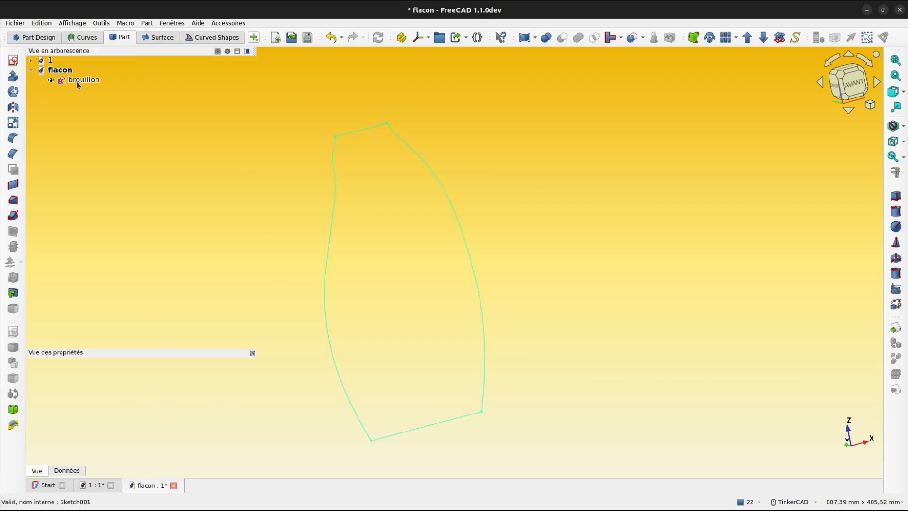
Step: Glance at the finished bottle document, return to flacon, and create a new sketch on the XZ plane
click(92, 486)
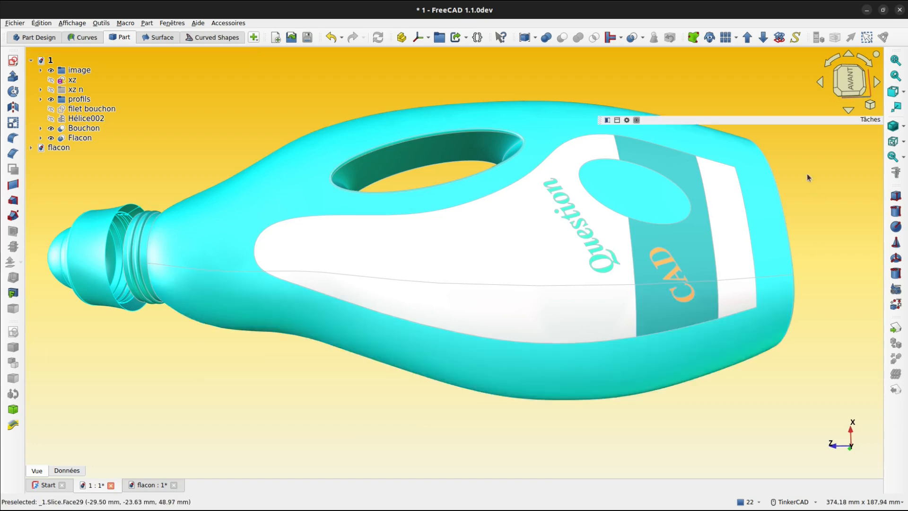
click(146, 487)
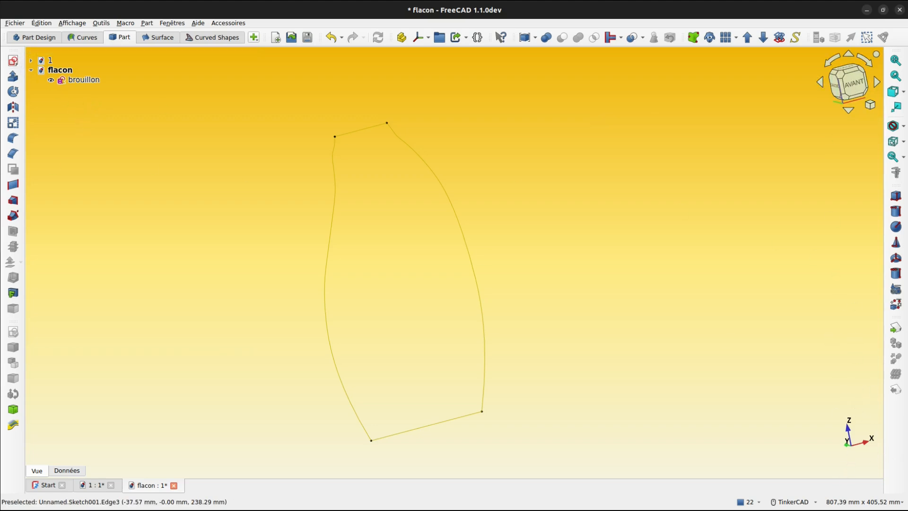
click(13, 61)
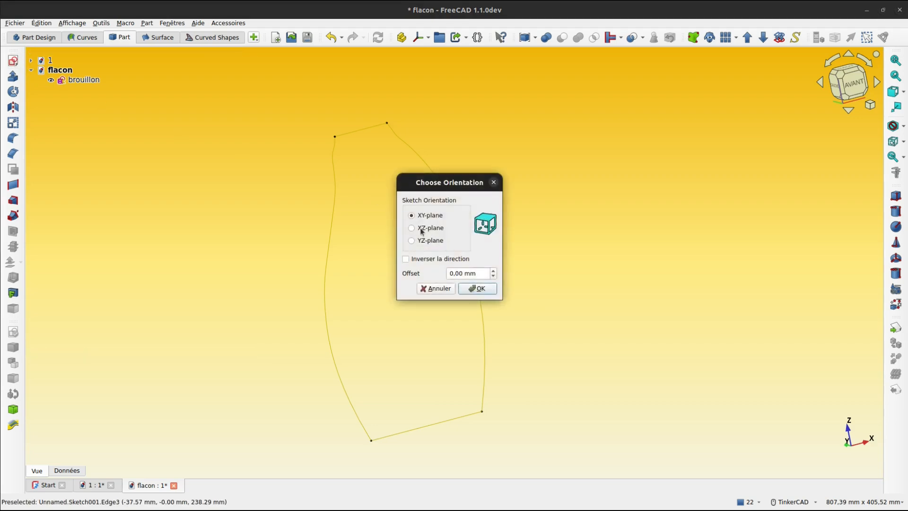
click(411, 228)
click(476, 287)
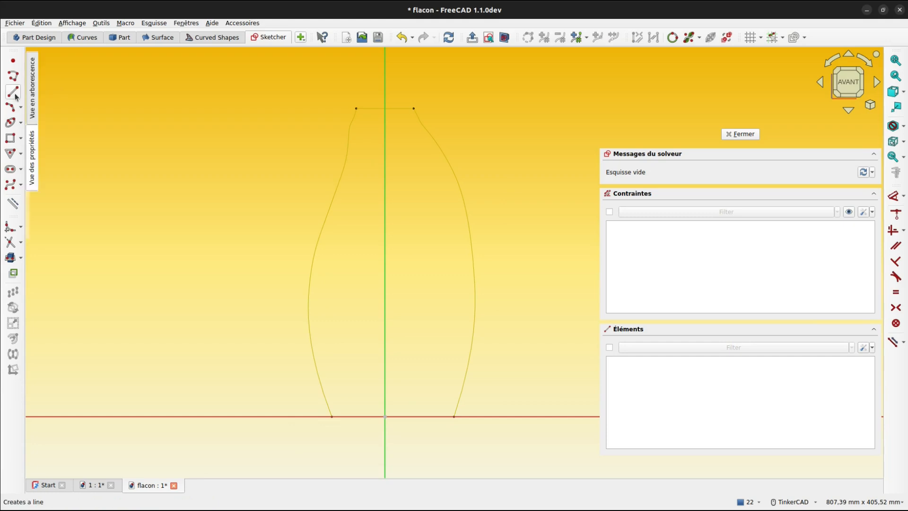
Step: Draw a vertical construction line from the origin, 290 mm long at 90°
click(13, 92)
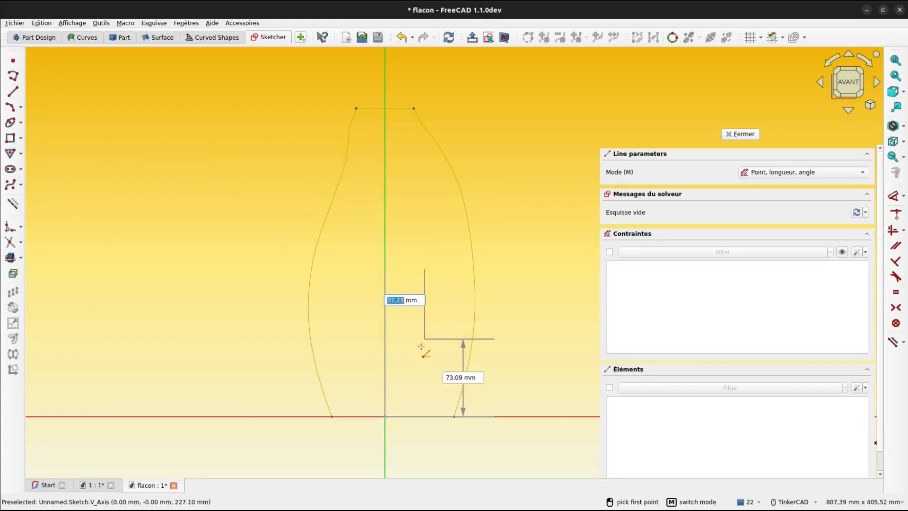
click(386, 416)
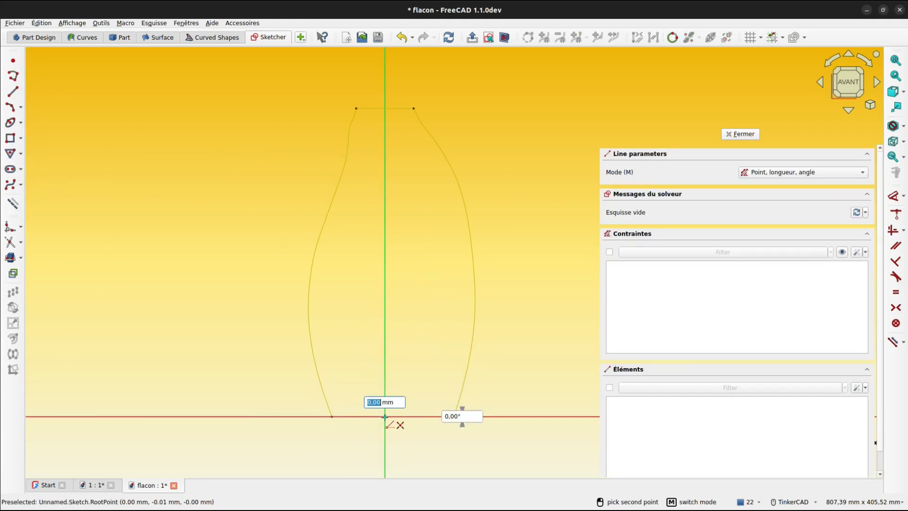
text(29)
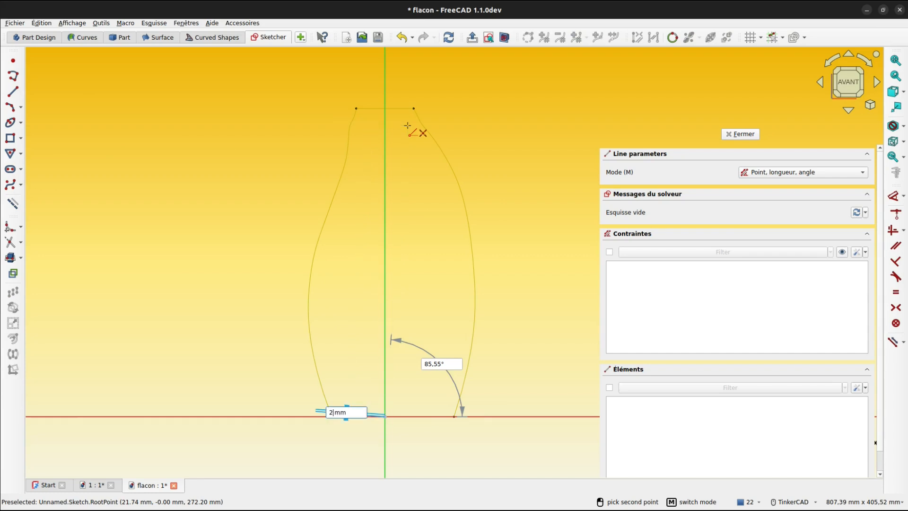
text(0)
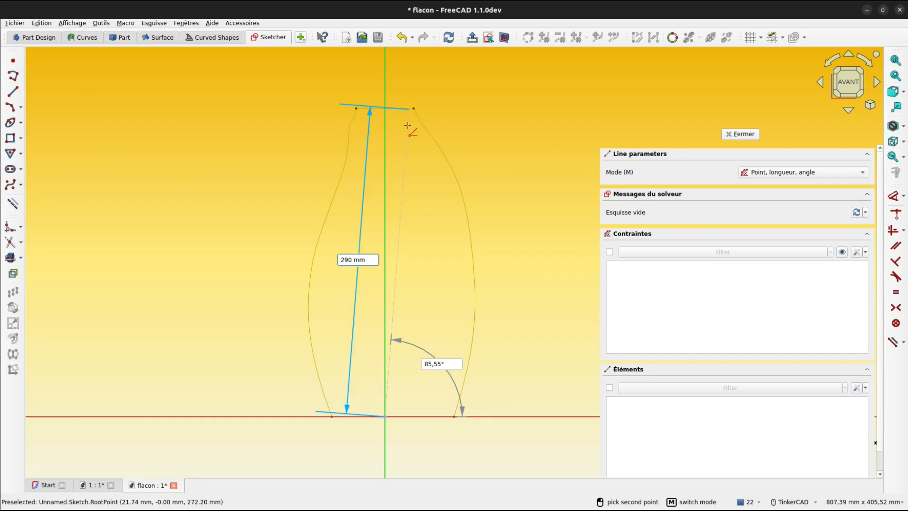
key(Tab)
text(90)
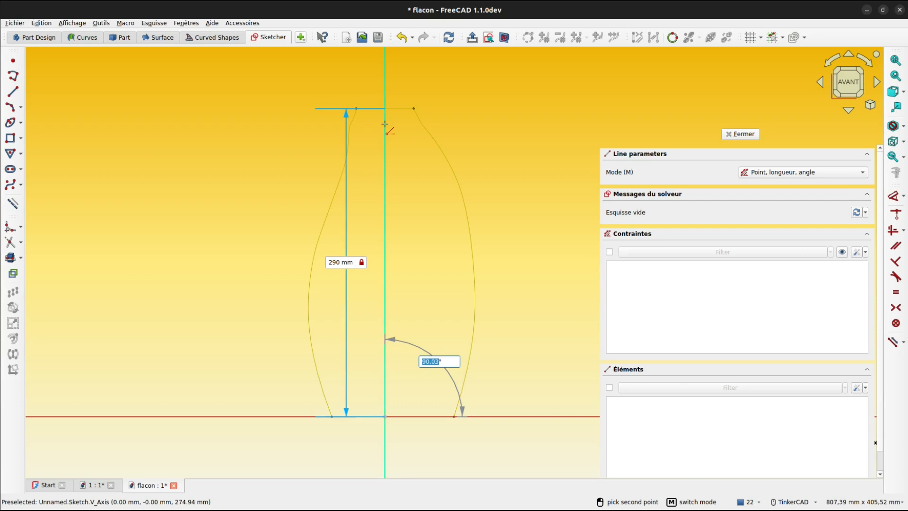
key(Return)
Step: Draw a horizontal construction line 54 mm long at 0° just above the draft profile's top edge
scroll(385, 123, up, 5)
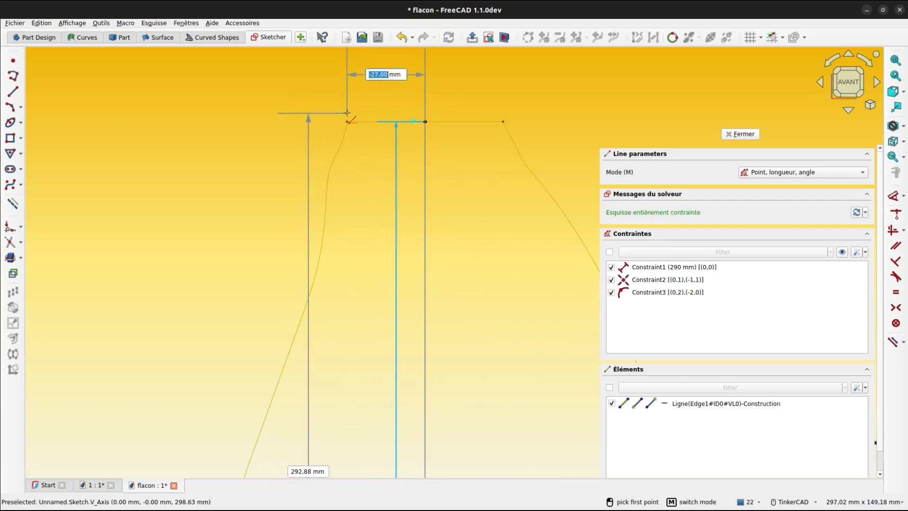
click(348, 112)
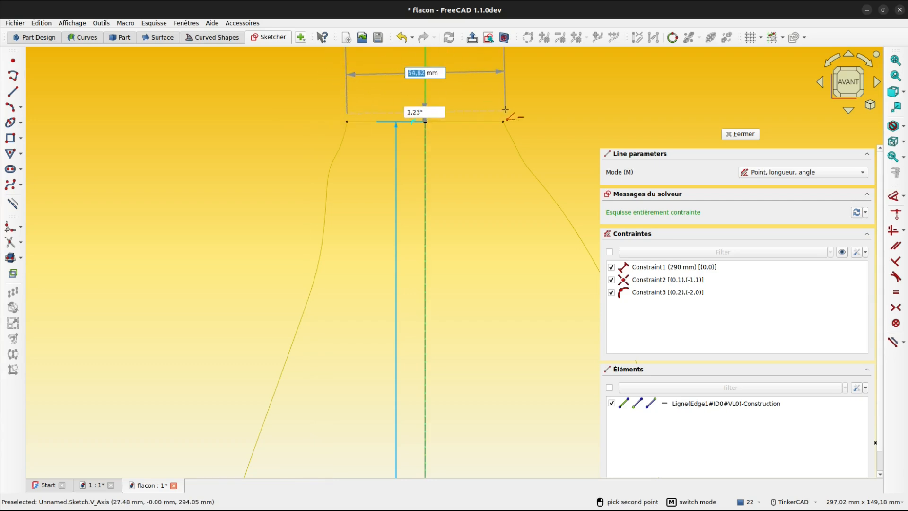
text(54)
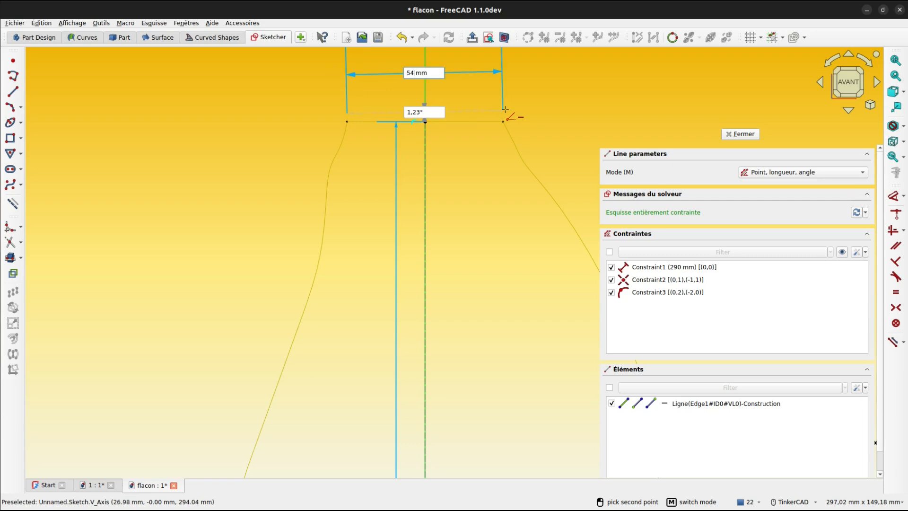
key(Tab)
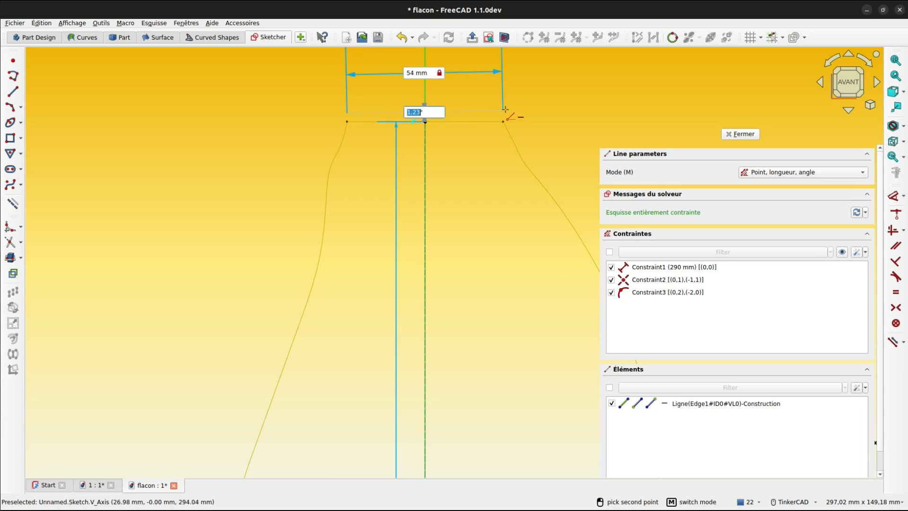
text(0)
key(Return)
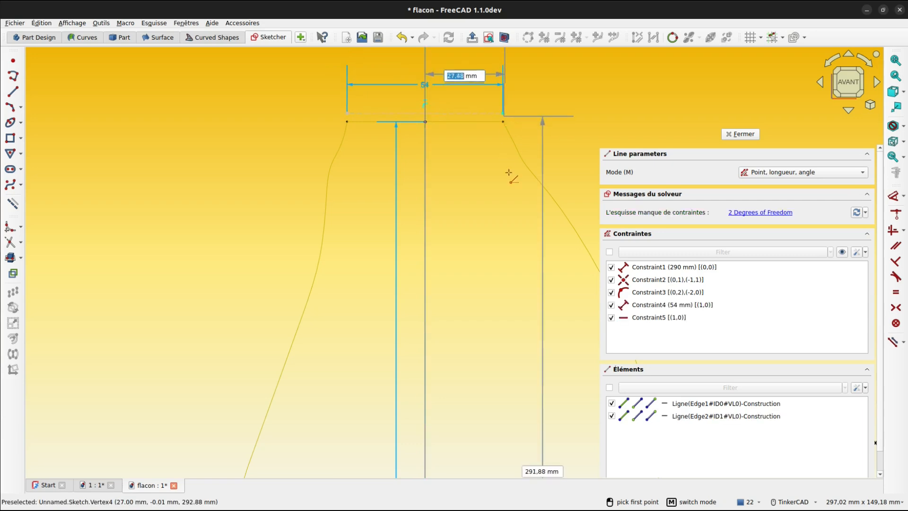
Step: Draw a 115 mm construction line along the horizontal axis, starting at the draft profile's lower-left corner
scroll(460, 164, down, 3)
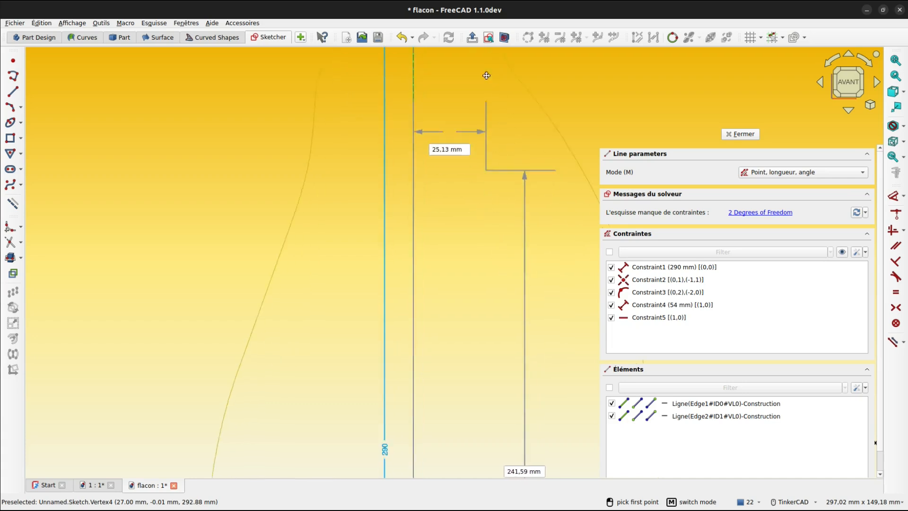
scroll(460, 163, down, 2)
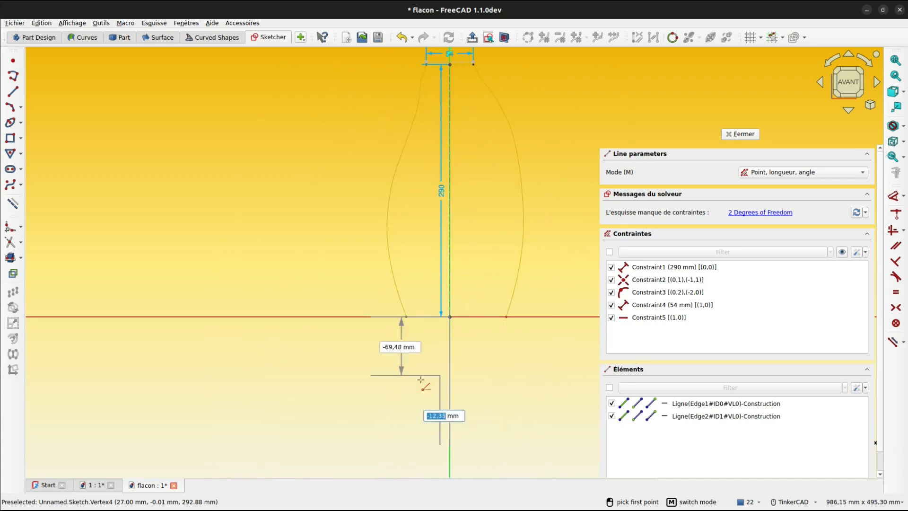
click(406, 316)
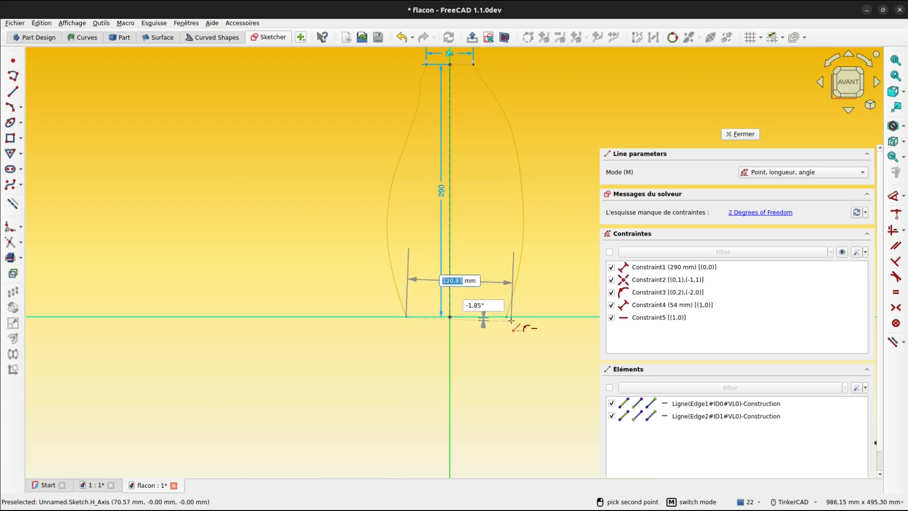
text(11)
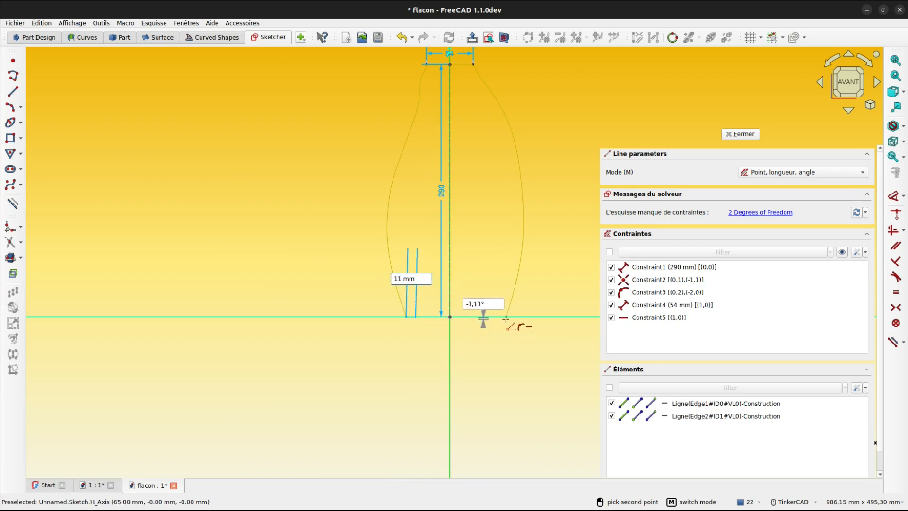
text(5)
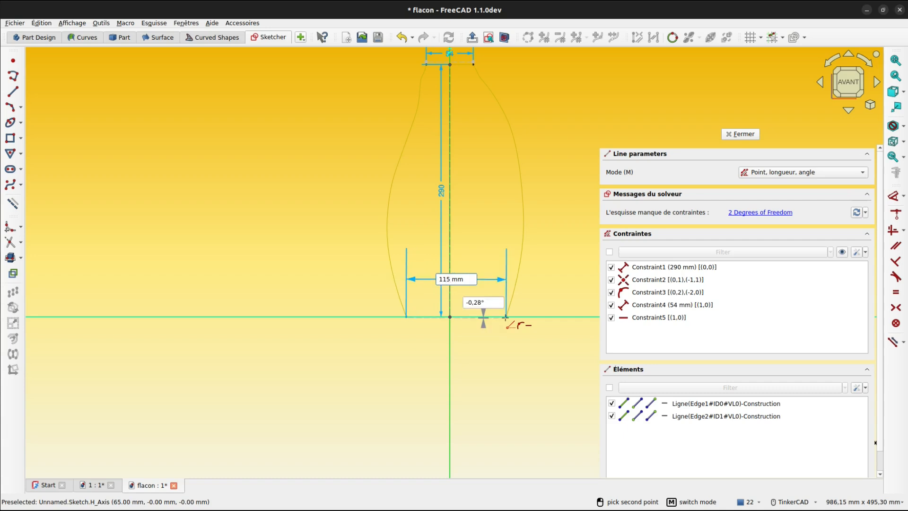
key(Tab)
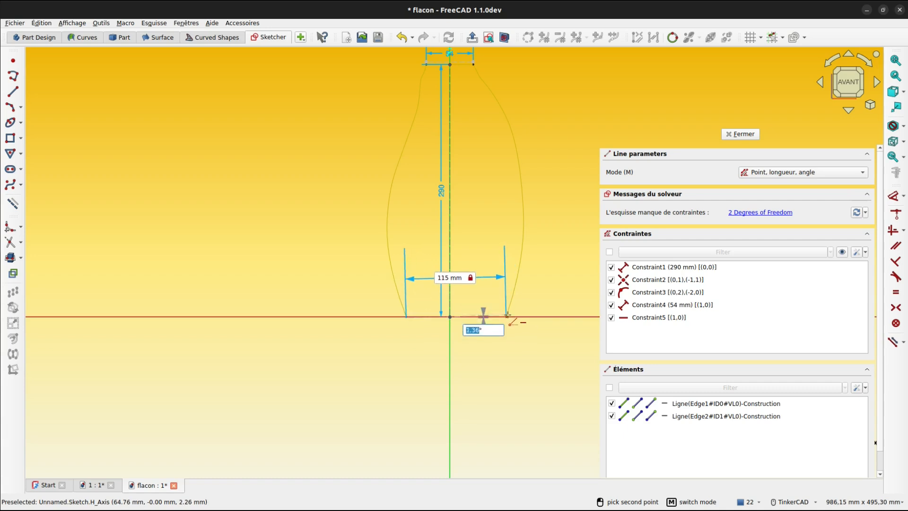
click(508, 316)
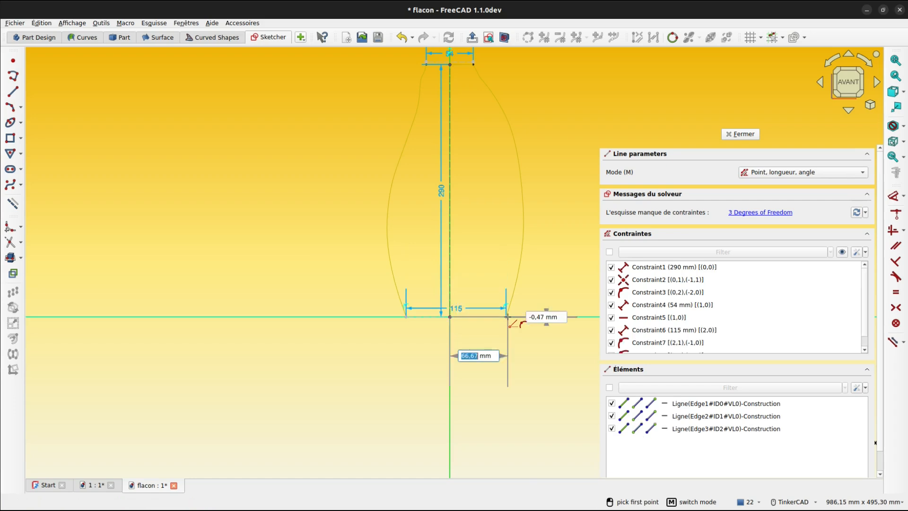
key(Escape)
Step: Dimension the base line's right endpoint from the origin at 65 mm
scroll(501, 336, up, 3)
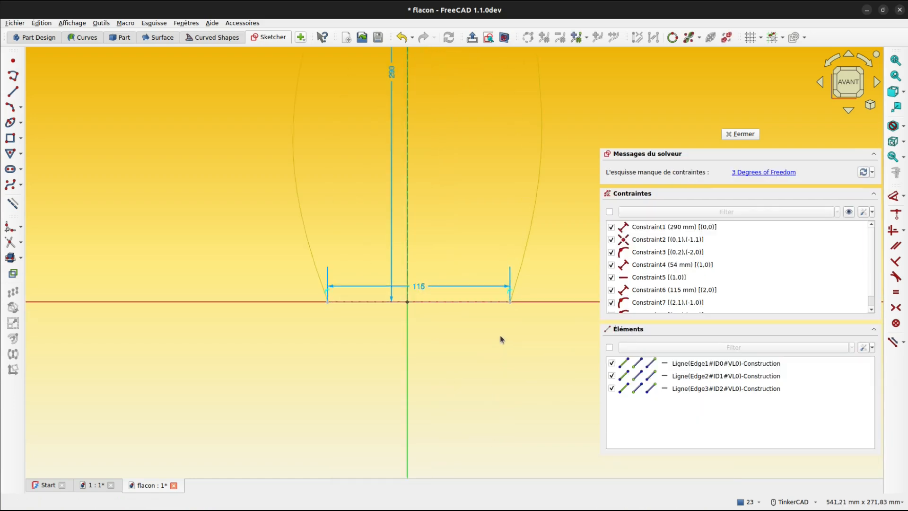
key(d)
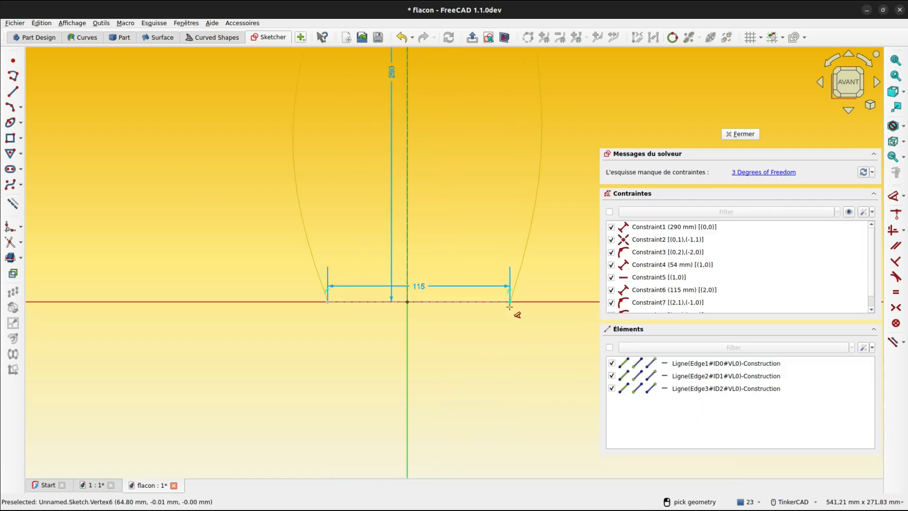
click(510, 306)
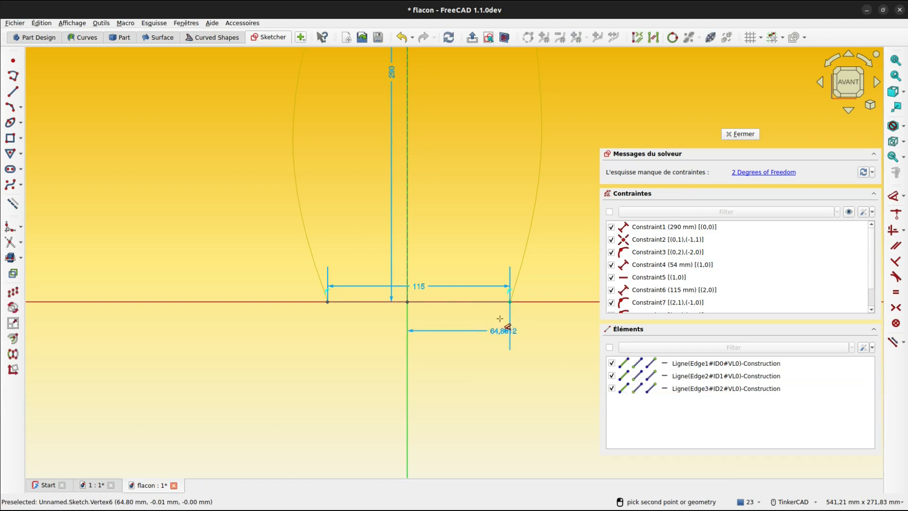
click(472, 319)
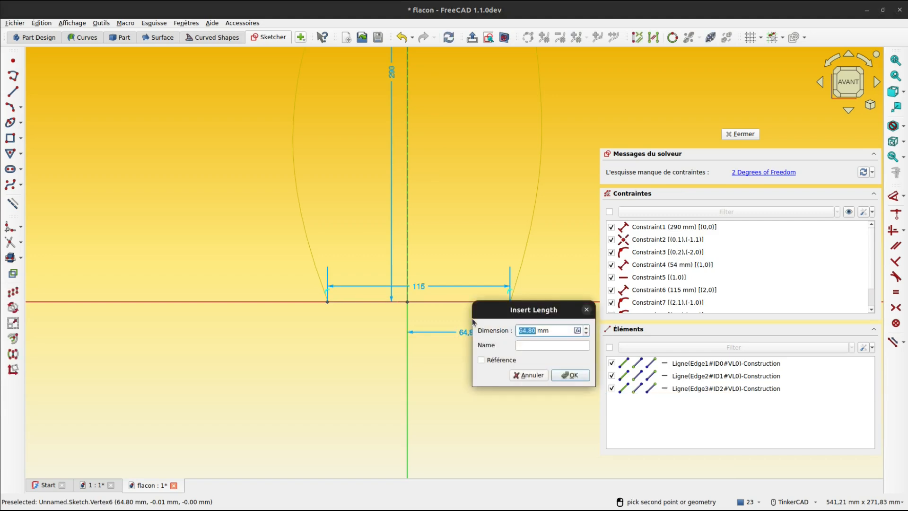
text(65)
key(Return)
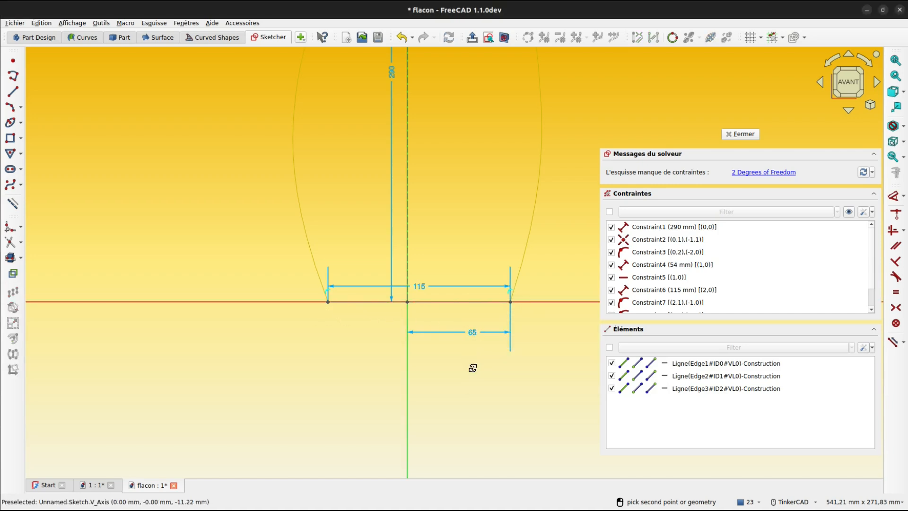
key(Escape)
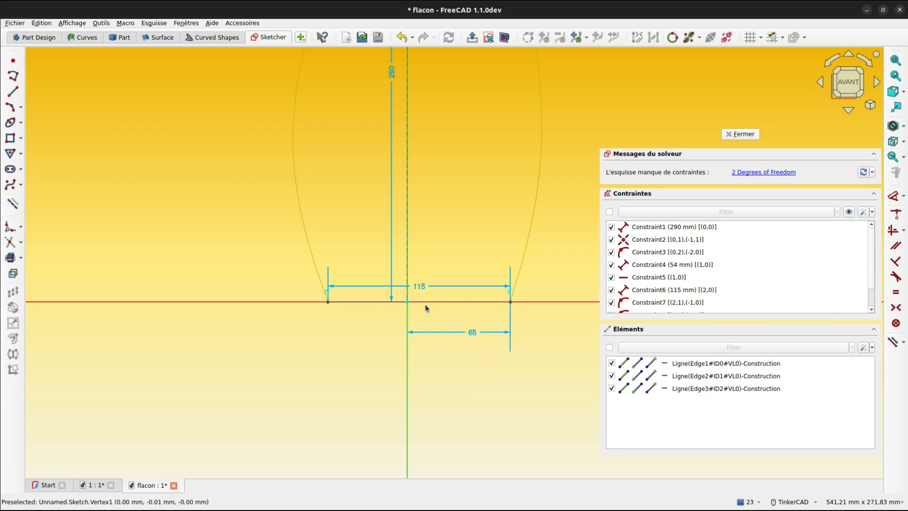
click(328, 302)
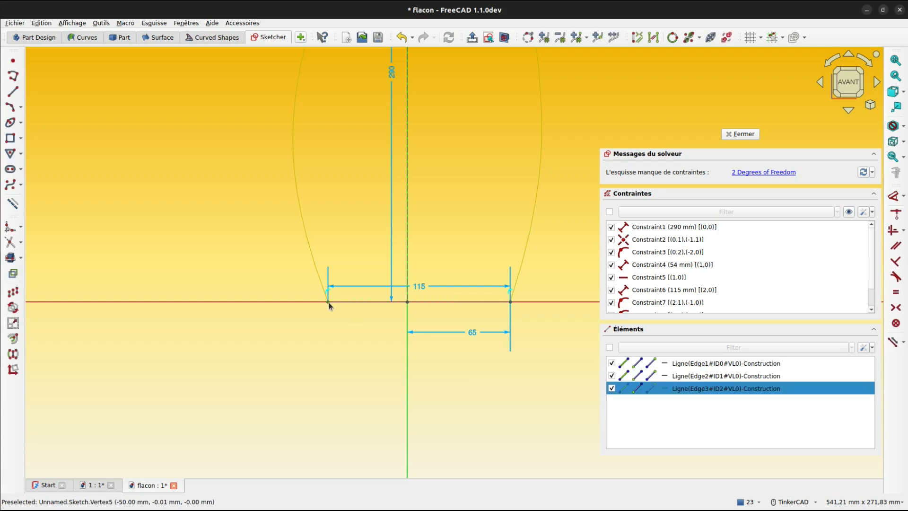
right_click(329, 306)
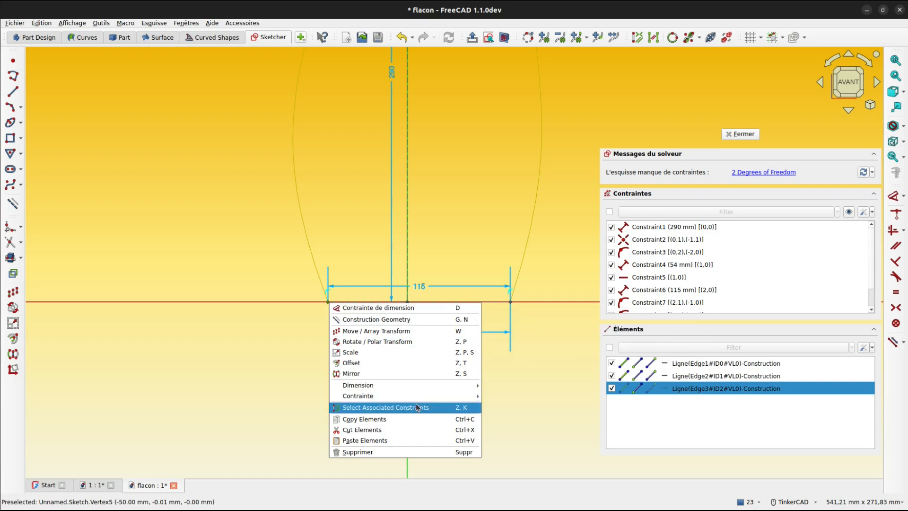
mouse_move(419, 395)
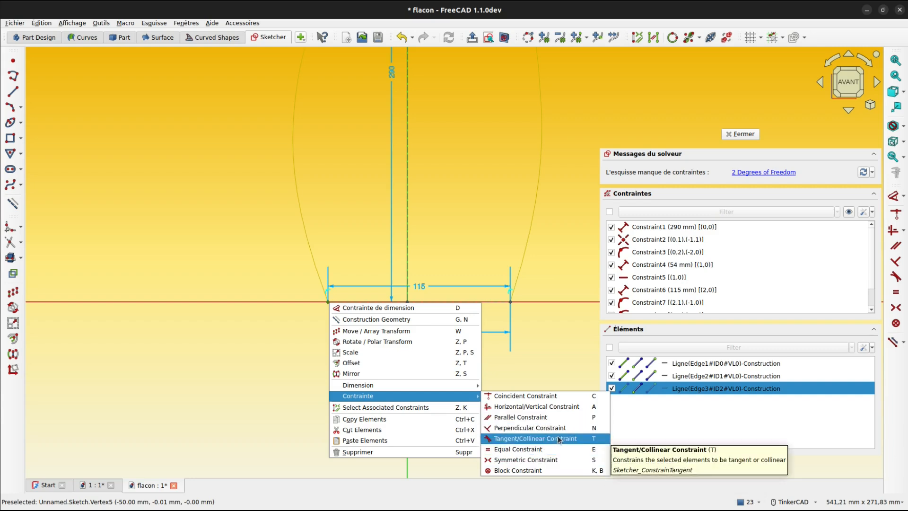
click(289, 350)
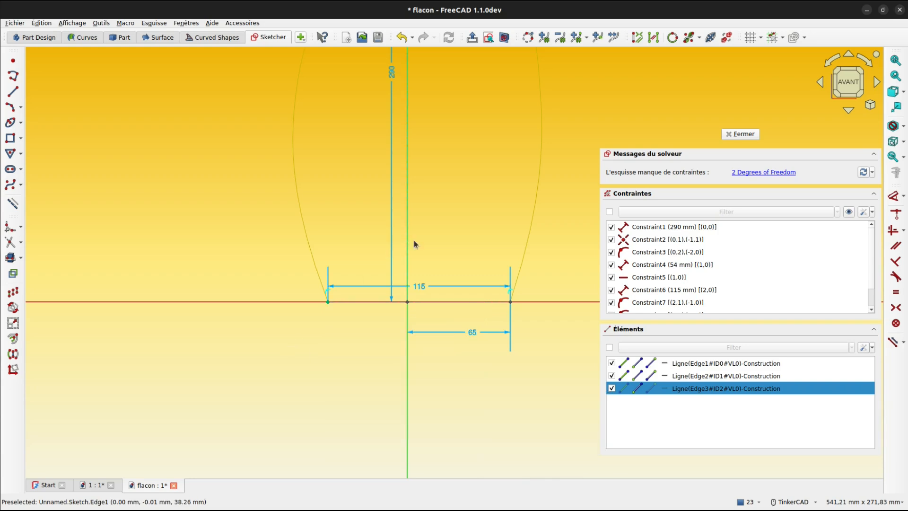
Step: Constrain the 54 mm construction line to pass through the top endpoint of the vertical 290 mm line
scroll(483, 281, up, 3)
scroll(489, 227, down, 2)
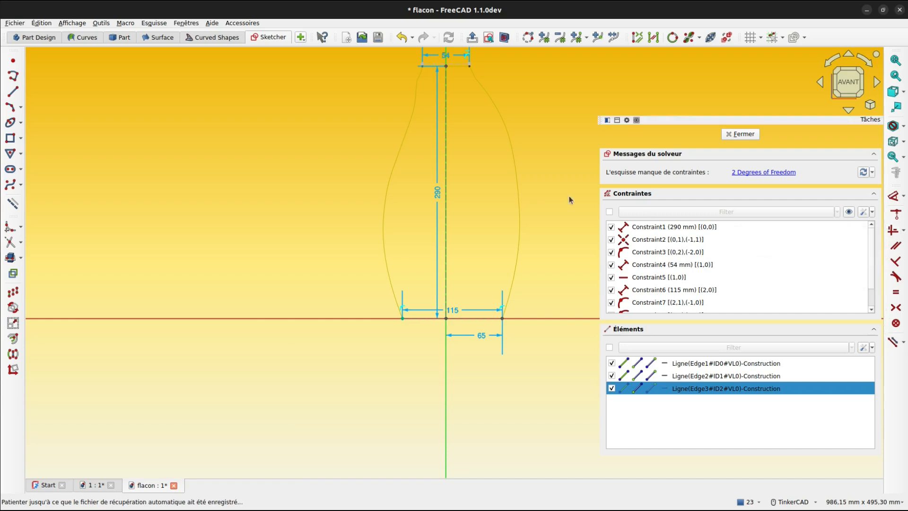
mouse_move(496, 197)
middle_down()
mouse_move(475, 269)
mouse_move(487, 217)
middle_up()
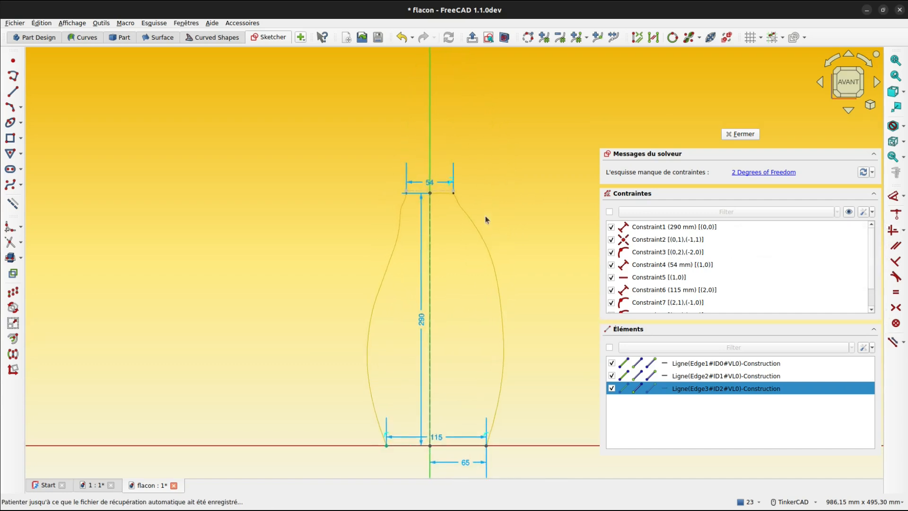
scroll(431, 199, up, 5)
scroll(424, 214, up, 3)
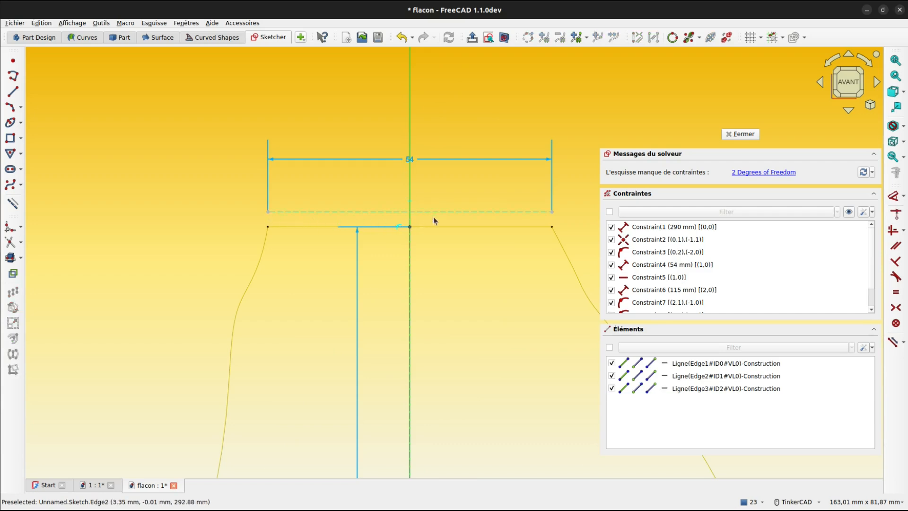
key(c)
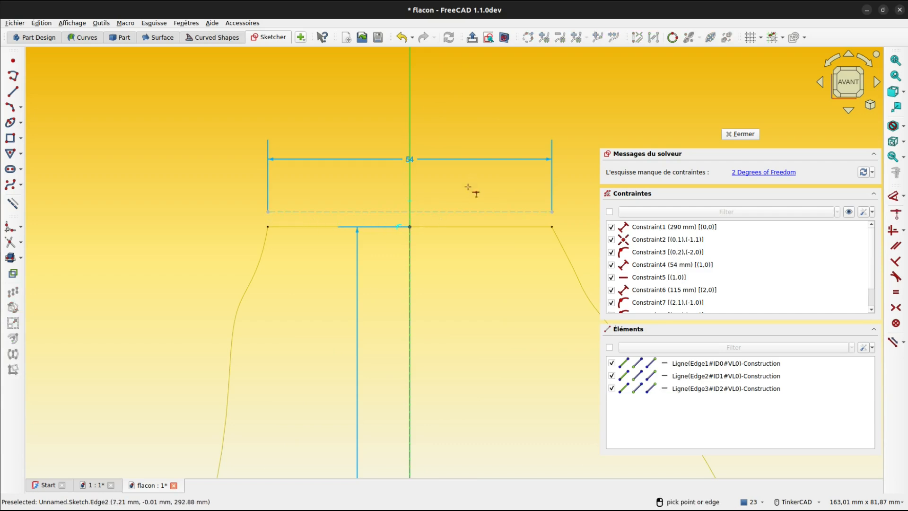
click(419, 211)
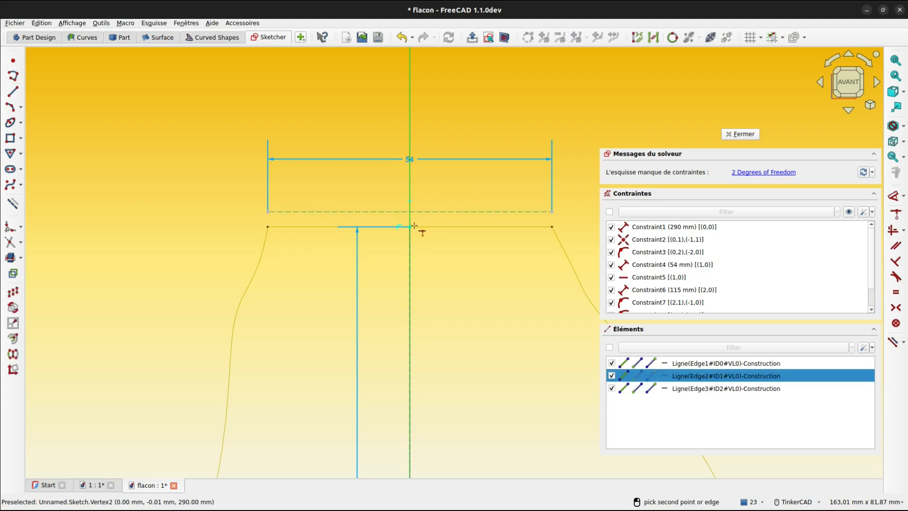
click(410, 227)
scroll(466, 248, down, 1)
scroll(465, 249, down, 3)
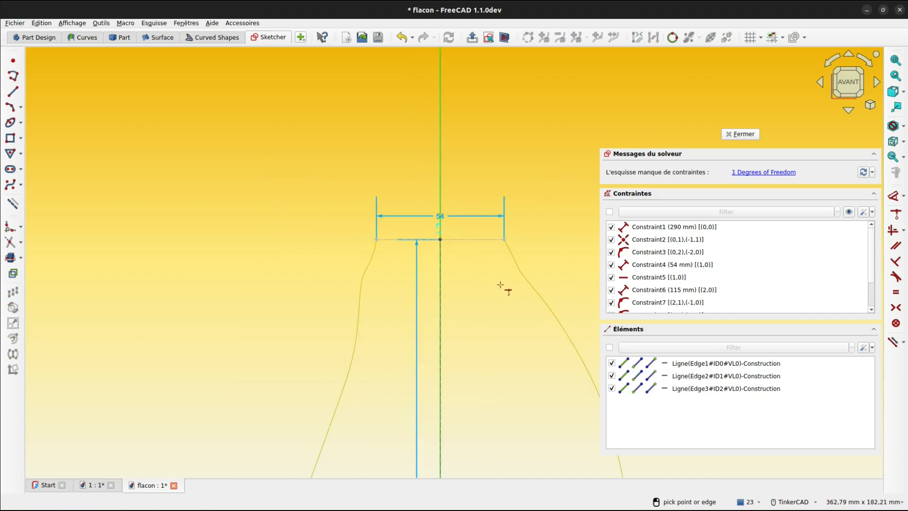
Step: Make the two endpoints of the 54 mm top line symmetric about the vertical axis
scroll(503, 275, up, 3)
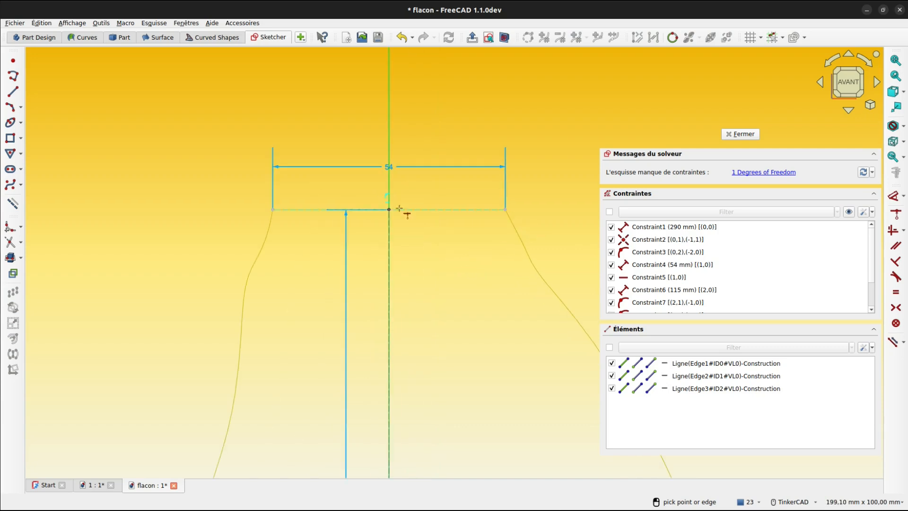
key(s)
key(s)
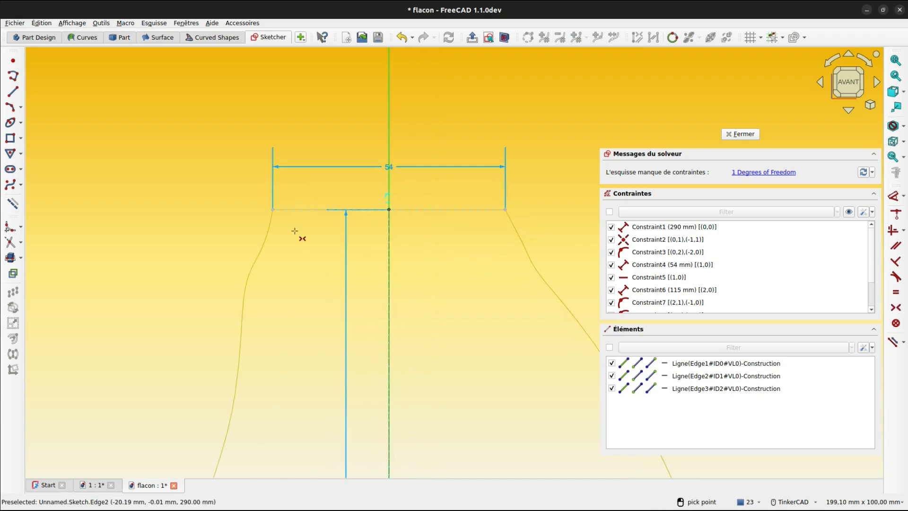
click(273, 209)
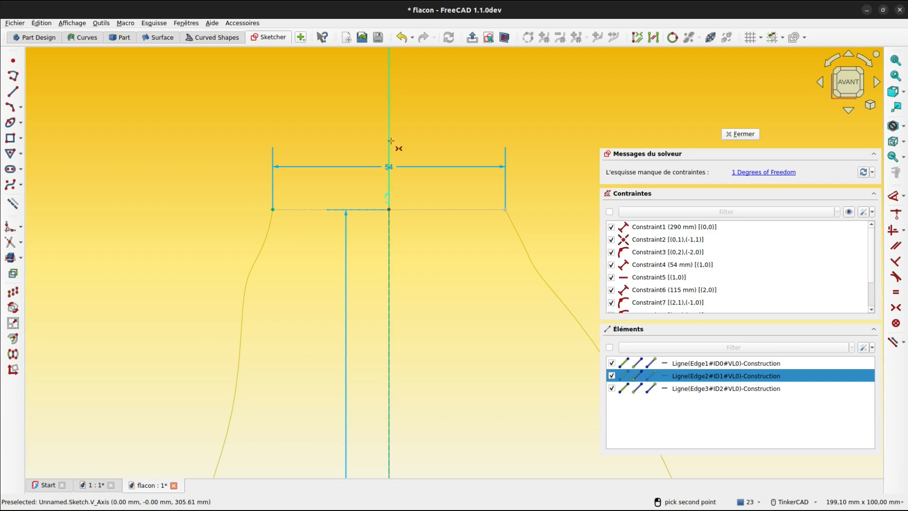
click(506, 210)
scroll(463, 269, down, 5)
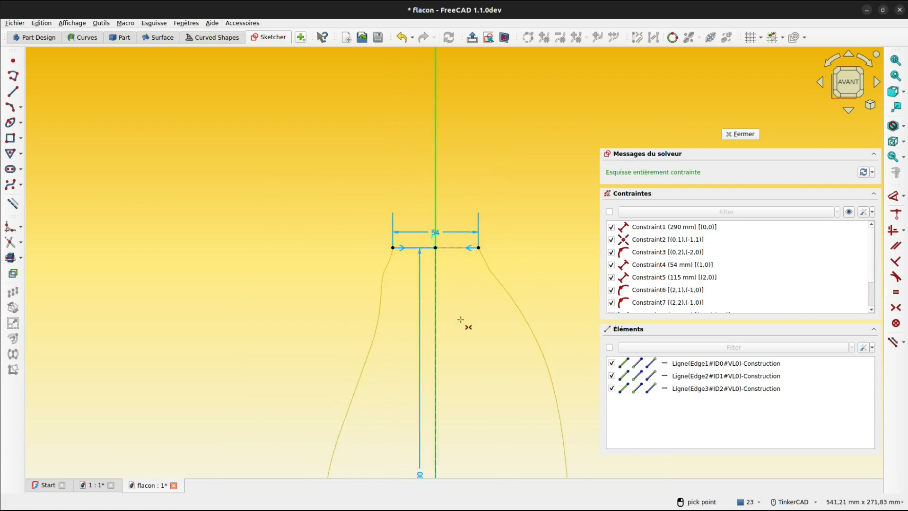
mouse_move(460, 329)
middle_down()
mouse_move(466, 137)
mouse_move(451, 162)
middle_up()
scroll(453, 162, down, 1)
scroll(452, 164, down, 2)
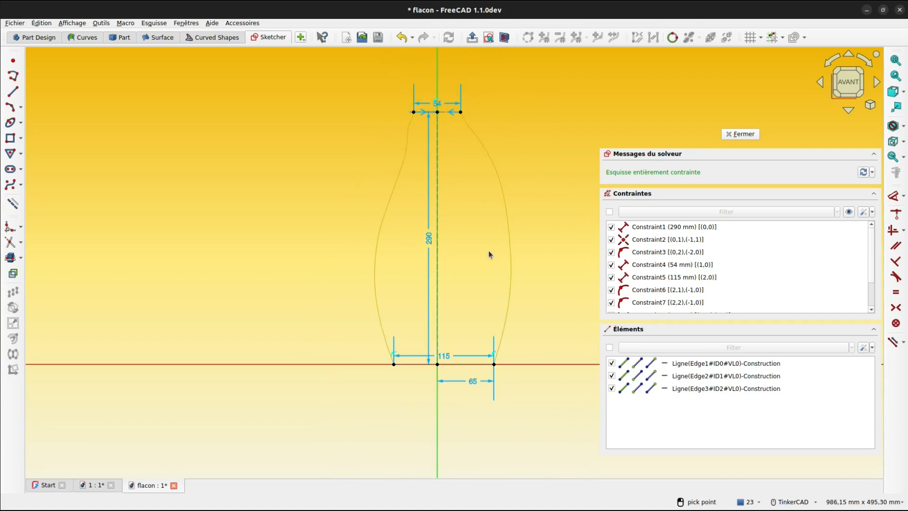
key(Escape)
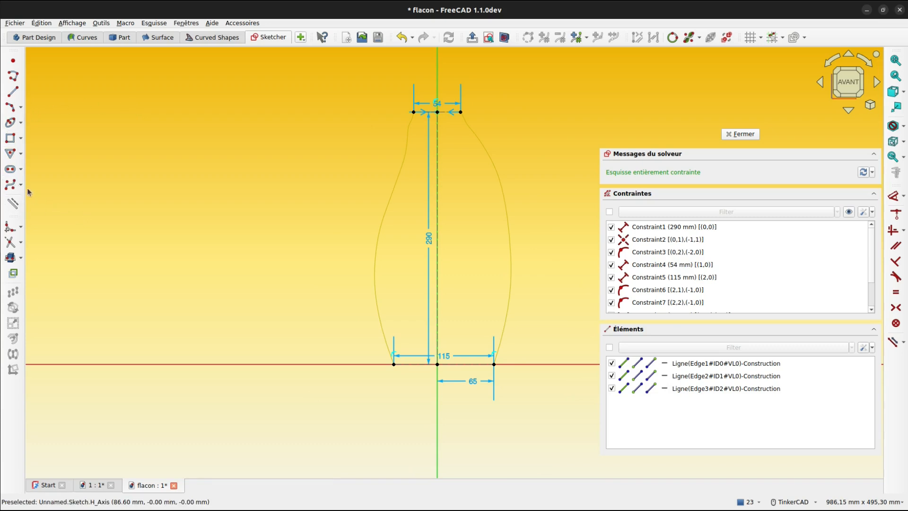
Step: Start a control-point B-spline at the base line's left endpoint, set its degree to 4 and place two control points along the left outline
click(10, 185)
scroll(394, 366, up, 3)
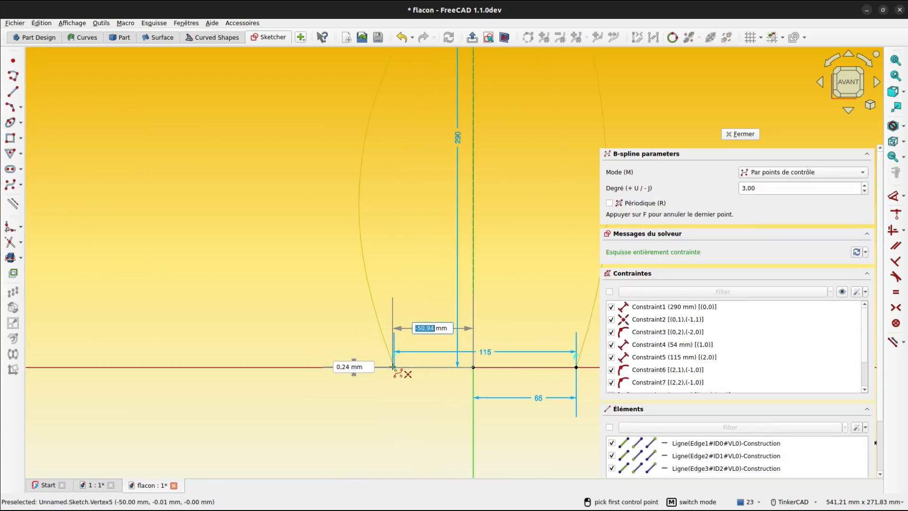
click(394, 367)
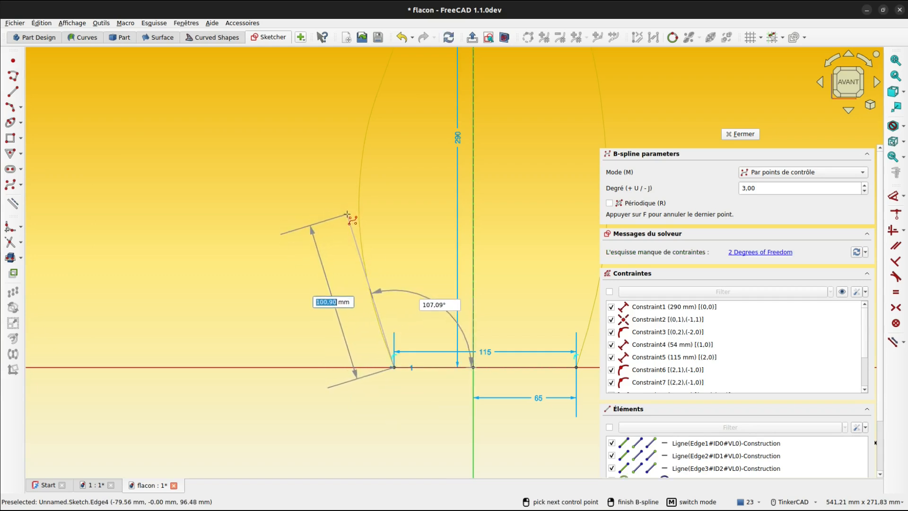
click(349, 212)
middle_drag(369, 117, 333, 201)
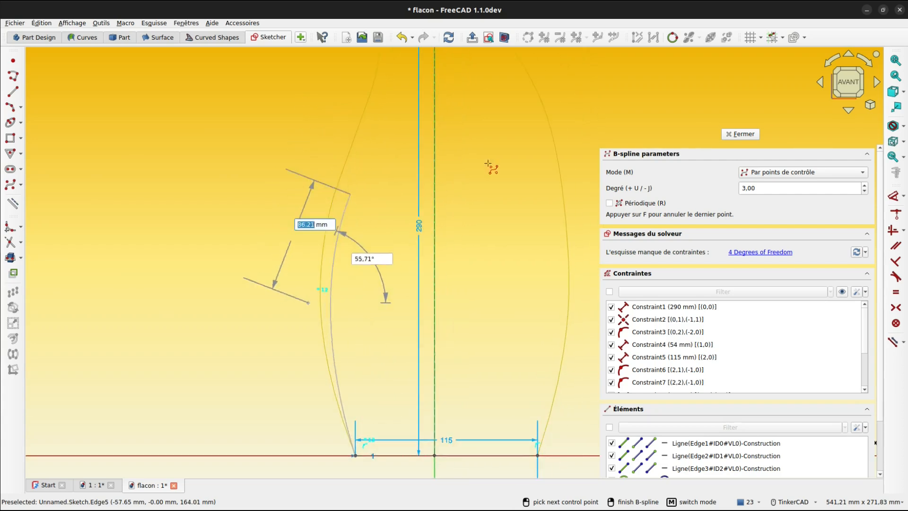
click(865, 186)
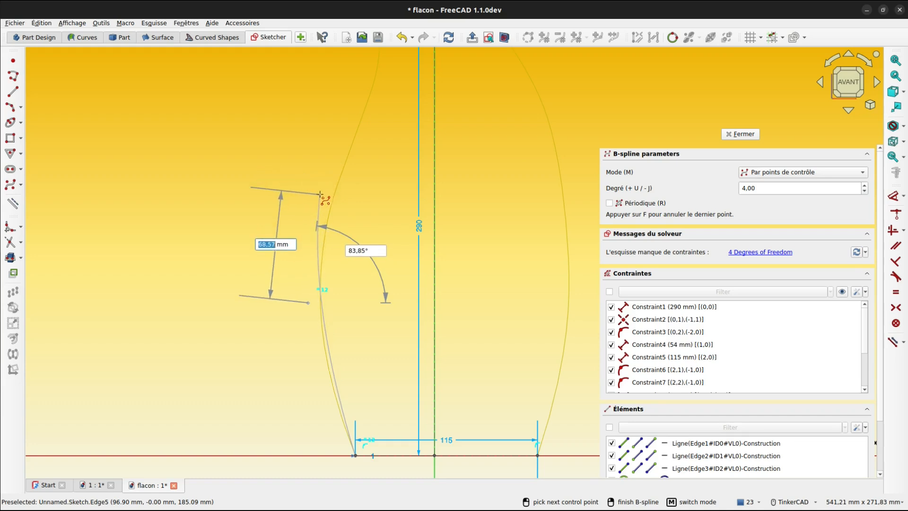
click(327, 195)
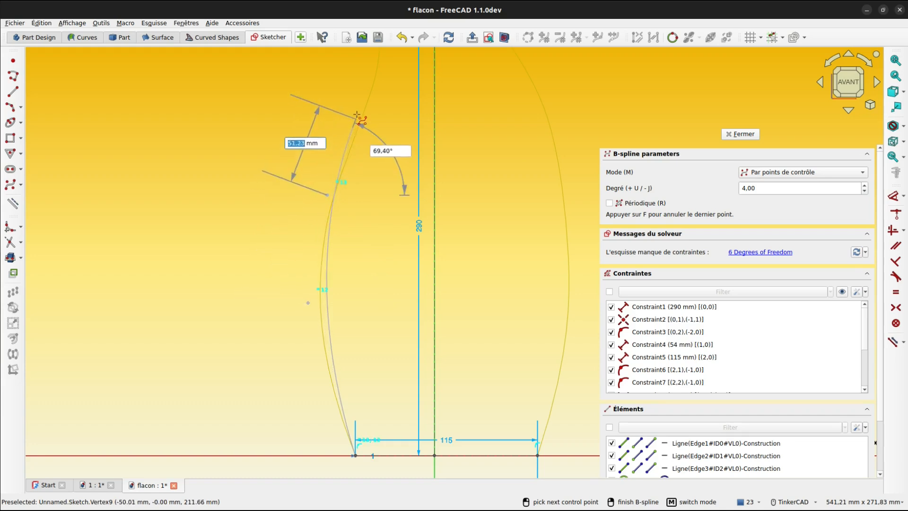
Step: Continue the B-spline with two more control points along the upper-left outline and end it on the top line's left endpoint
middle_drag(360, 107, 348, 256)
scroll(347, 254, up, 2)
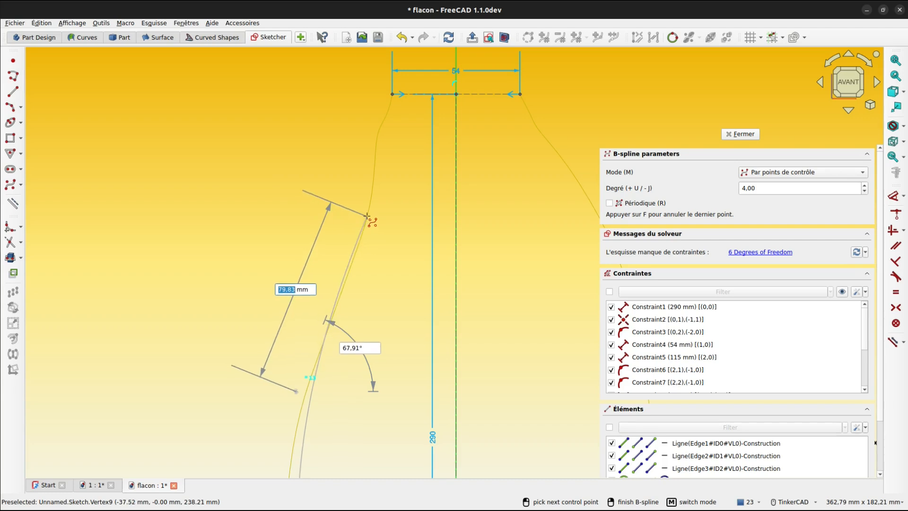
click(367, 216)
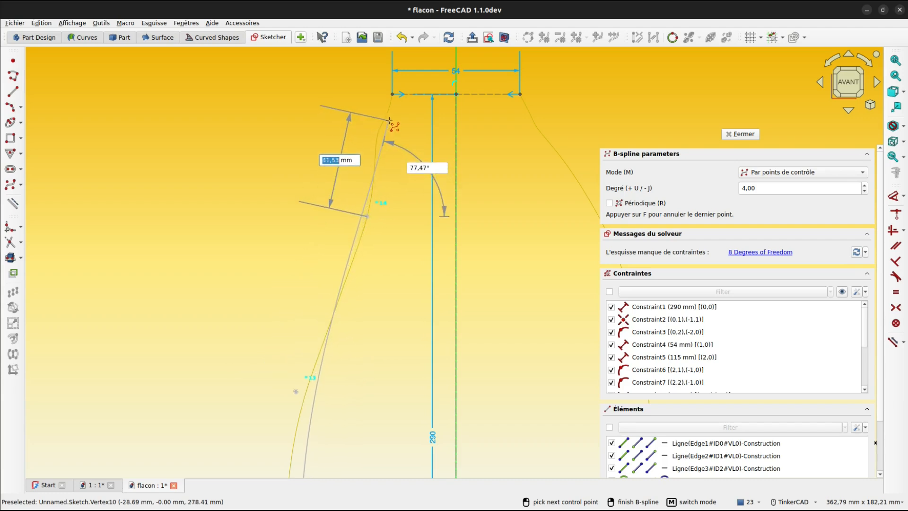
click(390, 121)
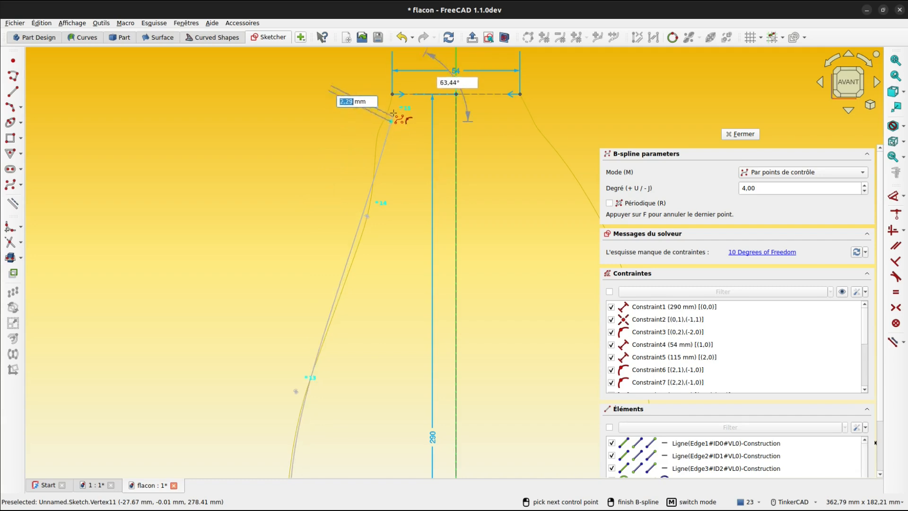
click(393, 94)
right_click(394, 95)
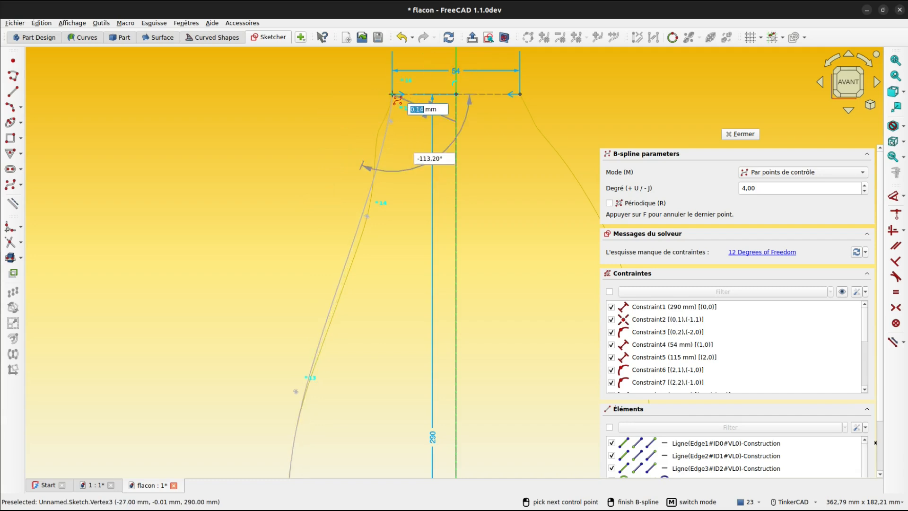
right_click(400, 129)
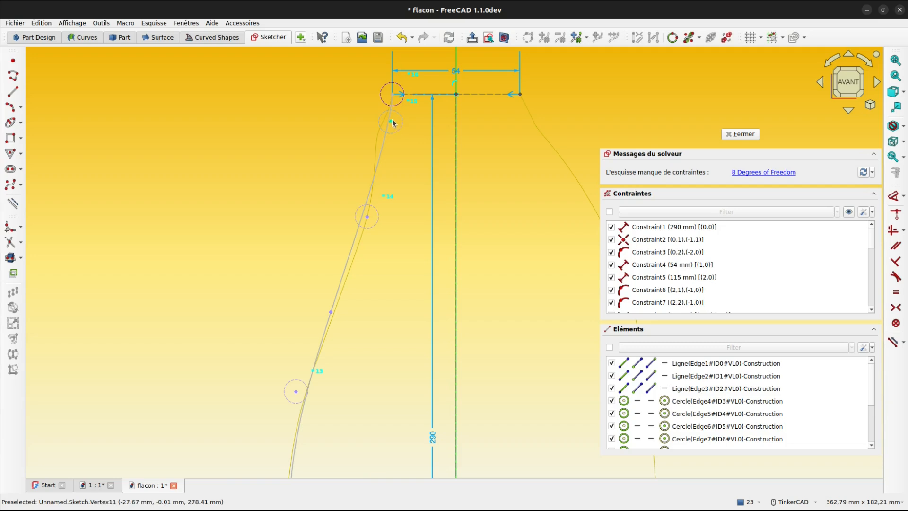
Step: Align the B-spline's last two control points vertically at the neck's left side
click(390, 122)
scroll(393, 96, up, 2)
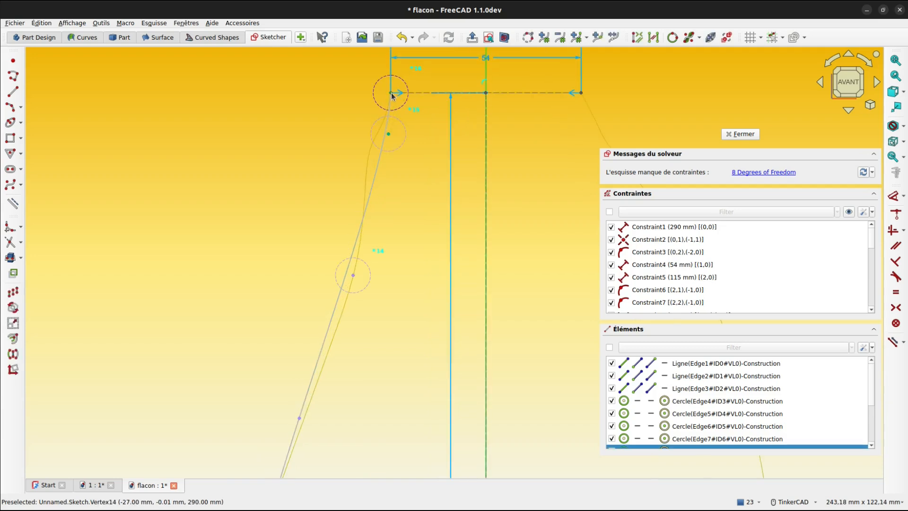
click(392, 94)
key(v)
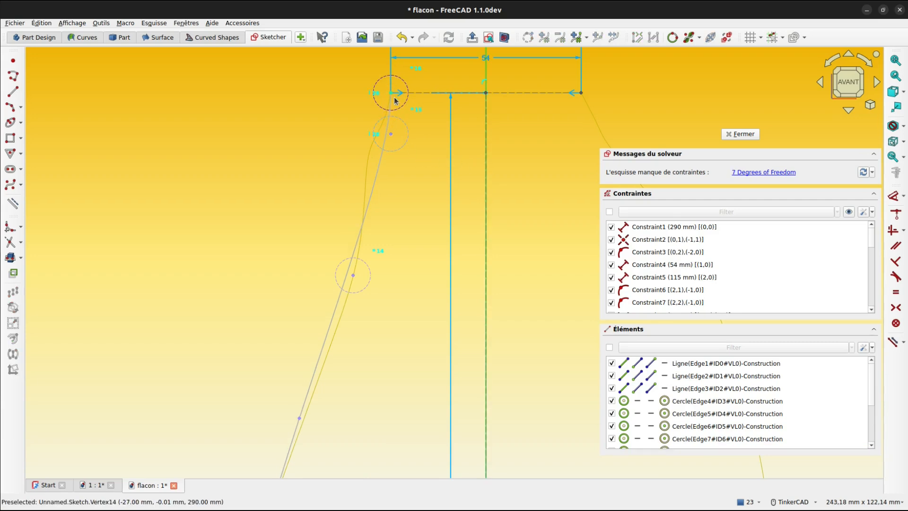
Step: Dimension the second-to-last control point at 10 mm below the top construction line
scroll(394, 69, up, 1)
scroll(396, 95, up, 4)
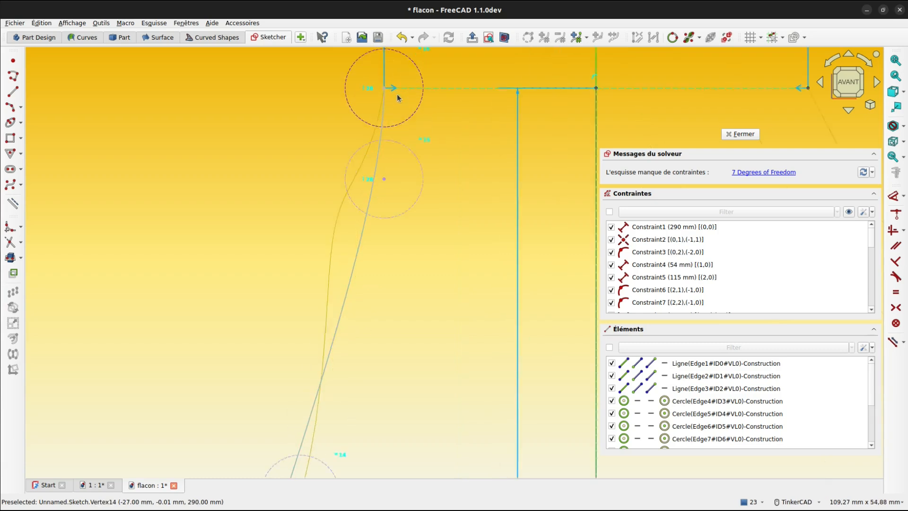
key(d)
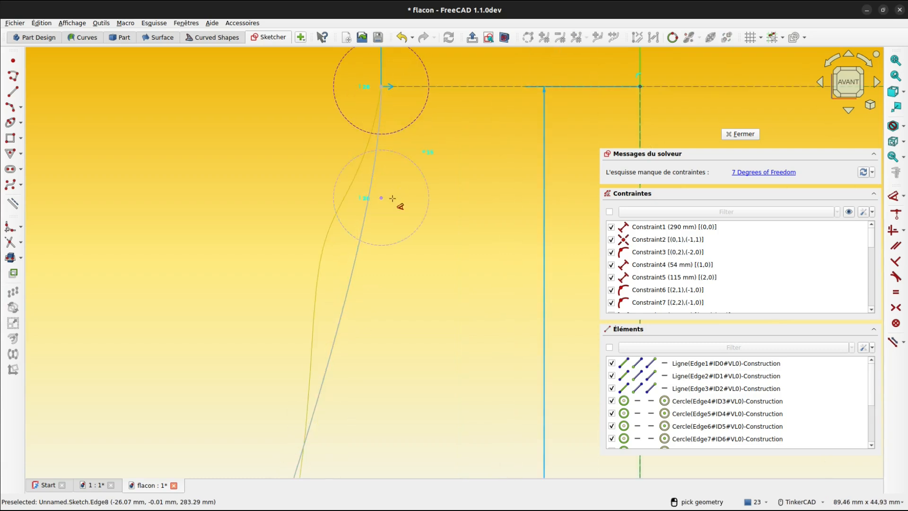
click(382, 198)
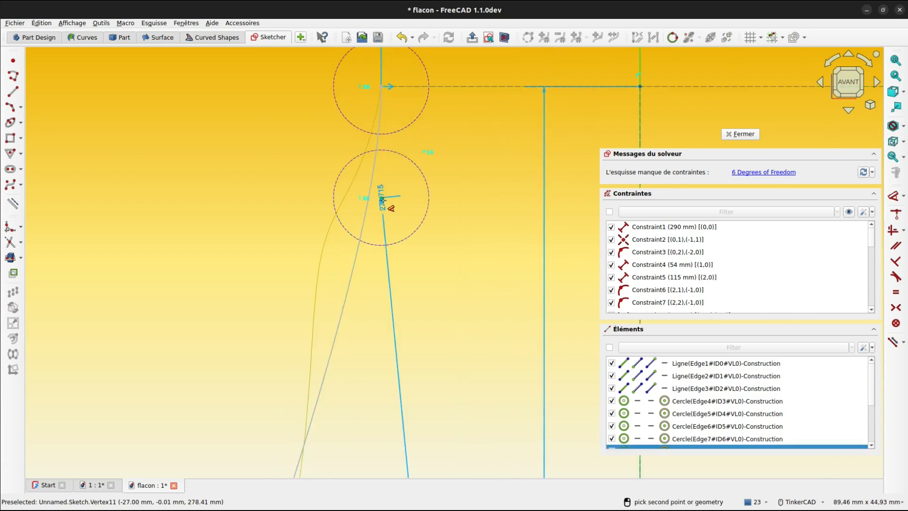
click(463, 87)
click(447, 131)
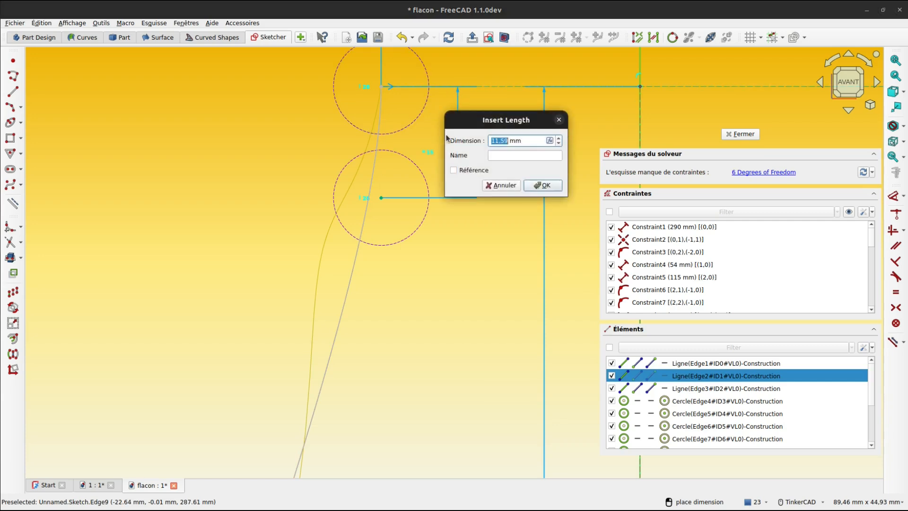
text(10)
key(Return)
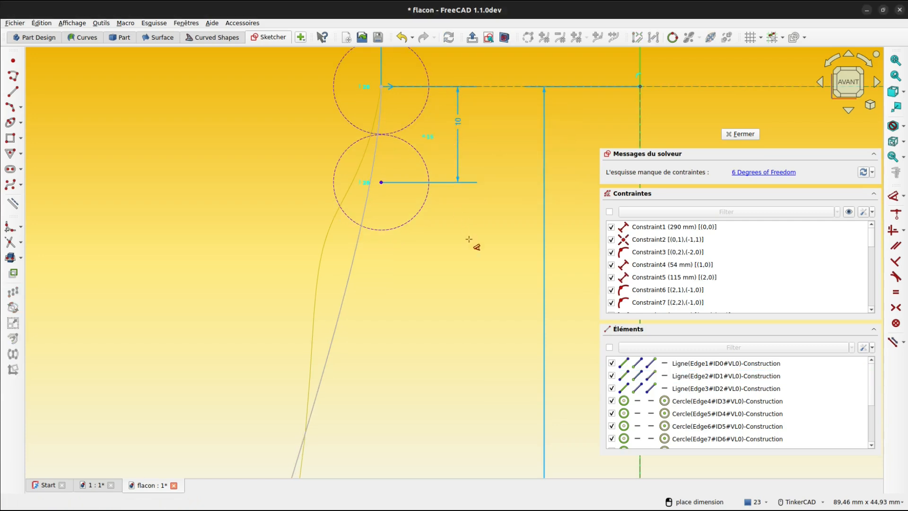
Step: Move the lowest free control point slightly downward and outward so the spline follows the draft's lower-left curve
scroll(457, 210, down, 5)
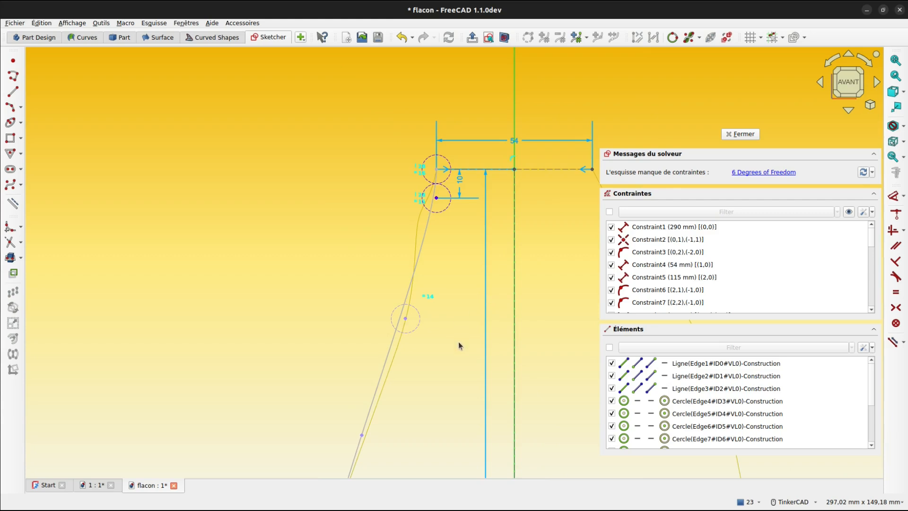
mouse_move(464, 305)
middle_down()
mouse_move(471, 253)
mouse_move(532, 62)
middle_up()
middle_drag(506, 257, 528, 129)
scroll(514, 138, down, 4)
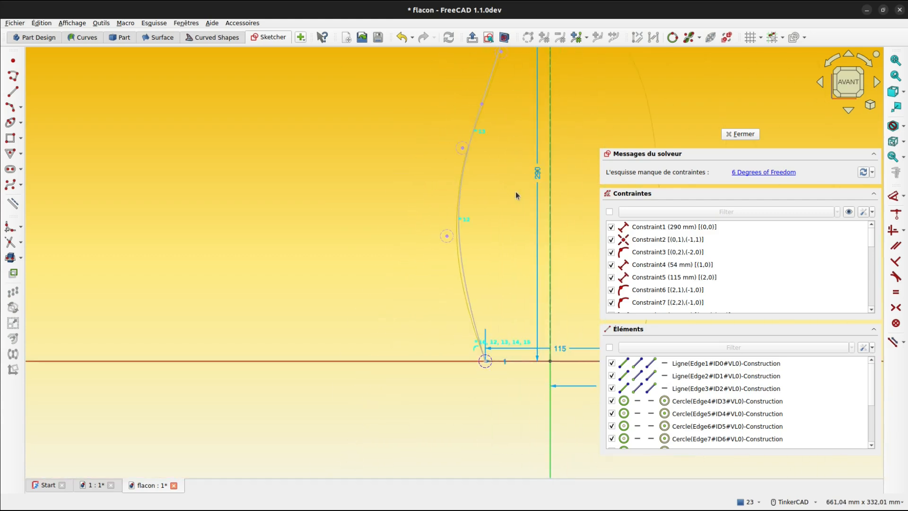
middle_drag(487, 195, 395, 195)
scroll(430, 248, up, 2)
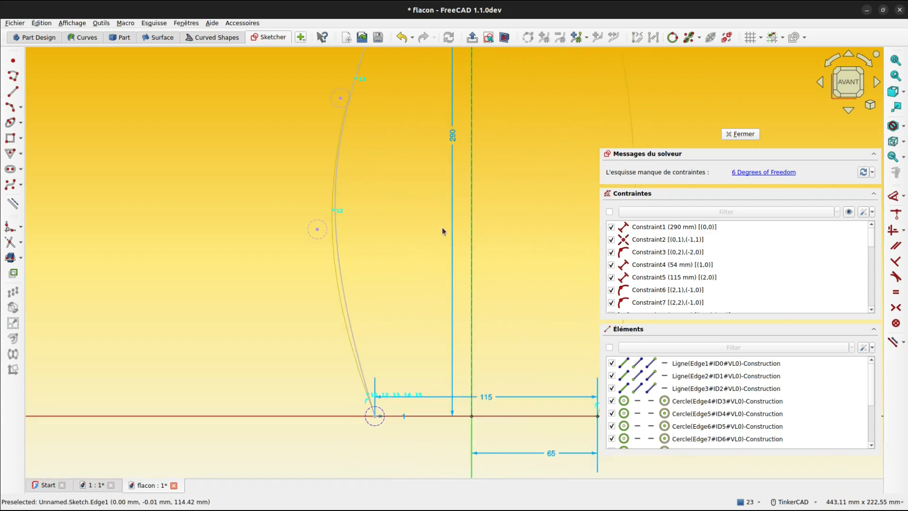
drag(317, 229, 314, 256)
Step: Move the control point below the neck up and slightly inward along the upper-left outline
middle_drag(405, 157, 396, 399)
scroll(396, 399, up, 1)
key(Escape)
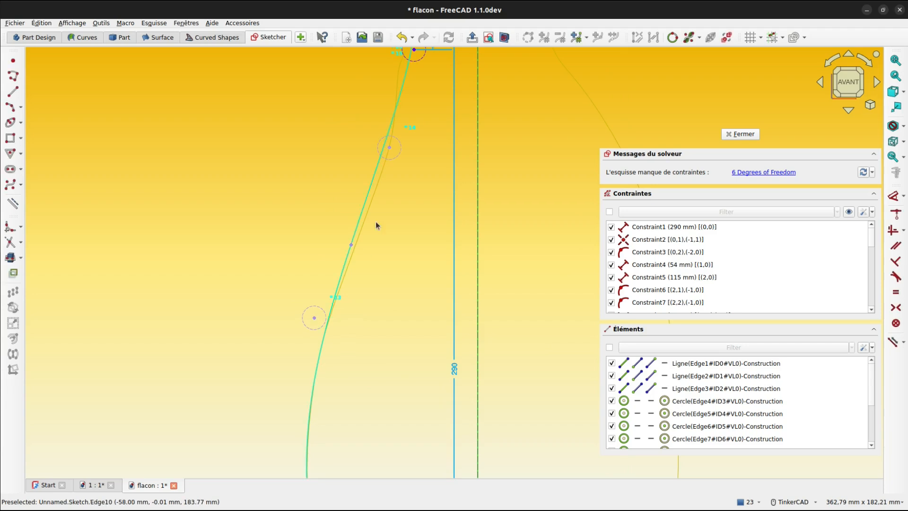
scroll(395, 166, up, 2)
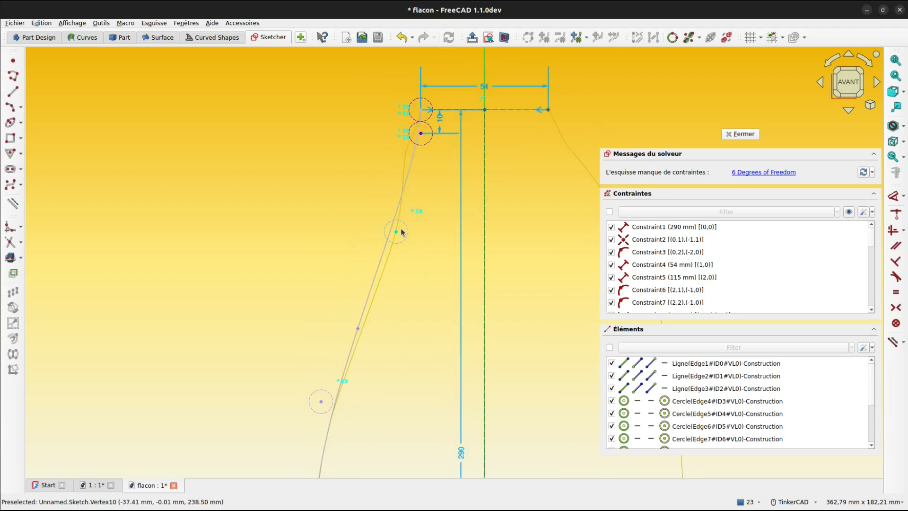
drag(397, 230, 411, 185)
scroll(432, 218, down, 5)
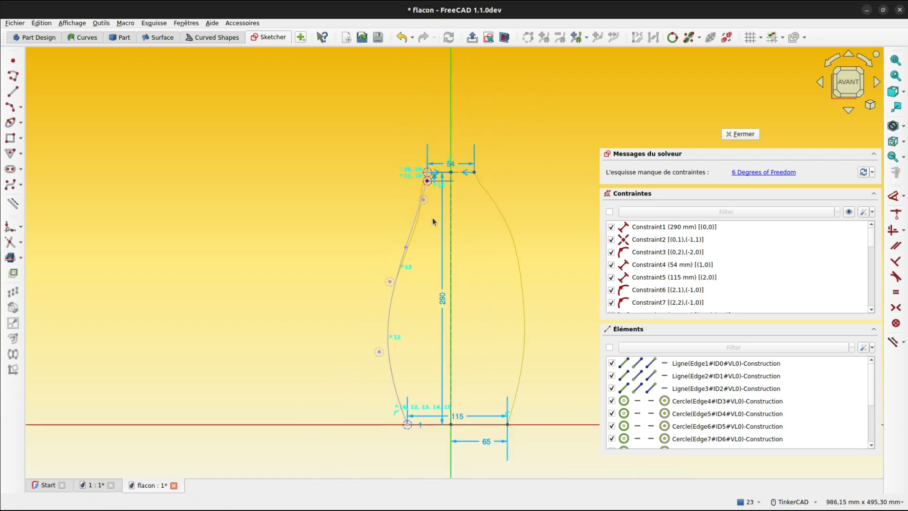
Step: Start a degree-4 control-point B-spline at the base line's right end and place two control points along the draft's lower-right outline
middle_drag(467, 271, 392, 226)
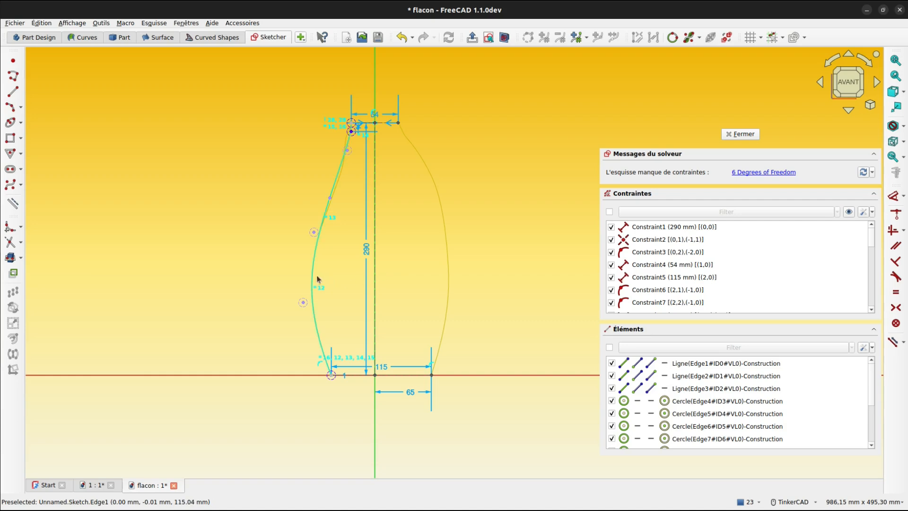
click(12, 188)
scroll(437, 381, up, 3)
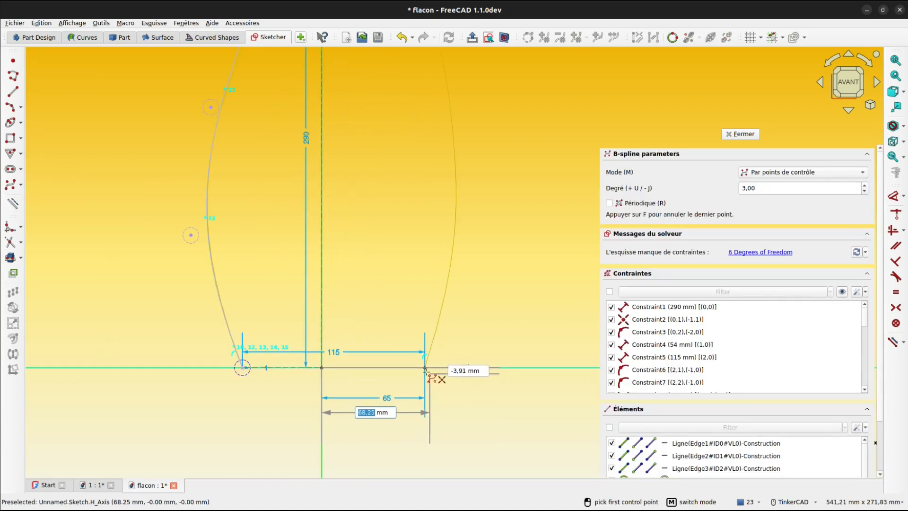
click(425, 368)
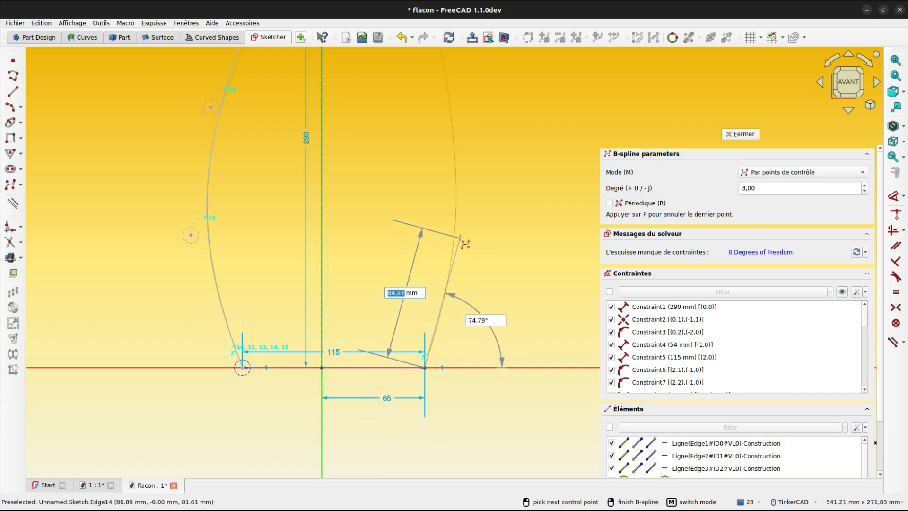
click(460, 238)
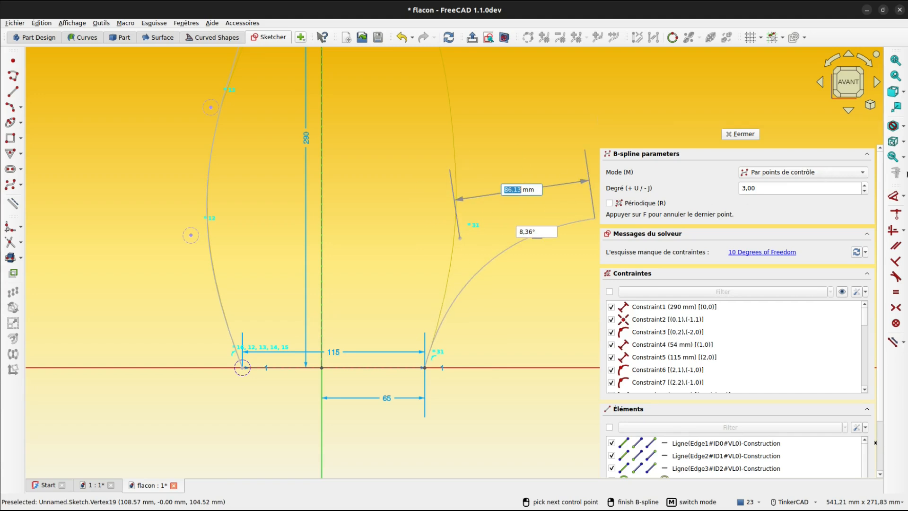
click(865, 186)
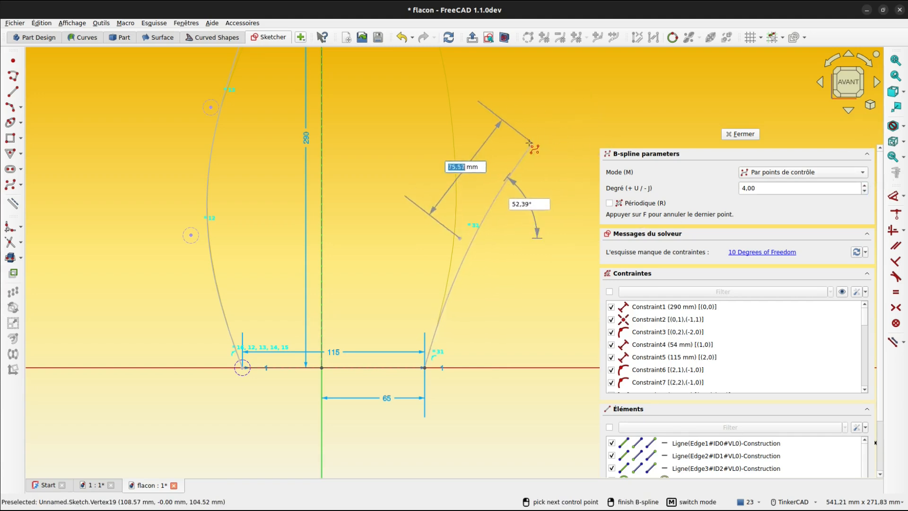
mouse_move(538, 197)
middle_down()
mouse_move(539, 251)
mouse_move(524, 209)
middle_up()
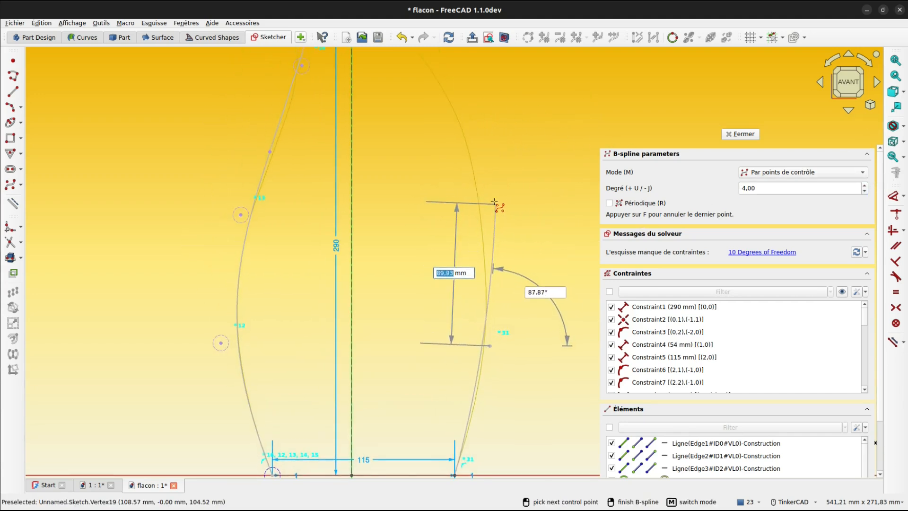
click(492, 203)
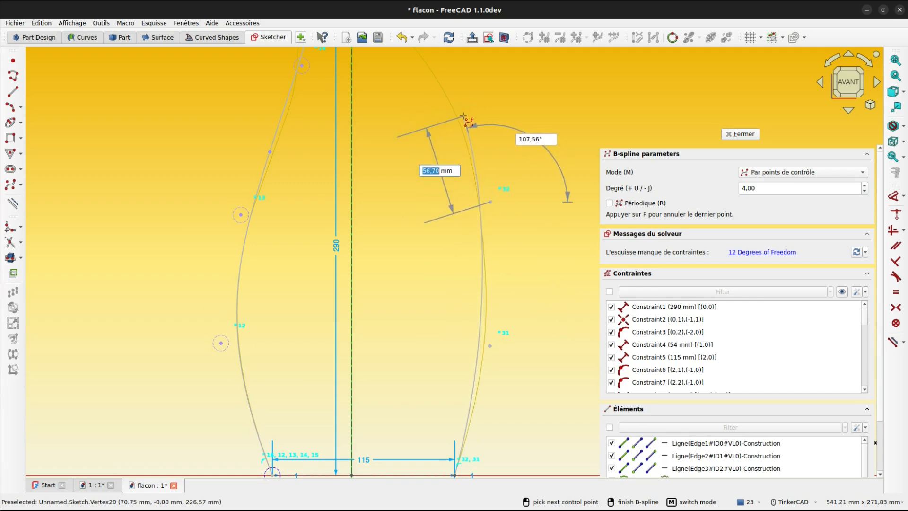
Step: Place three more control points along the draft's upper-right outline and finish the B-spline at the top construction line's right end
click(464, 116)
middle_drag(427, 51, 456, 153)
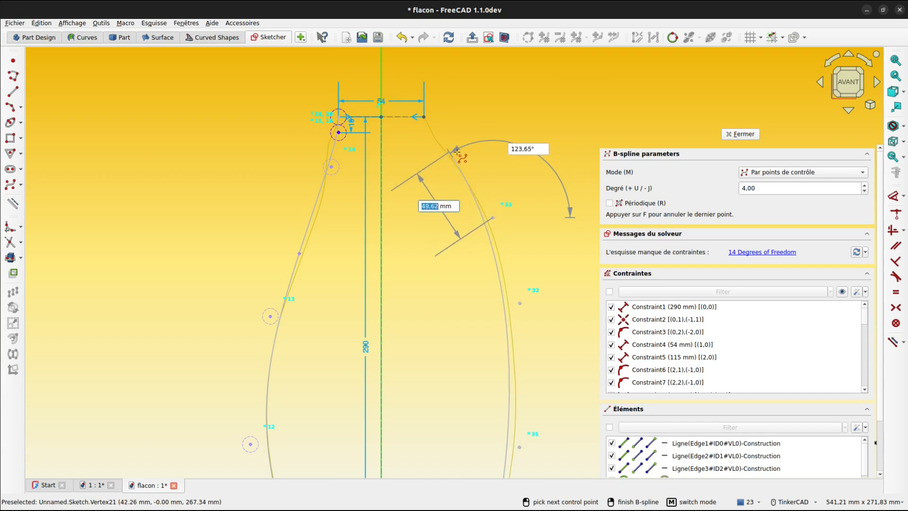
click(454, 154)
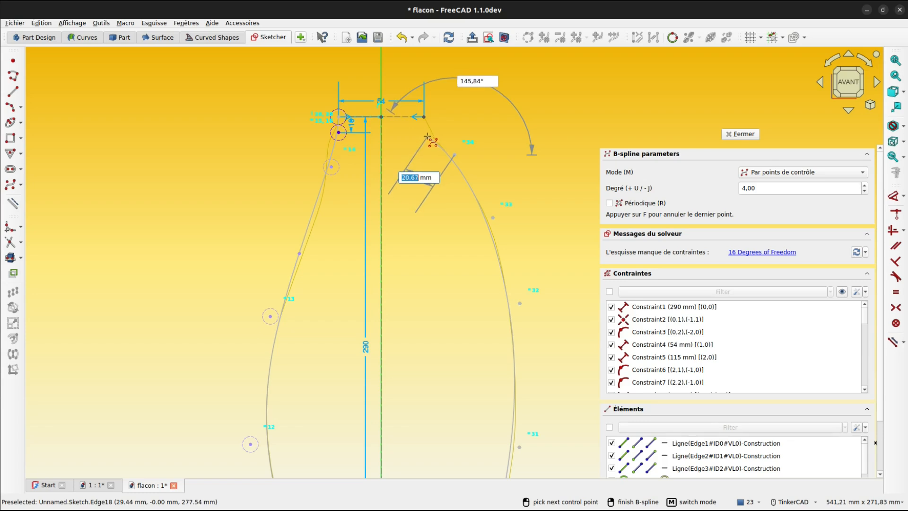
click(427, 137)
scroll(423, 130, up, 1)
scroll(419, 122, up, 1)
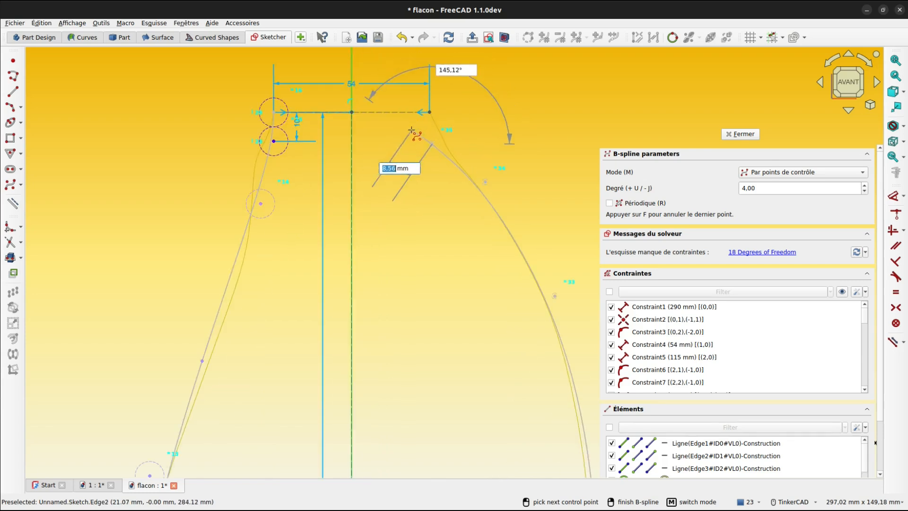
scroll(428, 116, up, 4)
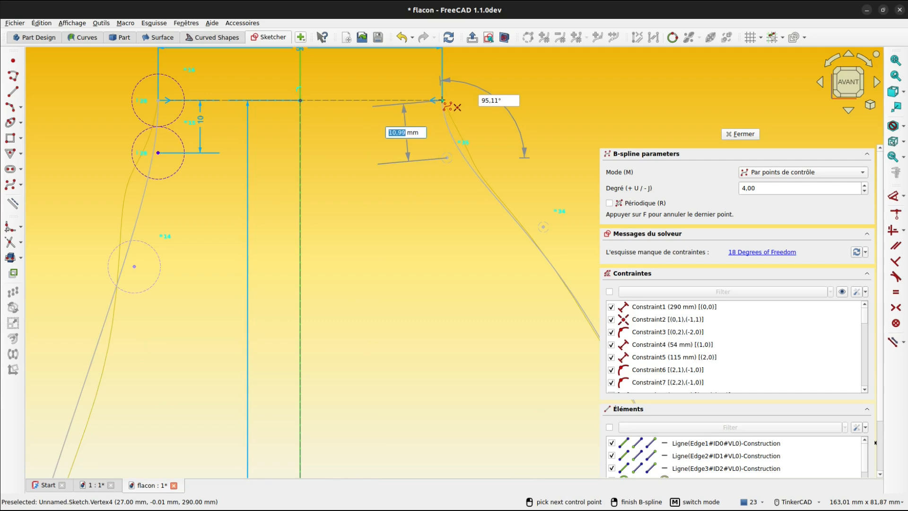
click(443, 101)
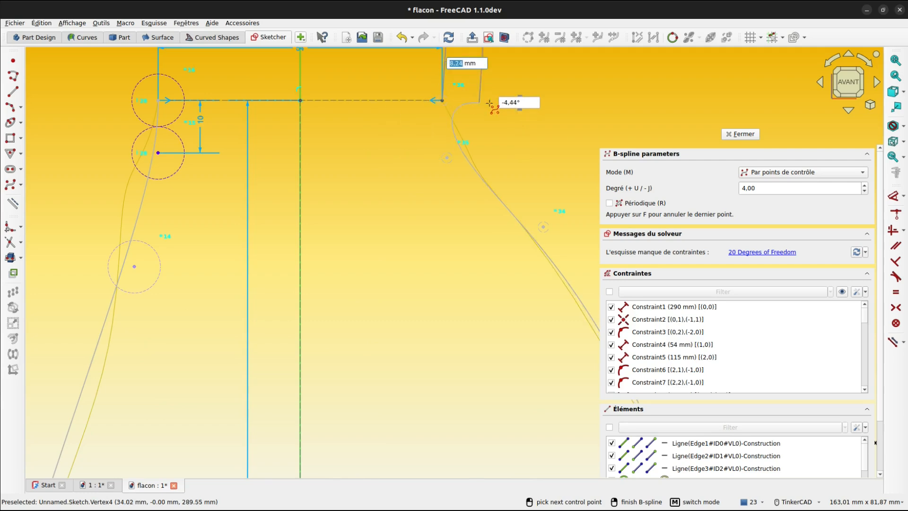
right_click(490, 102)
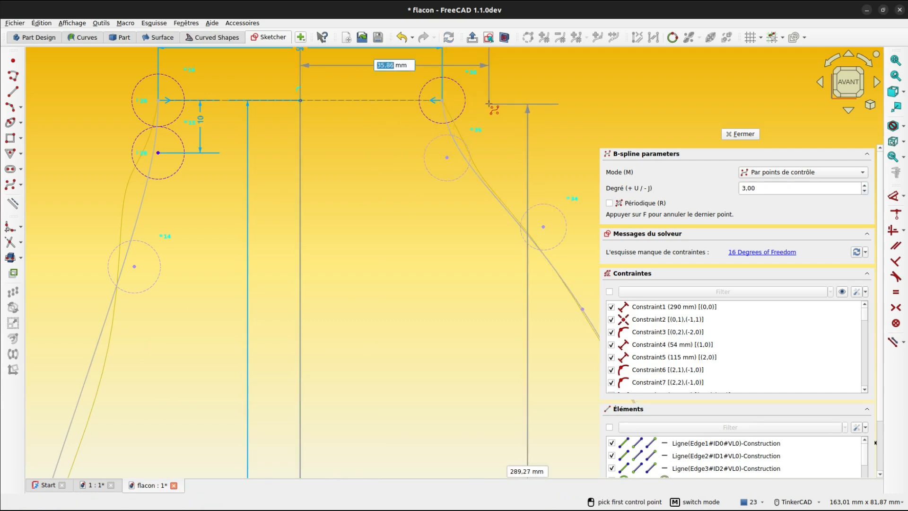
right_click(519, 108)
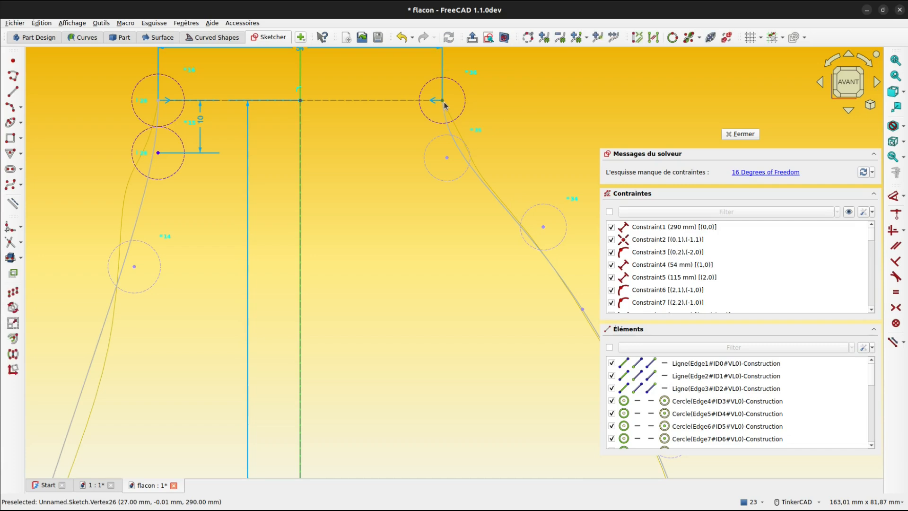
Step: Align the right B-spline's second-to-last control point vertically with its top endpoint and horizontally with the matching left control point
key(a)
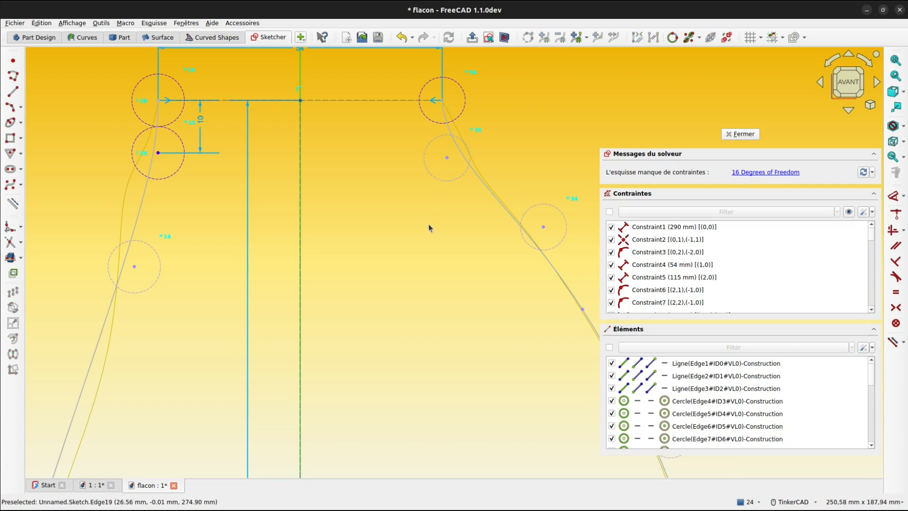
key(s)
click(447, 158)
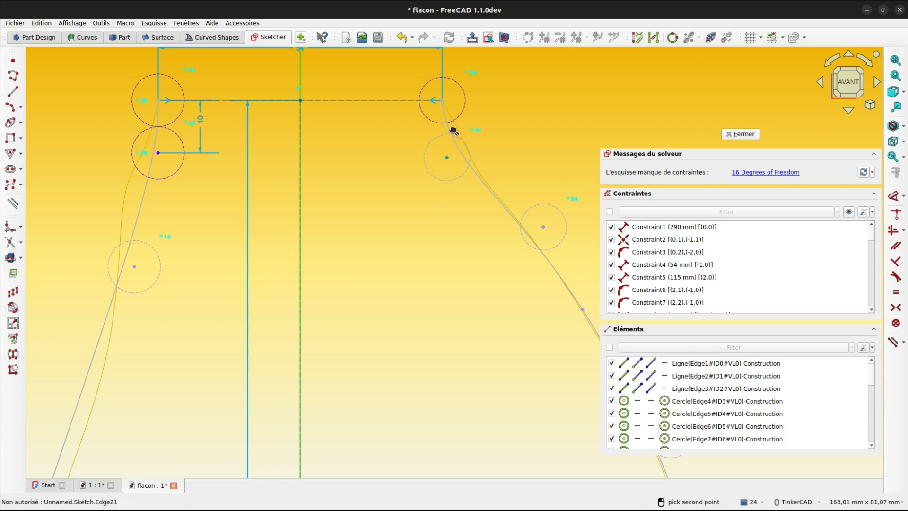
click(446, 104)
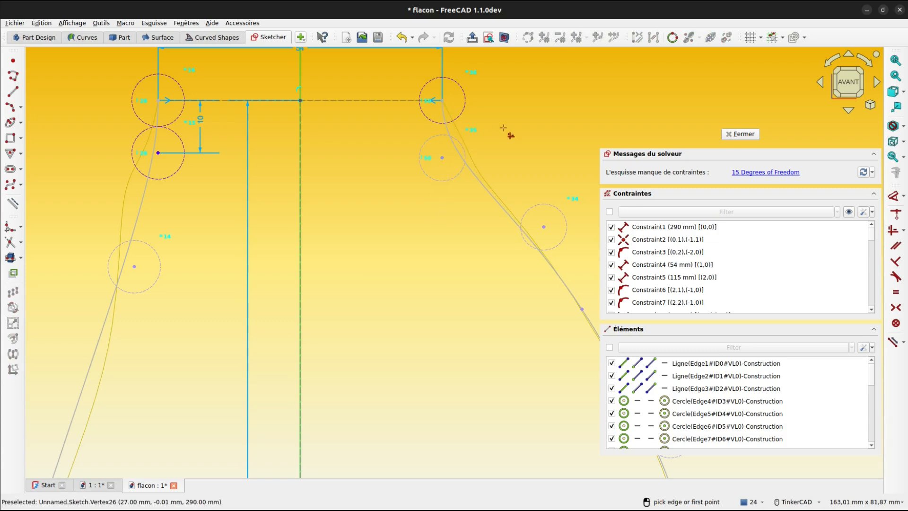
click(446, 157)
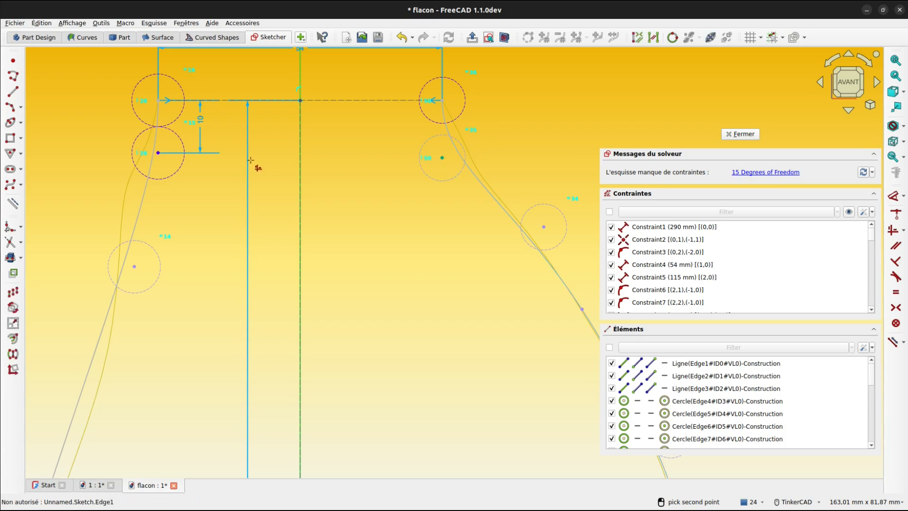
click(160, 155)
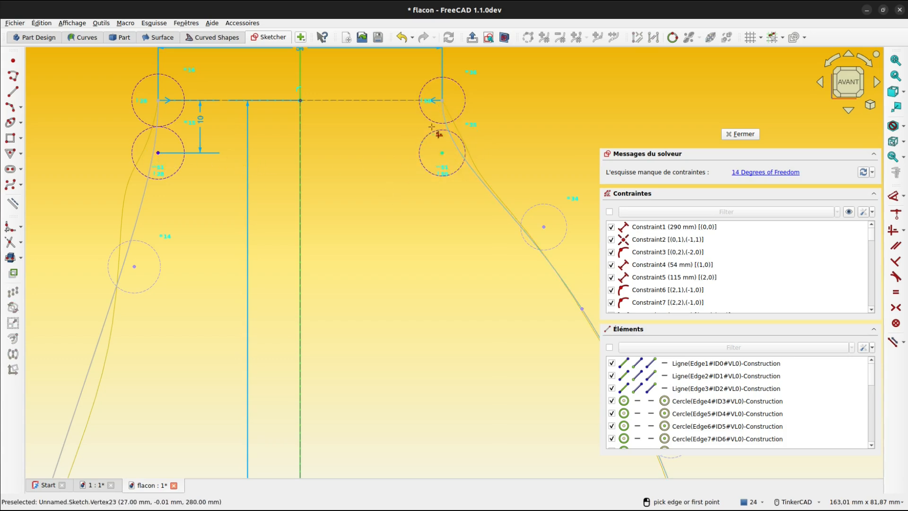
scroll(470, 308, down, 3)
scroll(461, 300, up, 4)
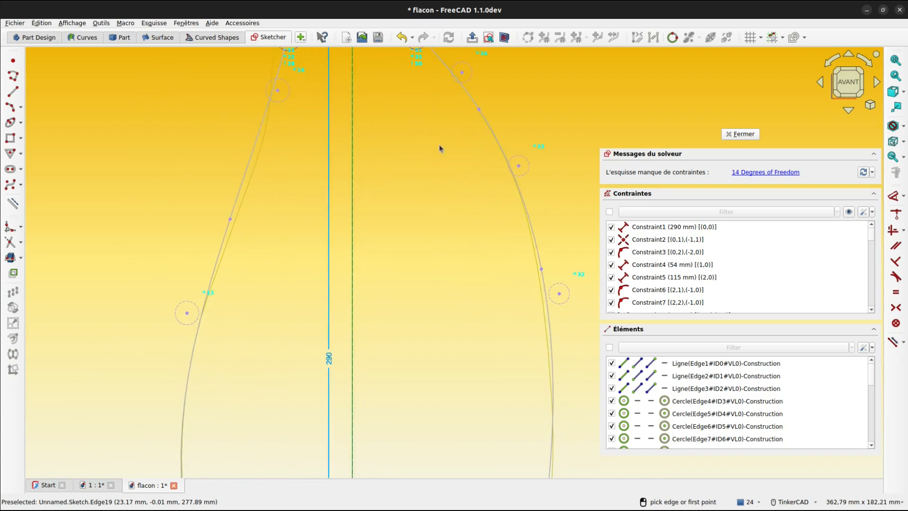
scroll(440, 147, down, 3)
right_click(560, 172)
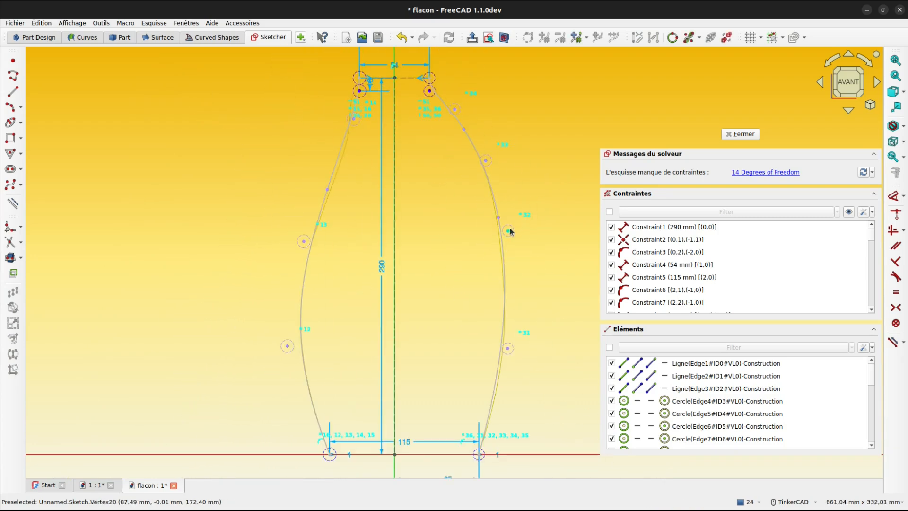
Step: Move the right B-spline's middle control point slightly inward and its lowest free control point downward to follow the draft outline
drag(508, 235, 506, 235)
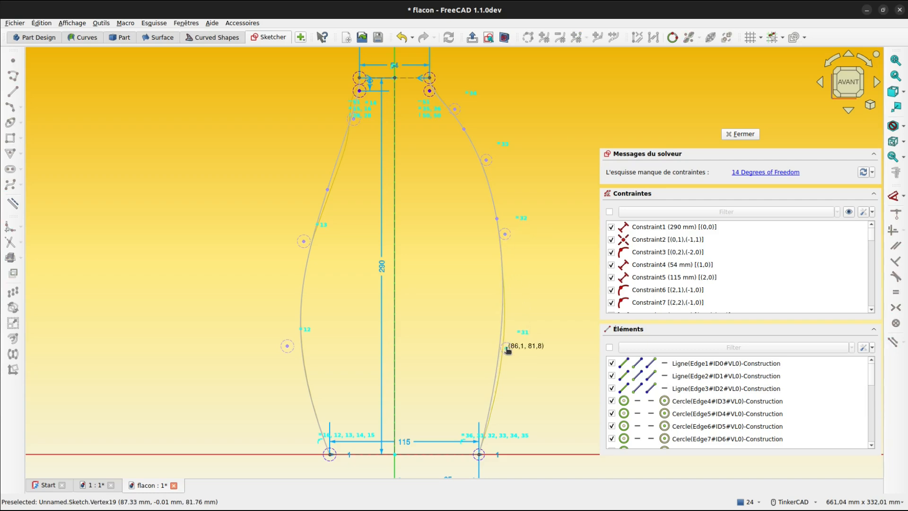
drag(509, 355, 510, 371)
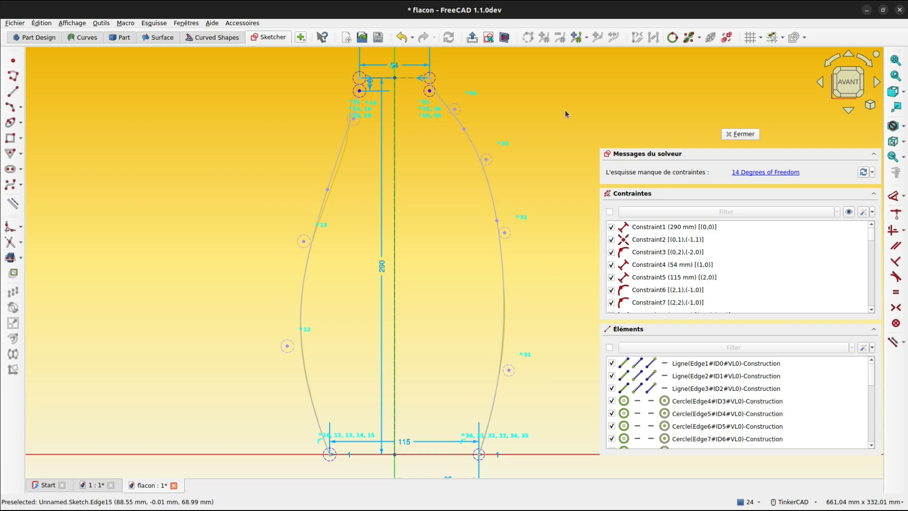
Step: Show the curvature combs of both B-splines, examine curvature continuity around the neck and along the sides, and hide the combs
click(689, 40)
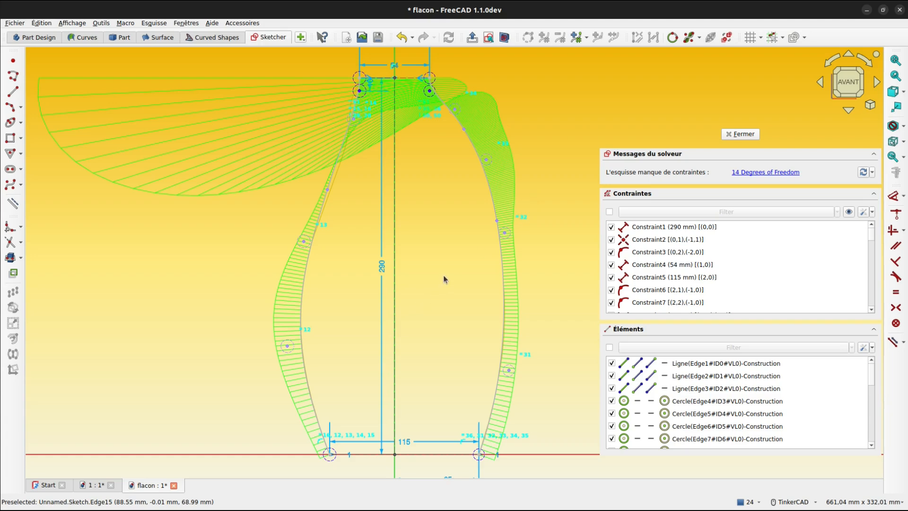
scroll(493, 157, up, 3)
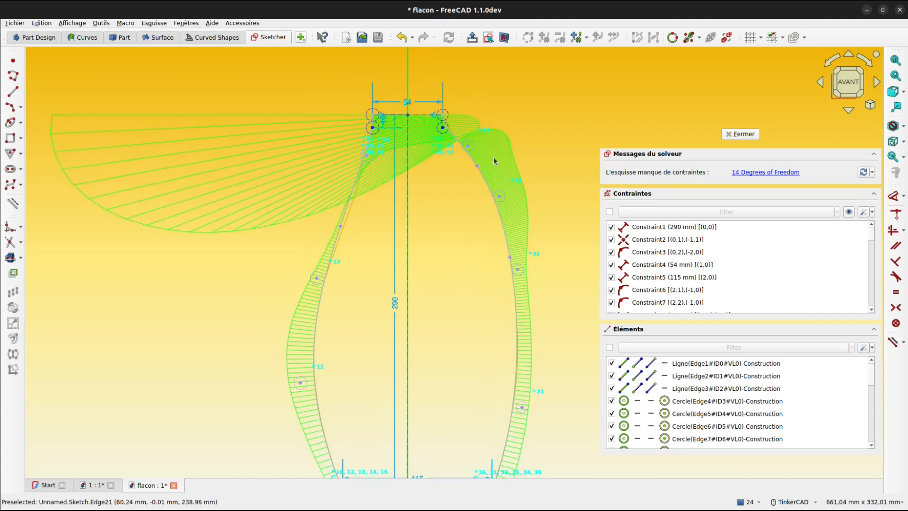
scroll(452, 126, up, 2)
scroll(453, 127, up, 1)
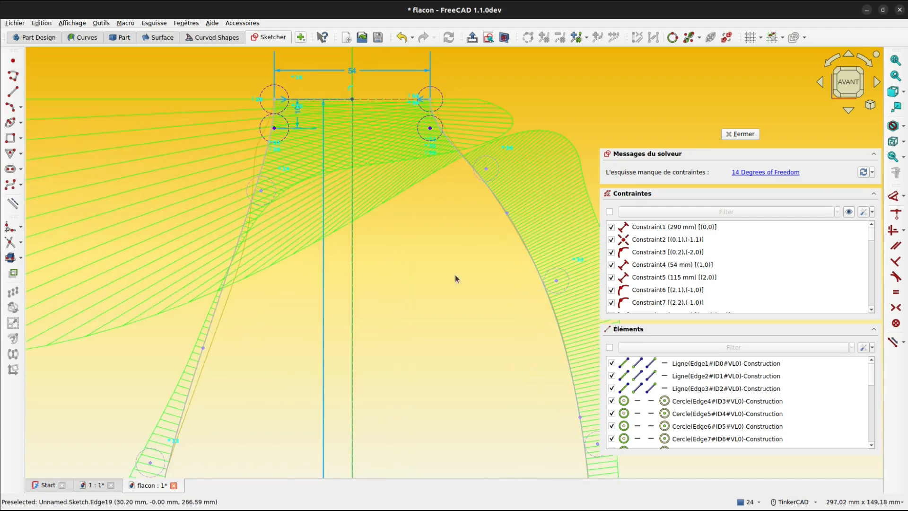
scroll(471, 313, down, 3)
mouse_move(475, 339)
middle_down()
mouse_move(464, 311)
mouse_move(463, 220)
middle_up()
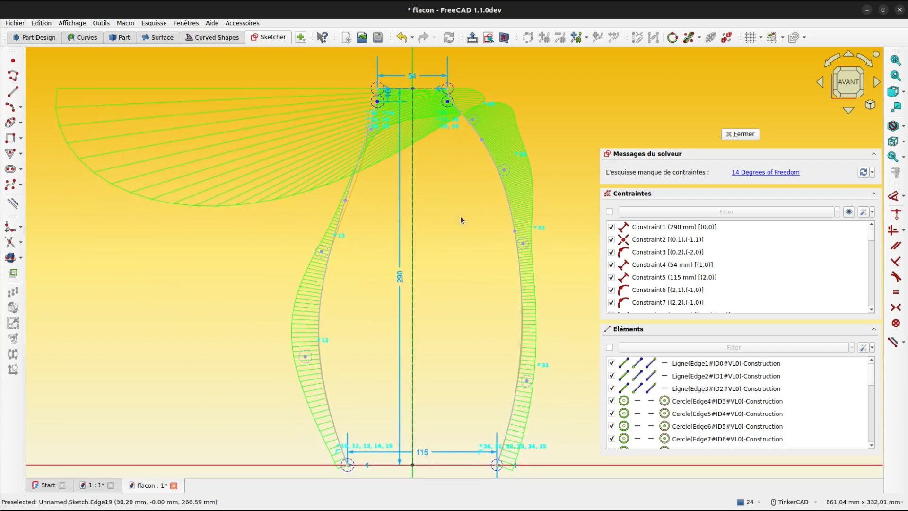
click(688, 40)
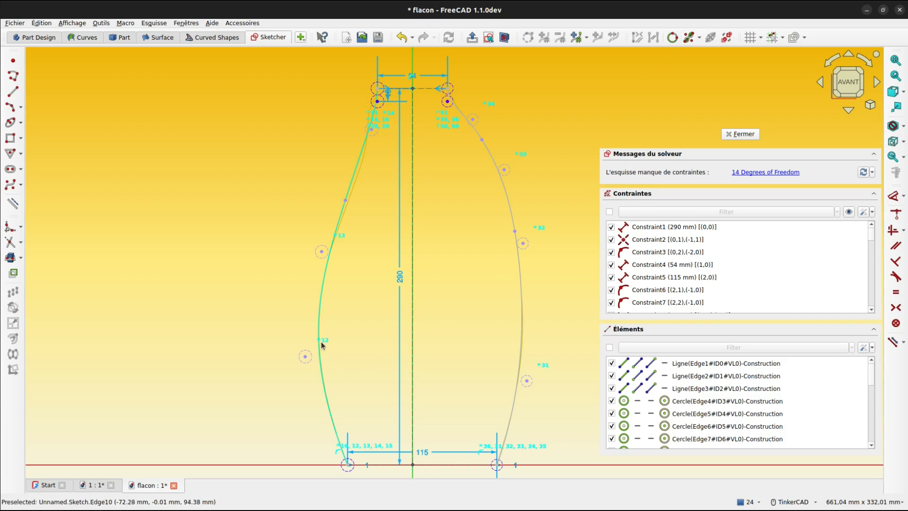
Step: Apply a Block constraint to both the right and left B-splines to fully constrain the sketch
scroll(319, 344, up, 3)
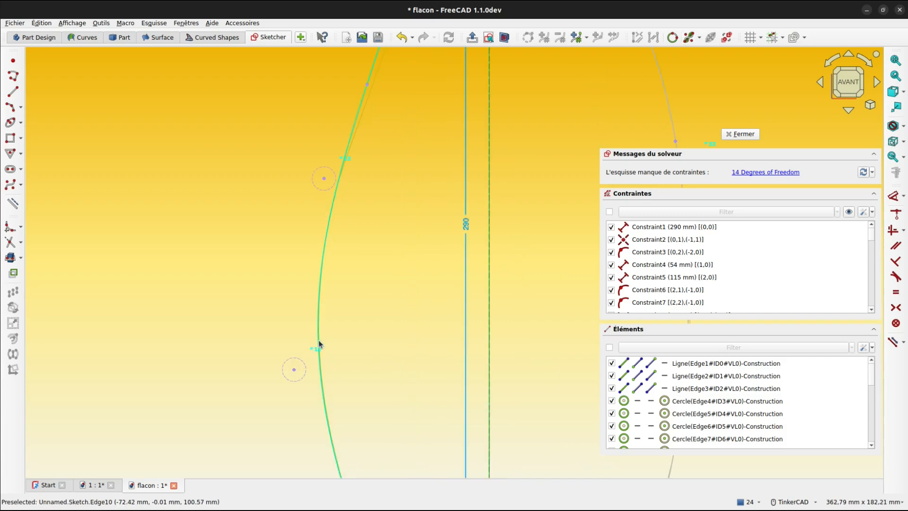
scroll(341, 348, down, 3)
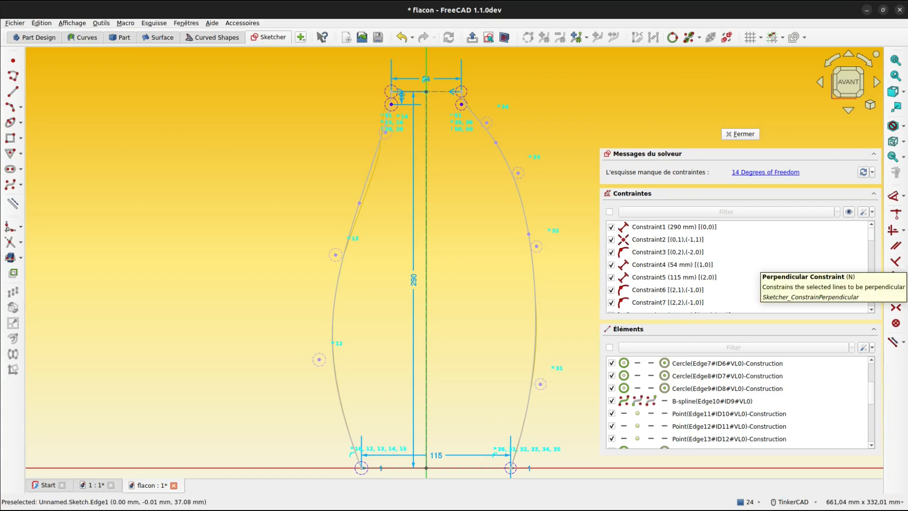
click(900, 325)
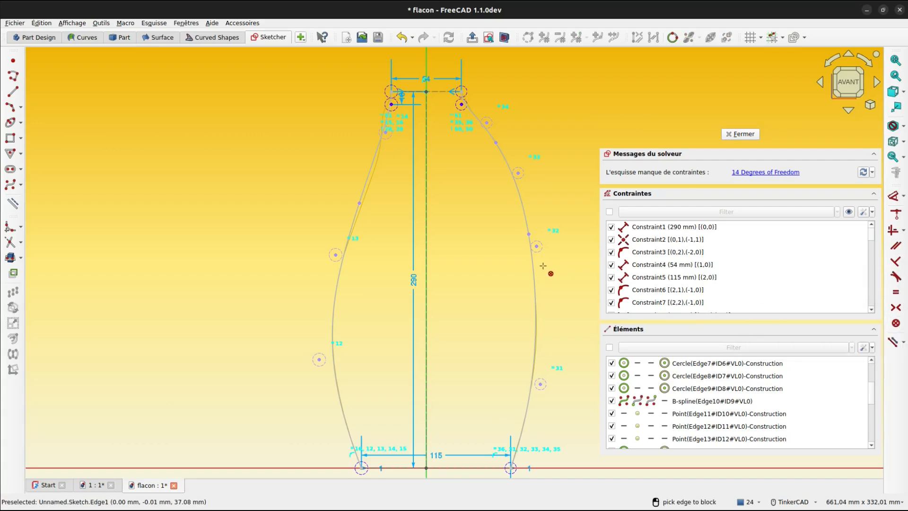
click(537, 271)
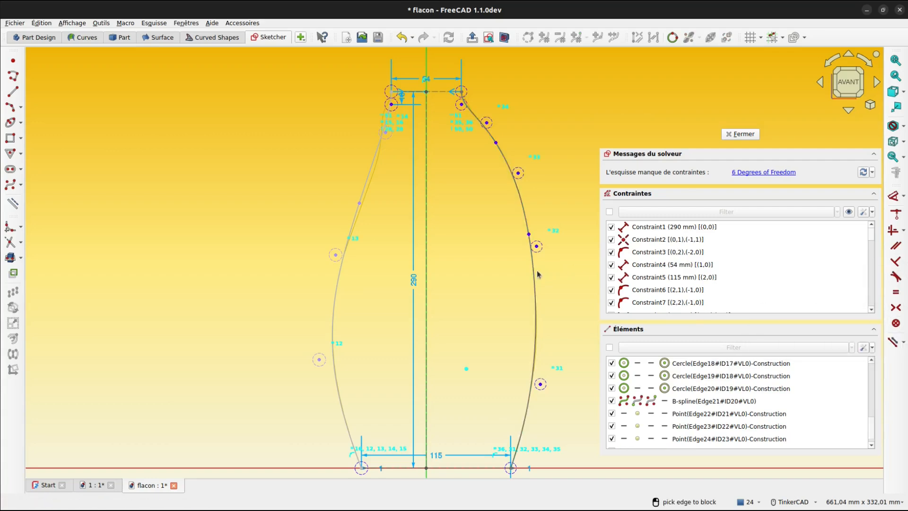
click(341, 292)
right_click(342, 291)
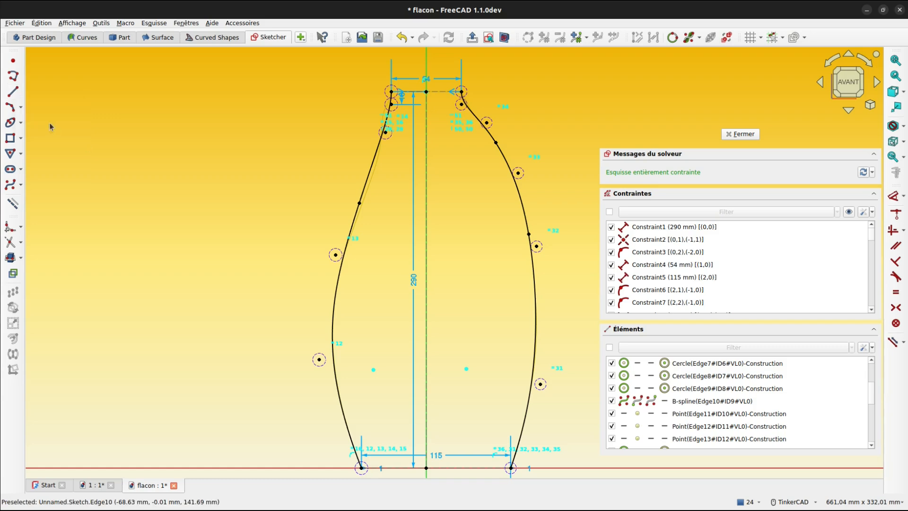
Step: Draw horizontal construction lines from the left and right B-splines to the vertical axis, about 108 mm and 115 mm above the base
click(13, 92)
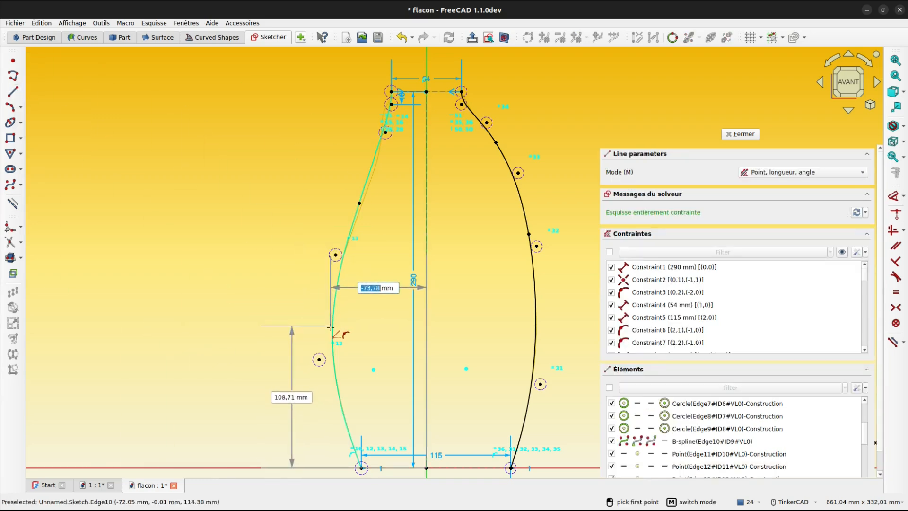
click(331, 326)
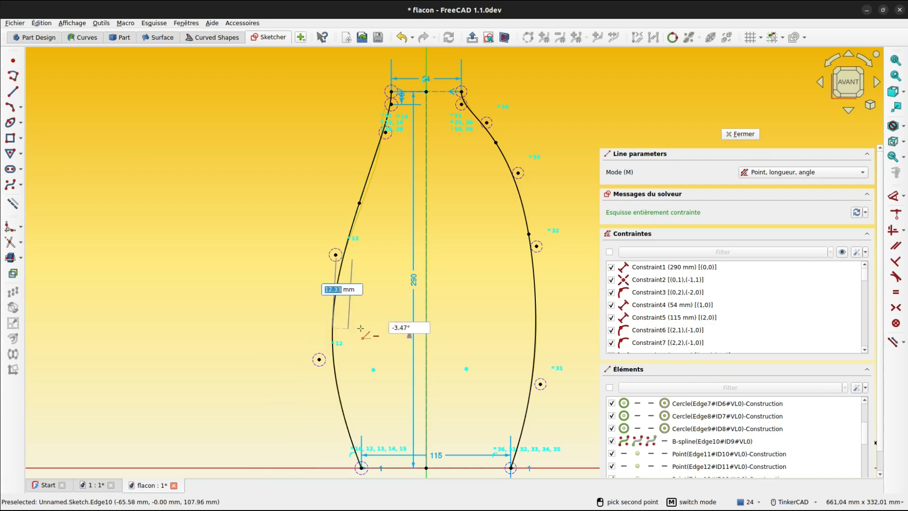
click(426, 327)
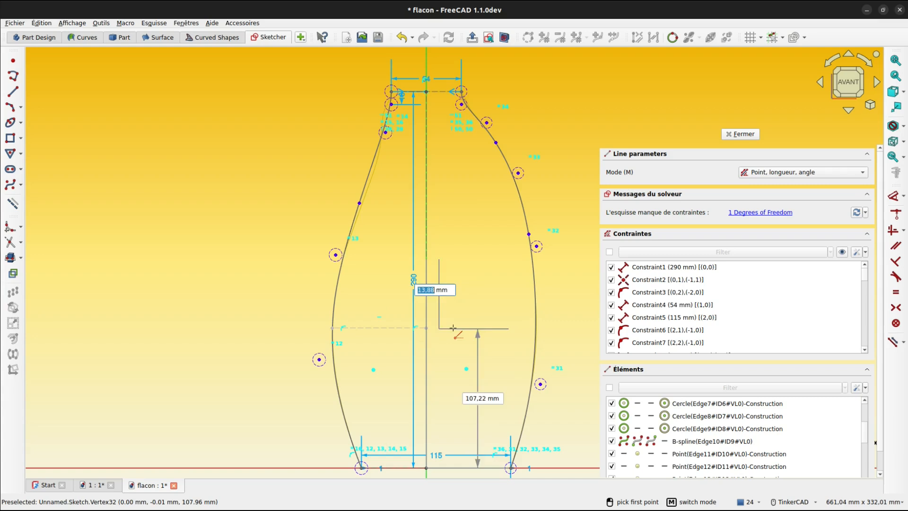
click(536, 315)
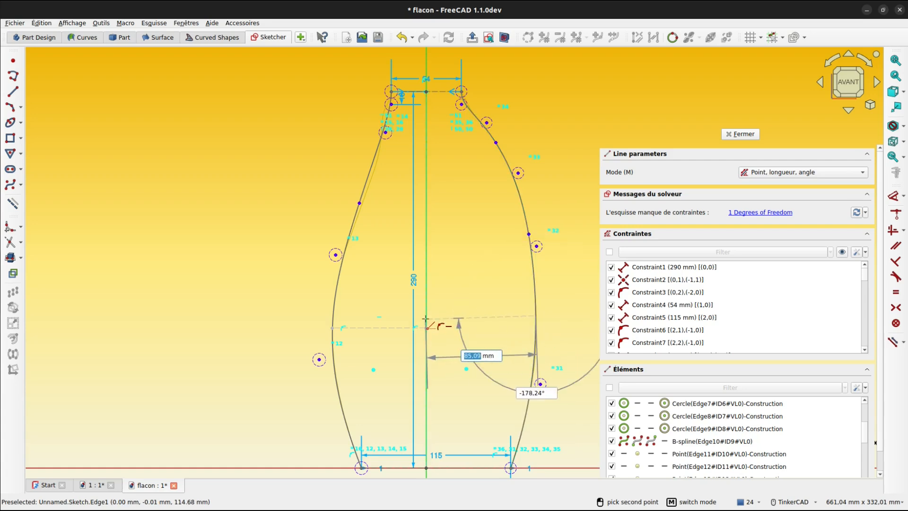
click(427, 319)
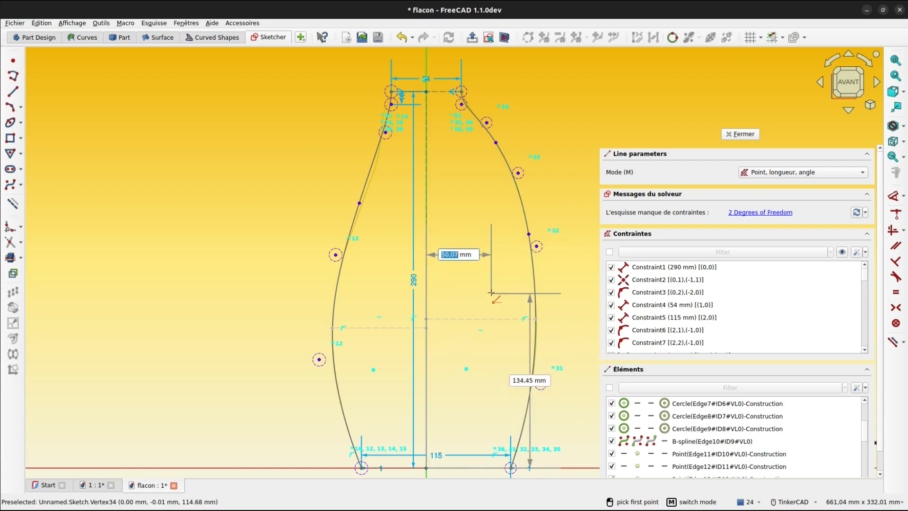
key(Escape)
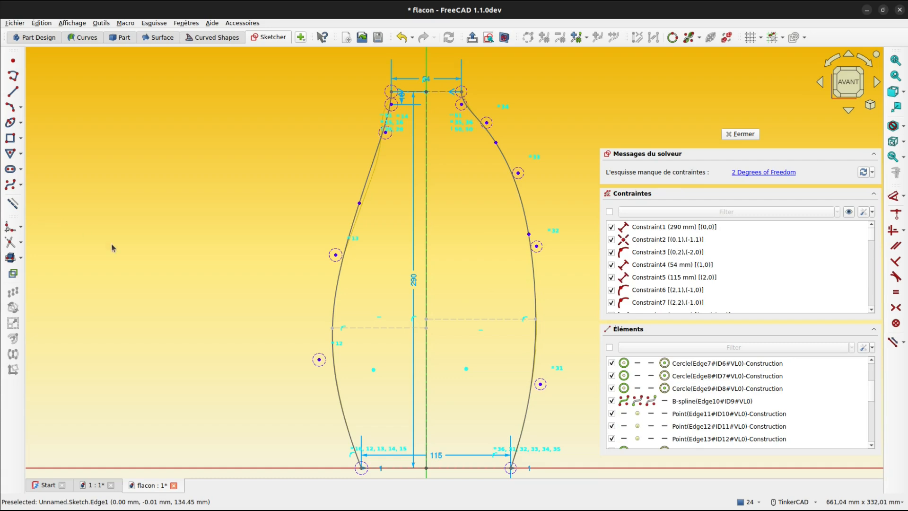
Step: Add reference length dimensions to the left and right horizontal construction lines, placing each below its line
key(d)
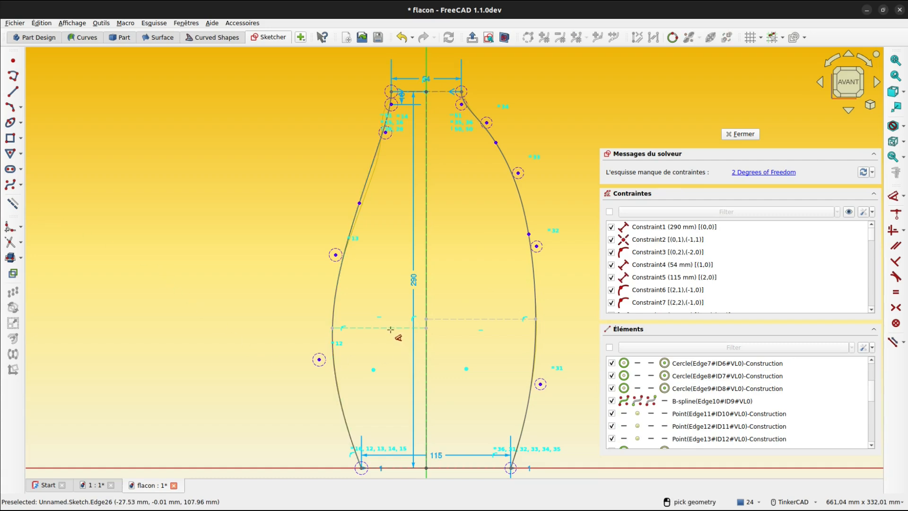
click(390, 328)
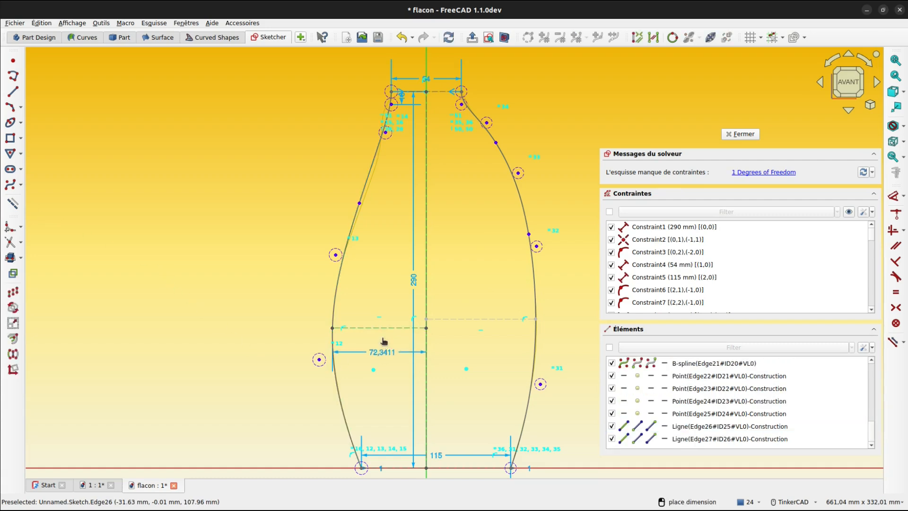
click(386, 347)
click(391, 381)
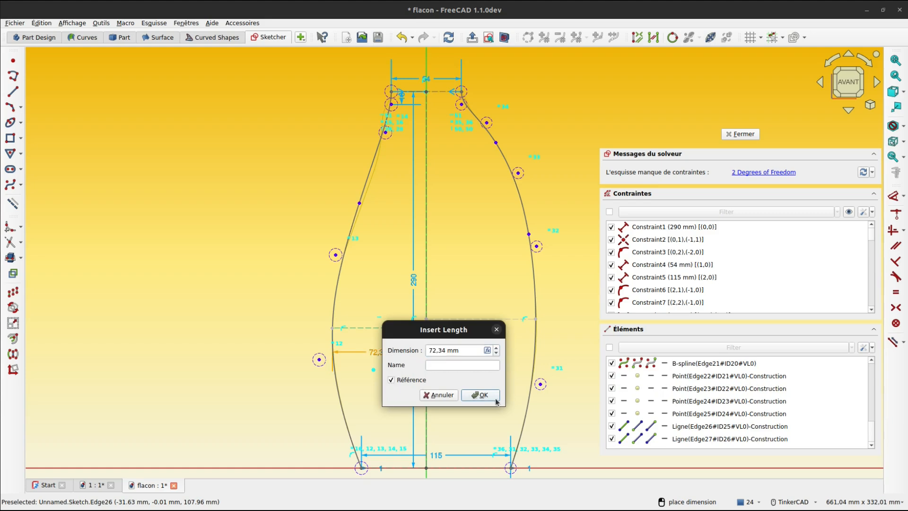
click(482, 395)
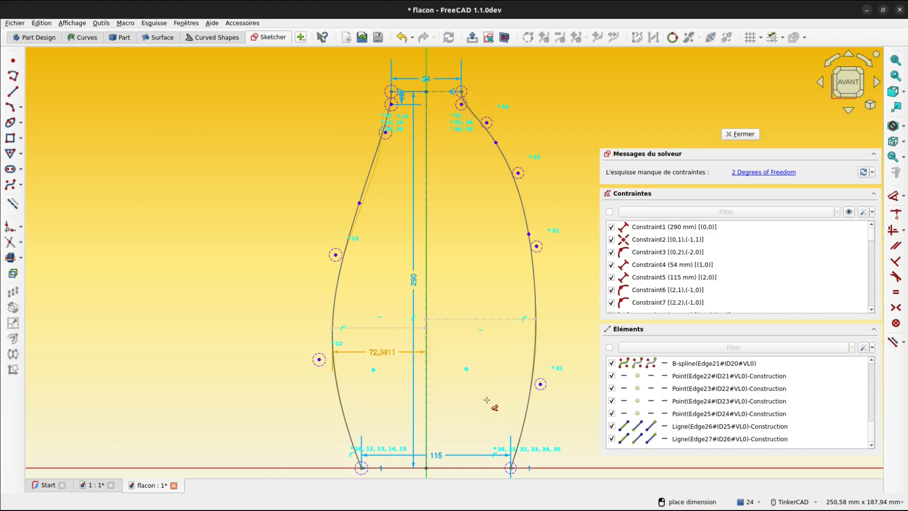
click(480, 321)
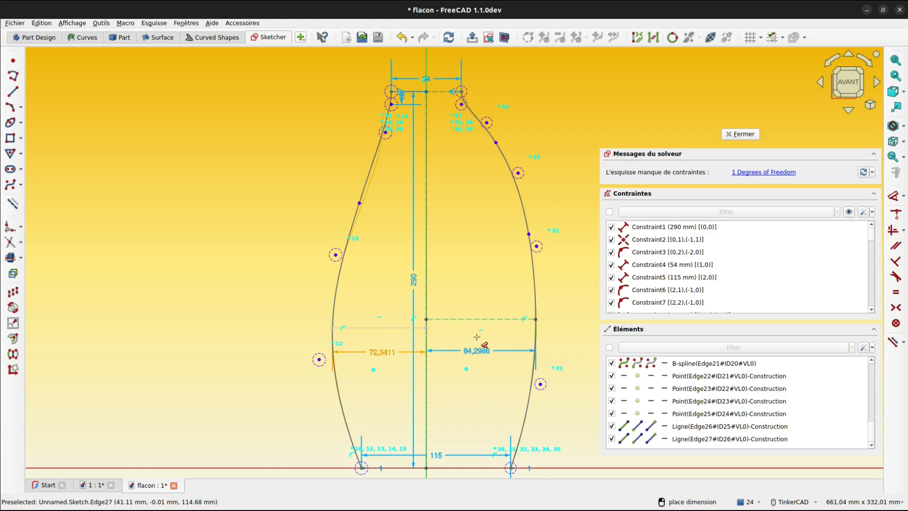
click(477, 340)
click(486, 377)
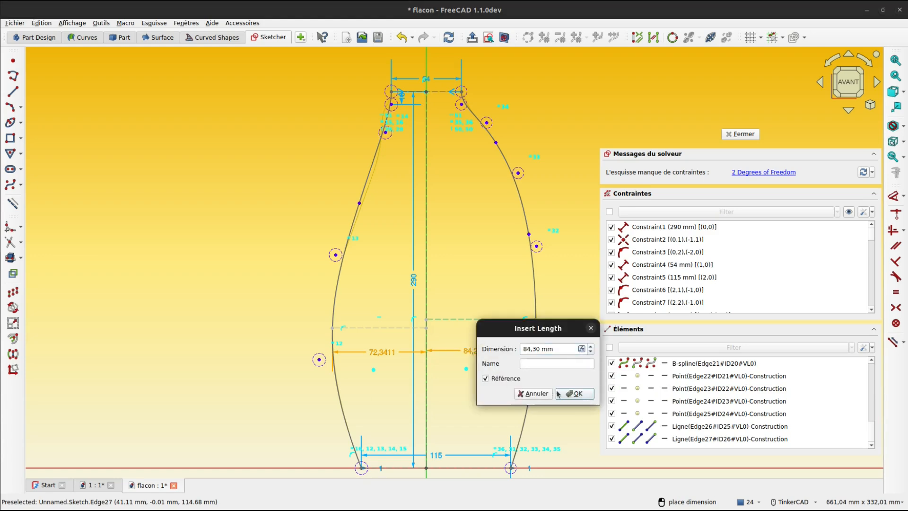
click(571, 393)
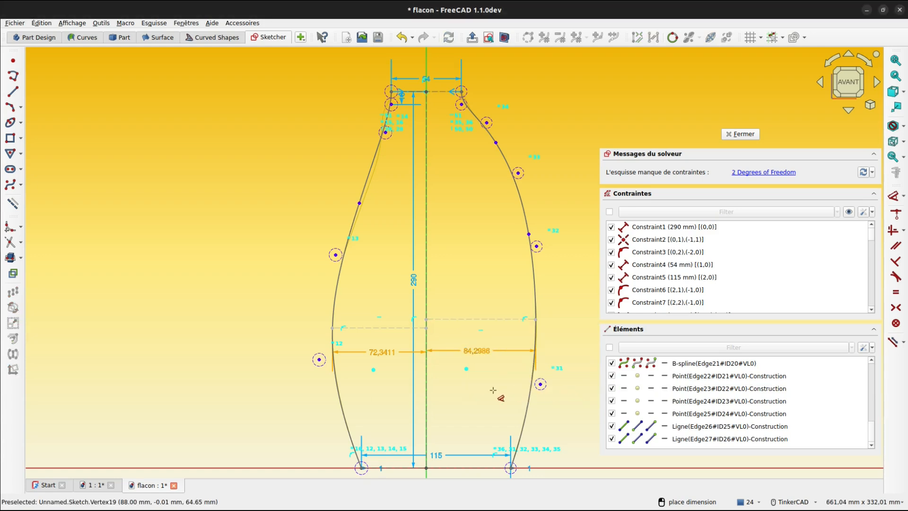
key(Escape)
Step: Hide the constraints and examine both B-splines against the draft outline, viewing the bottle profile upright and on its side
scroll(493, 381, down, 2)
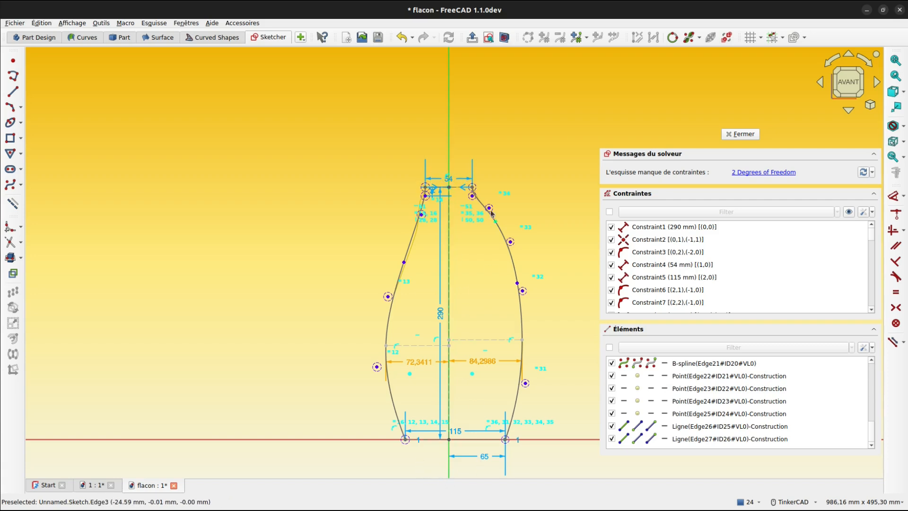
scroll(491, 391, up, 4)
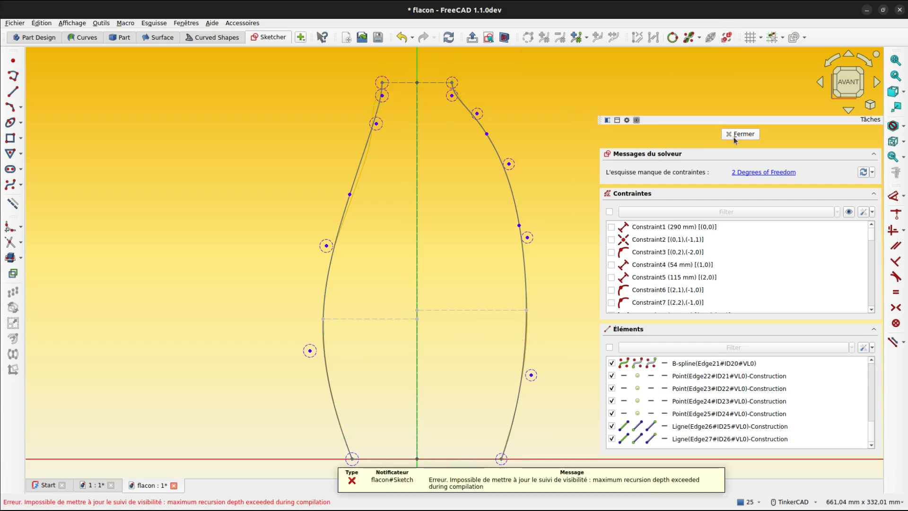
click(828, 64)
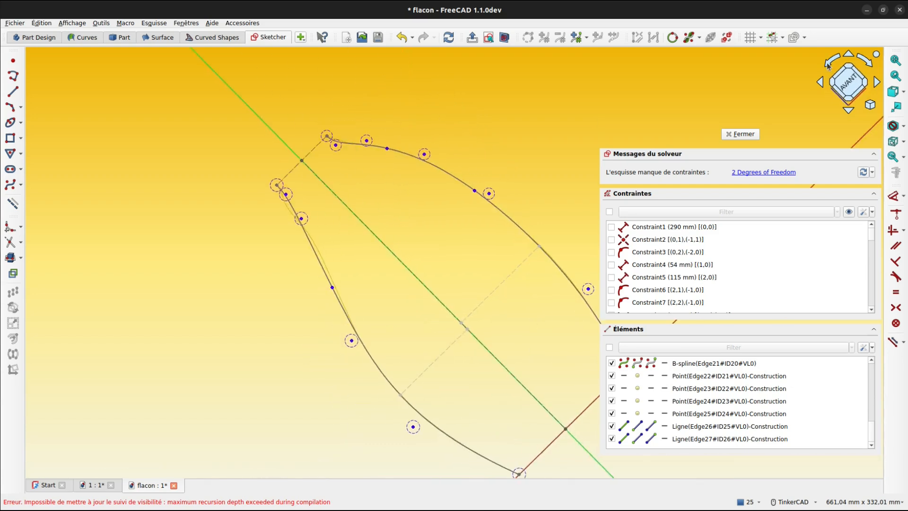
click(828, 65)
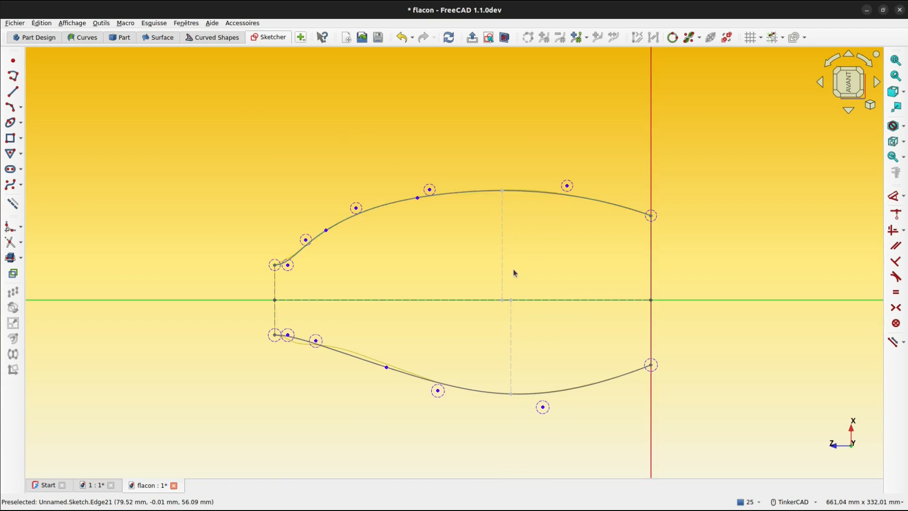
scroll(455, 271, up, 1)
scroll(455, 270, up, 2)
mouse_move(452, 268)
middle_down()
mouse_move(416, 258)
mouse_move(395, 232)
mouse_move(404, 245)
middle_up()
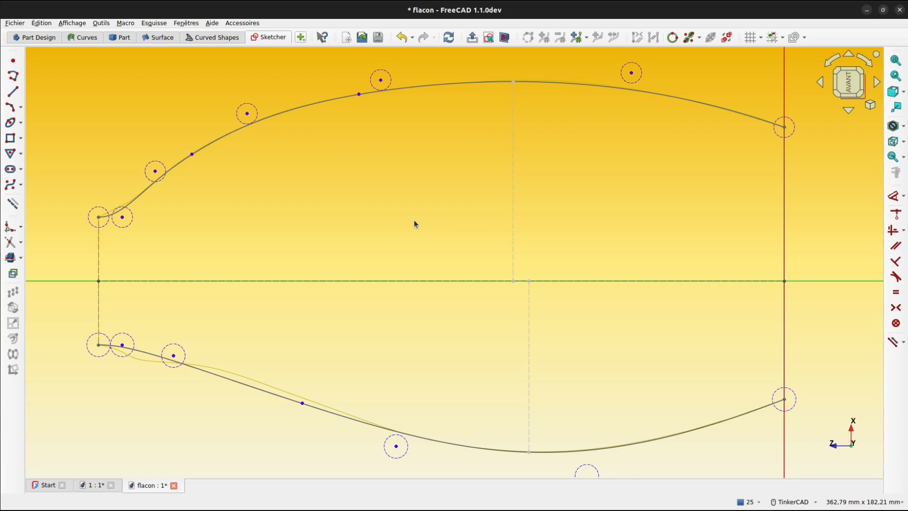
click(868, 65)
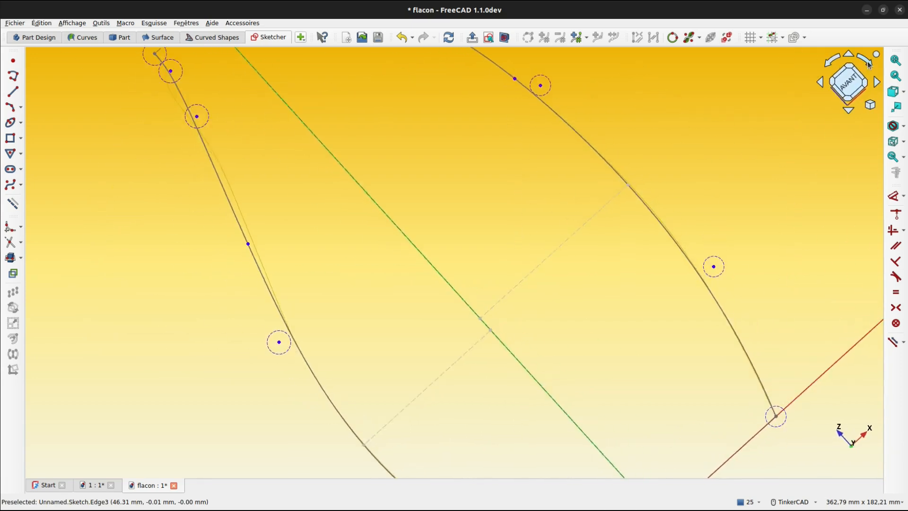
scroll(505, 186, down, 5)
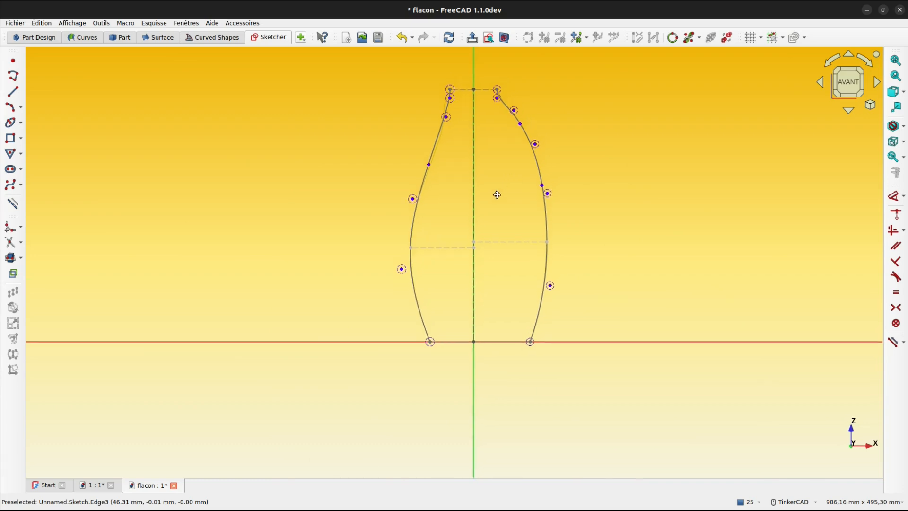
key(Right)
key(ctrl+Right)
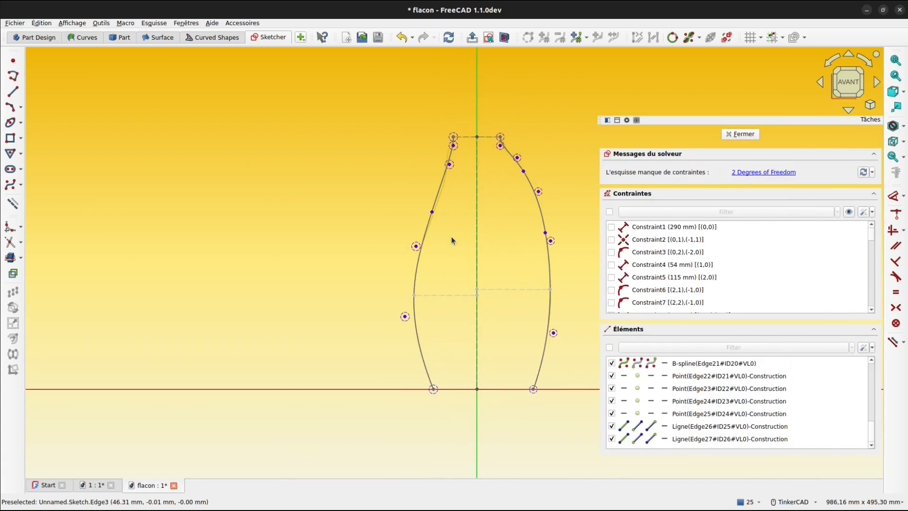
Step: Show the sketch constraints again and move the 54 mm neck dimension up and outside its extension lines
click(727, 37)
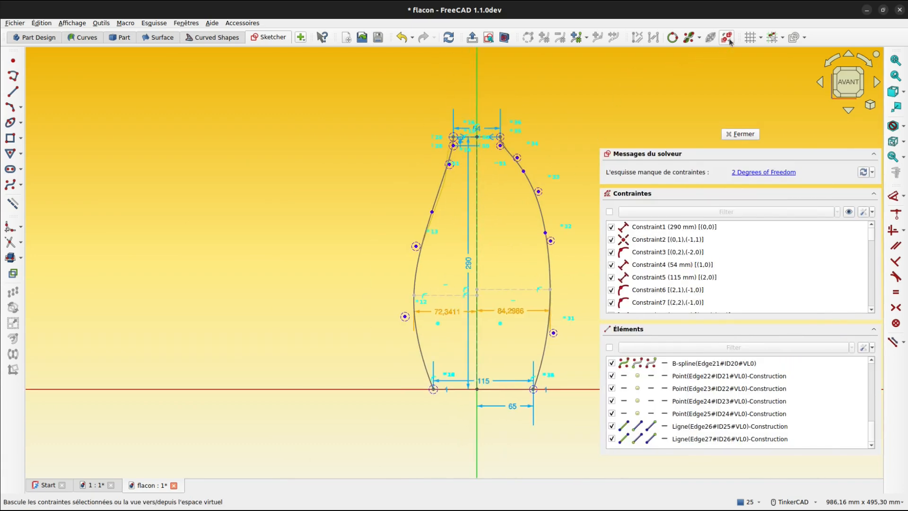
scroll(465, 178, up, 1)
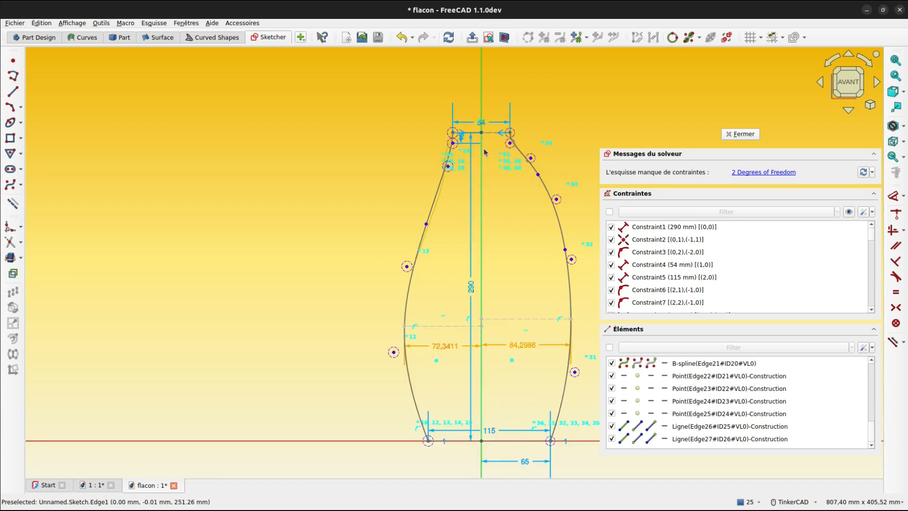
drag(482, 122, 542, 108)
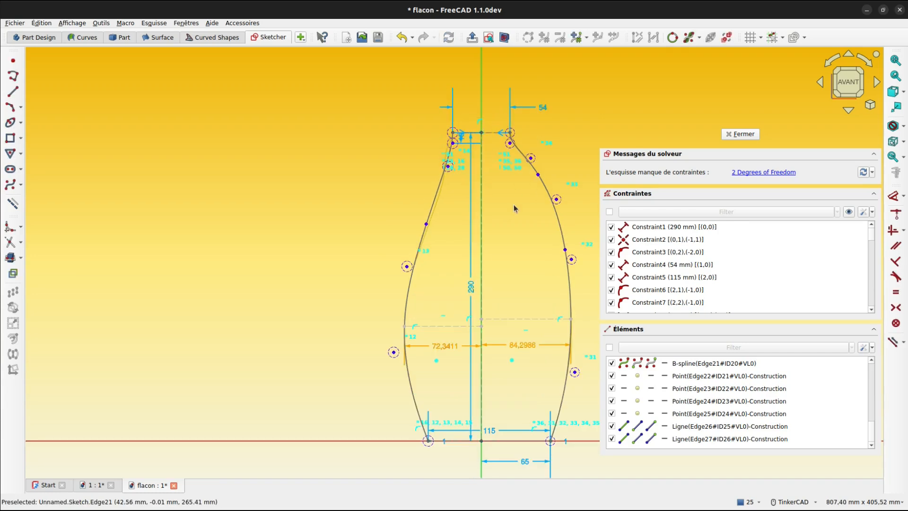
Step: Add a horizontal reference dimension between the left B-spline's base endpoint and the origin, placed below the base line
middle_drag(514, 242, 440, 159)
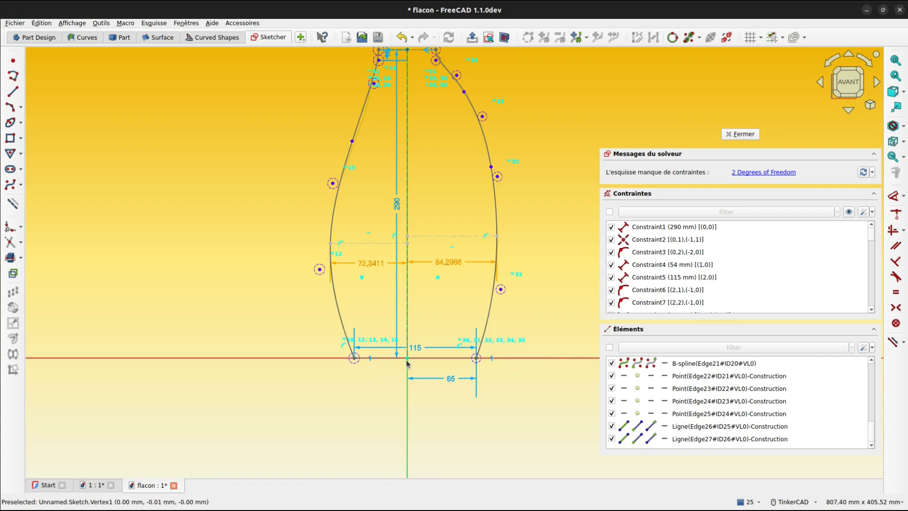
scroll(356, 363, up, 4)
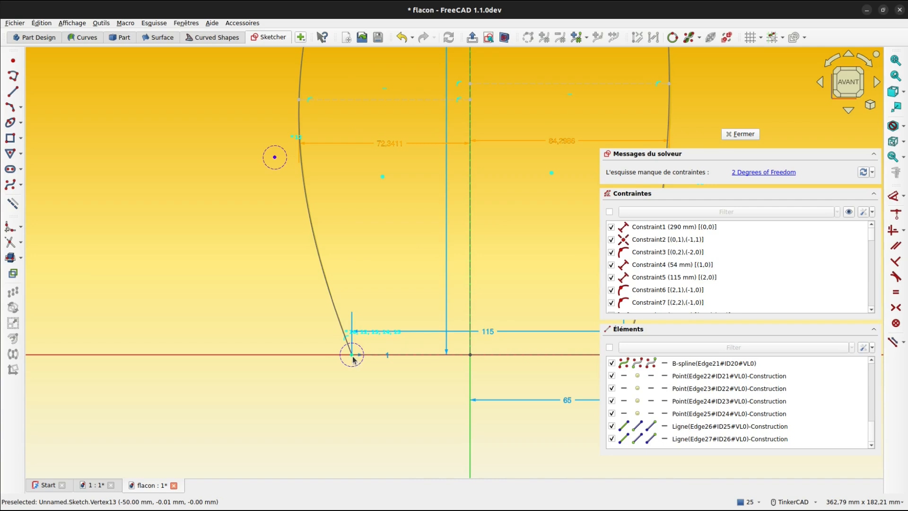
key(l)
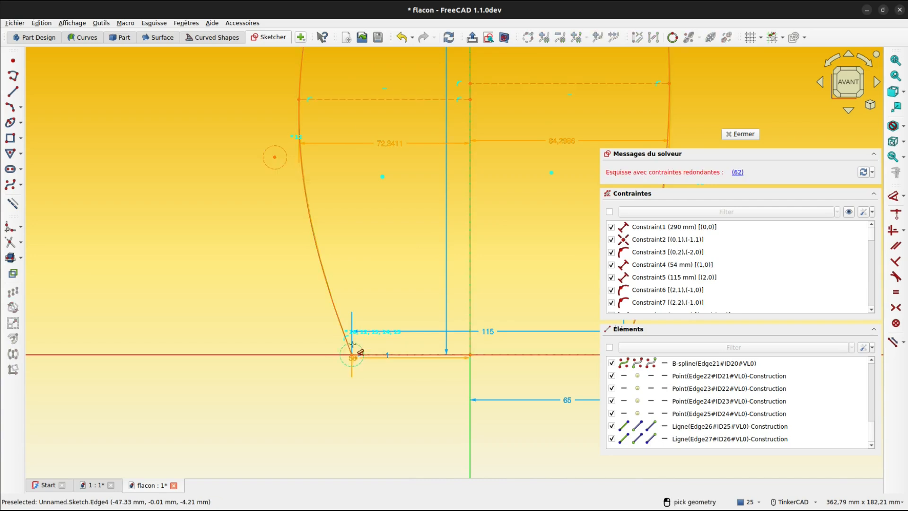
click(399, 398)
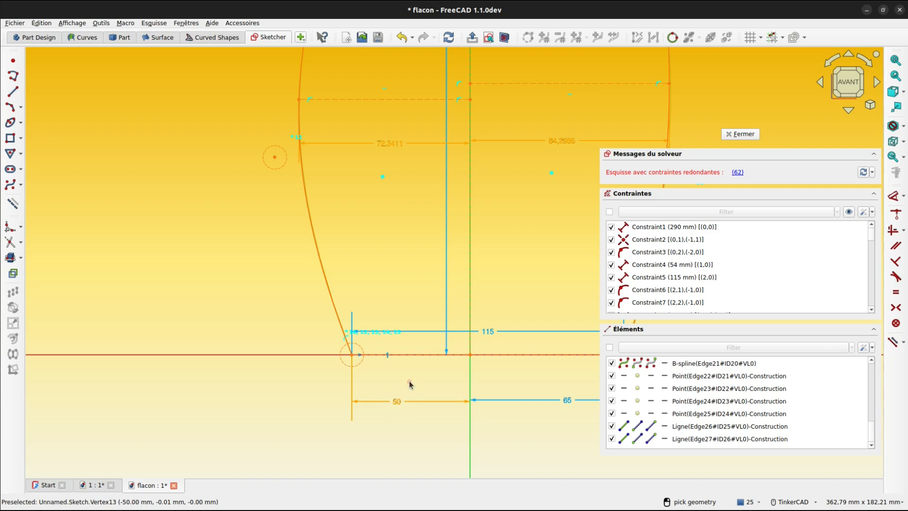
key(Escape)
Step: Close the bottle profile sketch
scroll(411, 375, down, 4)
scroll(412, 371, down, 3)
mouse_move(527, 224)
middle_down()
mouse_move(444, 207)
mouse_move(451, 249)
mouse_move(459, 227)
middle_up()
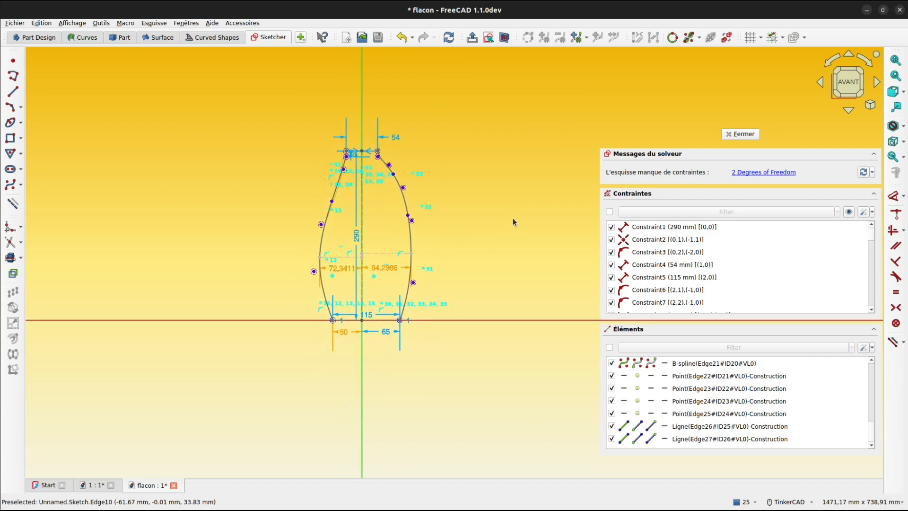
click(741, 136)
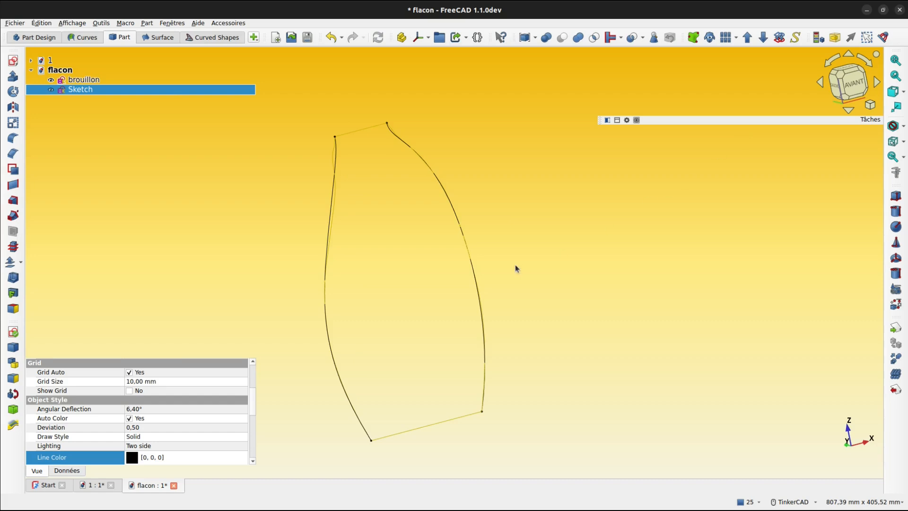
key(ctrl+z)
key(ctrl+z)
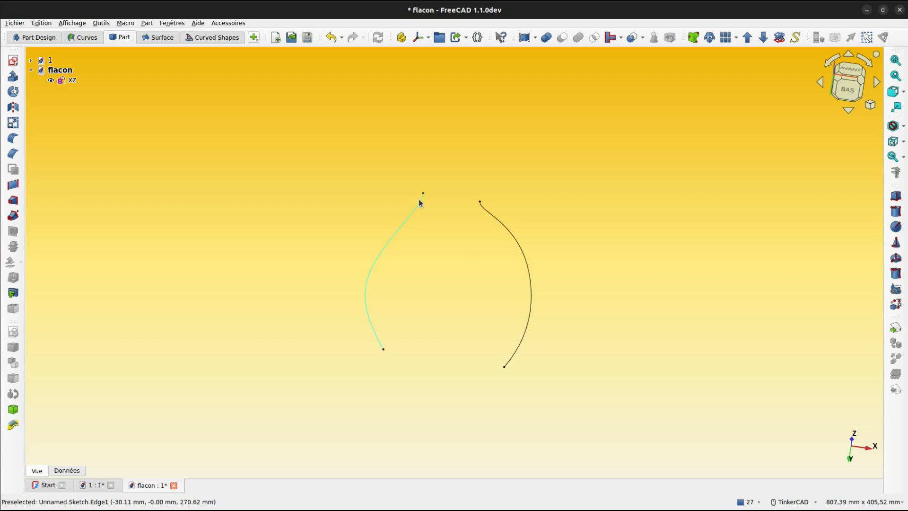
Step: Create a new sketch on the XY-plane with the direction reversed and a 0 mm offset
right_drag(471, 249, 416, 290)
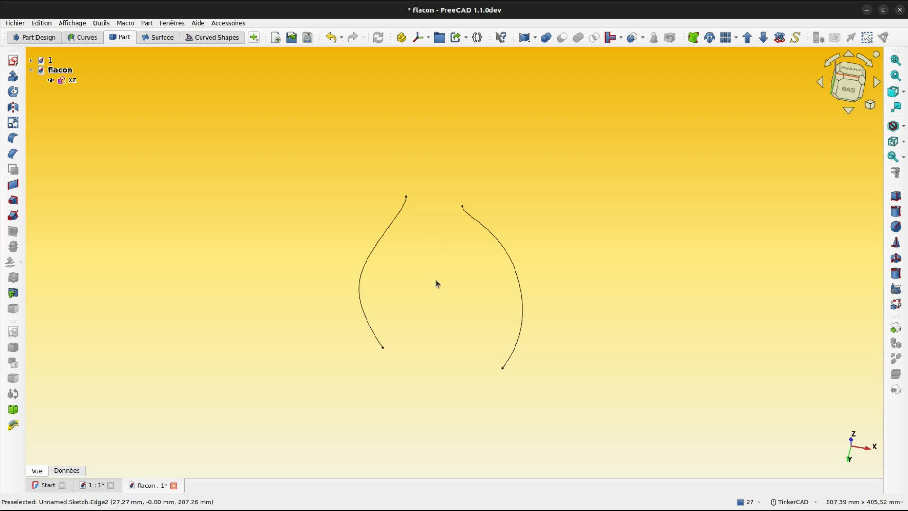
right_drag(436, 283, 426, 269)
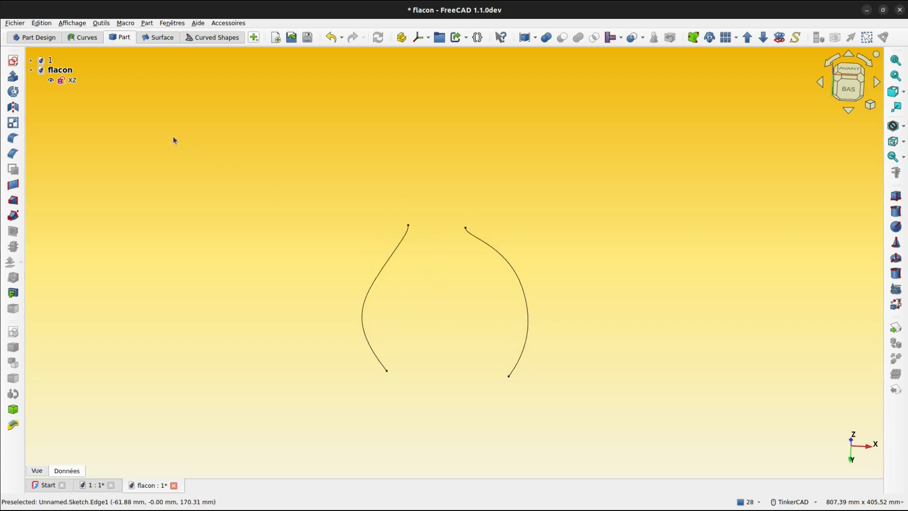
click(13, 62)
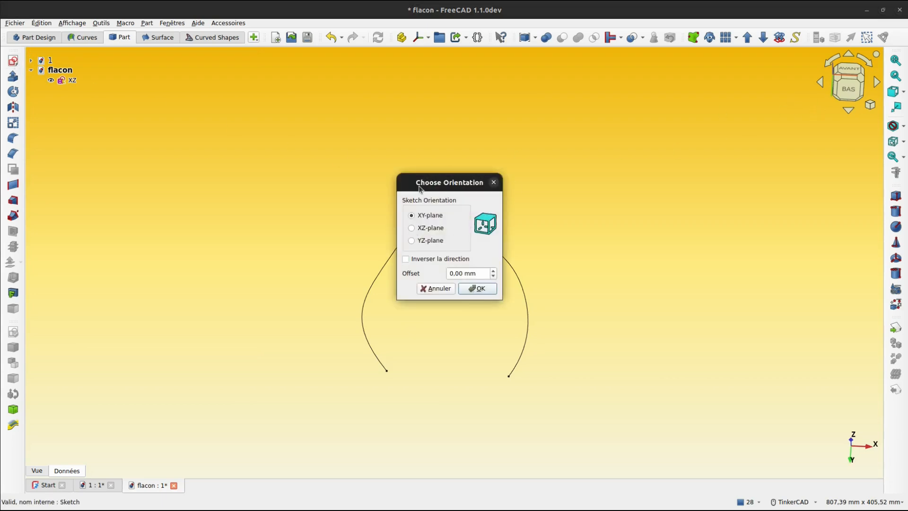
click(407, 260)
click(475, 289)
middle_drag(472, 352, 482, 376)
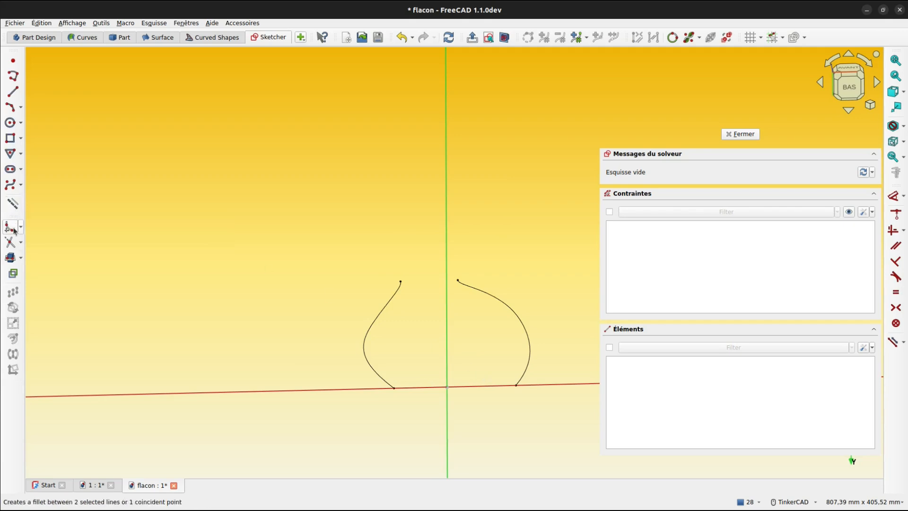
Step: Add the intersections of the left and right bottle profile splines with the sketch plane as external geometry points
click(20, 258)
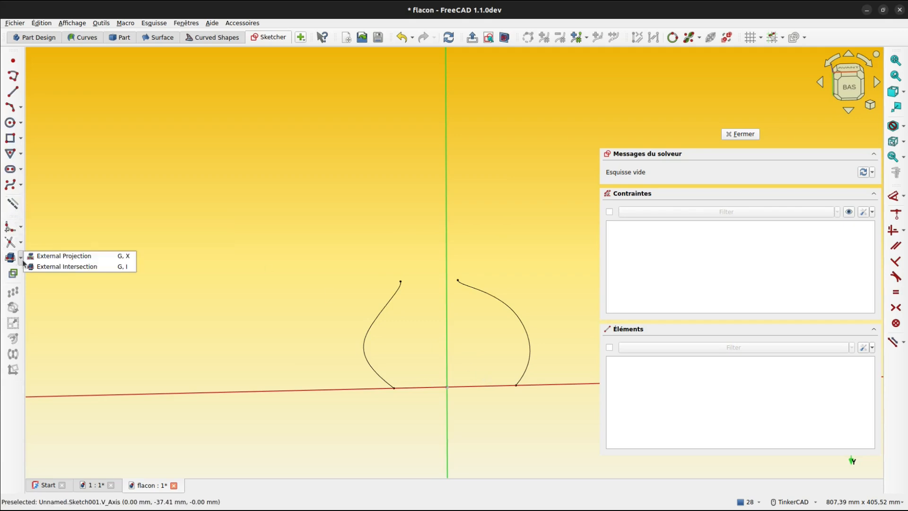
click(75, 268)
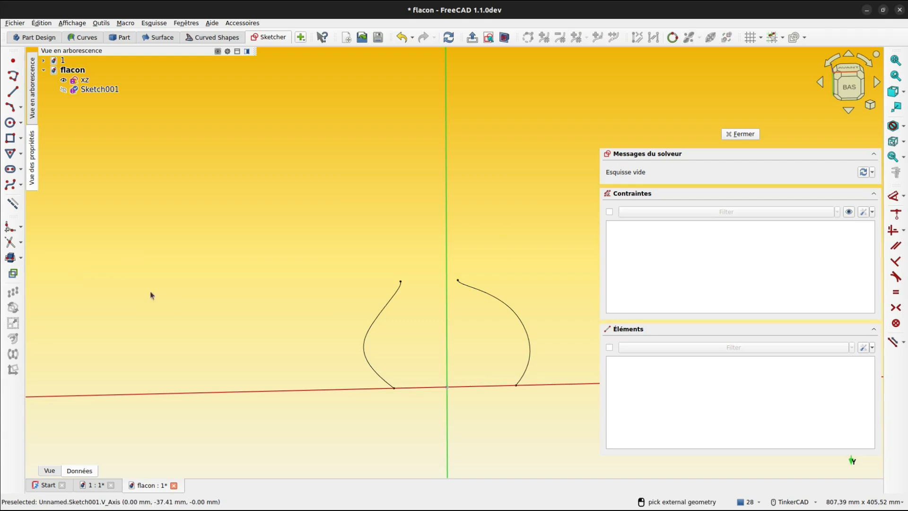
click(368, 363)
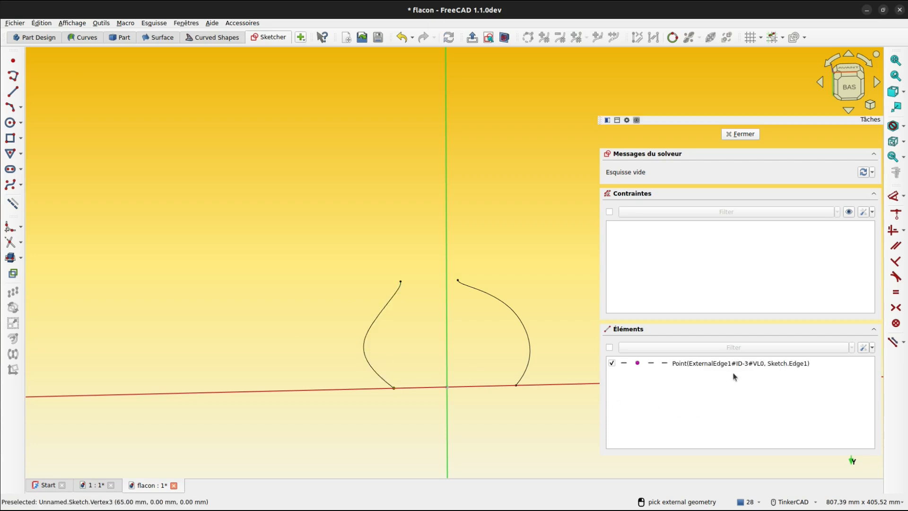
click(532, 355)
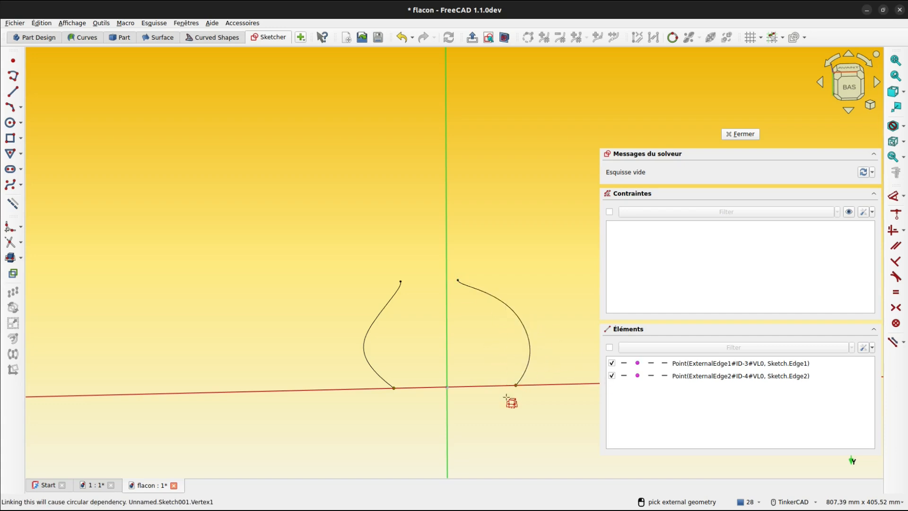
right_click(483, 404)
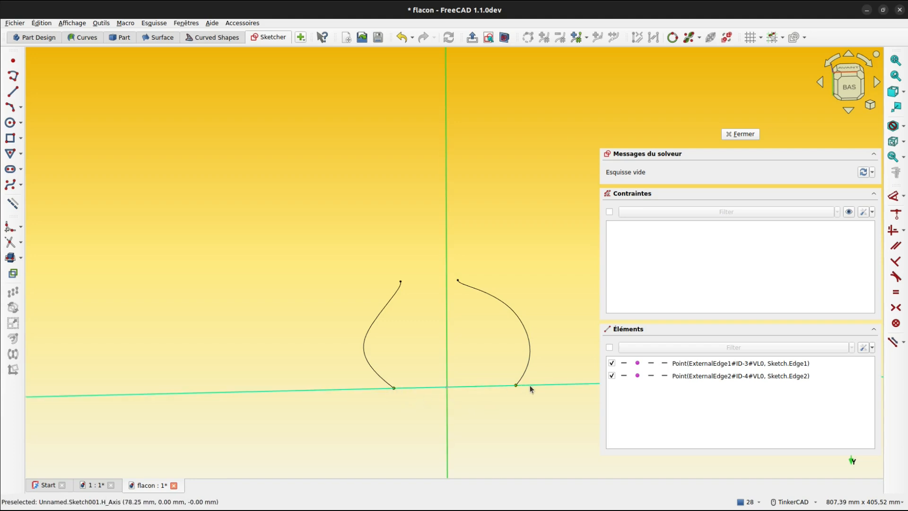
Step: Draw a degree 3 B-spline with five control points between the left and right intersection points, its middle control point on the vertical axis
mouse_move(494, 404)
right_down()
mouse_move(489, 370)
mouse_move(466, 337)
right_up()
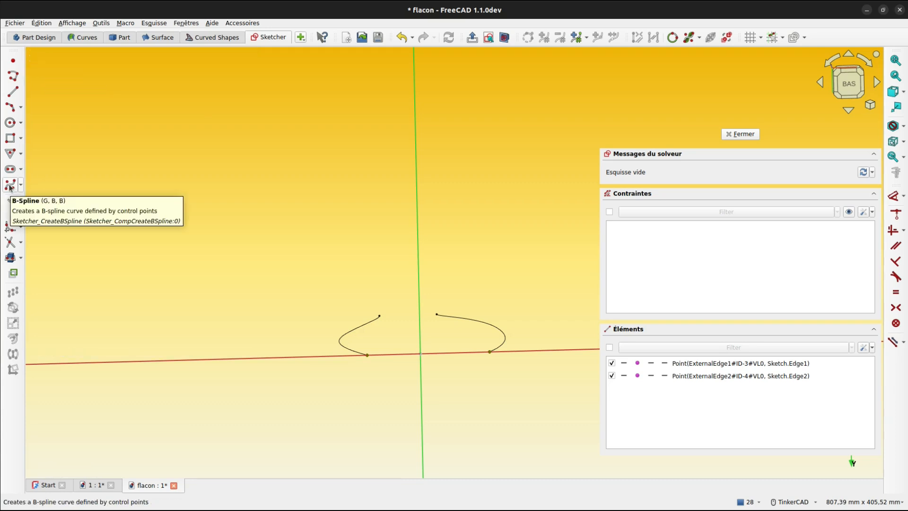
click(9, 185)
scroll(379, 416, up, 5)
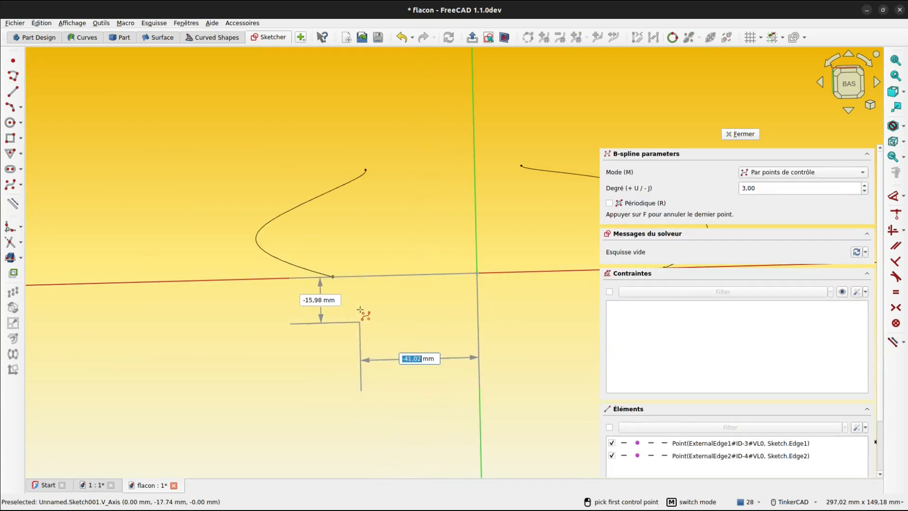
click(333, 276)
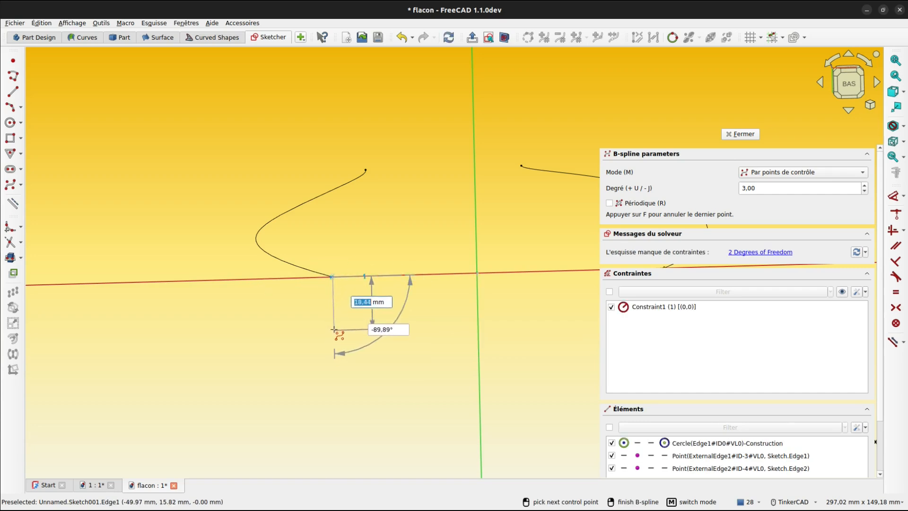
click(333, 329)
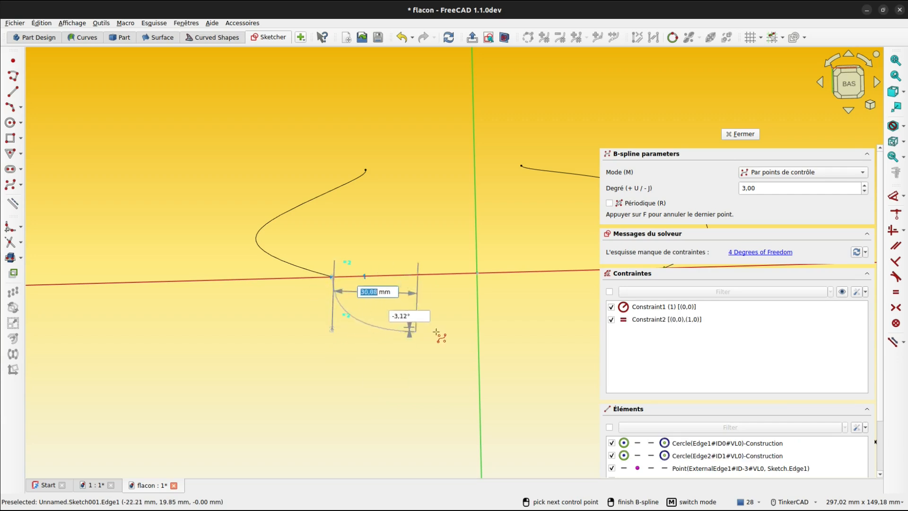
click(479, 336)
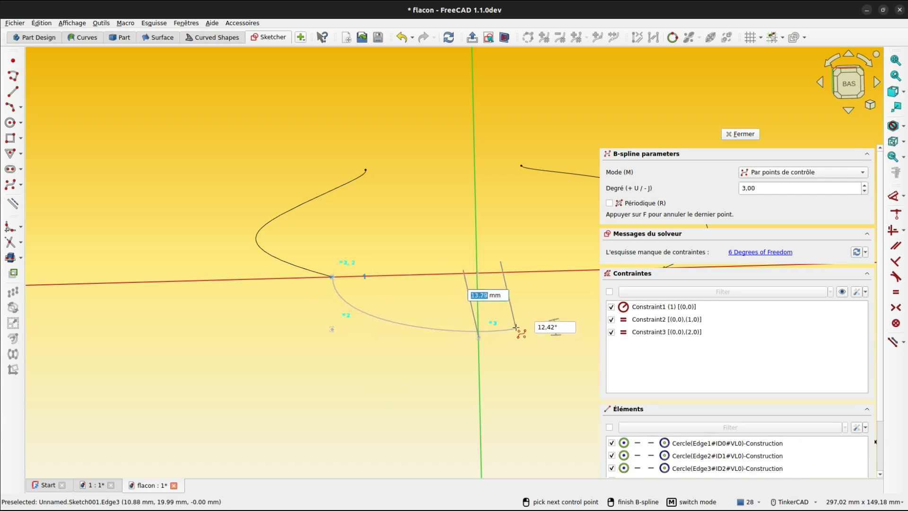
mouse_move(517, 331)
middle_down()
mouse_move(379, 341)
mouse_move(394, 338)
middle_up()
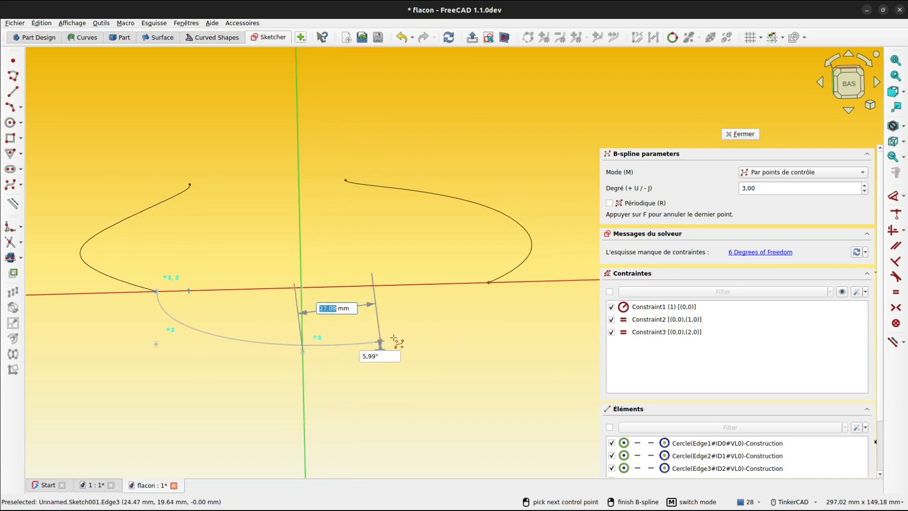
click(487, 321)
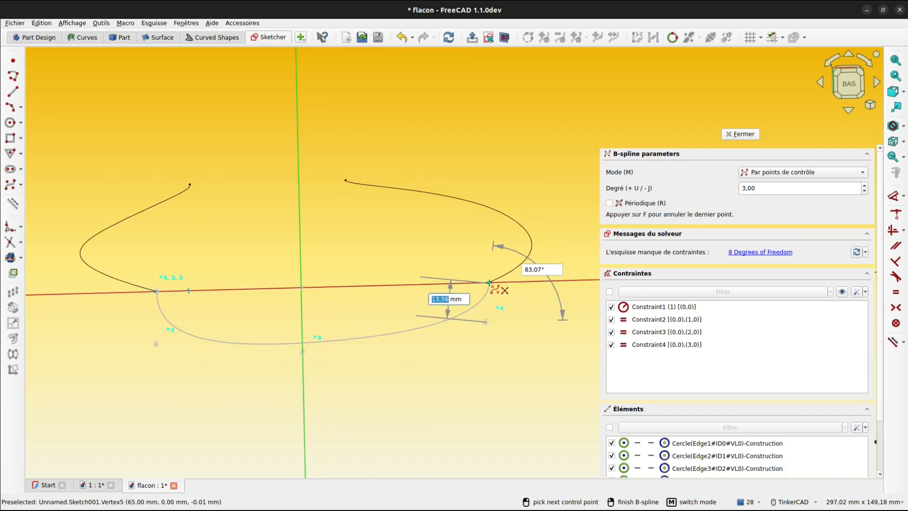
click(489, 282)
right_click(496, 316)
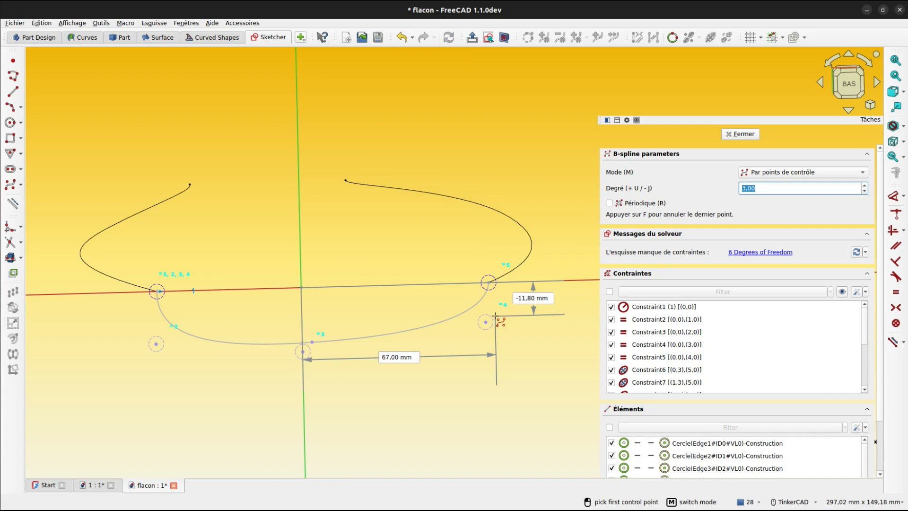
right_click(496, 316)
Step: Place a point on the base B-spline just left of the vertical axis
scroll(355, 352, up, 5)
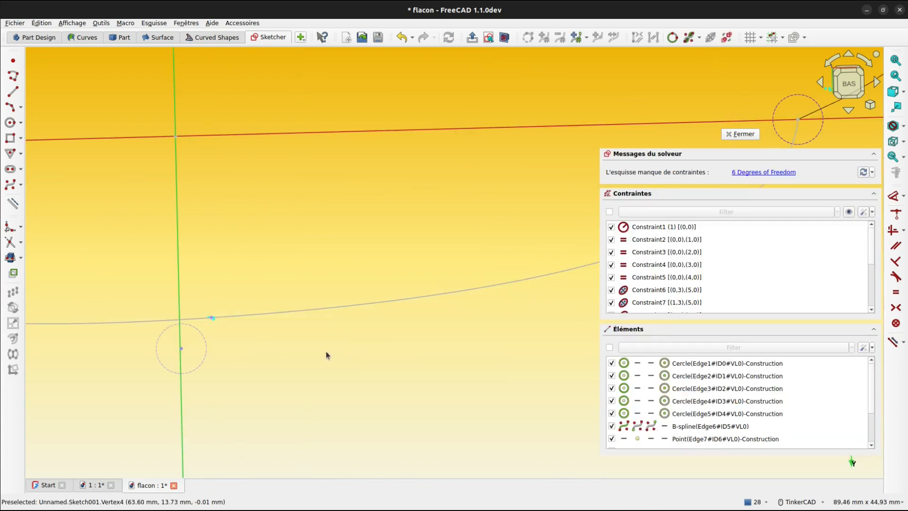
middle_drag(326, 355, 548, 363)
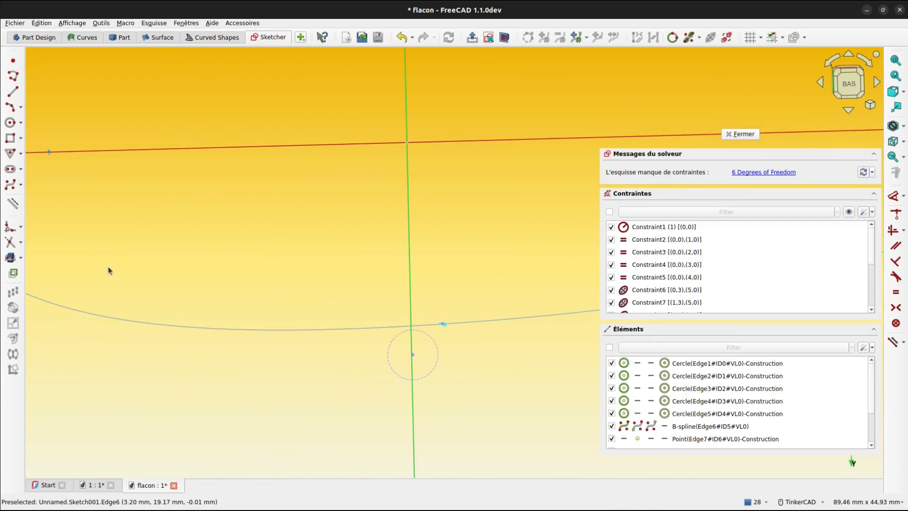
click(14, 62)
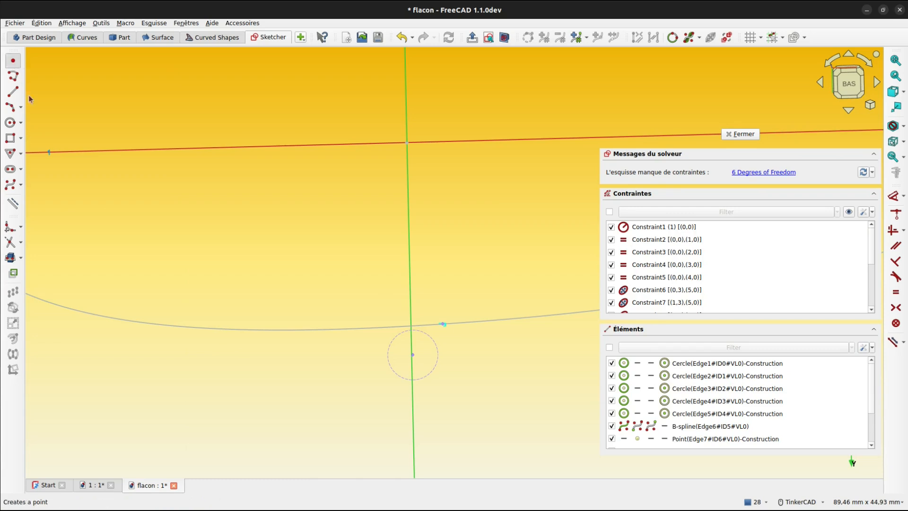
click(368, 328)
key(Escape)
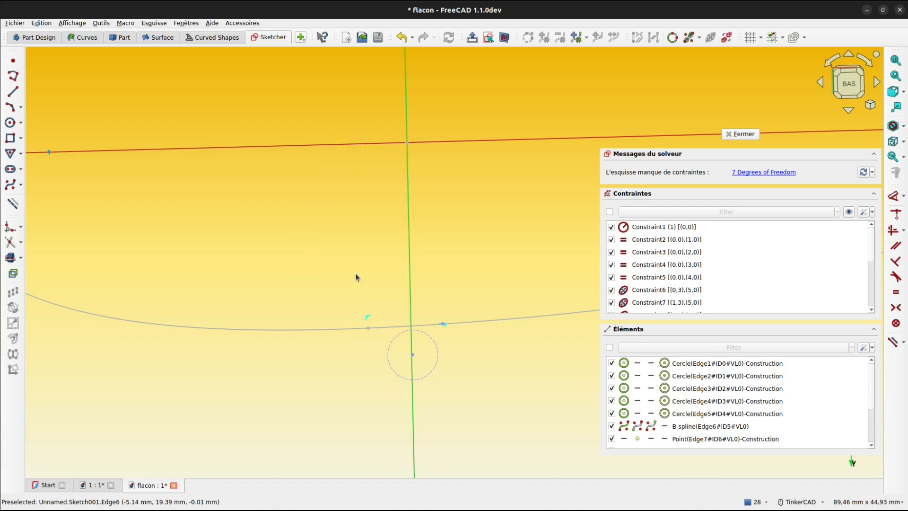
Step: Constrain the point on the base B-spline to lie on the vertical axis
key(c)
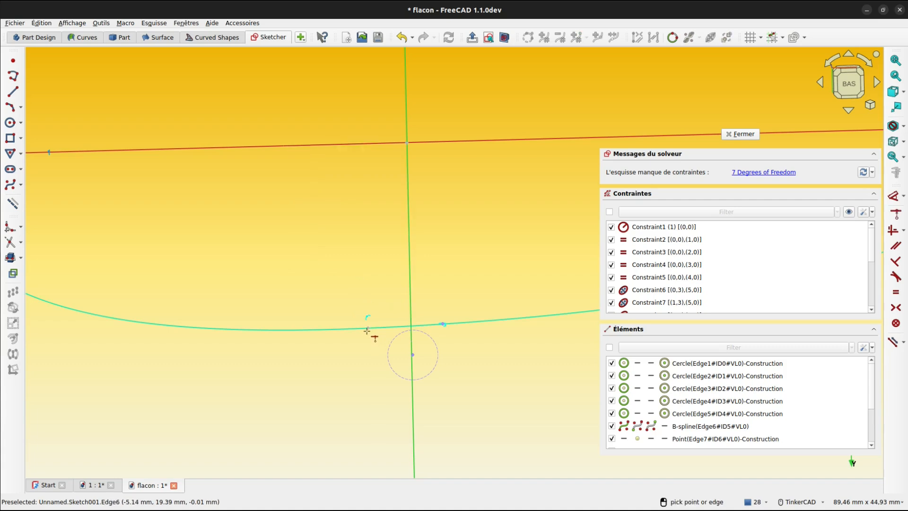
click(368, 328)
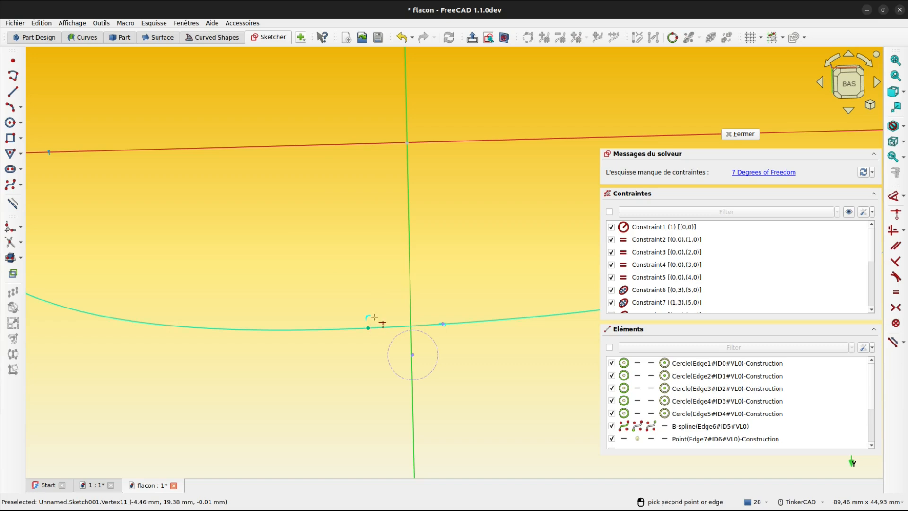
click(409, 290)
key(Escape)
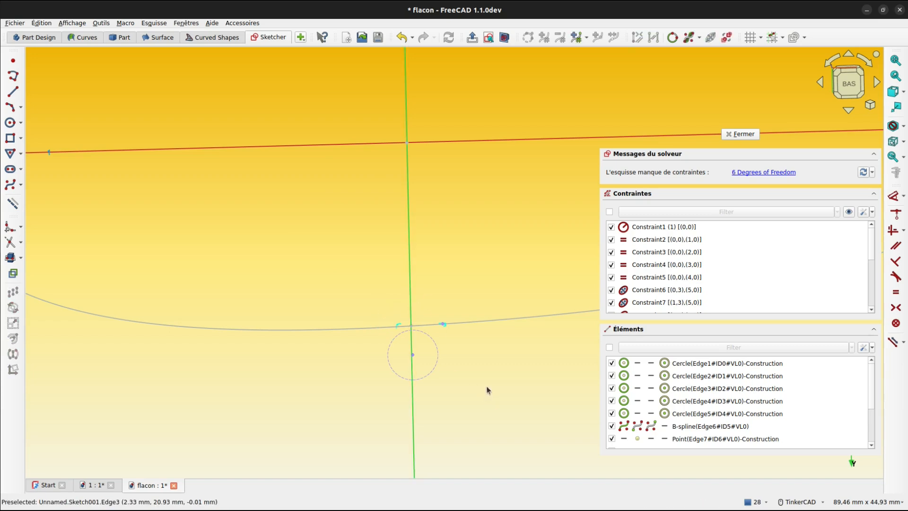
Step: Dimension the on-curve point's vertical distance from the origin as 25 mm, placing the dimension left of the vertical axis
key(d)
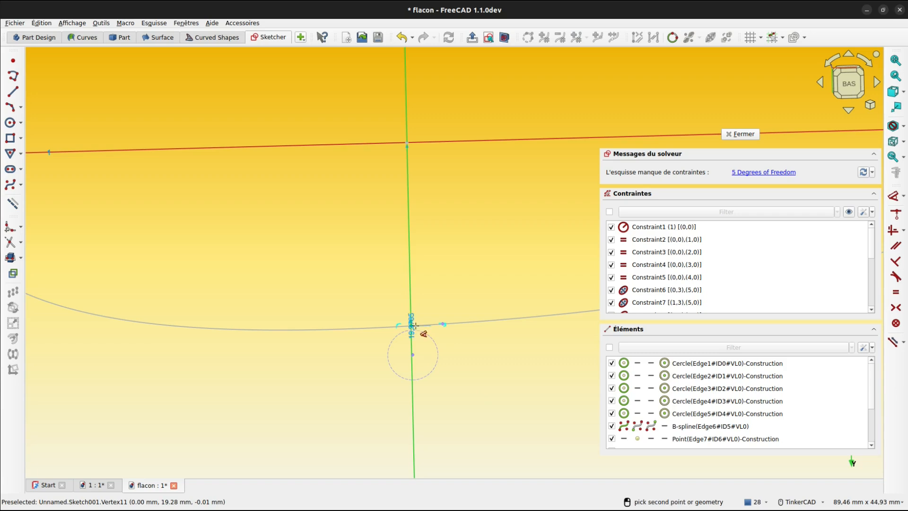
click(411, 326)
click(361, 278)
text(2)
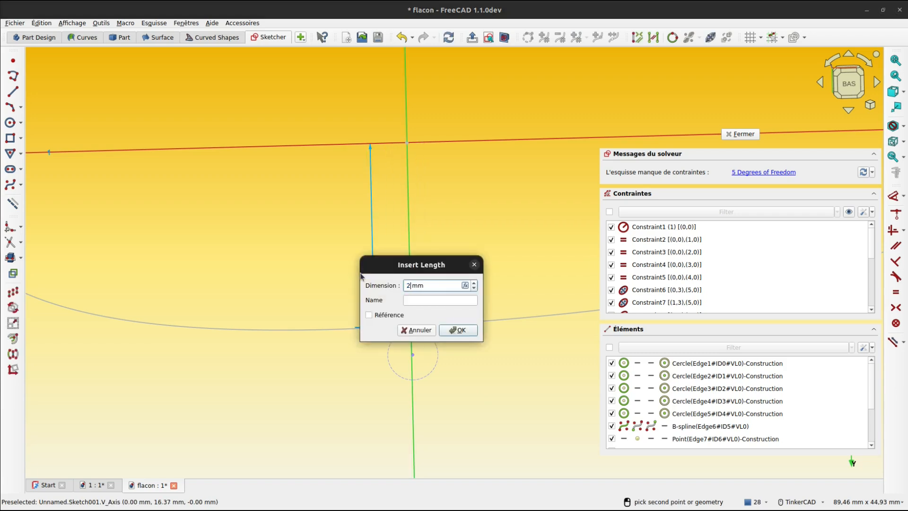
text(5)
key(Return)
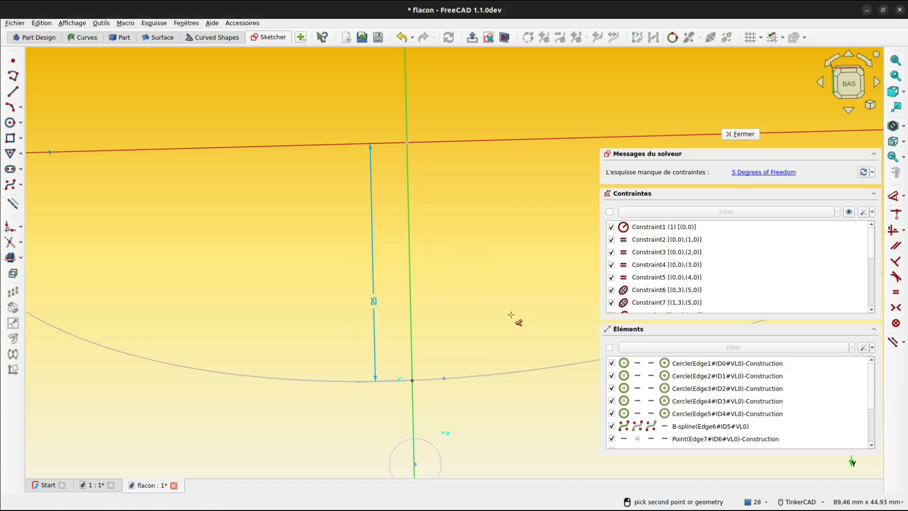
Step: Align the B-spline's second control point vertically with its left endpoint
scroll(514, 317, down, 4)
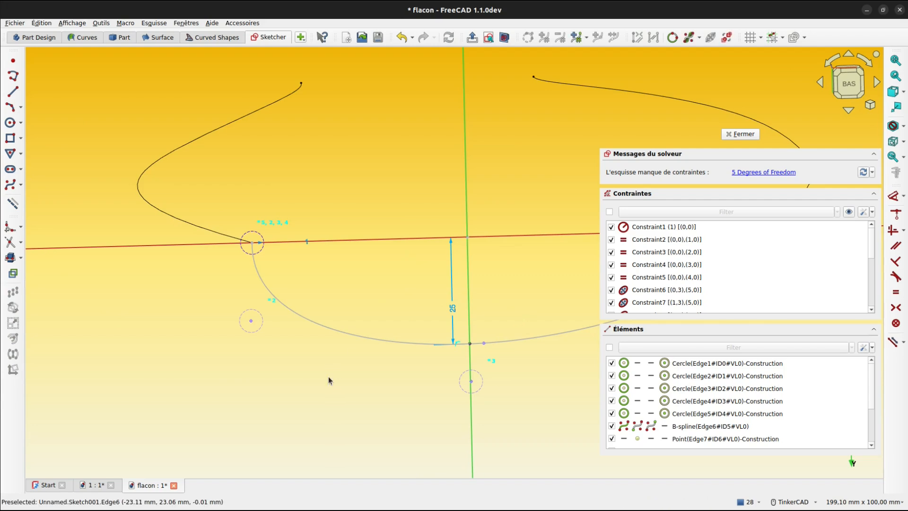
click(252, 323)
scroll(253, 241, up, 3)
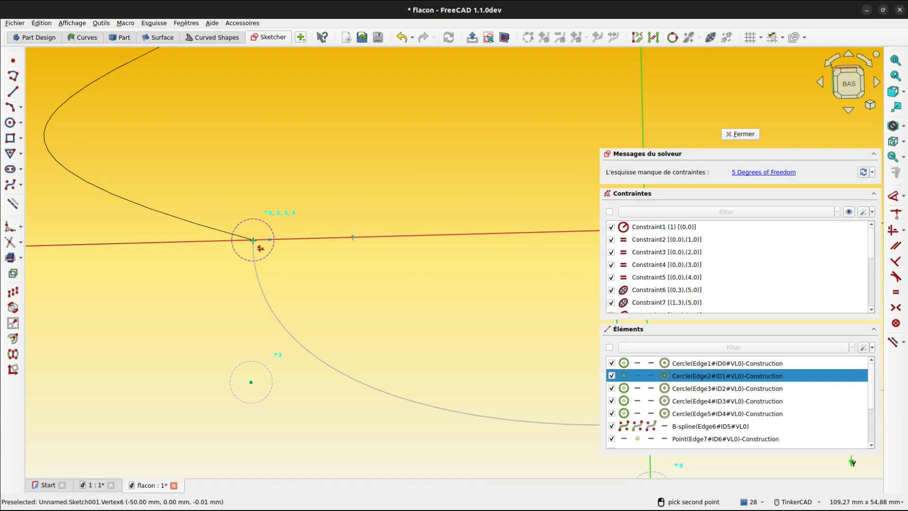
click(253, 240)
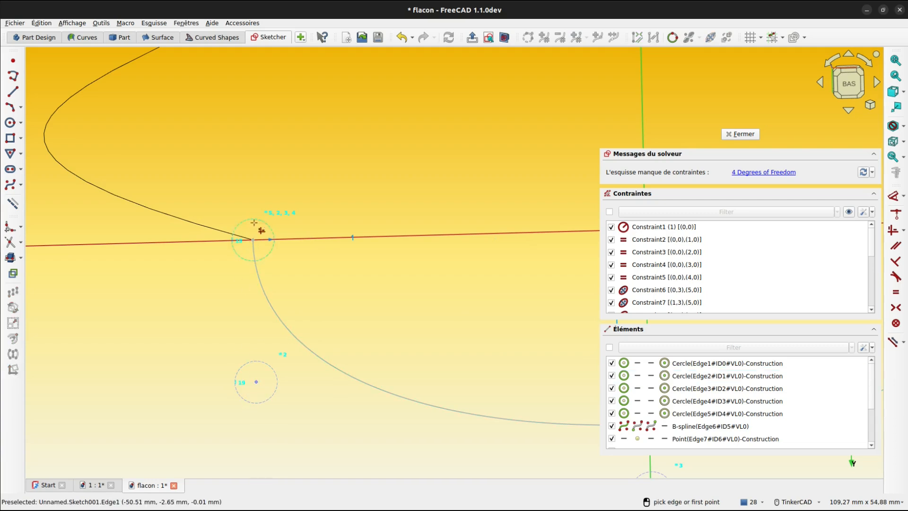
Step: Align the B-spline's fourth control point vertically with its right endpoint
middle_drag(465, 329, 60, 316)
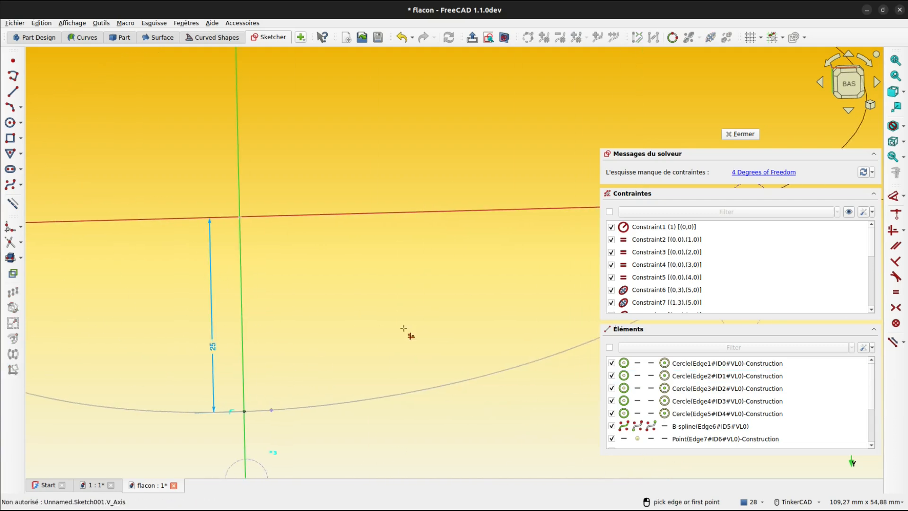
scroll(431, 331, down, 4)
middle_drag(476, 330, 317, 368)
scroll(432, 347, up, 4)
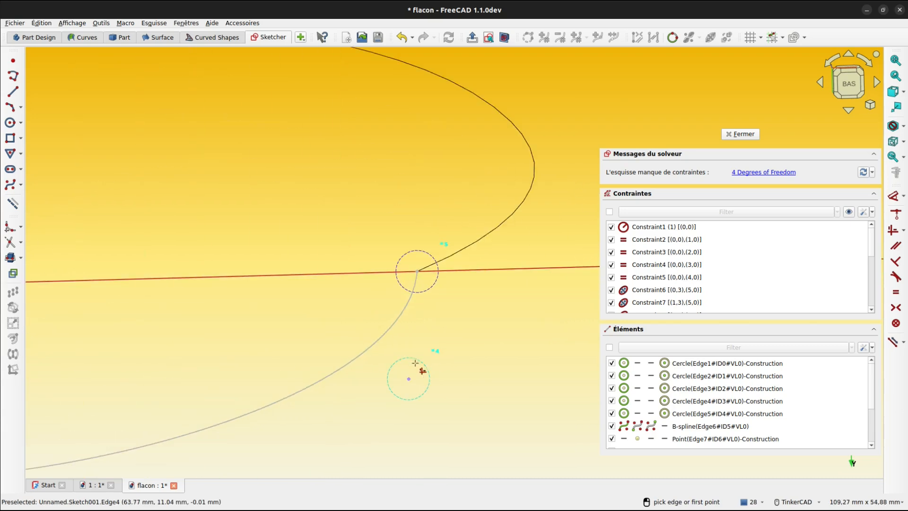
click(409, 379)
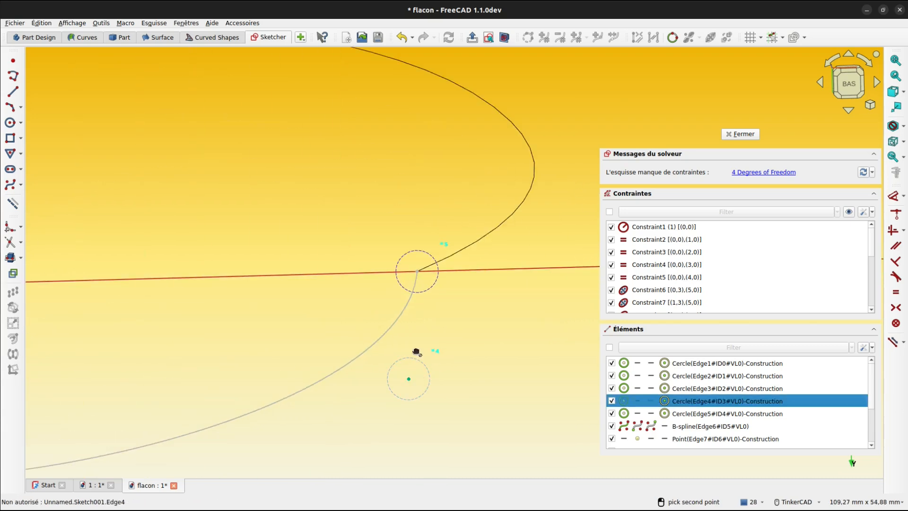
click(417, 272)
Step: Align the B-spline's second and fourth control points horizontally with each other
scroll(426, 335, down, 3)
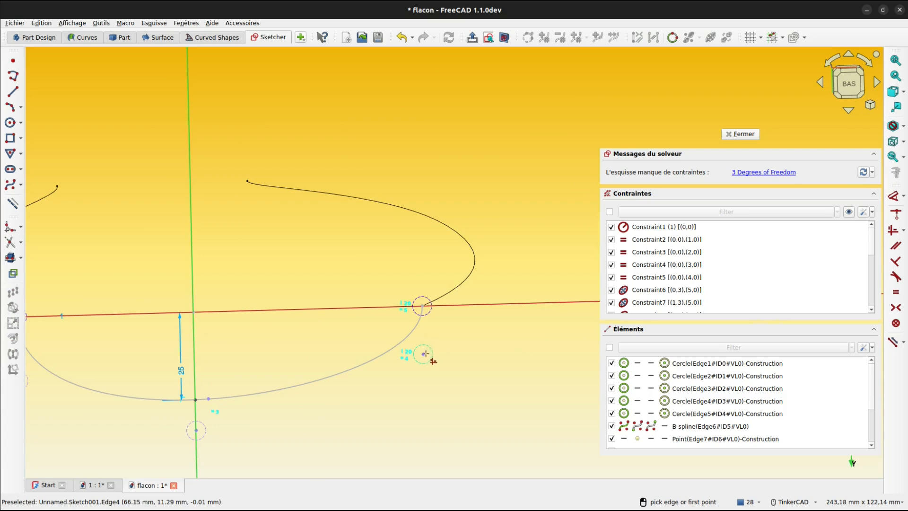
click(423, 354)
middle_drag(346, 412, 484, 391)
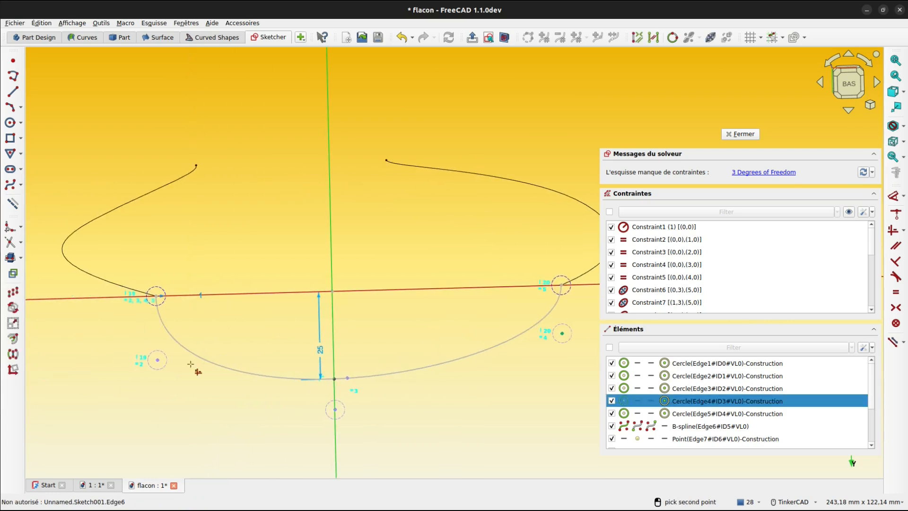
click(158, 360)
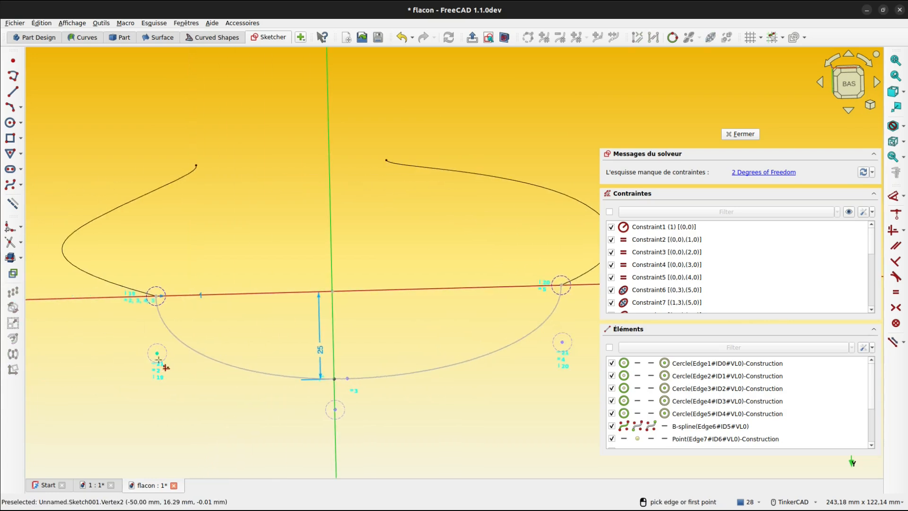
key(Escape)
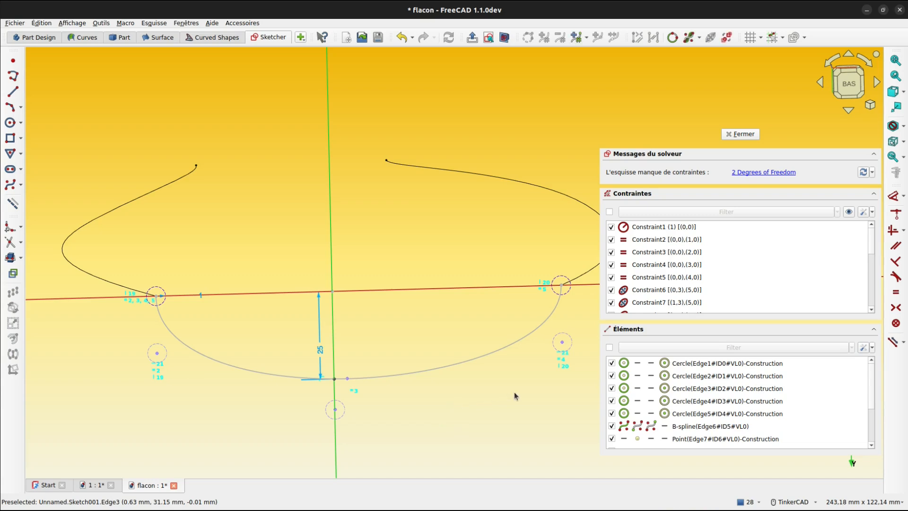
Step: Dimension the vertical distance from the origin to the B-spline's fourth control point as 15 mm
middle_drag(518, 389, 462, 382)
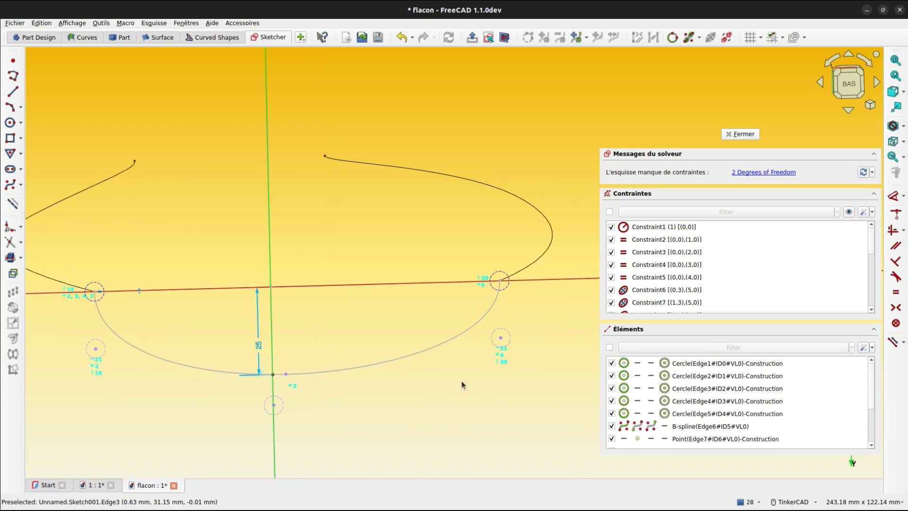
key(d)
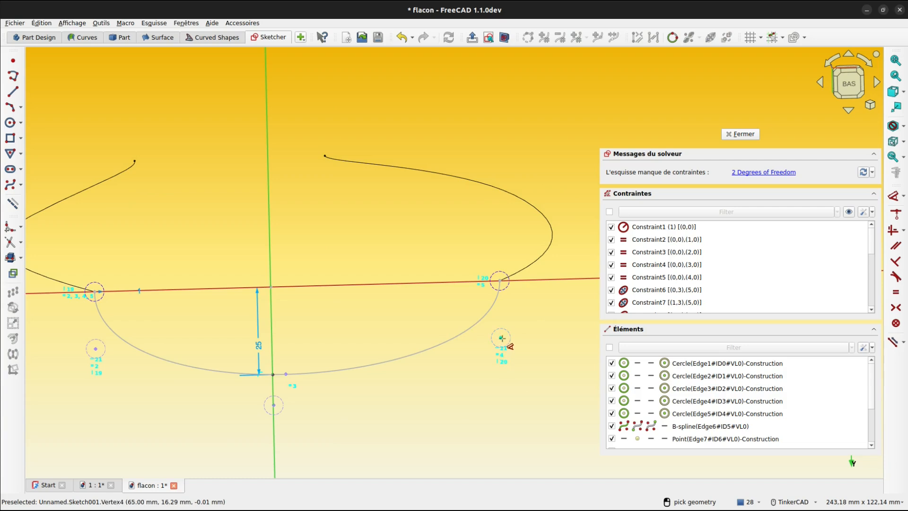
click(502, 338)
click(516, 321)
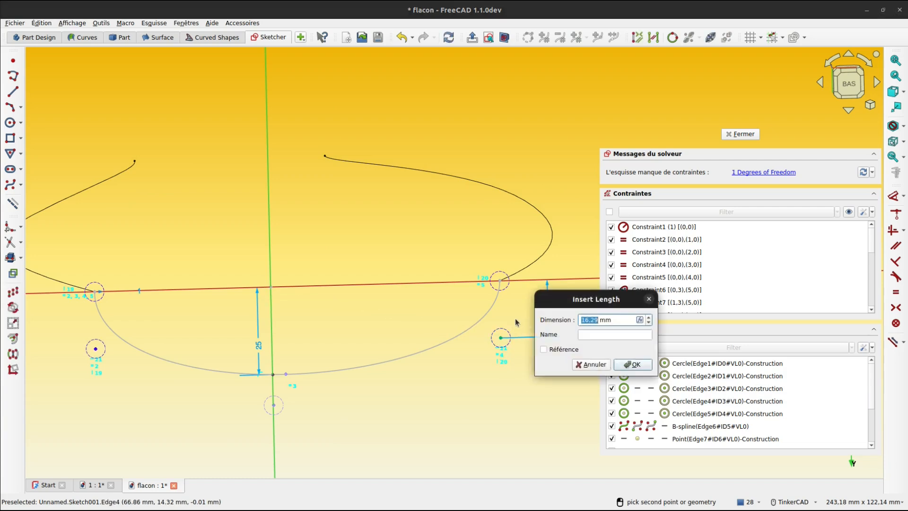
text(1)
key(Return)
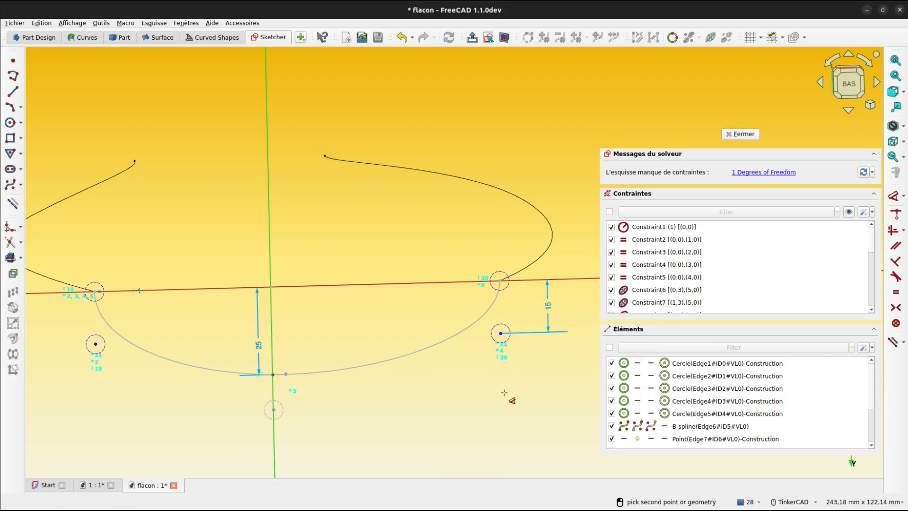
key(Escape)
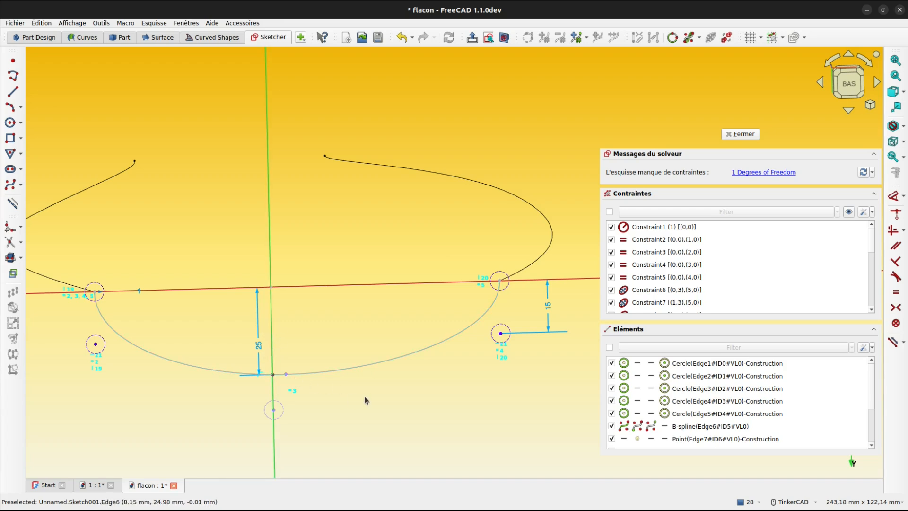
Step: Constrain the B-spline's middle control point onto the vertical axis and close the sketch
scroll(365, 397, up, 10)
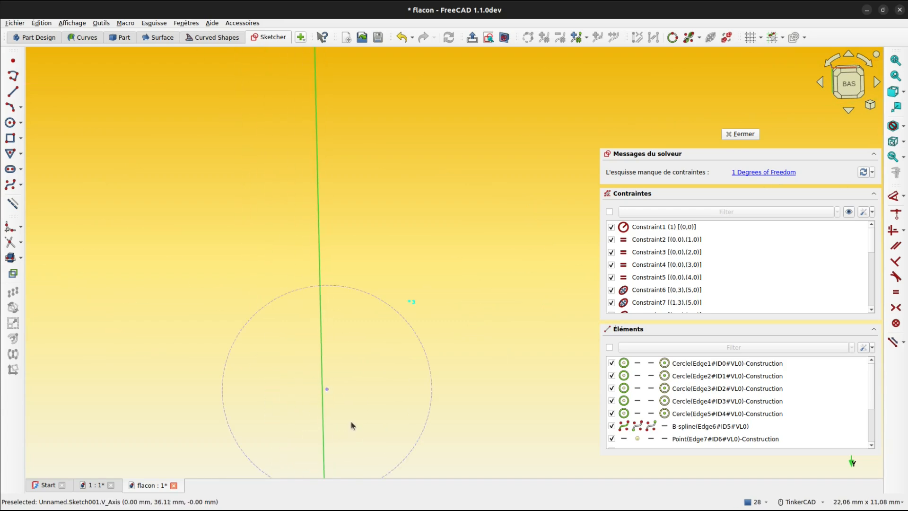
key(c)
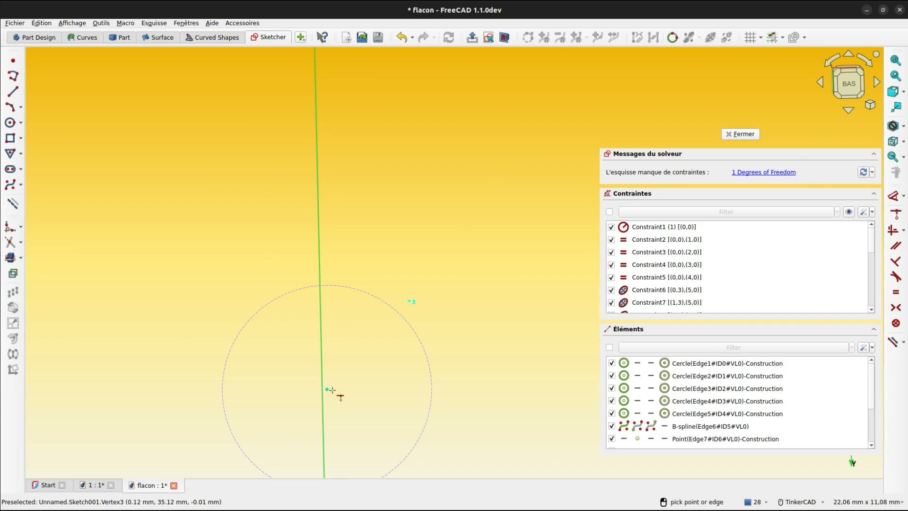
click(322, 414)
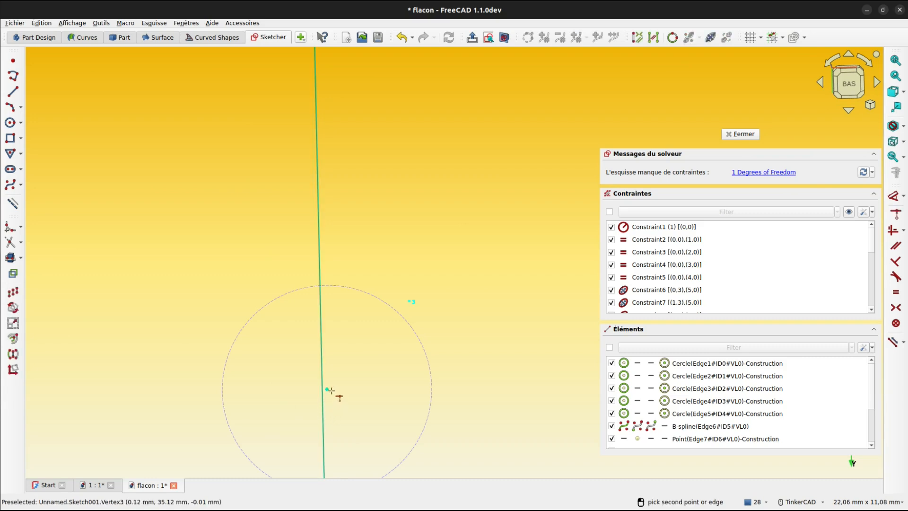
click(326, 389)
scroll(333, 395, down, 8)
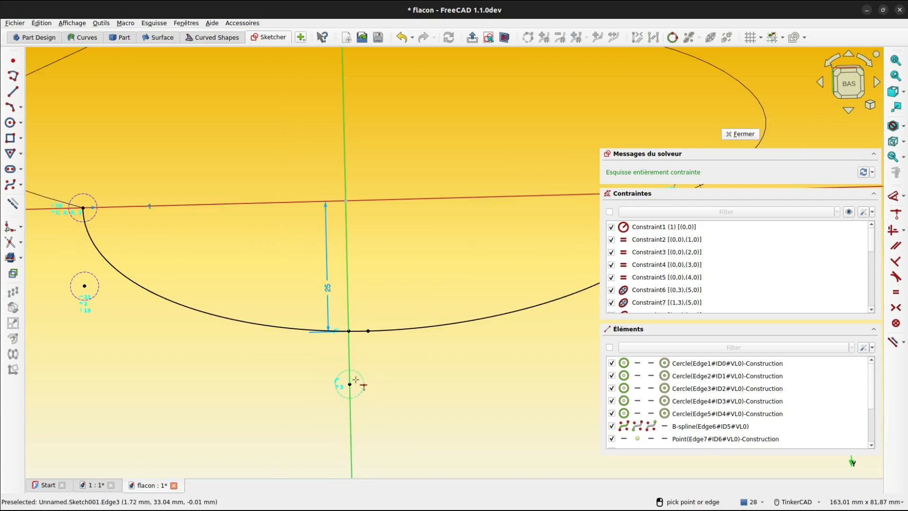
middle_drag(440, 379, 405, 389)
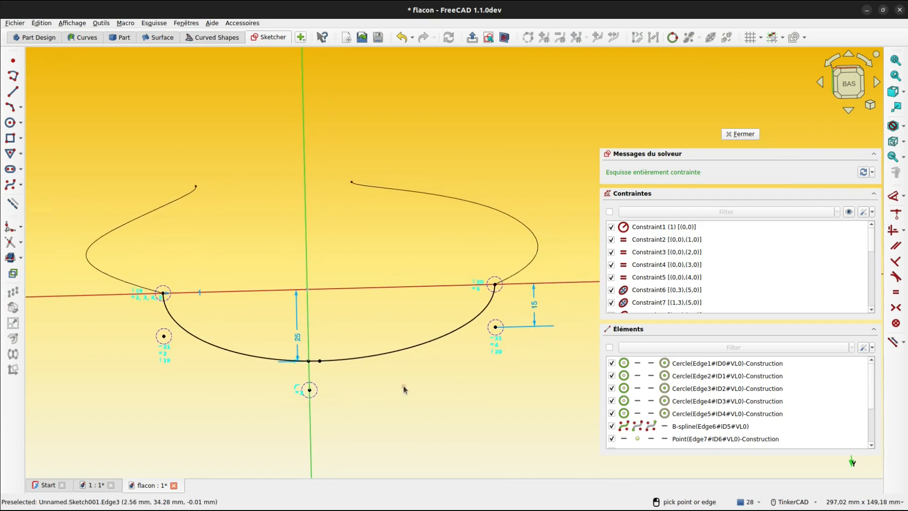
click(739, 134)
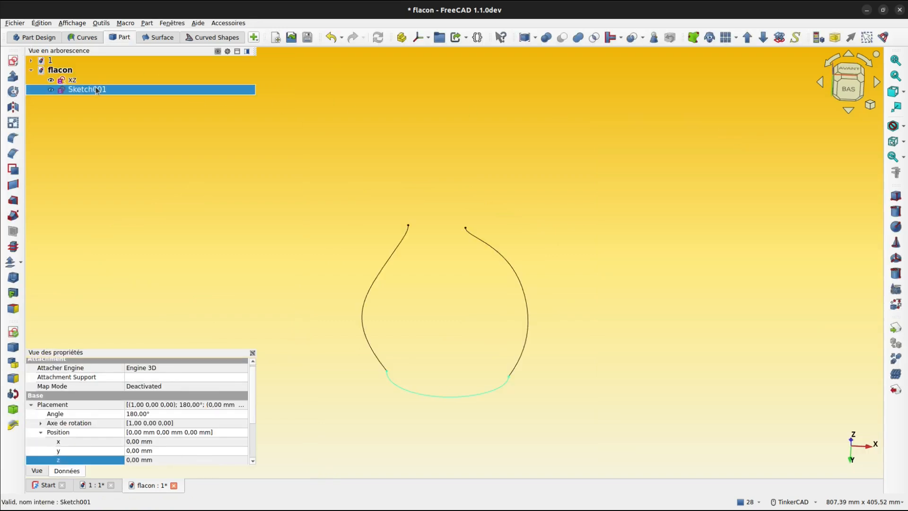
Step: Rename the base outline sketch as p000
text(p000)
key(Return)
click(239, 240)
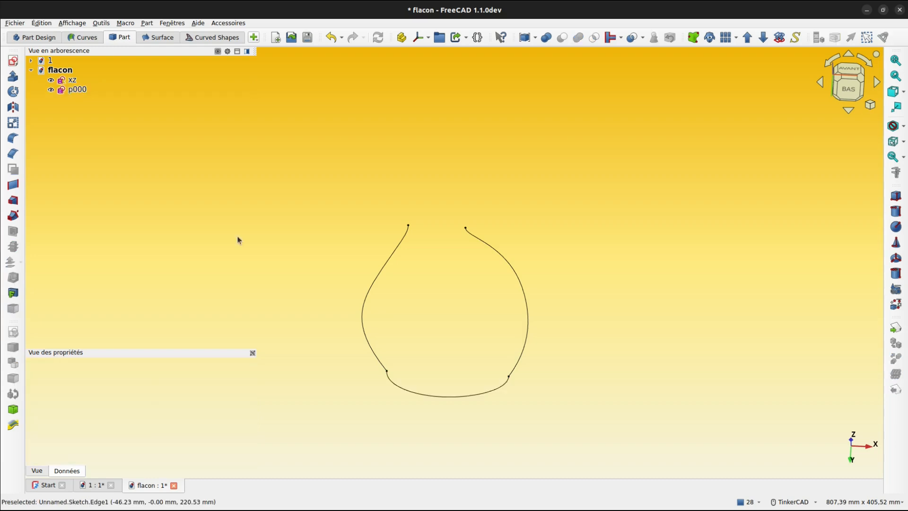
Step: Create ten duplicates of sketch p000, keeping the original selection so the xz sketch is not duplicated
click(79, 92)
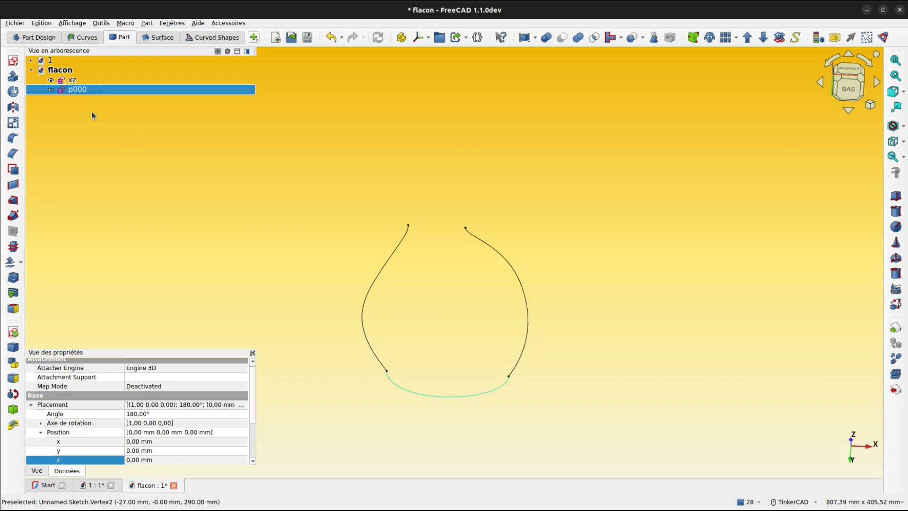
key(ctrl+e)
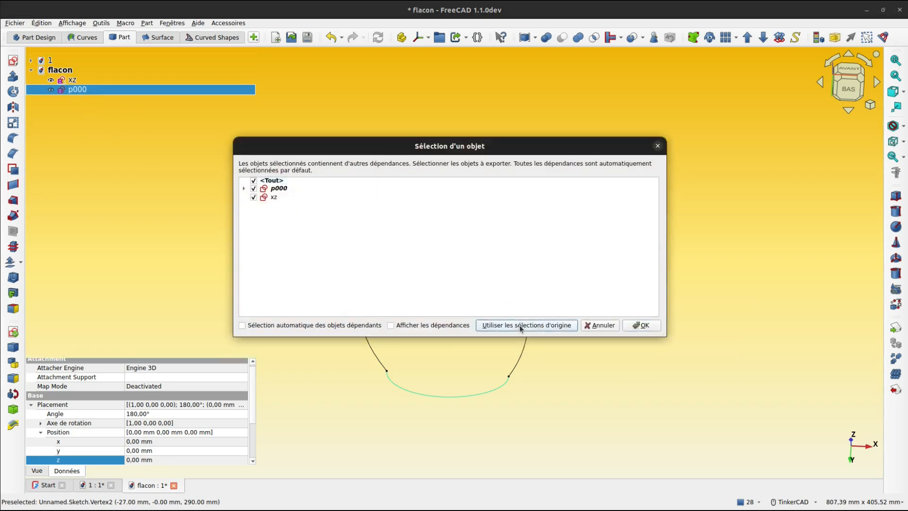
click(521, 327)
click(121, 143)
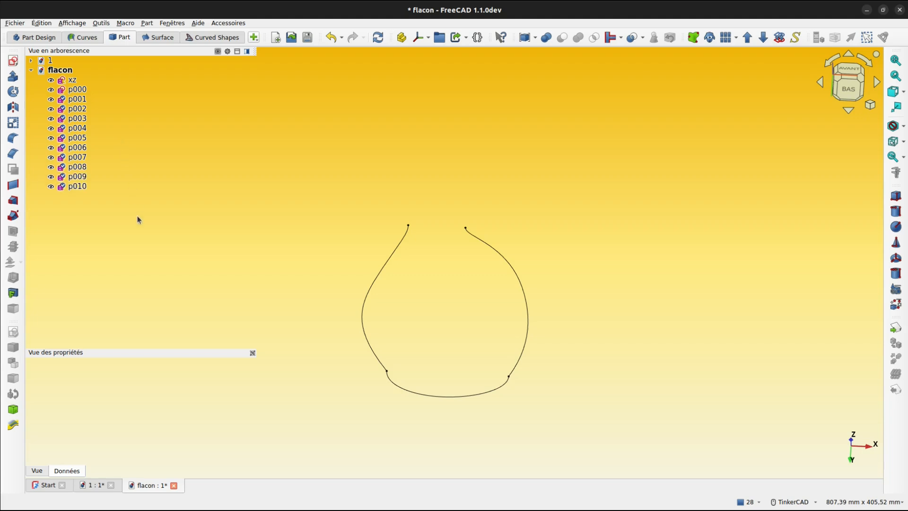
Step: Enlarge the property view and set sketch p001's placement position z to 30 mm
click(78, 99)
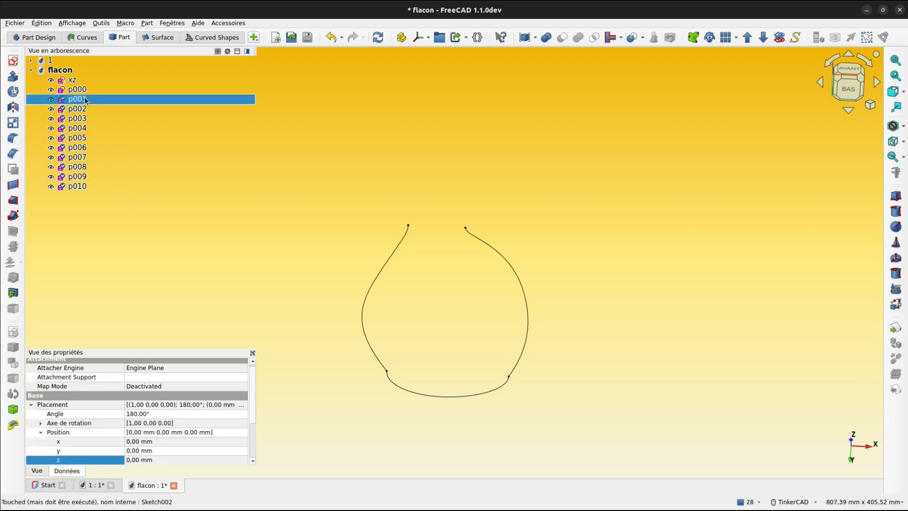
drag(150, 350, 148, 261)
click(31, 319)
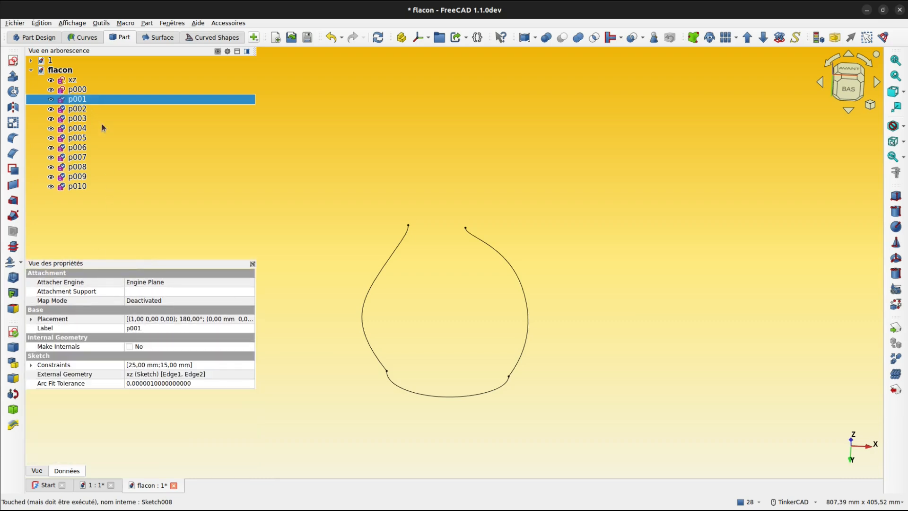
click(32, 320)
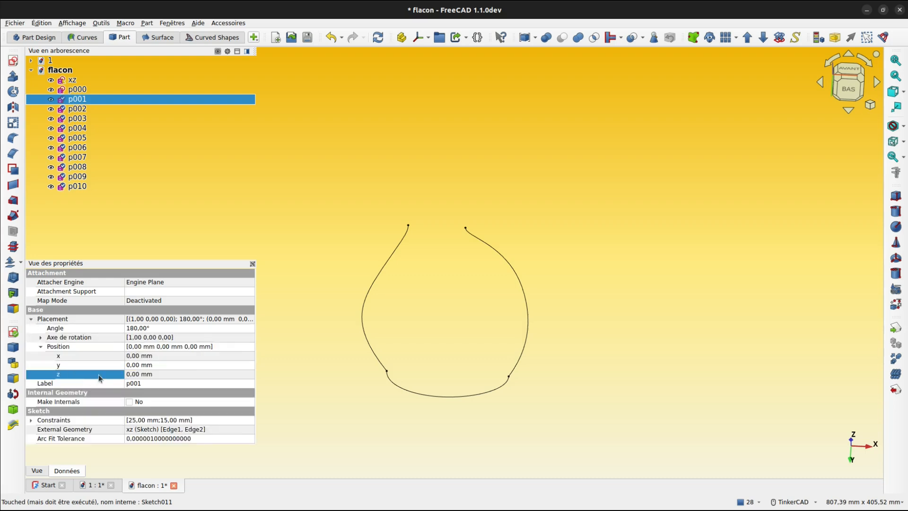
click(127, 374)
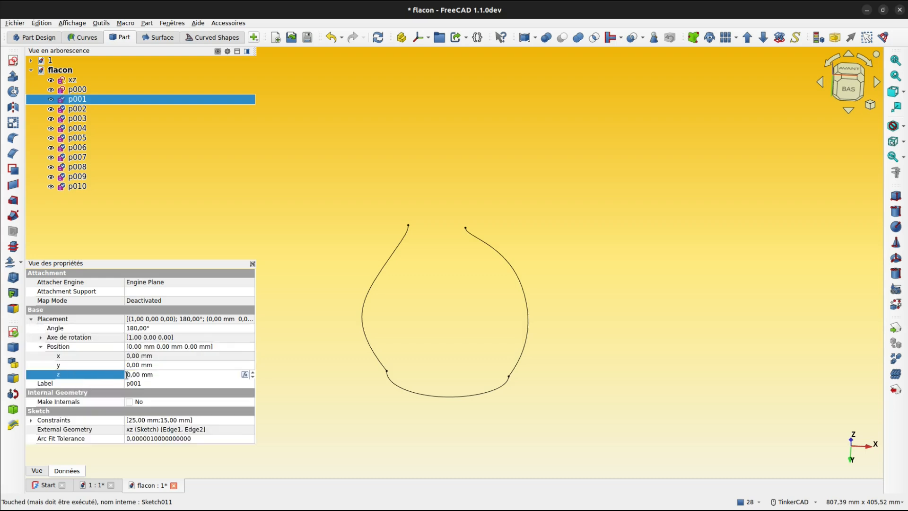
text(1)
key(Return)
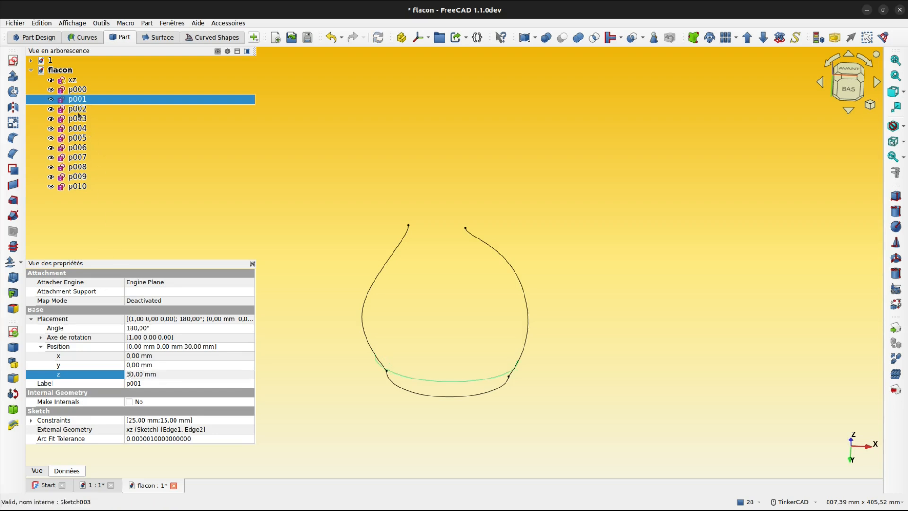
Step: Set sketch p002's placement position z to 60 mm
click(77, 109)
click(134, 374)
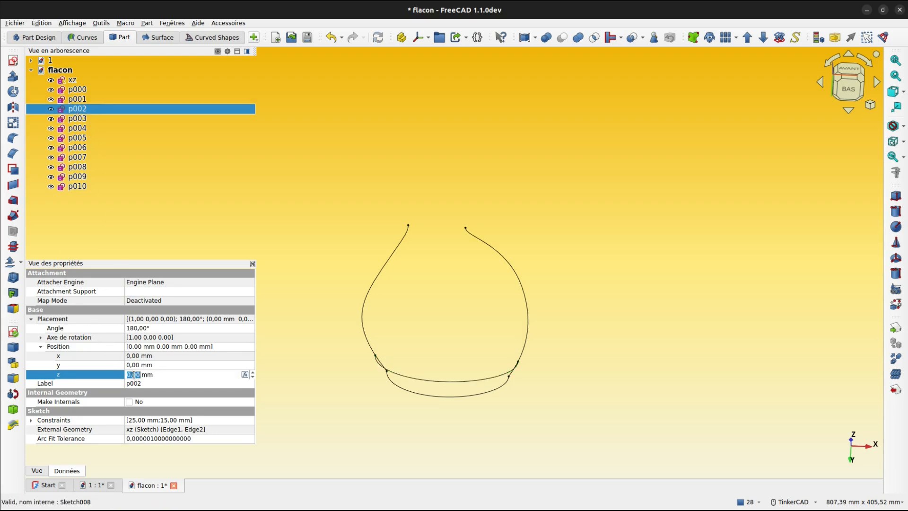
text(60)
key(Return)
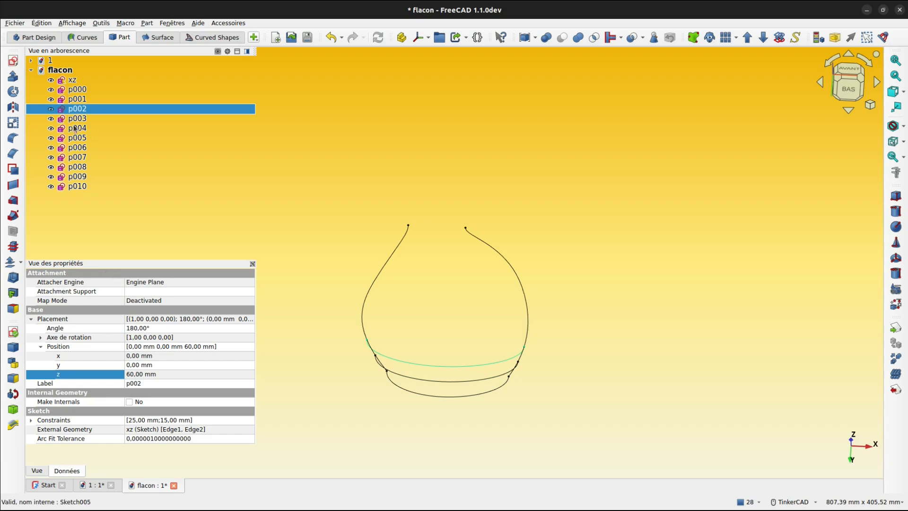
Step: Set sketch p003's placement position z to 90 mm
click(78, 119)
click(137, 374)
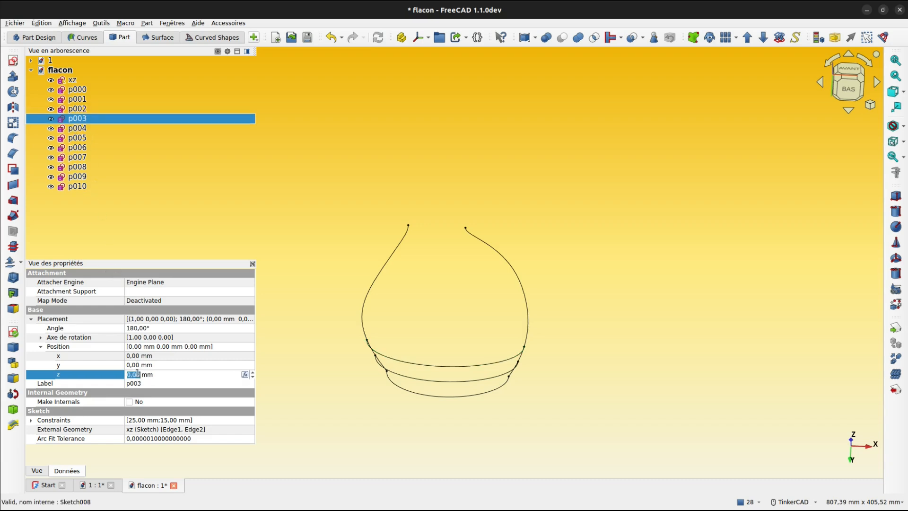
text(90)
key(Return)
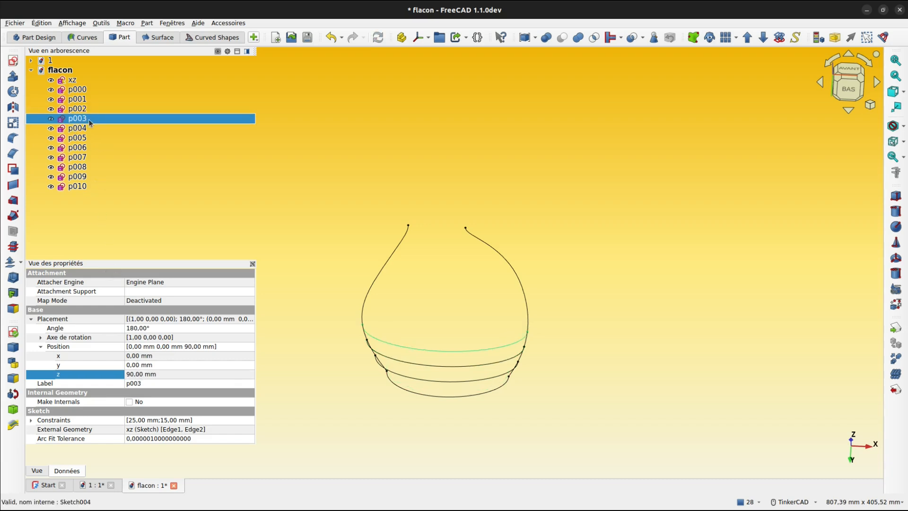
Step: Set sketch p004's placement position z to 120 mm
click(76, 129)
click(132, 376)
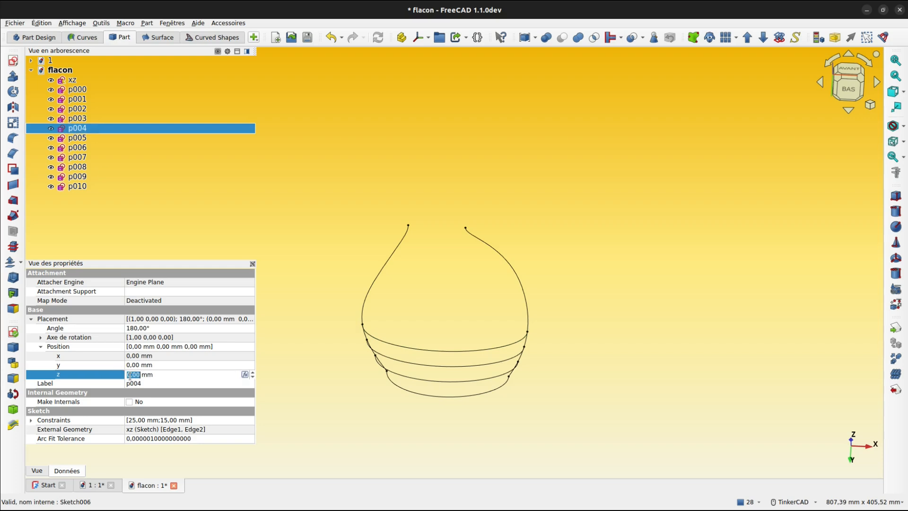
text(120)
key(Return)
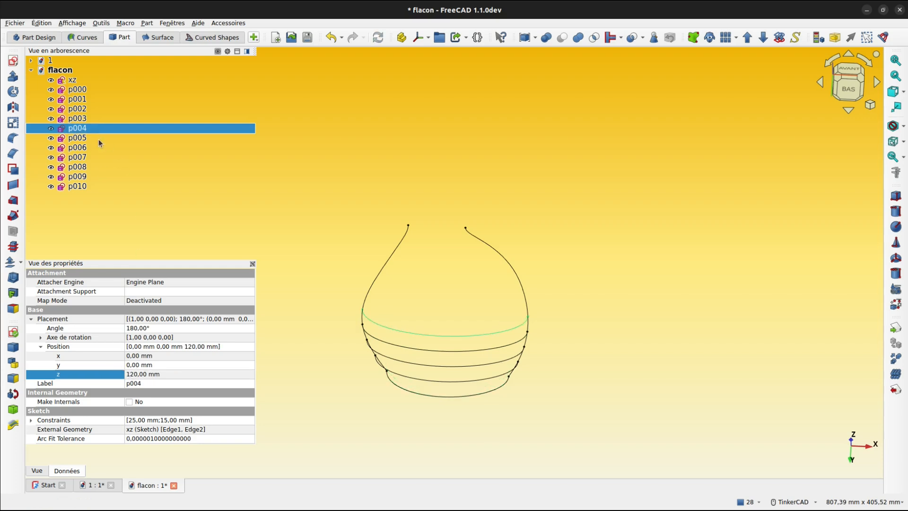
Step: Set sketch p005's placement position z to 150 mm
click(87, 138)
click(133, 376)
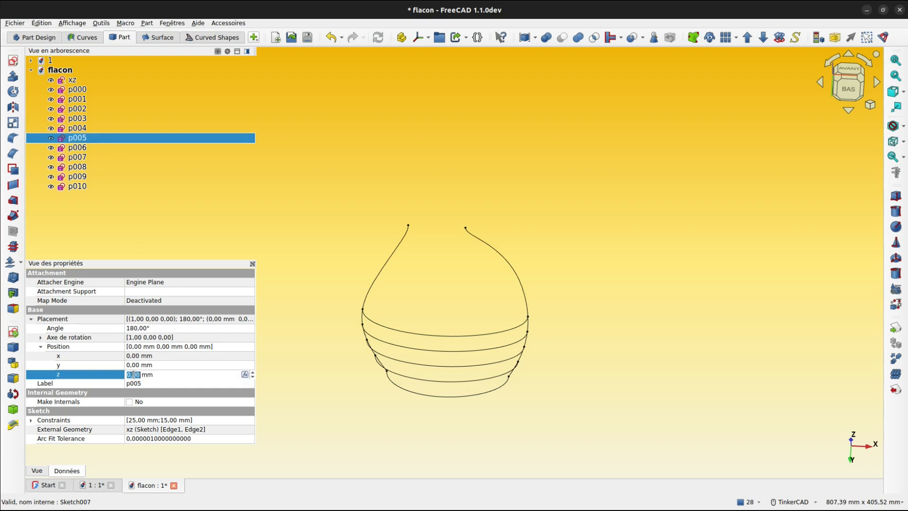
text(150)
key(Return)
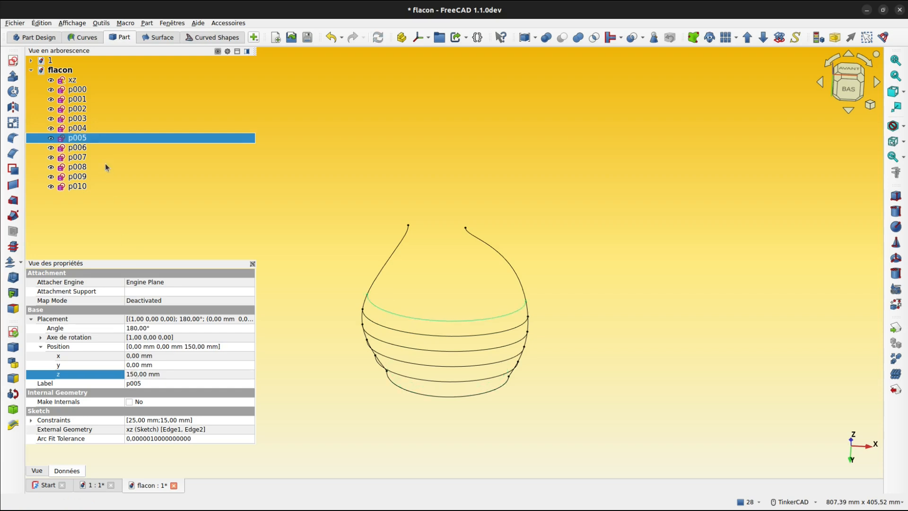
Step: Set sketch p006's placement position z to 180 mm
click(71, 150)
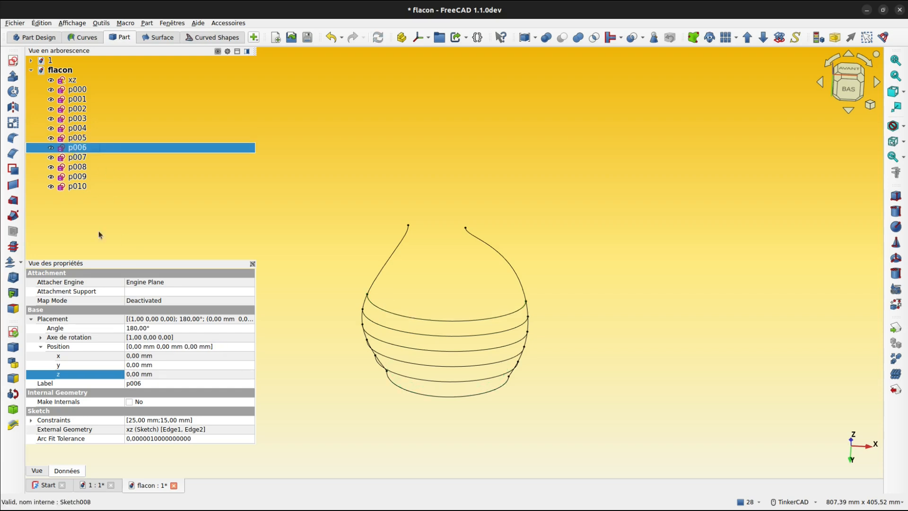
click(133, 374)
text(180)
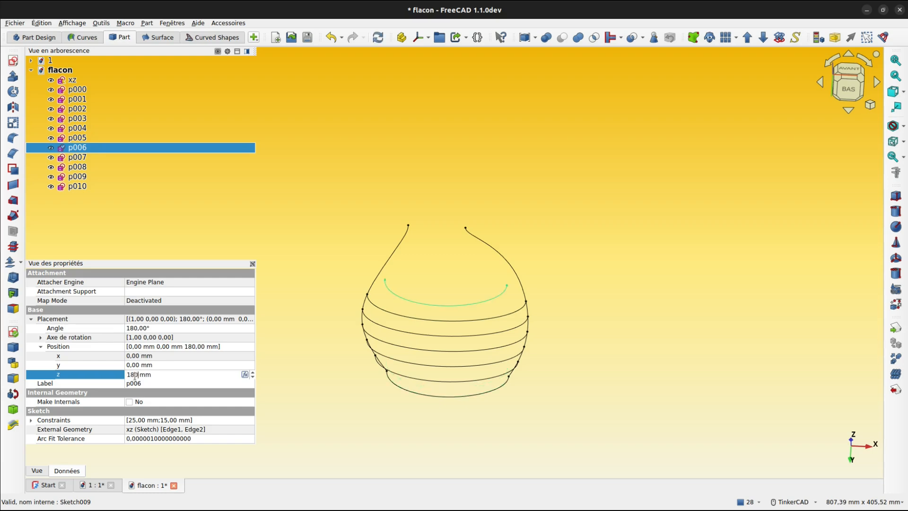
key(Return)
Step: Set sketch p007's placement position z to 210 mm
click(90, 160)
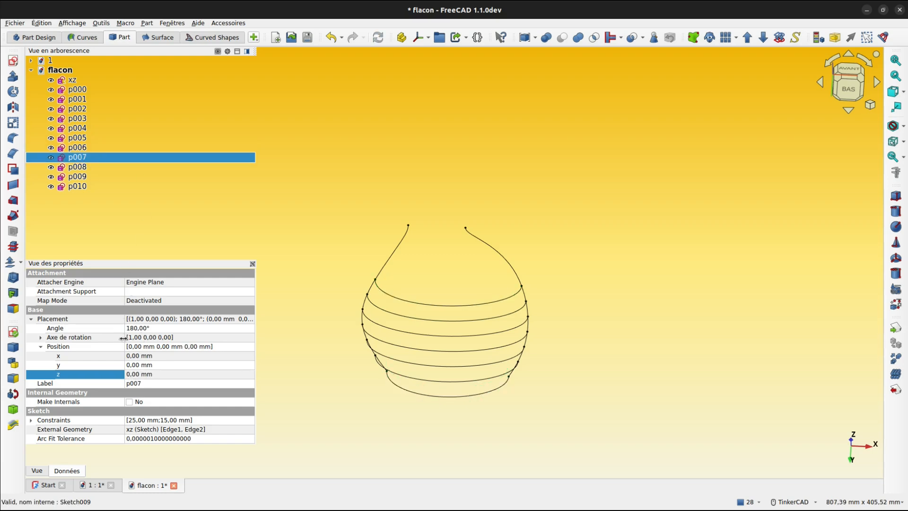
click(137, 374)
text(210)
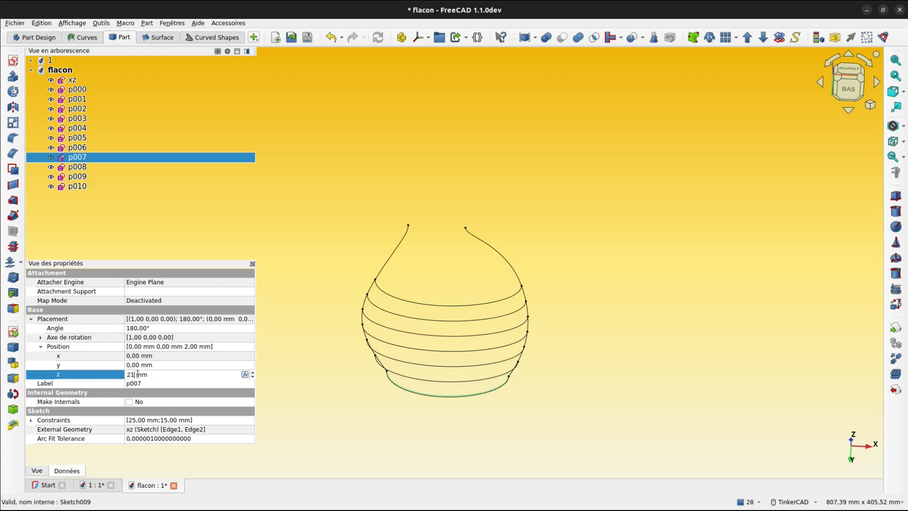
key(Return)
Step: Set sketch p008's placement position z to 240 mm
click(78, 167)
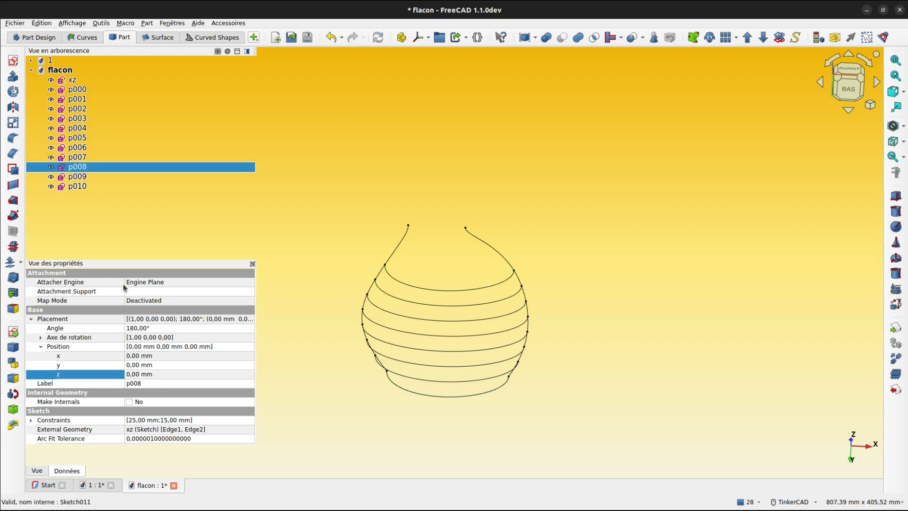
click(138, 374)
text(240)
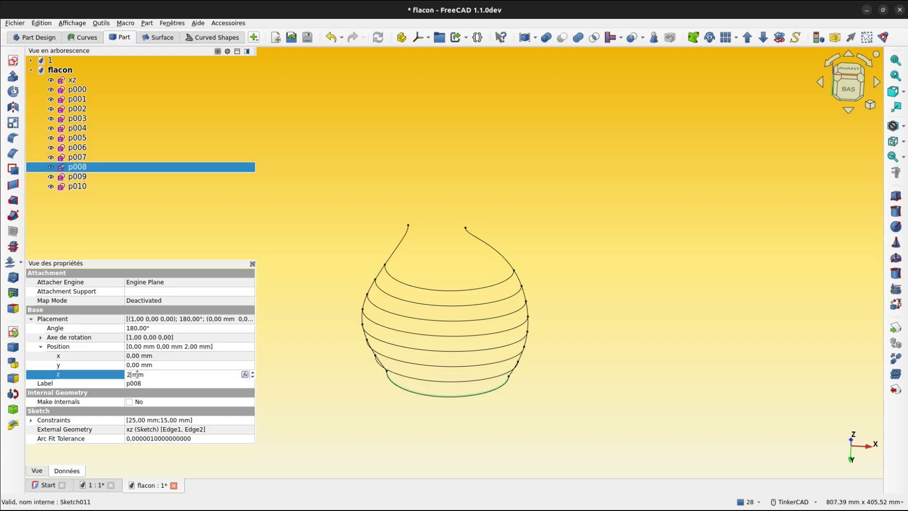
key(Return)
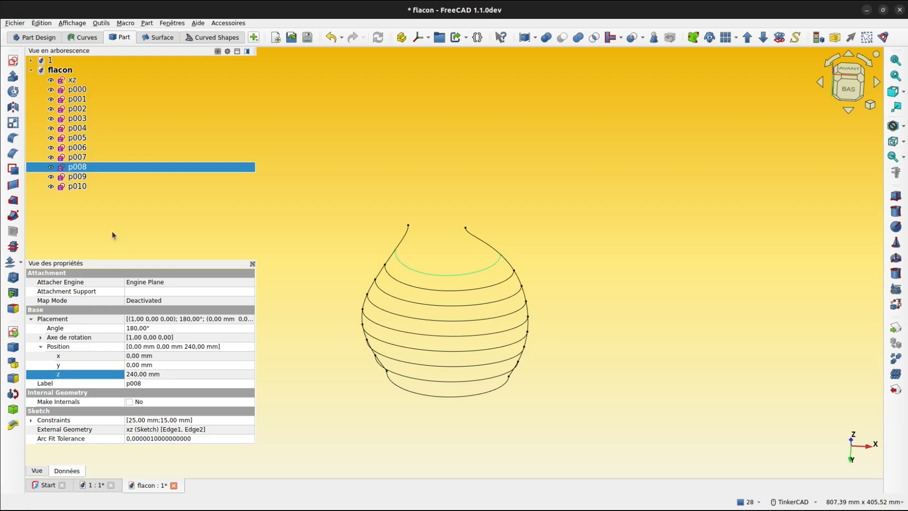
Step: Set sketch p009's placement position z to 270 mm
click(77, 178)
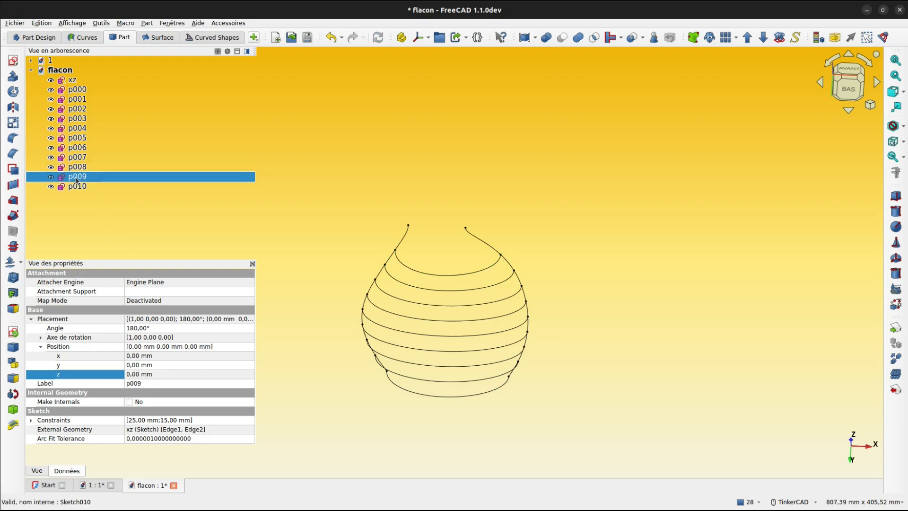
click(137, 375)
text(270)
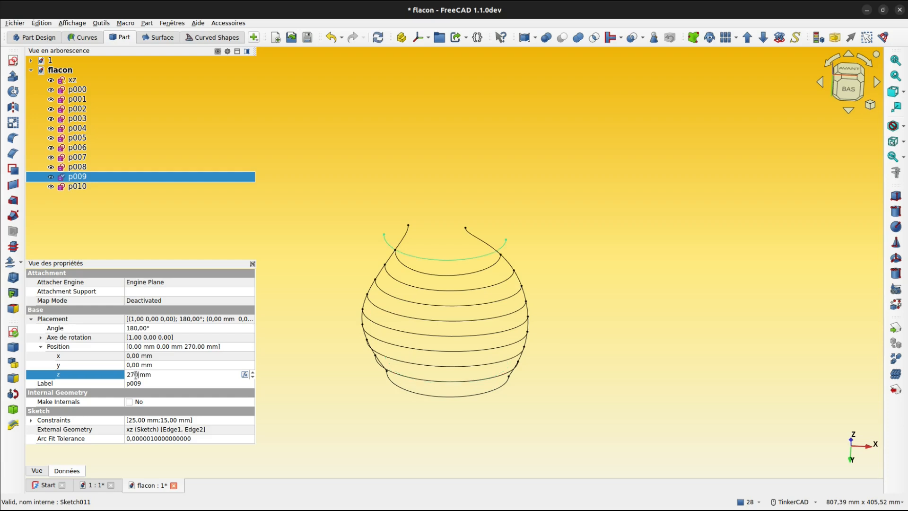
key(Return)
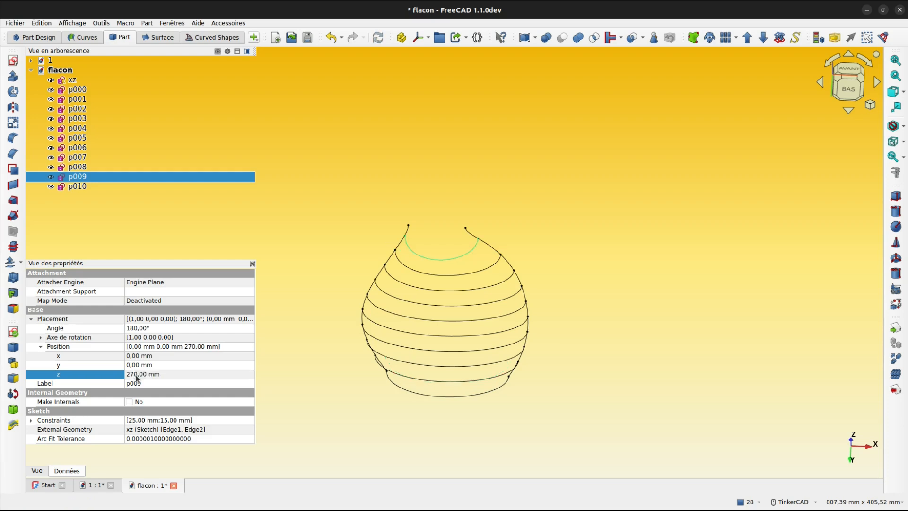
Step: Set sketch p010's placement position z to 290 mm
click(85, 188)
click(136, 375)
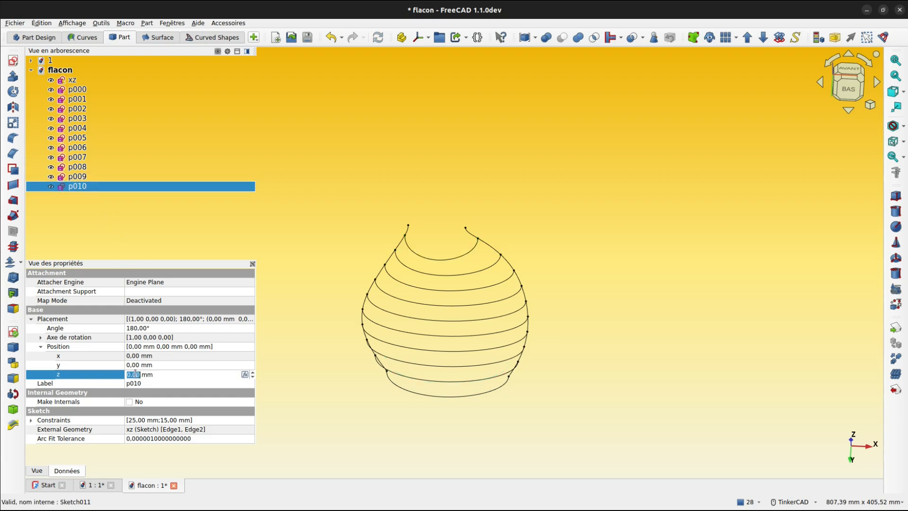
text(290)
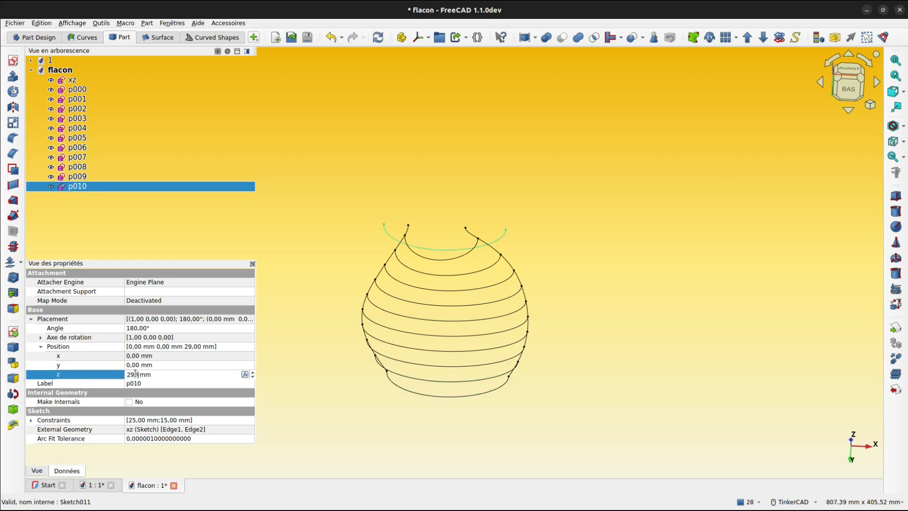
key(Return)
drag(284, 331, 249, 239)
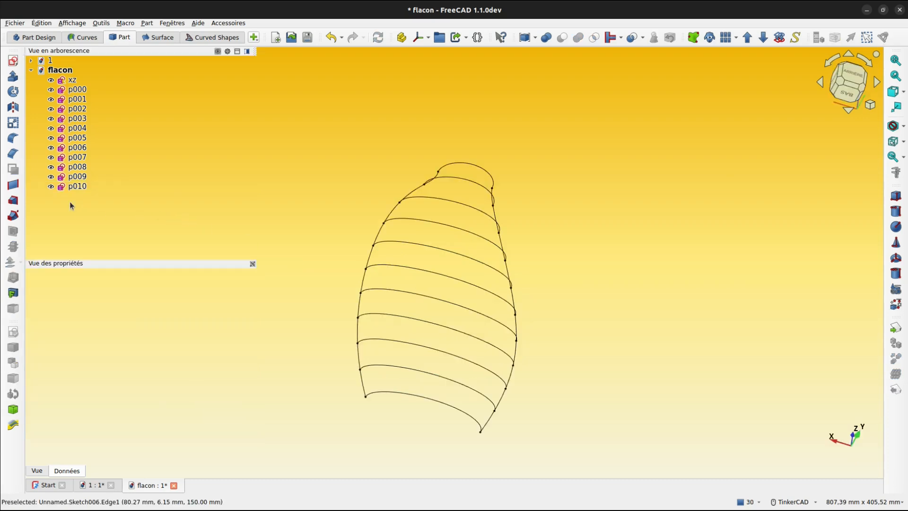
Step: Create a new sketch on the XY-plane with an offset of 300 mm
click(13, 61)
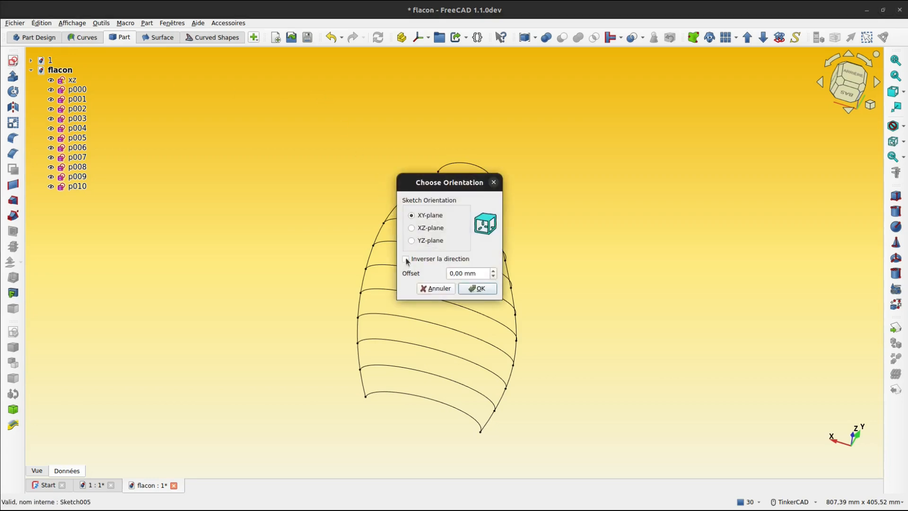
click(448, 273)
text(30)
click(484, 286)
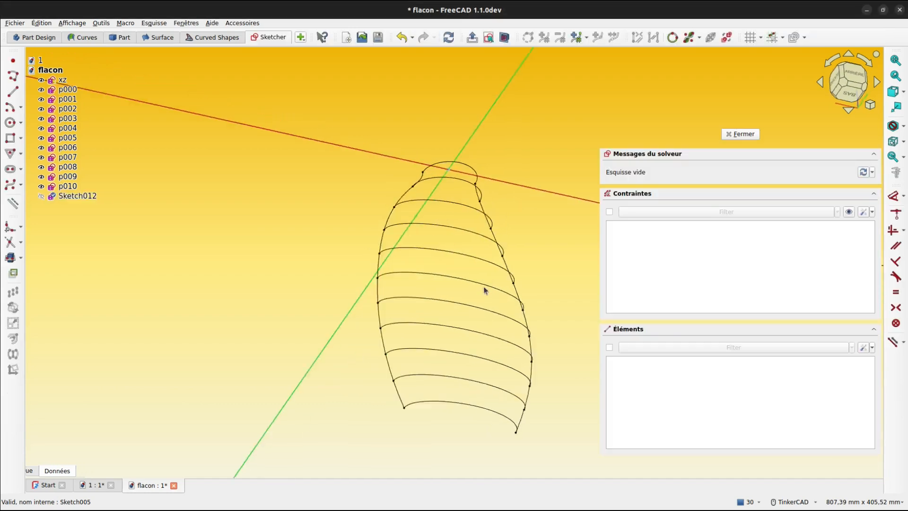
Step: Draw a semicircular arc of radius 20 mm centred on the origin, above the horizontal axis with both ends on it, and close the sketch
click(10, 107)
scroll(461, 248, up, 6)
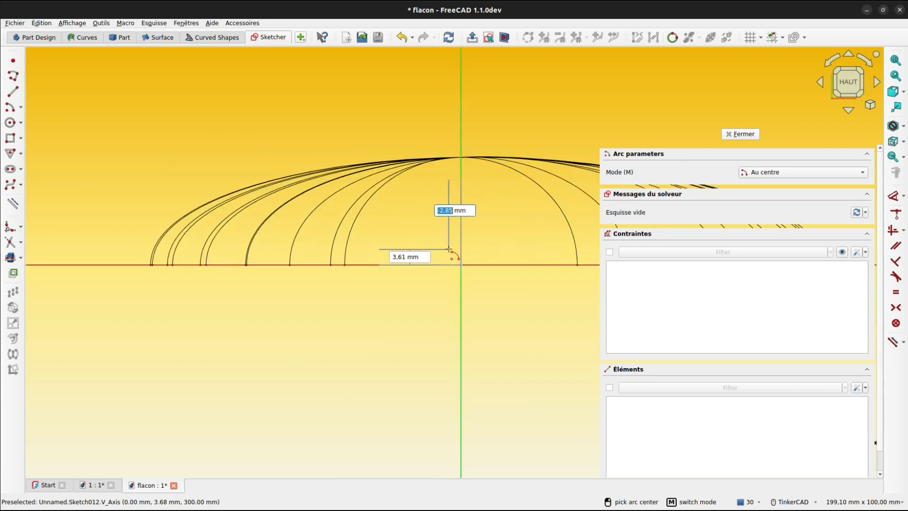
click(462, 265)
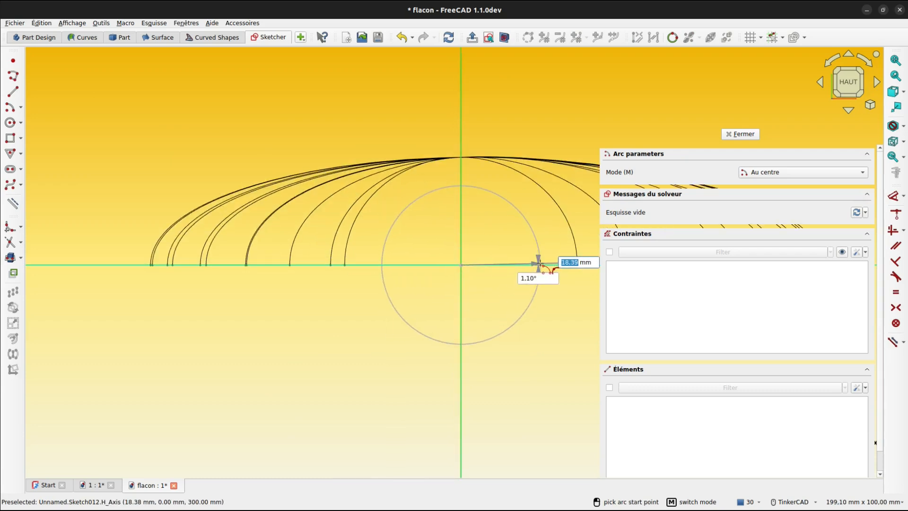
text(20)
key(Return)
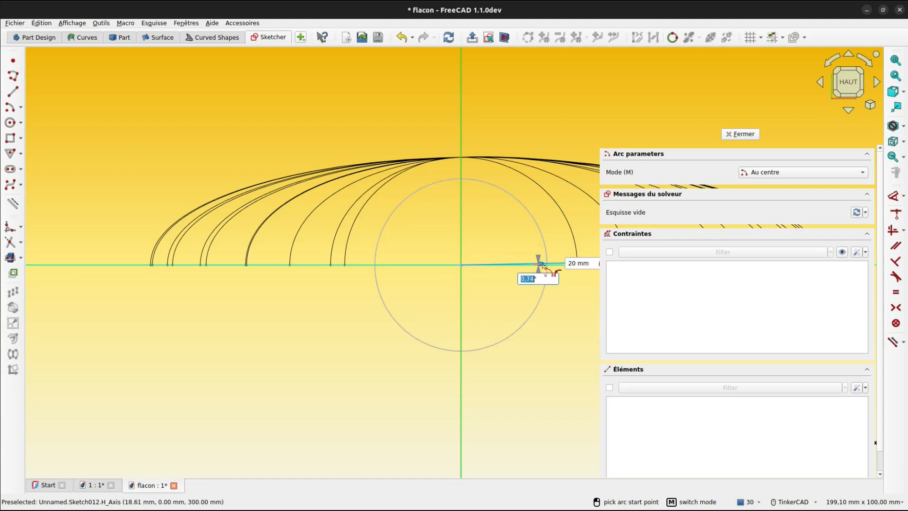
click(544, 266)
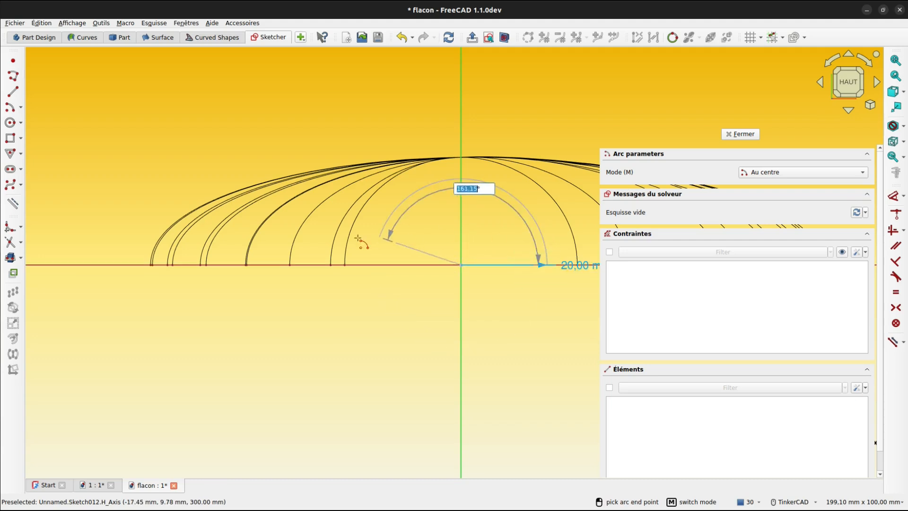
click(264, 264)
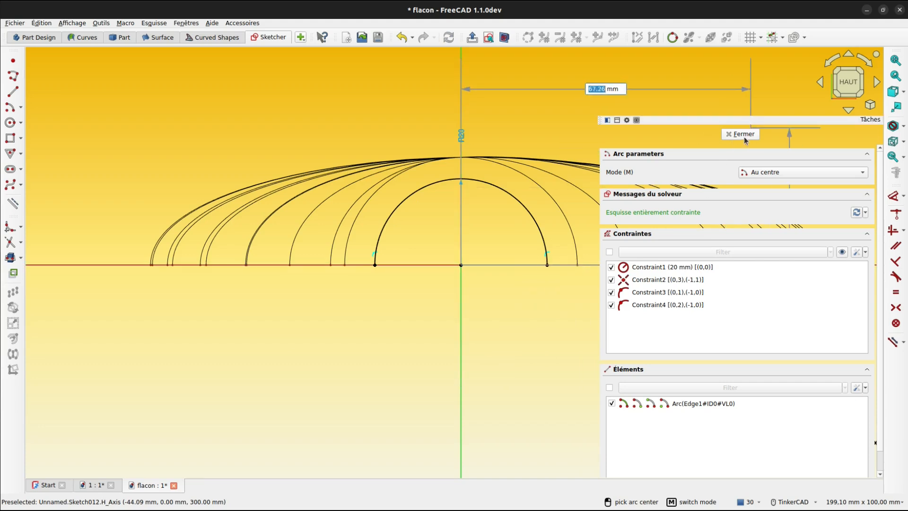
middle_drag(480, 237, 426, 264)
right_drag(295, 268, 313, 285)
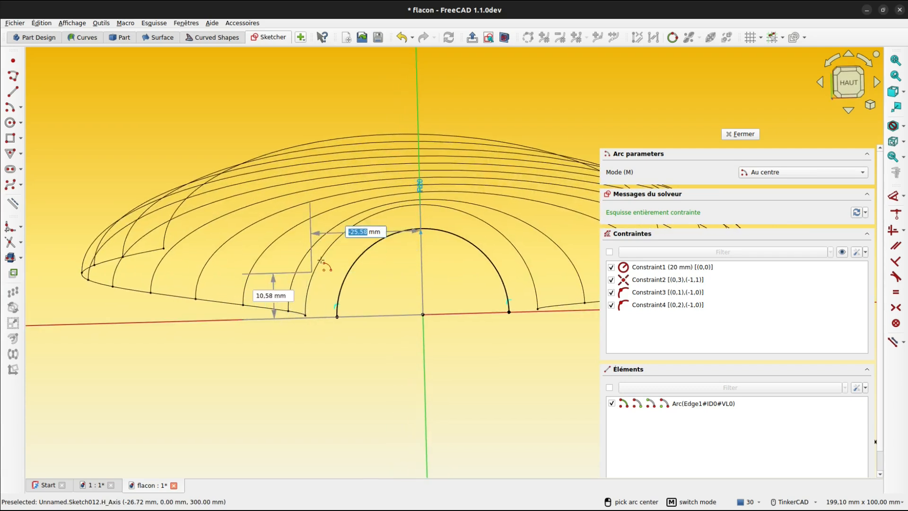
right_drag(532, 290, 513, 285)
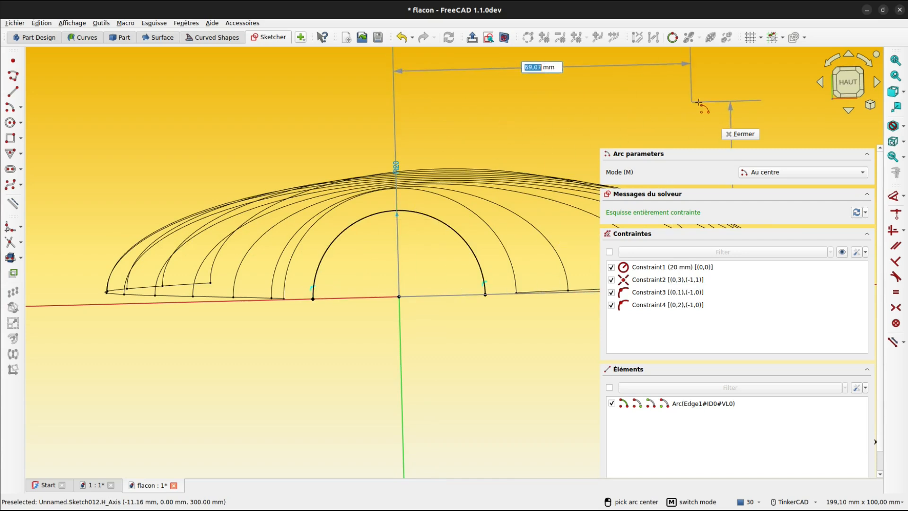
click(736, 134)
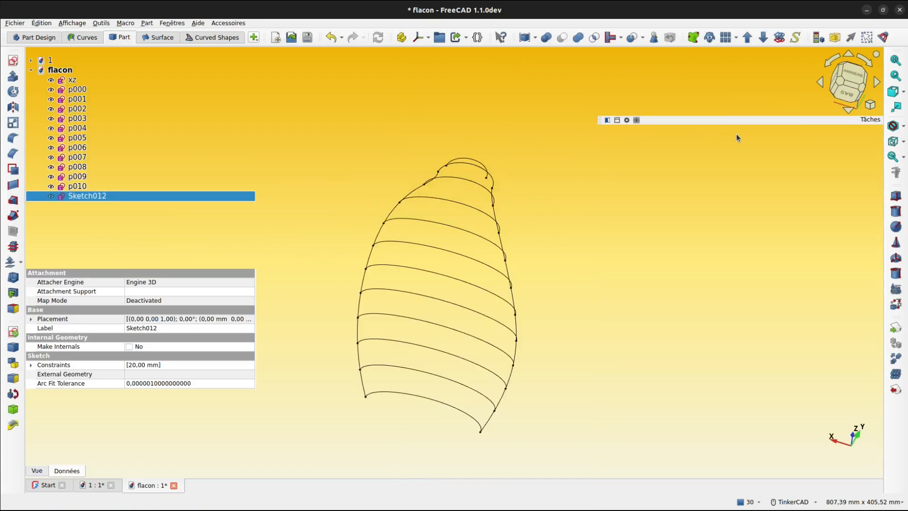
Step: Rename the new 20 mm neck arc sketch as p011
right_drag(487, 197, 444, 227)
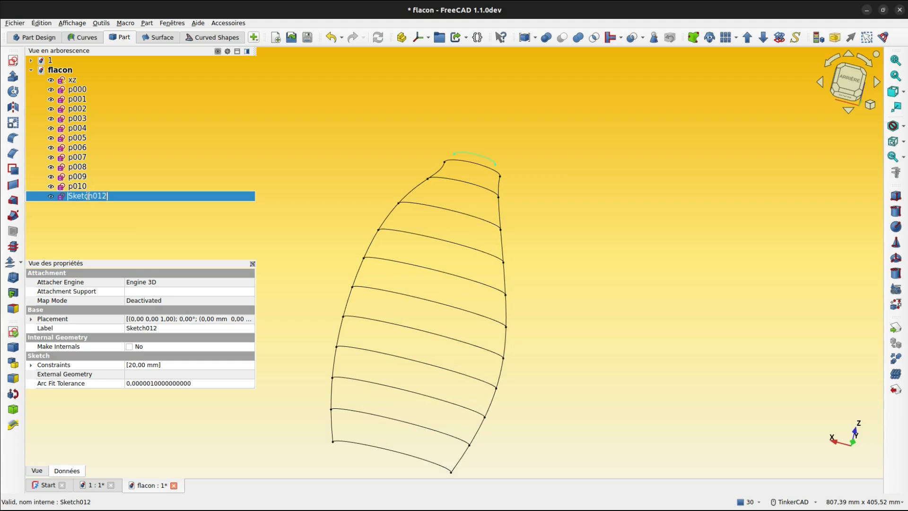
text(p011)
key(Return)
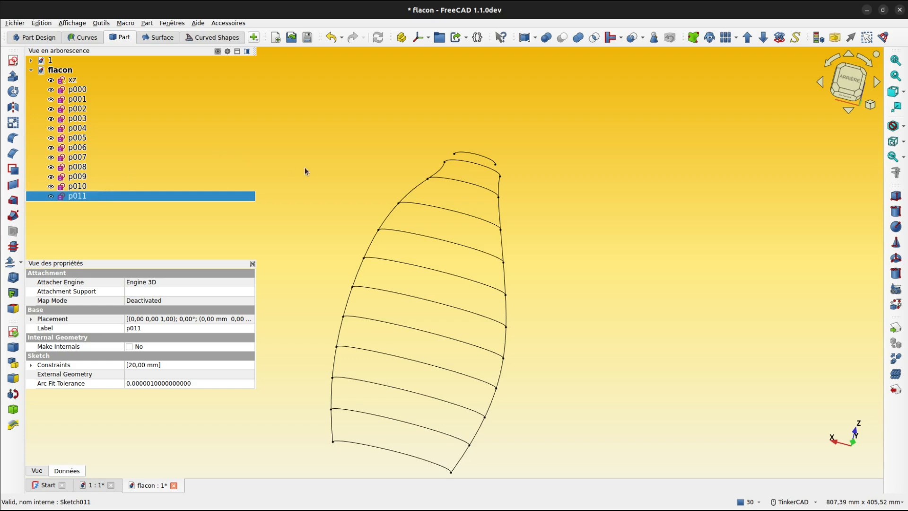
click(318, 170)
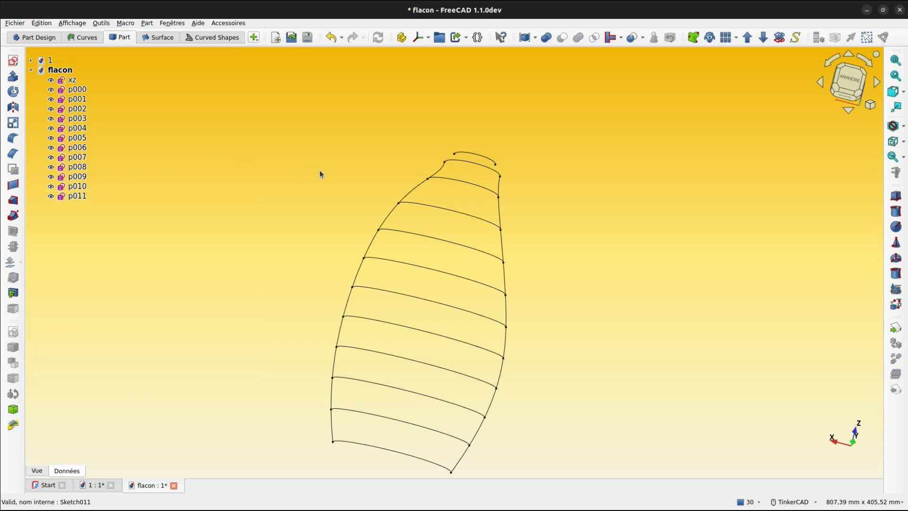
Step: Start a Part Loft and add the sketches p000 through p011 as profiles in ascending order
click(14, 201)
click(665, 186)
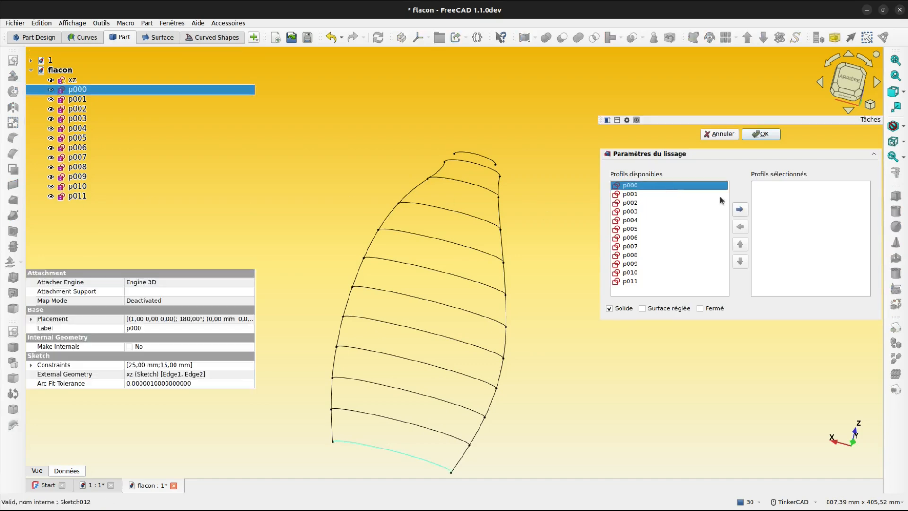
click(741, 209)
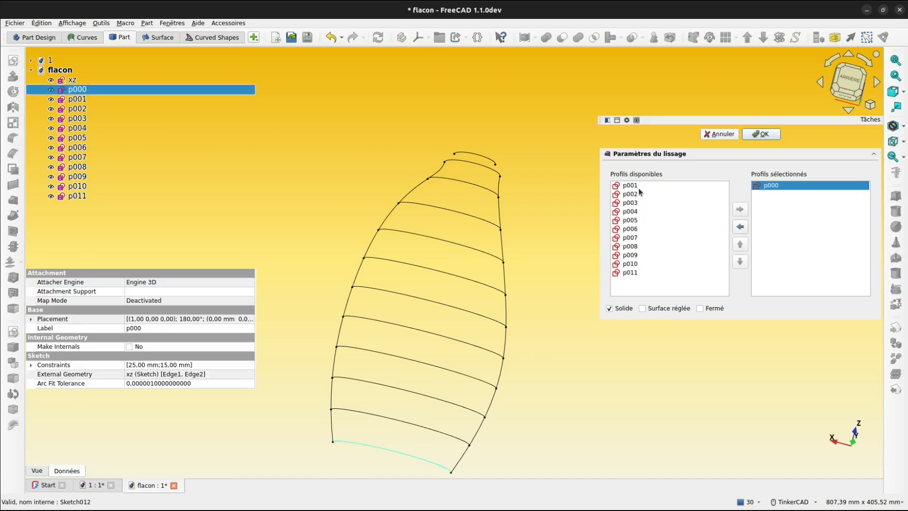
click(670, 187)
click(740, 209)
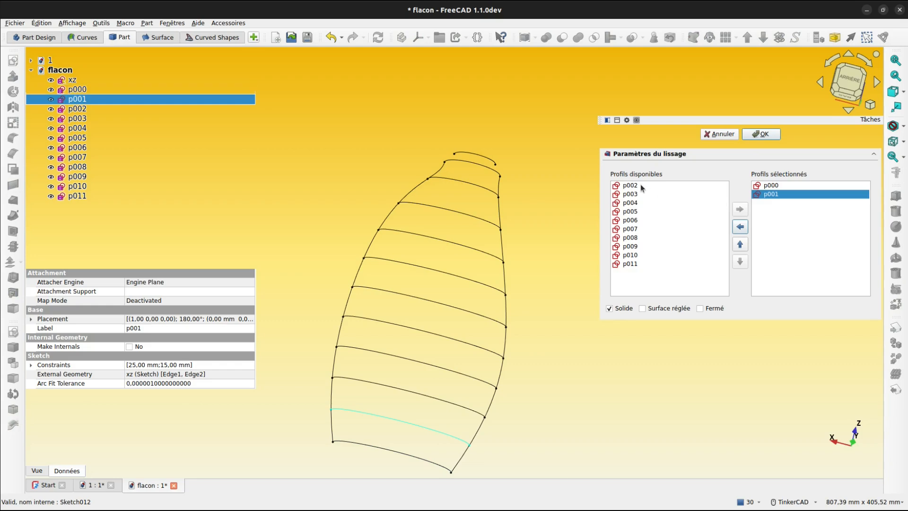
click(665, 187)
click(741, 210)
click(642, 186)
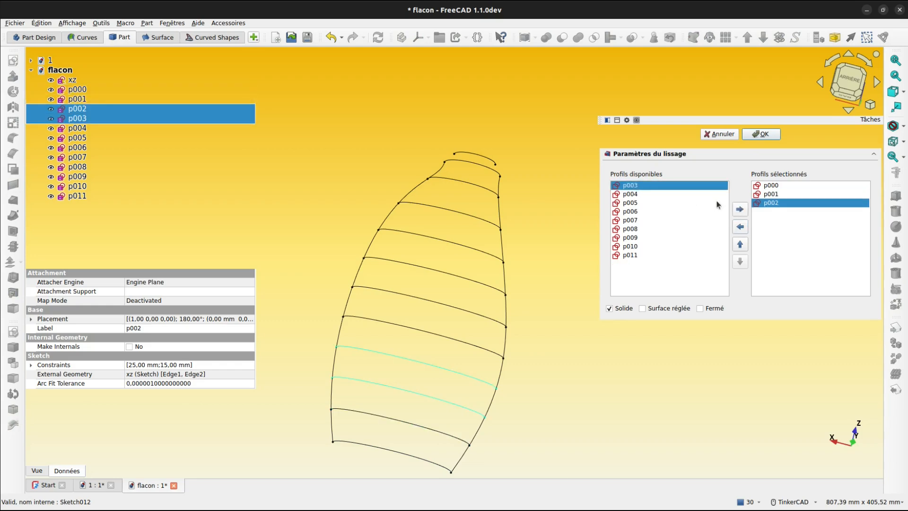
click(739, 210)
click(644, 187)
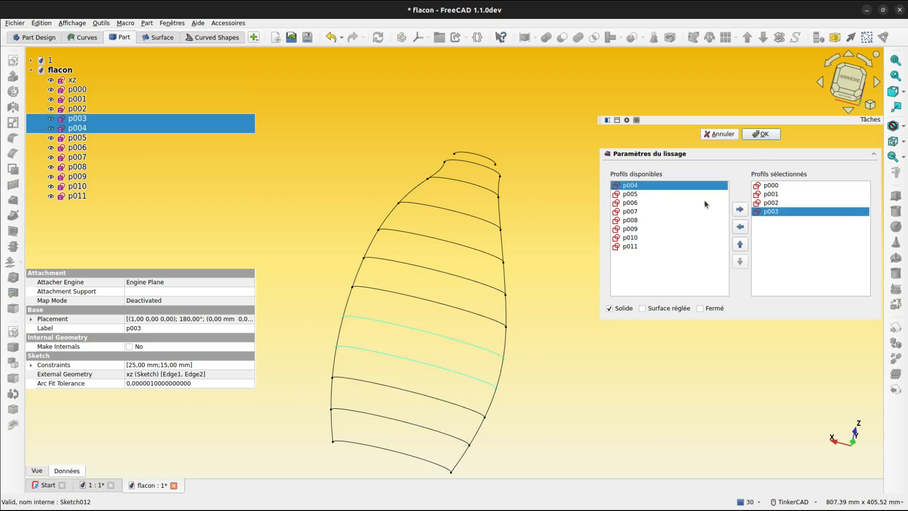
click(741, 209)
click(636, 187)
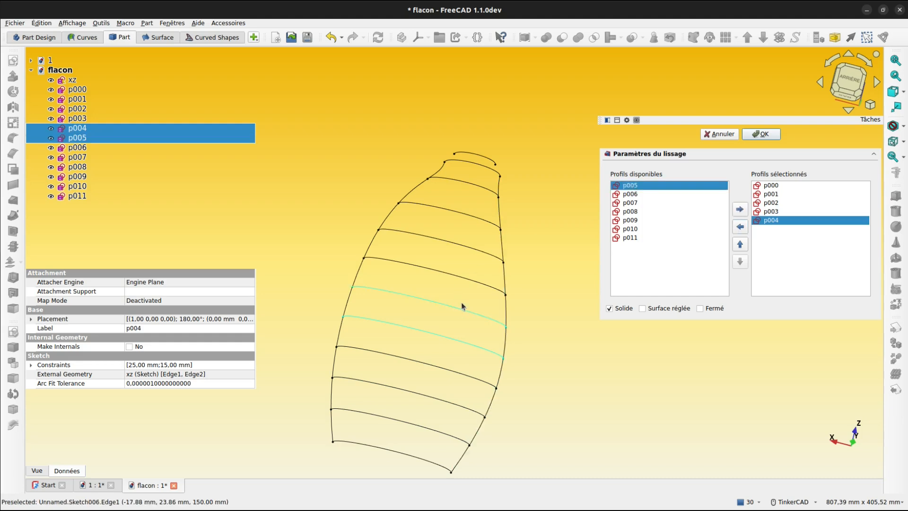
click(742, 213)
click(639, 186)
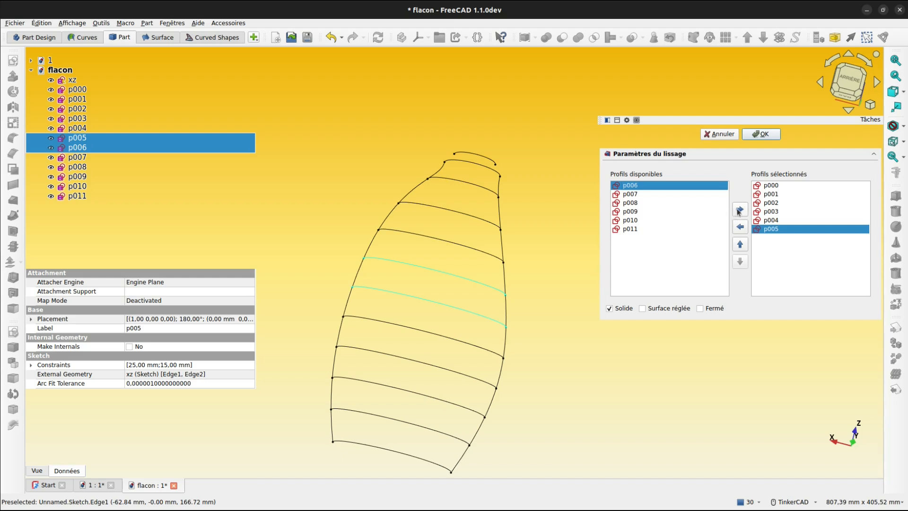
click(740, 212)
click(641, 186)
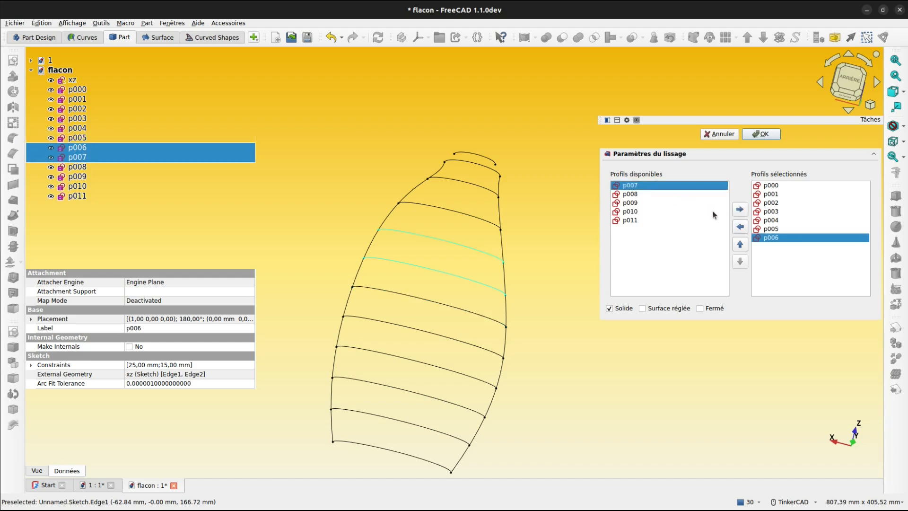
click(742, 210)
click(632, 188)
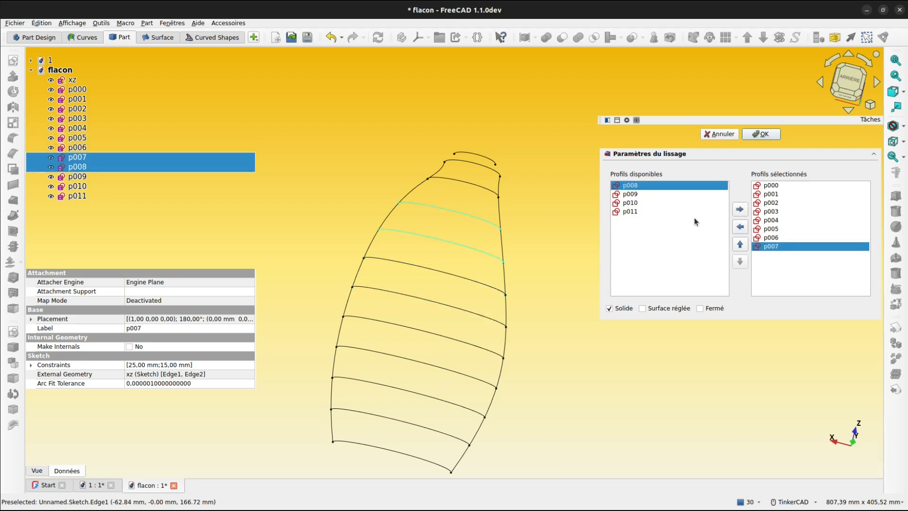
click(739, 210)
click(714, 186)
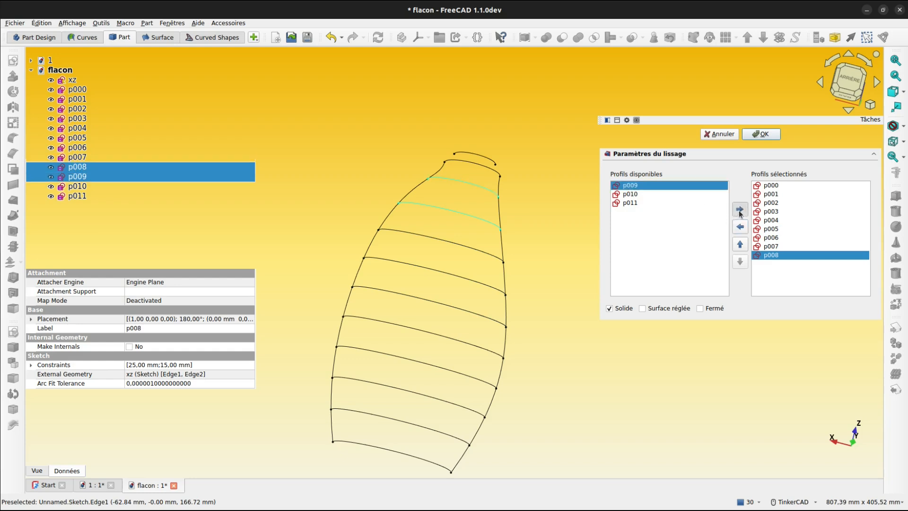
click(741, 212)
click(642, 186)
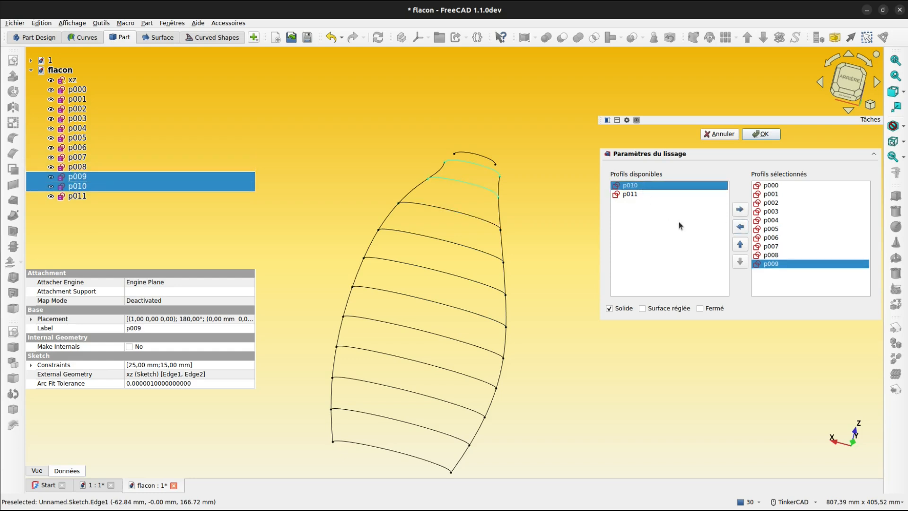
click(741, 210)
click(630, 188)
click(738, 211)
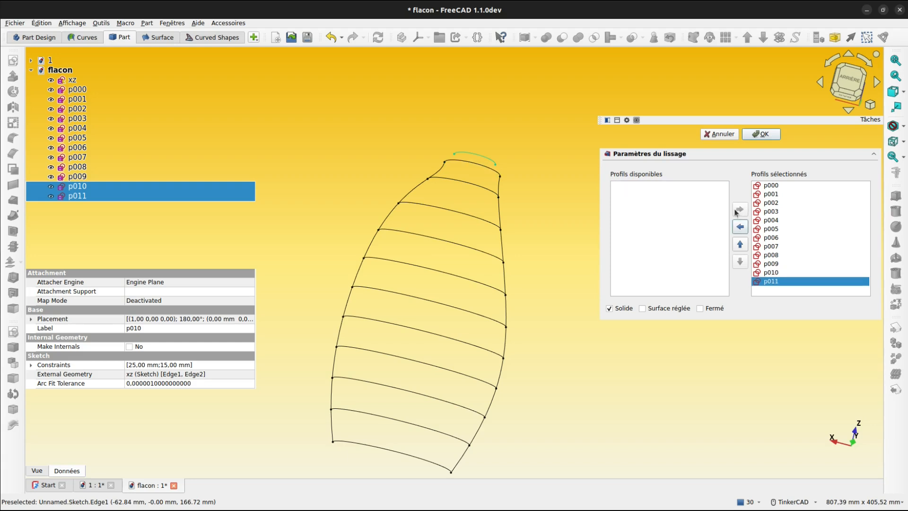
Step: Turn off the loft's Solid option and create it as a surface
click(610, 309)
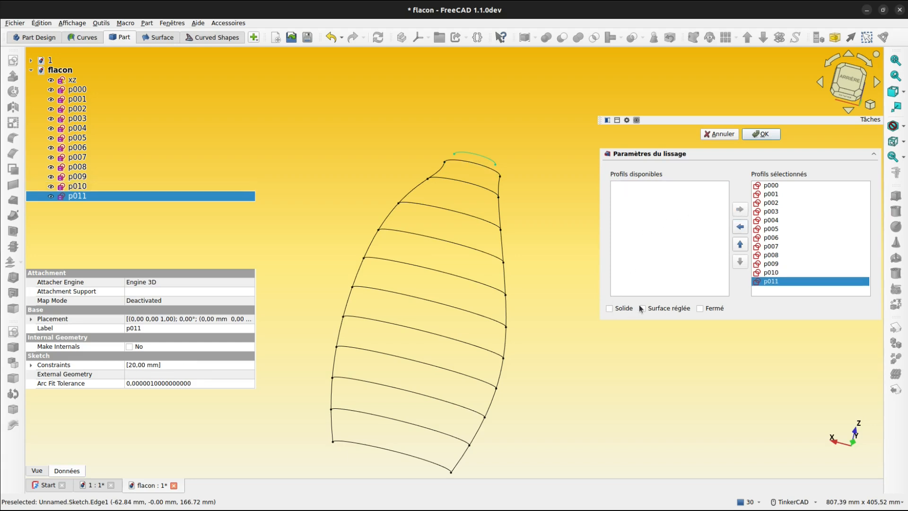
click(759, 134)
key(4)
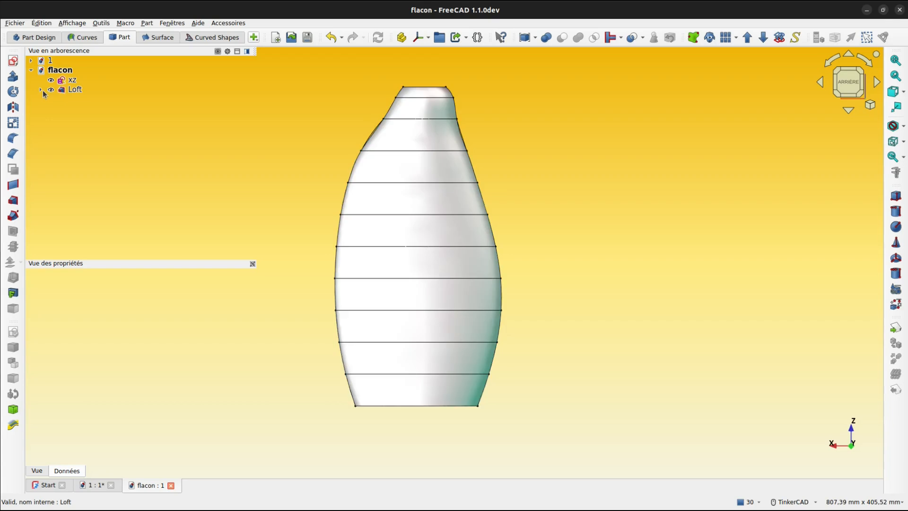
Step: Hide all the profile sketches p000 to p011 contained in the Loft
click(40, 90)
click(87, 101)
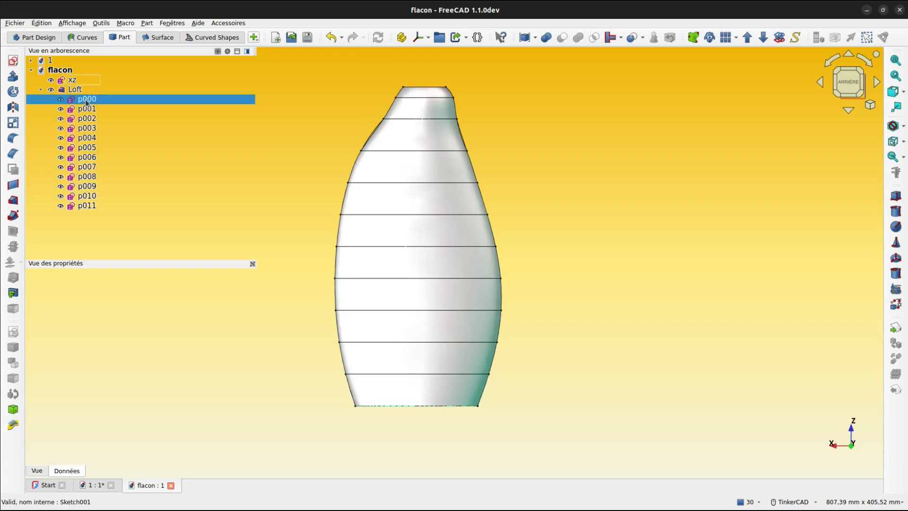
shift+click(94, 205)
key(space)
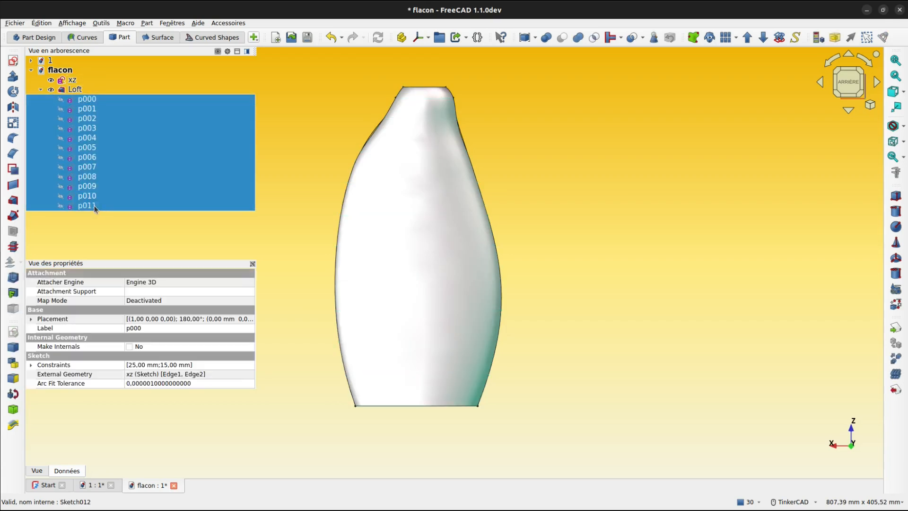
Step: Collapse the Loft's contents and create a new sketch on the XZ plane
click(41, 90)
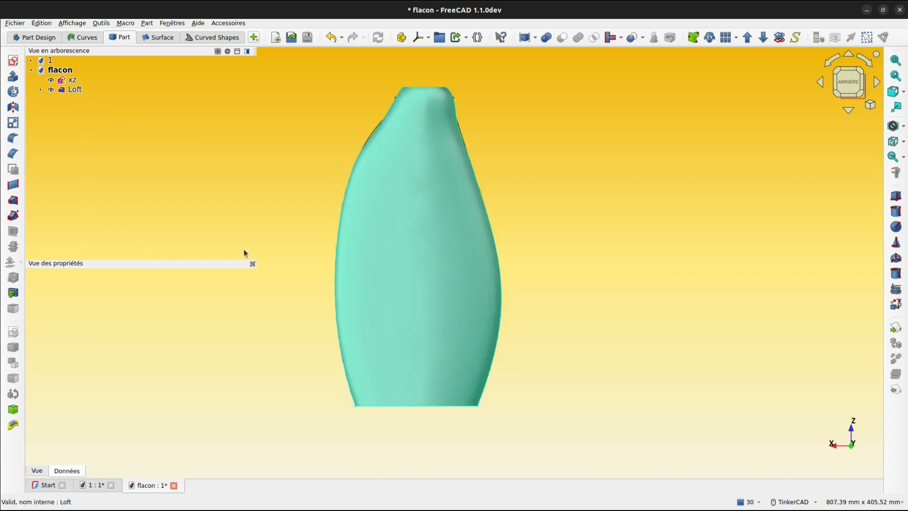
click(13, 62)
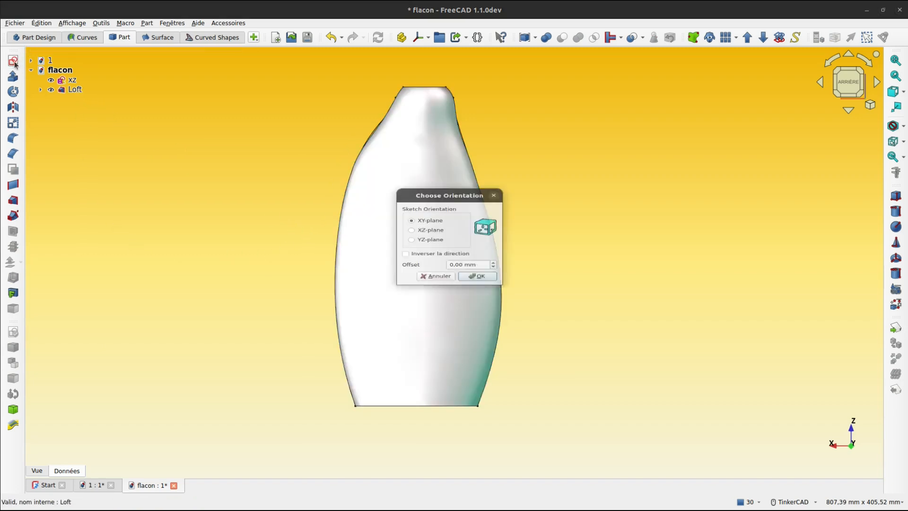
click(411, 229)
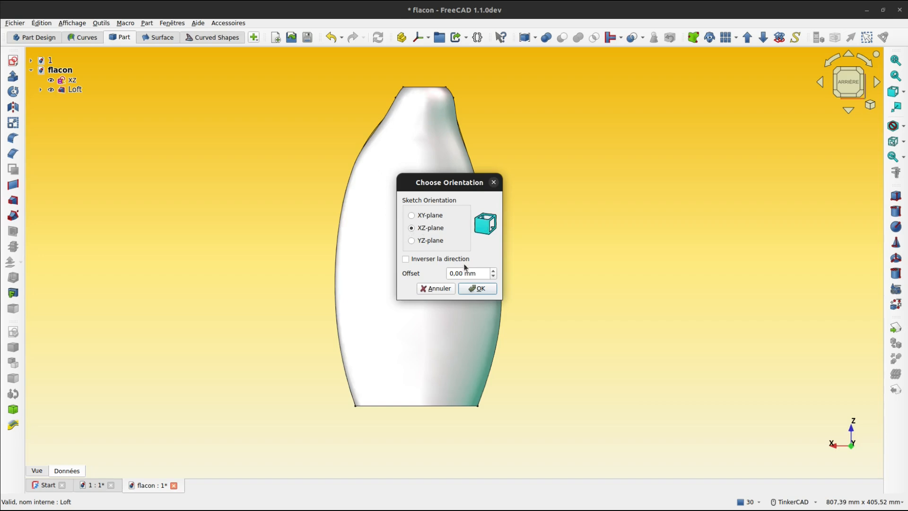
click(479, 289)
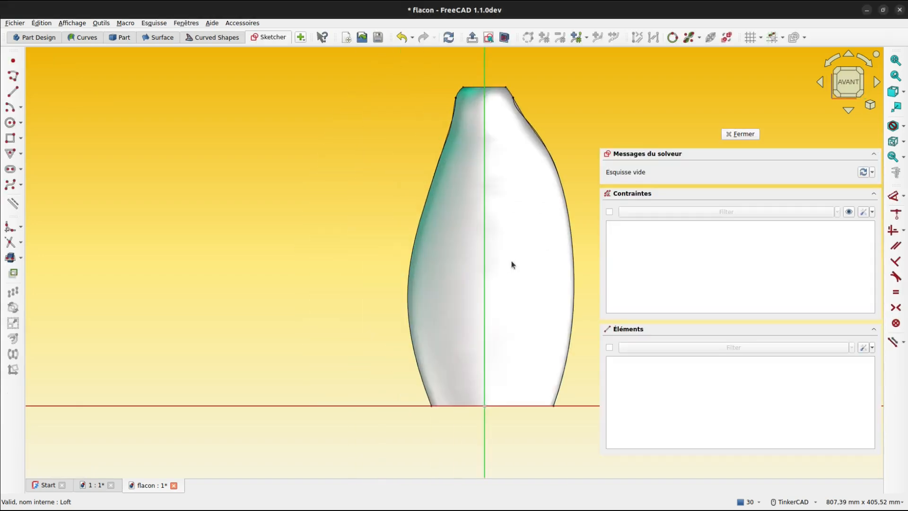
Step: Draw a tilted centre ellipse on the bottle's wider upper side, with a 50 mm major radius and a minor radius of about 17.6 mm
middle_drag(486, 230, 448, 219)
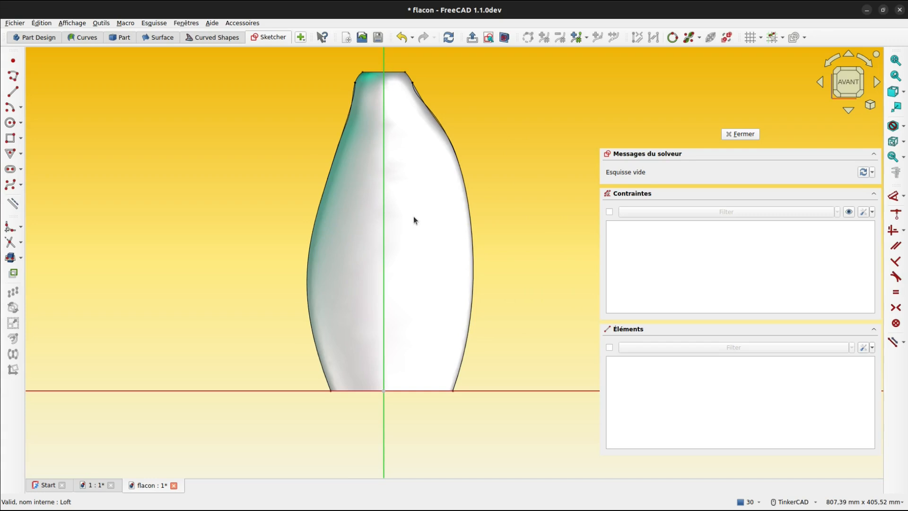
scroll(414, 217, up, 1)
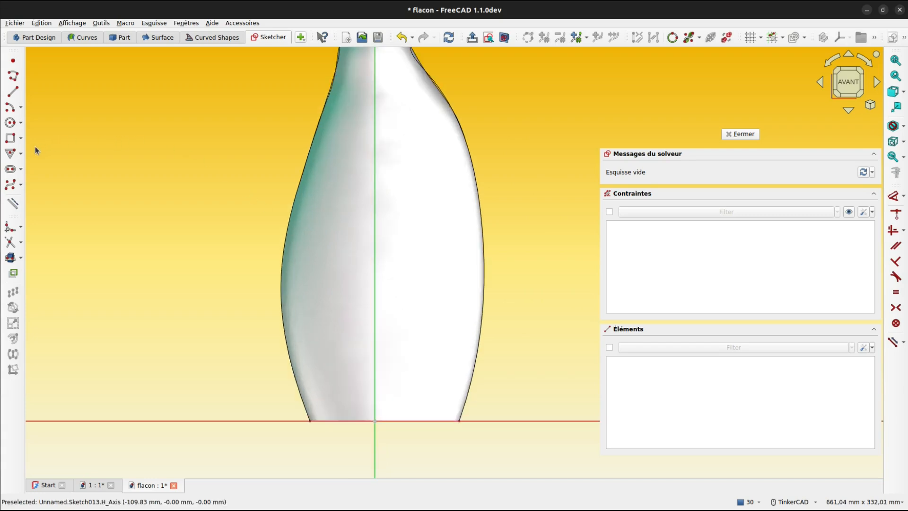
click(20, 123)
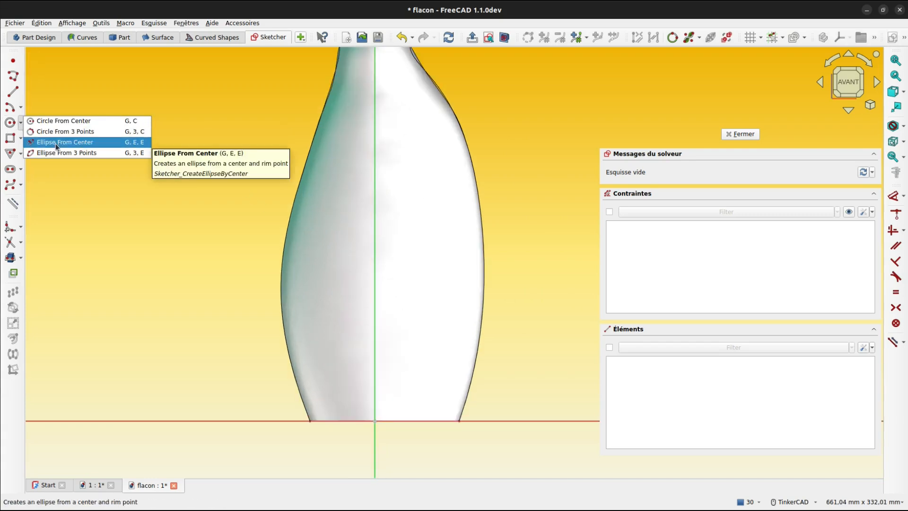
click(55, 142)
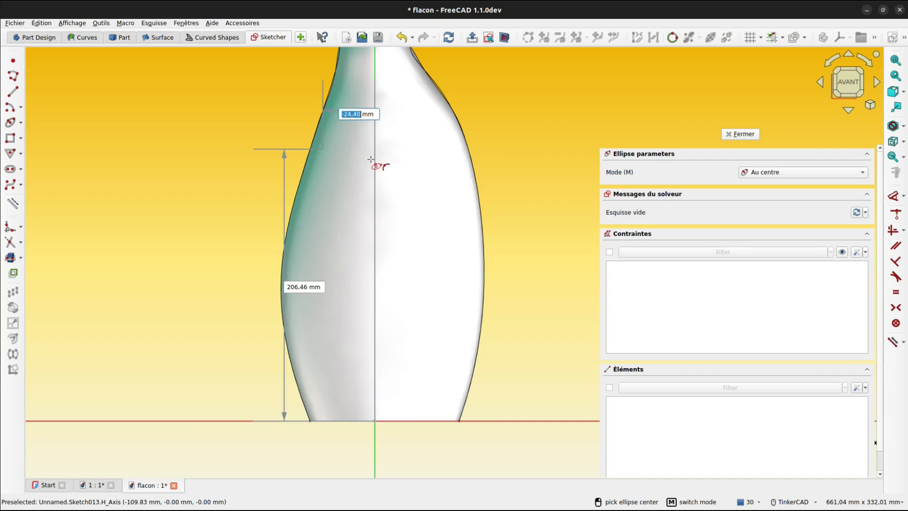
click(429, 220)
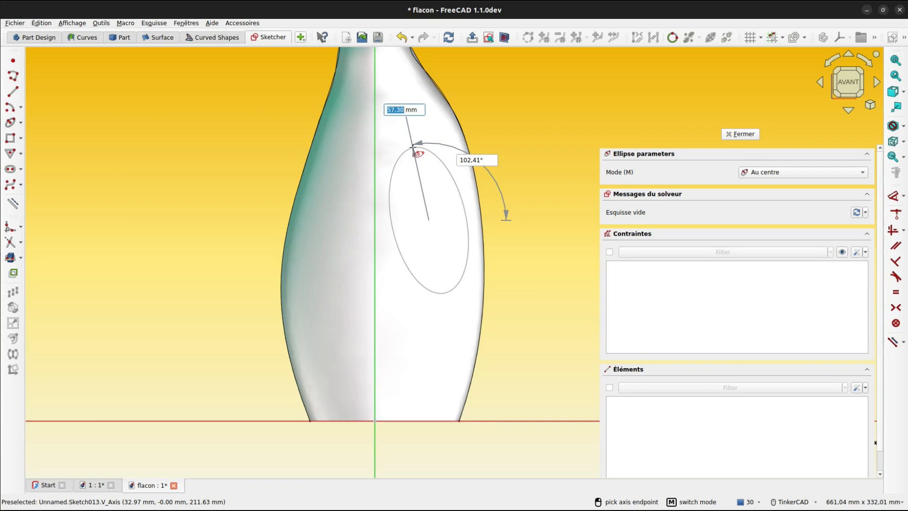
text(50)
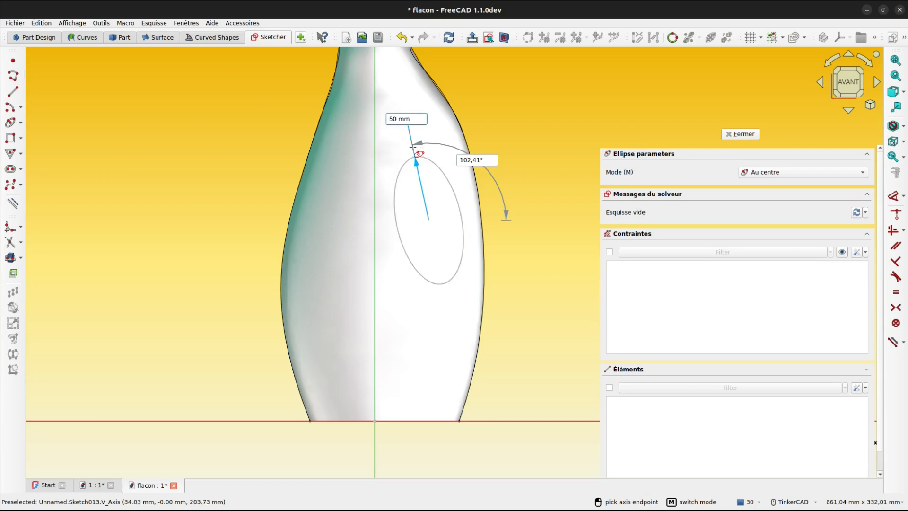
key(Tab)
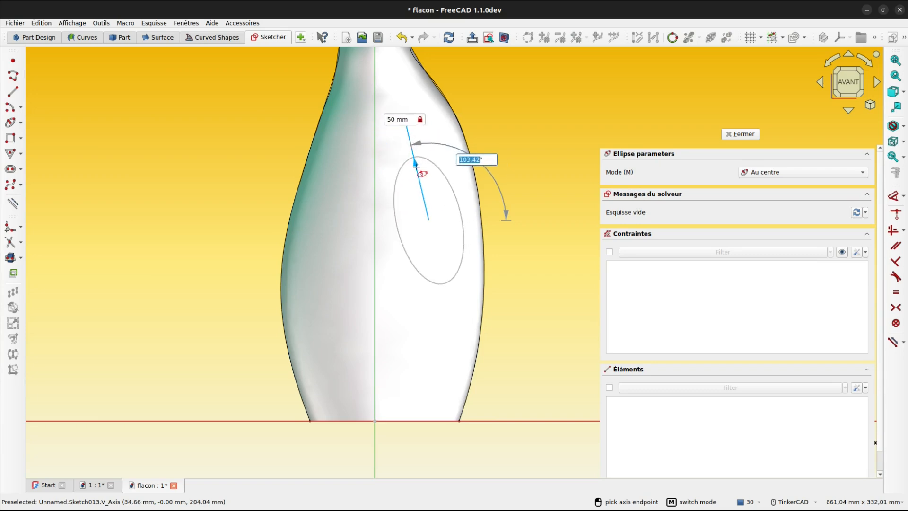
click(416, 164)
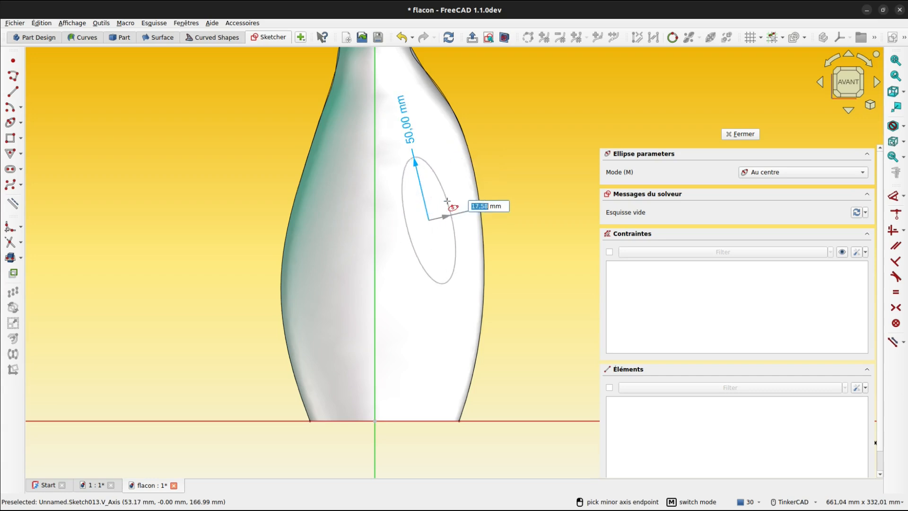
click(451, 213)
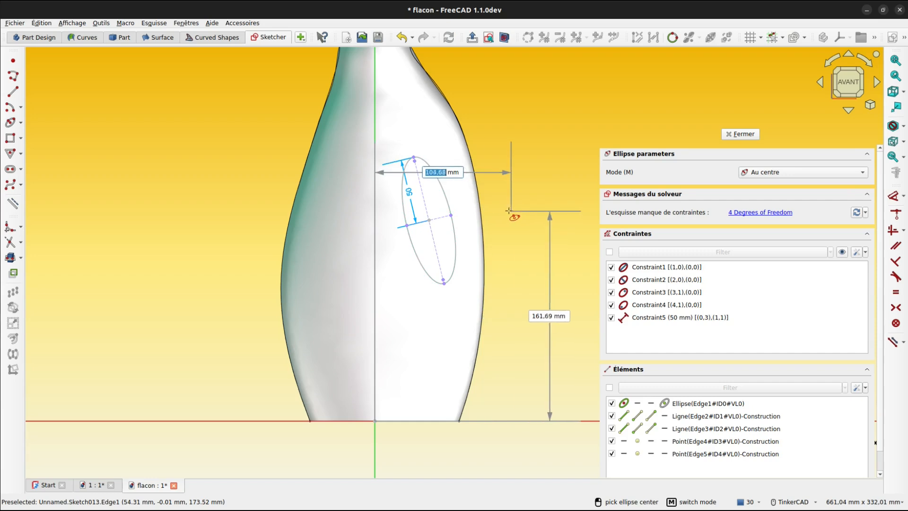
right_click(501, 216)
Step: Dimension the full length of the ellipse's minor axis to 30 mm
scroll(475, 217, up, 1)
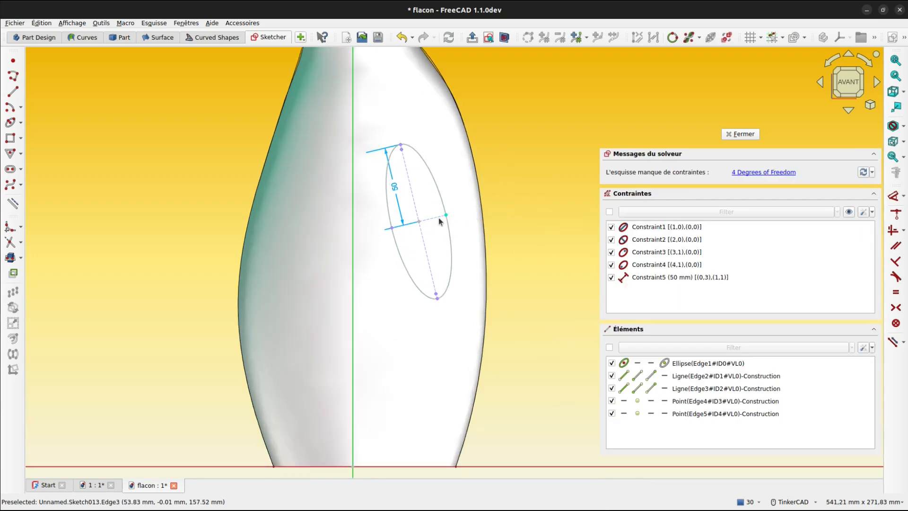
key(d)
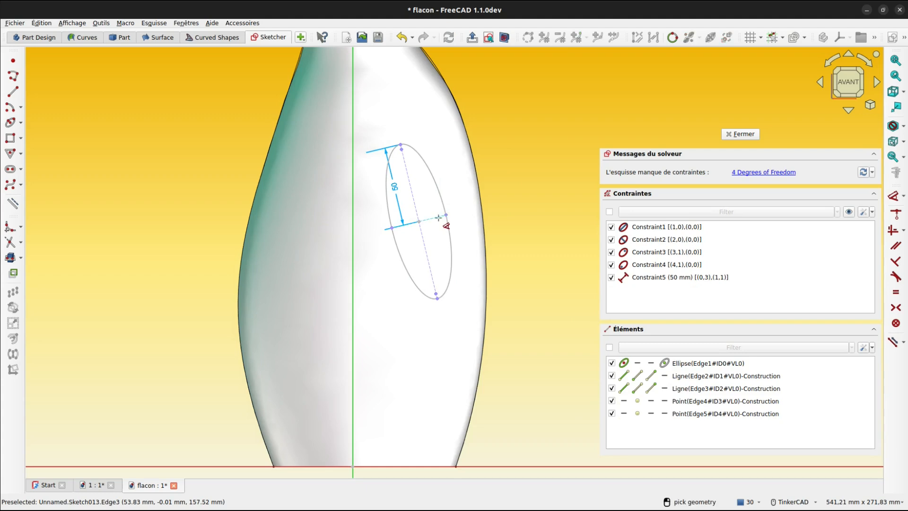
click(439, 218)
scroll(432, 232, up, 3)
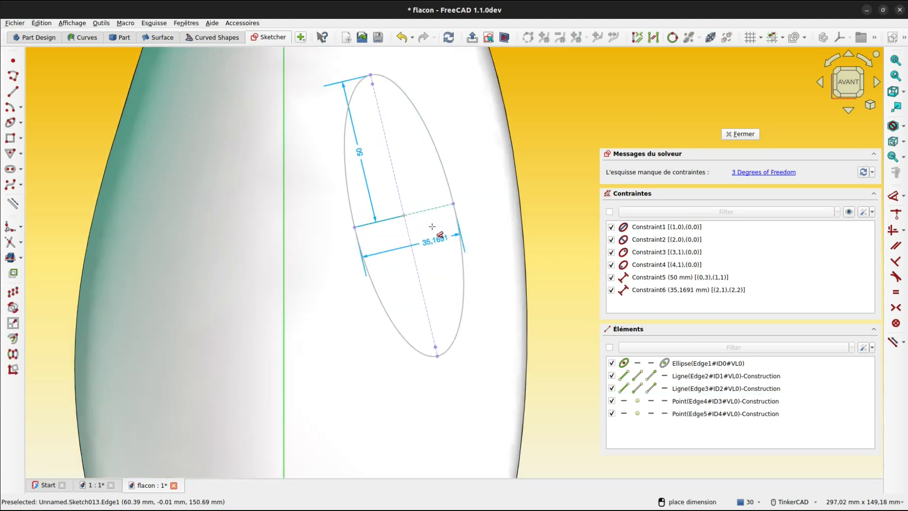
scroll(432, 227, up, 3)
click(436, 224)
text(3)
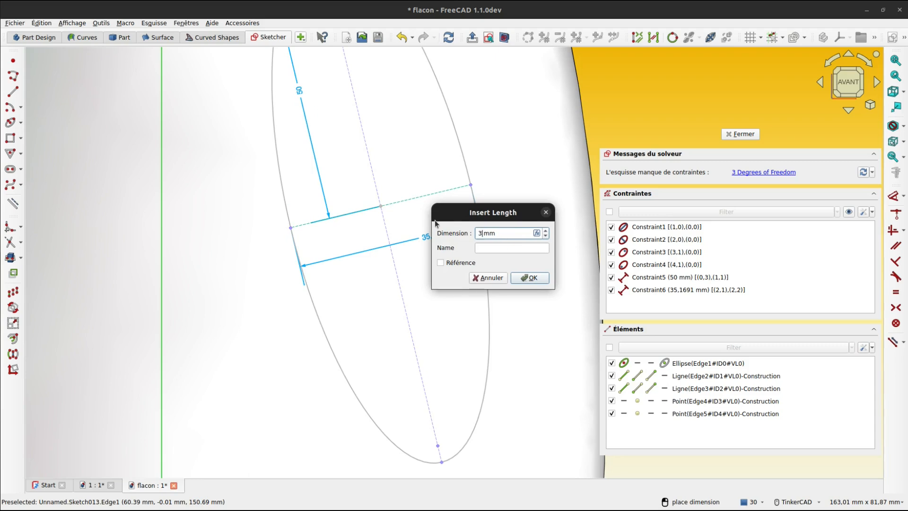
text(0)
key(Return)
Step: Constrain the ellipse's centre to a horizontal distance of 42 mm from the vertical axis
scroll(435, 227, down, 3)
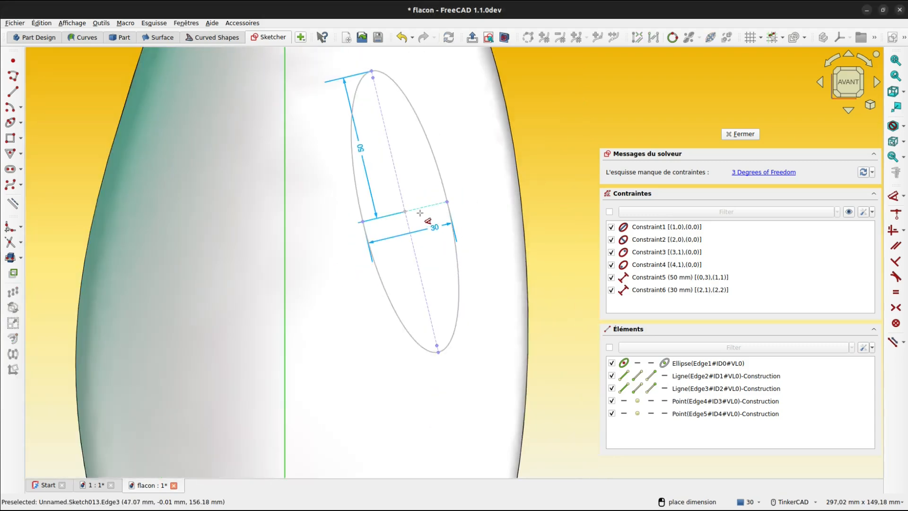
click(405, 212)
click(285, 206)
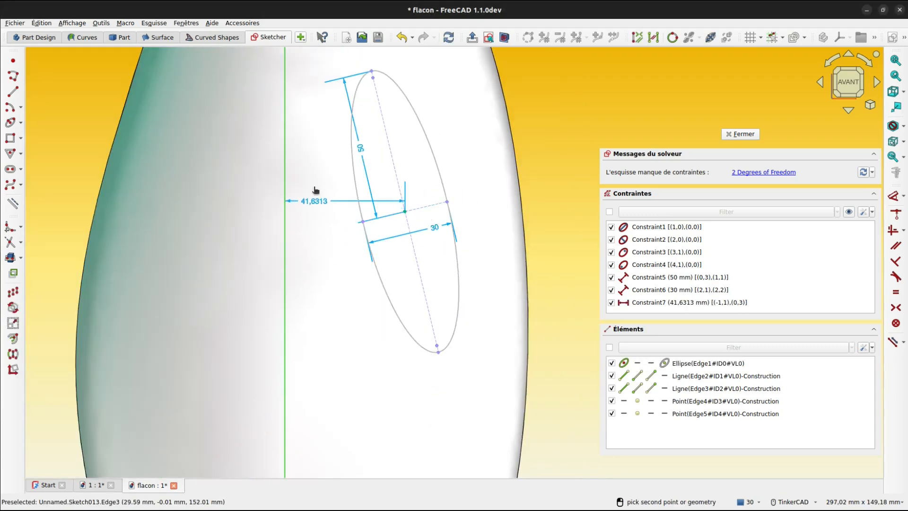
click(316, 189)
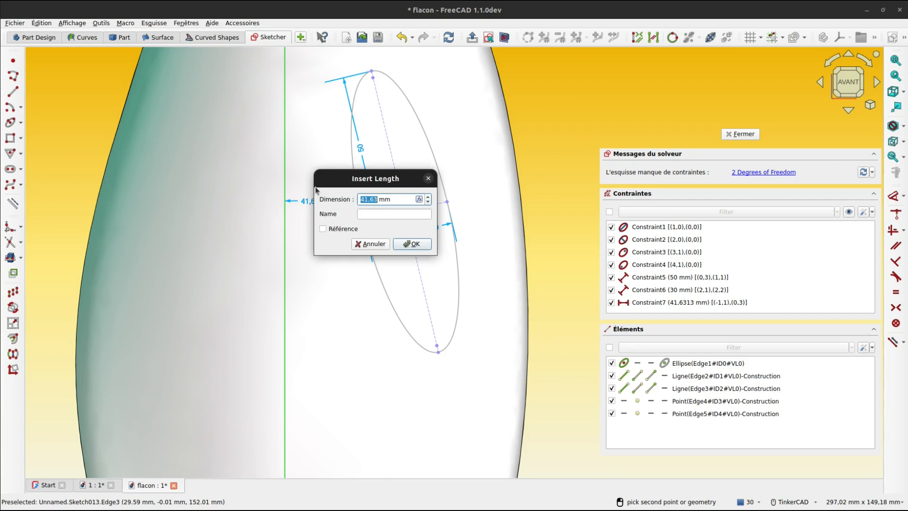
text(42)
key(Return)
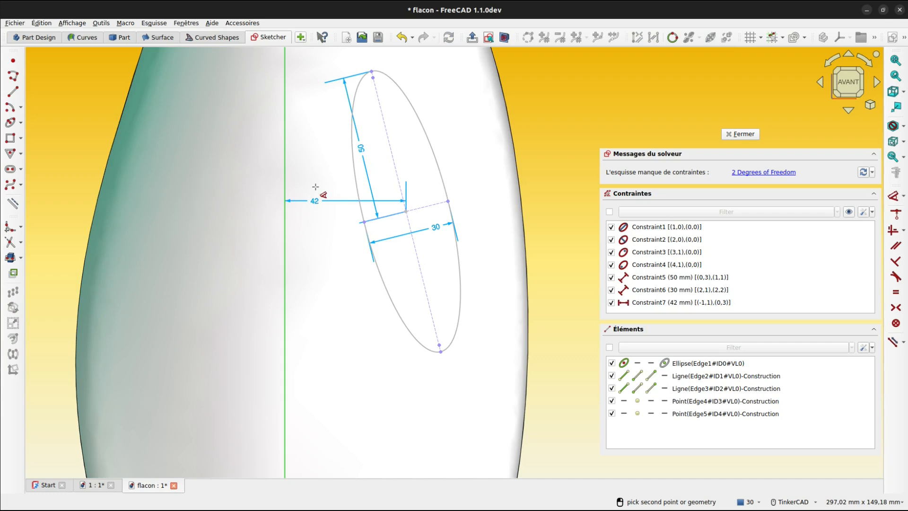
Step: Set the angle between the ellipse's major axis and the vertical axis to 14°
click(389, 140)
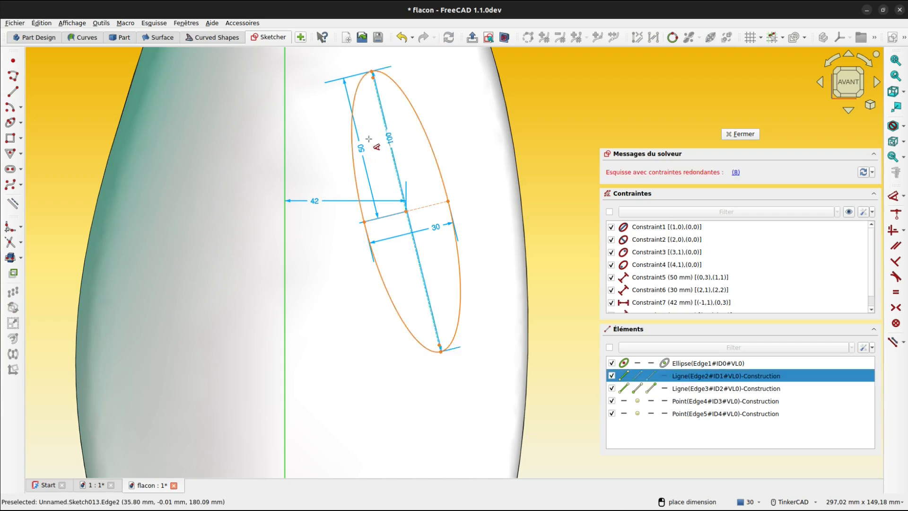
click(285, 143)
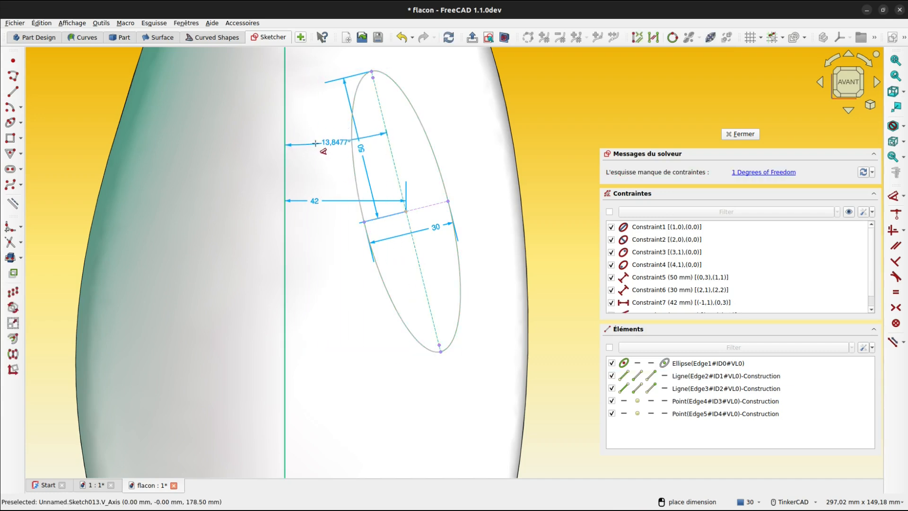
click(315, 143)
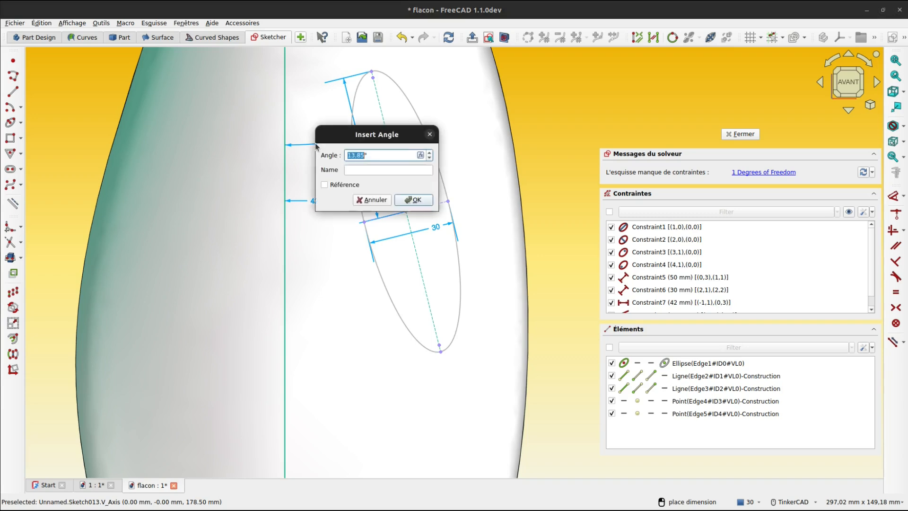
text(14)
key(Return)
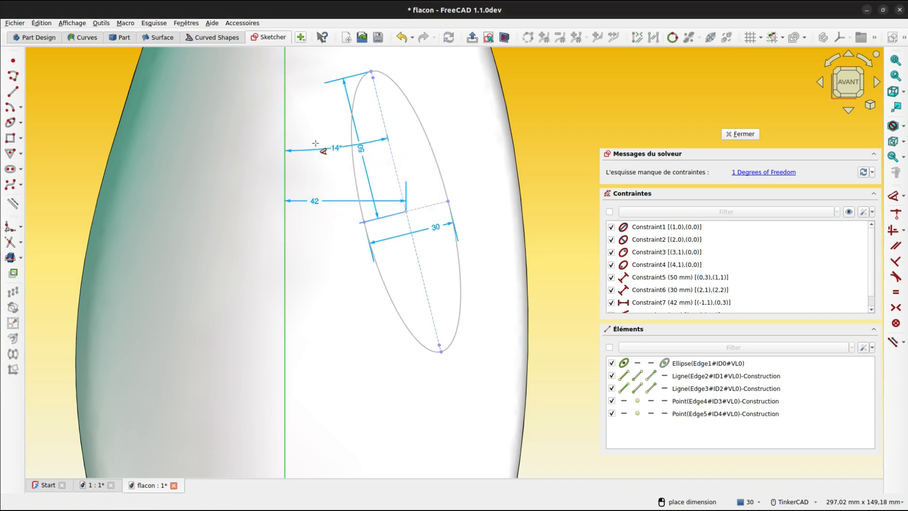
Step: Constrain the ellipse's centre to 175 mm above the horizontal axis and close the sketch
click(406, 211)
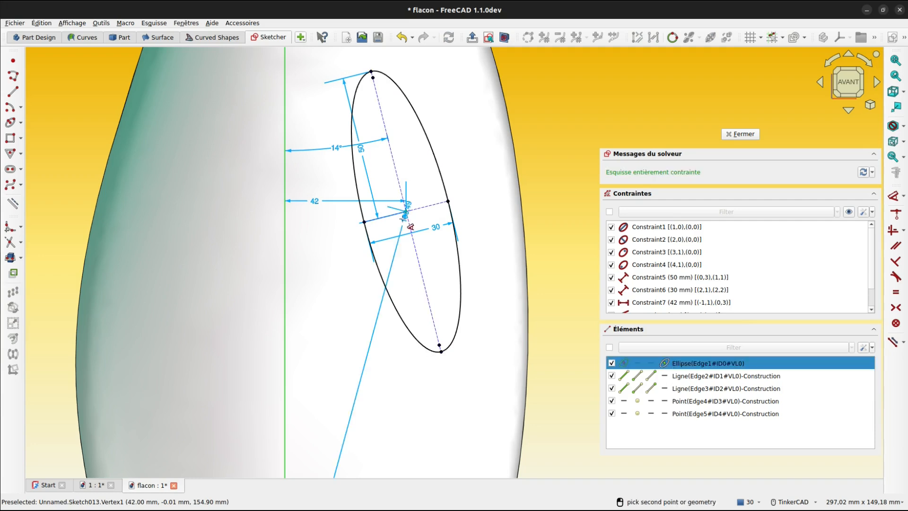
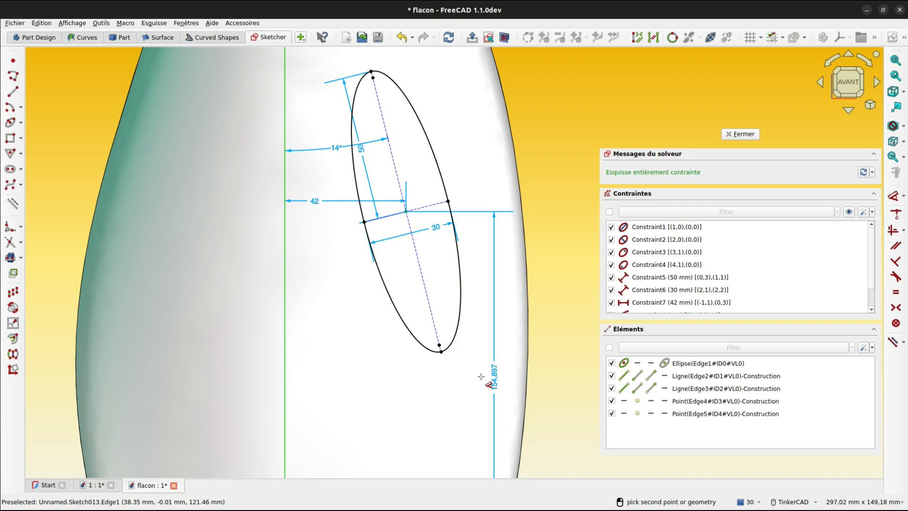
click(481, 376)
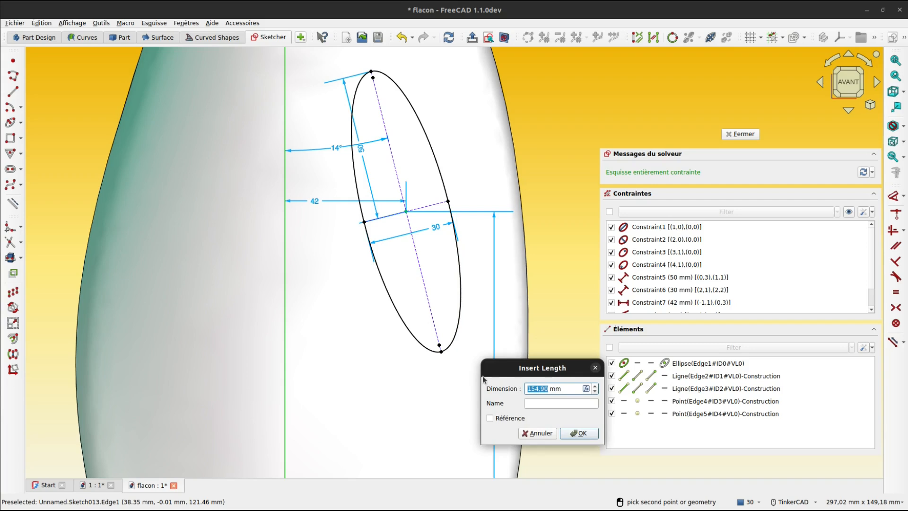
text(175)
key(Return)
scroll(486, 316, down, 4)
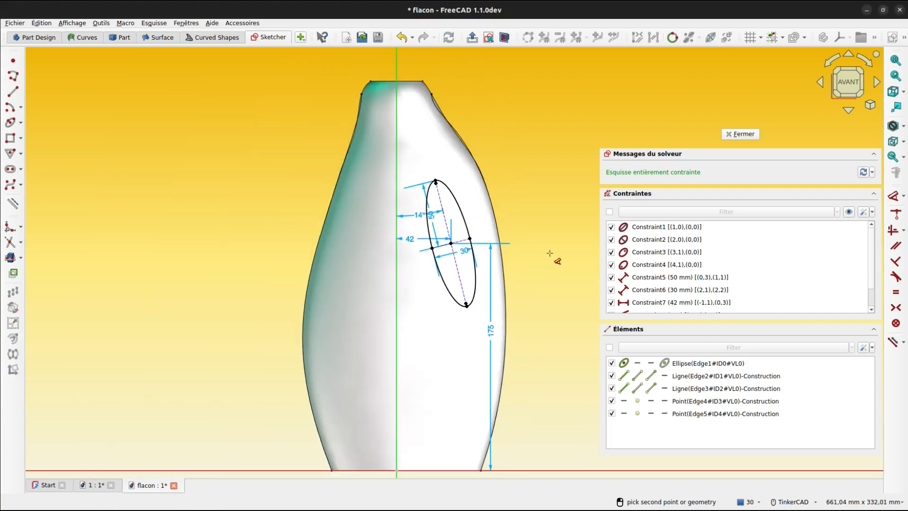
key(Escape)
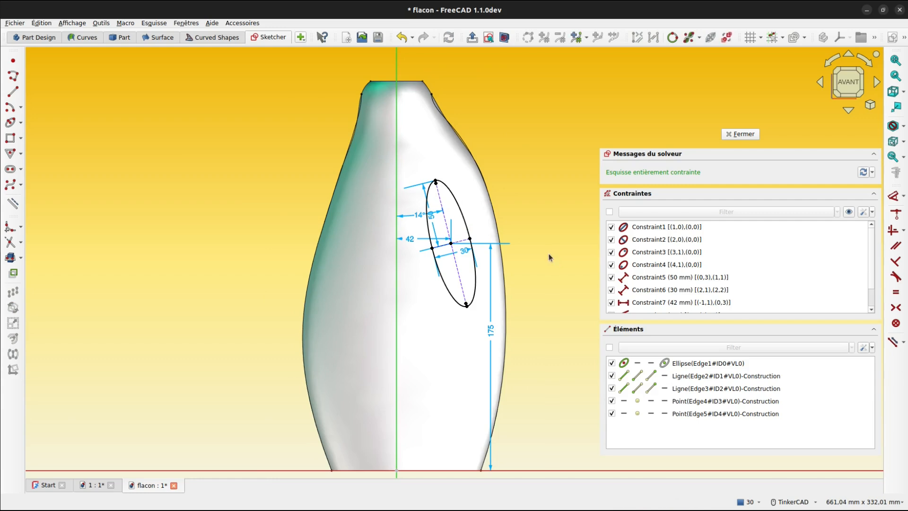
click(737, 135)
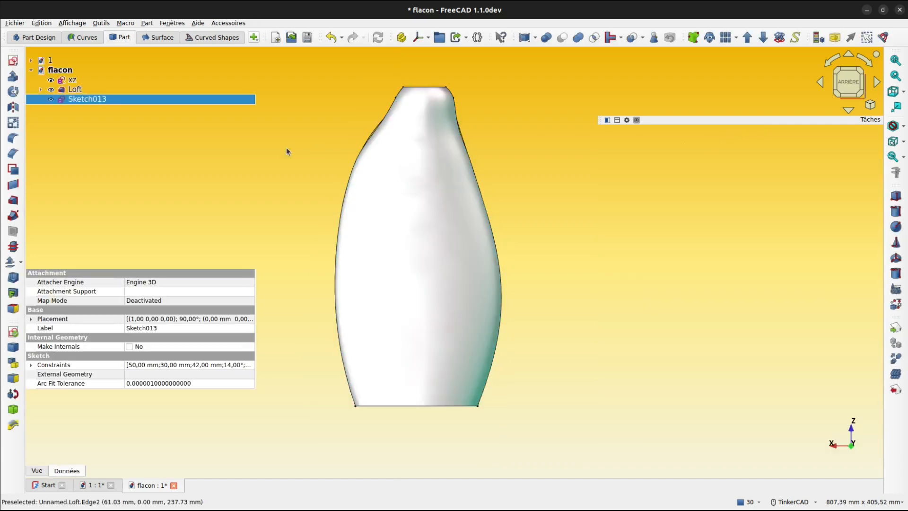
Step: Rename the new ellipse sketch as "ellipse ext"
click(95, 100)
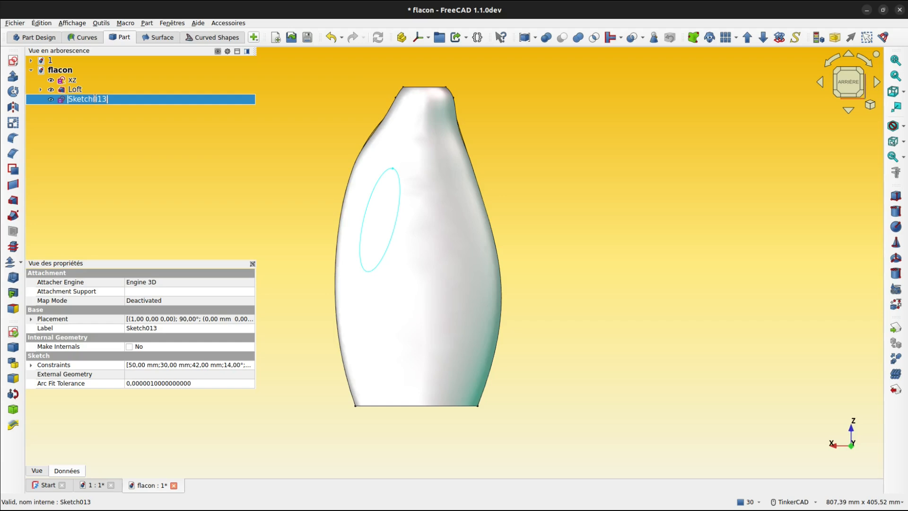
key(Return)
click(90, 98)
text(es)
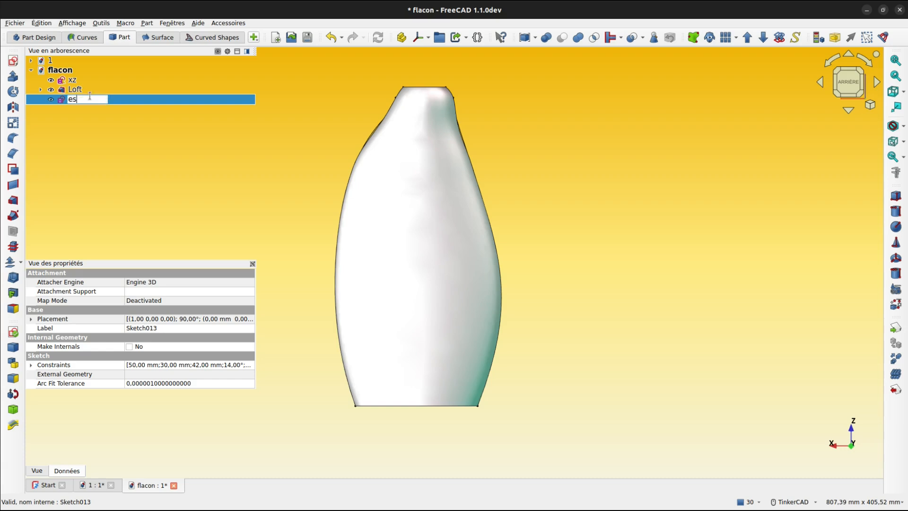
text(q)
key(BackSpace)
key(BackSpace)
key(BackSpace)
text(ellipse ext)
key(Return)
Step: Switch the model's display style to wireframe to show the ellipse sketch inside the bottle surface
right_drag(544, 227, 641, 203)
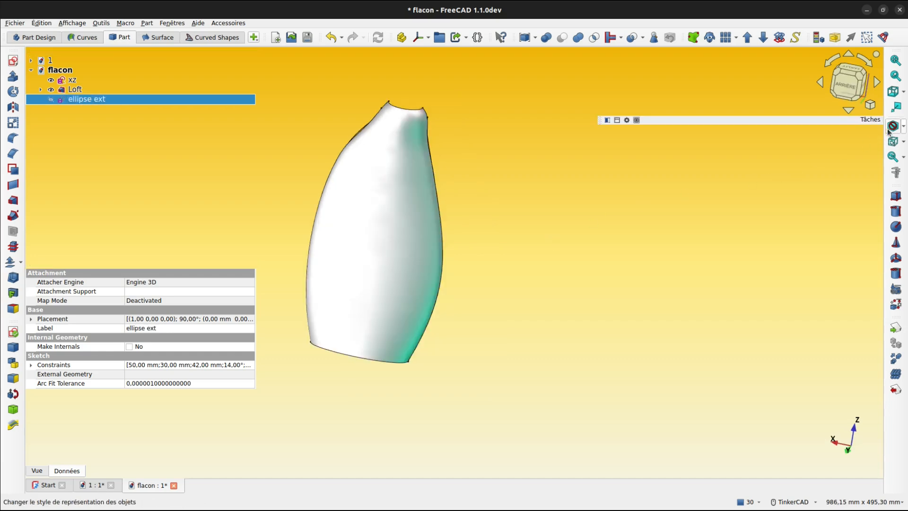
click(904, 128)
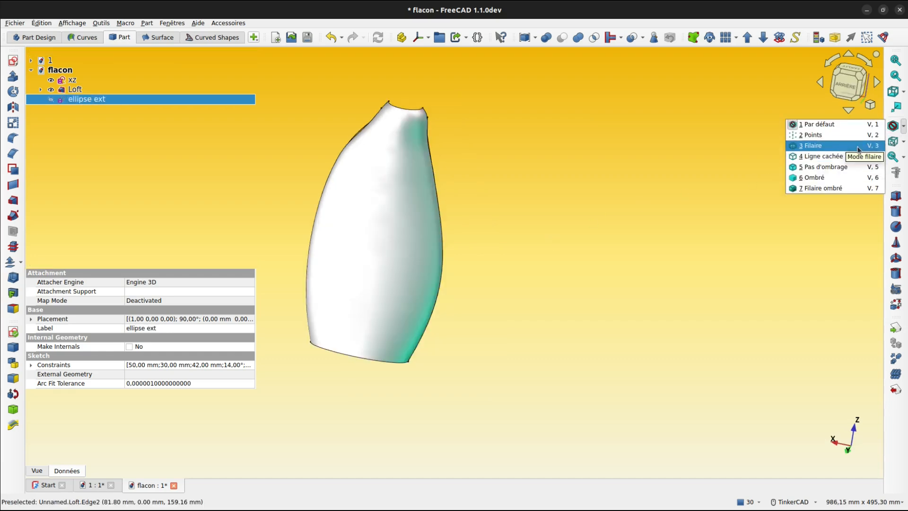
click(859, 150)
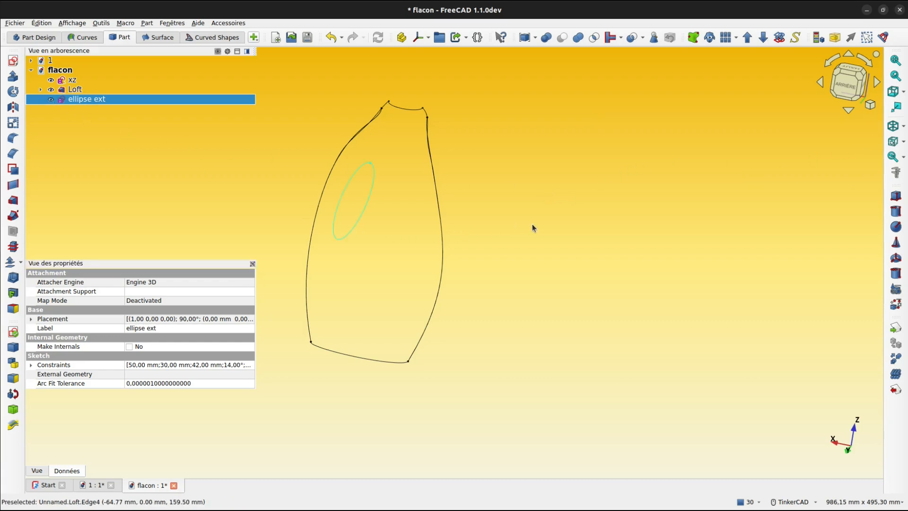
mouse_move(532, 224)
right_down()
mouse_move(355, 223)
mouse_move(325, 229)
mouse_move(331, 233)
right_up()
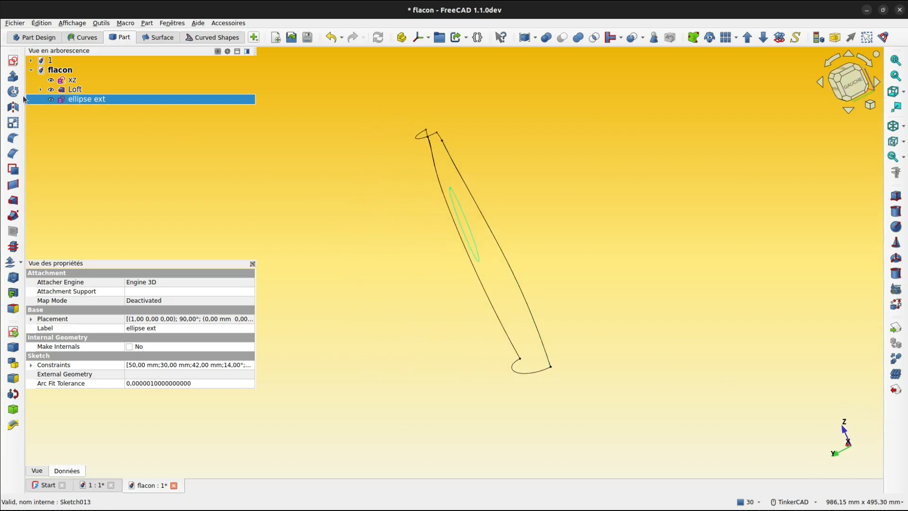
Step: Extrude the "ellipse ext" sketch 40 mm as a solid along the custom Y direction and restore the default display style
click(13, 77)
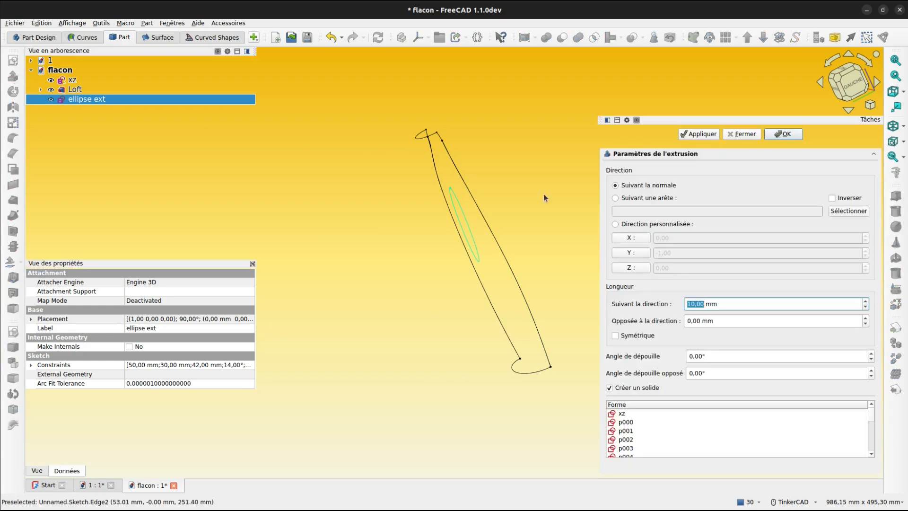
click(640, 251)
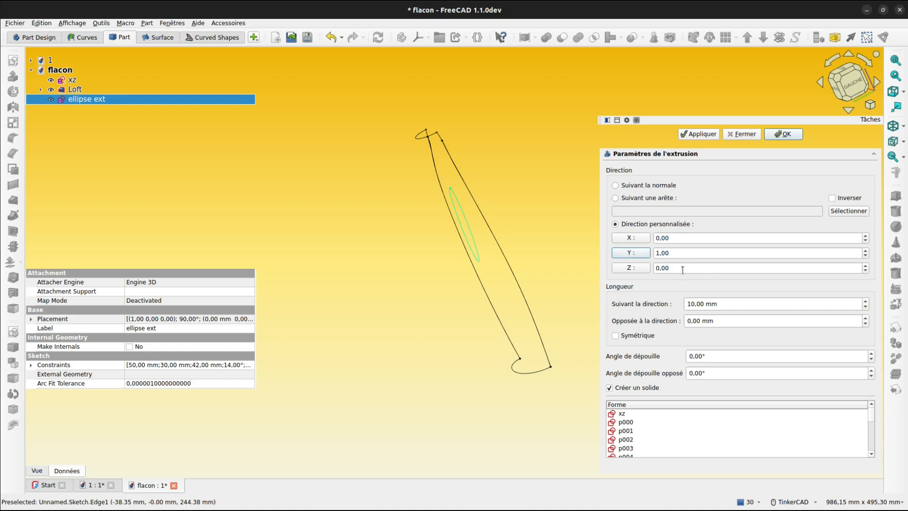
drag(691, 304, 683, 307)
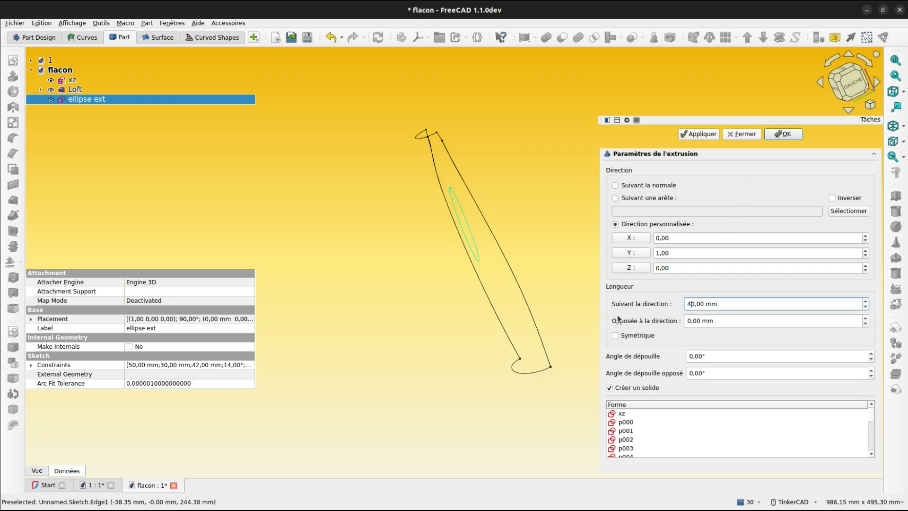
click(780, 135)
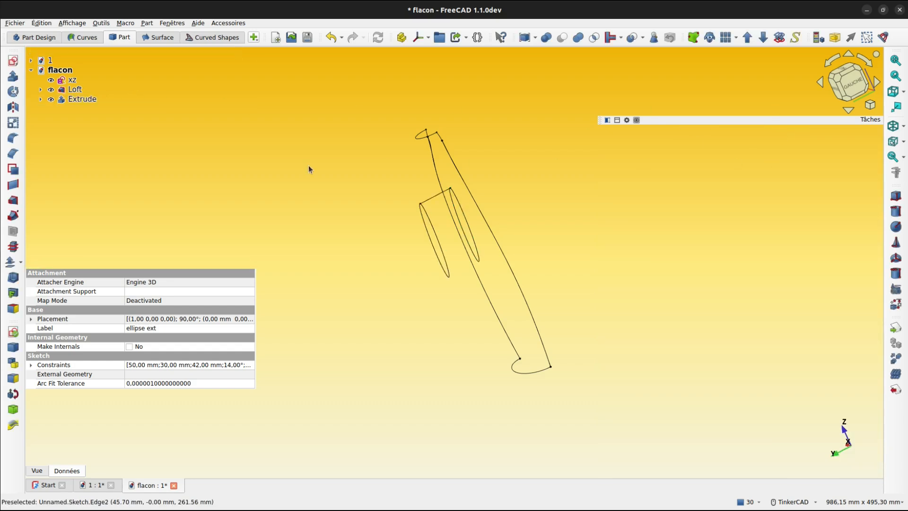
key(v)
key(1)
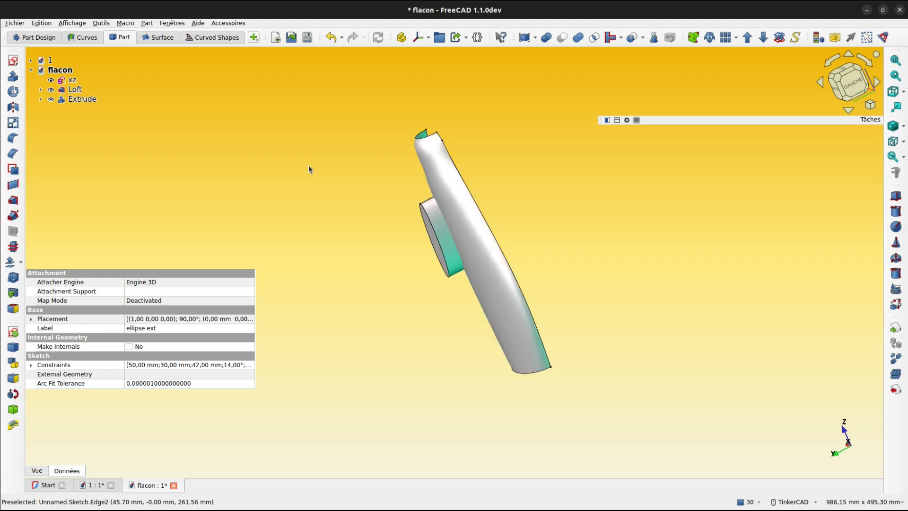
mouse_move(498, 183)
right_down()
mouse_move(526, 181)
mouse_move(473, 185)
right_up()
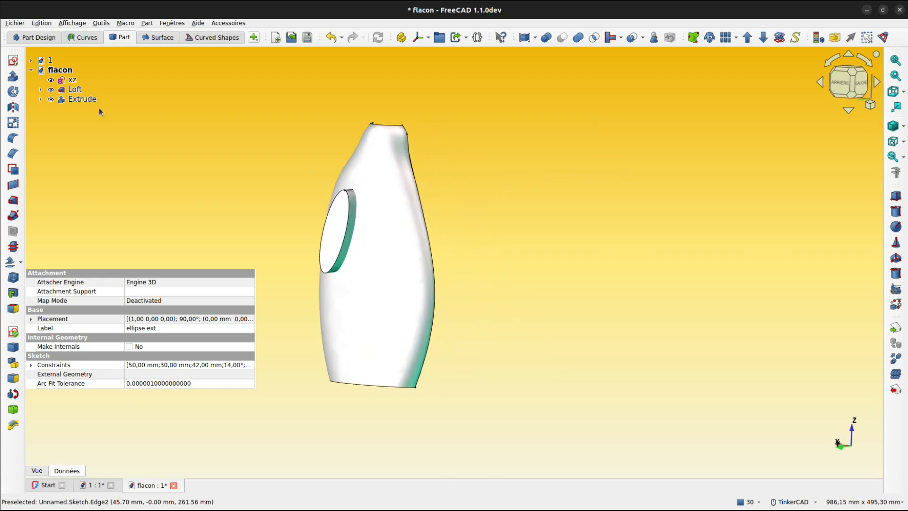
click(78, 91)
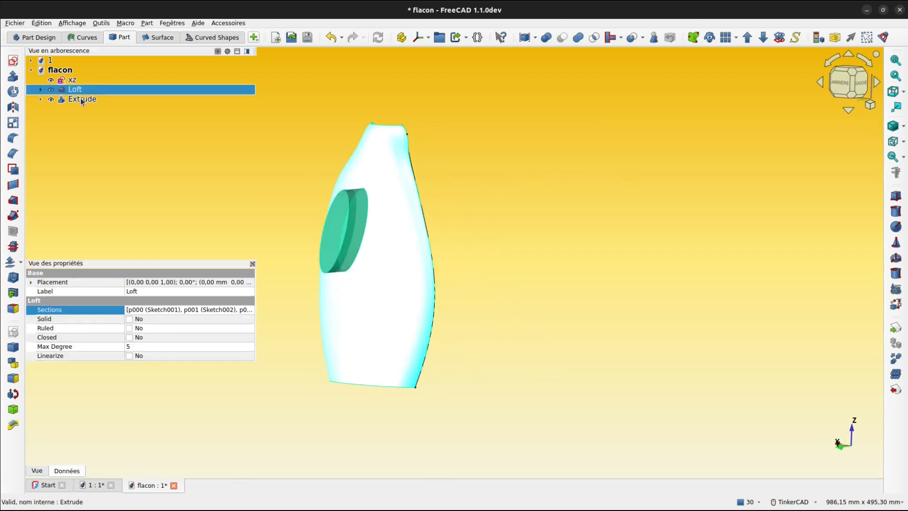
ctrl+click(83, 100)
click(400, 204)
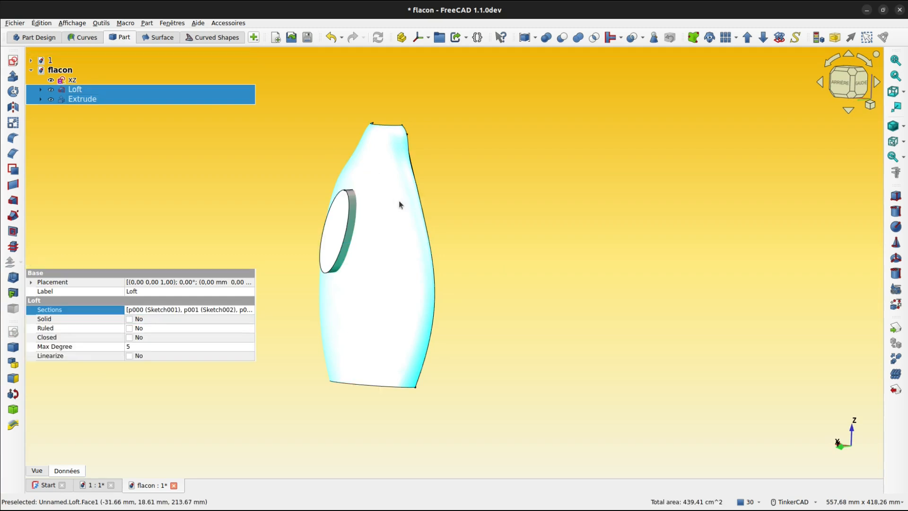
click(133, 111)
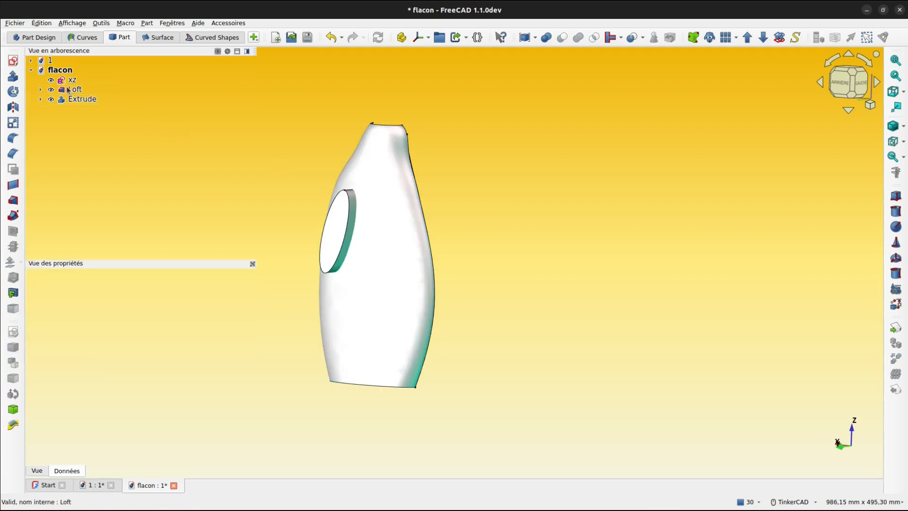
Step: Cut the elliptical extrusion out of the lofted bottle surface with a Boolean Cut
click(73, 90)
ctrl+click(94, 100)
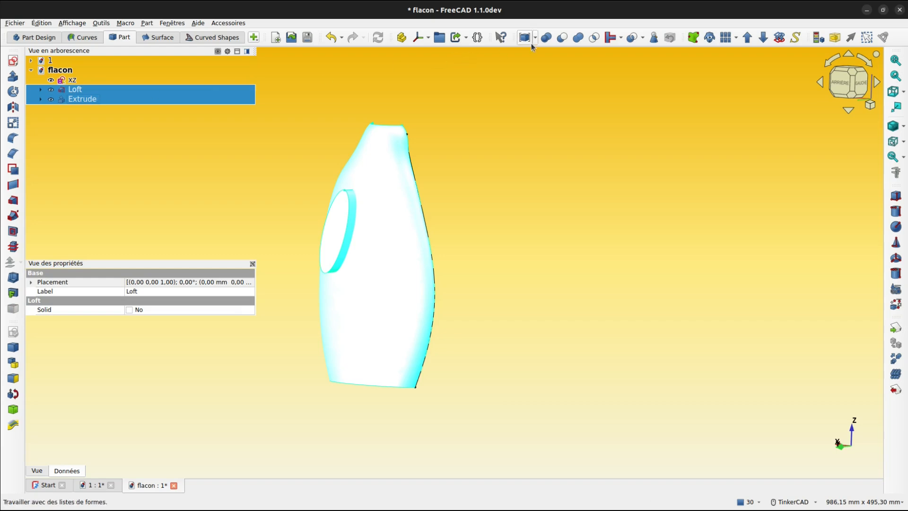
click(563, 37)
right_drag(402, 189, 509, 228)
scroll(509, 228, up, 5)
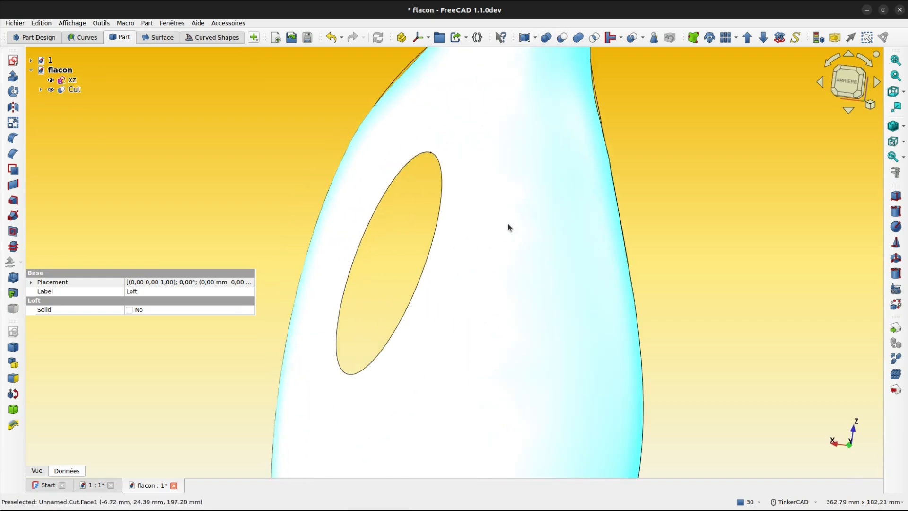
scroll(510, 227, down, 2)
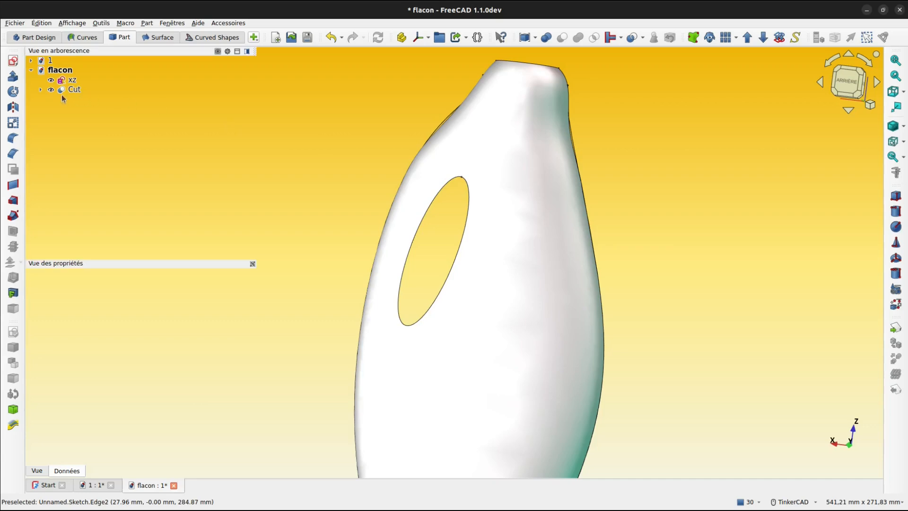
Step: Duplicate the "ellipse ext" sketch nested under the cut's extrusion
click(42, 90)
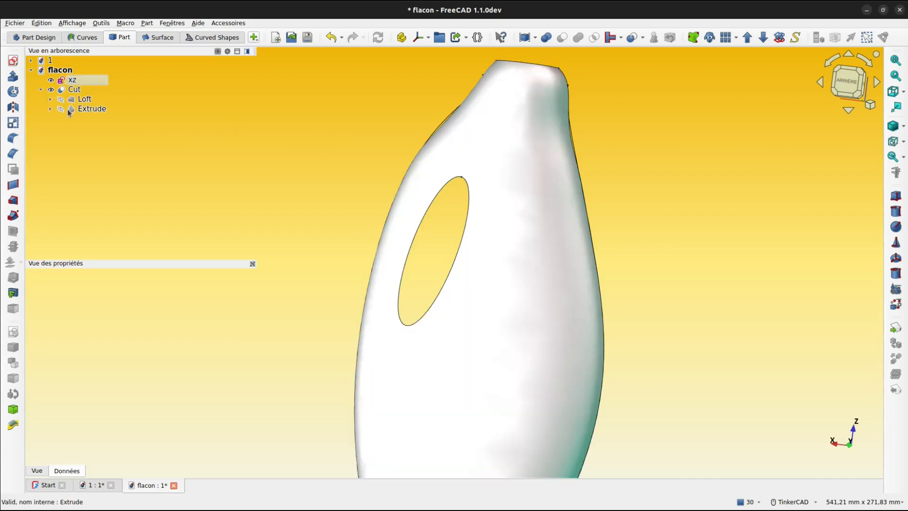
click(51, 109)
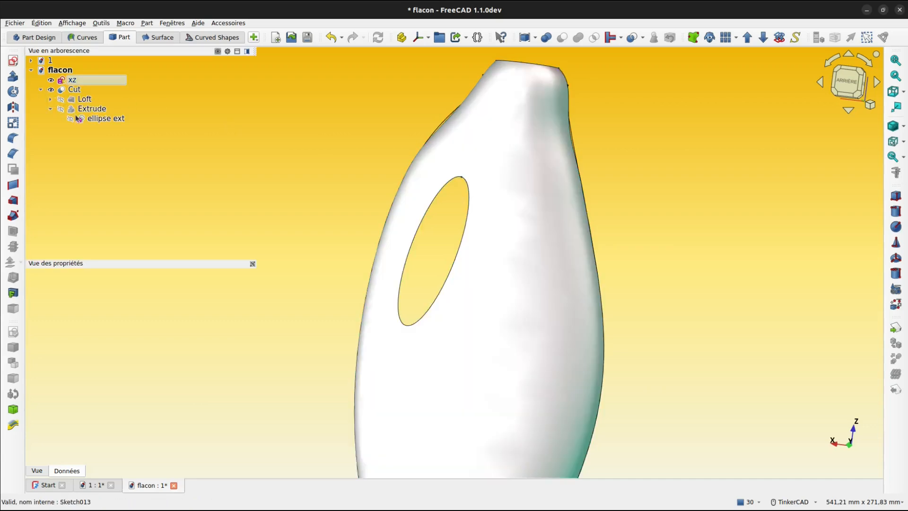
click(78, 120)
click(41, 23)
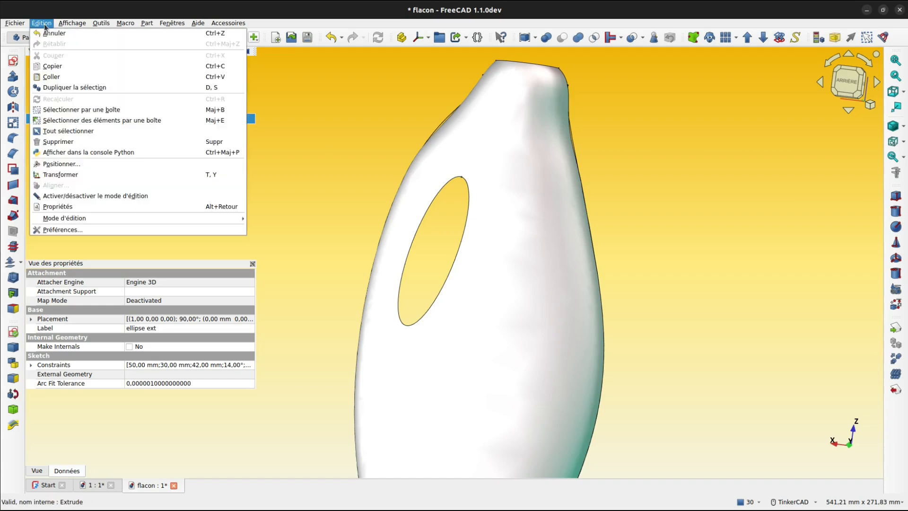
click(59, 87)
Step: Rename the duplicated sketch as "ellipse int"
click(88, 129)
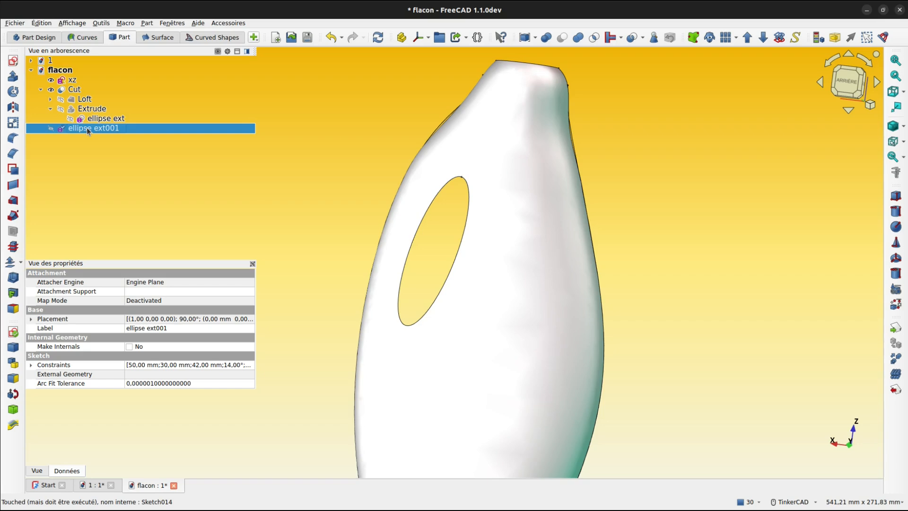
click(95, 129)
double_click(97, 129)
text(in)
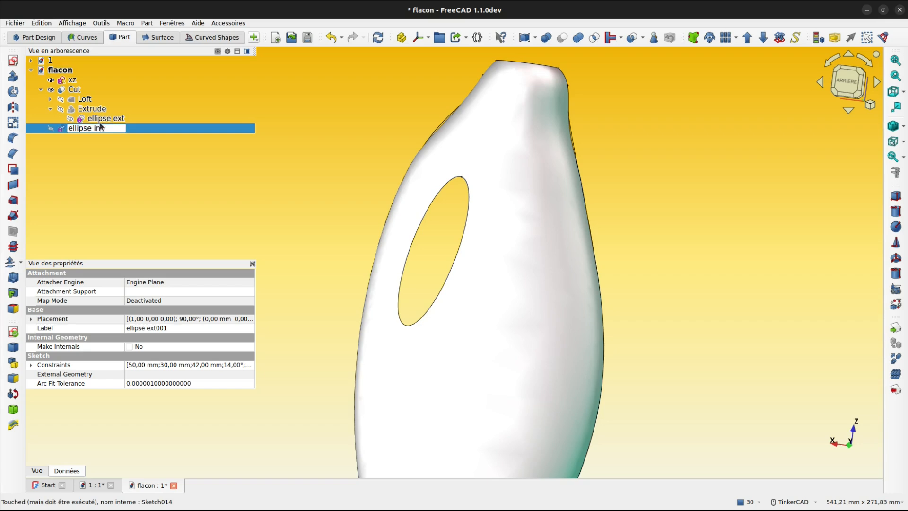
text(t)
key(Return)
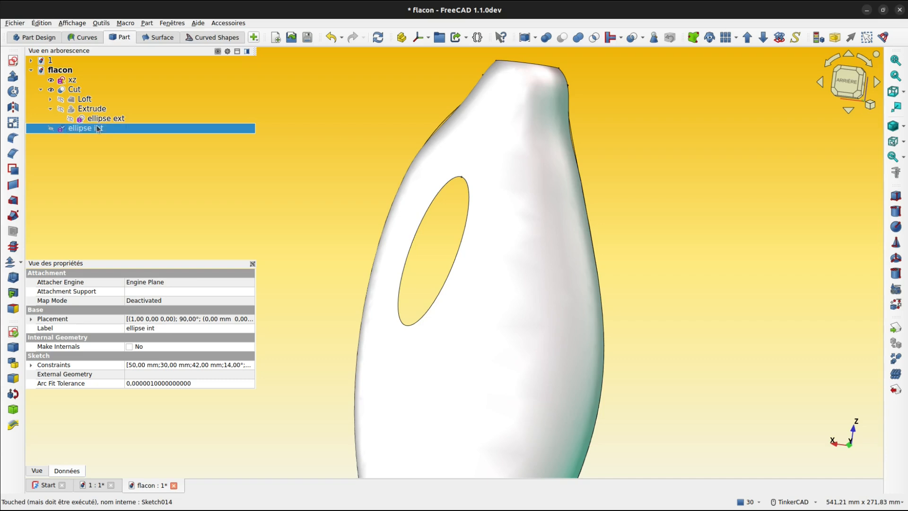
Step: Open the "ellipse int" sketch for editing and convert its ellipse to construction geometry
click(51, 128)
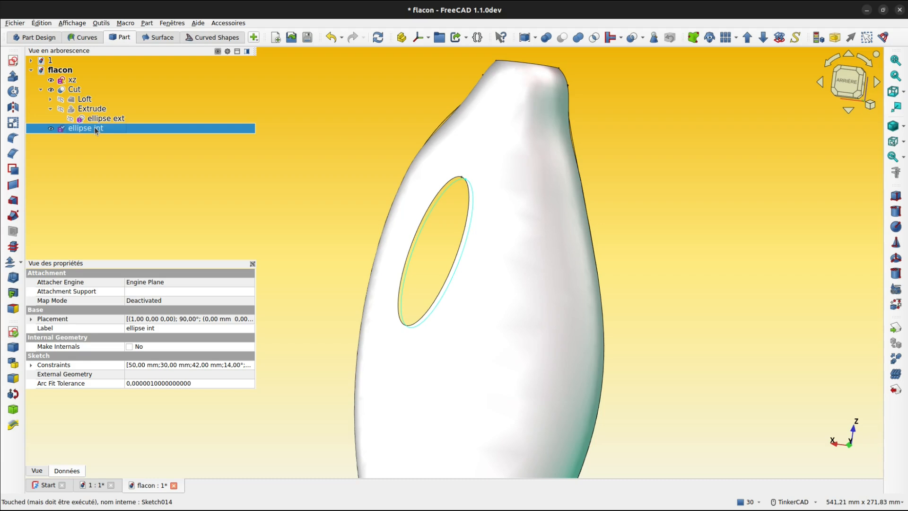
double_click(96, 129)
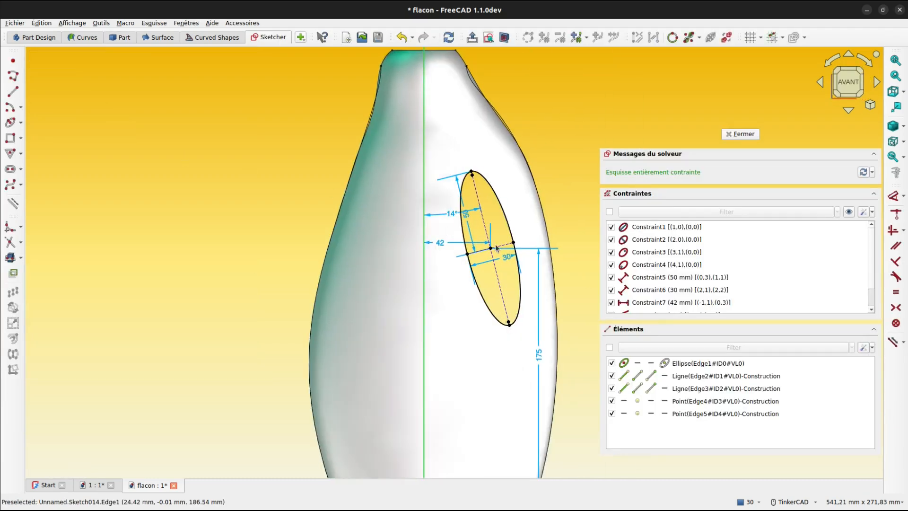
scroll(491, 250, up, 3)
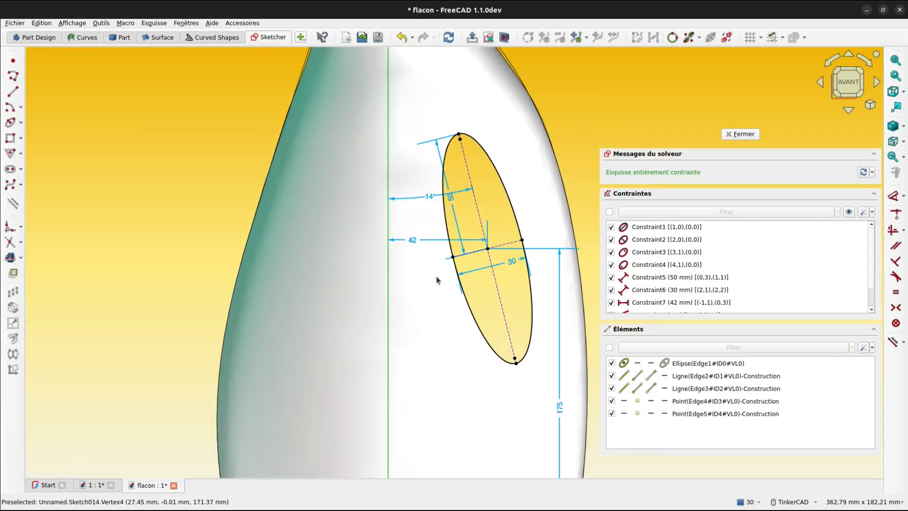
click(449, 228)
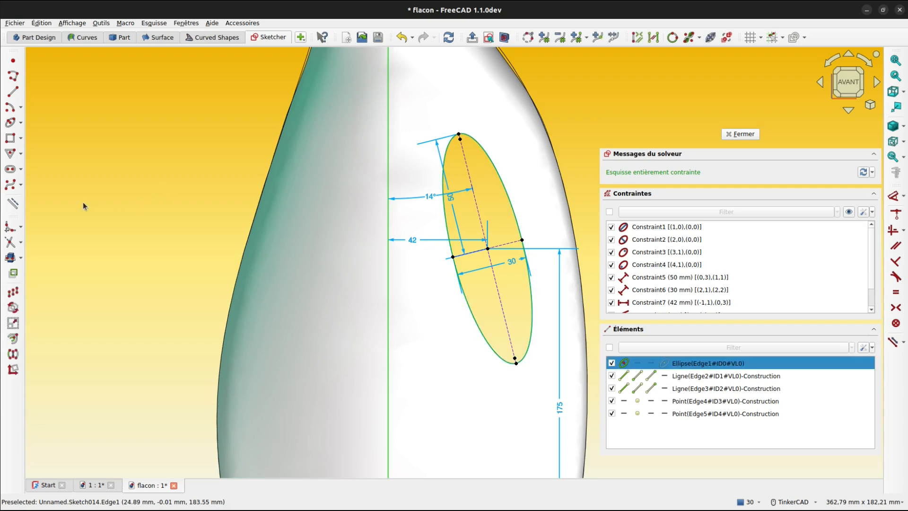
click(14, 204)
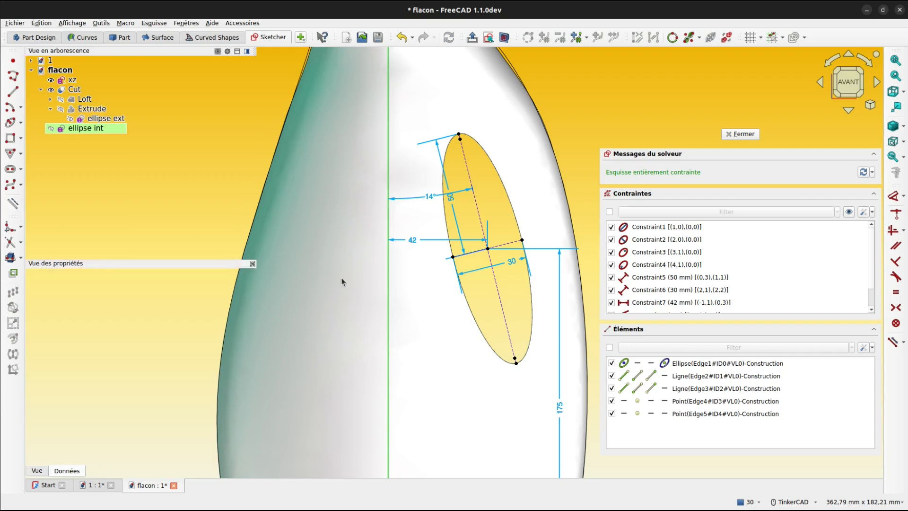
Step: Draw a centre ellipse centred on the construction ellipse's minor axis, with a 43 mm major radius along its tilt and a 12 mm minor radius
middle_drag(455, 299, 401, 269)
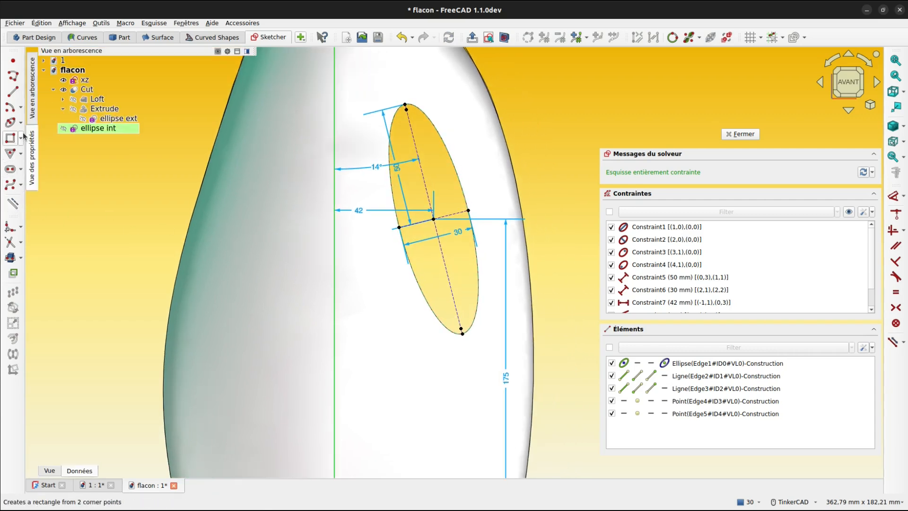
click(11, 122)
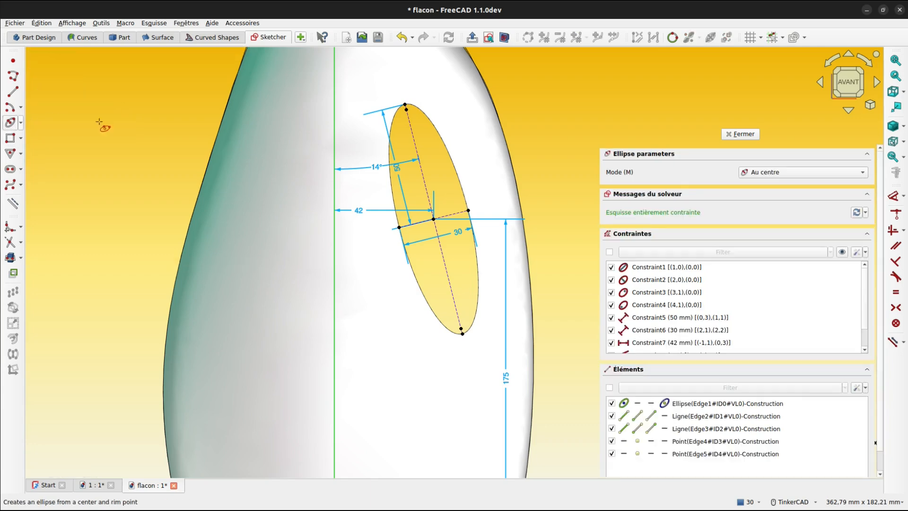
scroll(442, 220, up, 1)
scroll(442, 220, up, 2)
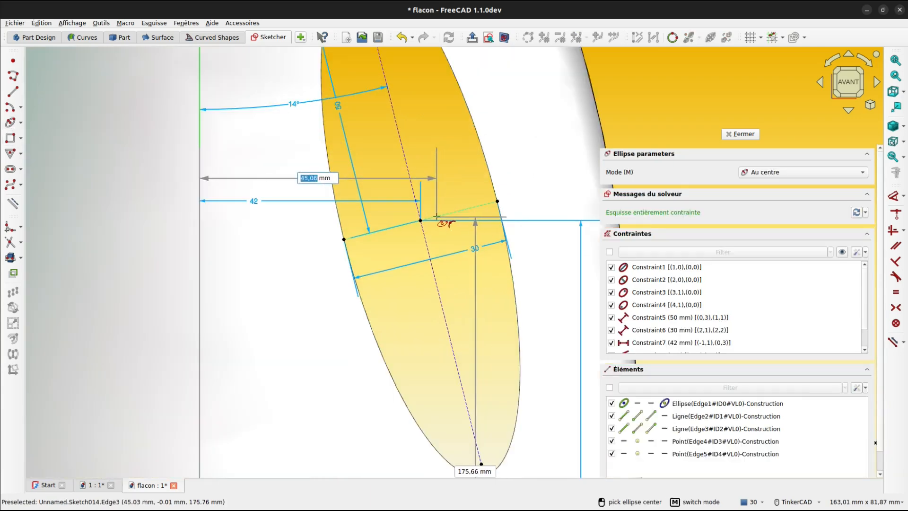
click(437, 217)
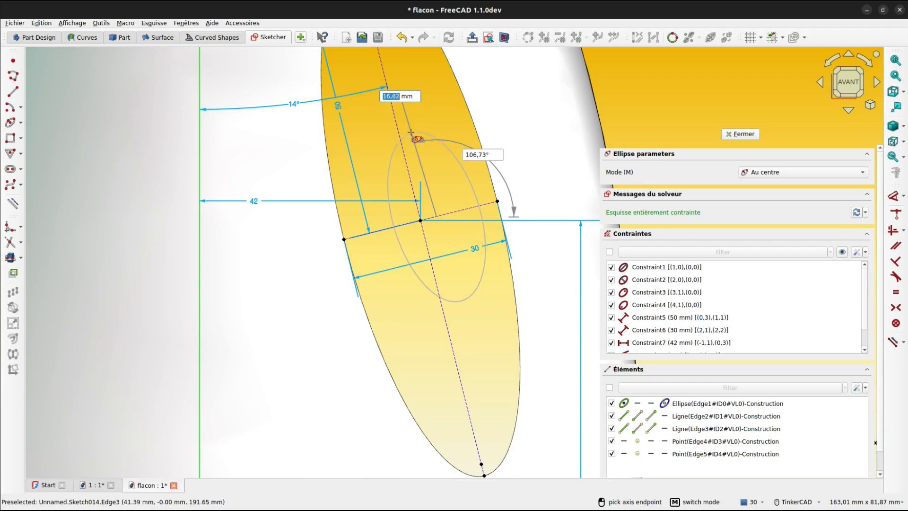
scroll(406, 130, up, 1)
scroll(406, 130, down, 2)
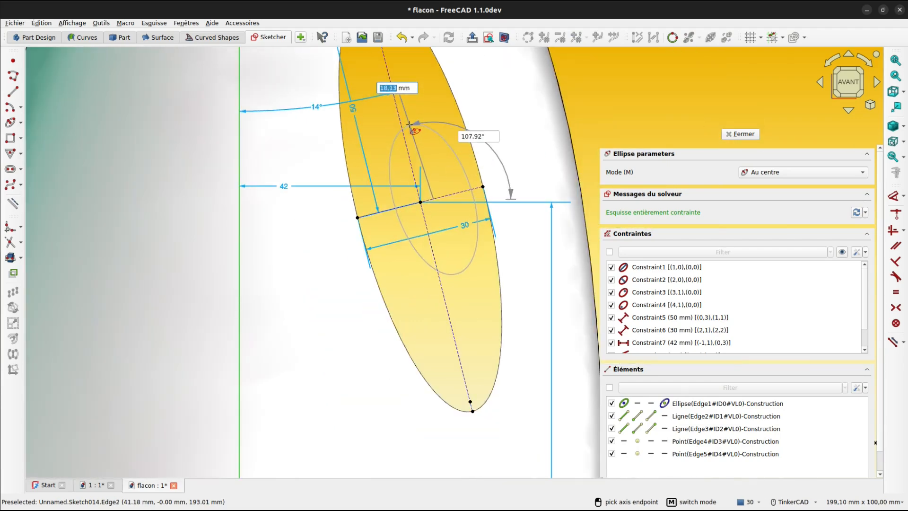
scroll(410, 124, down, 1)
scroll(410, 124, down, 1)
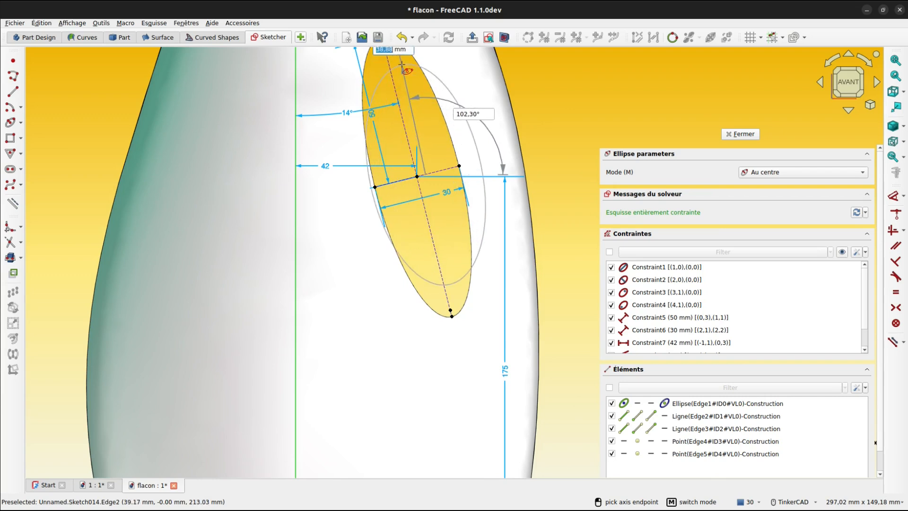
middle_drag(395, 50, 399, 101)
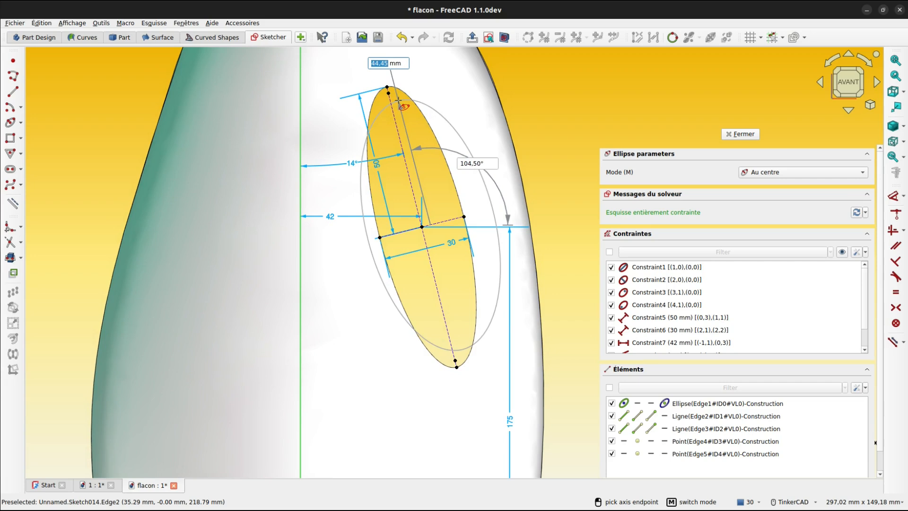
text(43)
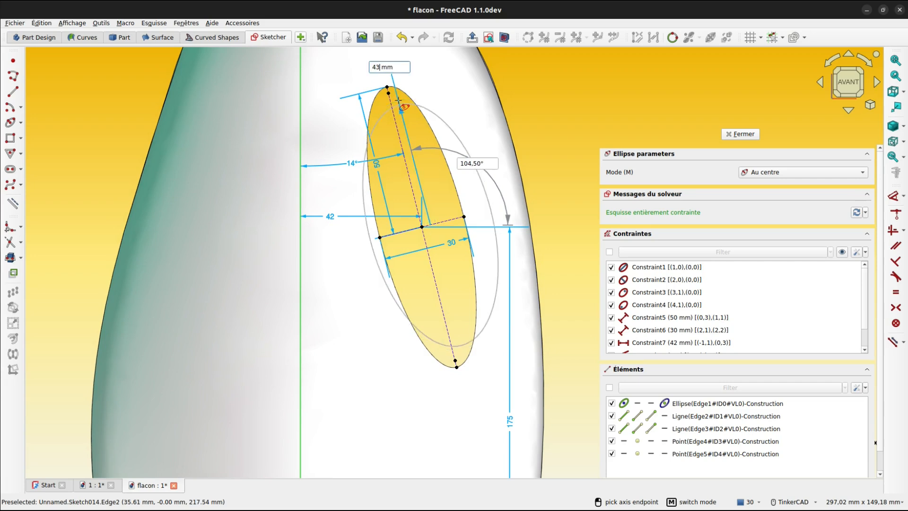
key(Tab)
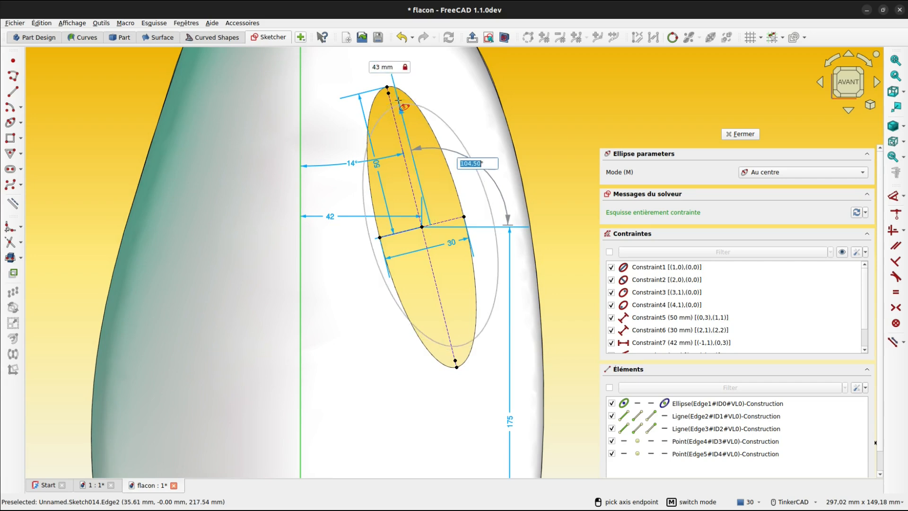
click(402, 100)
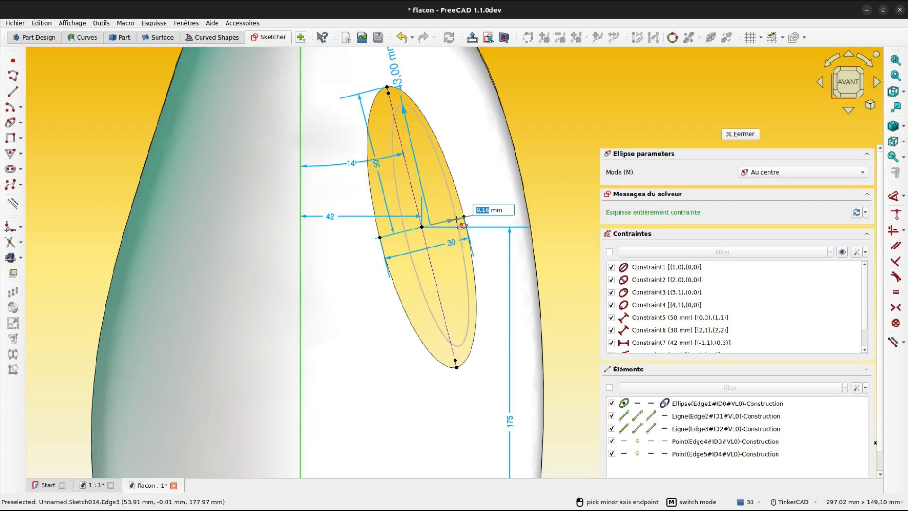
text(12)
key(Return)
Step: Constrain the new inner ellipse's major axis parallel to the construction ellipse's major axis
scroll(457, 222, up, 3)
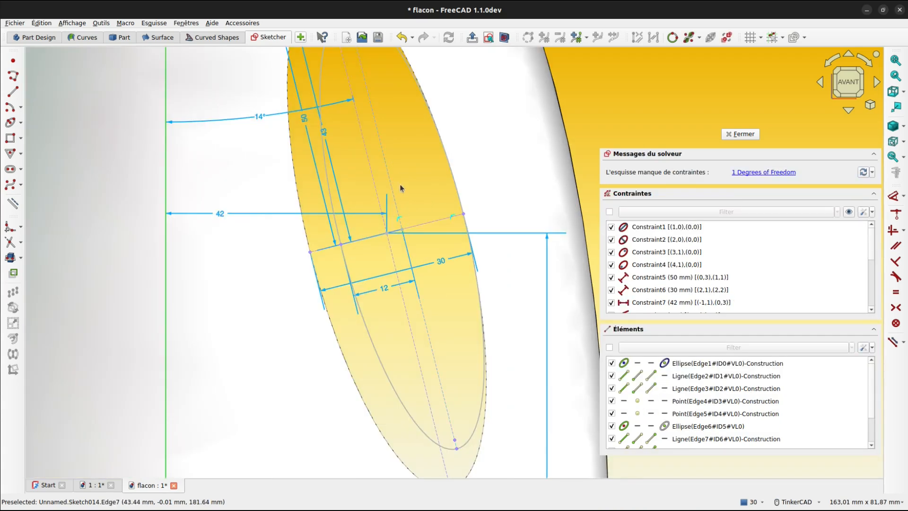
key(p)
click(384, 160)
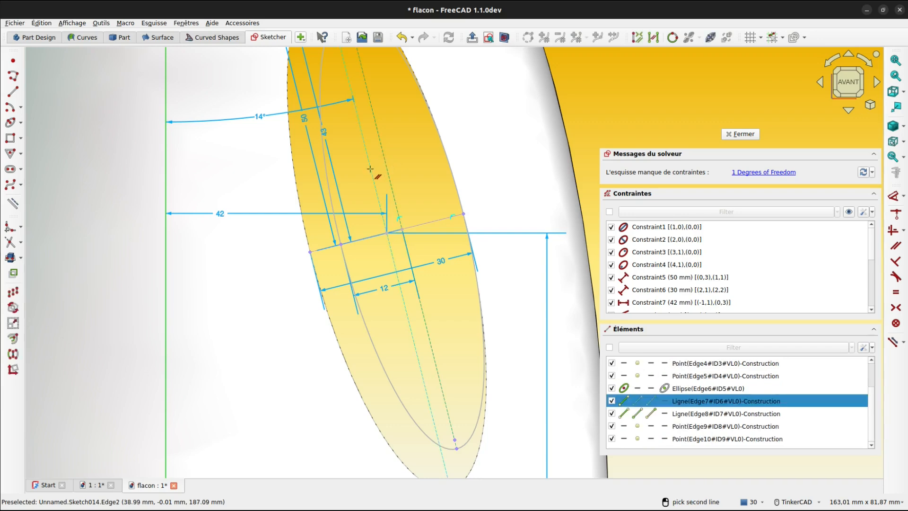
click(374, 173)
scroll(442, 165, down, 2)
scroll(442, 165, down, 1)
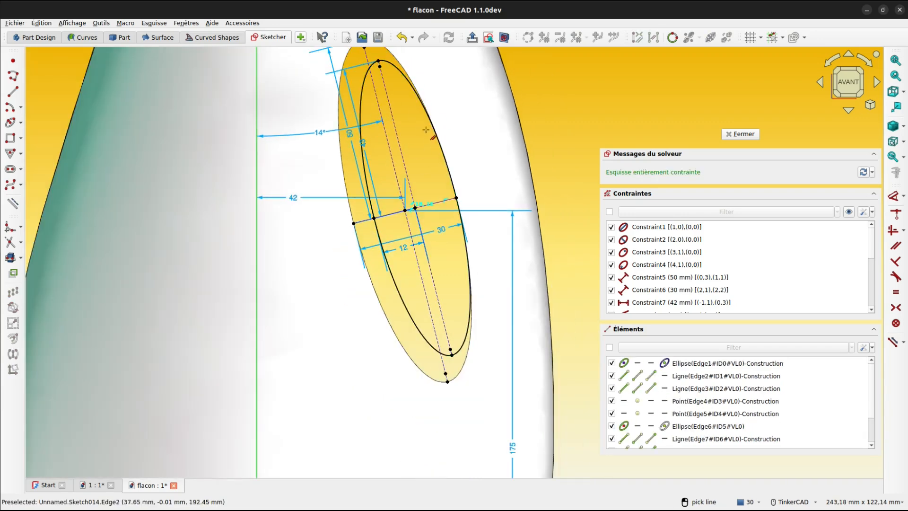
scroll(450, 158, down, 1)
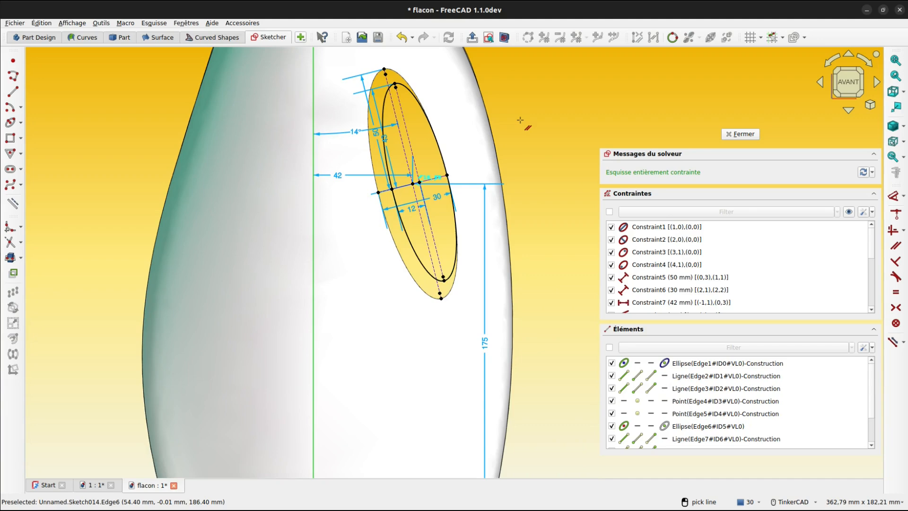
Step: Delete the two automatic point-on-object constraints tying the inner ellipse to the construction ellipse's minor axis and its endpoint
scroll(435, 163, up, 2)
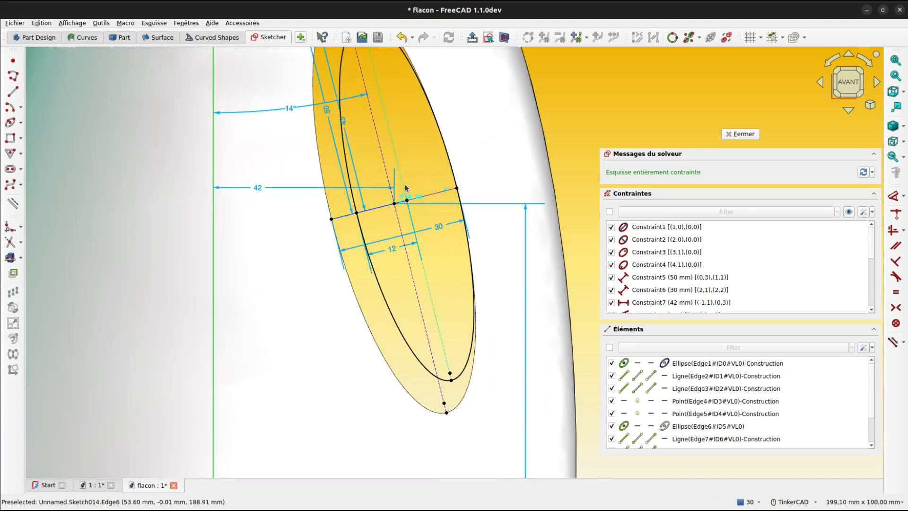
scroll(409, 202, up, 2)
scroll(408, 199, up, 2)
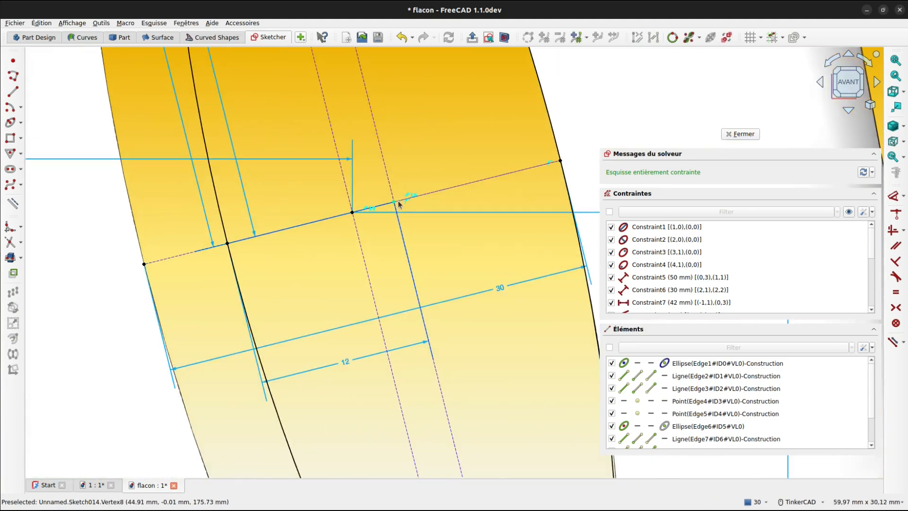
click(550, 165)
scroll(547, 164, up, 2)
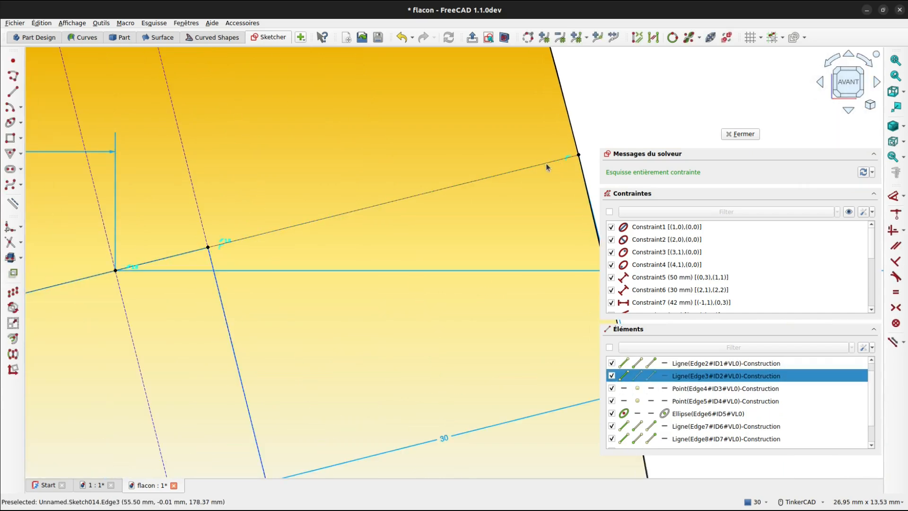
scroll(567, 159, up, 2)
scroll(738, 265, down, 4)
click(616, 279)
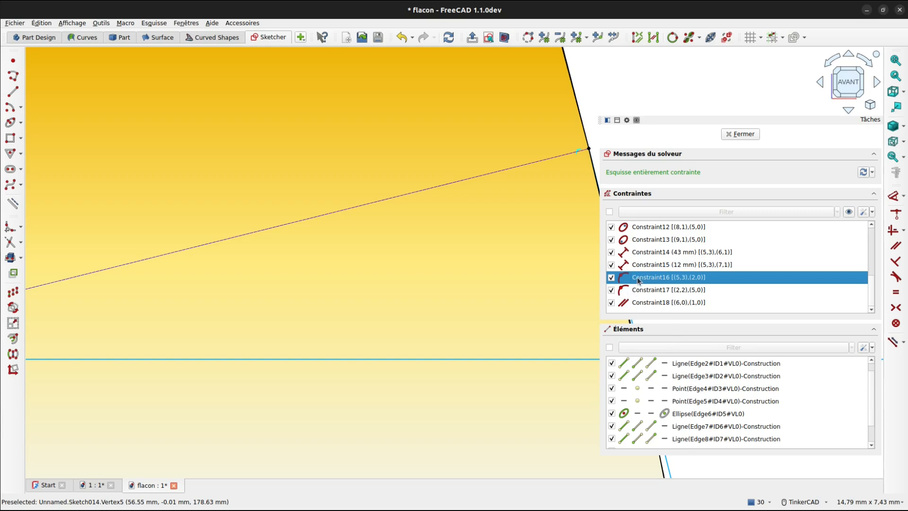
key(Delete)
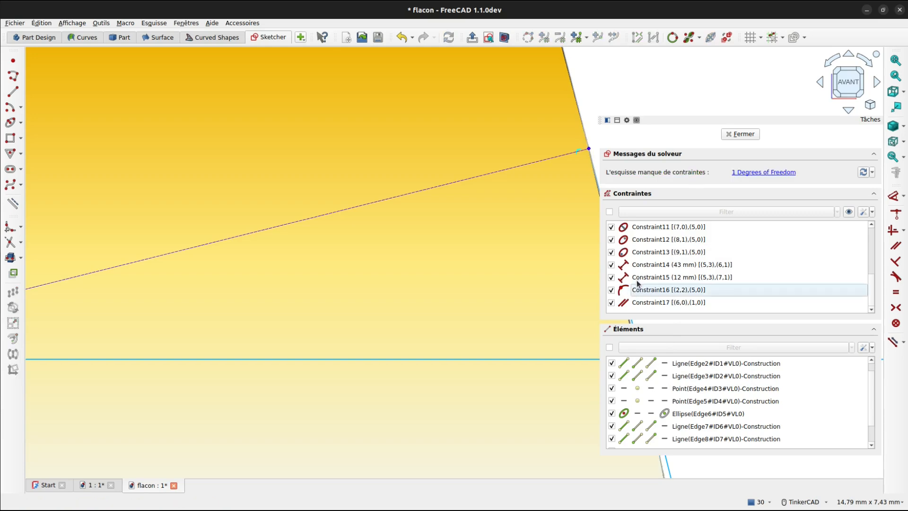
click(632, 289)
key(Delete)
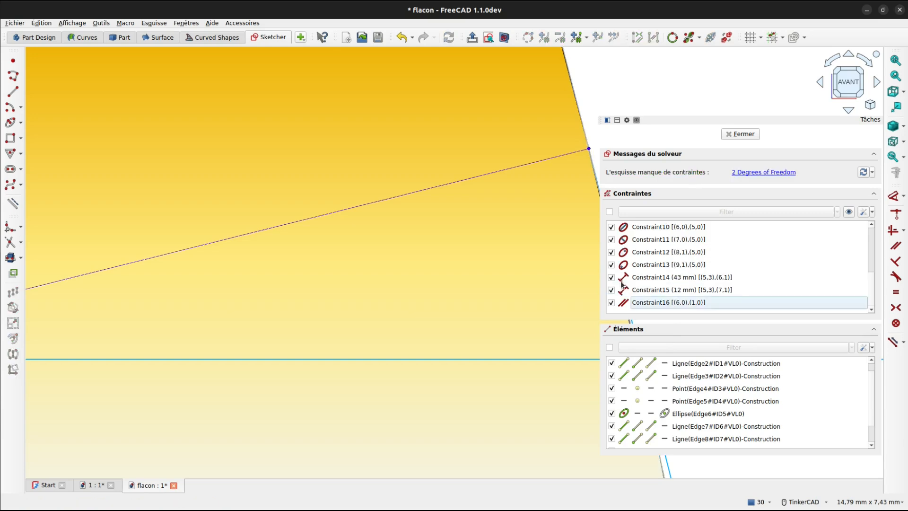
Step: Move the inner ellipse's centre off the construction minor axis, and constrain that centre onto the axis with a coincident constraint
scroll(521, 245, down, 6)
click(444, 307)
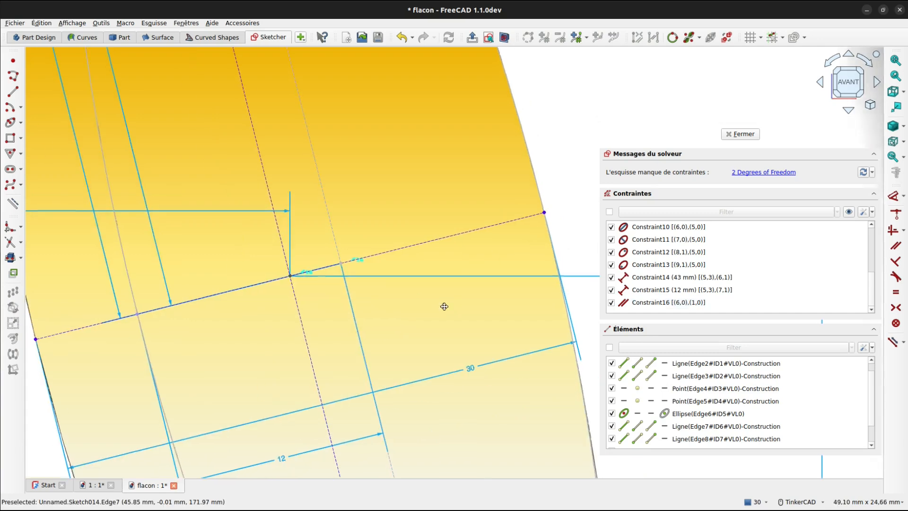
middle_drag(444, 306, 524, 267)
mouse_move(421, 229)
mouse_down()
mouse_move(402, 163)
mouse_move(399, 209)
mouse_up()
scroll(411, 209, up, 3)
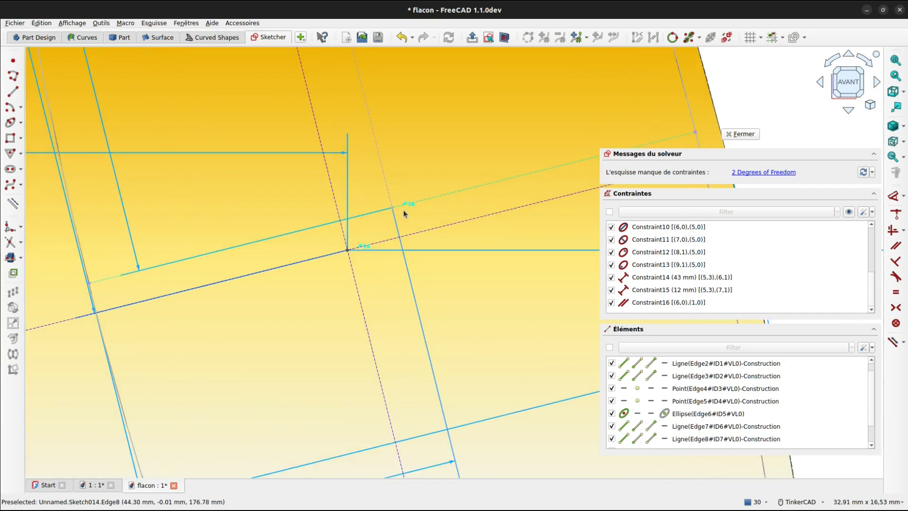
key(c)
click(392, 208)
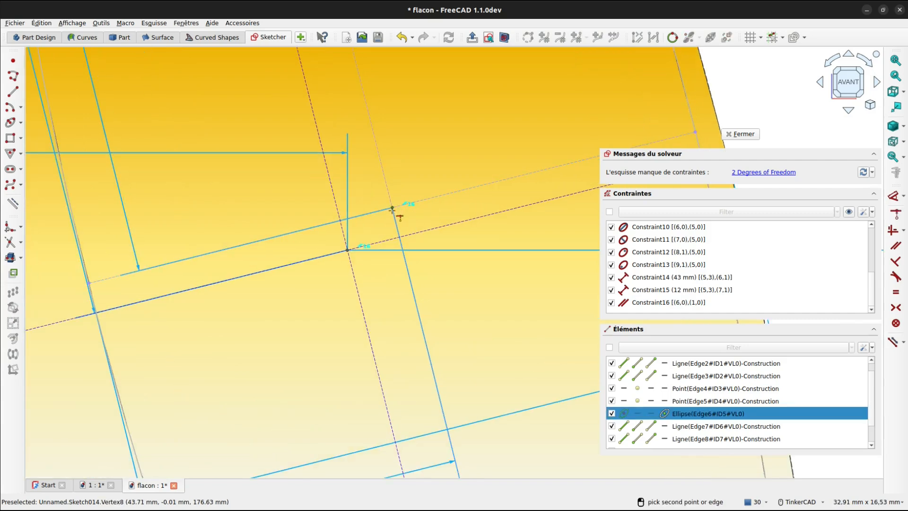
click(385, 240)
scroll(412, 220, down, 3)
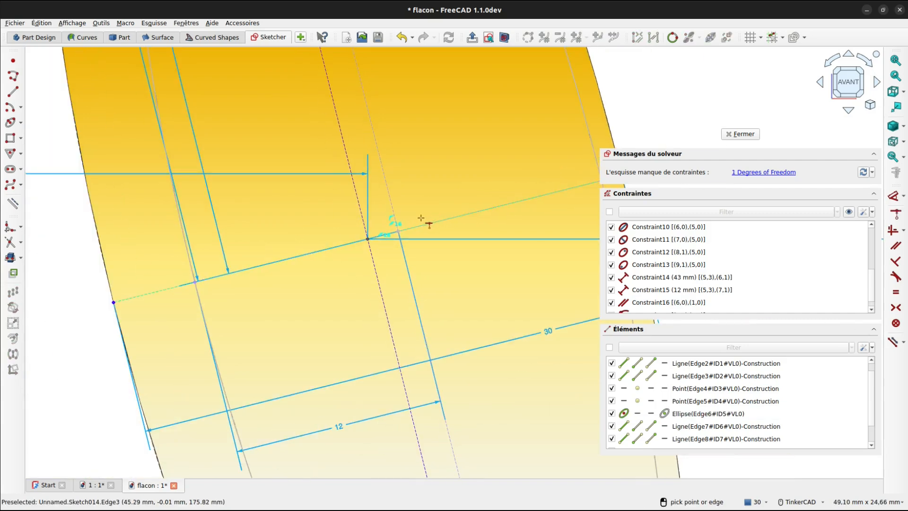
Step: Start a dimension between the centres of the inner ellipse and the construction ellipse
scroll(397, 220, up, 2)
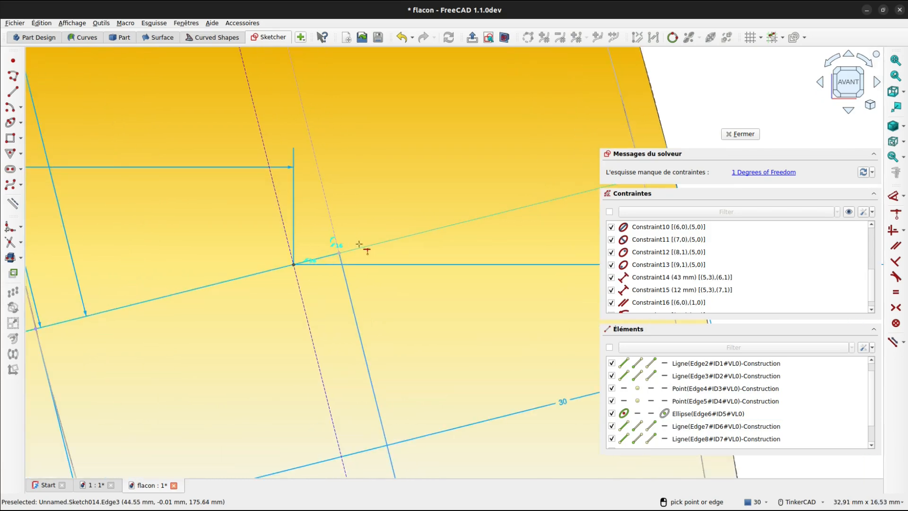
scroll(374, 265, up, 2)
scroll(377, 264, up, 2)
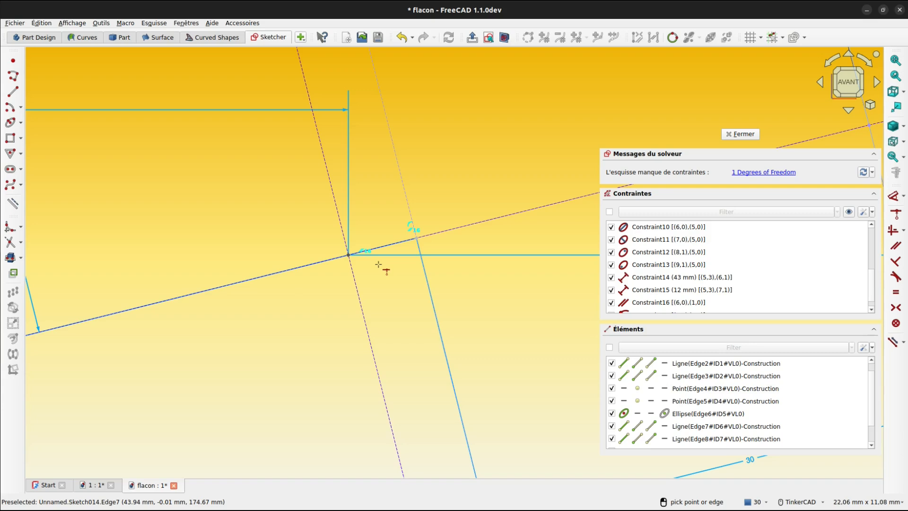
key(d)
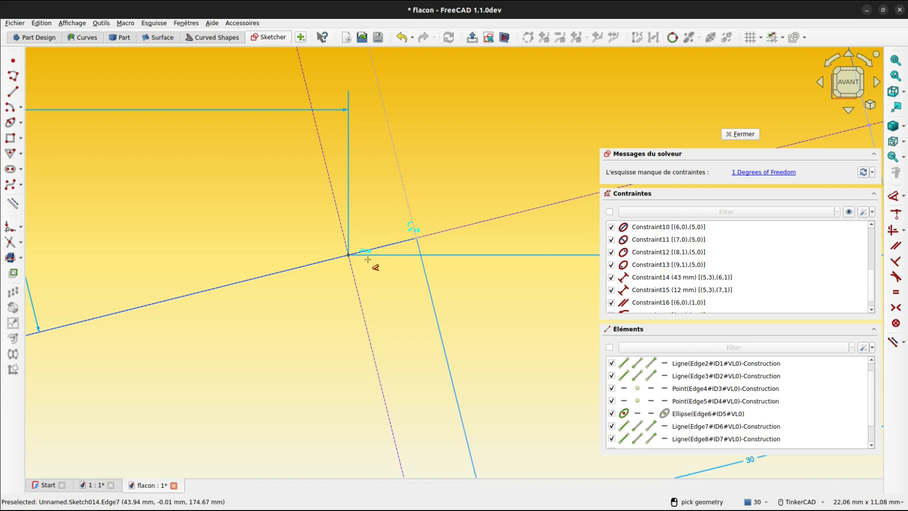
Step: Dimension the distance between the outer and inner ellipse centres as 1.9 mm and close the sketch
click(349, 256)
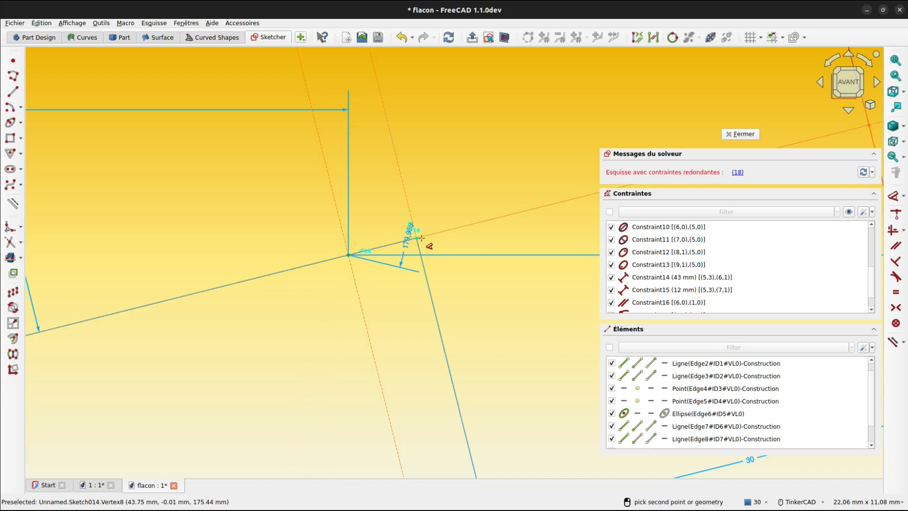
click(416, 239)
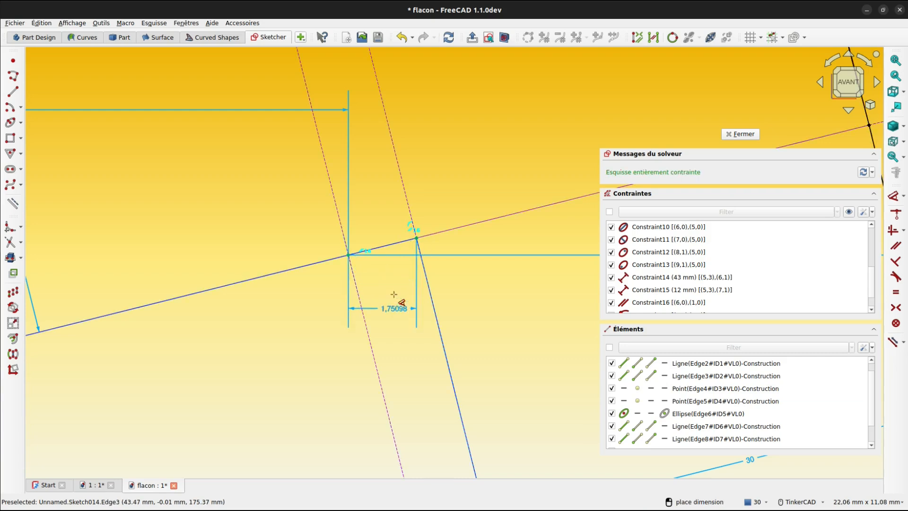
click(339, 147)
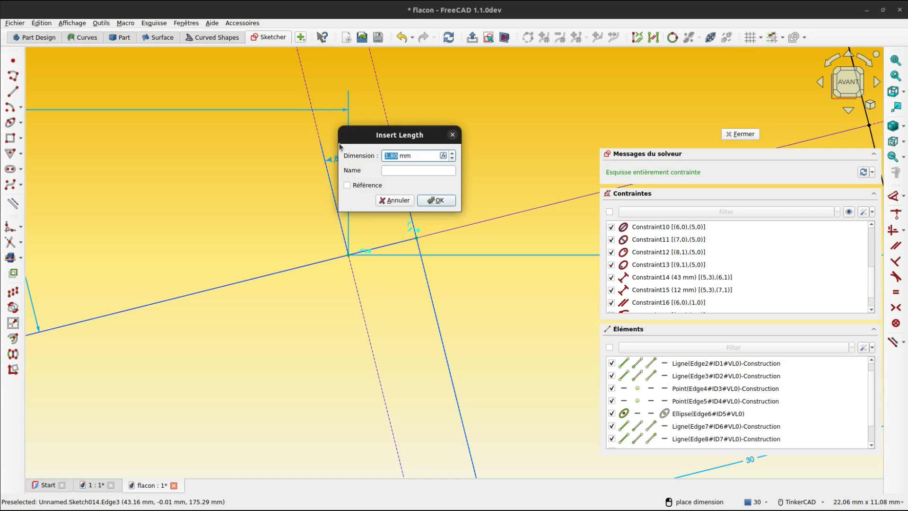
text(1,9)
key(Return)
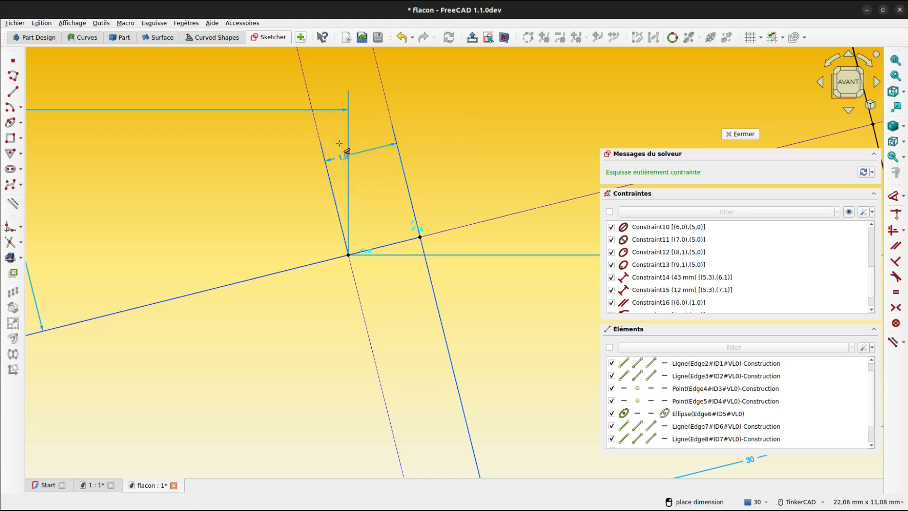
scroll(537, 222, down, 6)
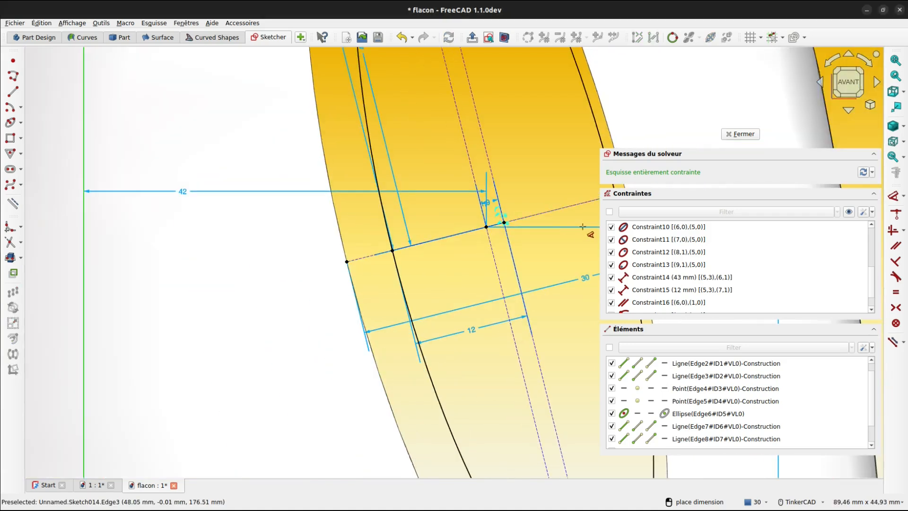
middle_drag(583, 227, 480, 237)
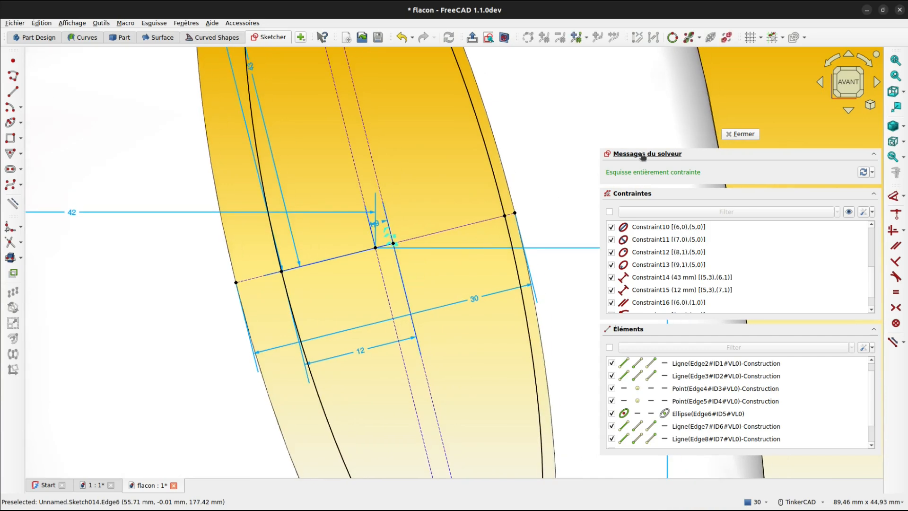
scroll(481, 163, down, 4)
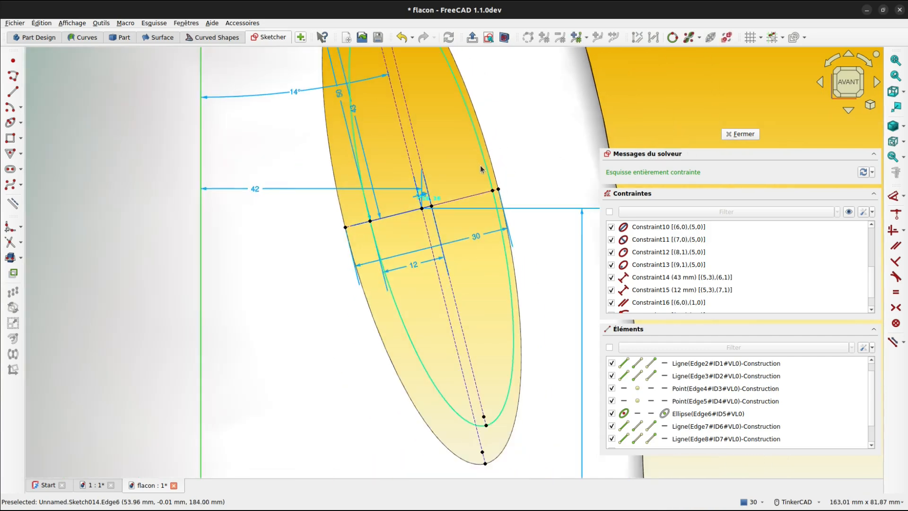
scroll(481, 169, down, 2)
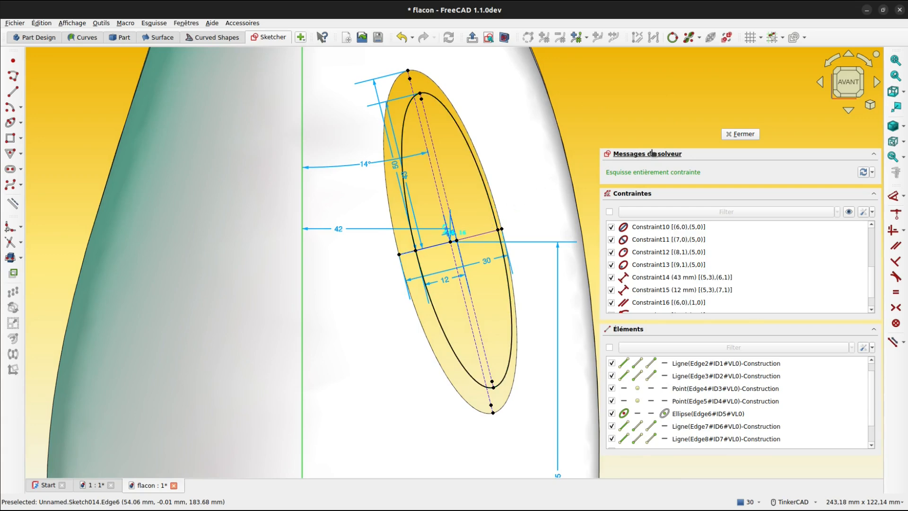
click(731, 134)
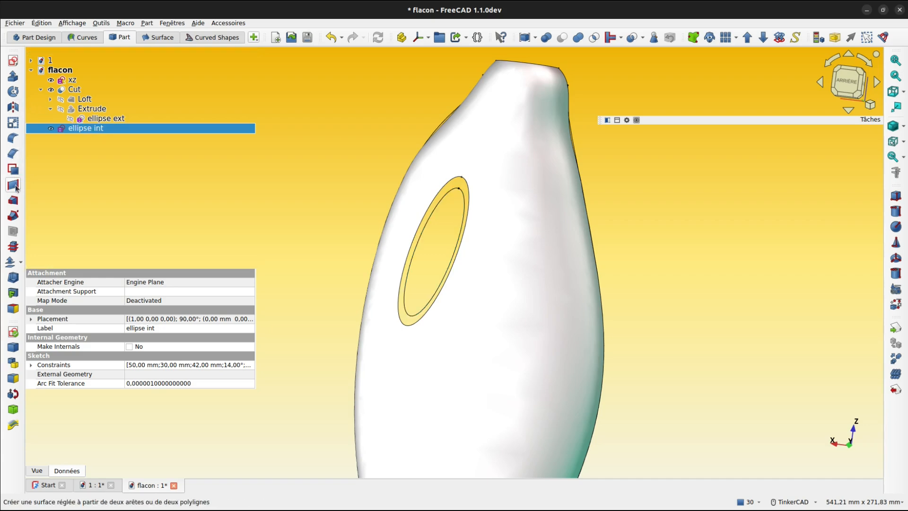
Step: Create an element copy of the elliptical opening's outer edge on the Cut body, and hide Cut
click(354, 213)
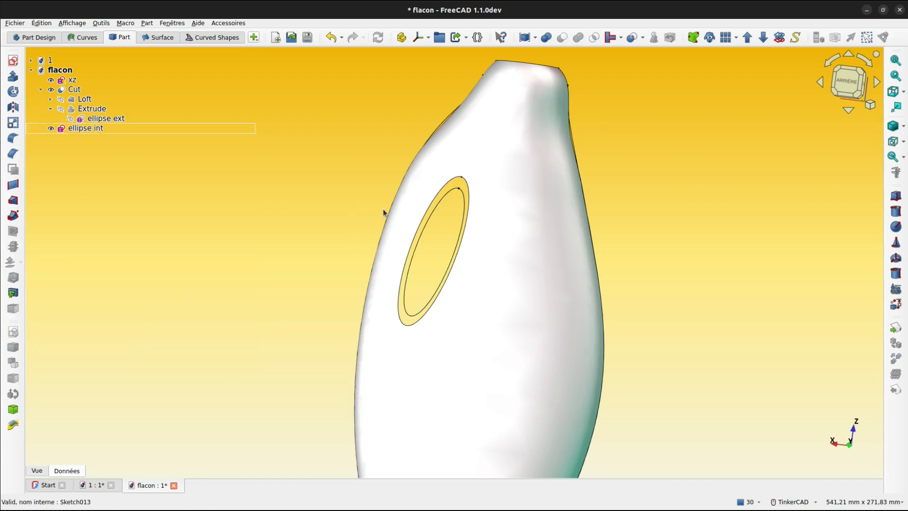
click(429, 205)
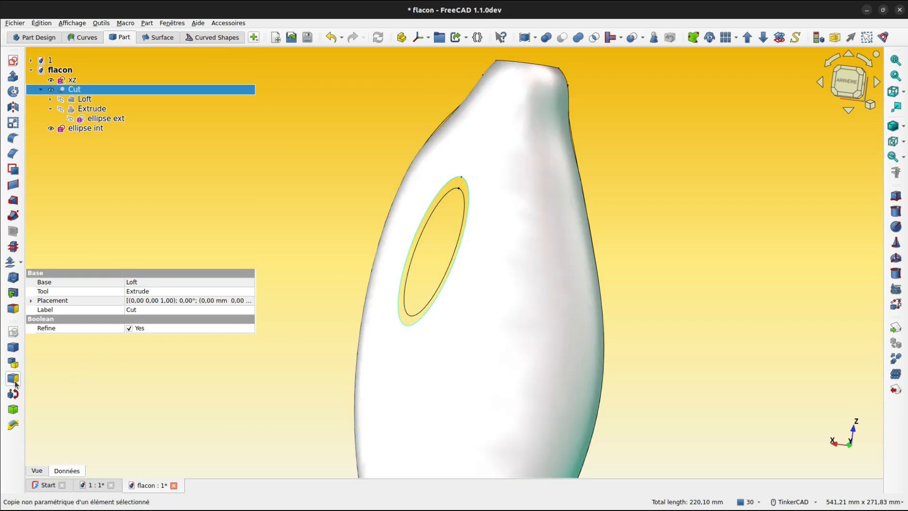
click(150, 22)
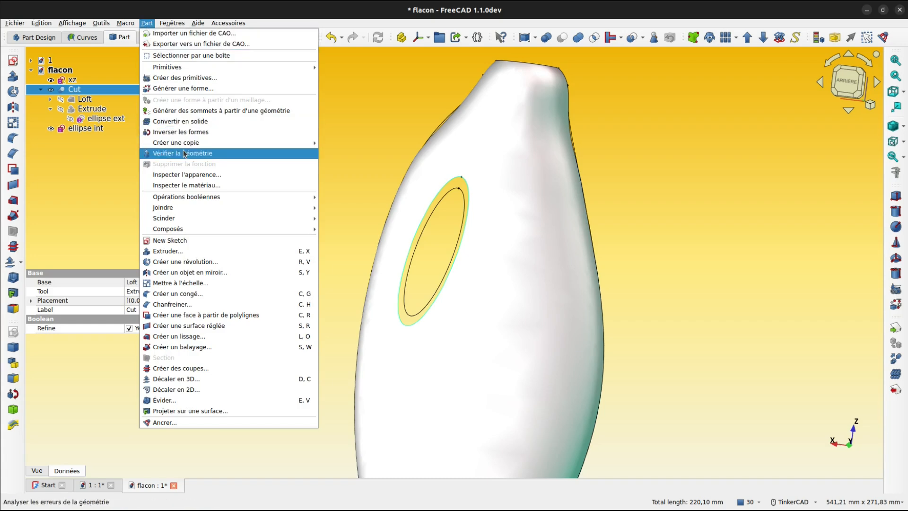
mouse_move(262, 143)
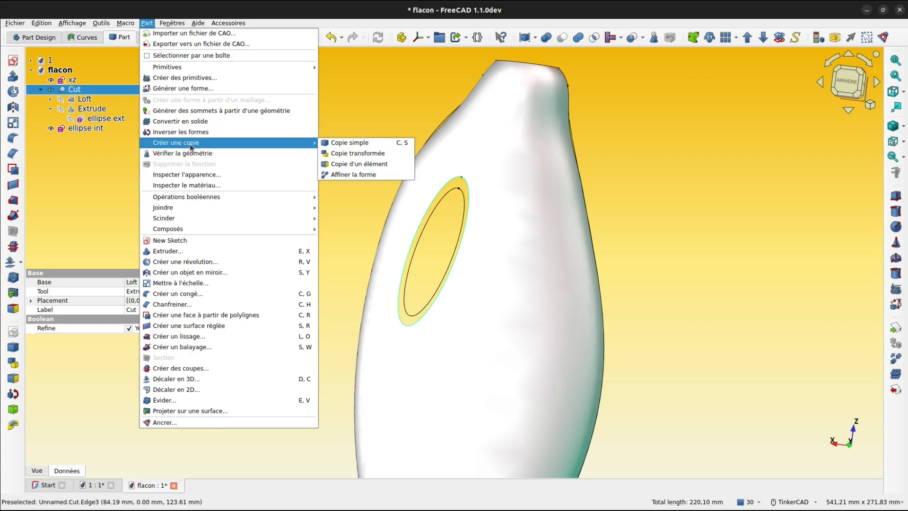
click(377, 165)
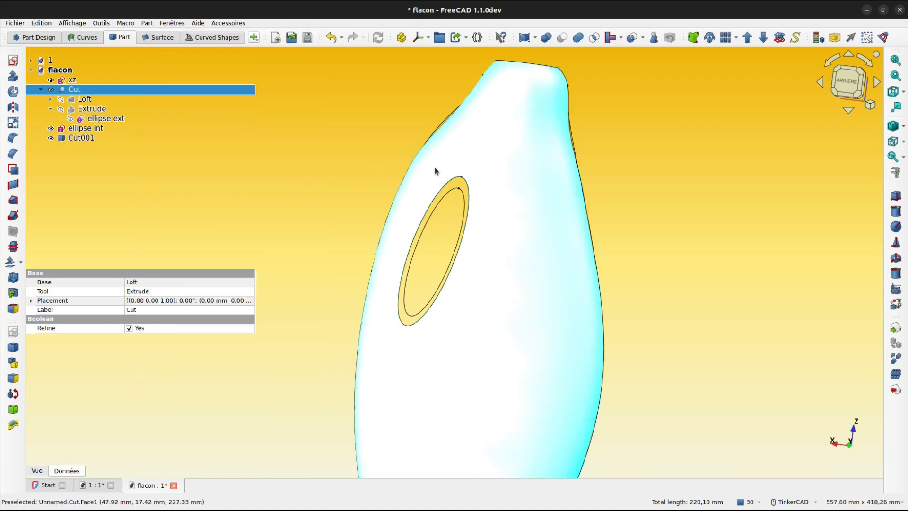
key(space)
Step: Identify the copied outer ellipse edge in the model and rename it "Ellipse ext"
click(441, 220)
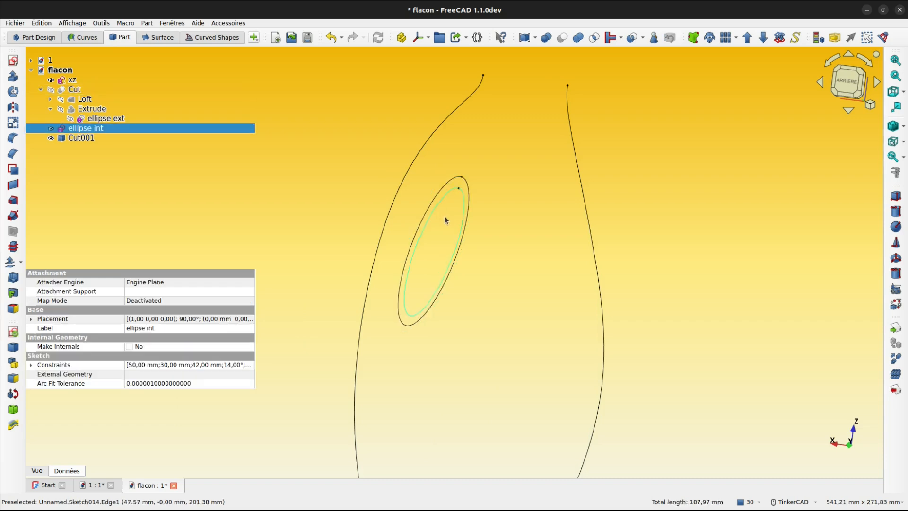
mouse_move(446, 219)
right_down()
mouse_move(417, 211)
mouse_move(457, 213)
right_up()
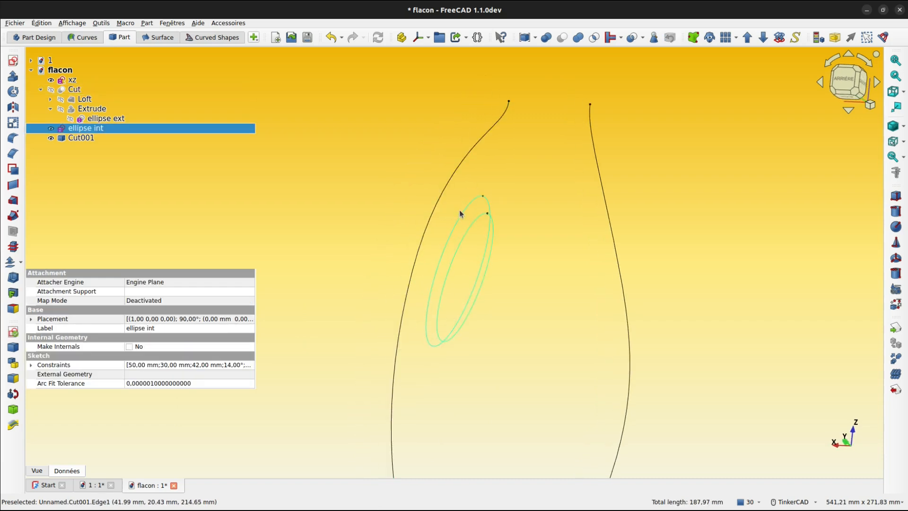
click(460, 213)
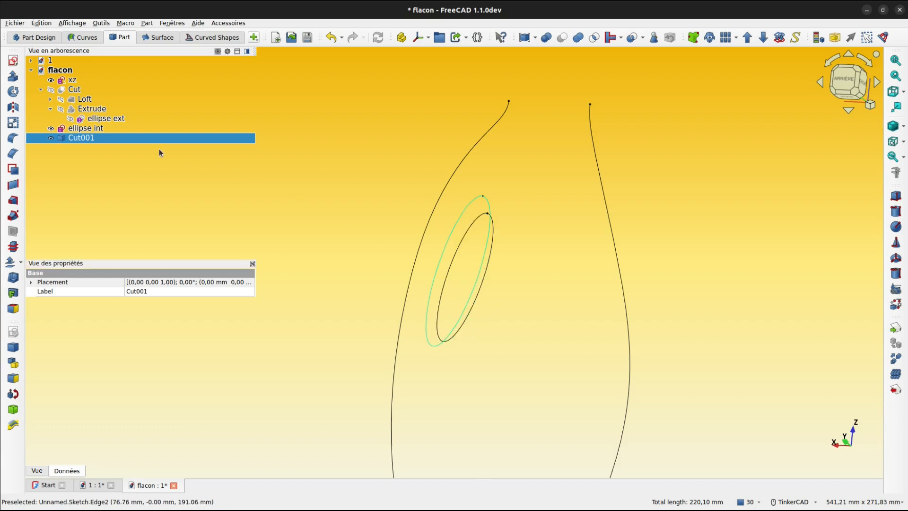
click(113, 160)
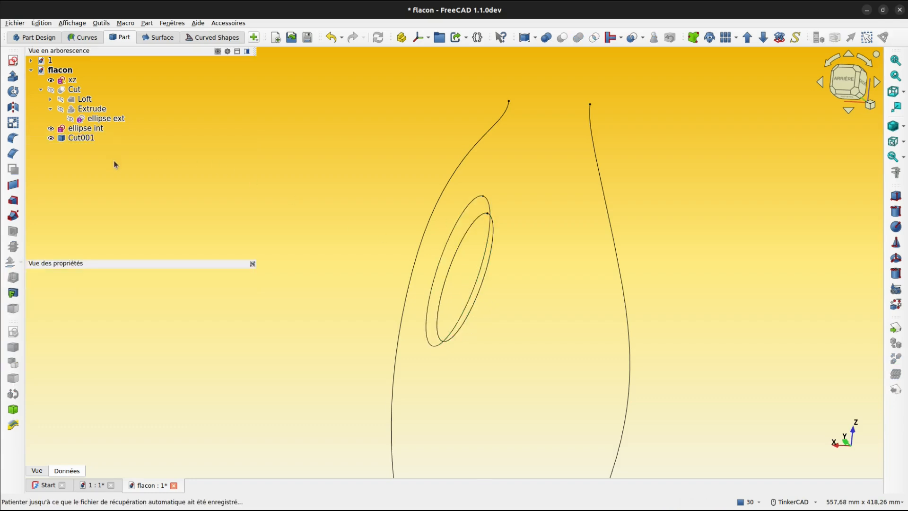
click(82, 138)
click(81, 137)
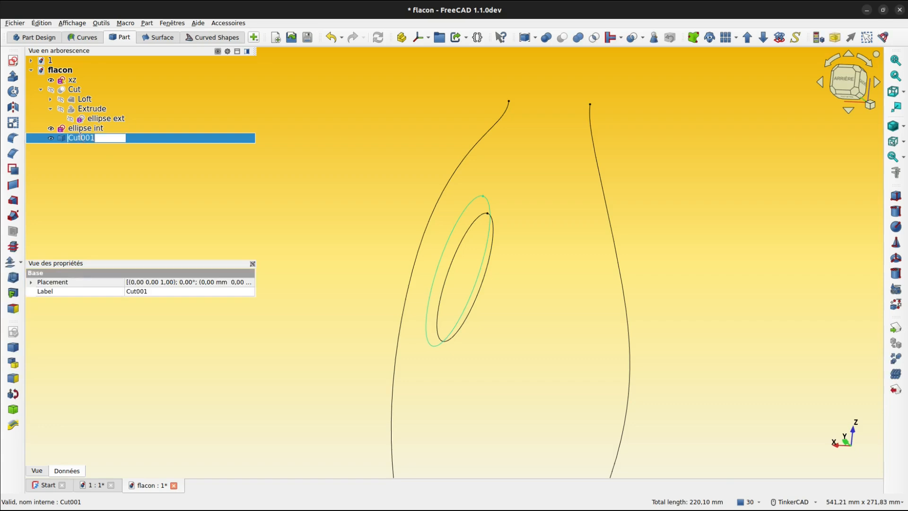
text(Ellipse ext)
key(Return)
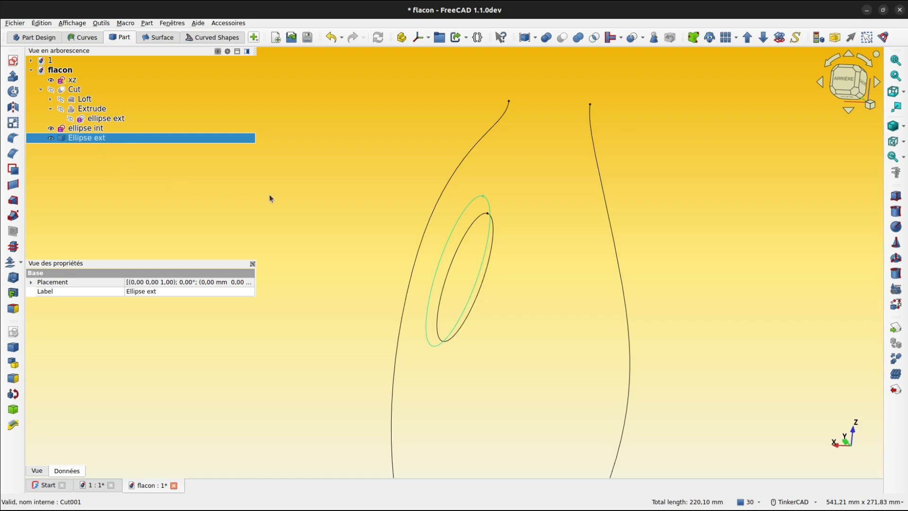
Step: Loft a non-solid surface from the ellipse int sketch to the copied edge Ellipse ext
click(171, 184)
click(13, 200)
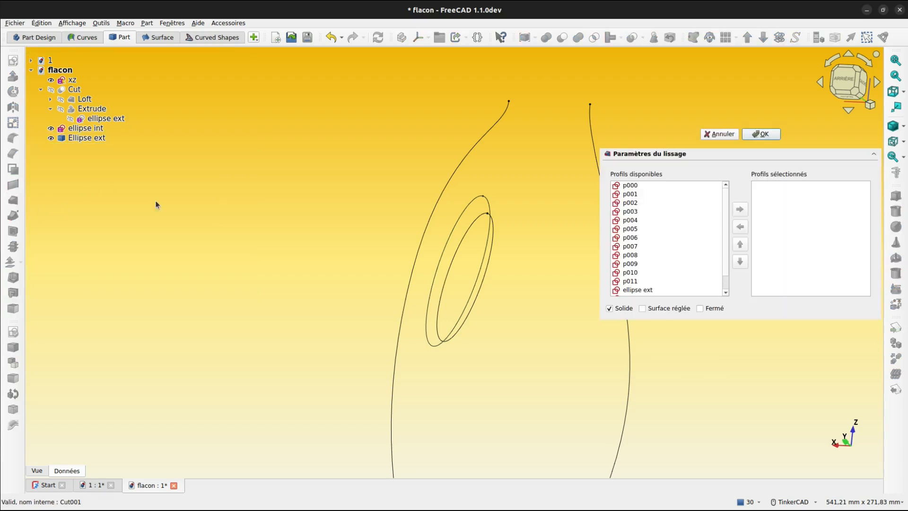
scroll(681, 246, down, 1)
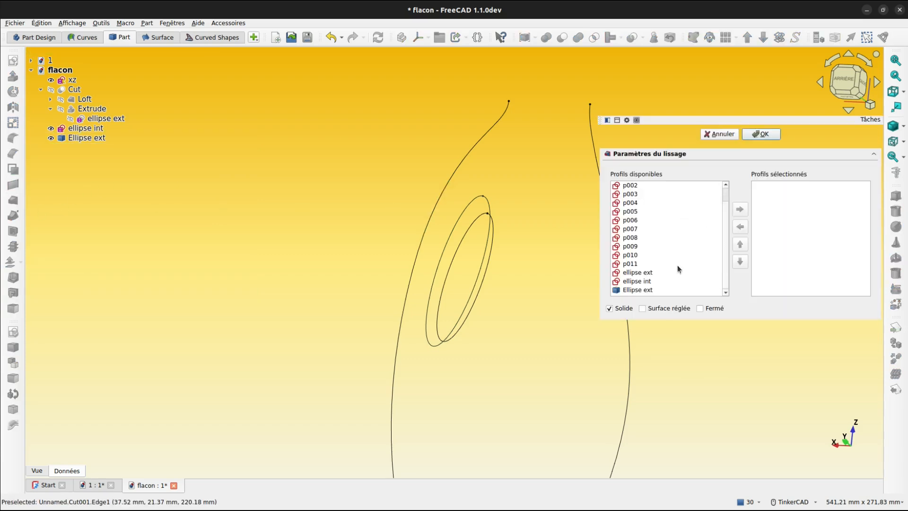
click(649, 282)
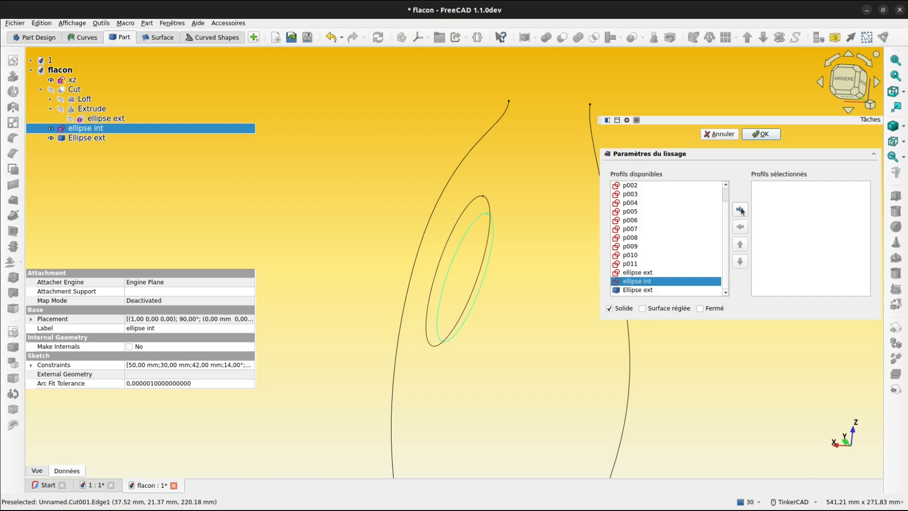
click(740, 210)
click(653, 289)
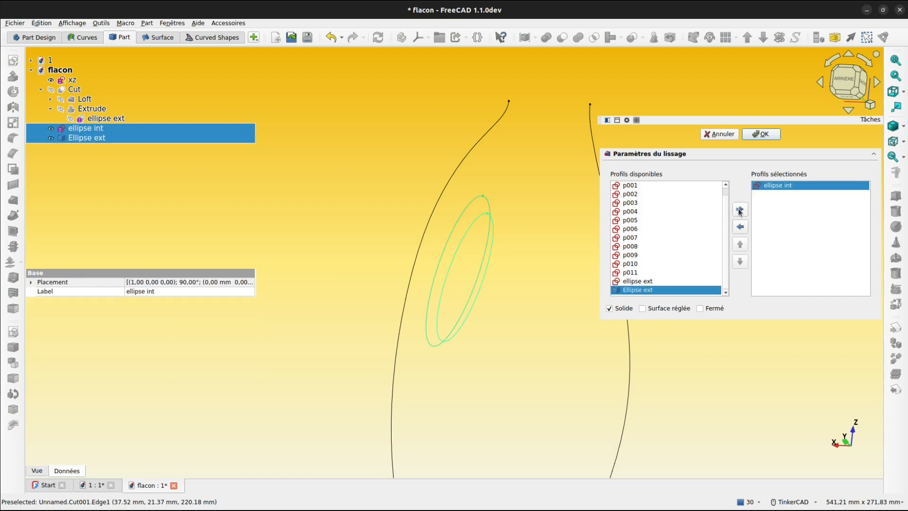
click(741, 211)
click(610, 309)
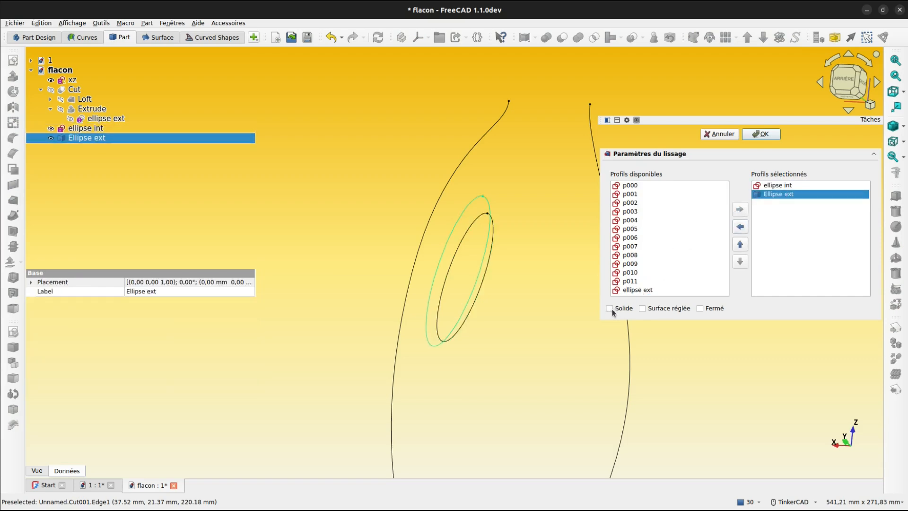
click(762, 134)
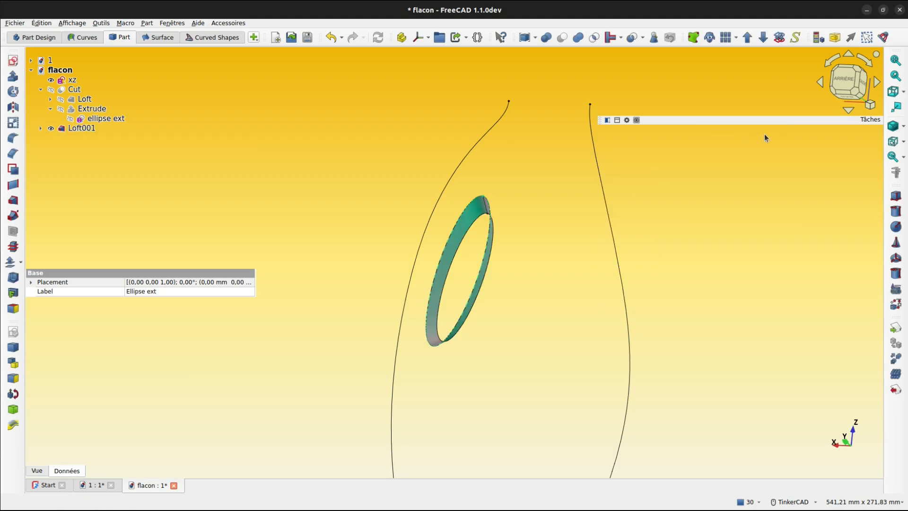
Step: Show the Cut body and hide the new loft's profiles, ellipse int and Ellipse ext
click(51, 89)
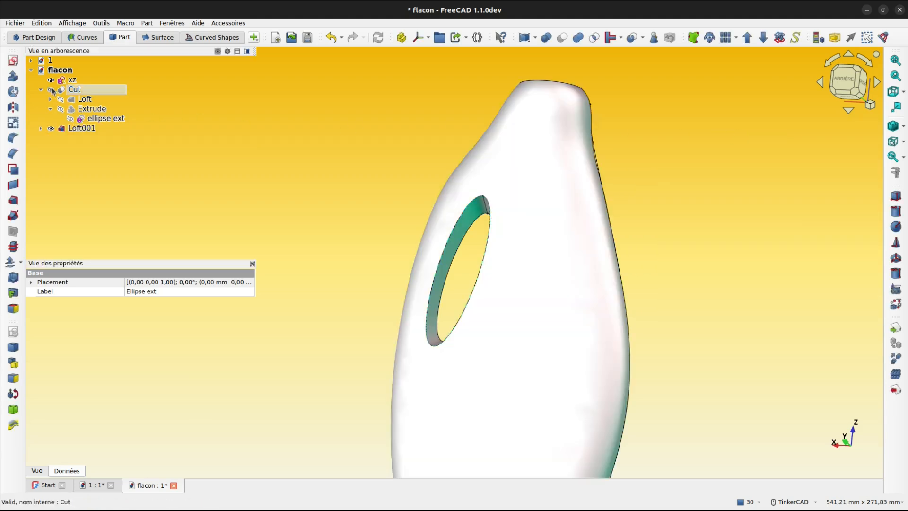
right_drag(522, 256, 604, 241)
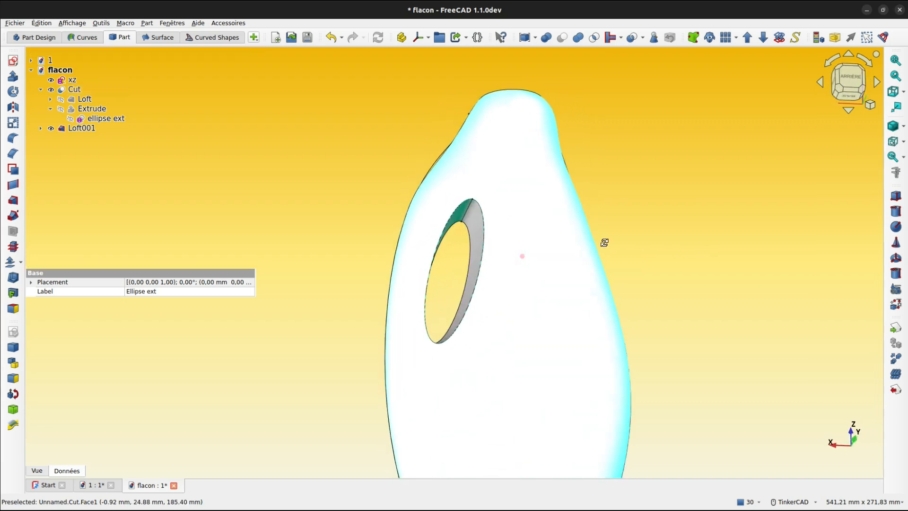
click(40, 128)
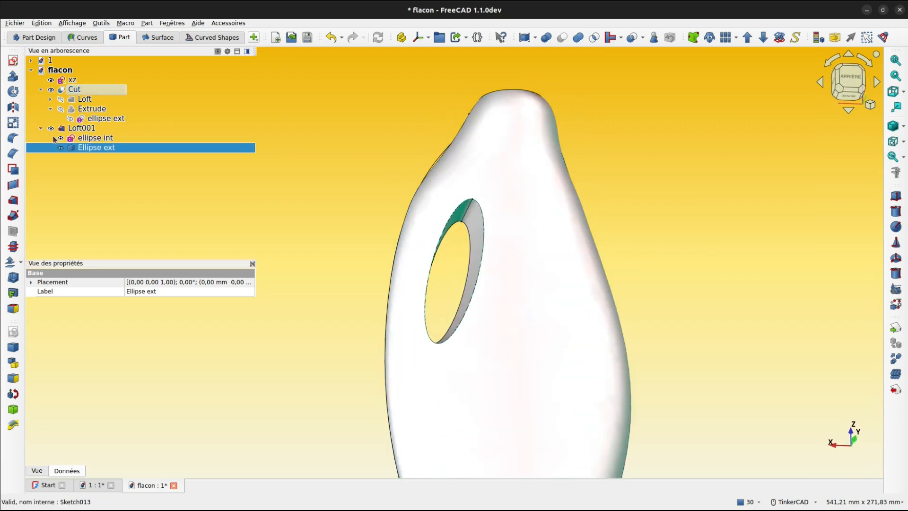
click(60, 138)
click(383, 165)
right_drag(578, 213, 481, 225)
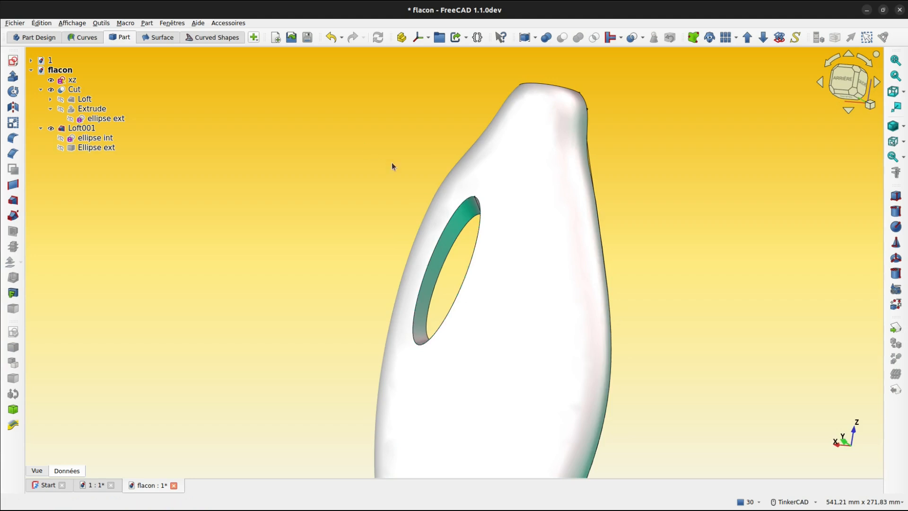
Step: Fuse the Cut body with the elliptical loft surface Loft001 using a Boolean union
click(532, 214)
ctrl+click(85, 127)
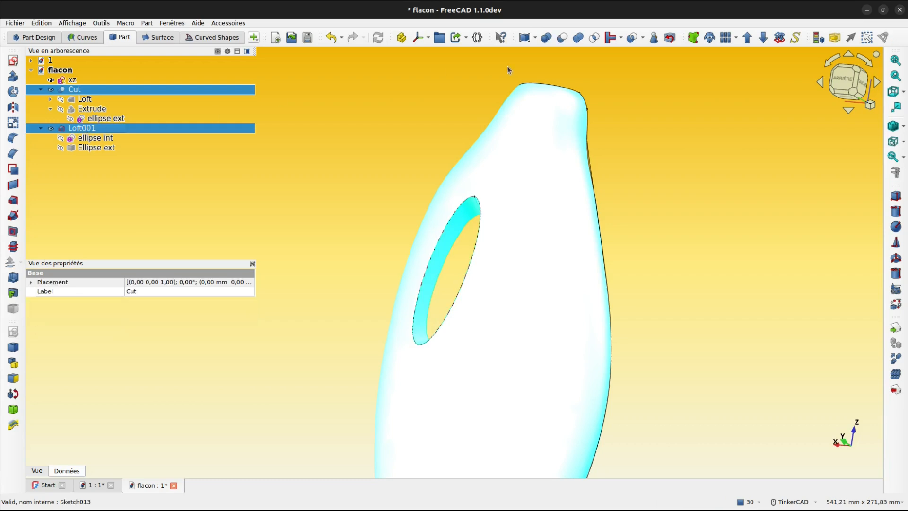
click(578, 38)
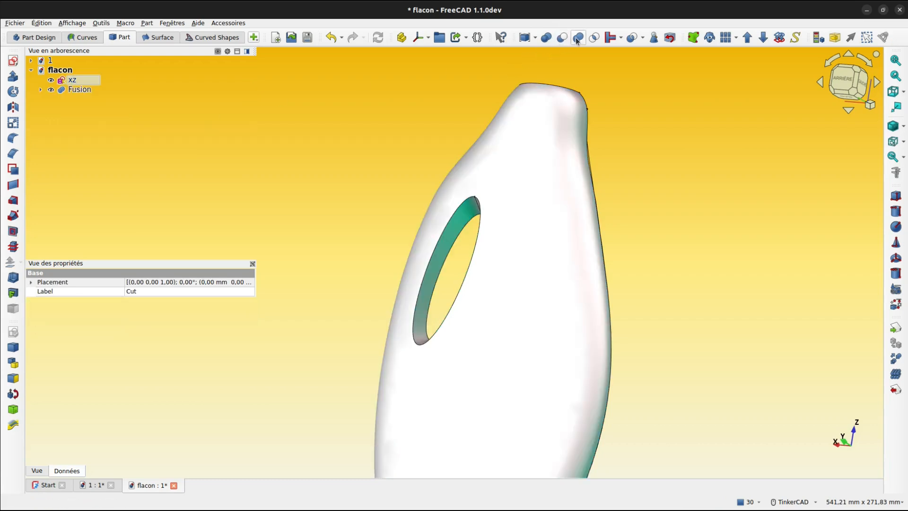
Step: Fillet the outer edge of the elliptical handle opening with a 3 mm radius and hide the xz sketch
click(449, 226)
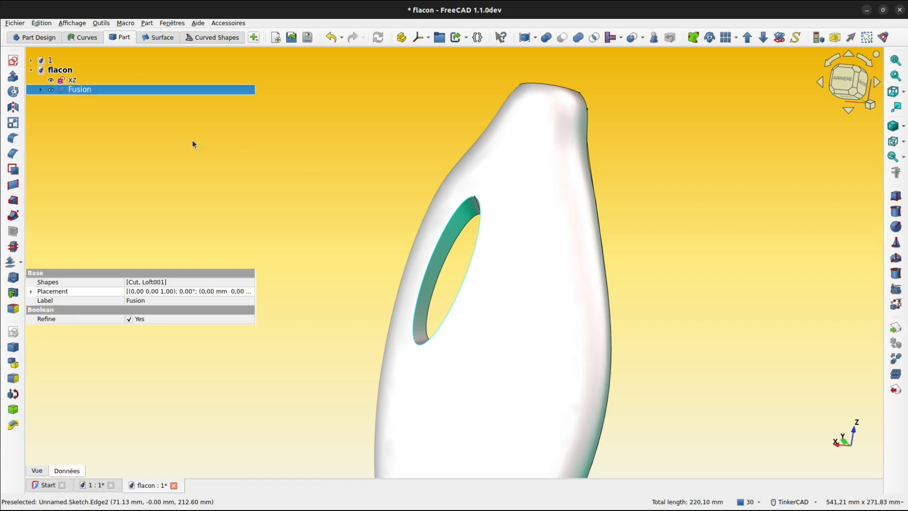
click(13, 139)
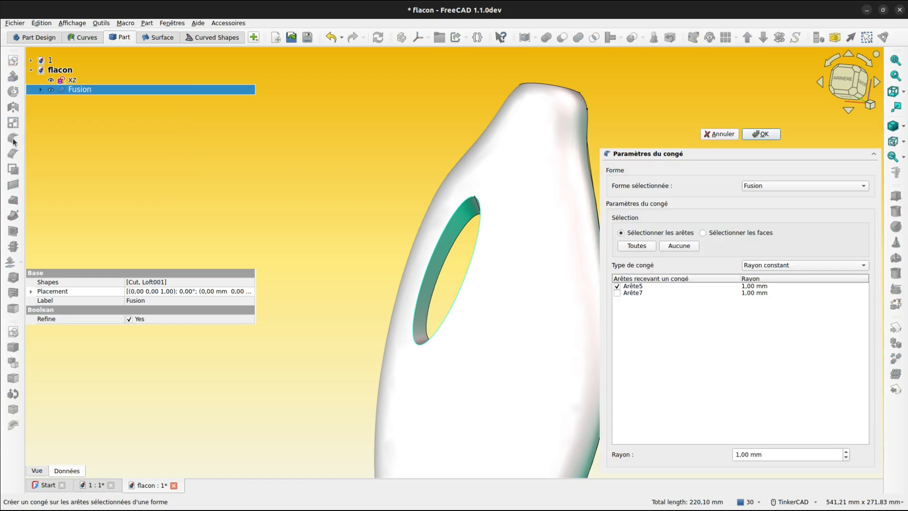
click(735, 455)
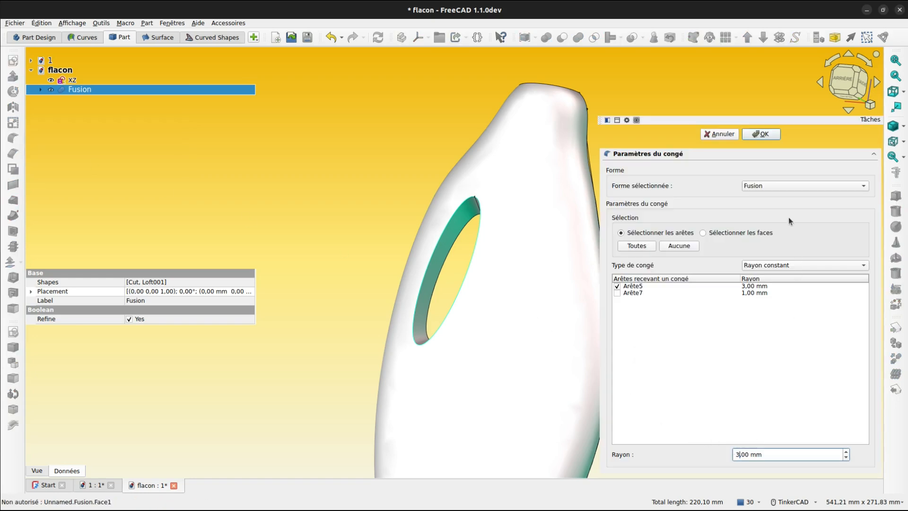
click(762, 134)
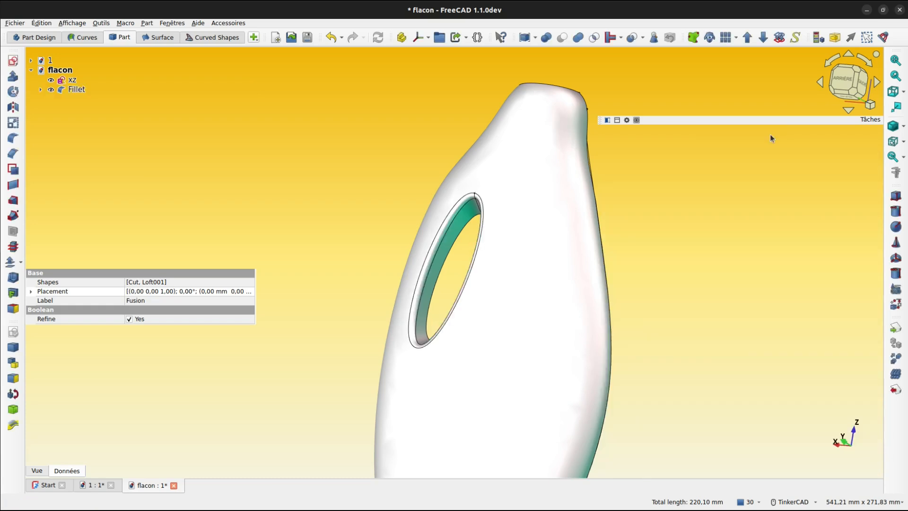
scroll(503, 335, up, 3)
right_drag(513, 294, 538, 324)
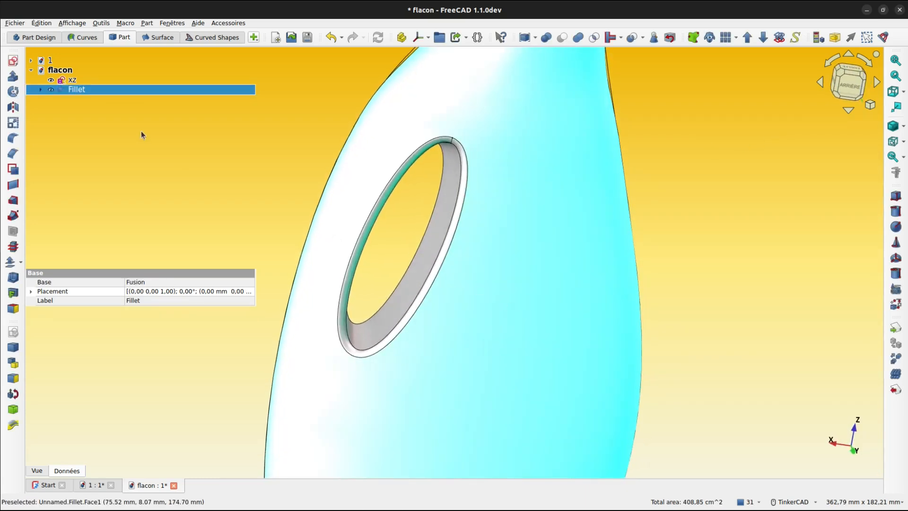
click(51, 80)
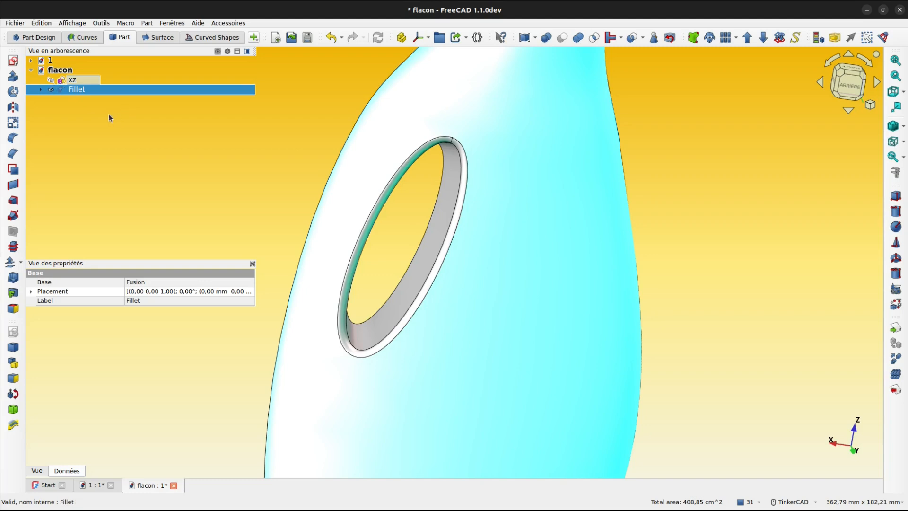
Step: Examine the features nested under Fillet, including Fusion, Cut and the Loft001 ellipse profiles, and the filleted half body
click(42, 90)
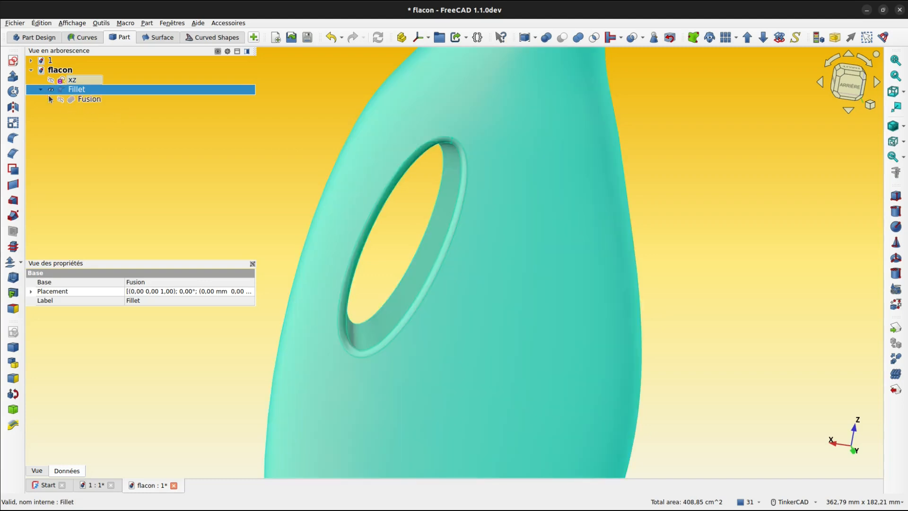
click(51, 99)
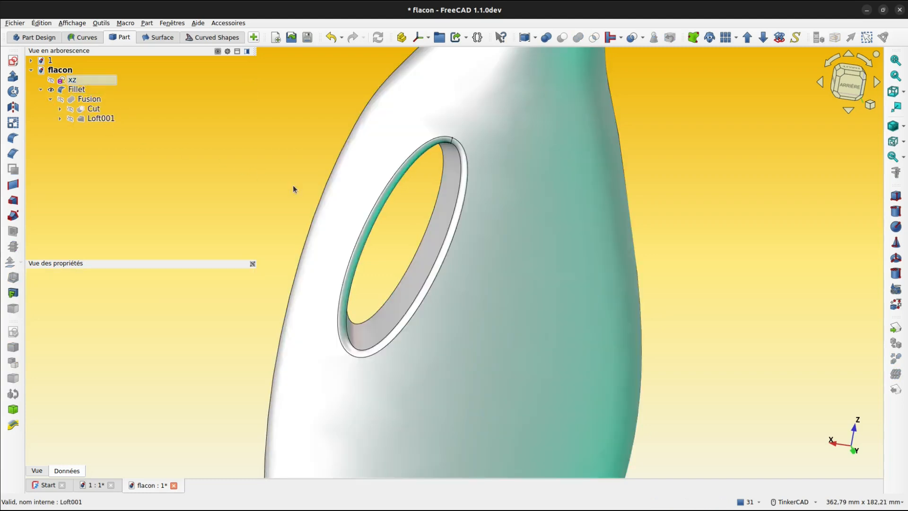
scroll(294, 189, down, 1)
click(60, 109)
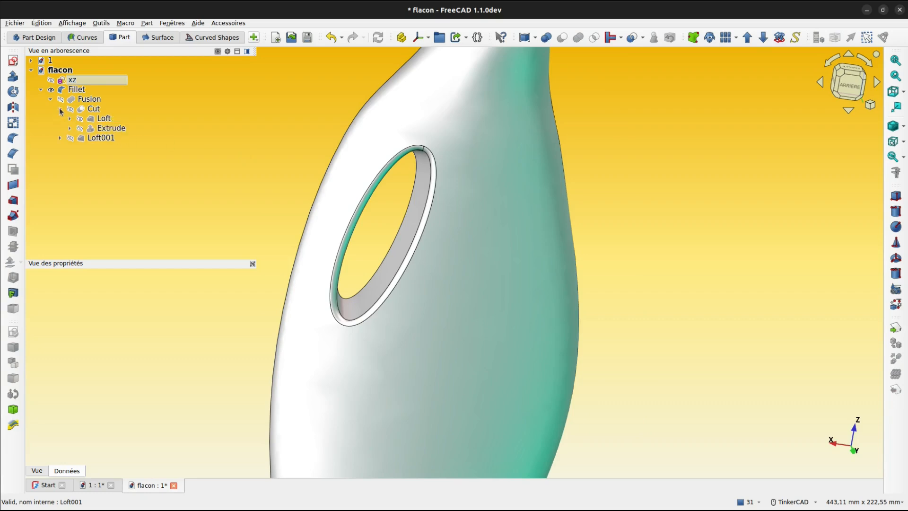
click(69, 118)
click(69, 118)
click(60, 137)
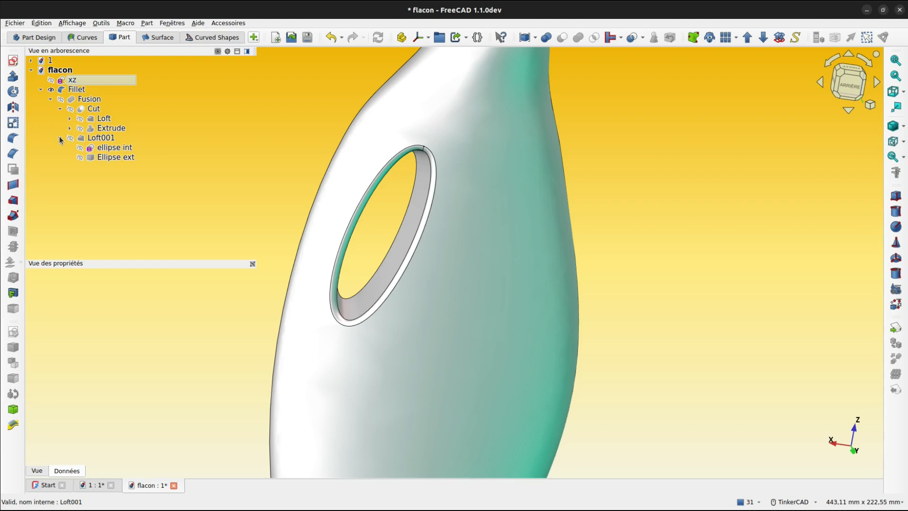
click(60, 109)
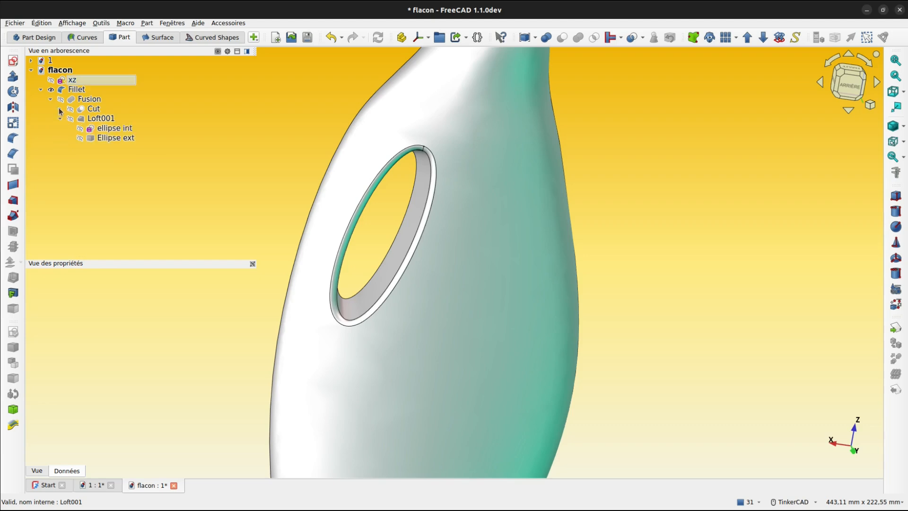
click(41, 90)
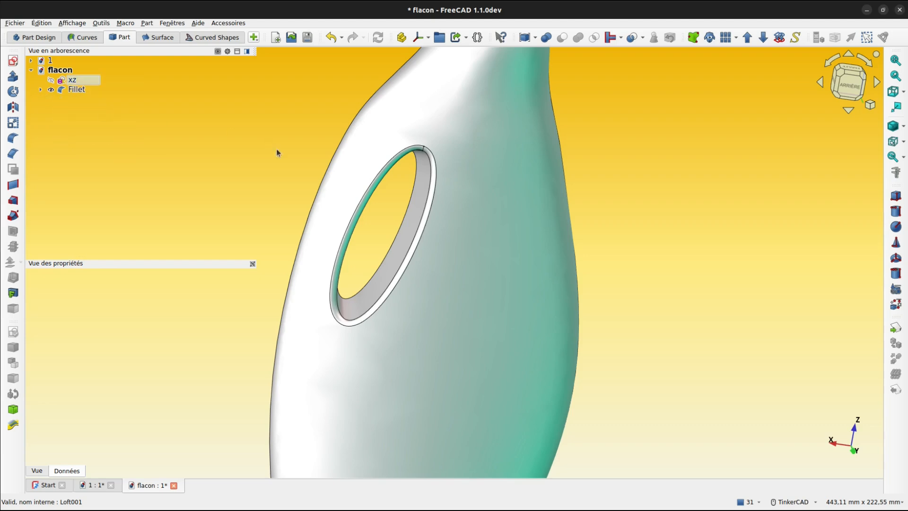
scroll(278, 150, down, 2)
right_drag(427, 215, 301, 197)
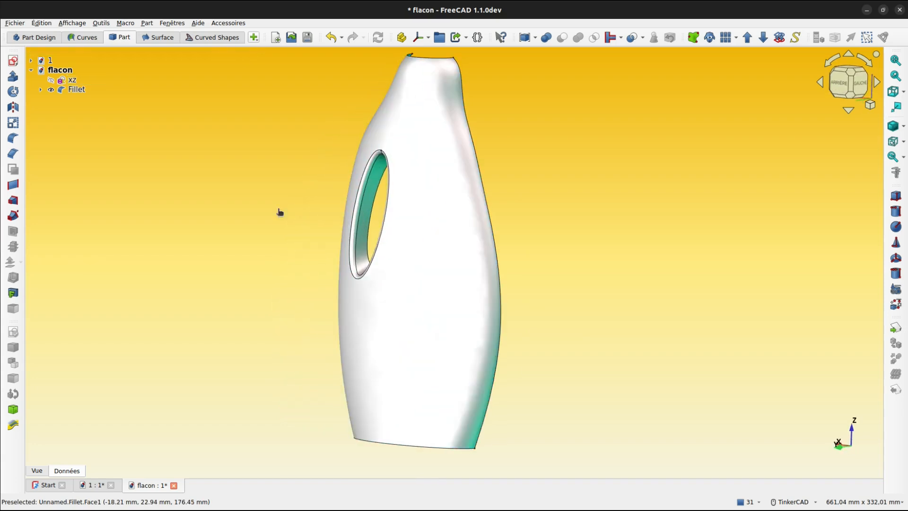
Step: Thicken the Fillet shape with a filled 1 mm 3D offset, using the hollow-object type and arc joints
click(77, 89)
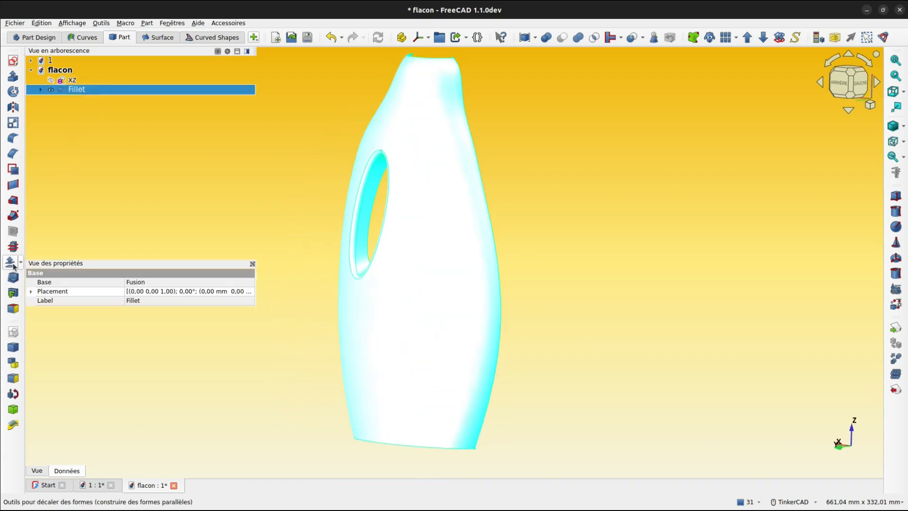
click(11, 263)
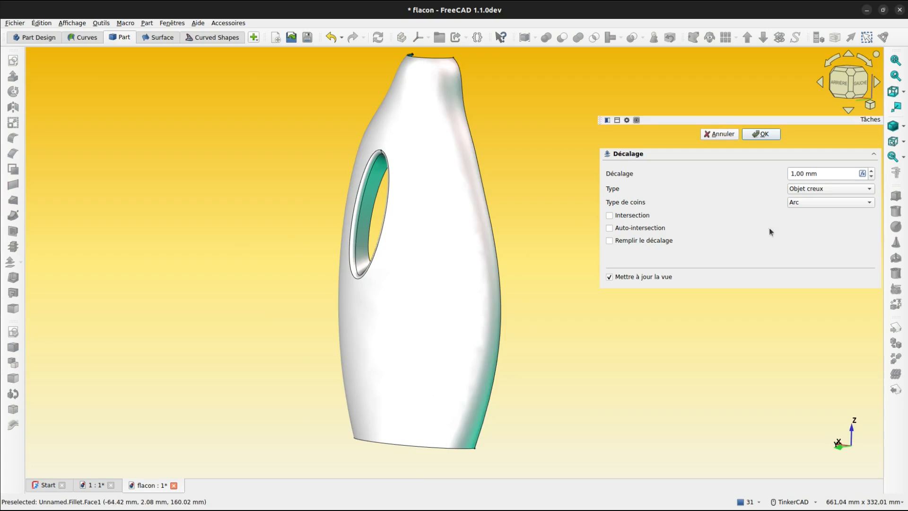
right_drag(524, 286, 491, 225)
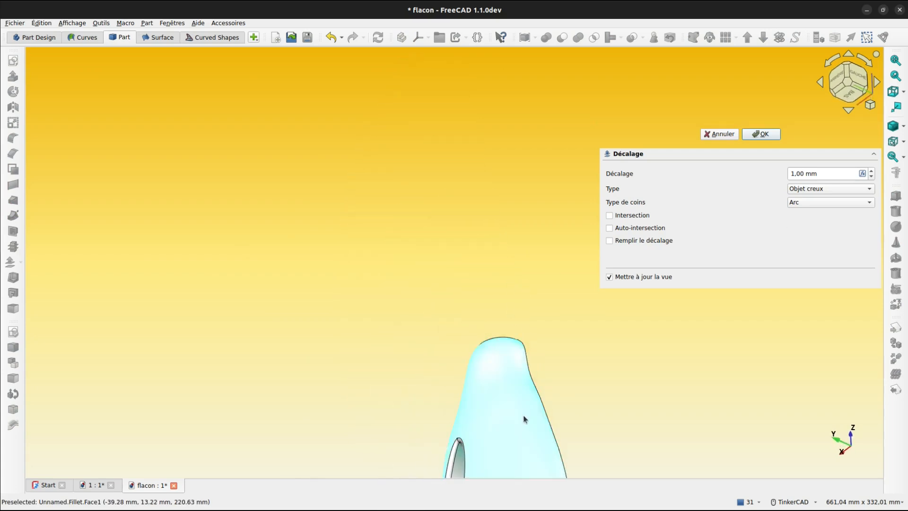
middle_drag(507, 392, 420, 150)
right_drag(431, 321, 413, 243)
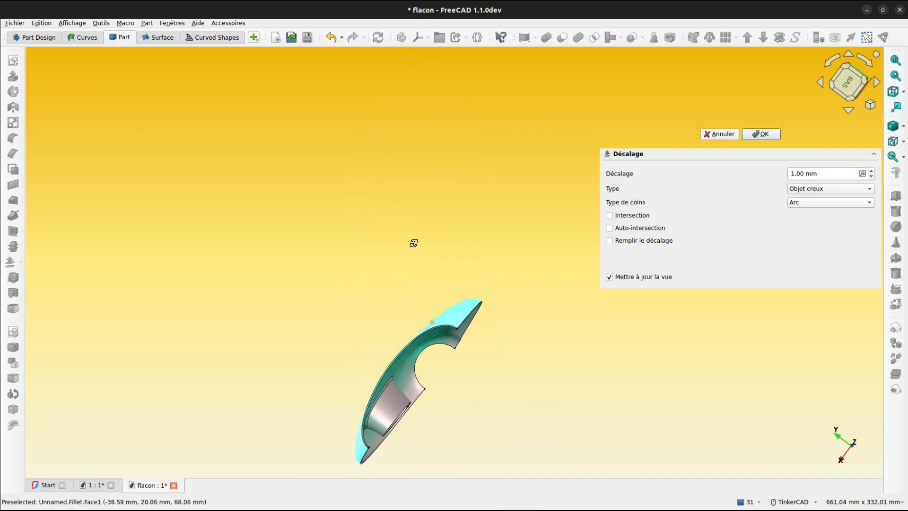
click(610, 241)
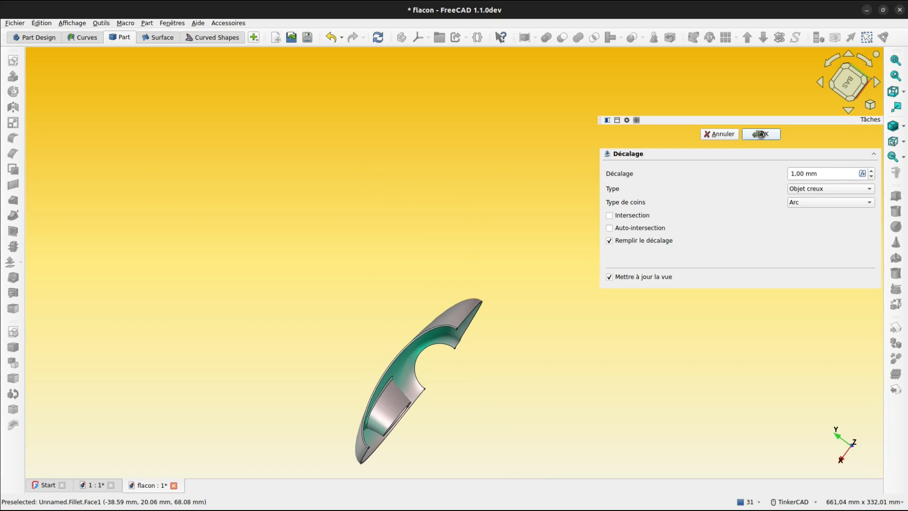
click(762, 135)
right_drag(482, 347, 477, 311)
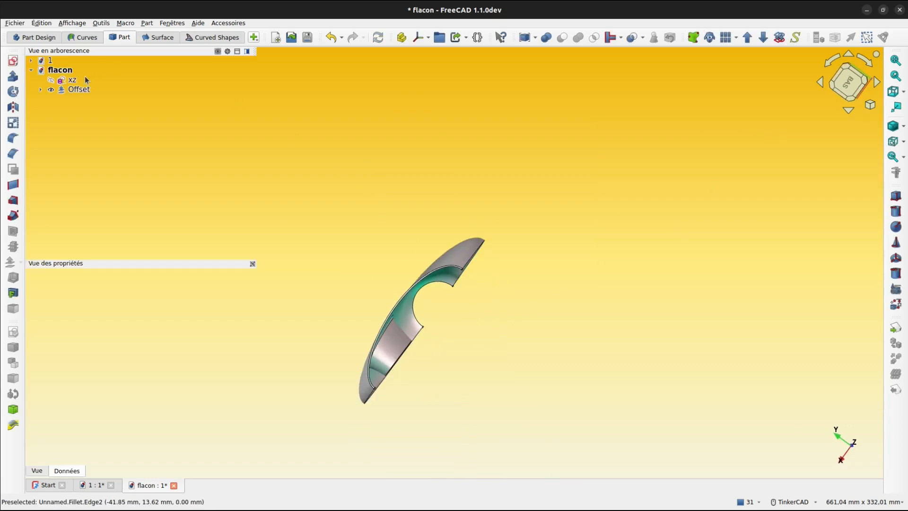
Step: Hide the source Fillet shape nested under Offset
click(79, 90)
click(41, 90)
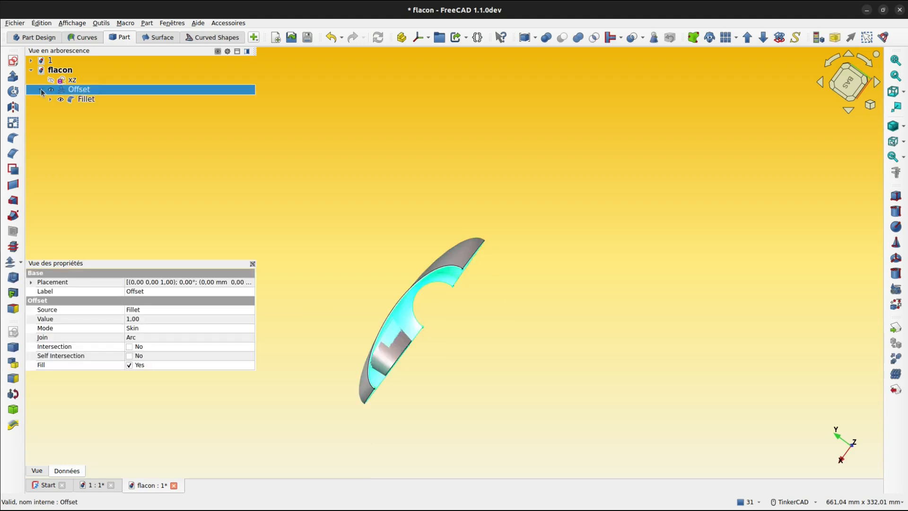
click(59, 100)
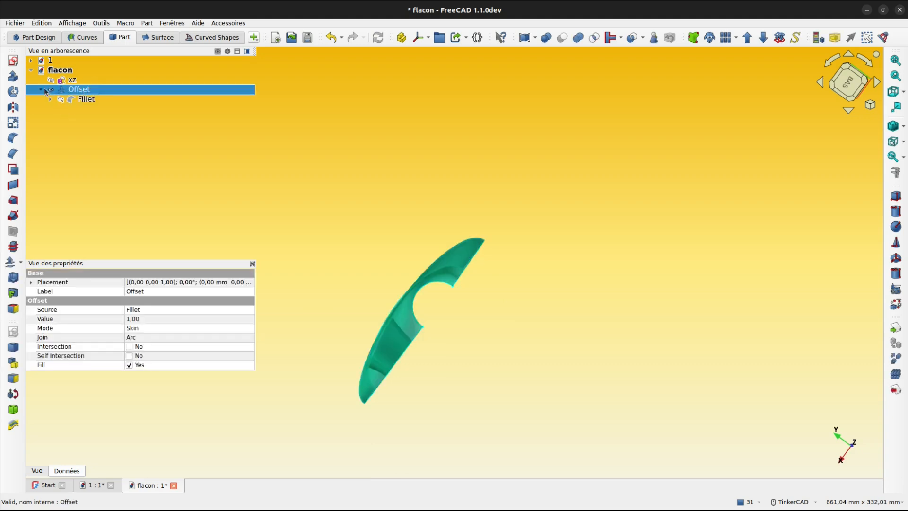
click(40, 91)
Step: Mirror the Offset half body about the XZ plane to form the other half of the bottle
click(14, 109)
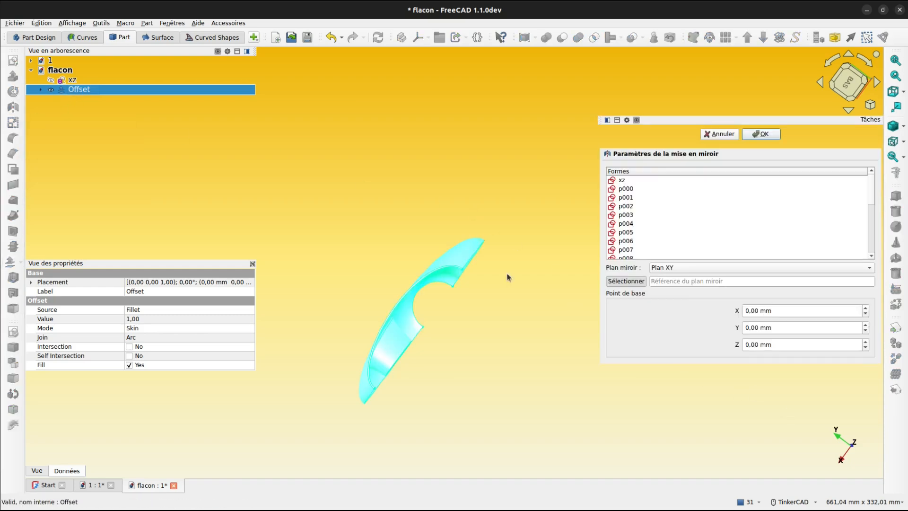
right_drag(507, 278, 420, 260)
scroll(419, 260, up, 5)
right_drag(450, 310, 463, 239)
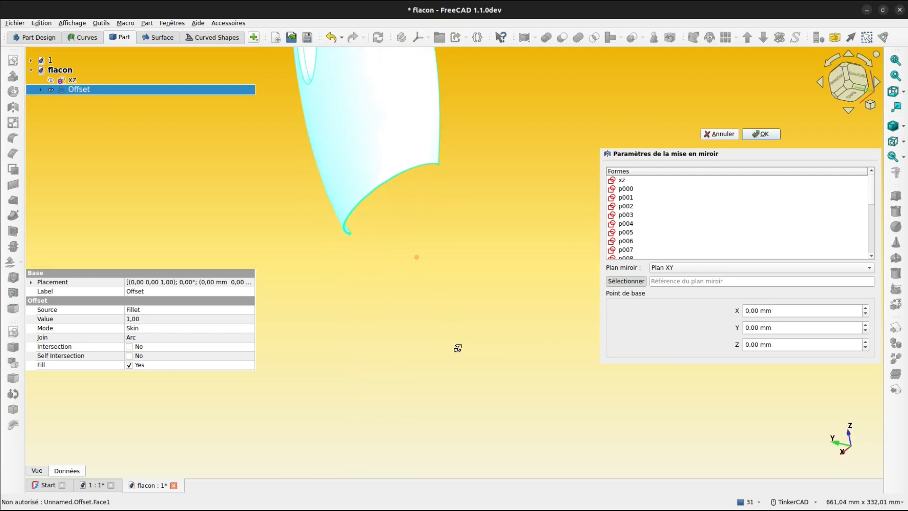
middle_drag(465, 282, 513, 443)
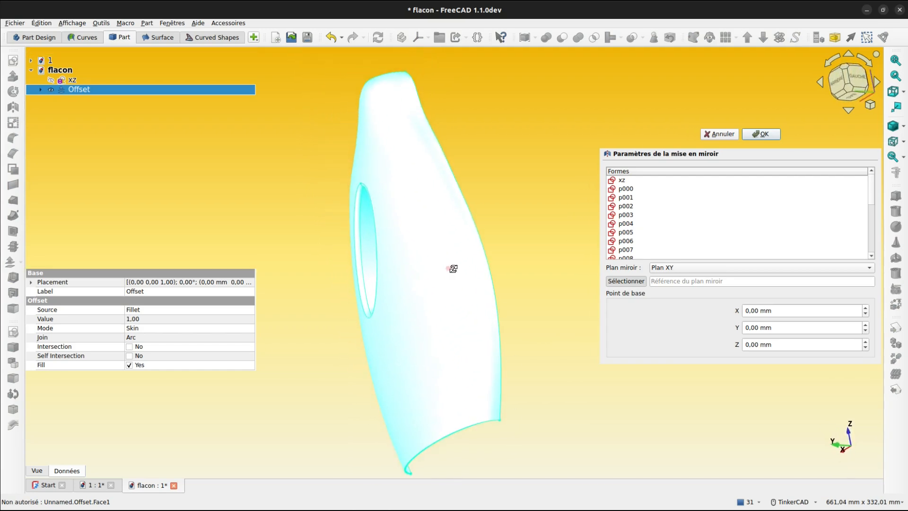
right_drag(452, 267, 582, 275)
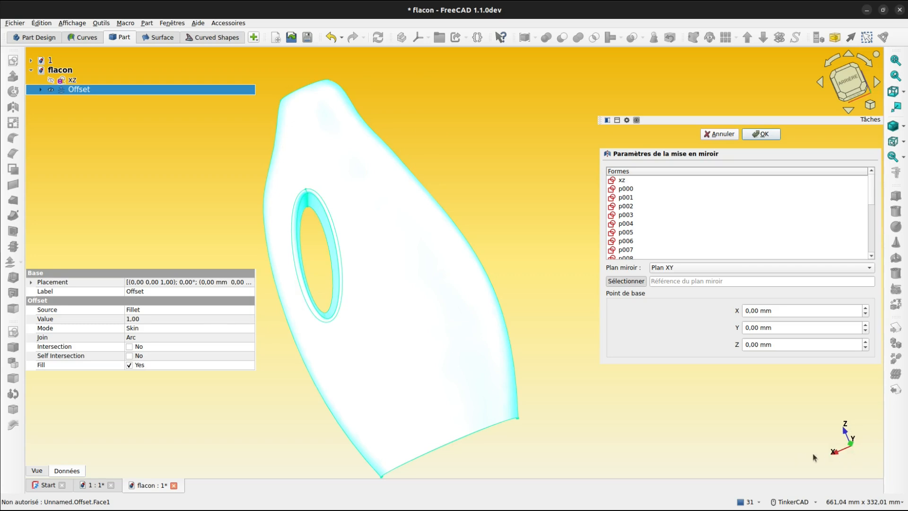
click(720, 267)
click(707, 280)
click(761, 135)
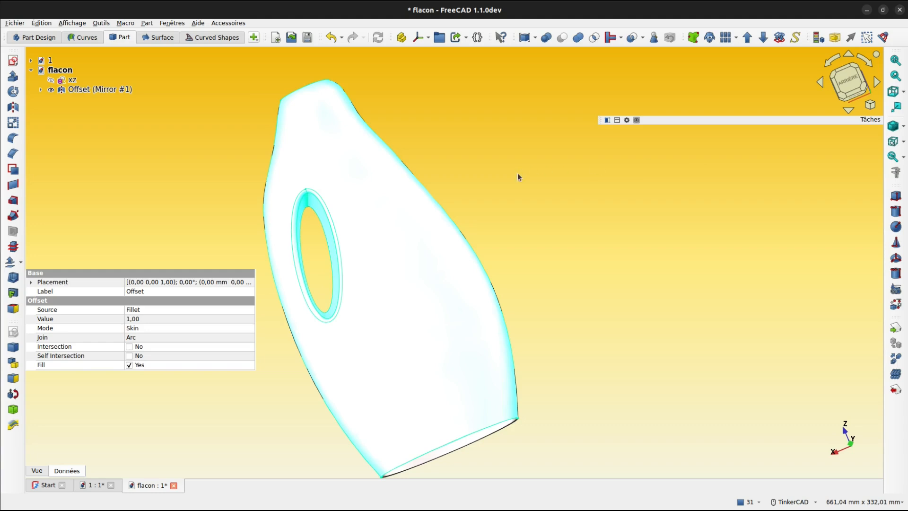
Step: Fuse the Offset half with its mirrored copy, Offset (Mirror #1), using a Boolean union
mouse_move(519, 176)
right_down()
mouse_move(458, 239)
mouse_move(314, 218)
mouse_move(287, 177)
mouse_move(308, 140)
mouse_move(419, 215)
mouse_move(527, 205)
mouse_move(455, 204)
mouse_move(416, 154)
right_up()
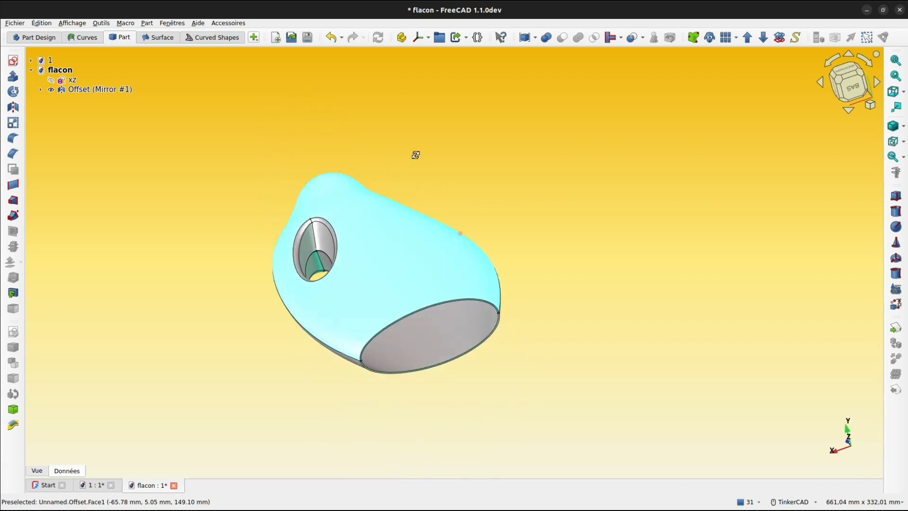
click(40, 90)
click(82, 100)
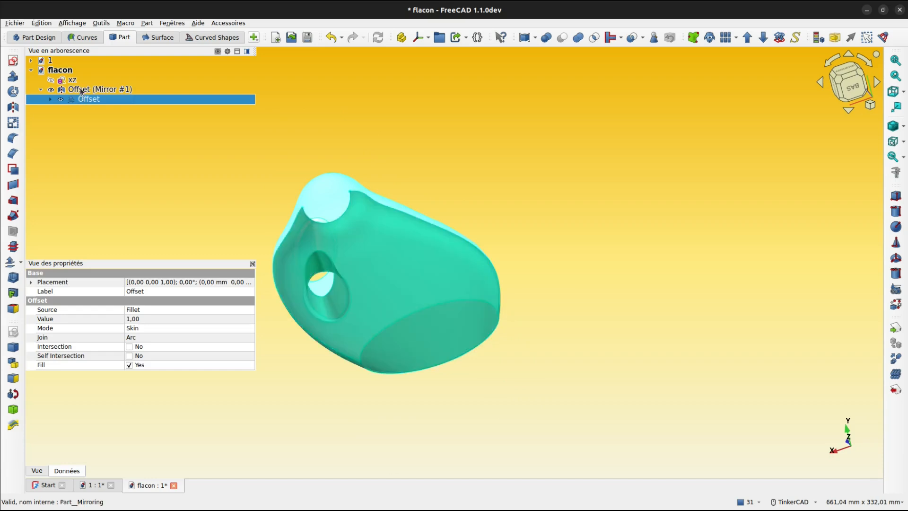
ctrl+click(80, 88)
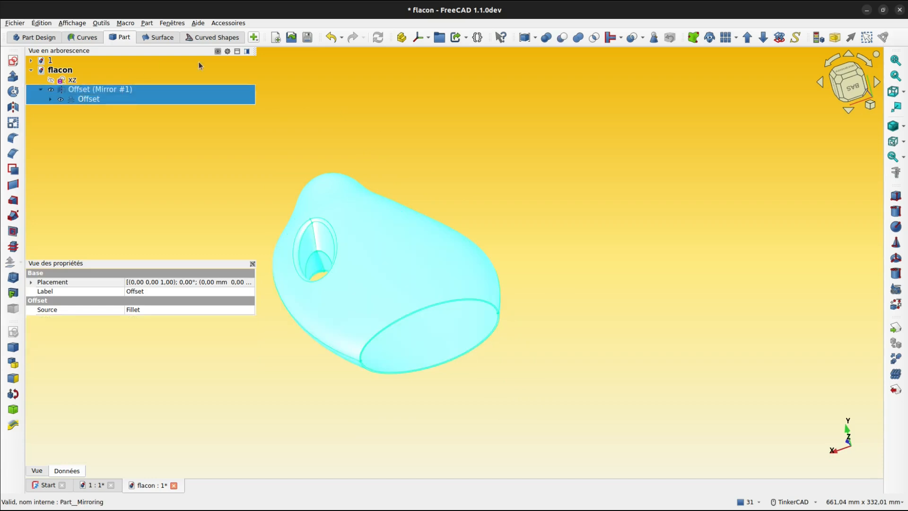
click(579, 37)
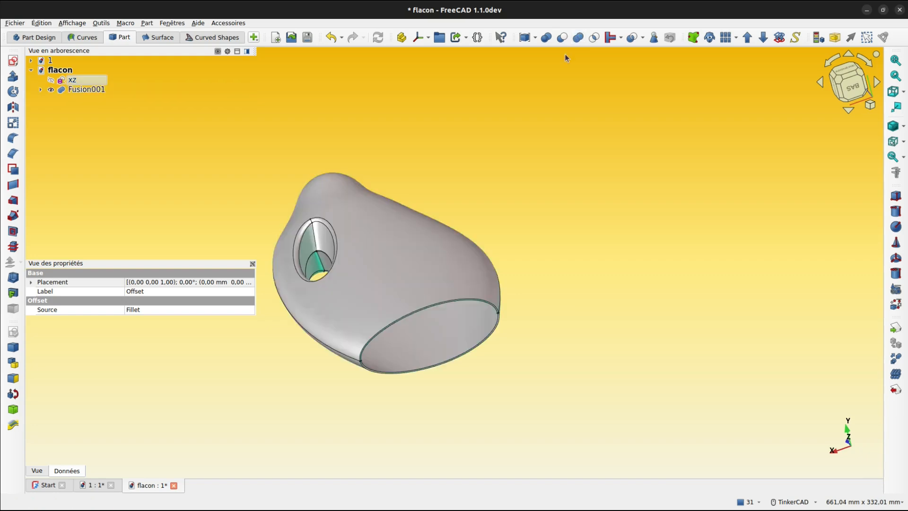
Step: Create a new sketch on the XY plane with reversed direction and 0 mm offset, at the bottle's base
mouse_move(497, 134)
right_down()
mouse_move(412, 379)
mouse_move(466, 224)
mouse_move(447, 345)
mouse_move(491, 374)
right_up()
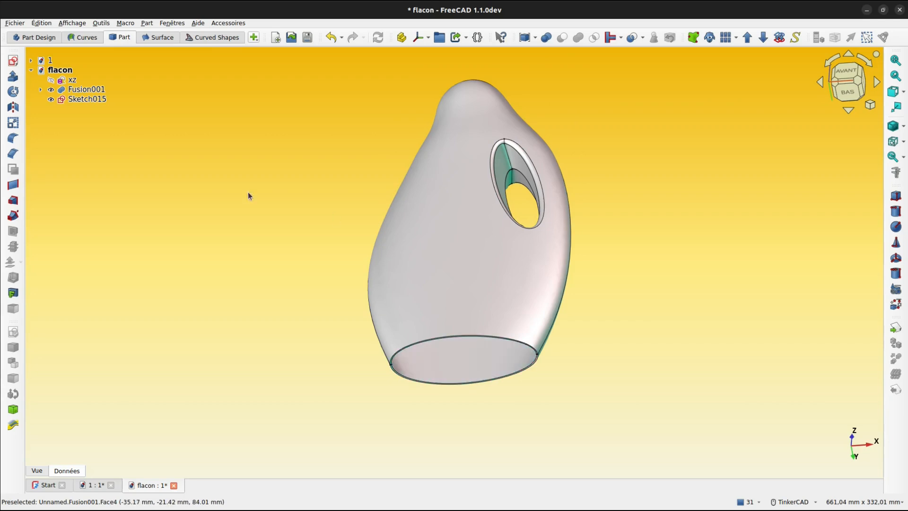
click(13, 60)
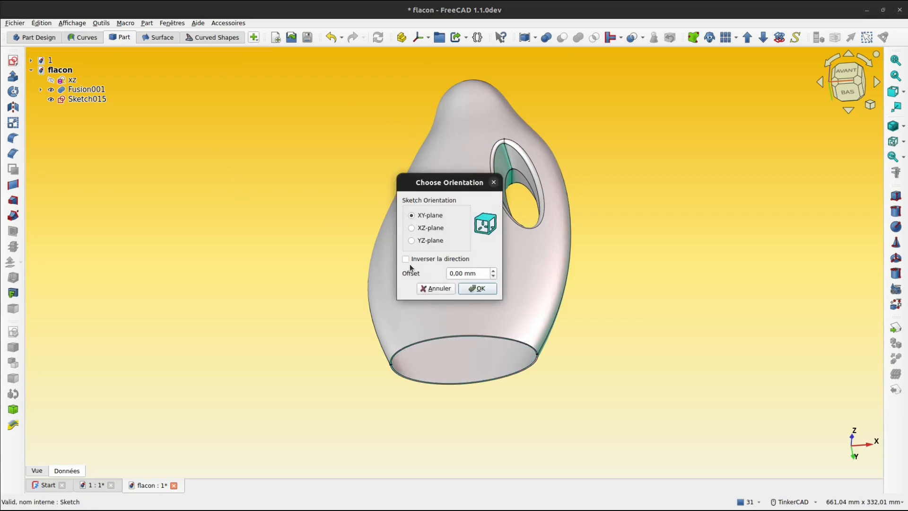
click(406, 258)
click(495, 292)
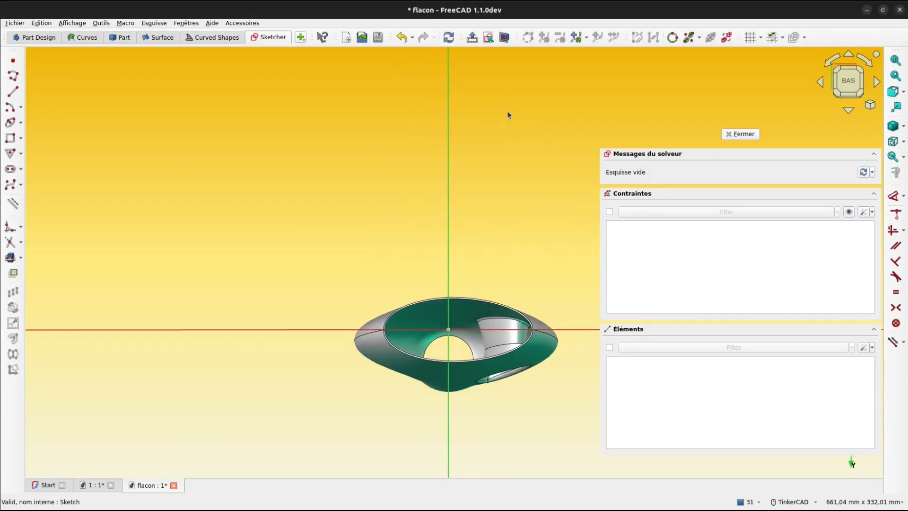
Step: Link the two outer edges of the bottle's base rim into the sketch as external geometry and close the sketch
click(21, 262)
click(51, 258)
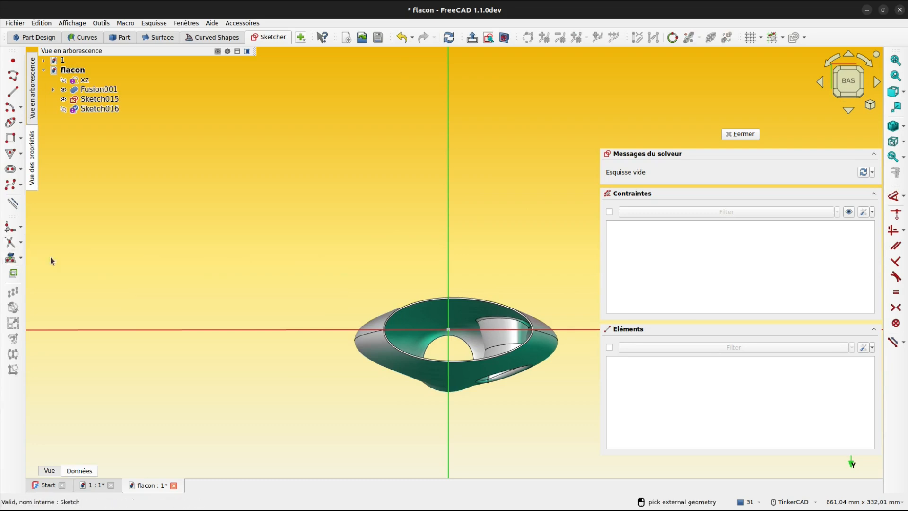
scroll(427, 296, up, 3)
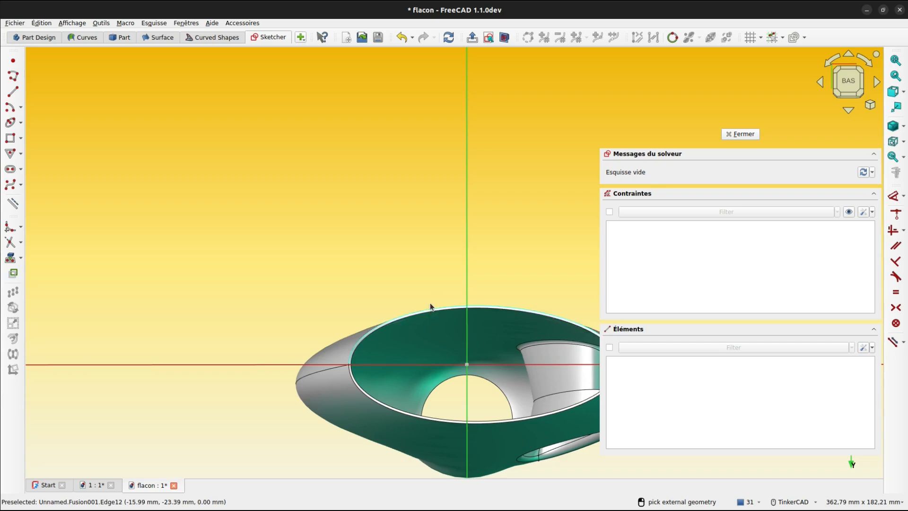
click(430, 303)
click(384, 408)
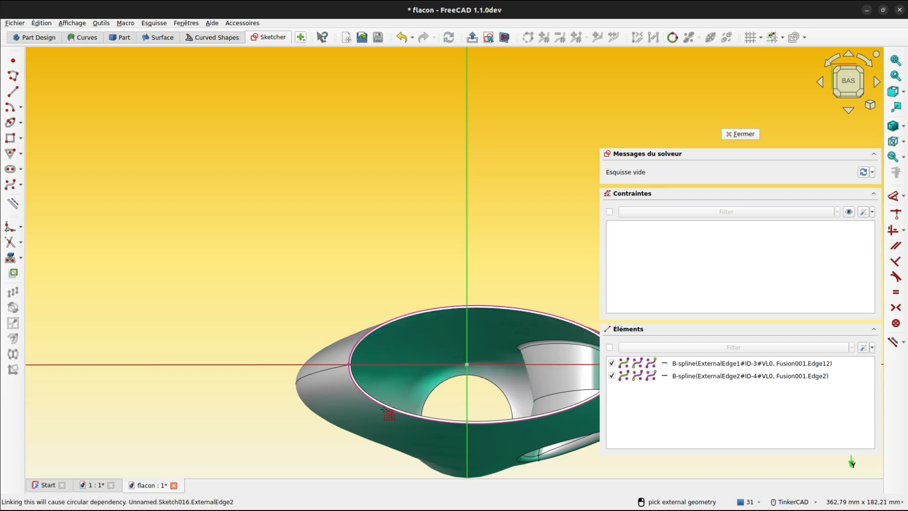
middle_drag(436, 253, 316, 176)
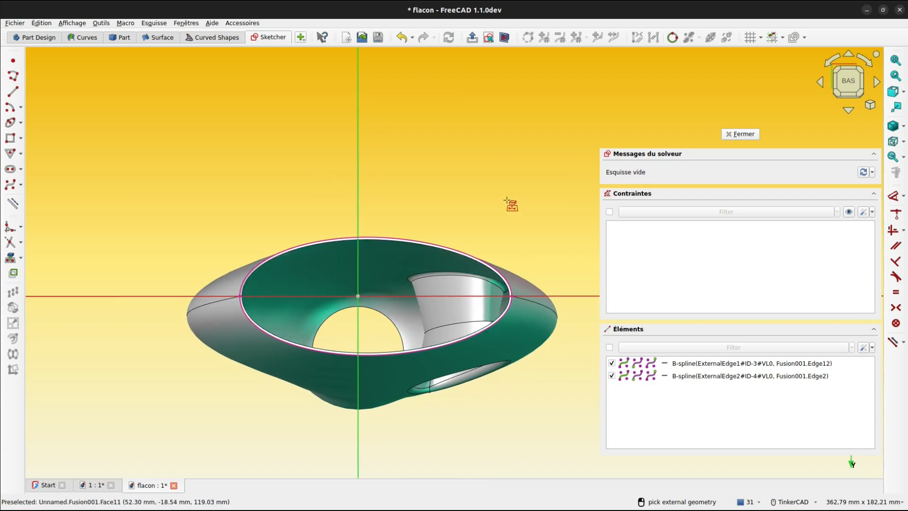
right_click(506, 200)
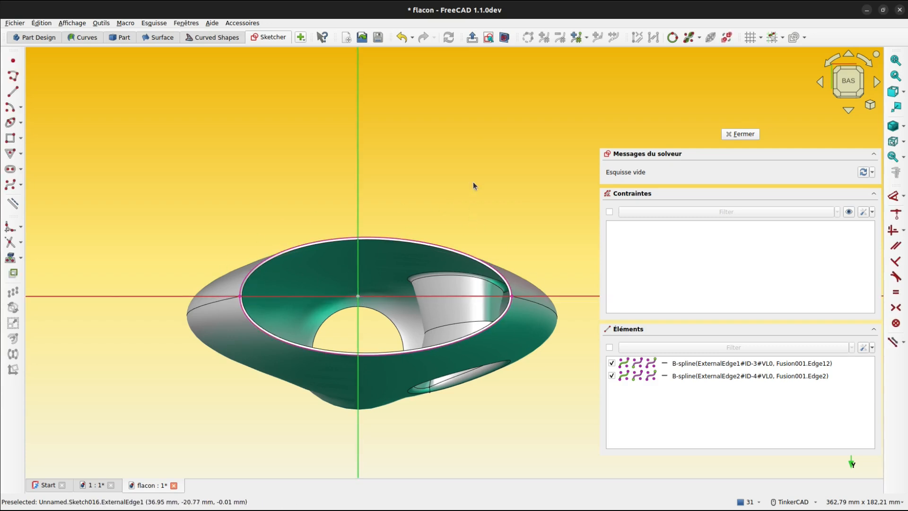
click(739, 135)
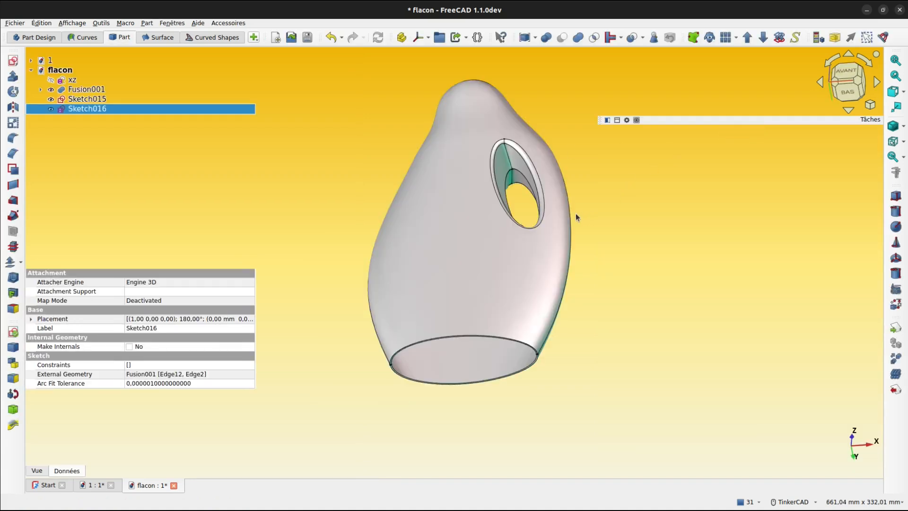
Step: Extrude the base sketch as a solid along the custom Z direction, 0.50 mm forward and 3.00 mm in the opposite direction
right_drag(577, 218, 310, 268)
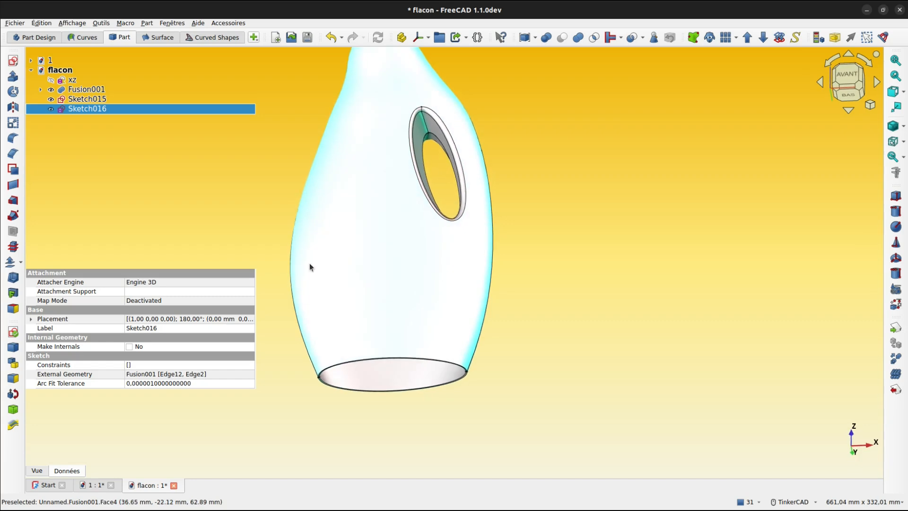
click(14, 77)
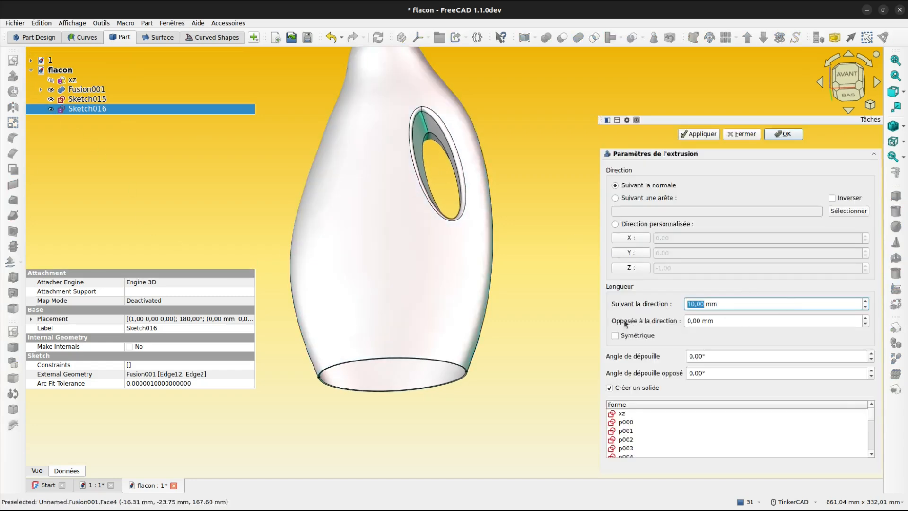
click(634, 268)
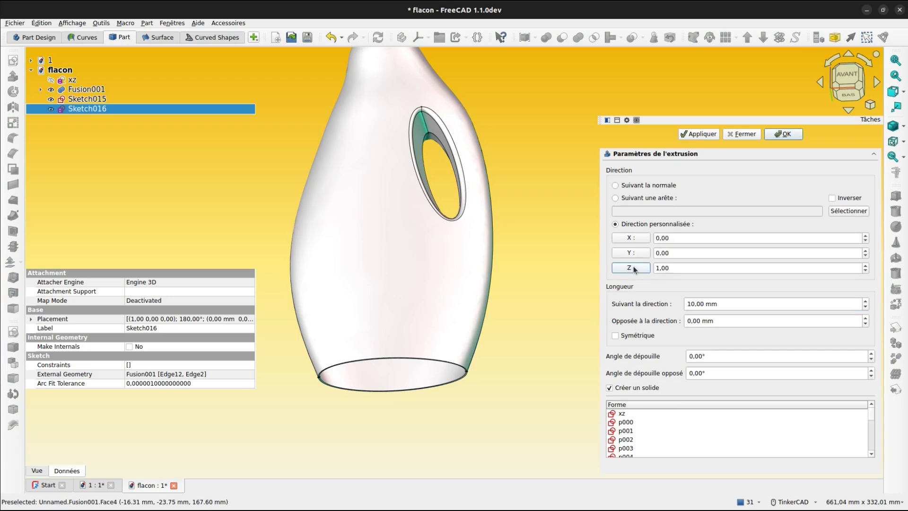
click(687, 303)
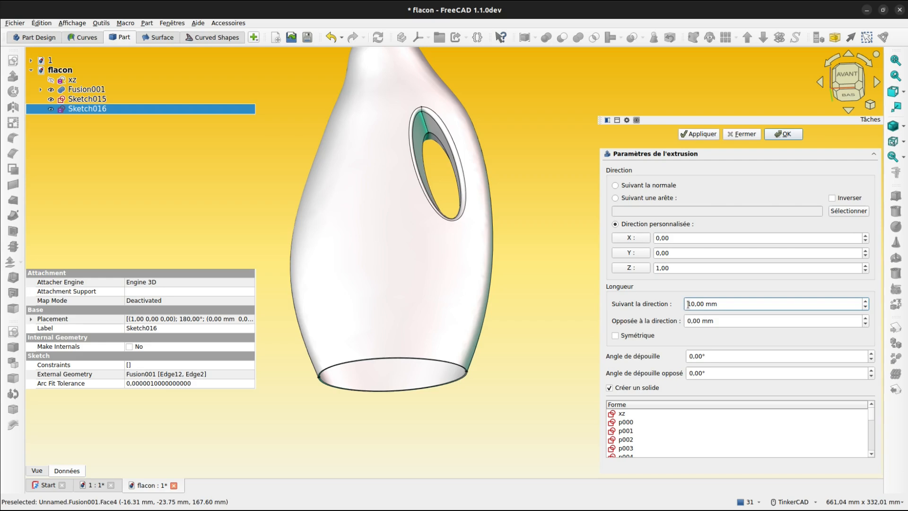
key(BackSpace)
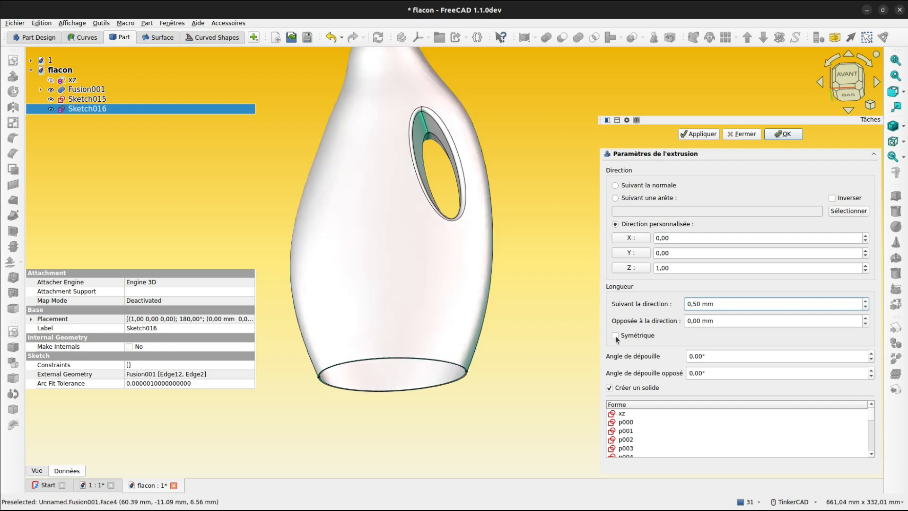
click(688, 319)
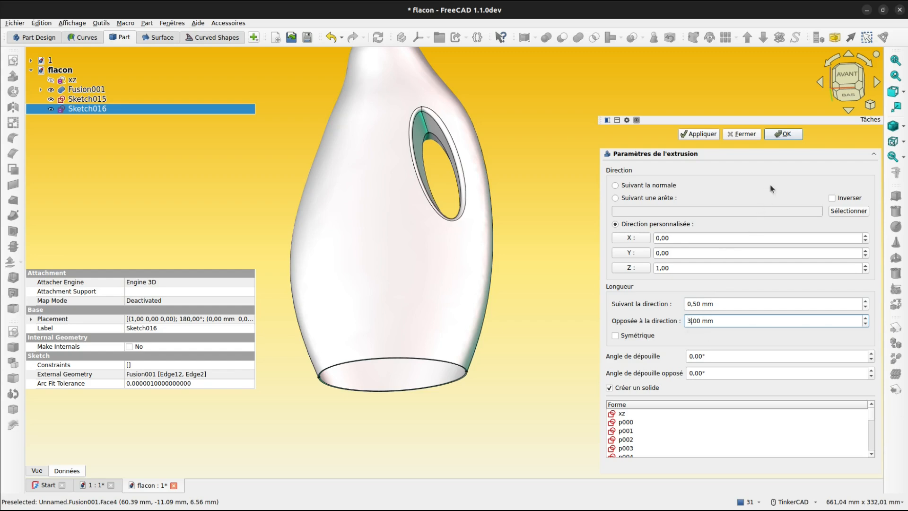
click(784, 134)
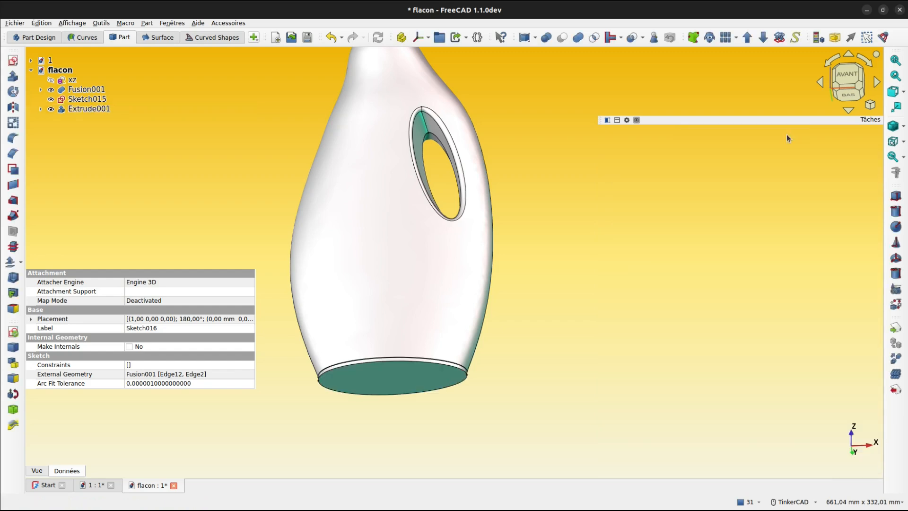
Step: Fillet the lower outer edge of the base extrusion with a constant radius of 2.90 mm
scroll(407, 349, up, 5)
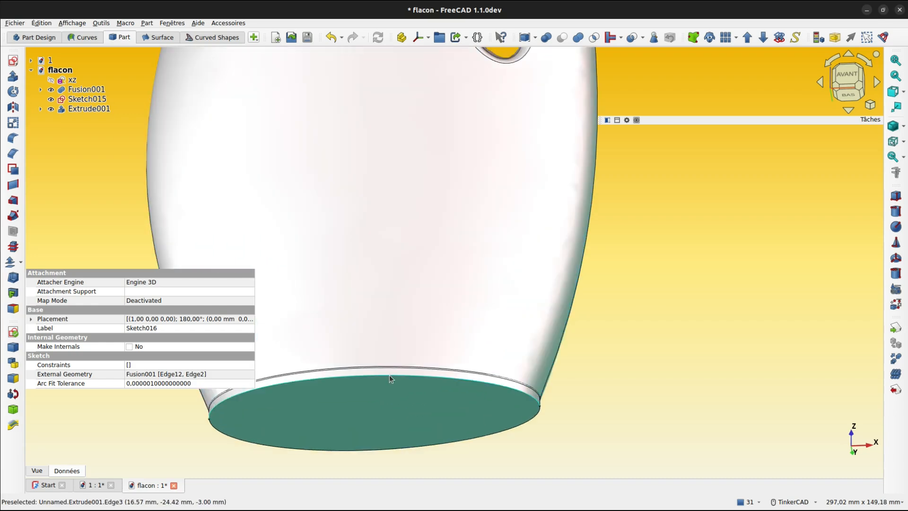
click(390, 378)
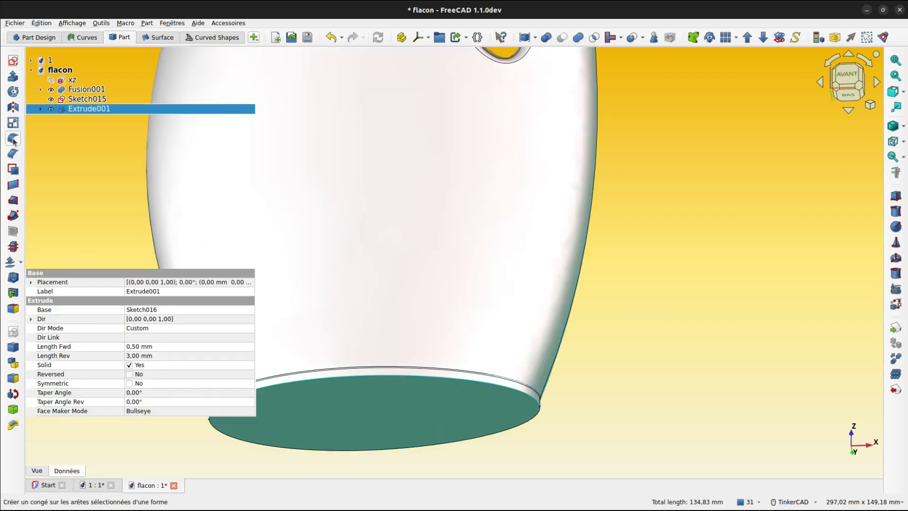
click(14, 140)
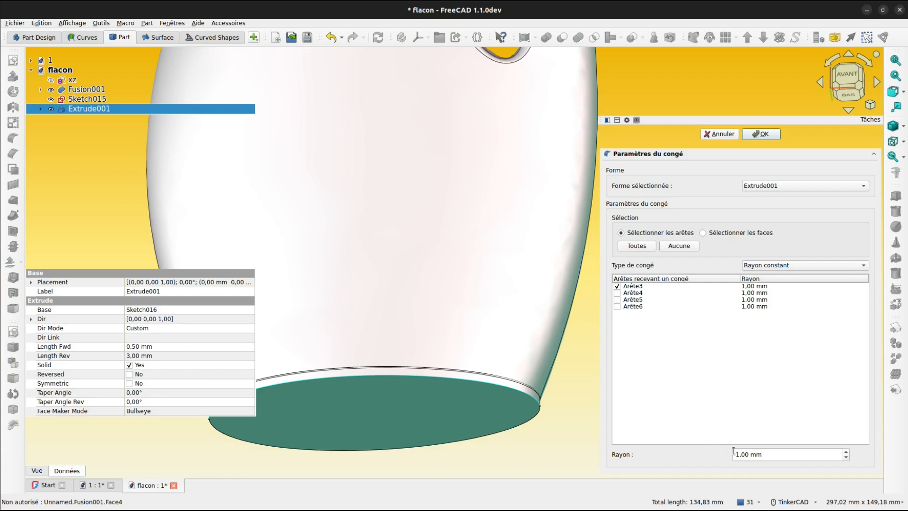
click(739, 454)
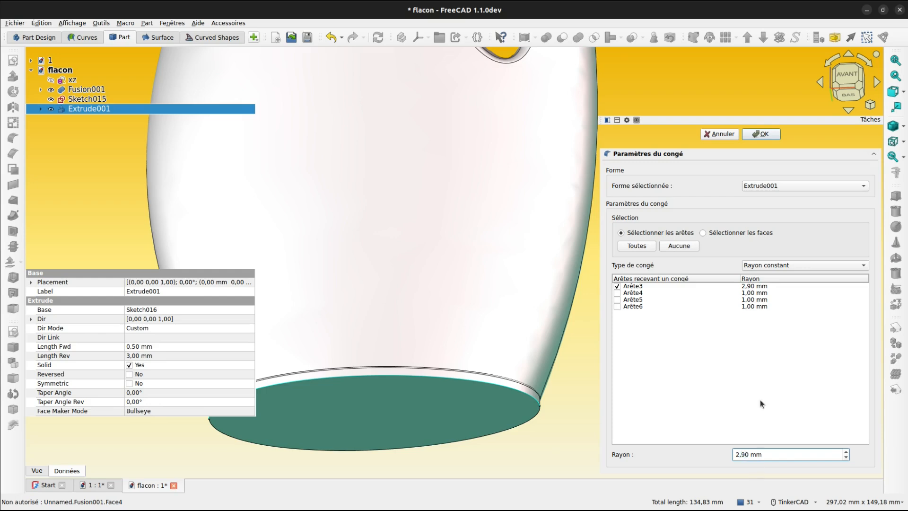
click(764, 134)
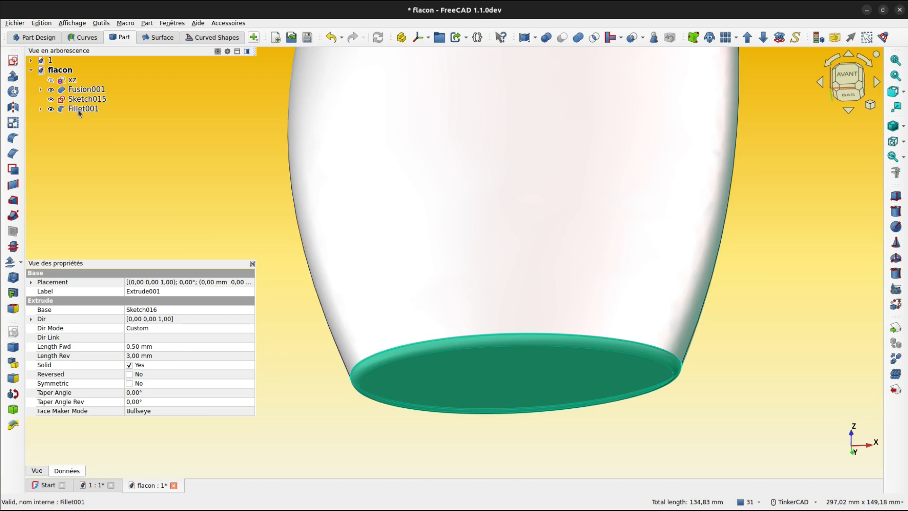
Step: Try to fuse the Fusion001 bottle body with the filleted base, Fillet001, using a Boolean union, and inspect the whole bottle
click(79, 110)
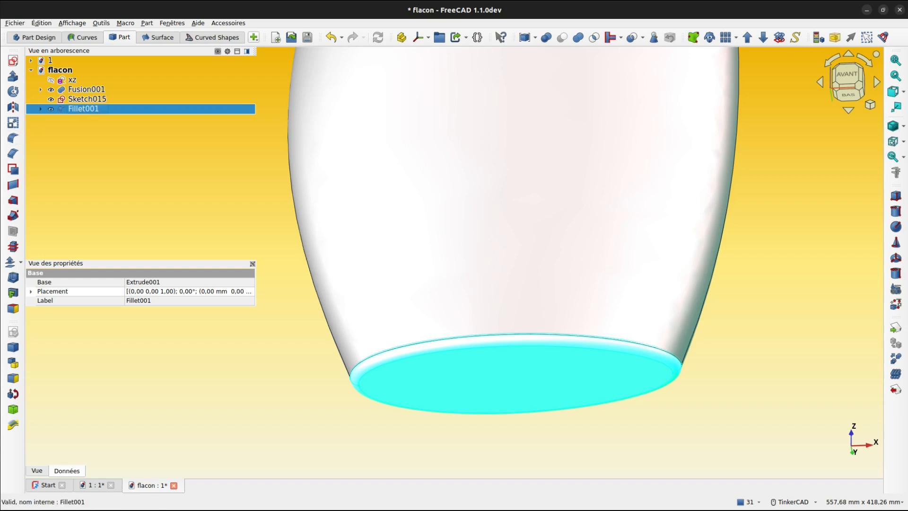
click(94, 90)
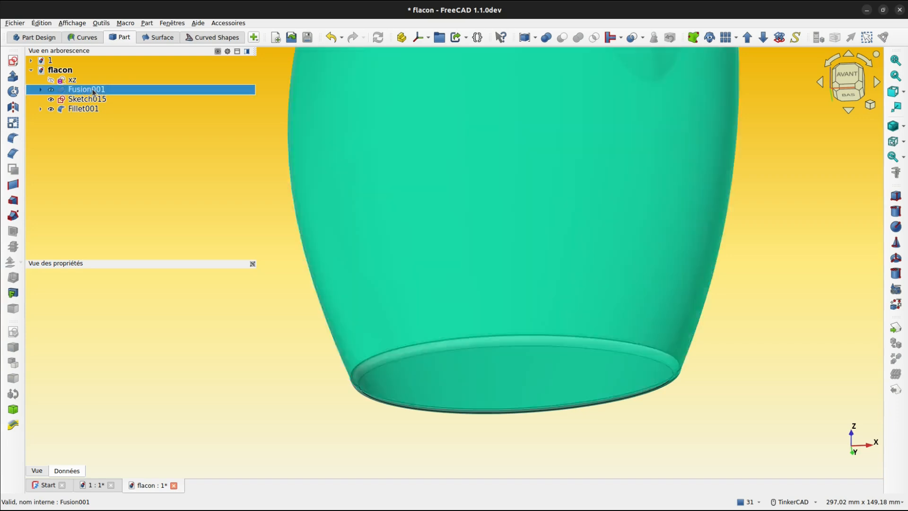
ctrl+click(83, 109)
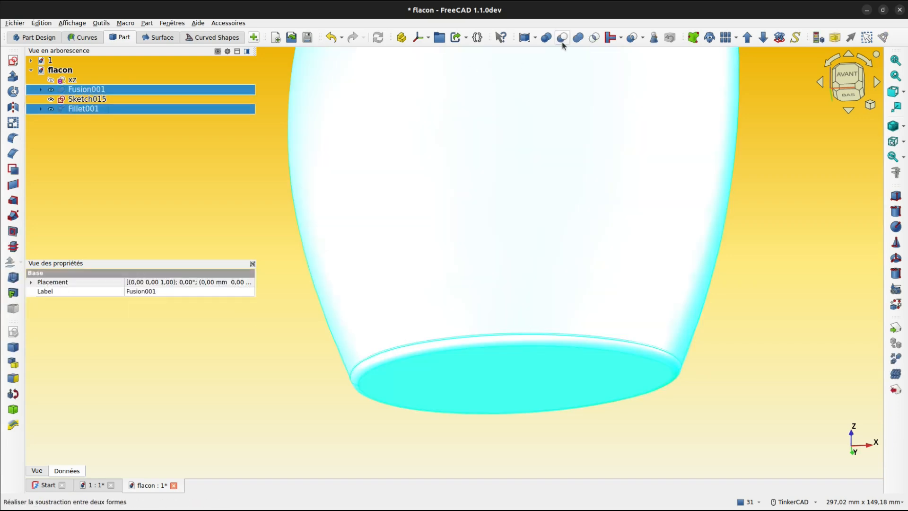
click(578, 38)
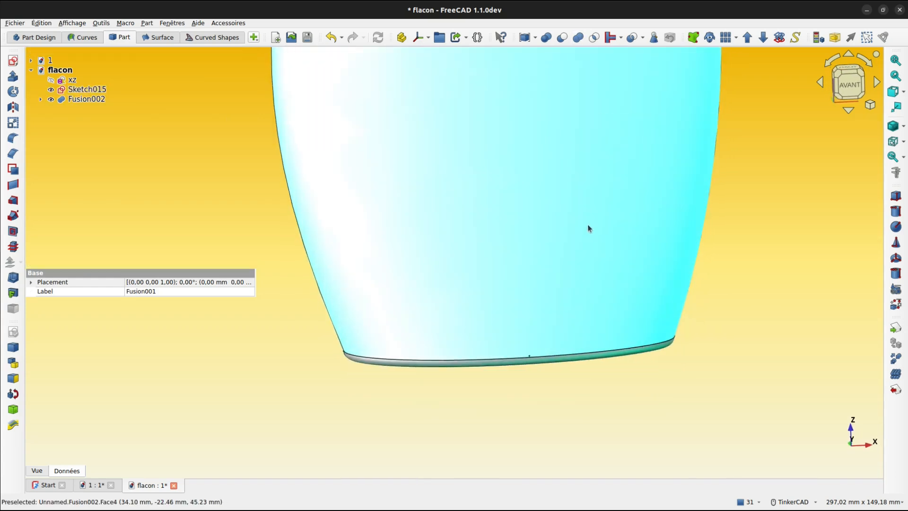
scroll(588, 226, down, 5)
middle_drag(563, 235, 536, 288)
right_drag(538, 278, 533, 305)
middle_drag(398, 289, 380, 349)
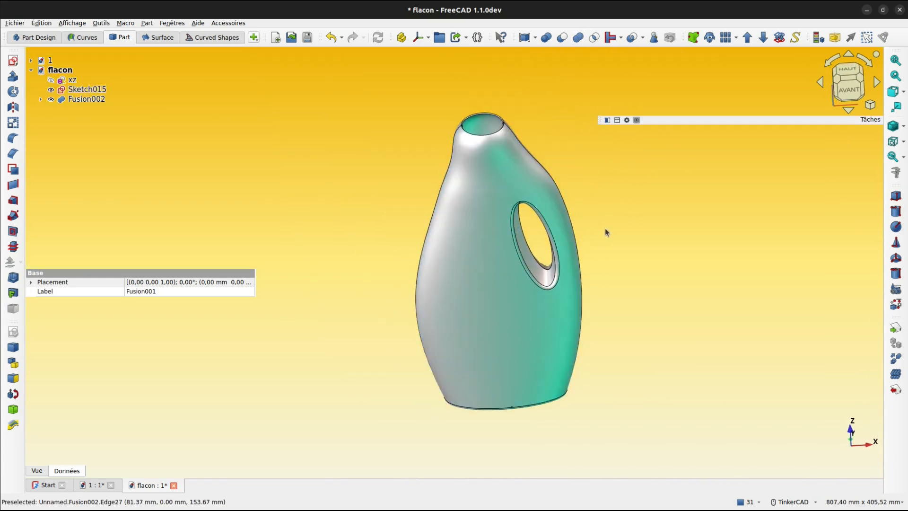
right_drag(606, 228, 614, 262)
middle_drag(589, 212, 523, 212)
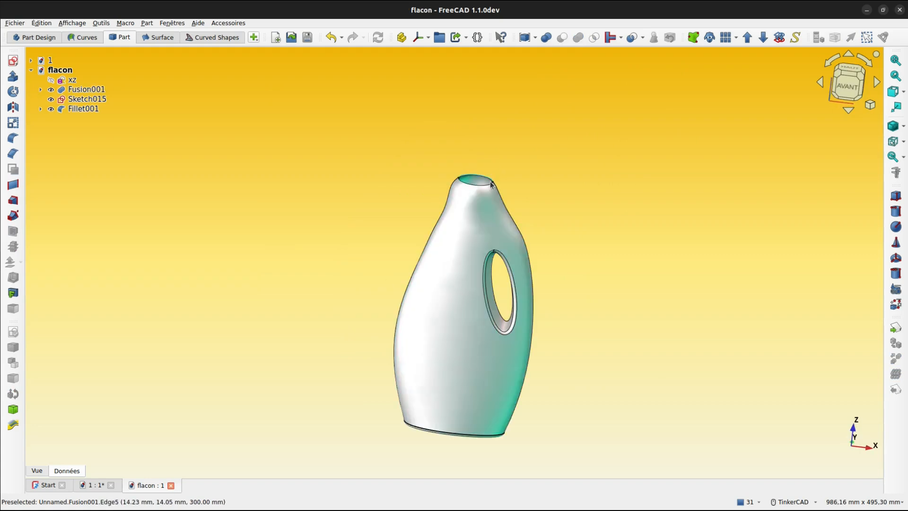
Step: Measure the position of the inner seam vertex on the bottle neck's rim
right_drag(491, 184, 529, 276)
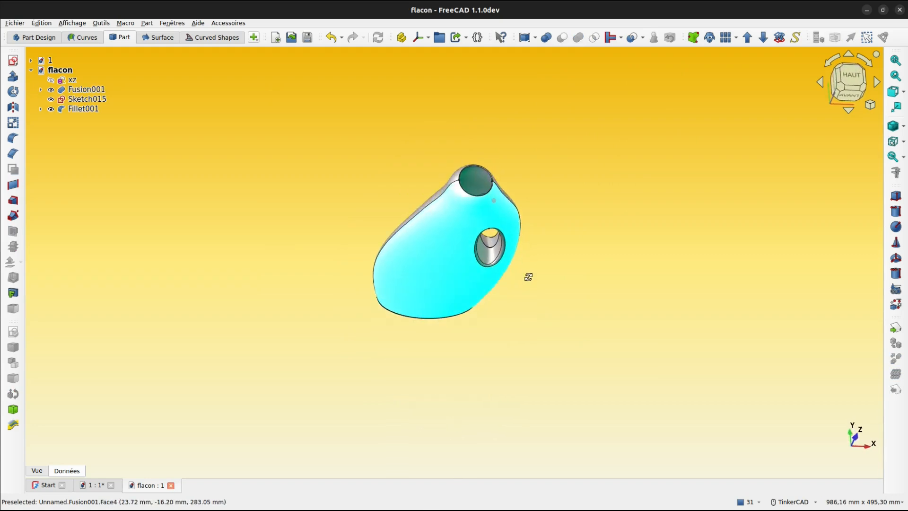
scroll(494, 184, up, 6)
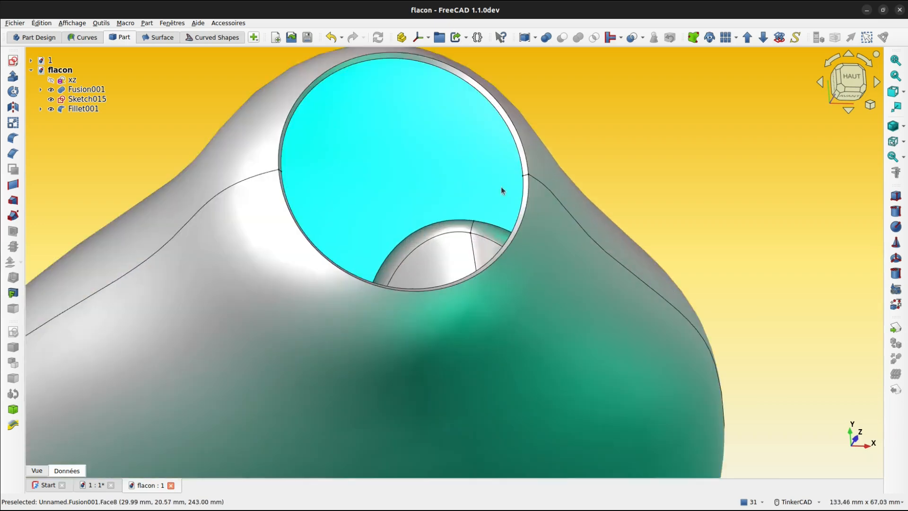
scroll(508, 185, up, 5)
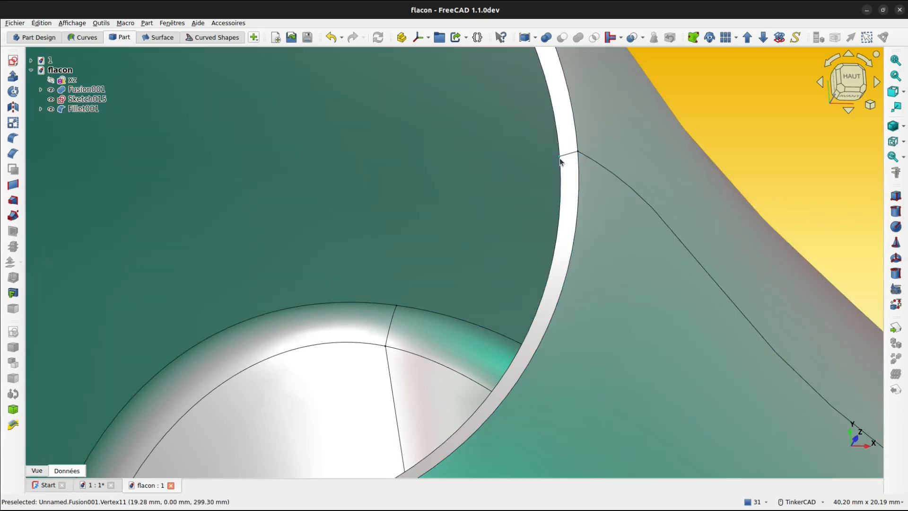
click(560, 161)
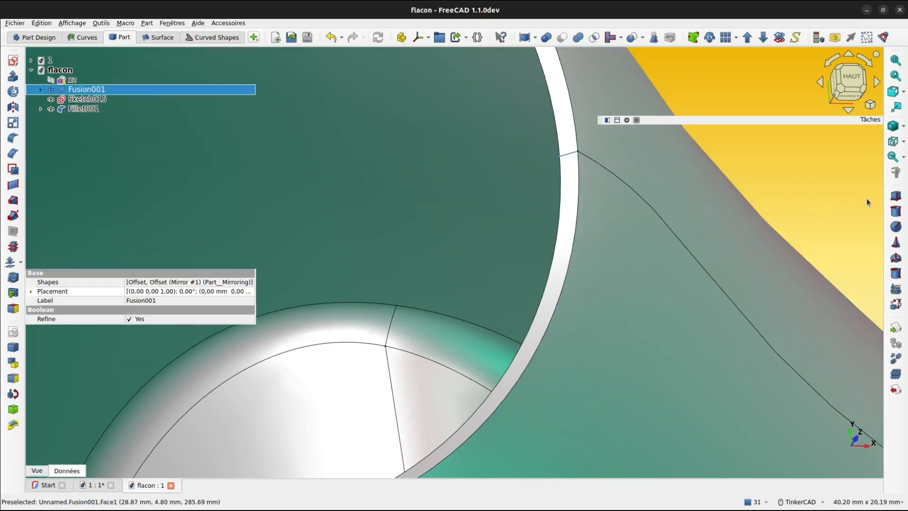
click(896, 171)
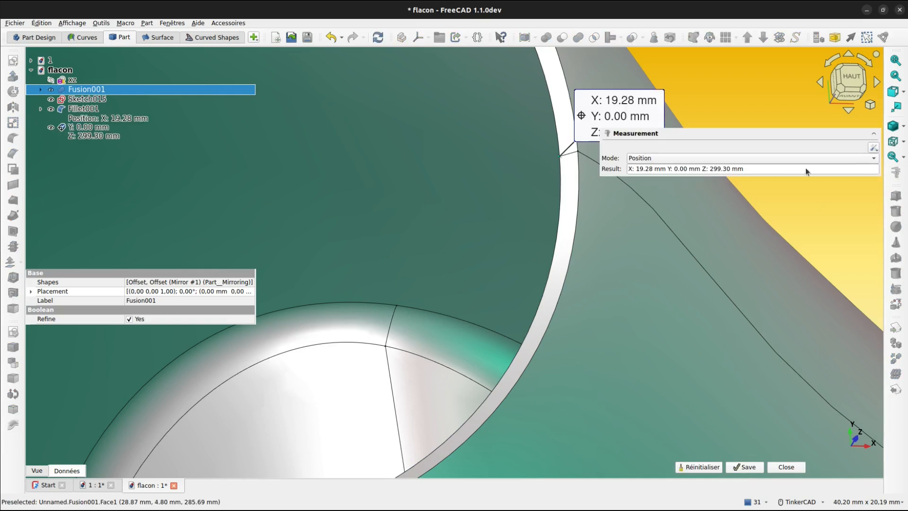
click(598, 102)
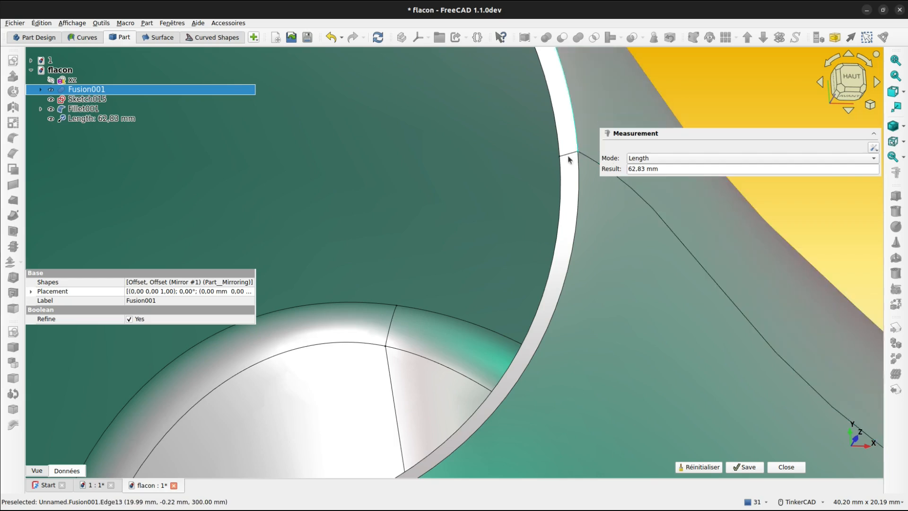
middle_drag(568, 227, 464, 279)
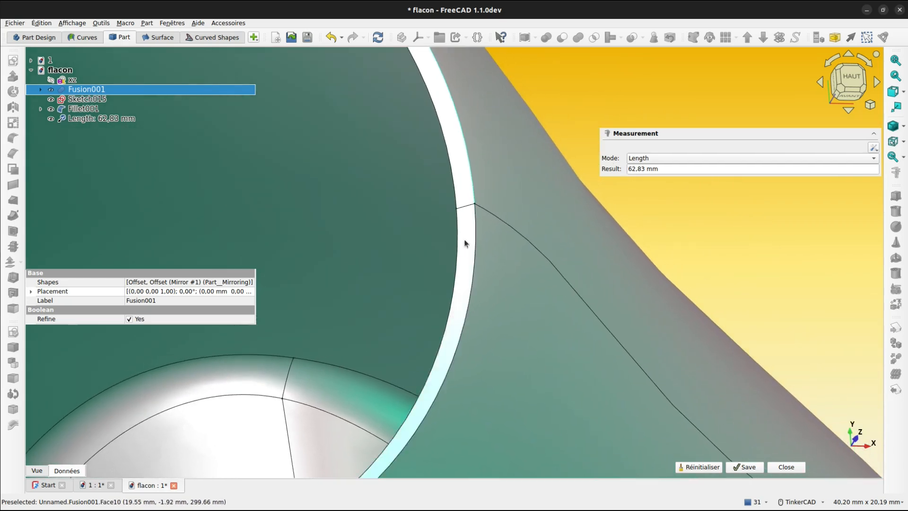
click(457, 213)
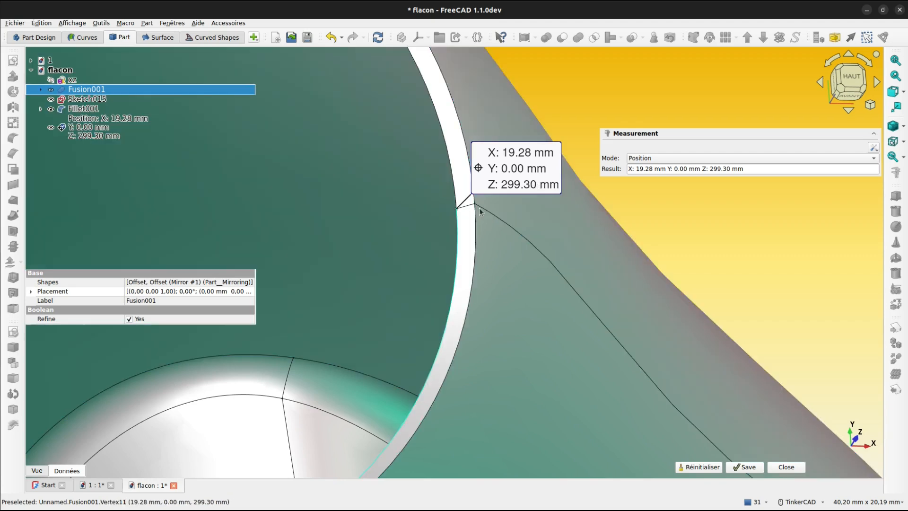
click(785, 467)
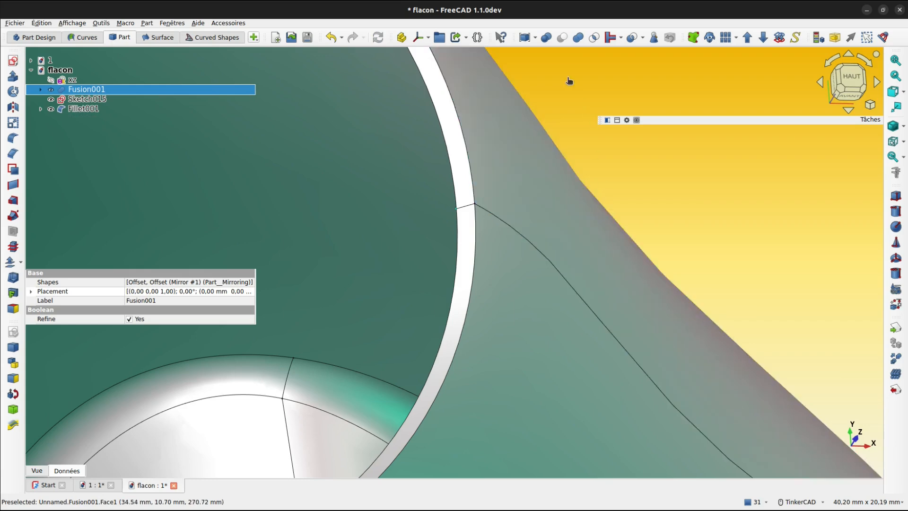
Step: Create a new sketch on the XY-plane with an offset of 300 mm, level with the bottle neck's rim
click(570, 81)
scroll(576, 113, down, 5)
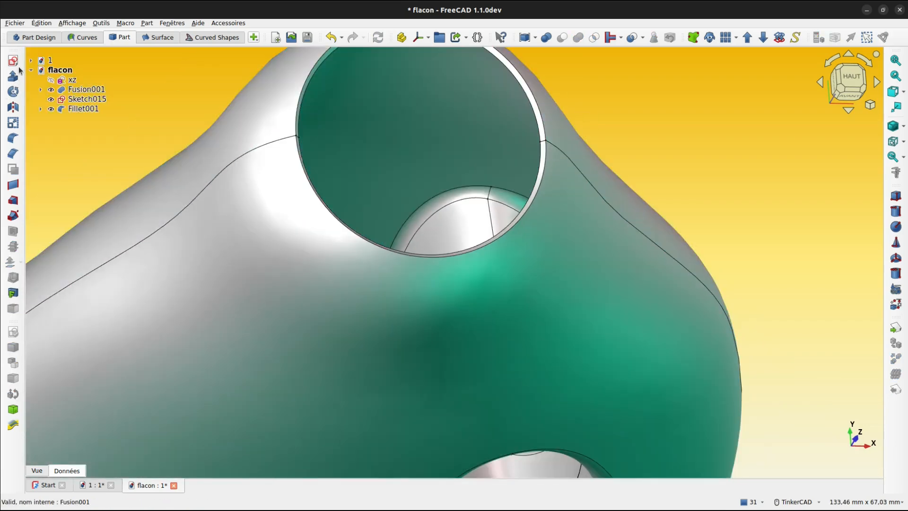
click(13, 61)
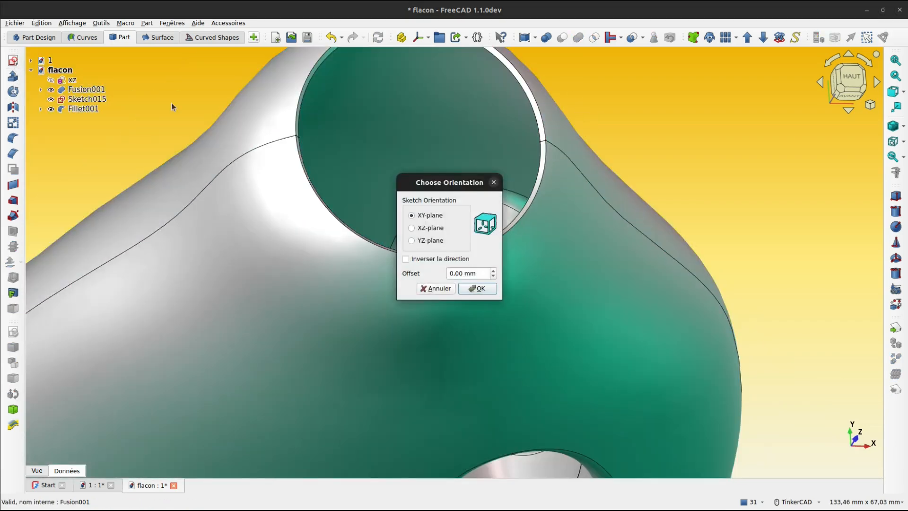
click(449, 276)
text(30)
click(487, 289)
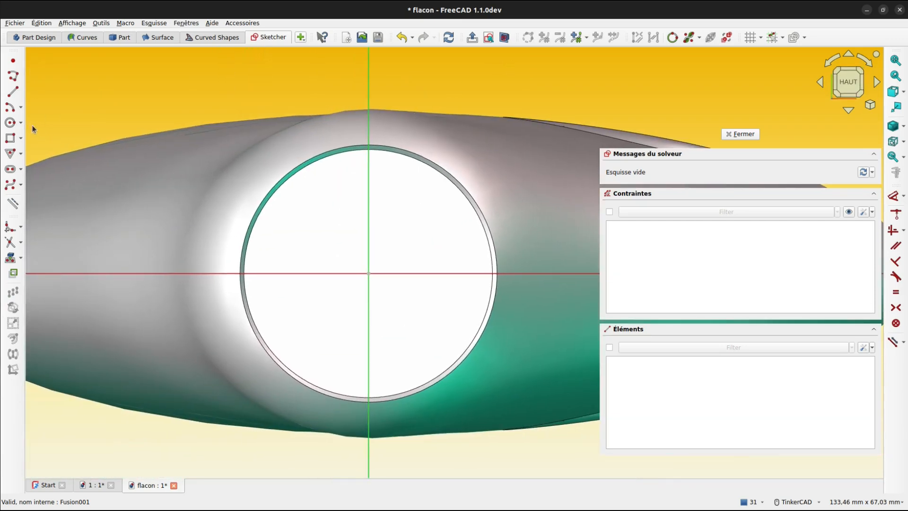
Step: Draw two concentric circles centred on the origin, 40 mm and 39 mm in diameter, and close the sketch
click(369, 273)
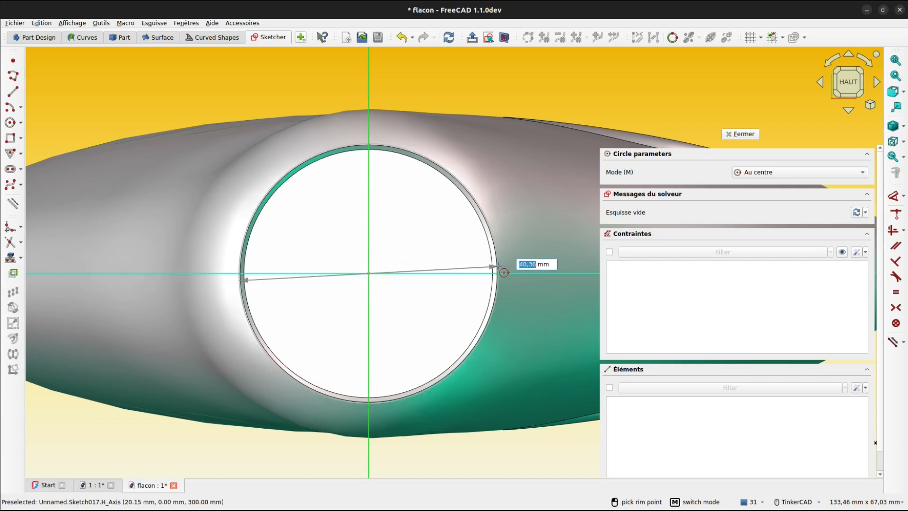
text(40)
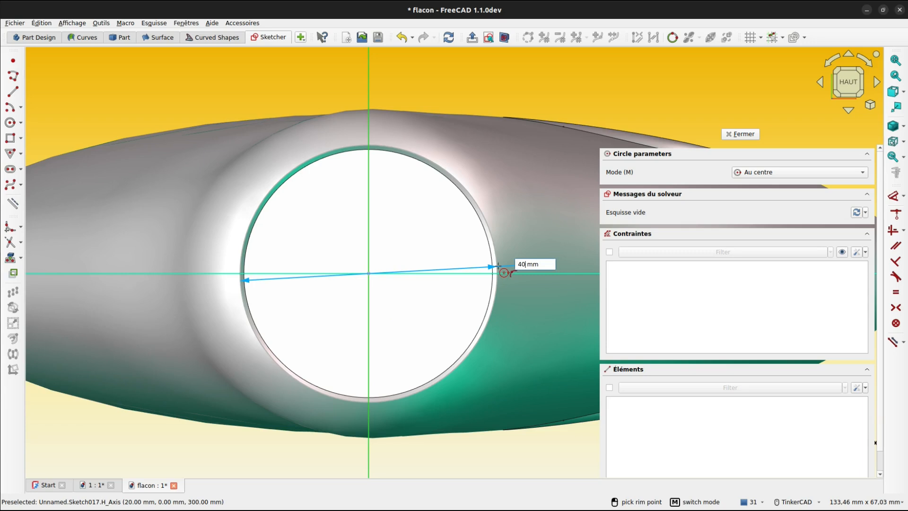
key(Return)
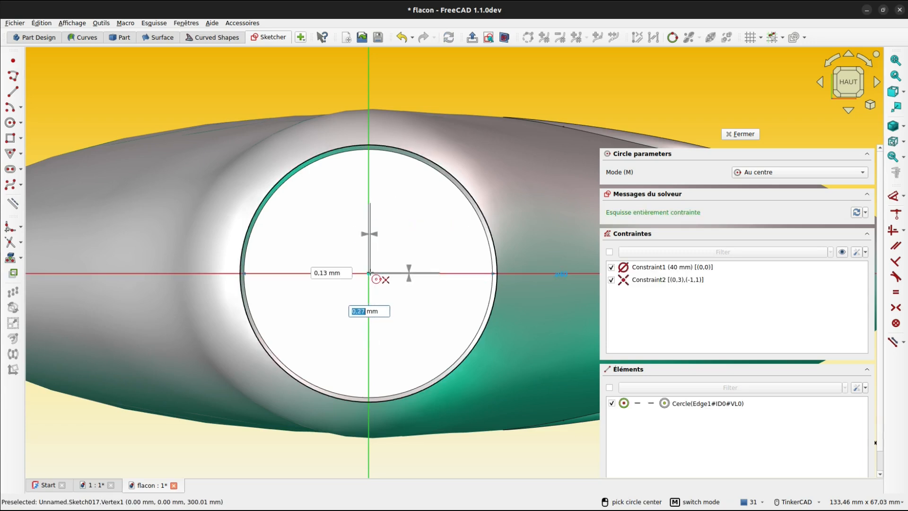
click(368, 273)
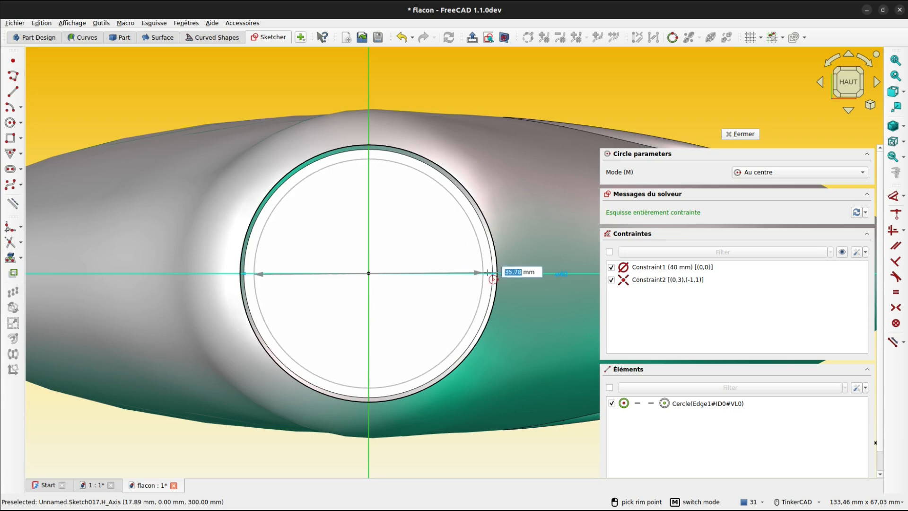
text(39)
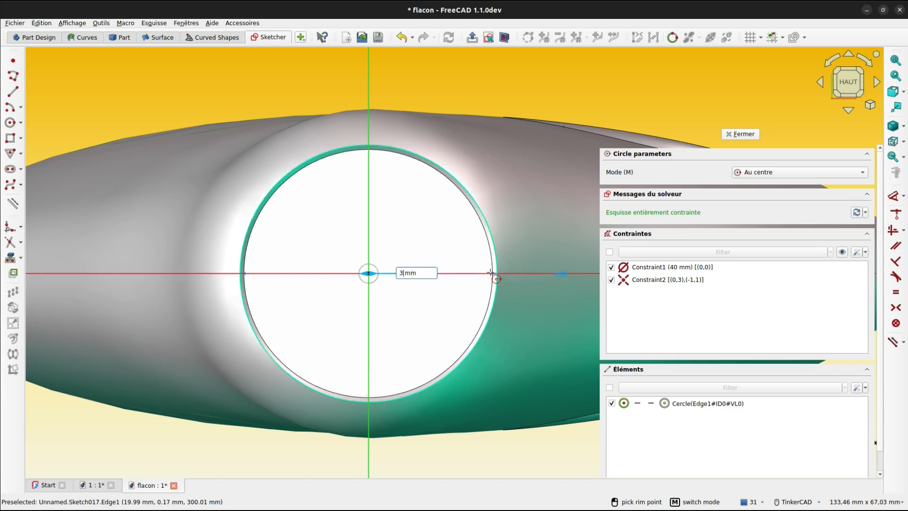
key(Return)
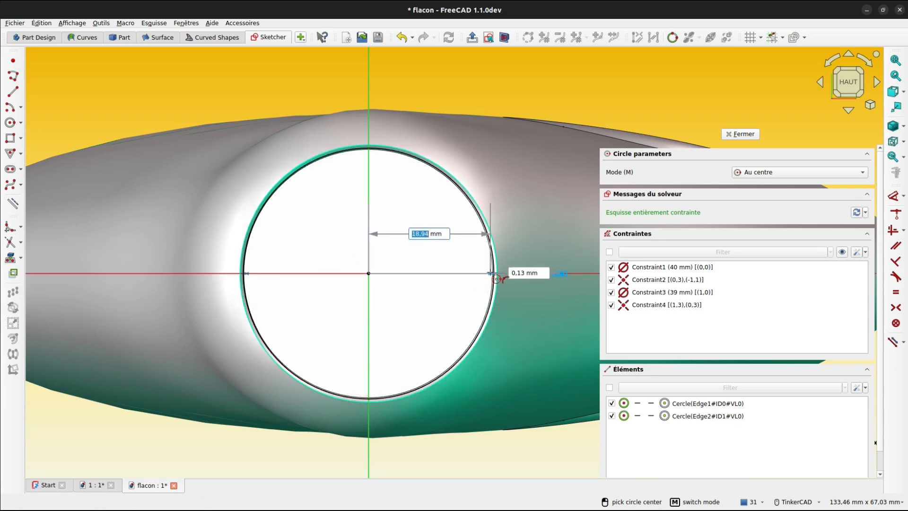
key(Escape)
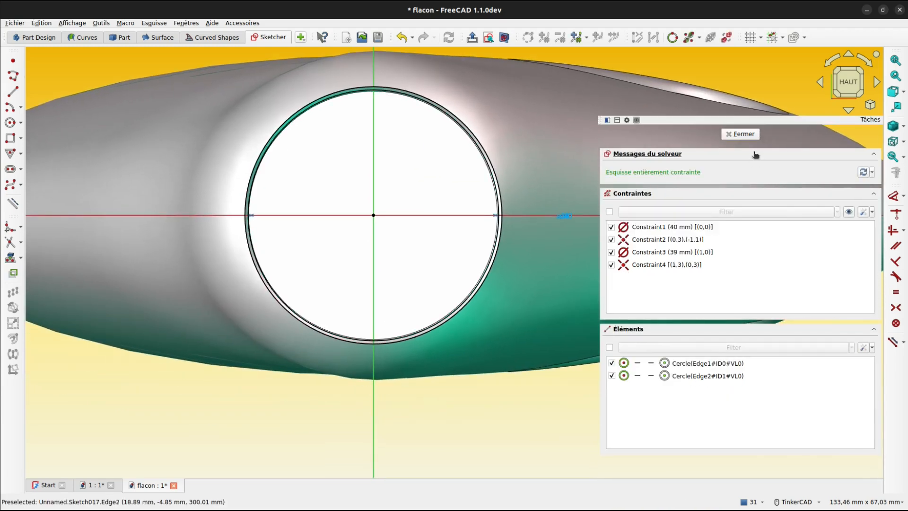
click(753, 136)
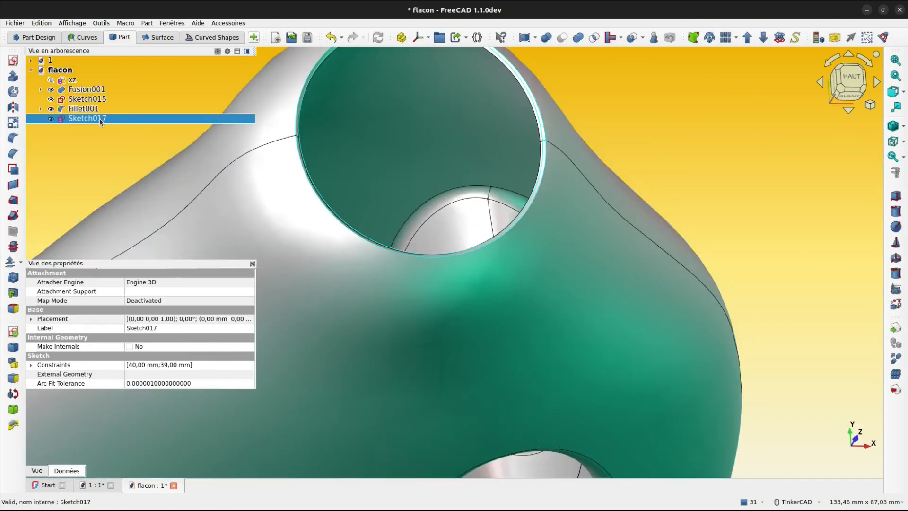
Step: Extrude the neck ring sketch as a solid along its normal, 10 mm forward and 0.70 mm in the opposite direction
click(14, 77)
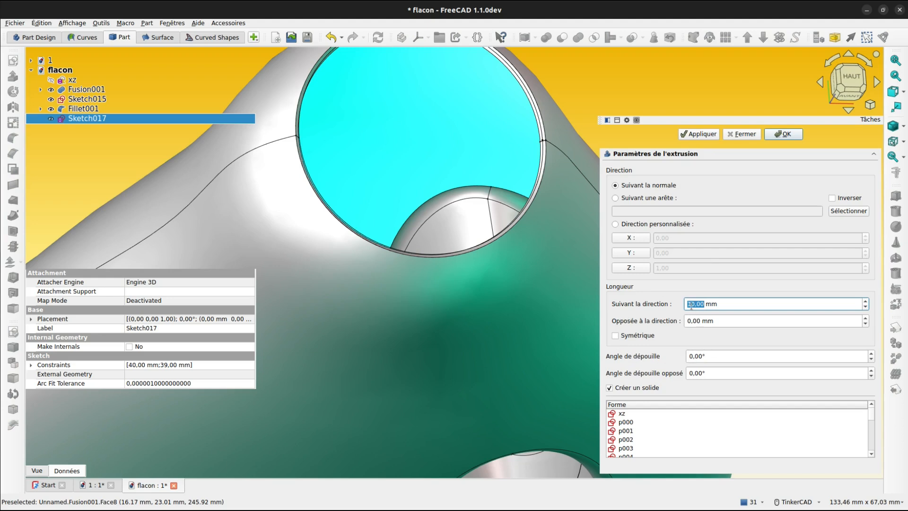
click(690, 320)
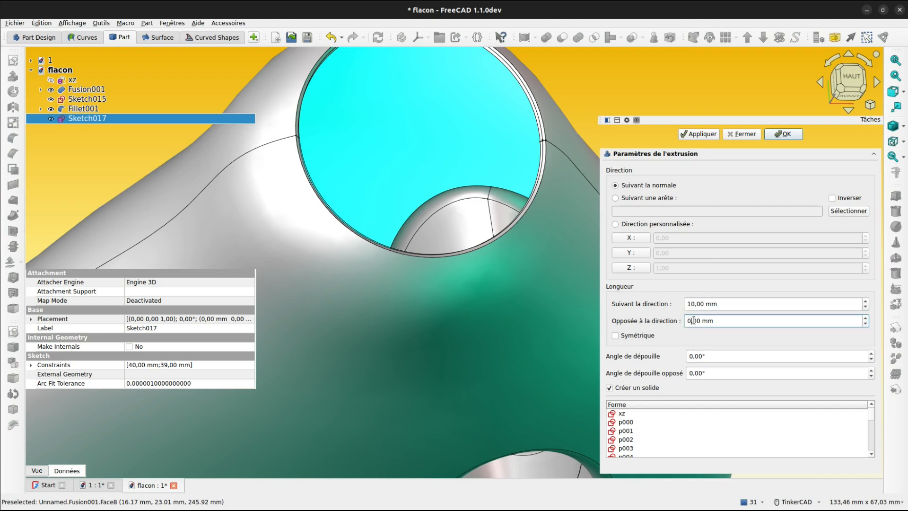
text(7)
click(782, 135)
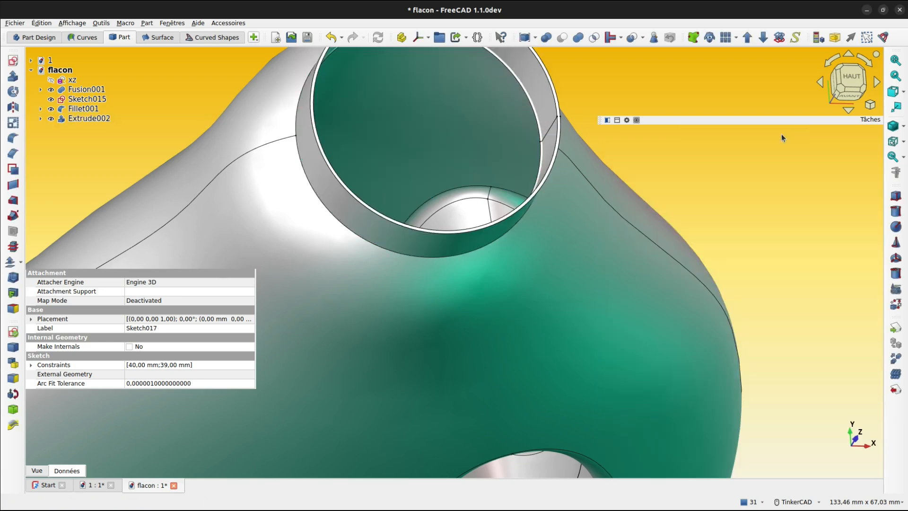
right_drag(569, 218, 495, 248)
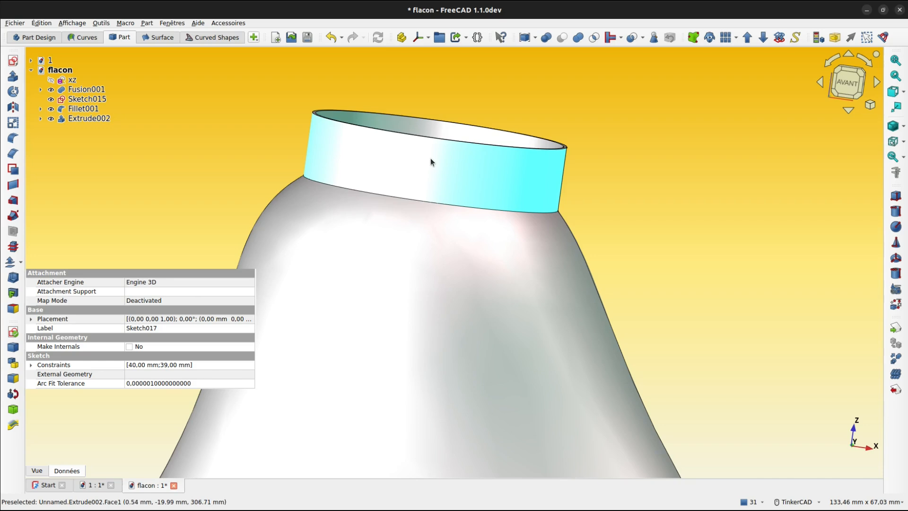
click(500, 93)
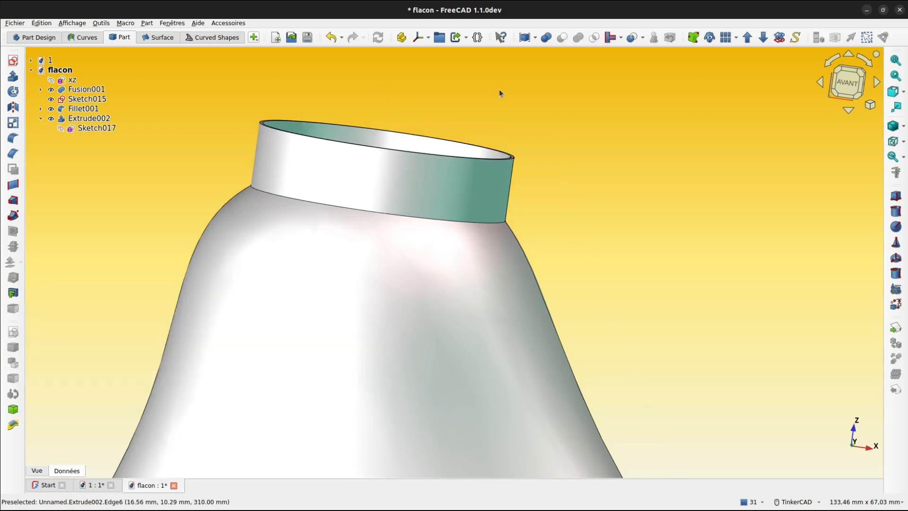
Step: Create a right-handed helix primitive with a 3 mm pitch, 6 mm height and 20 mm radius
click(893, 288)
click(785, 175)
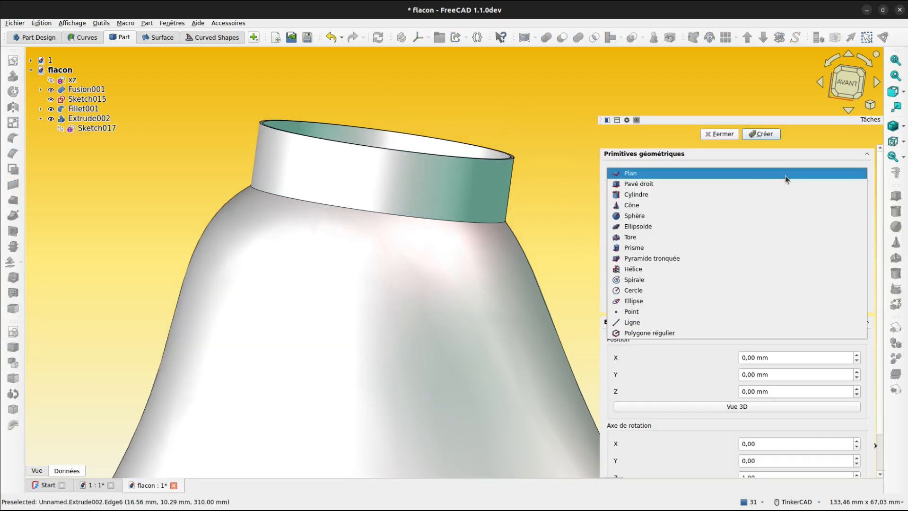
click(652, 269)
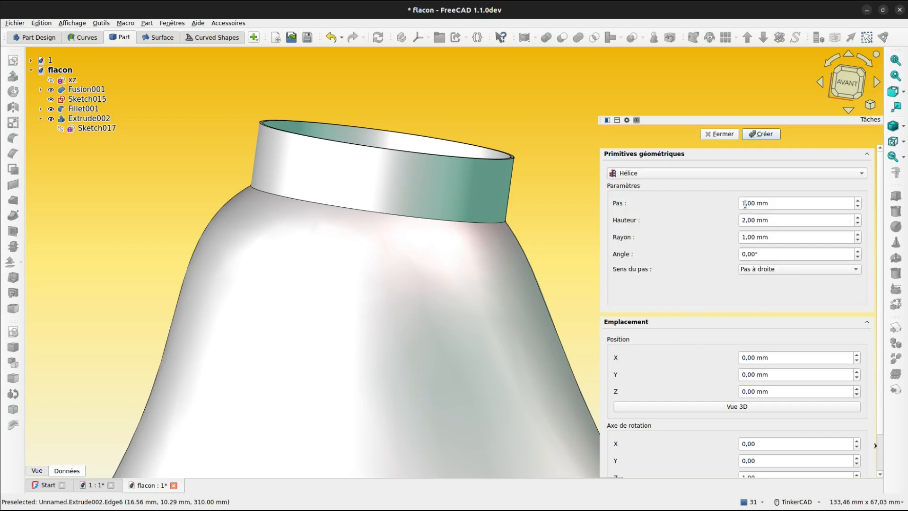
drag(746, 204, 740, 204)
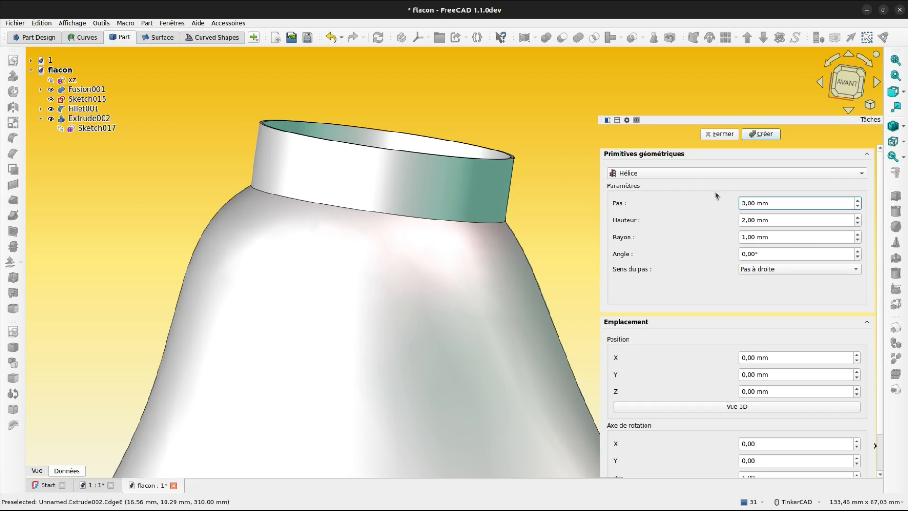
drag(745, 219, 741, 220)
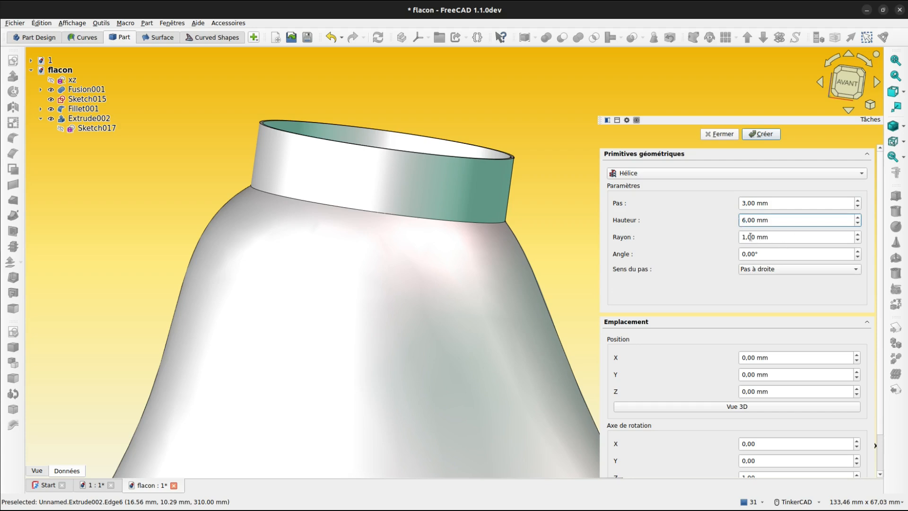
drag(745, 237, 741, 231)
text(20)
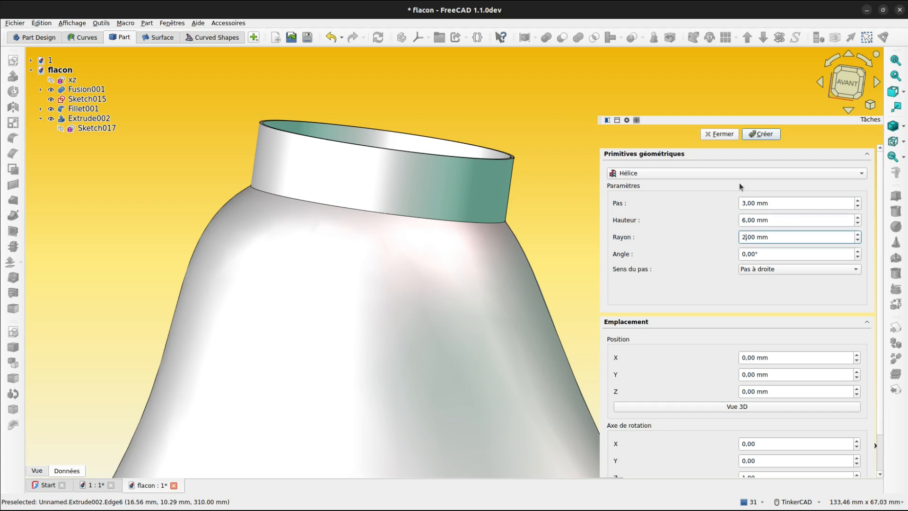
click(760, 134)
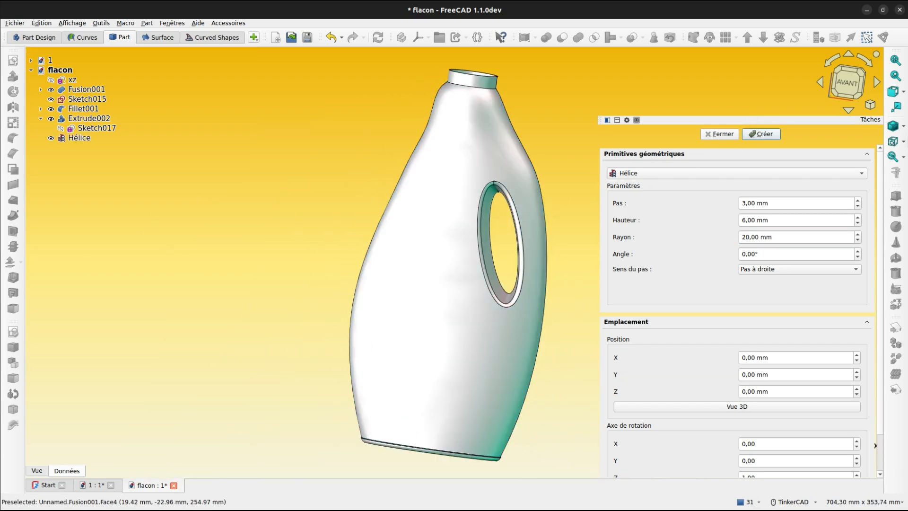
Step: Display the model in wireframe, select the new helix and leave the primitive creation
click(904, 128)
click(872, 144)
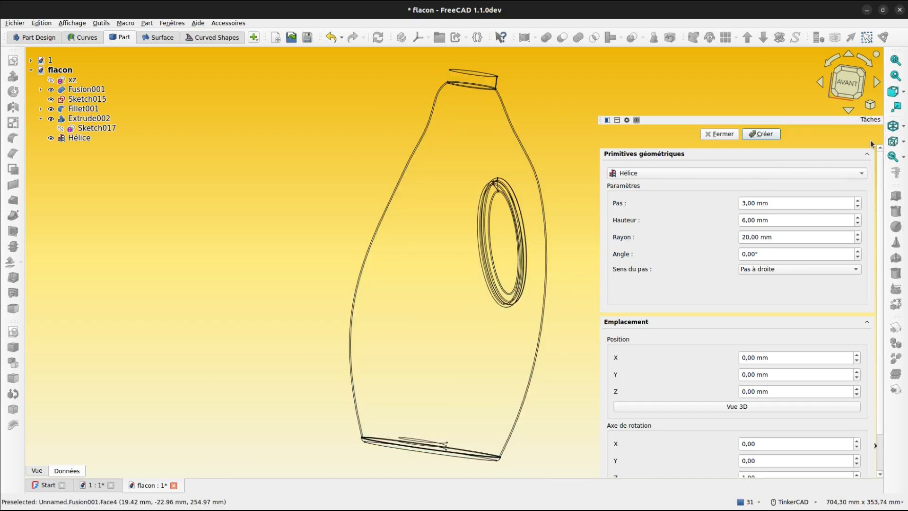
click(79, 138)
key(Escape)
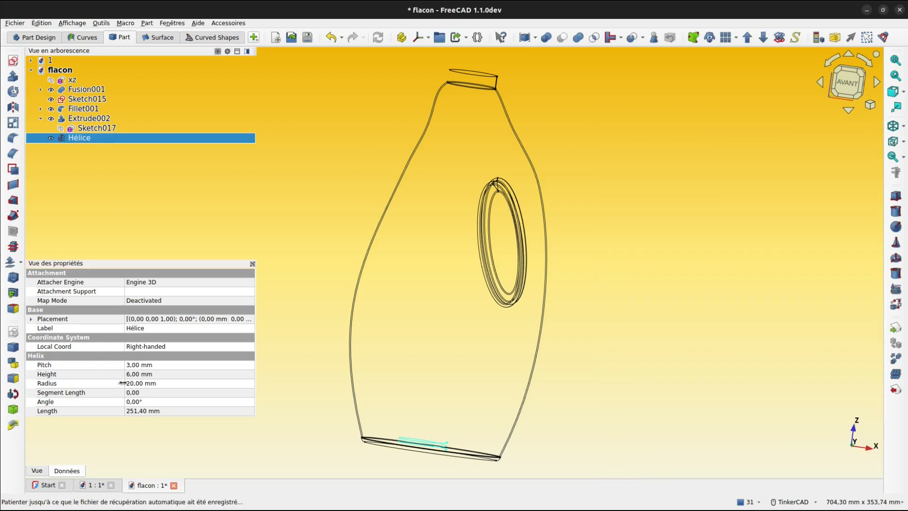
Step: Set the helix's Z position to 300 mm, raise it to 302 mm and check it against the neck from the front
click(31, 320)
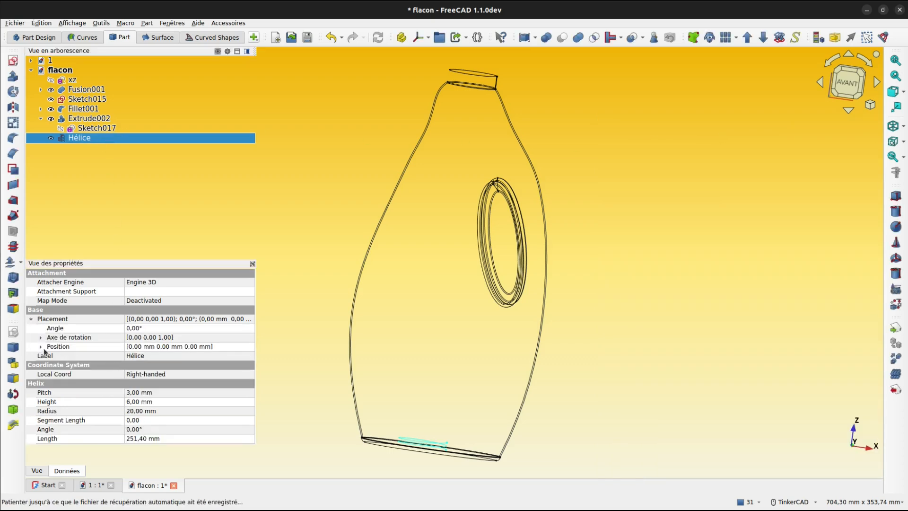
click(41, 347)
click(131, 375)
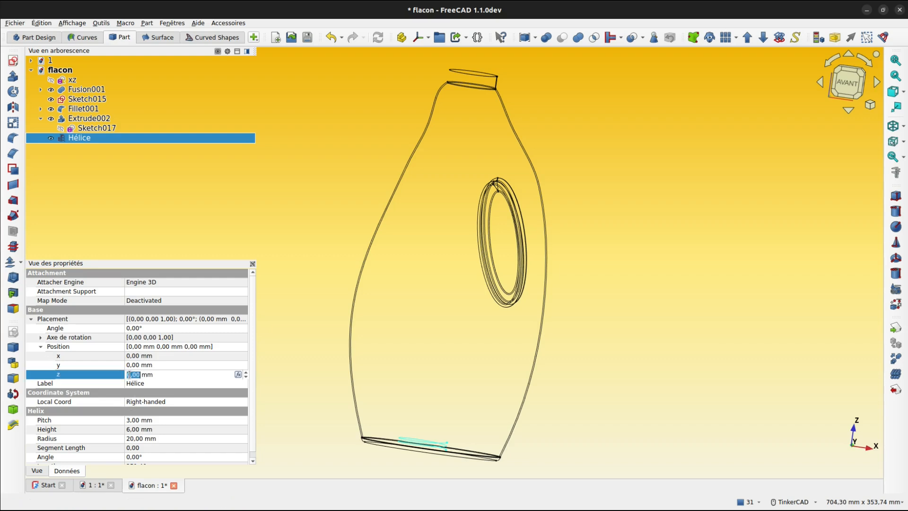
text(30)
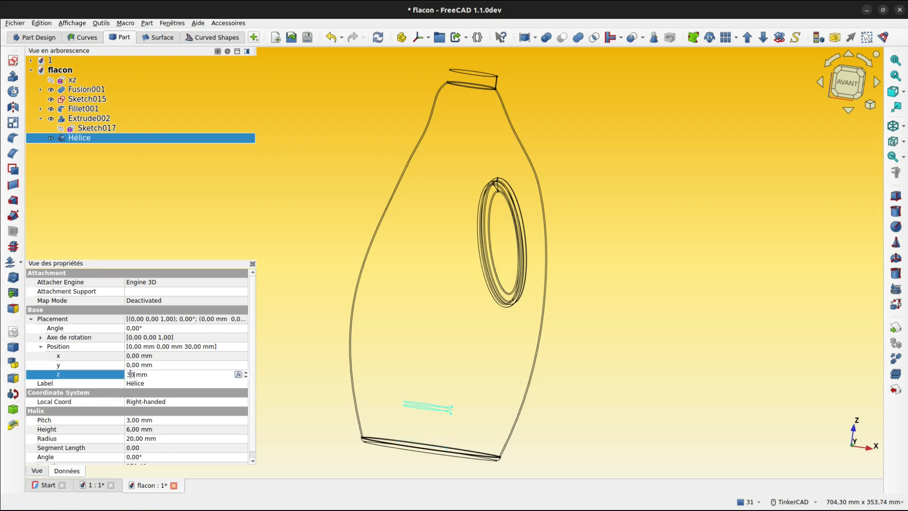
text(0)
scroll(469, 73, up, 4)
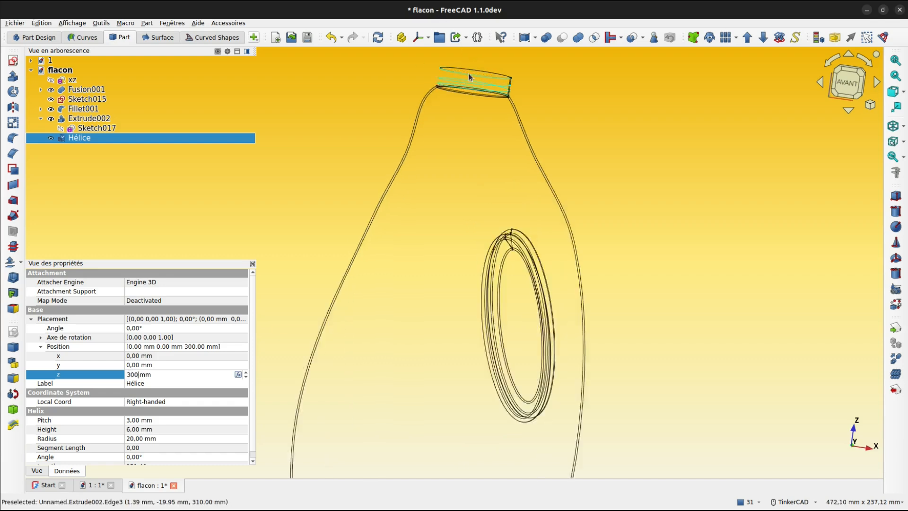
right_drag(509, 155, 487, 171)
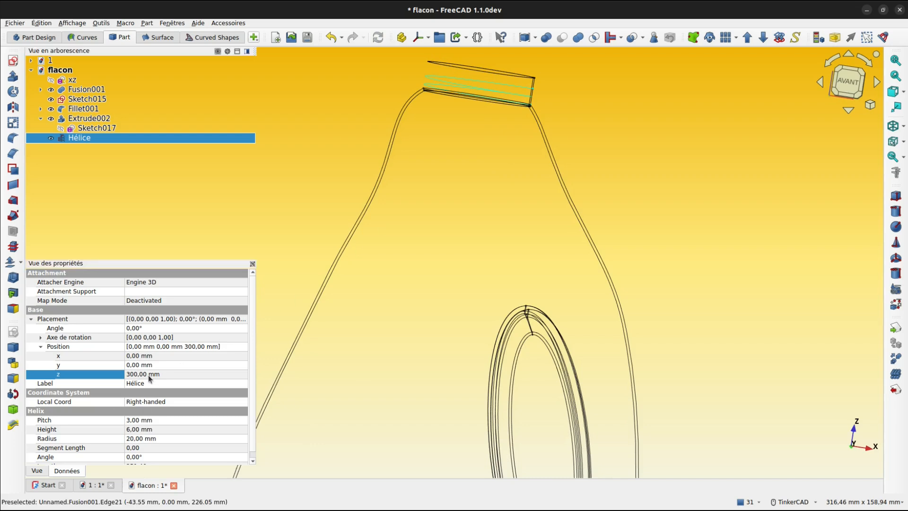
click(149, 375)
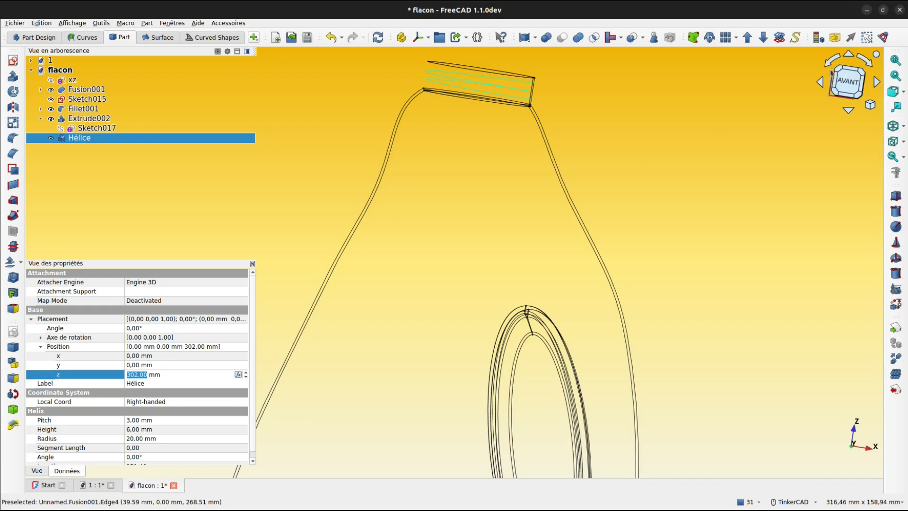
click(848, 81)
scroll(473, 111, up, 3)
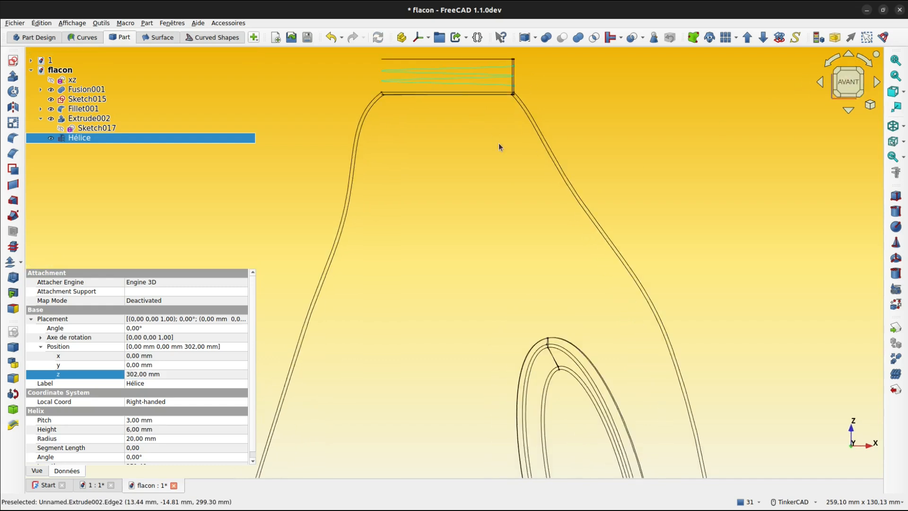
scroll(490, 196, up, 1)
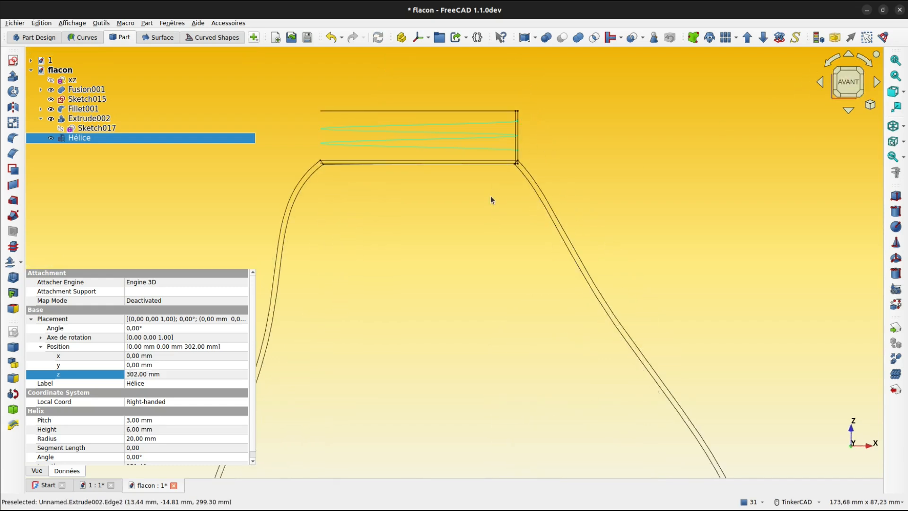
click(583, 167)
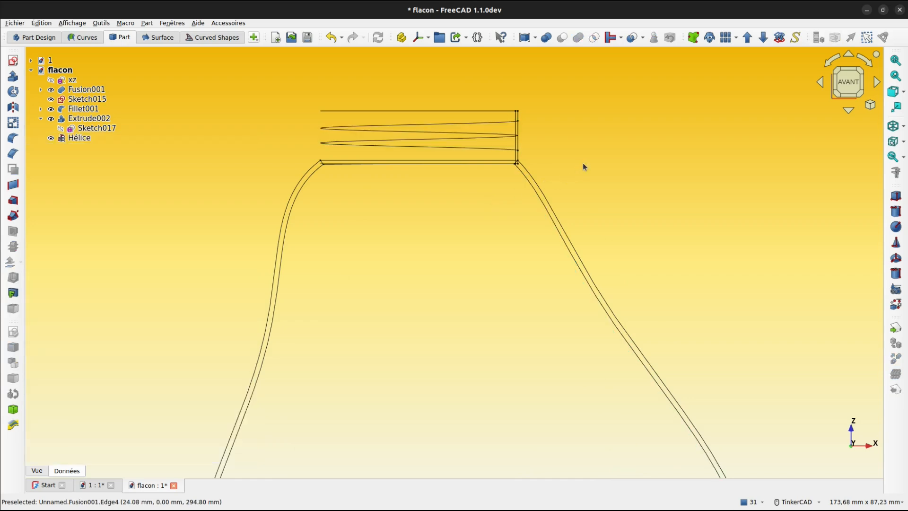
Step: Hide the extruded neck ring so that only the helix remains above the bottle body
right_drag(585, 162, 525, 169)
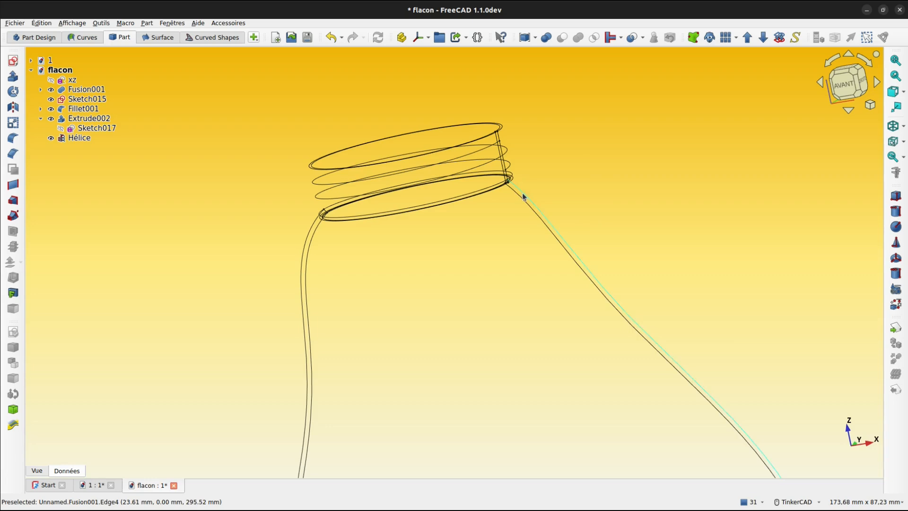
click(500, 138)
key(space)
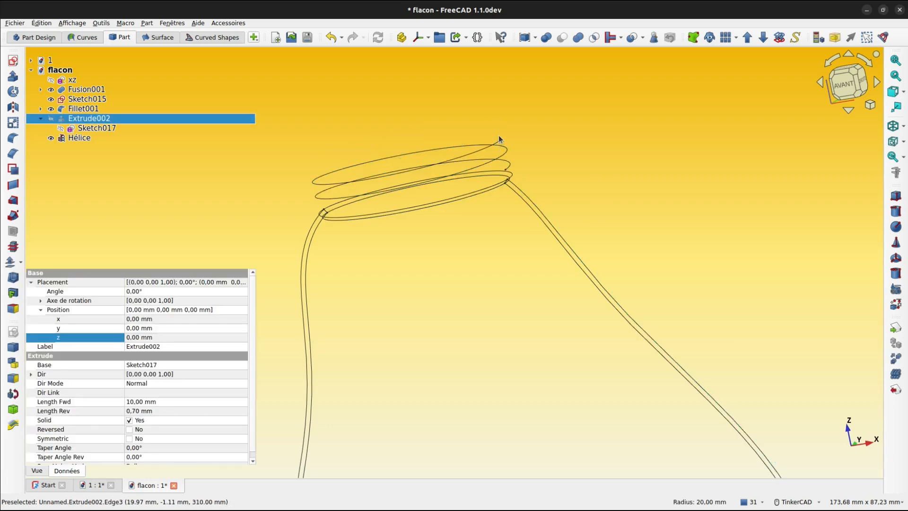
Step: Create a sketch at the helix's lower end, attached by the Frenet normal plane method, and show the extruded neck ring again
click(508, 172)
scroll(510, 170, up, 3)
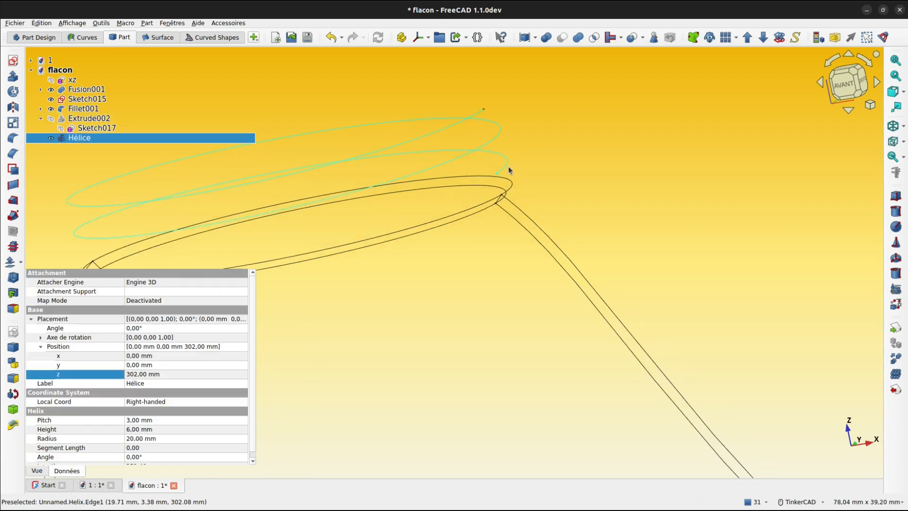
click(509, 166)
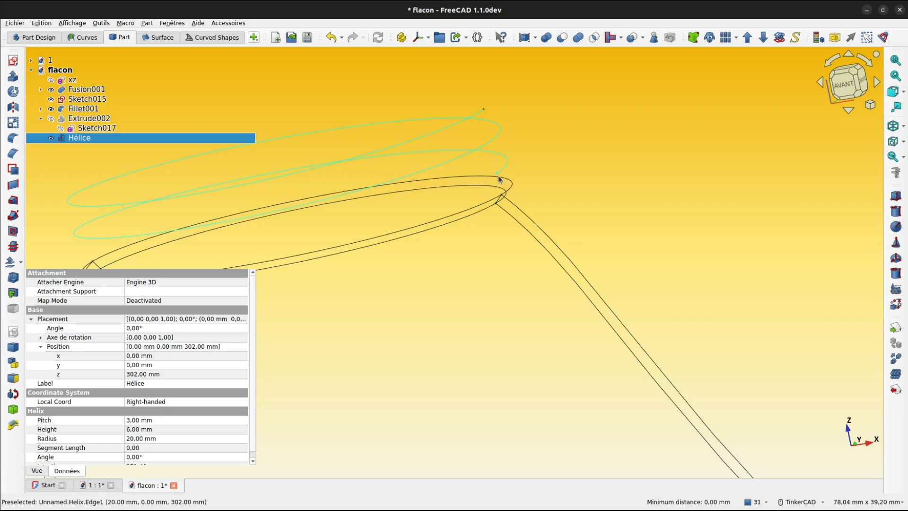
click(13, 62)
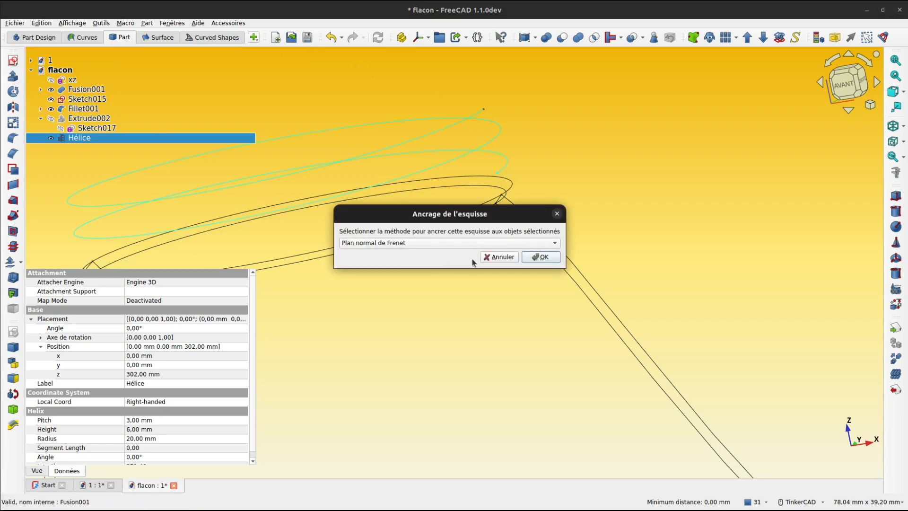
click(534, 259)
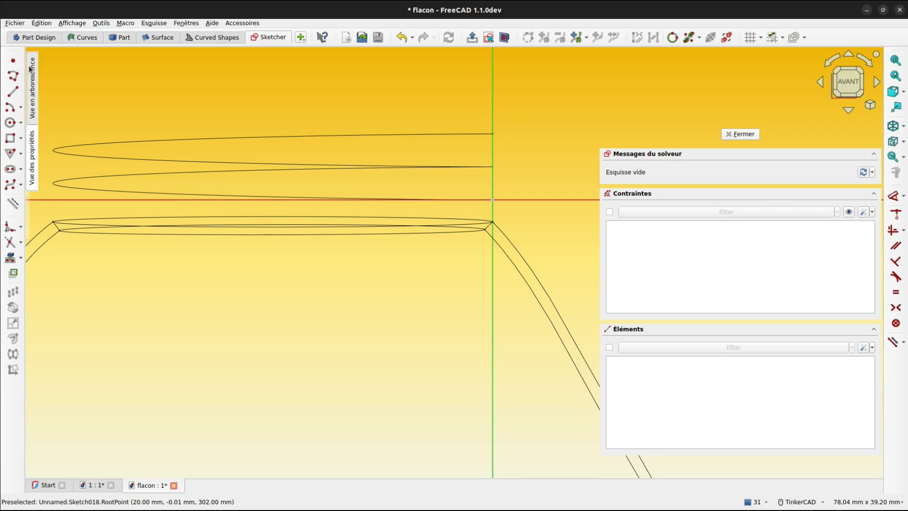
mouse_move(31, 71)
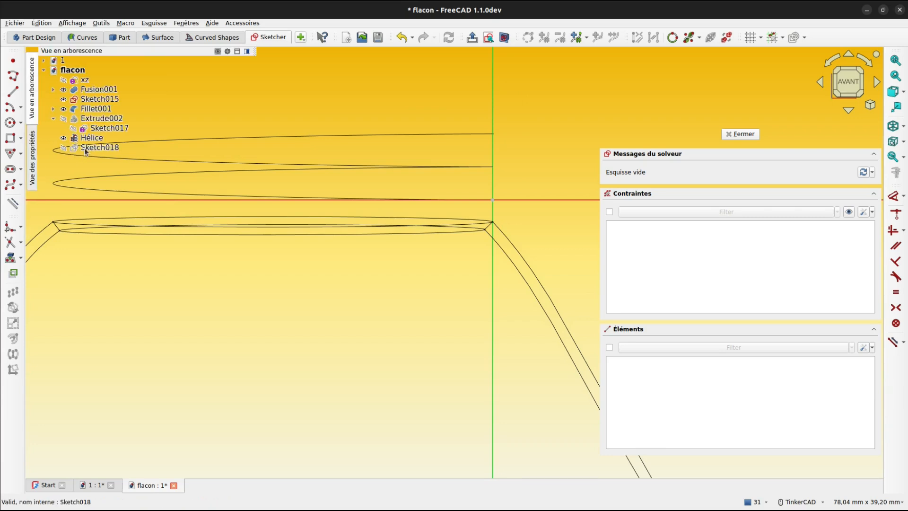
click(64, 119)
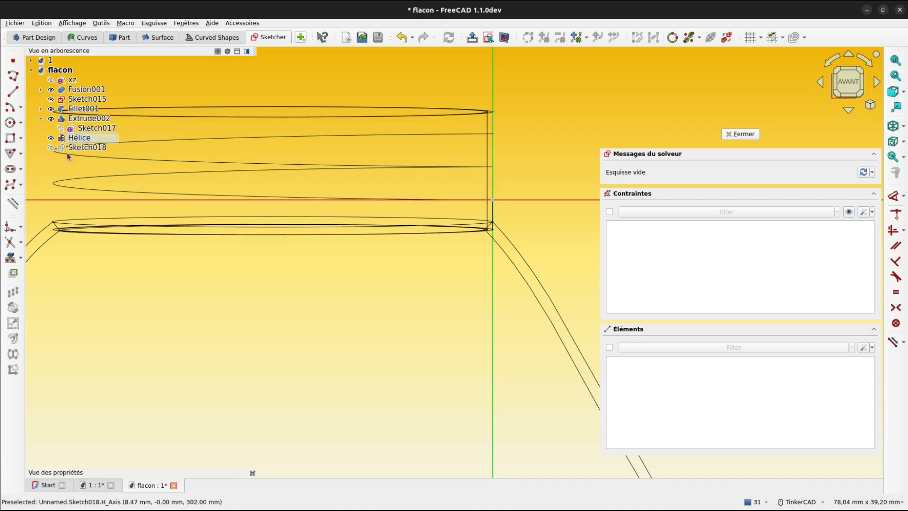
Step: Draw a semicircular arc of about 0.5 mm radius centred on the sketch origin, bulging outward with both ends on the vertical axis
click(11, 108)
scroll(471, 239, up, 5)
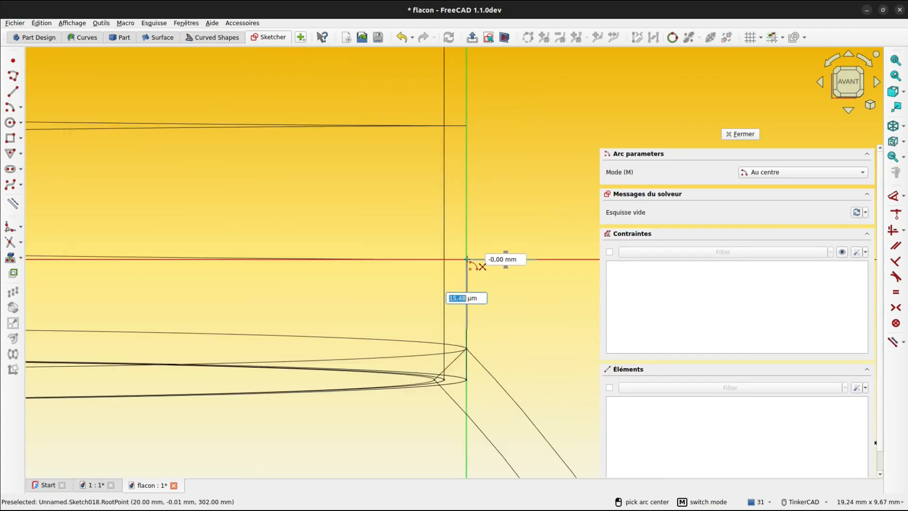
click(467, 259)
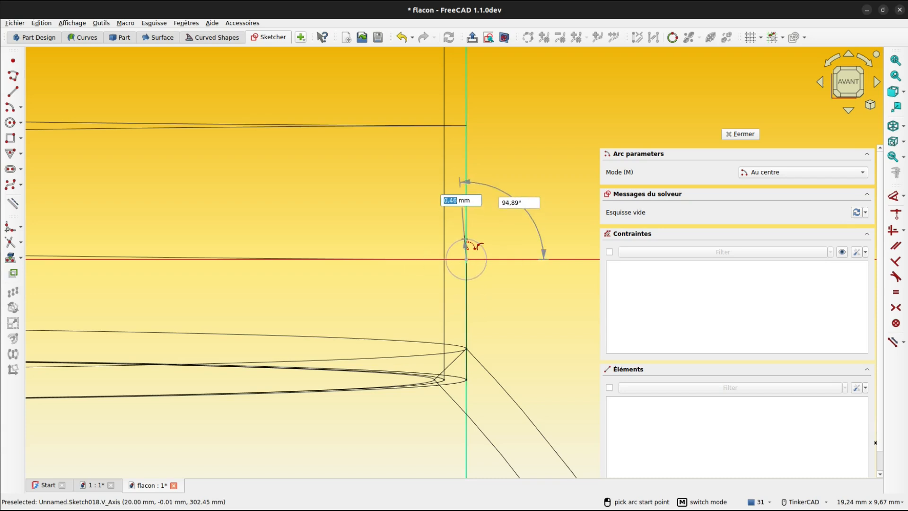
scroll(466, 239, up, 2)
click(470, 237)
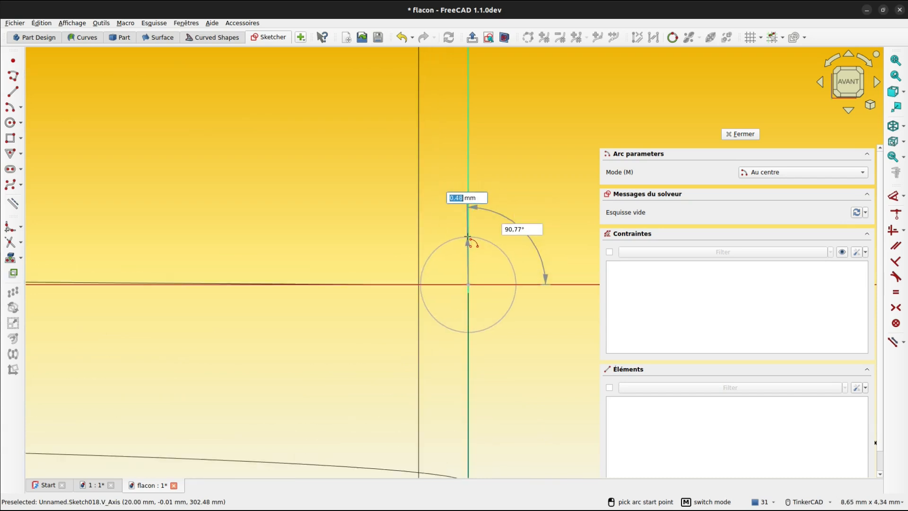
click(470, 341)
key(Escape)
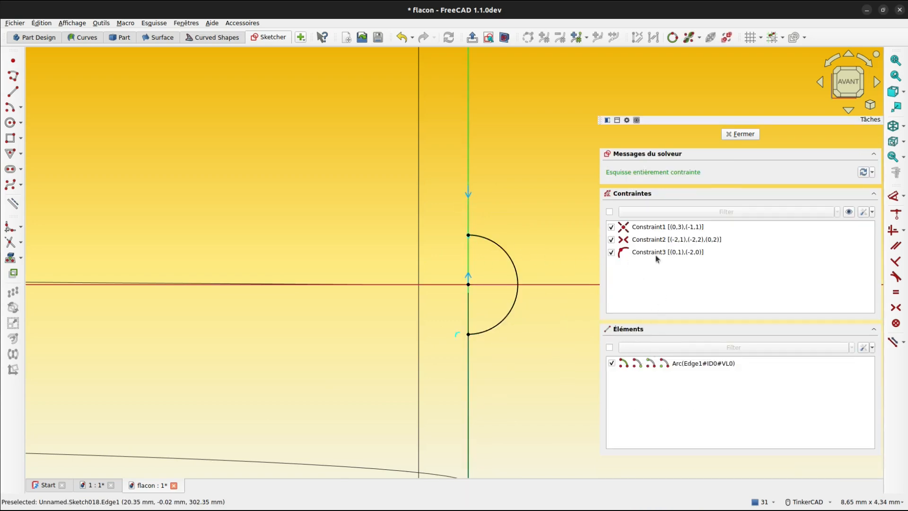
Step: Delete the arc's symmetry constraint and set its radius to 0.48 mm
click(654, 241)
key(Delete)
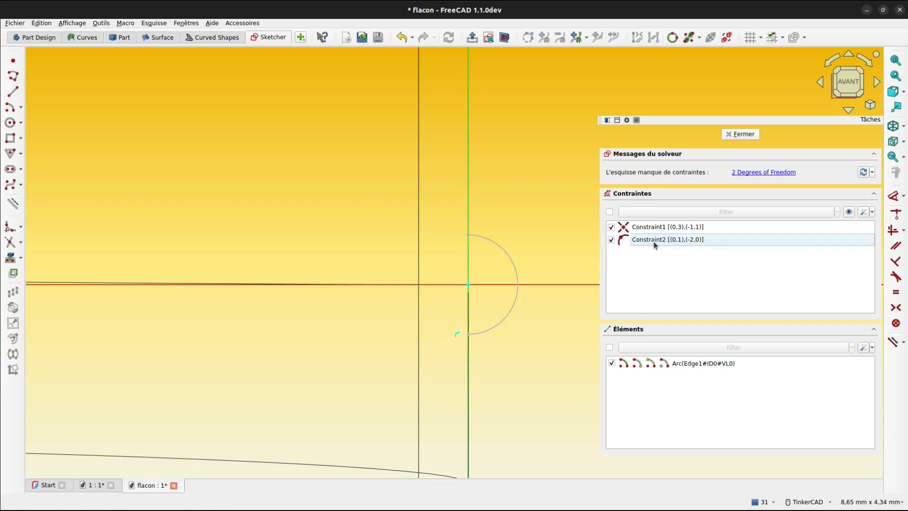
key(d)
click(511, 256)
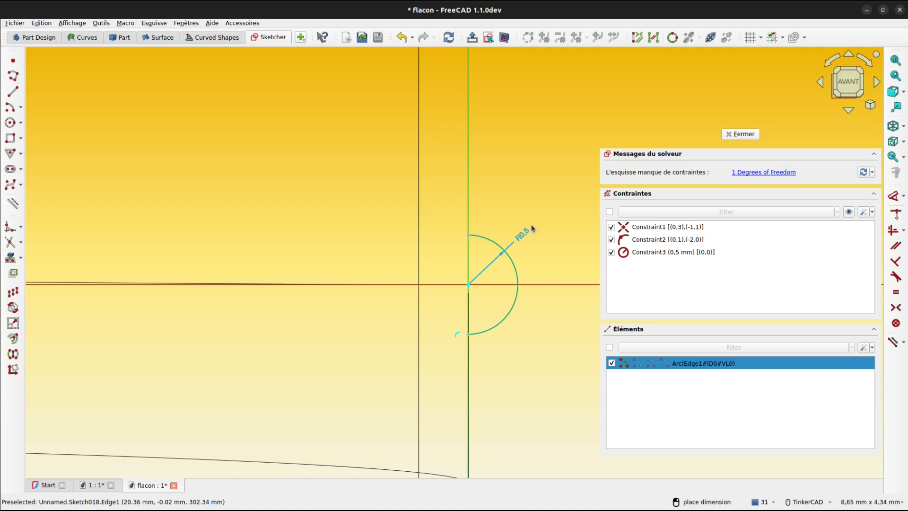
click(532, 226)
text(0.)
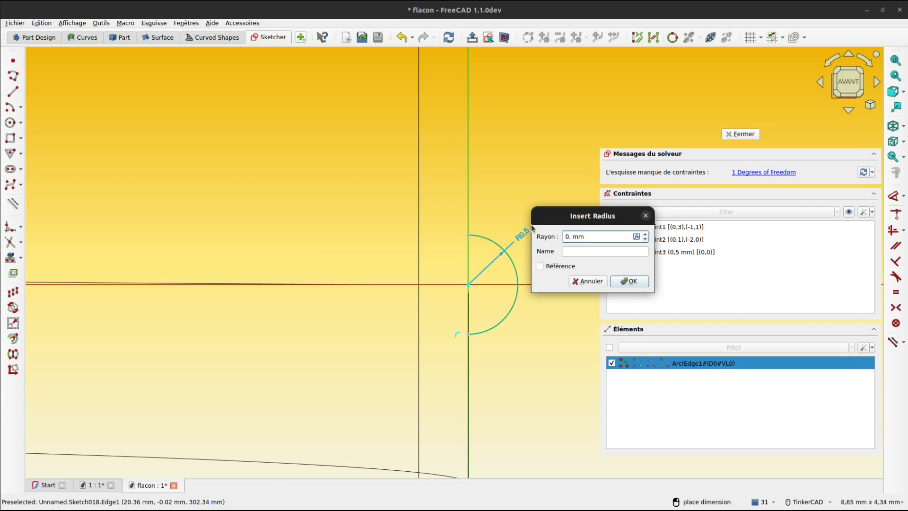
text(.47)
click(625, 281)
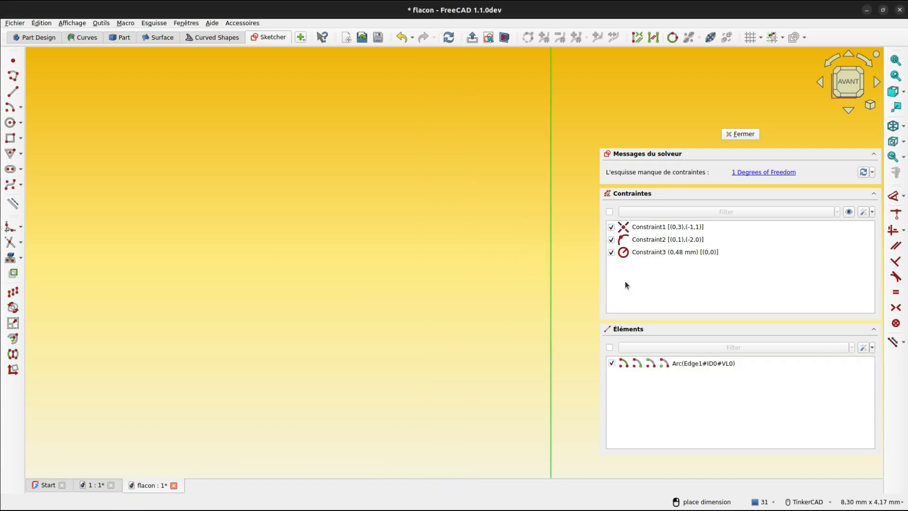
Step: Close the arc toward the neck with a three-segment polyline: two horizontal sides about 0.23 mm long joined by a vertical line
scroll(497, 285, down, 2)
scroll(488, 281, down, 2)
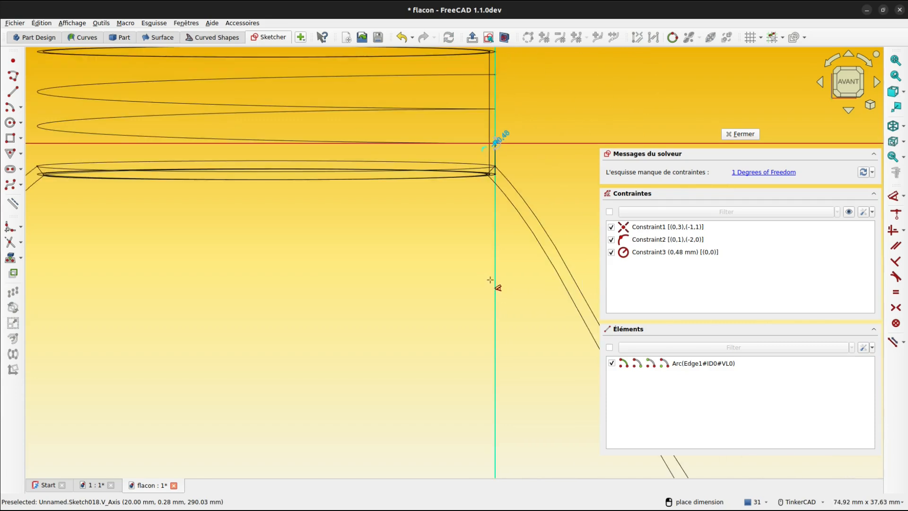
scroll(461, 213, down, 2)
scroll(456, 243, up, 4)
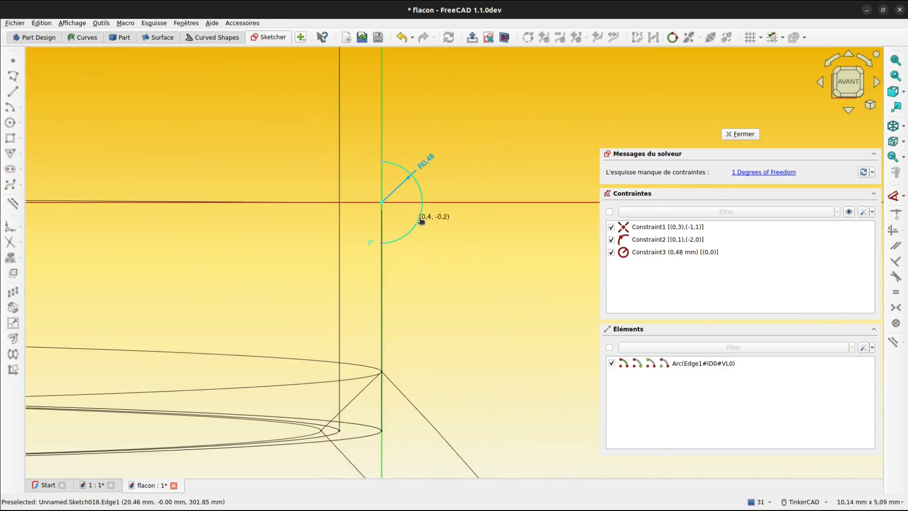
middle_drag(455, 258, 548, 272)
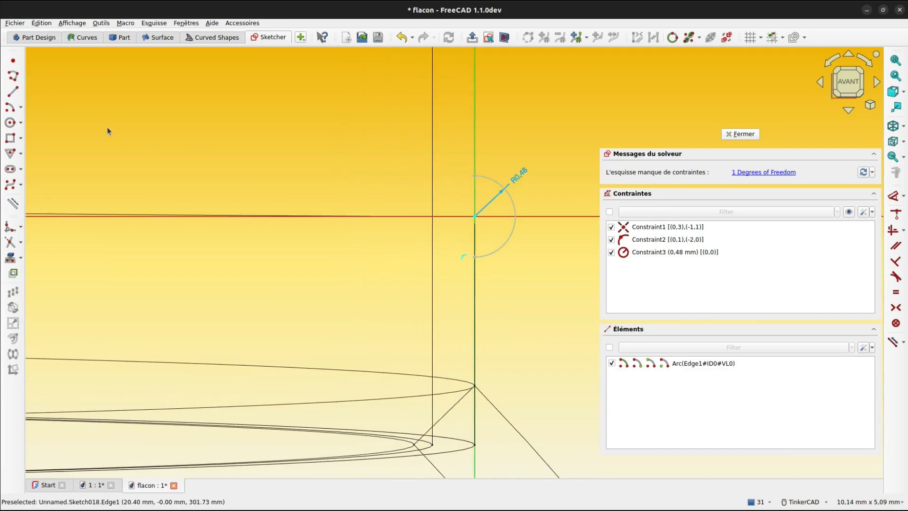
click(13, 76)
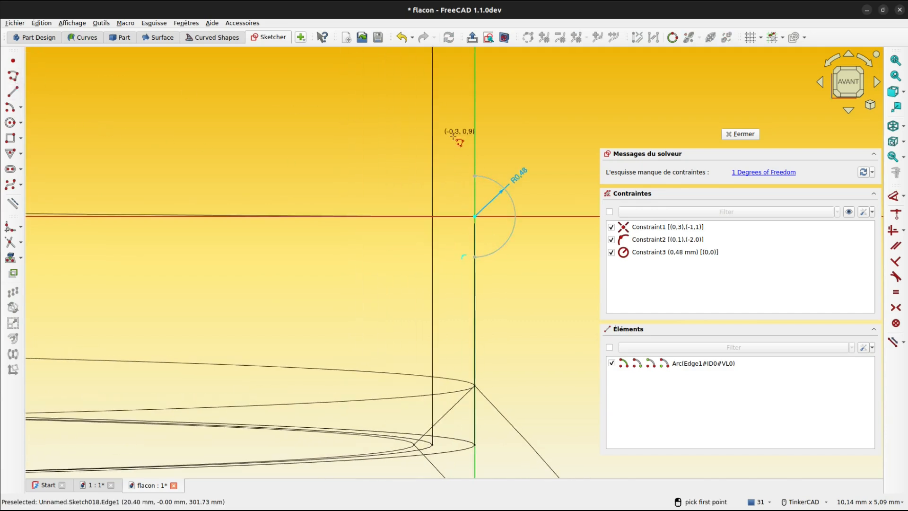
click(473, 176)
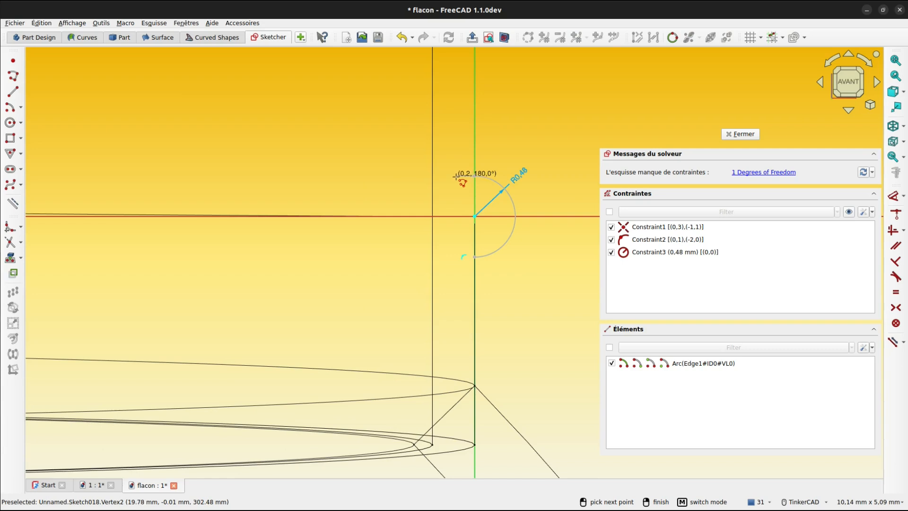
click(456, 176)
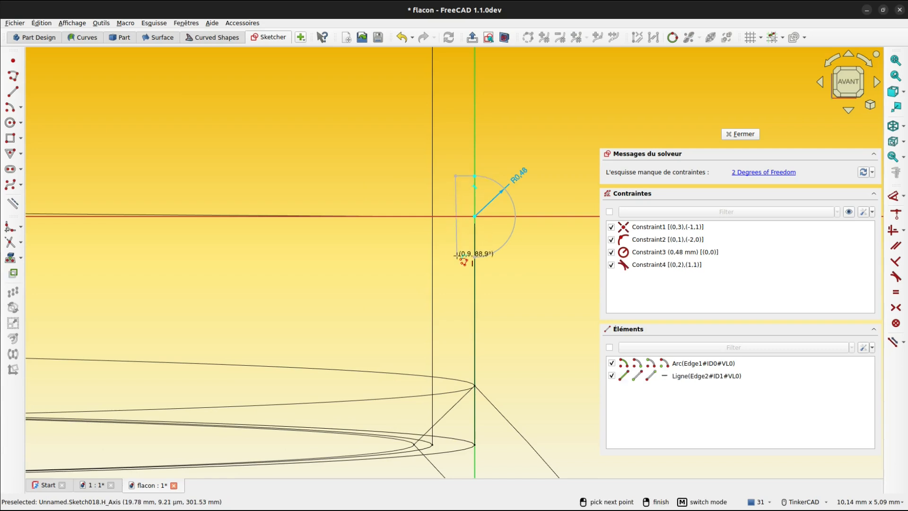
click(455, 257)
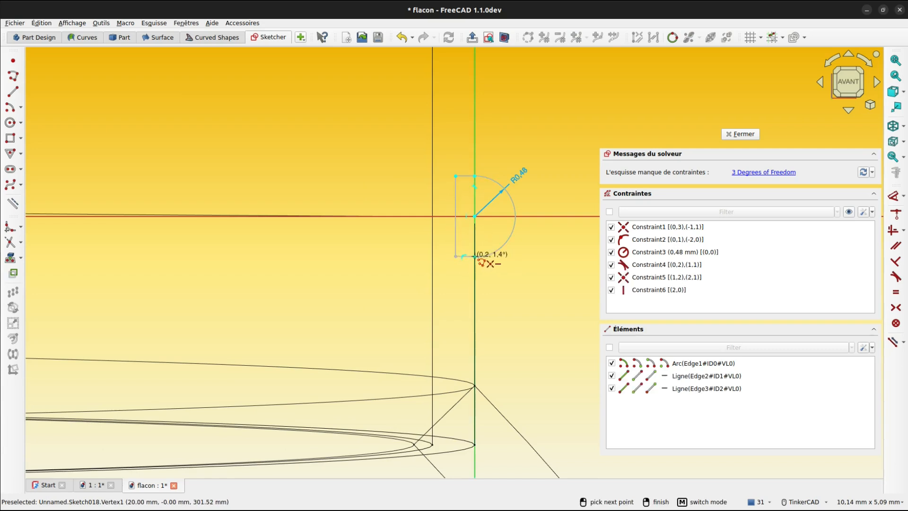
click(474, 257)
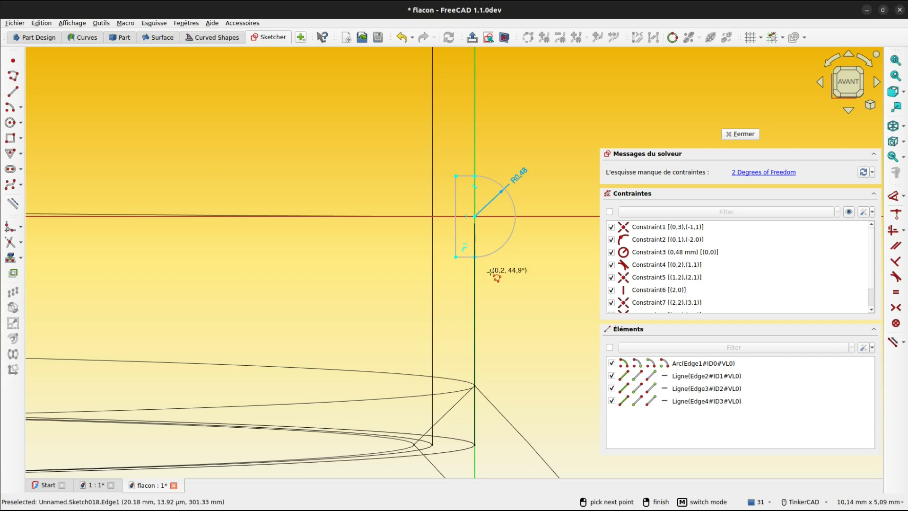
right_click(490, 272)
Step: Set the length of the profile's lower horizontal line to 0.25 mm
key(d)
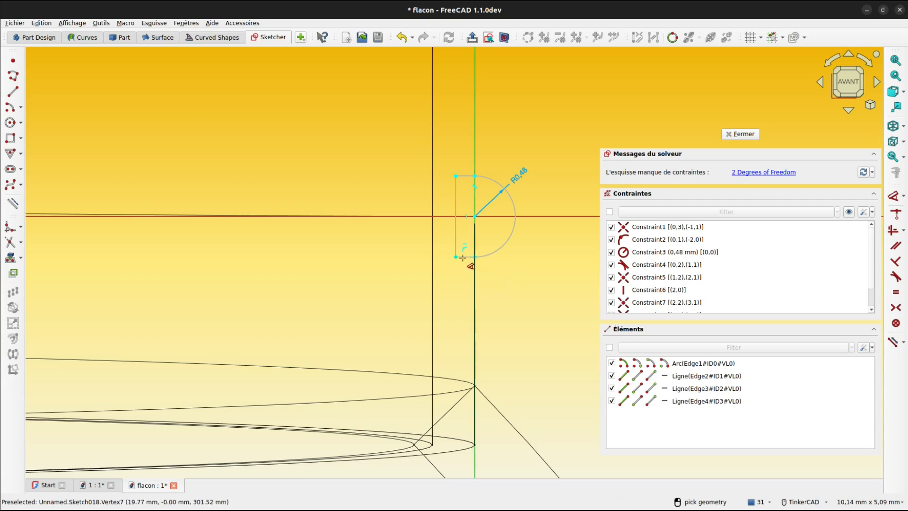
click(462, 258)
click(462, 280)
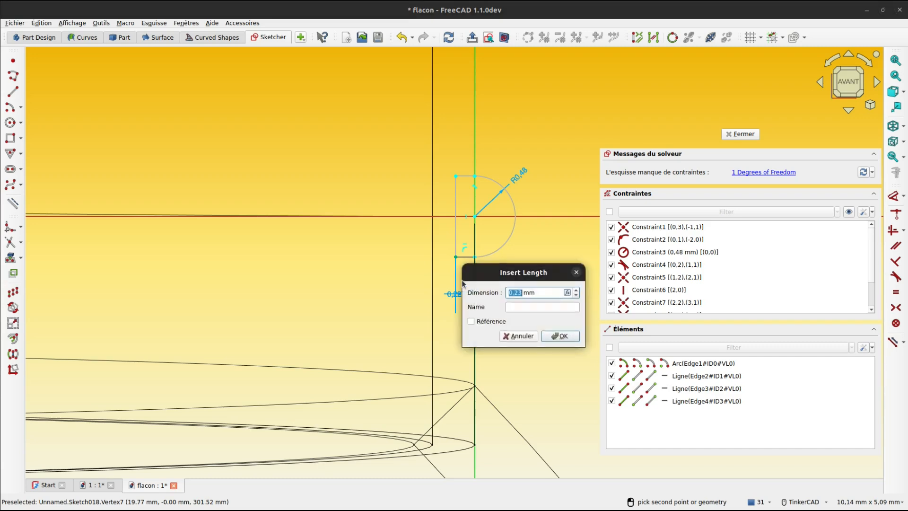
text(.)
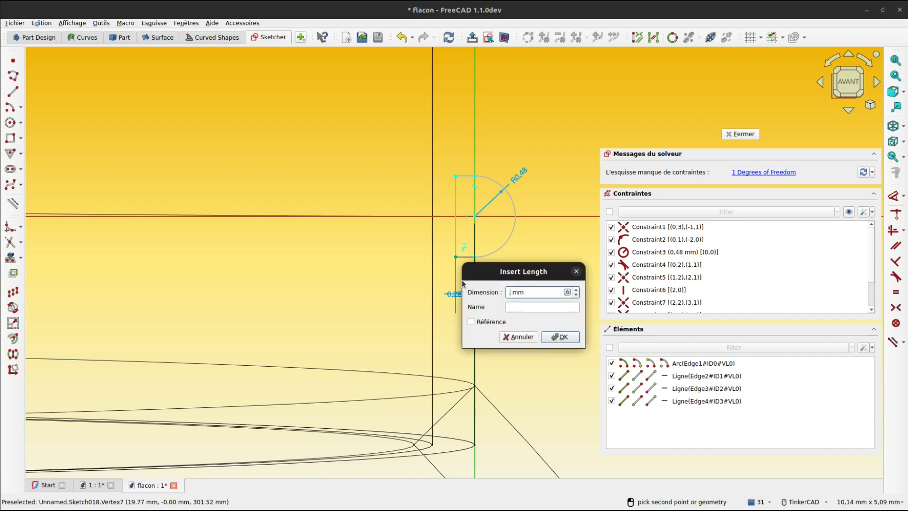
text(25)
key(Return)
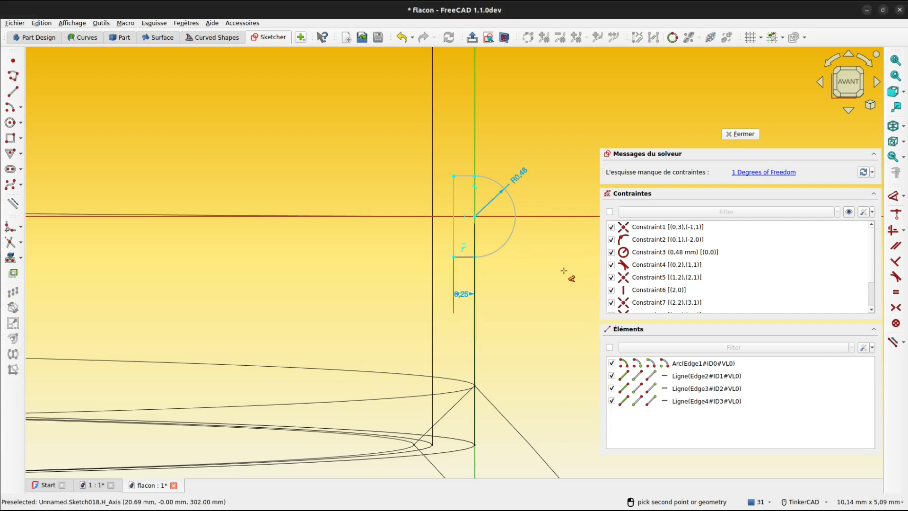
click(443, 203)
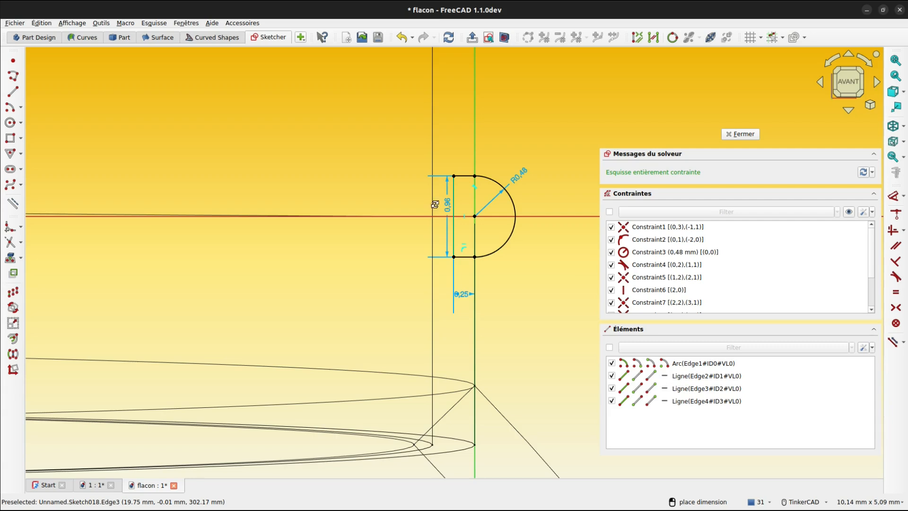
key(Escape)
scroll(492, 217, up, 2)
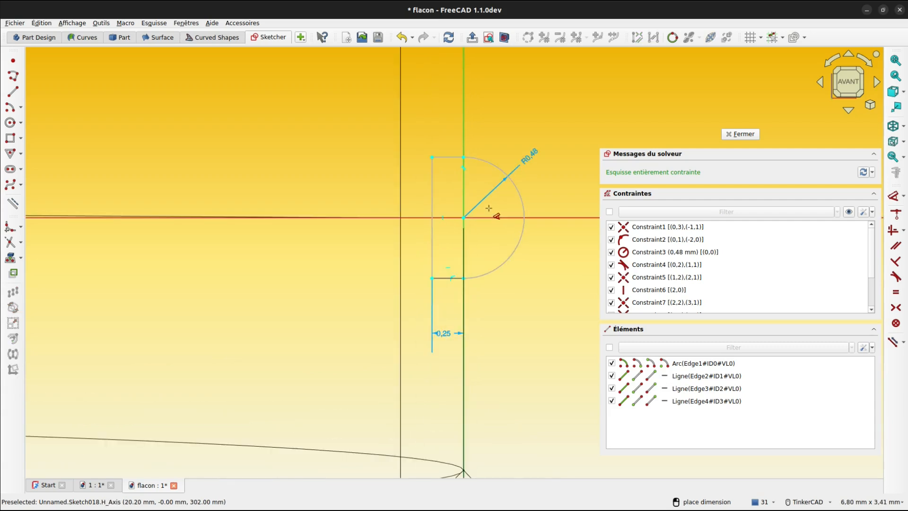
key(Escape)
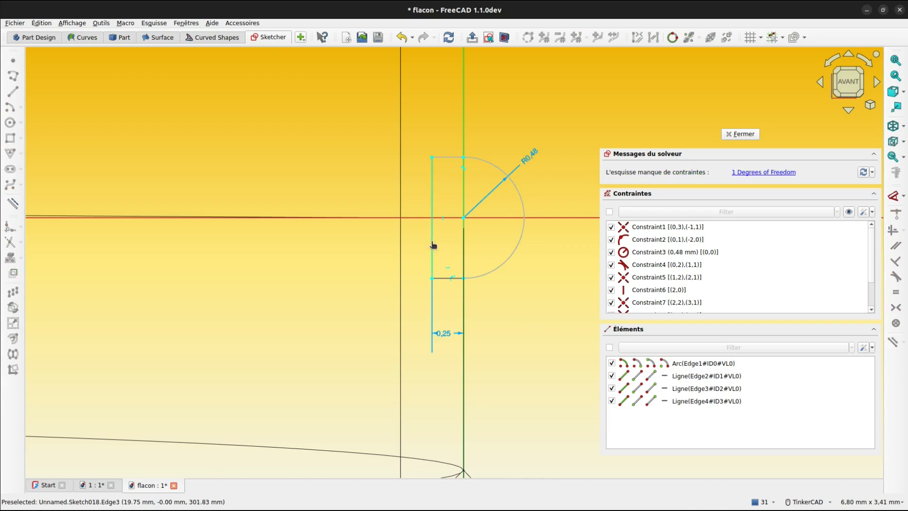
Step: Constrain the arc's upper end to align vertically with its centre and close the thread profile sketch
drag(432, 243, 434, 234)
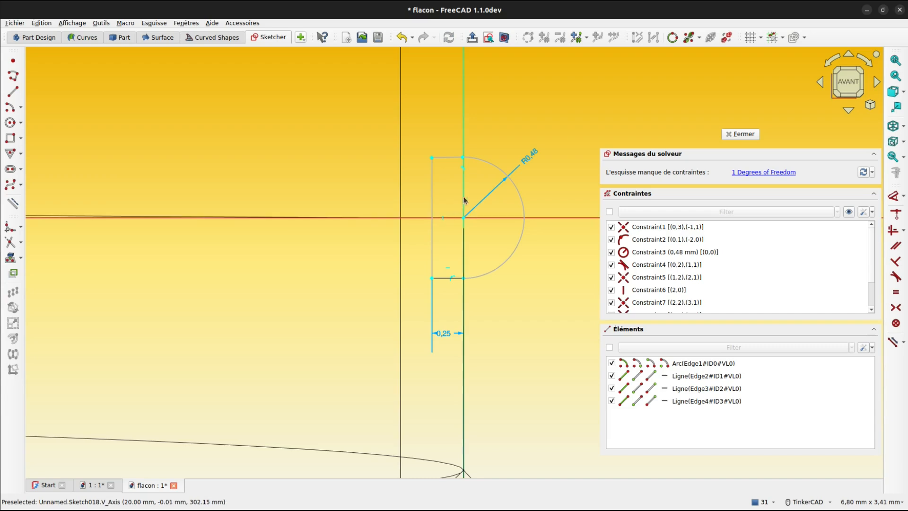
key(c)
click(461, 167)
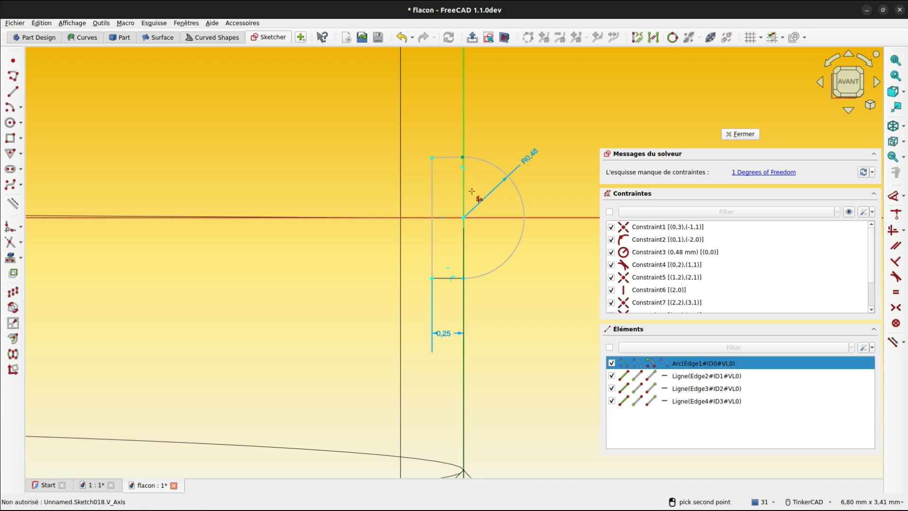
click(464, 217)
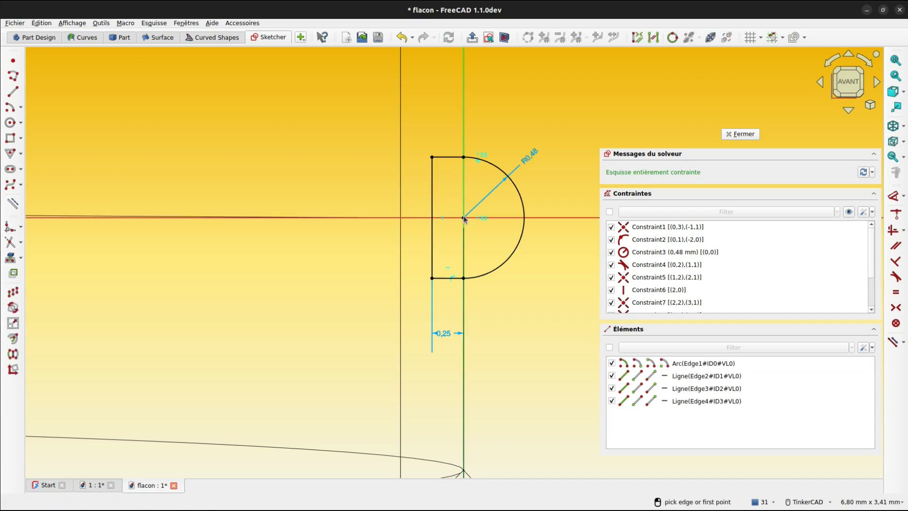
right_click(498, 115)
scroll(498, 118, down, 2)
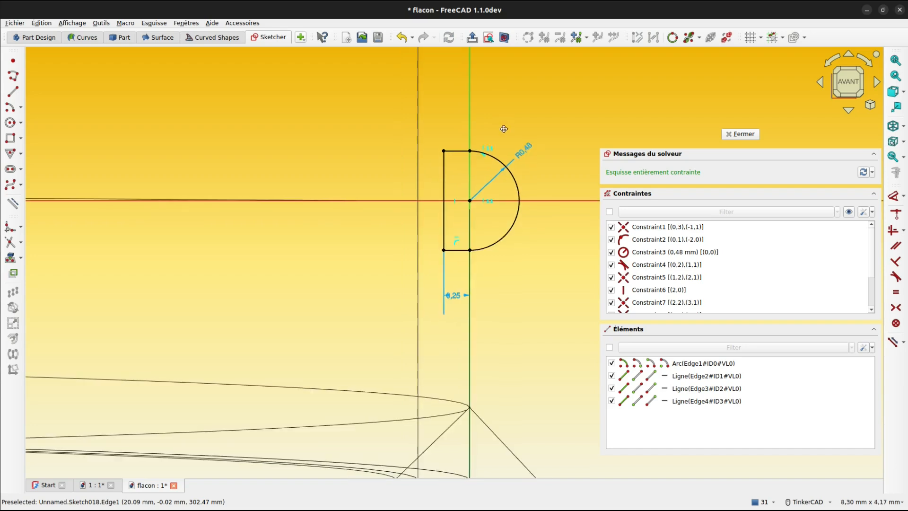
scroll(481, 149, down, 2)
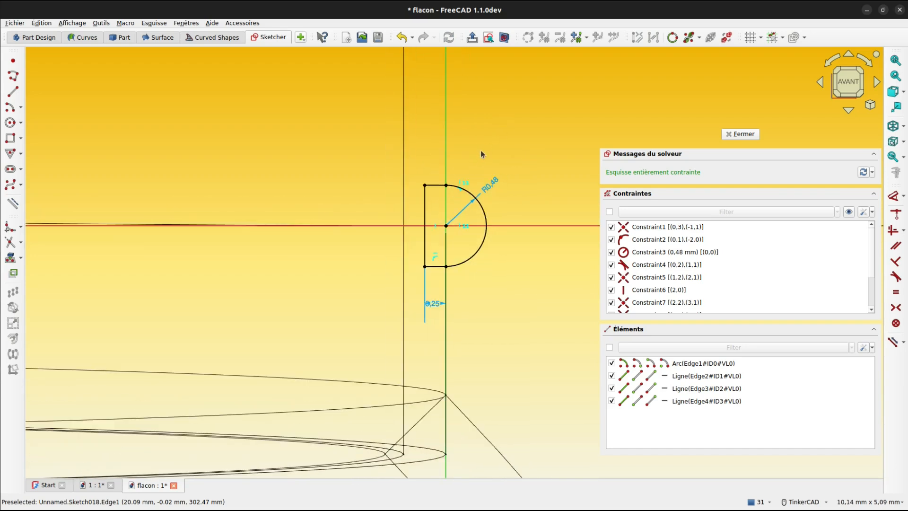
click(736, 134)
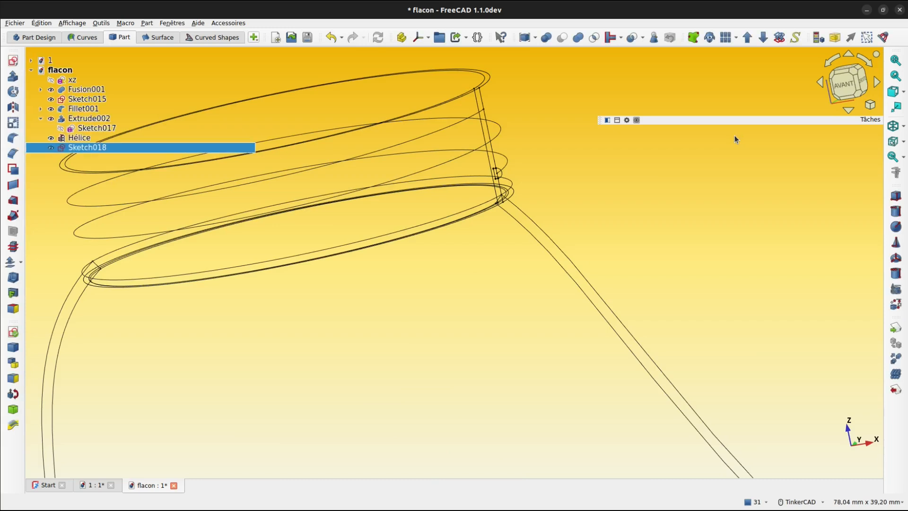
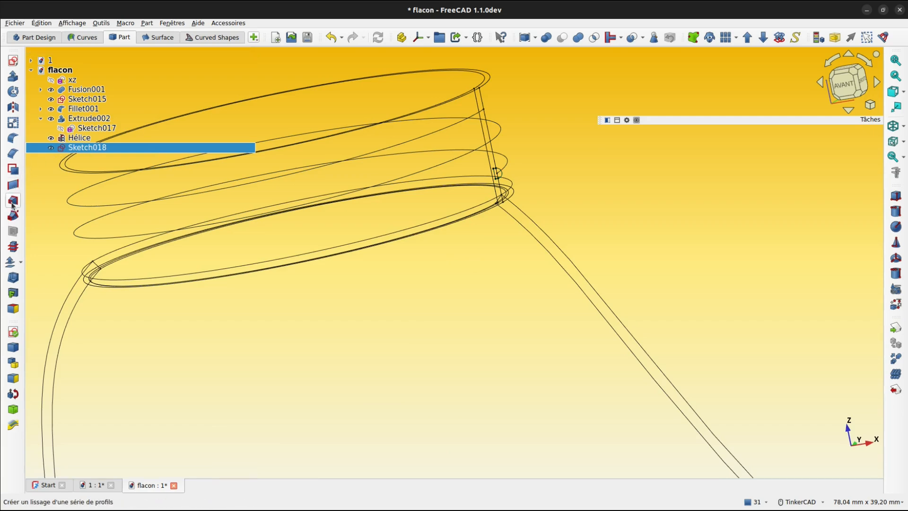
Step: Rename the thread profile sketch Sketch018 as "profil filetage interne"
click(87, 148)
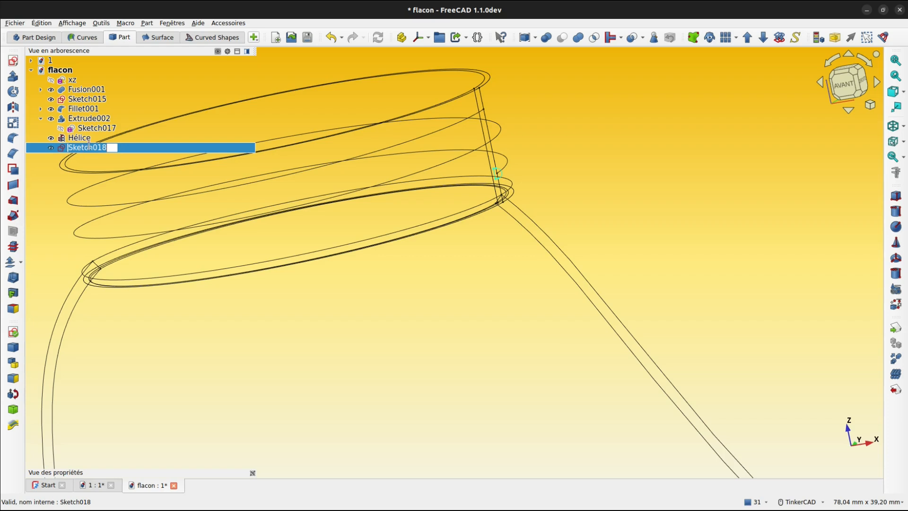
text(profil filetage in)
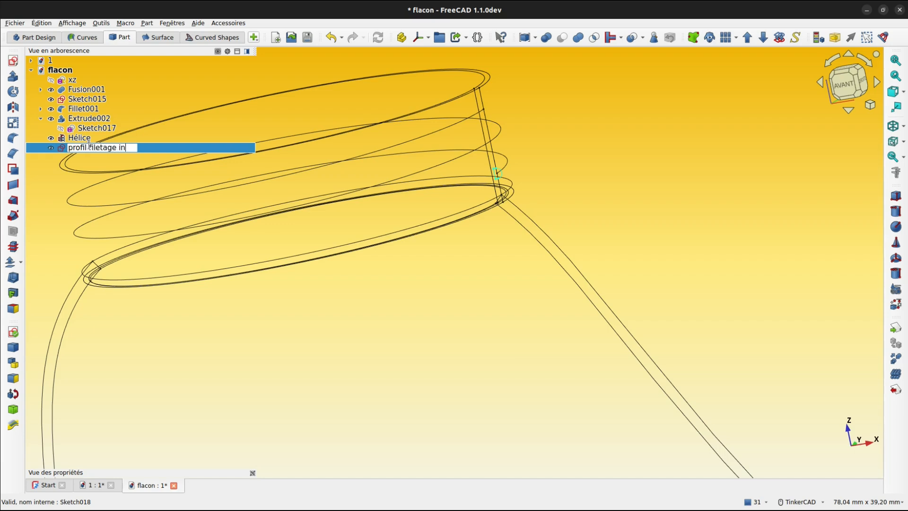
text(terne)
key(Return)
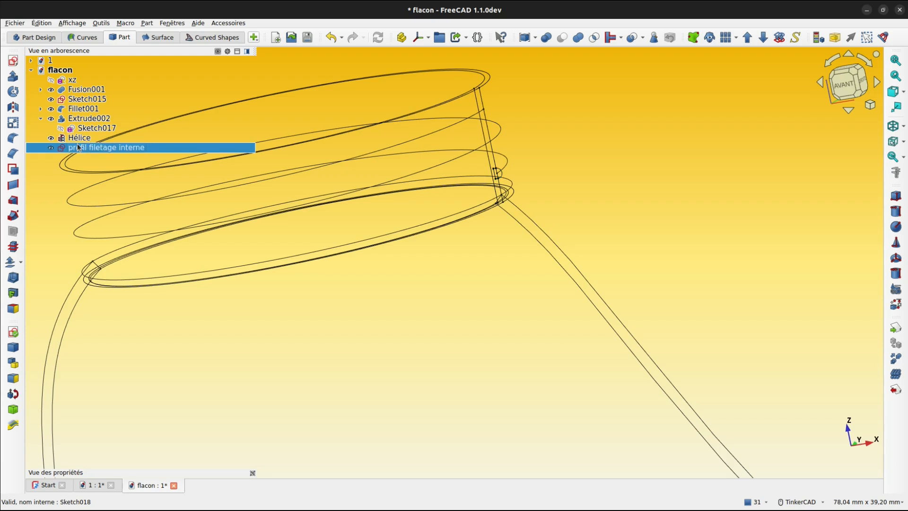
Step: Duplicate the profil filetage interne sketch using only the original selection, without copying its helix dependency
click(45, 23)
click(56, 88)
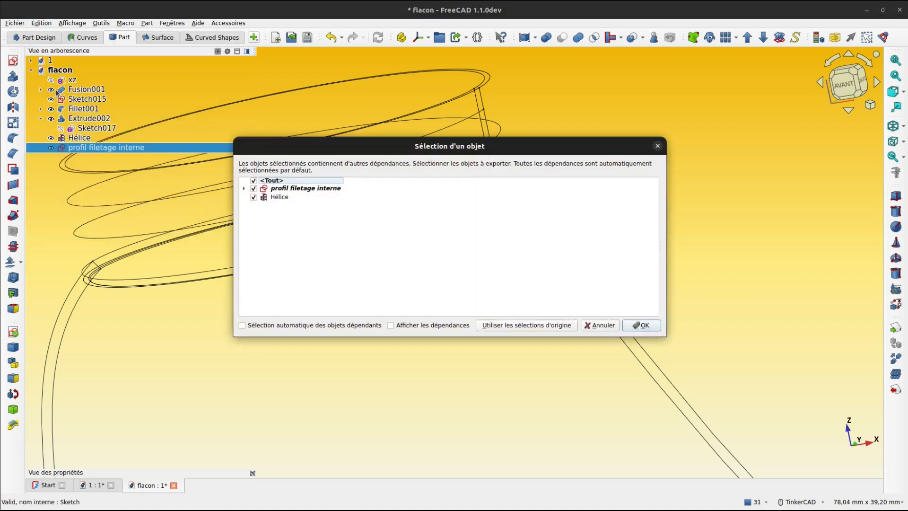
click(527, 325)
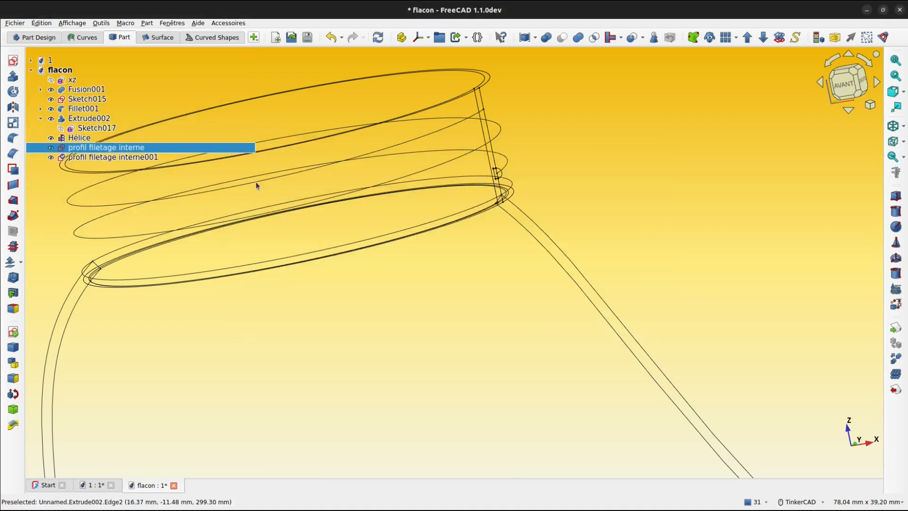
Step: Set the radius constraint (Constraint3) of the duplicated thread profile to 0.50 mm and hide that sketch
click(128, 158)
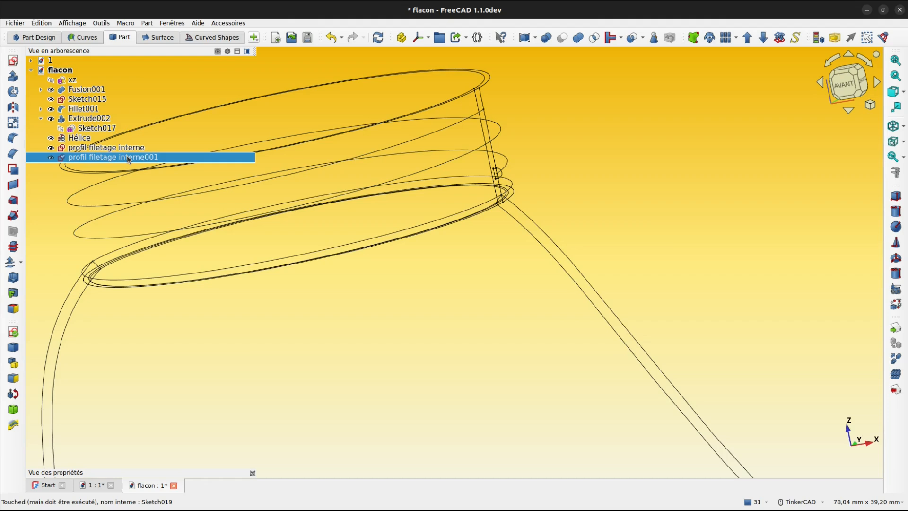
drag(76, 473, 76, 254)
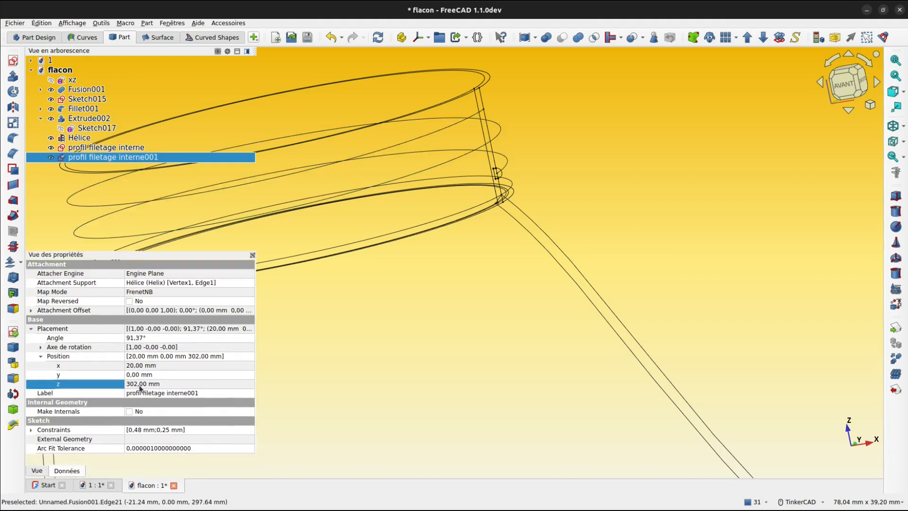
click(31, 431)
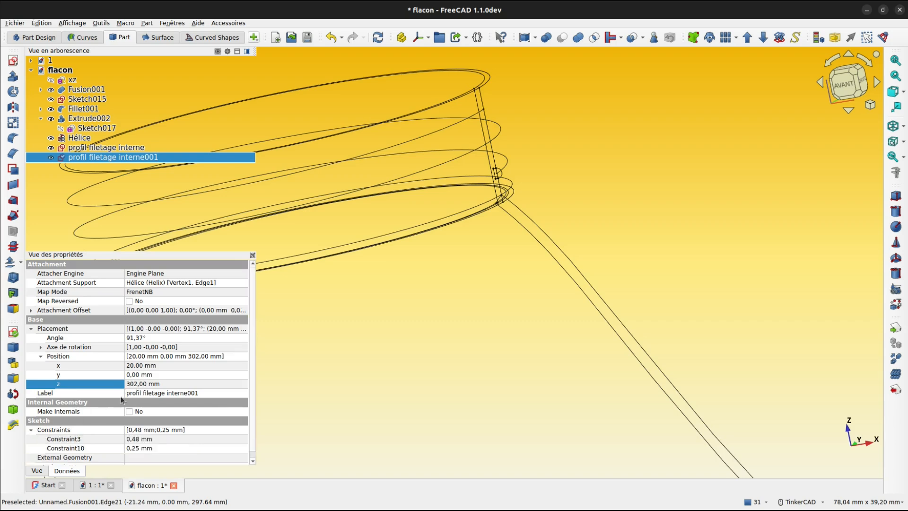
scroll(124, 401, down, 1)
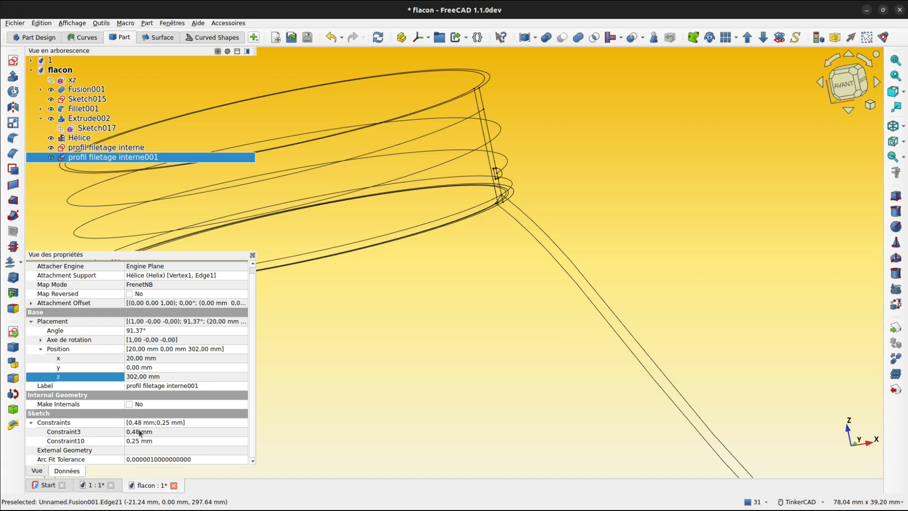
click(135, 432)
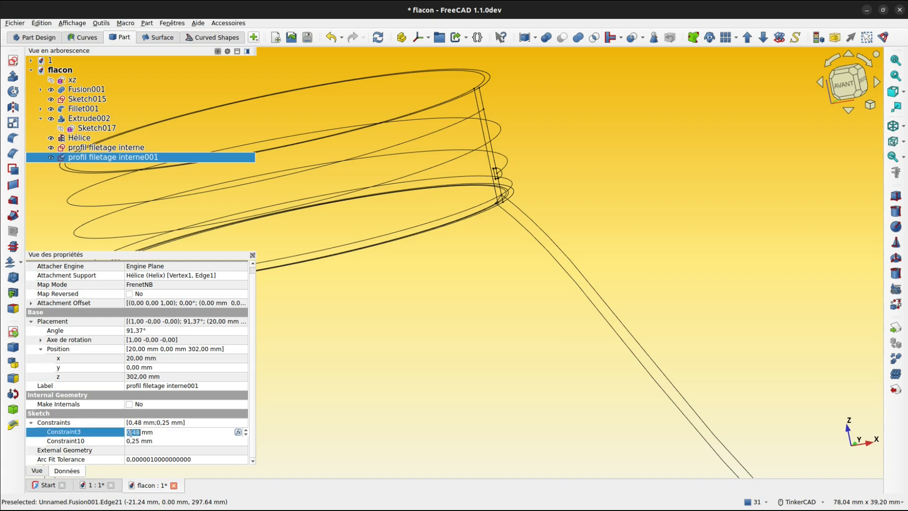
click(133, 432)
text(50)
key(Return)
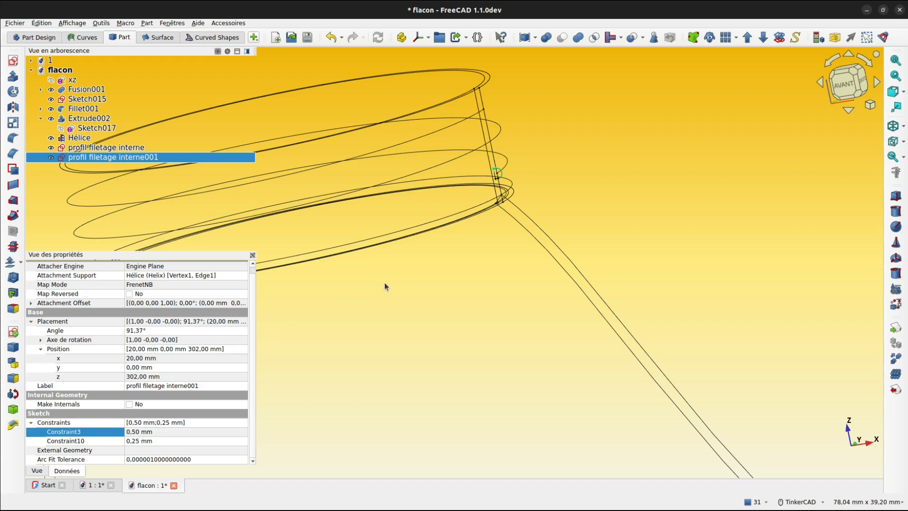
click(401, 273)
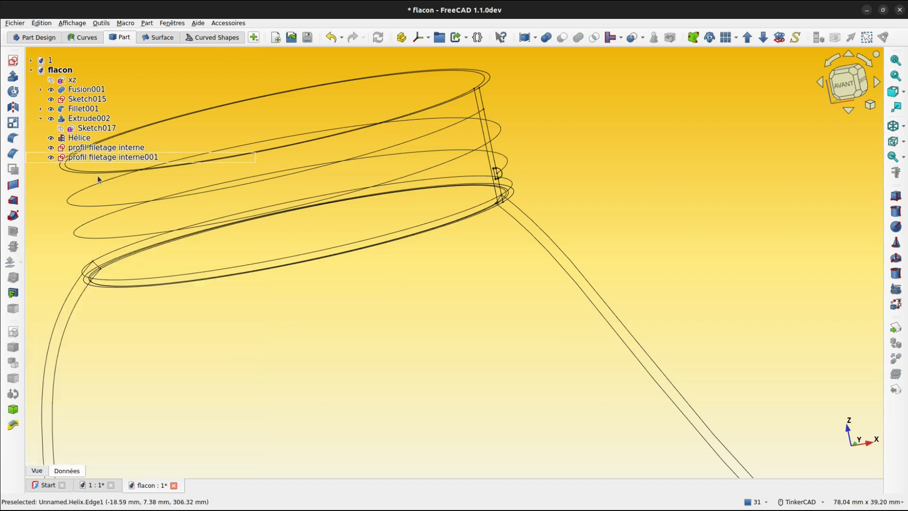
click(50, 158)
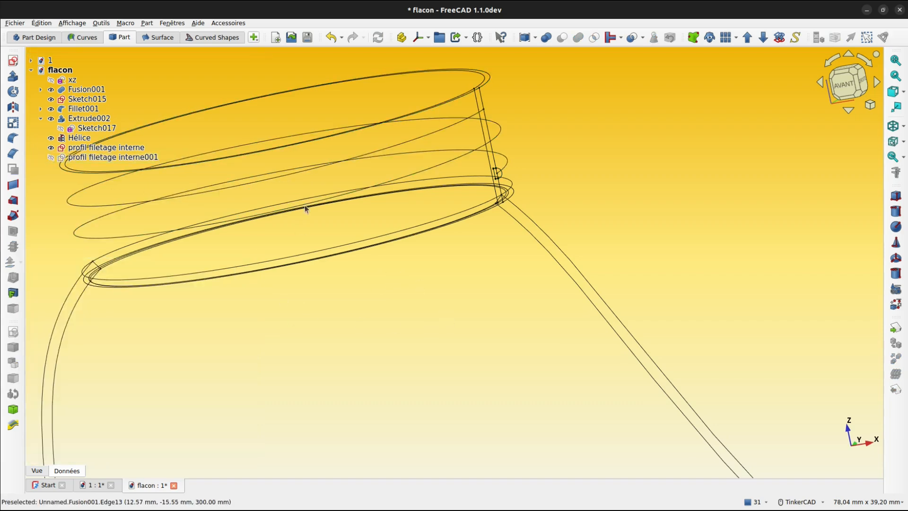
Step: Sweep the profil filetage interne sketch along the helix as a solid with Frenet orientation
click(13, 217)
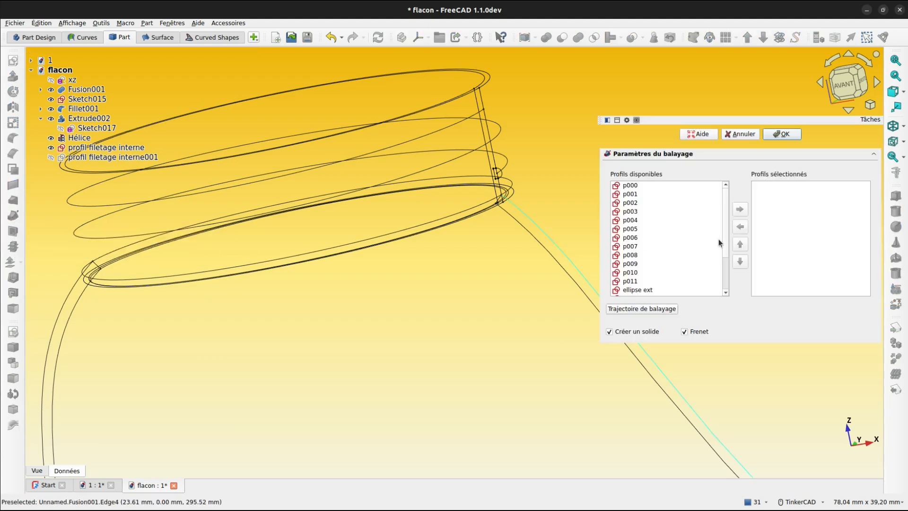
scroll(720, 288, down, 2)
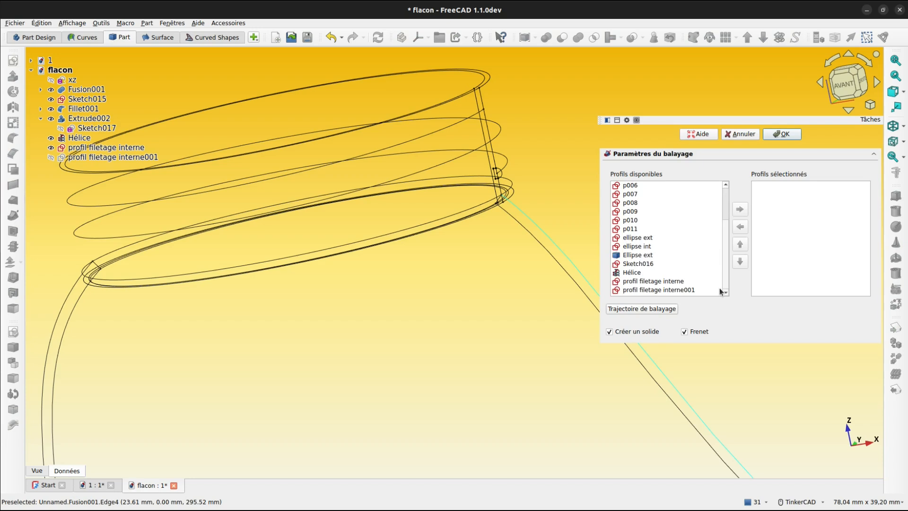
click(679, 281)
click(741, 209)
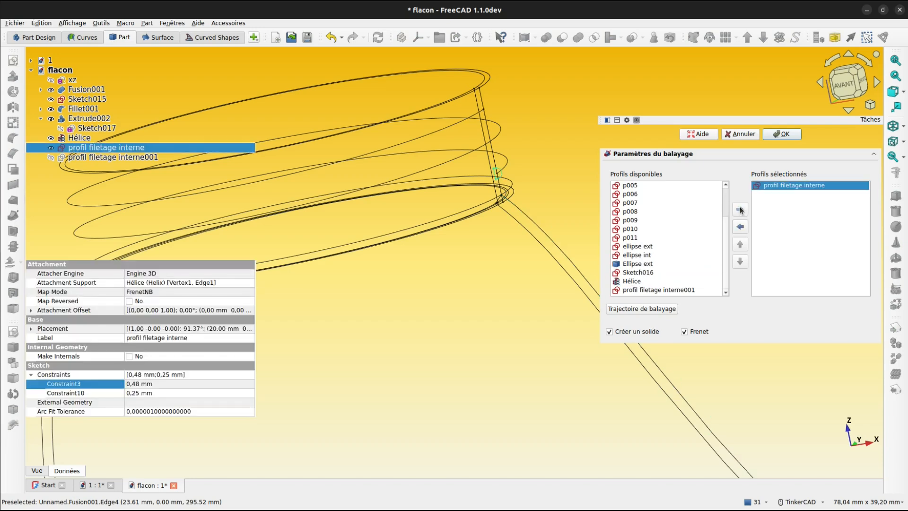
click(642, 309)
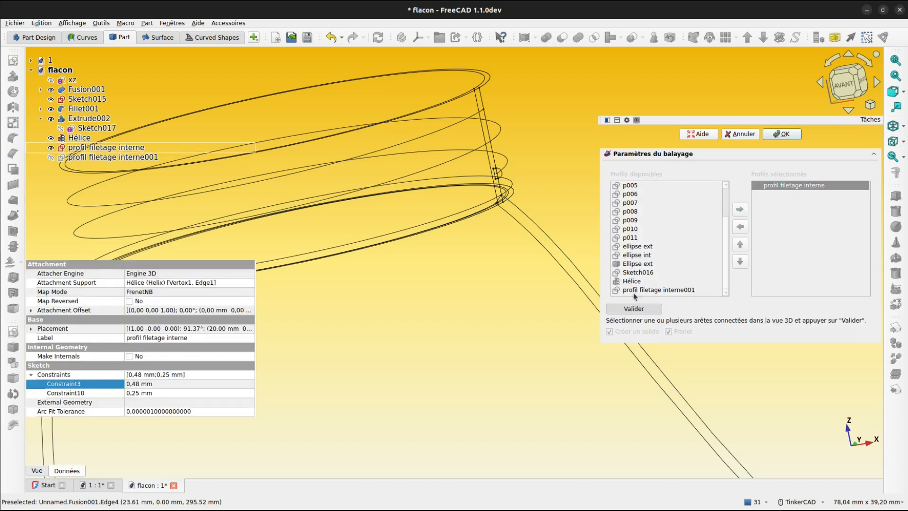
click(81, 139)
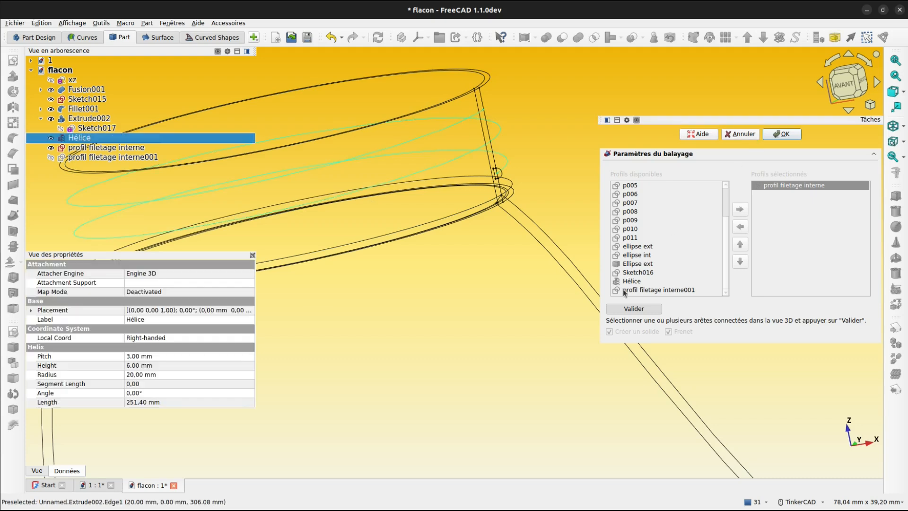
click(634, 309)
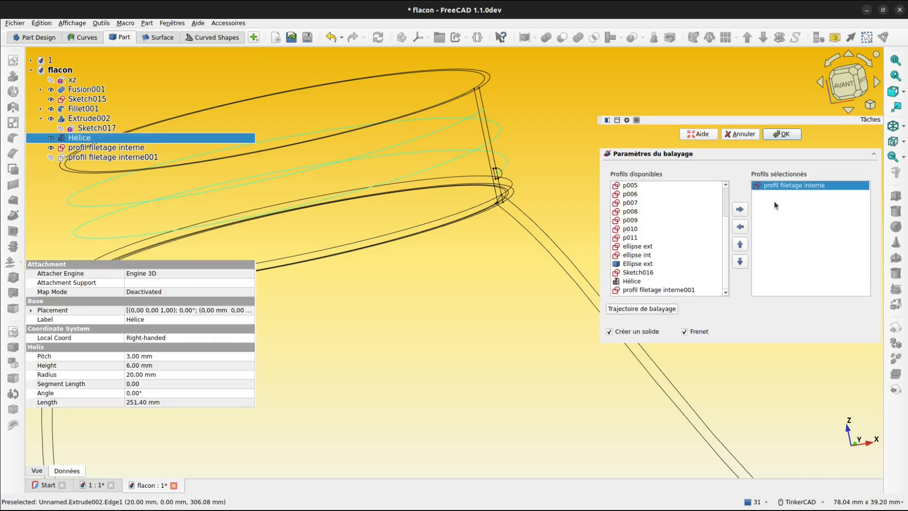
click(786, 134)
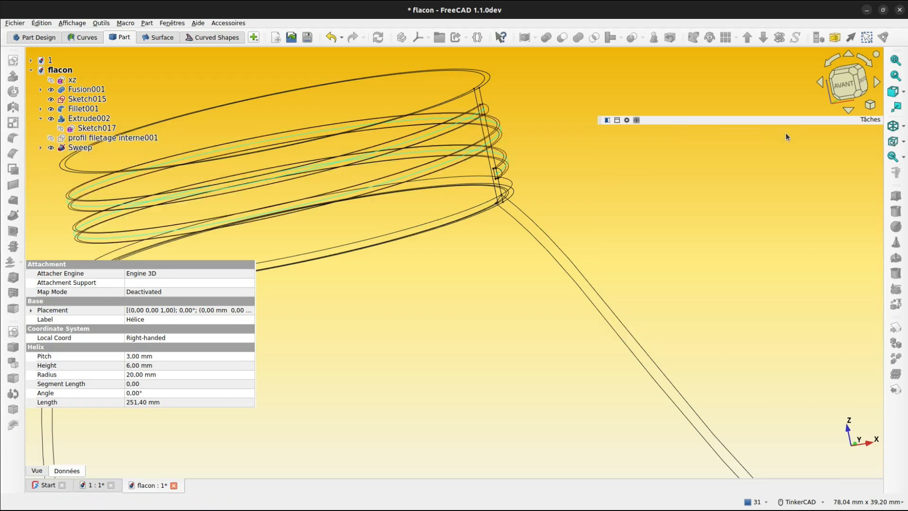
Step: Rename the duplicated profile sketch as "profil filetage bouchon"
click(97, 138)
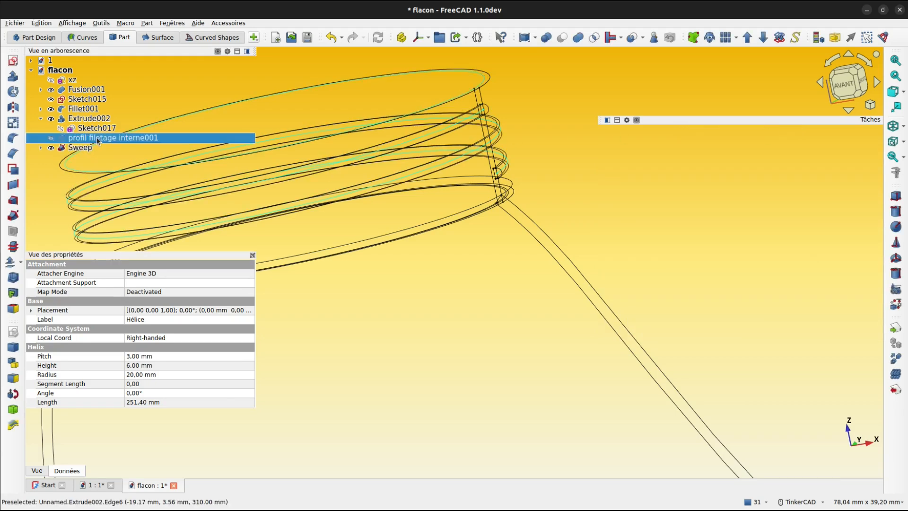
click(96, 138)
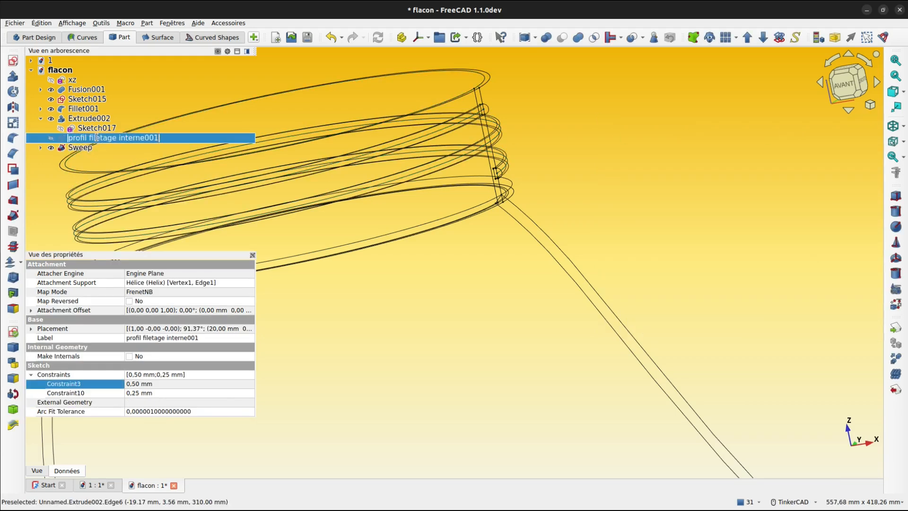
click(125, 138)
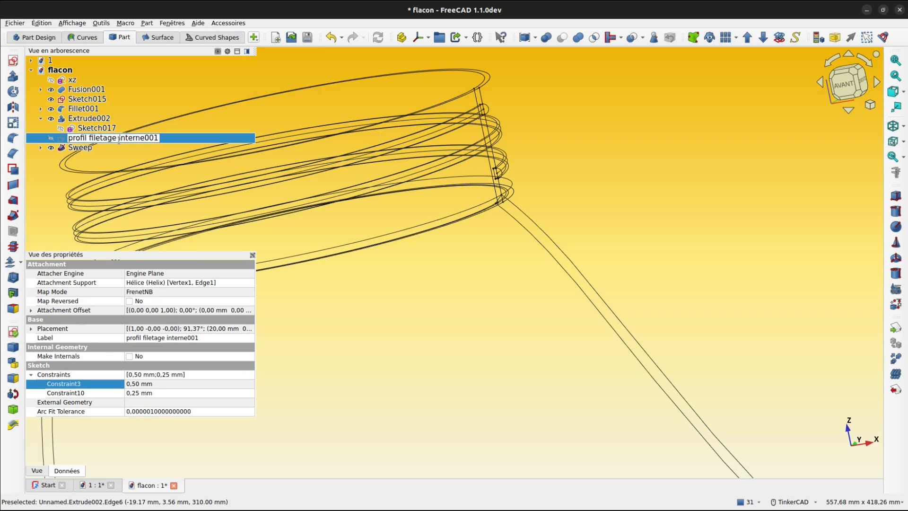
drag(119, 139, 157, 136)
double_click(158, 137)
text(boucho)
key(Return)
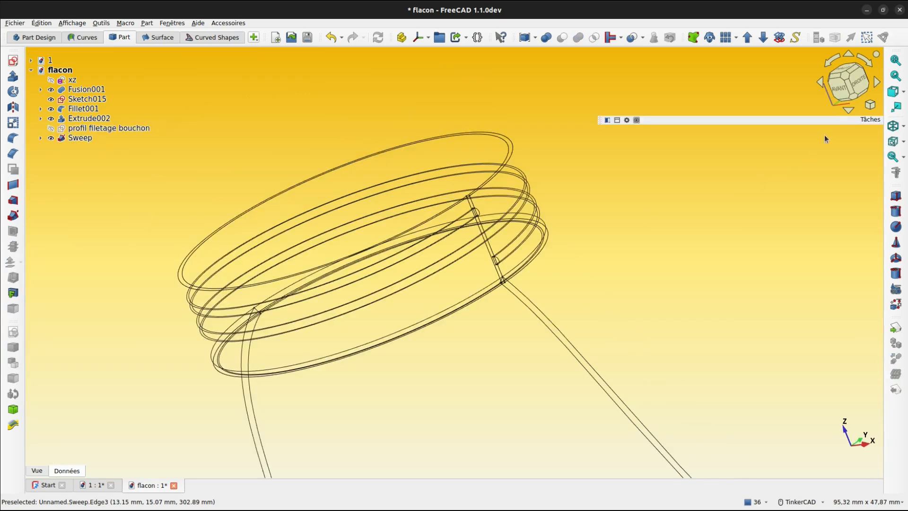
Step: Display the model in shaded wireframe style and examine the swept thread on the neck up close
click(903, 126)
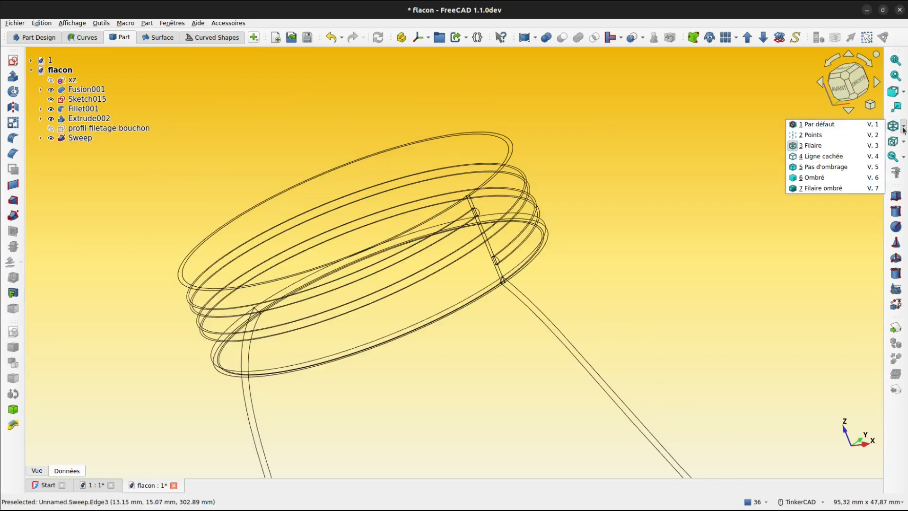
click(819, 189)
scroll(496, 273, up, 5)
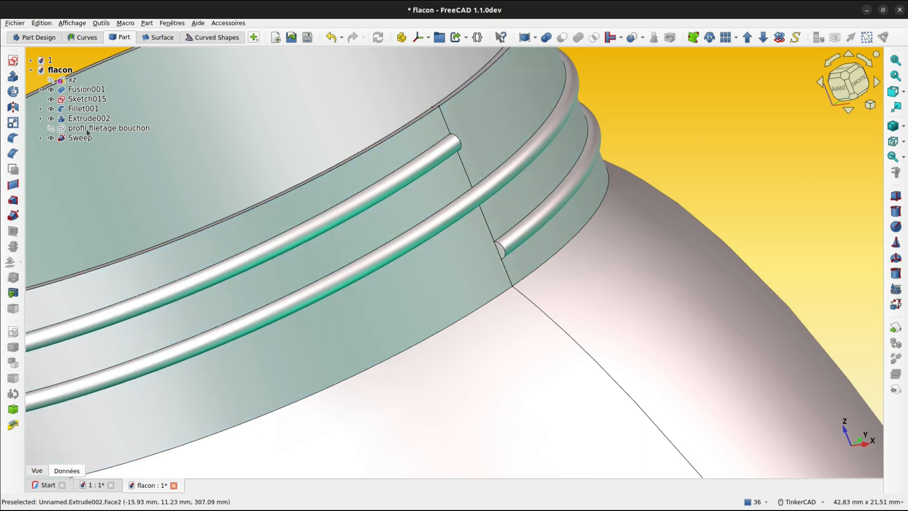
Step: Duplicate the sweep's profil filetage interne sketch without its helix dependency and make the copy visible
click(40, 137)
click(78, 138)
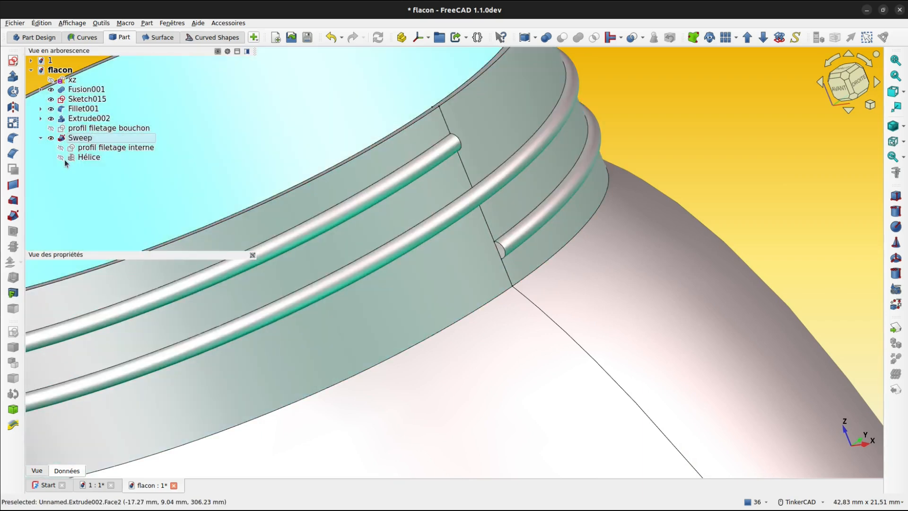
click(89, 149)
click(47, 24)
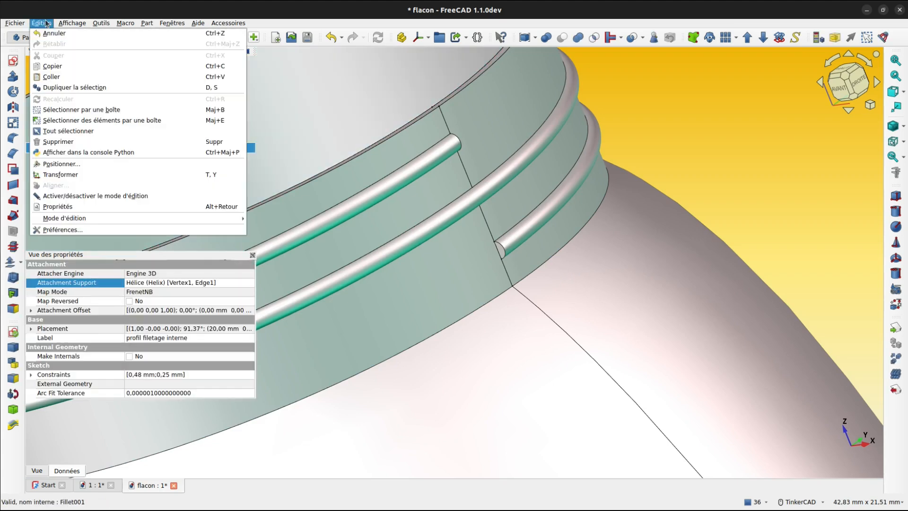
click(61, 84)
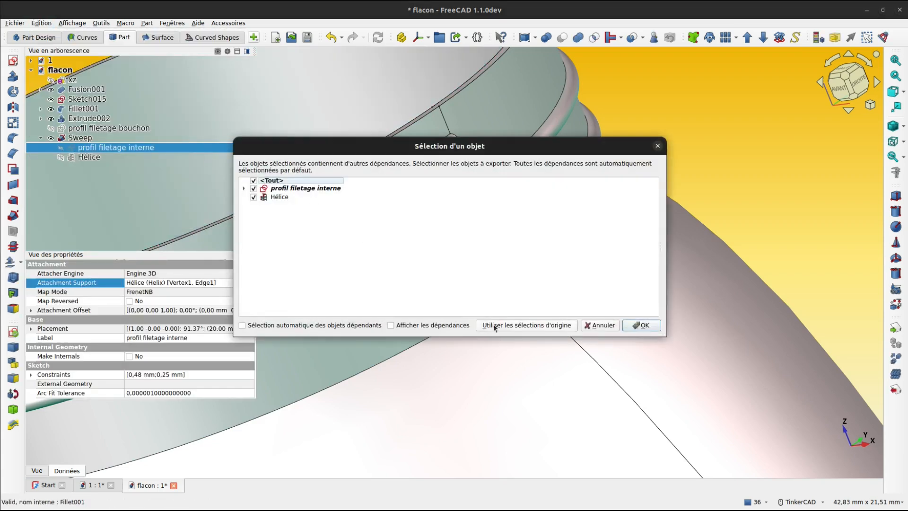
click(525, 325)
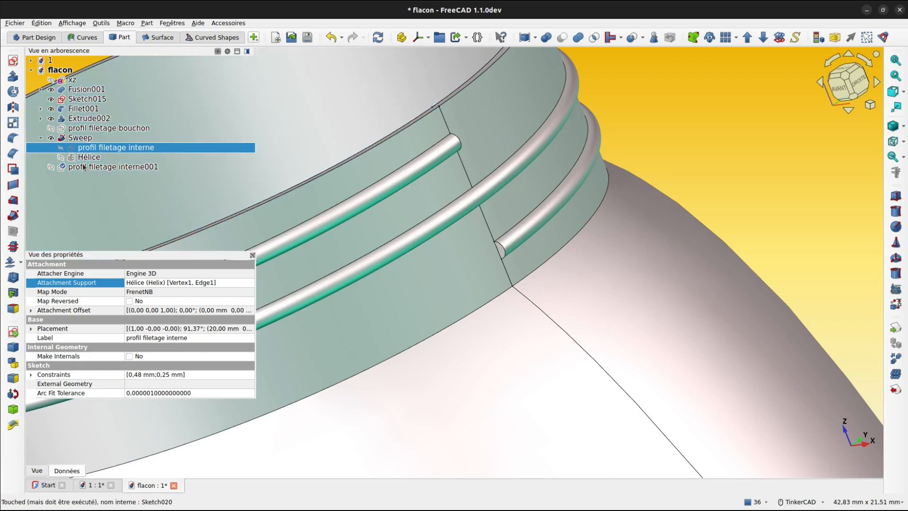
click(51, 168)
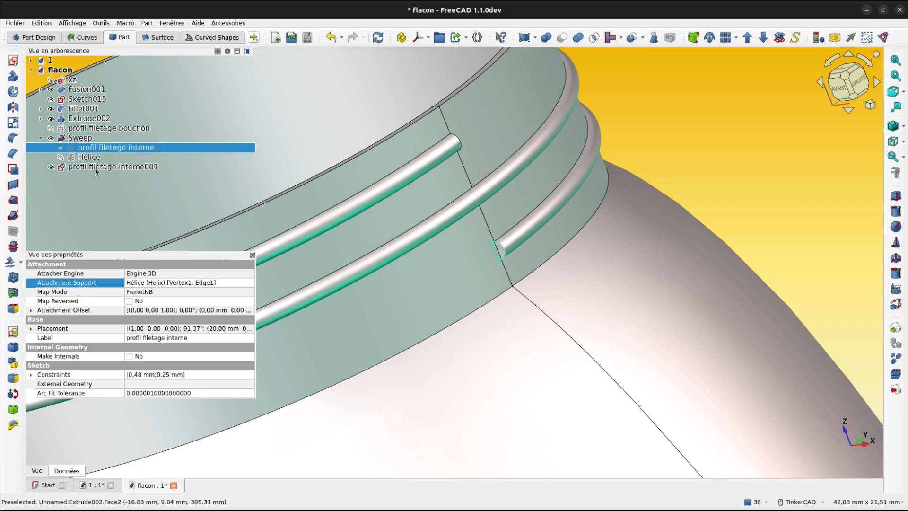
Step: Switch the display to wireframe and open the new copy, profil filetage interne001, for sketch editing
key(v)
key(3)
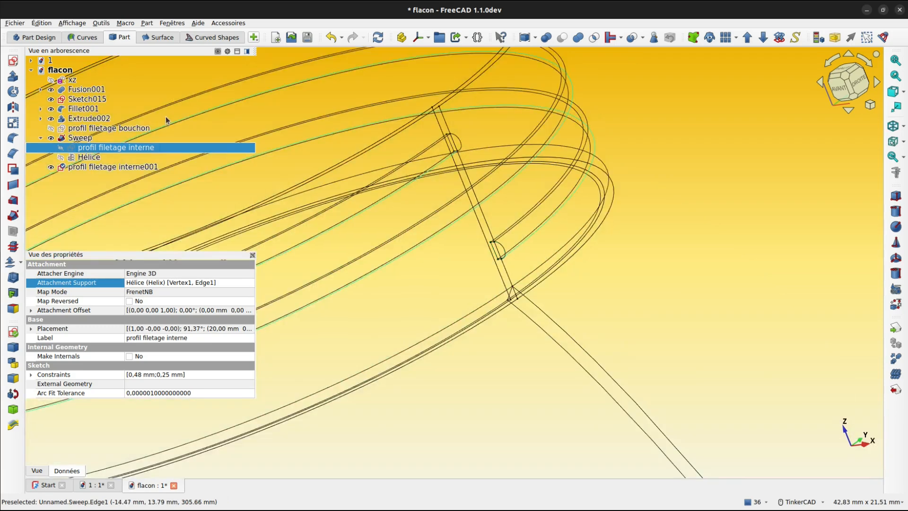
click(98, 167)
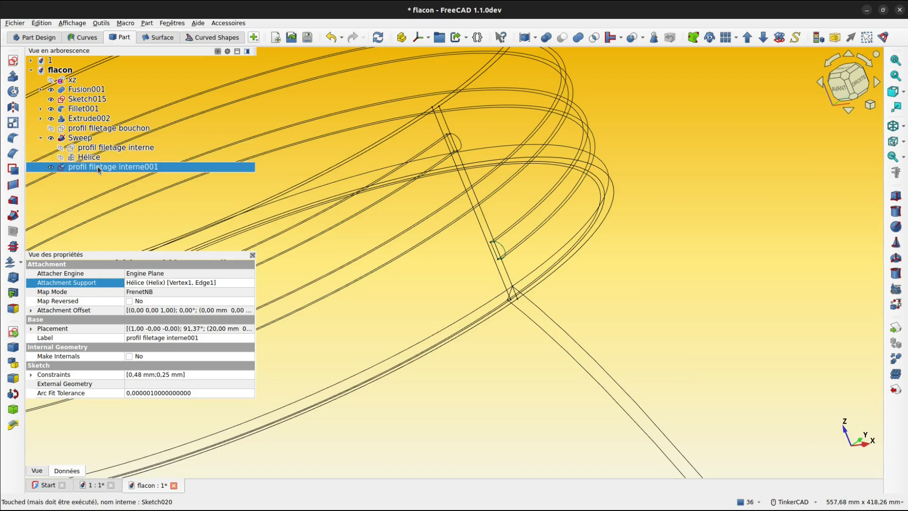
double_click(97, 167)
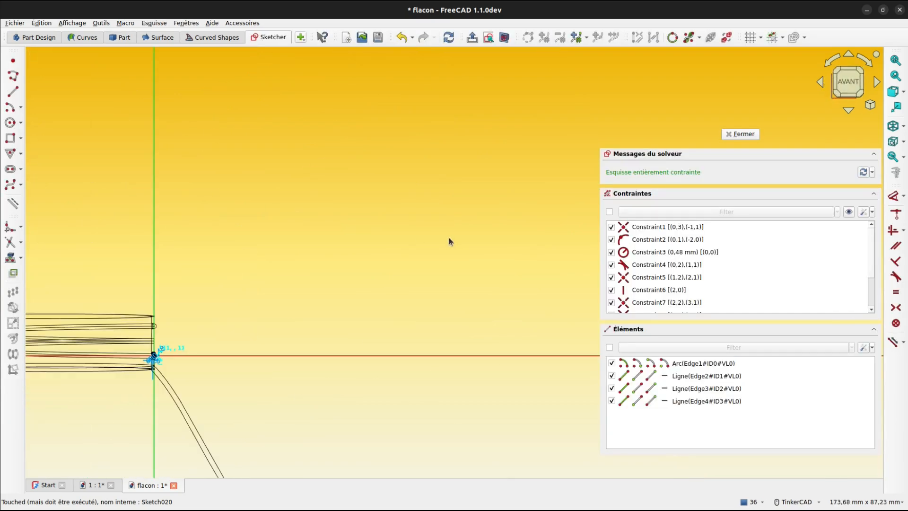
Step: Convert the two short horizontal lines and the vertical line of the thread profile to construction geometry
middle_drag(305, 296, 413, 169)
scroll(331, 214, up, 8)
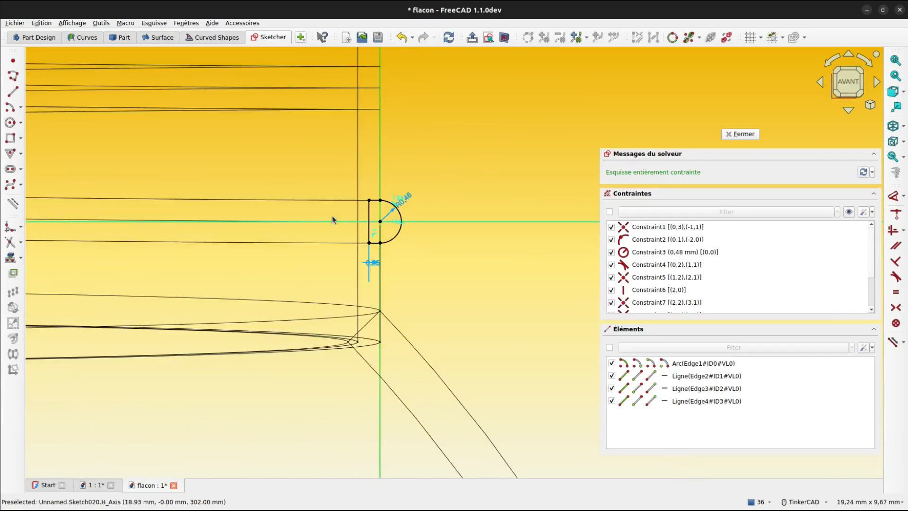
click(424, 195)
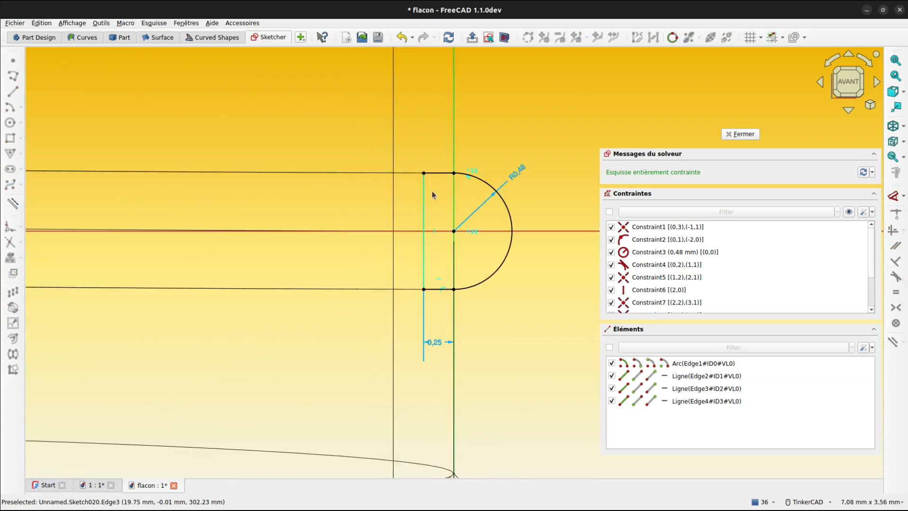
click(437, 173)
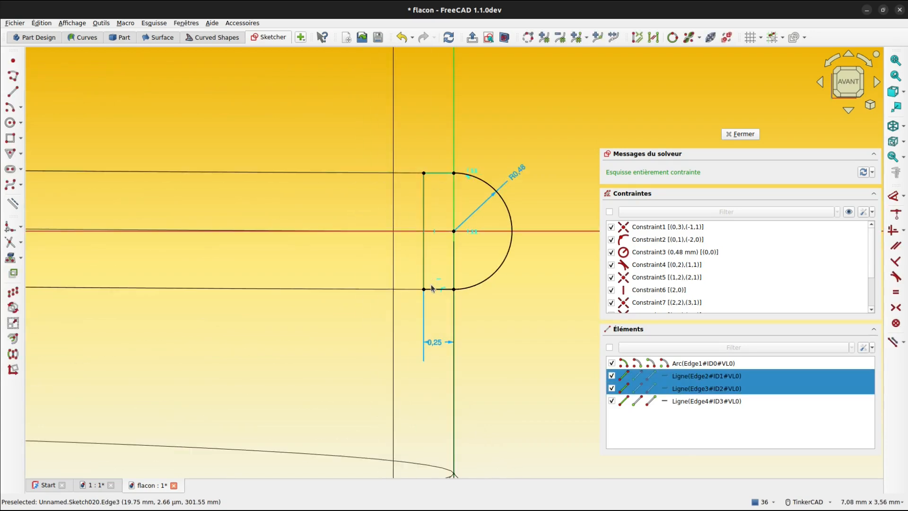
click(422, 274)
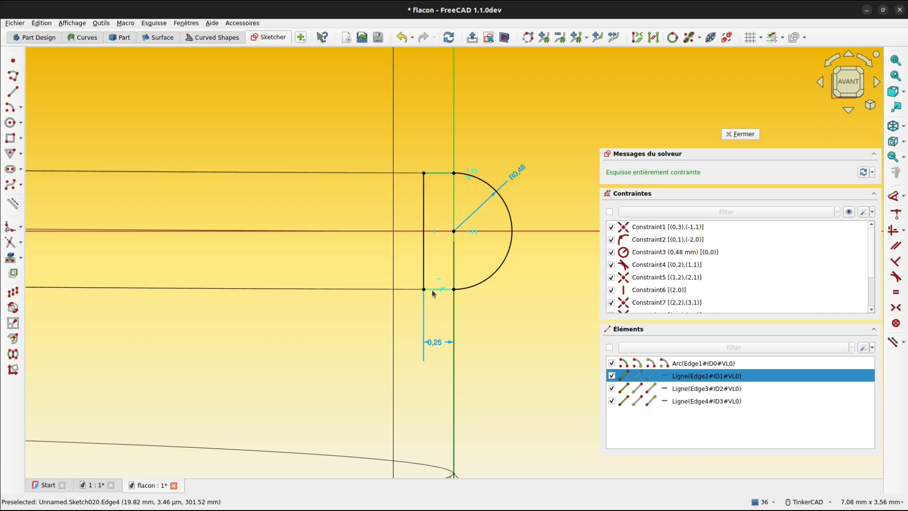
drag(435, 317, 405, 166)
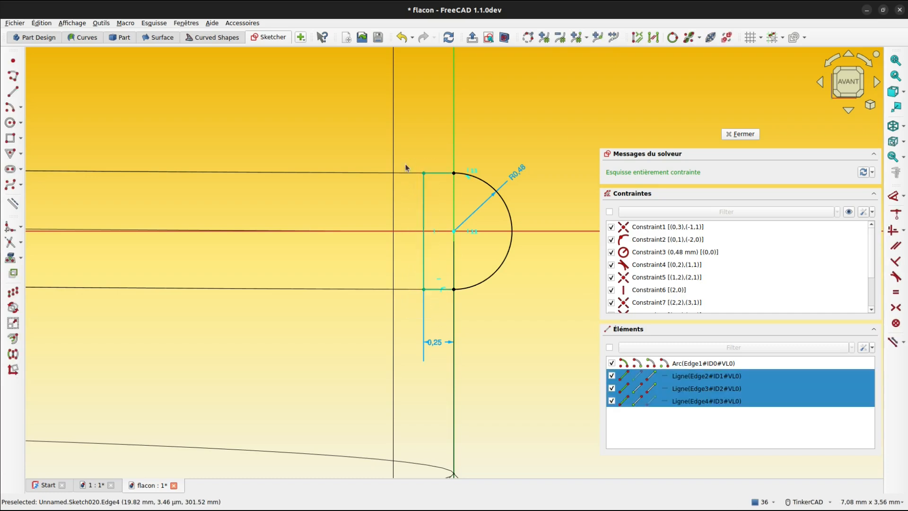
click(13, 203)
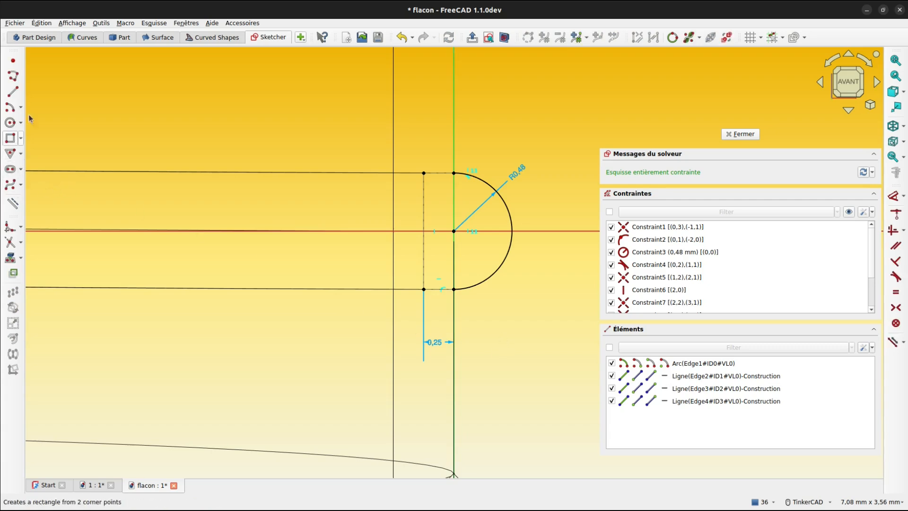
Step: Close the 0.48 mm radius arc with a straight line between its two endpoints and finish the sketch
click(9, 93)
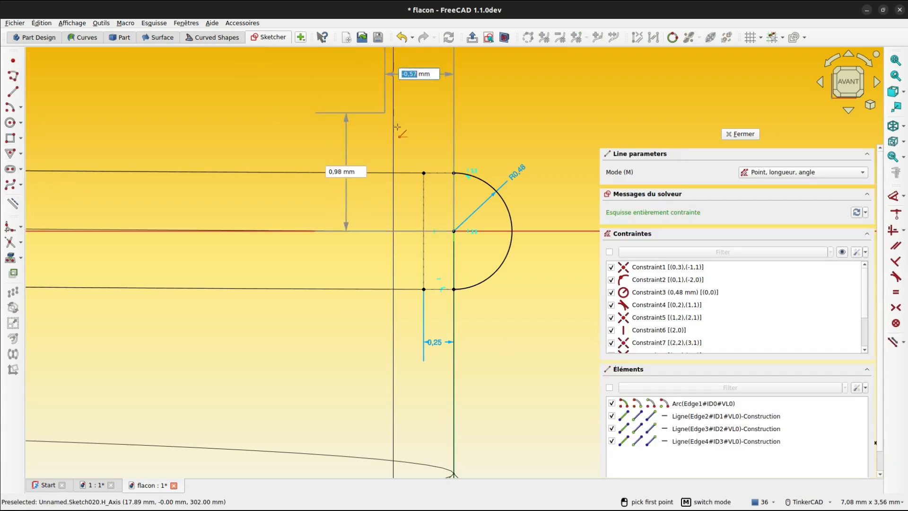
click(454, 173)
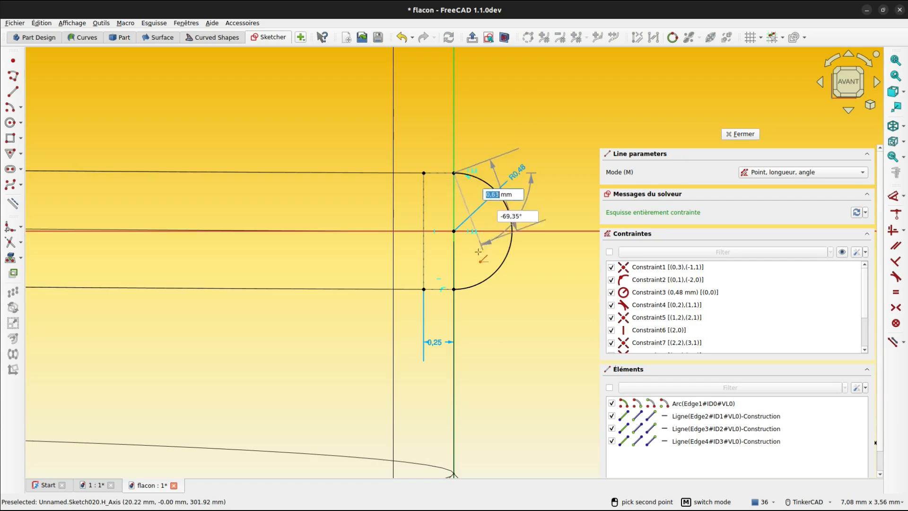
click(454, 290)
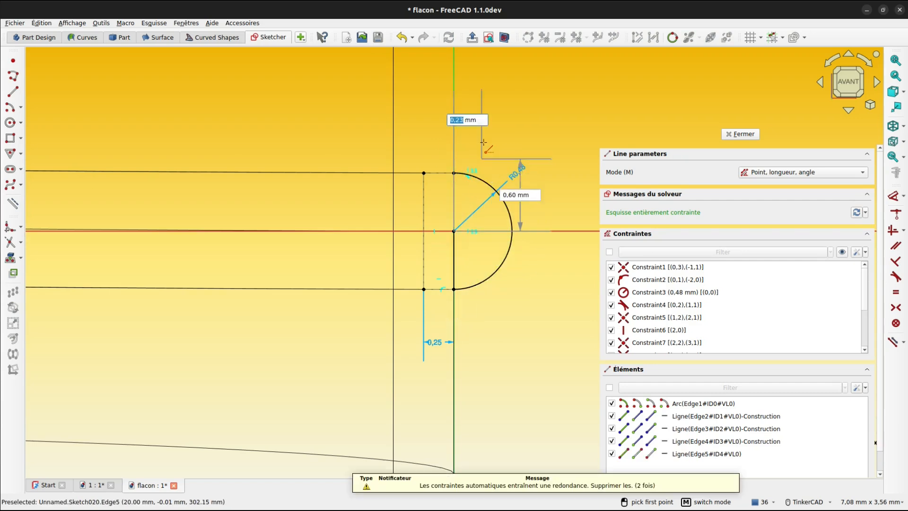
key(Escape)
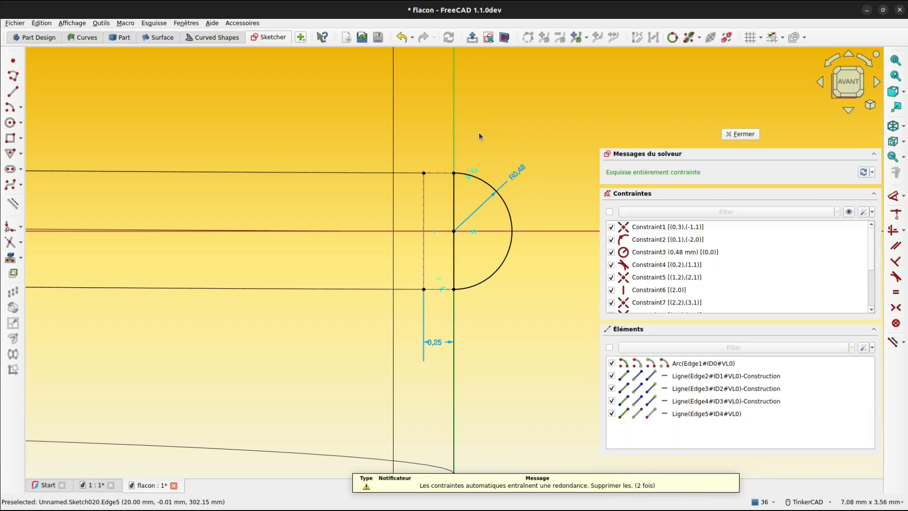
click(743, 135)
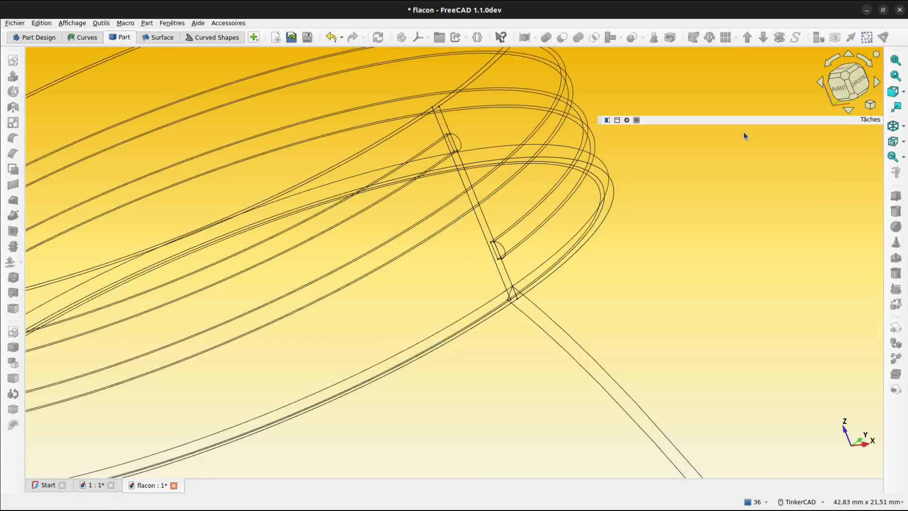
Step: Hide the Extrude002 neck and rename the profil filetage interne001 sketch as "fin filetage interne 1"
click(486, 225)
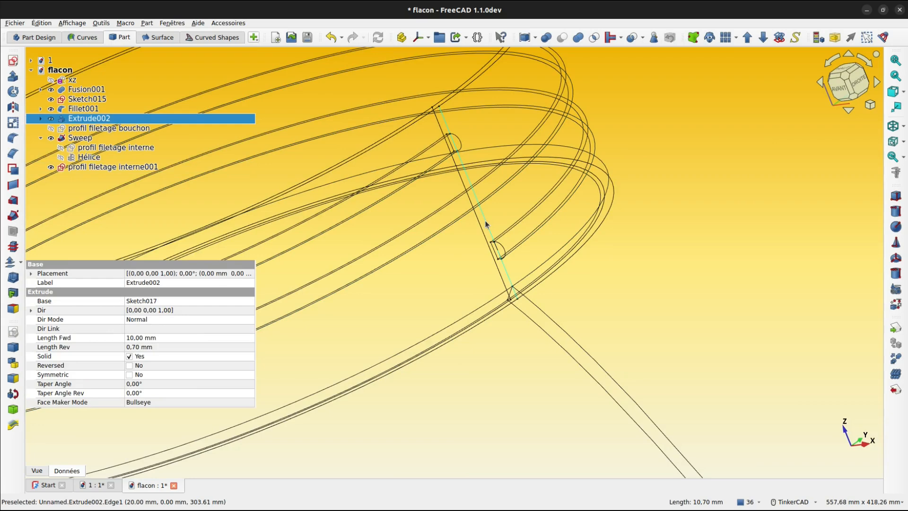
key(space)
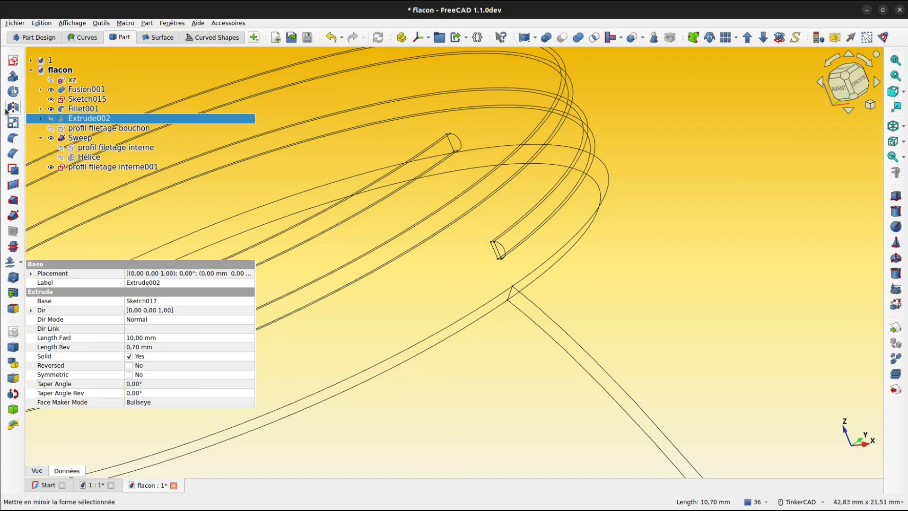
click(89, 167)
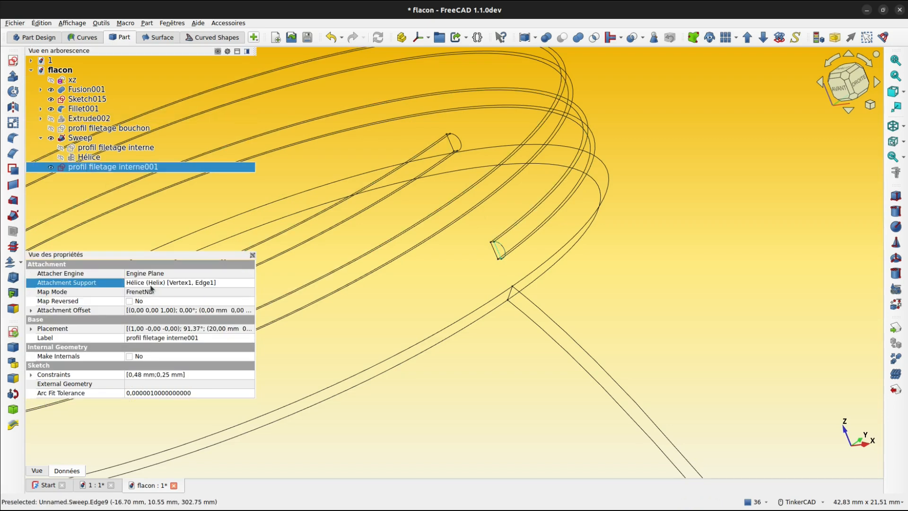
click(156, 339)
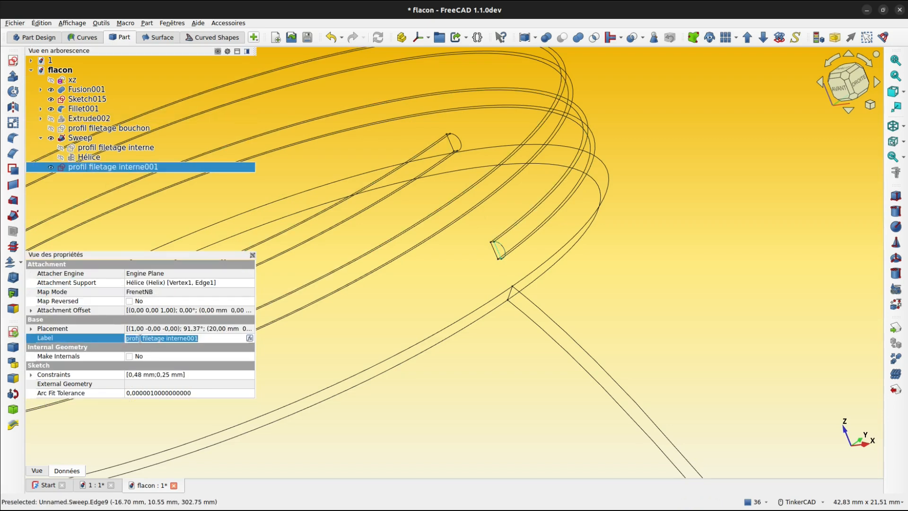
double_click(134, 338)
text(fin)
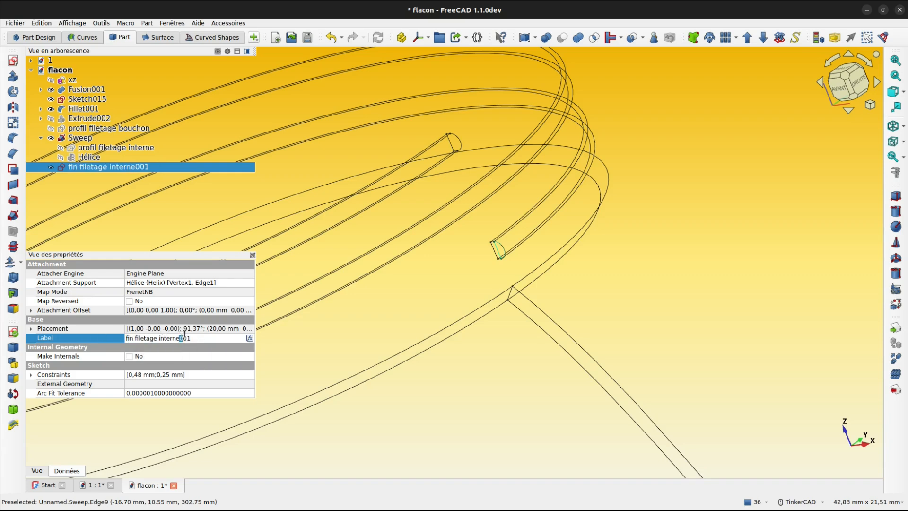
key(Return)
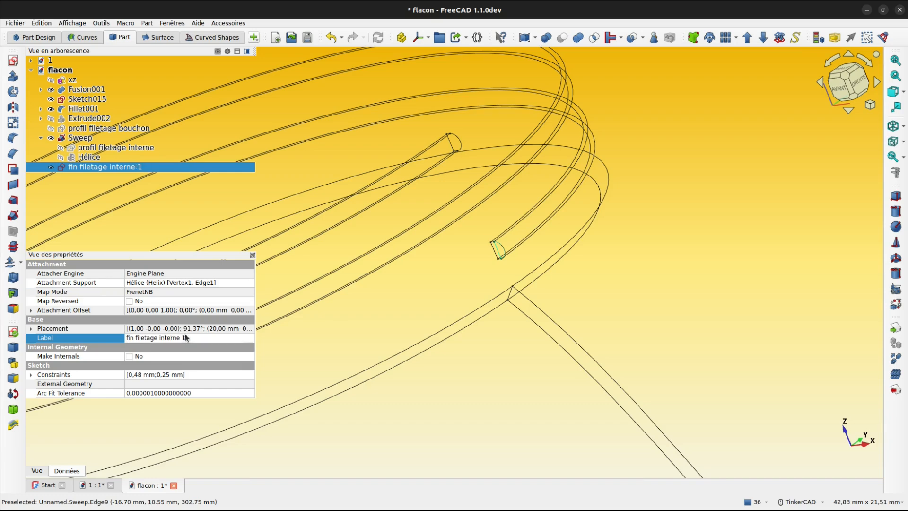
Step: Revolve the fin filetage interne 1 sketch 360° as a solid around its own straight closing edge
click(13, 91)
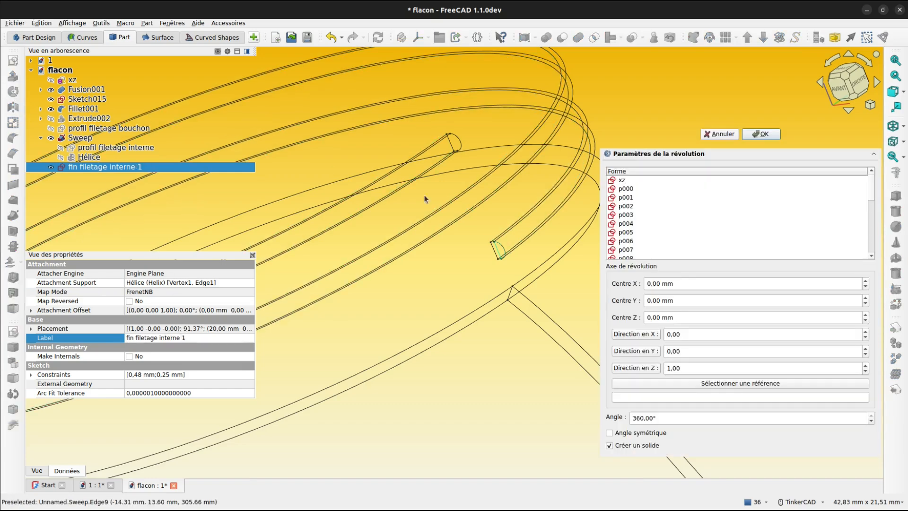
click(686, 382)
scroll(495, 250, up, 5)
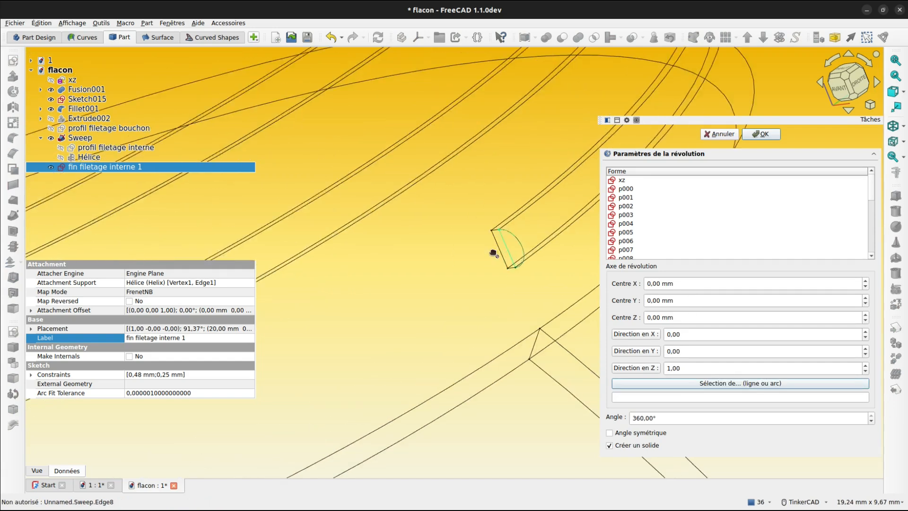
click(521, 249)
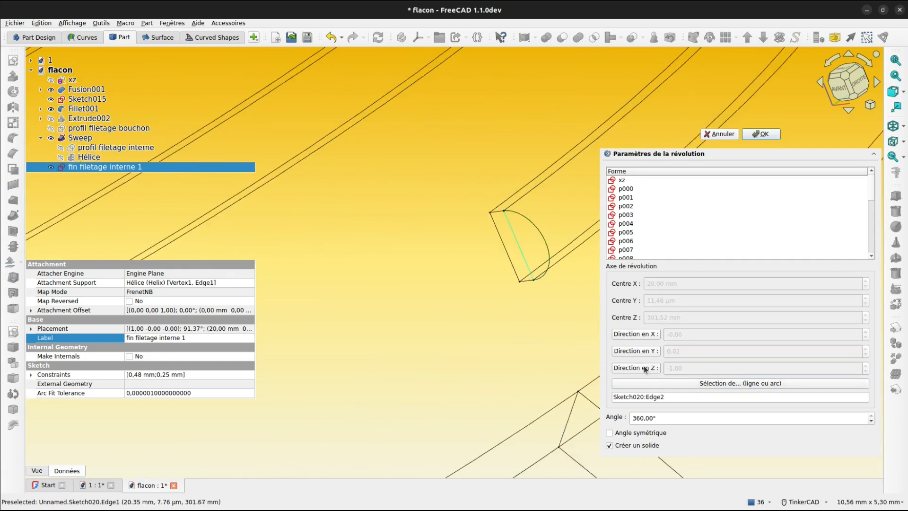
click(753, 135)
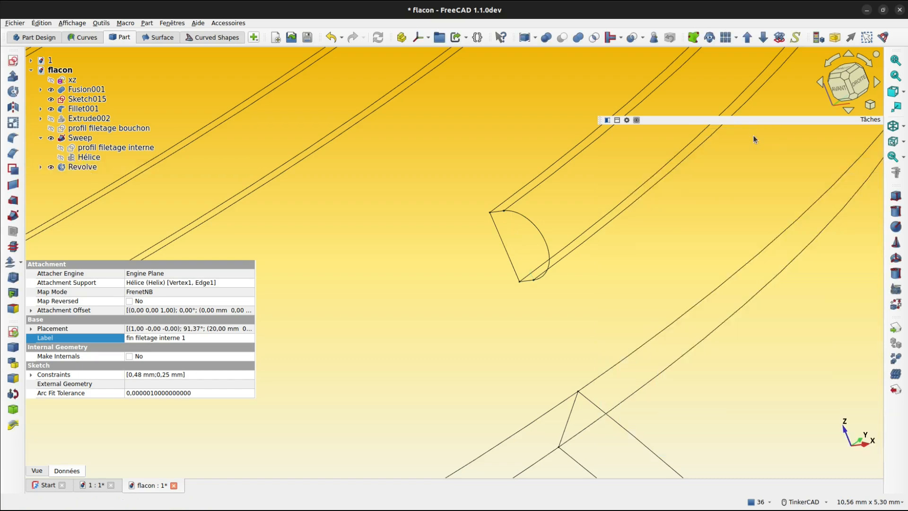
Step: Examine the rounded thread end in a shaded display, then return to wireframe
click(902, 141)
click(806, 184)
scroll(591, 251, down, 4)
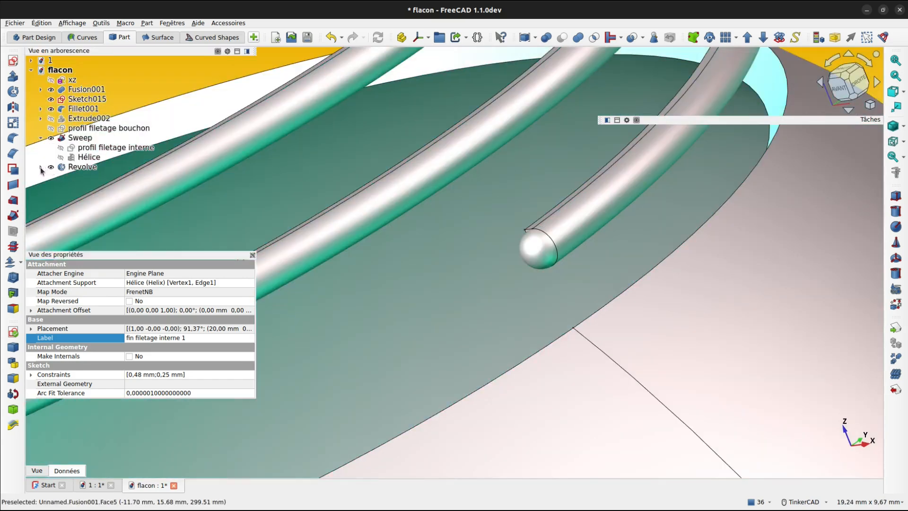
key(v)
key(3)
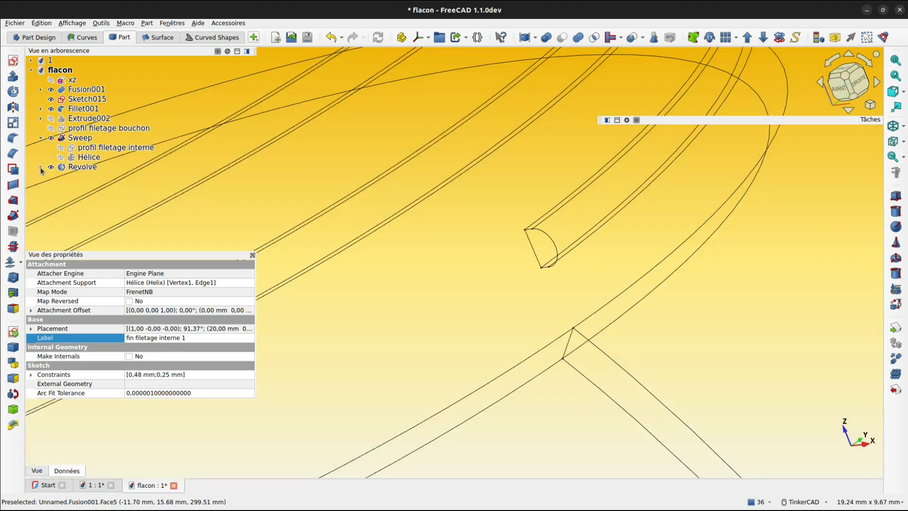
Step: Duplicate the Revolve's fin filetage interne 1 sketch using only the original selection, without its helix dependency
click(40, 167)
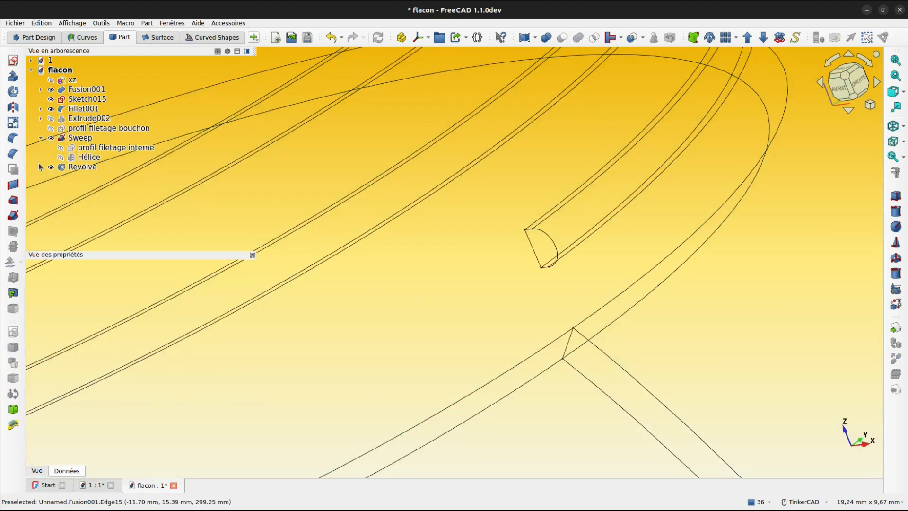
click(40, 167)
click(122, 175)
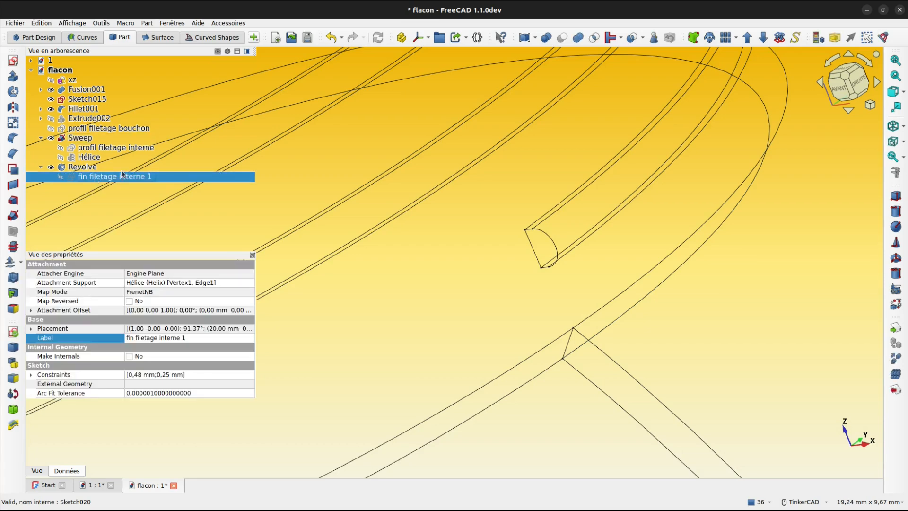
click(42, 23)
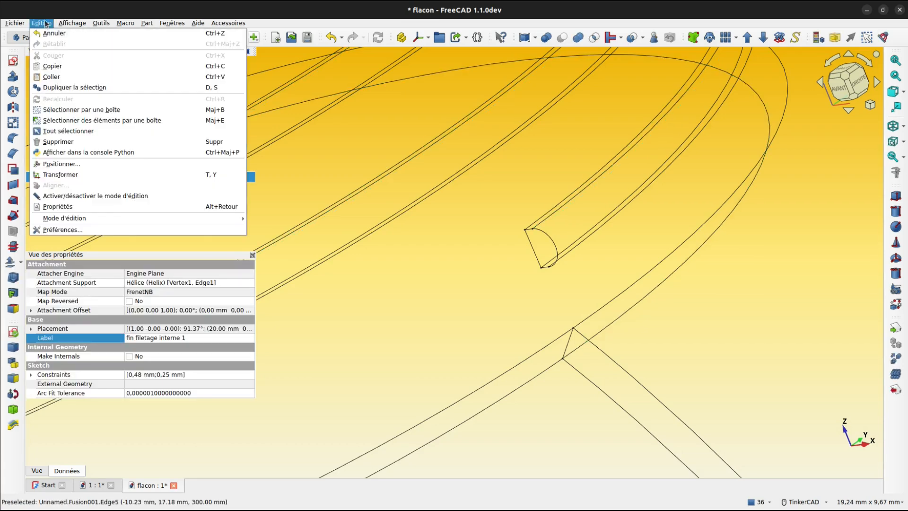
click(71, 88)
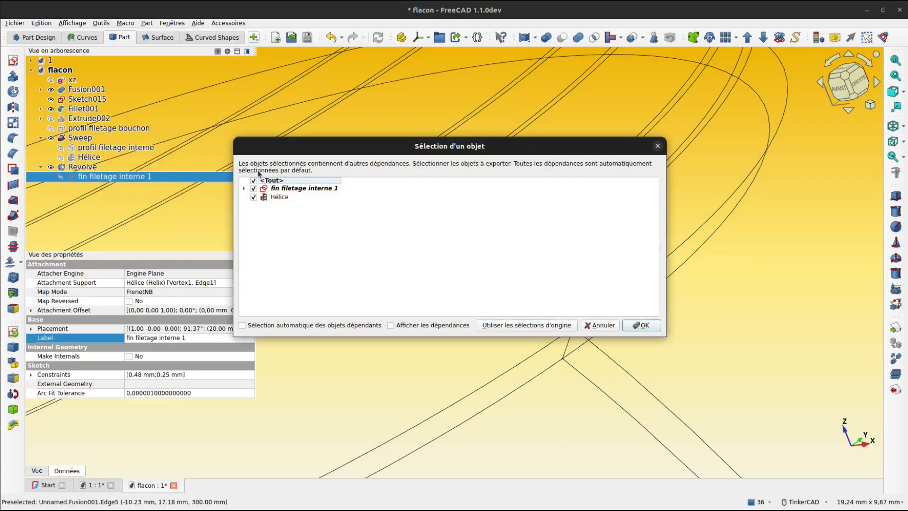
click(492, 325)
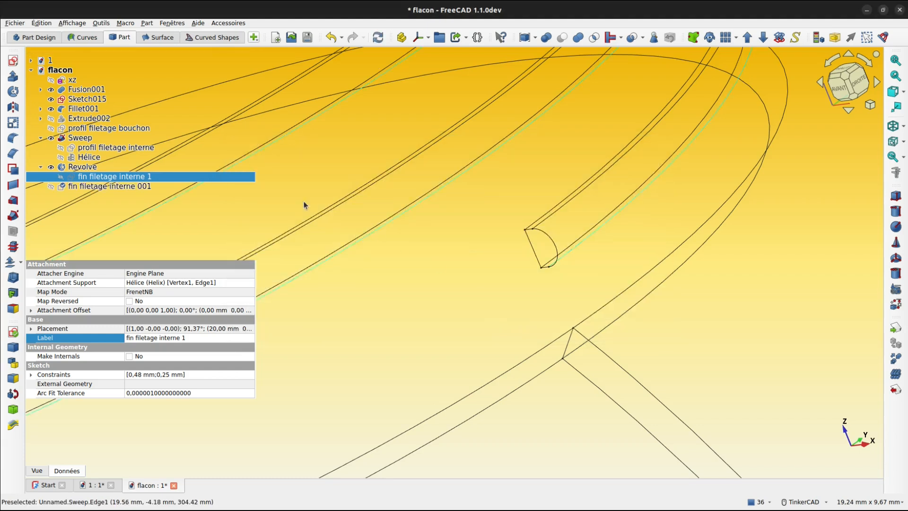
Step: Rename the duplicated sketch as "fin filetage interne 2"
click(120, 187)
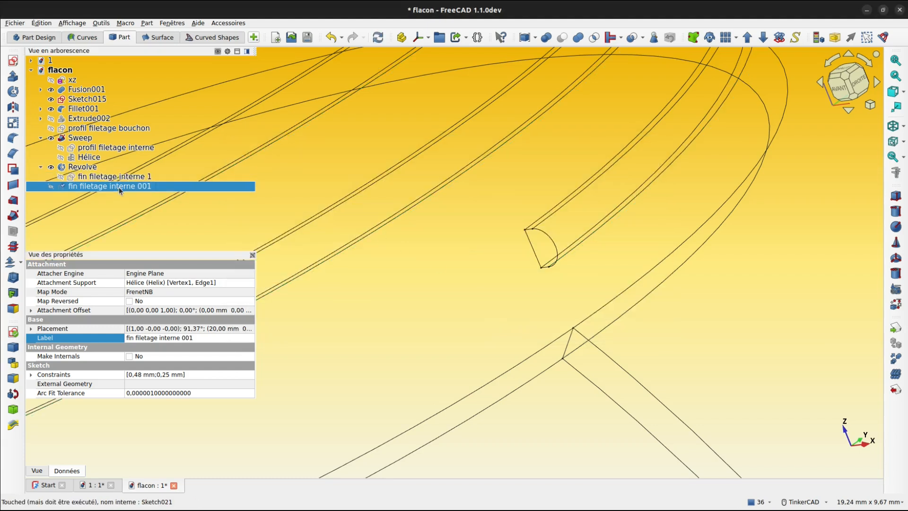
click(119, 187)
click(143, 186)
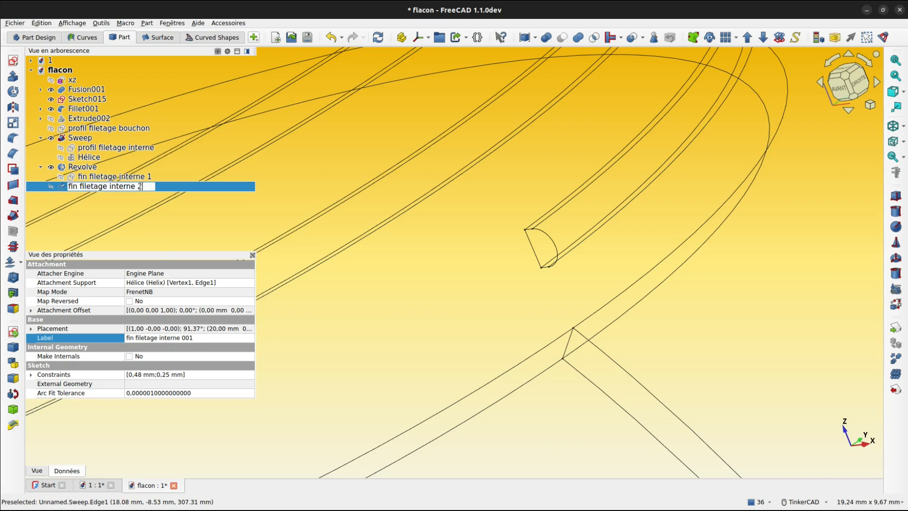
text(2)
key(Return)
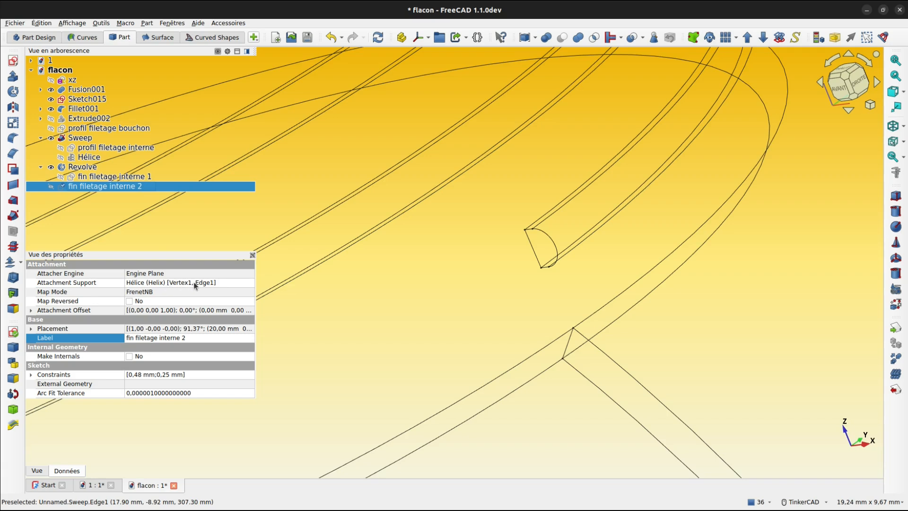
Step: Clear the helix references from the attachment support of the fin filetage interne 2 sketch
click(250, 284)
click(250, 284)
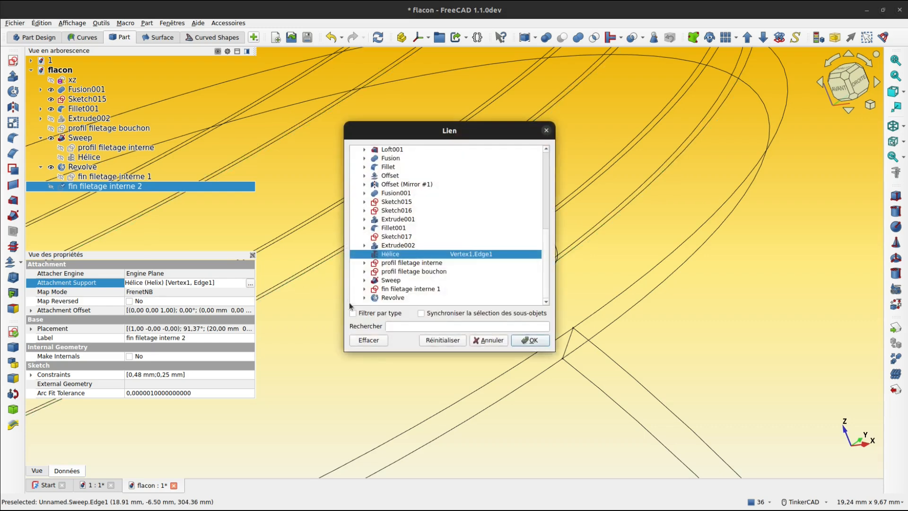
click(370, 340)
click(530, 341)
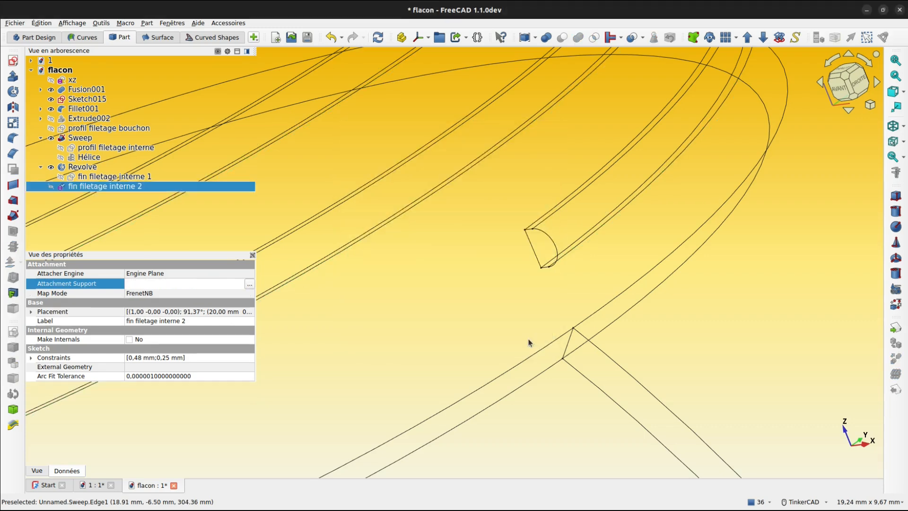
Step: Show the Hélice and set its upper end vertex and edge as attachment support of the fin filetage interne 2 sketch
click(250, 284)
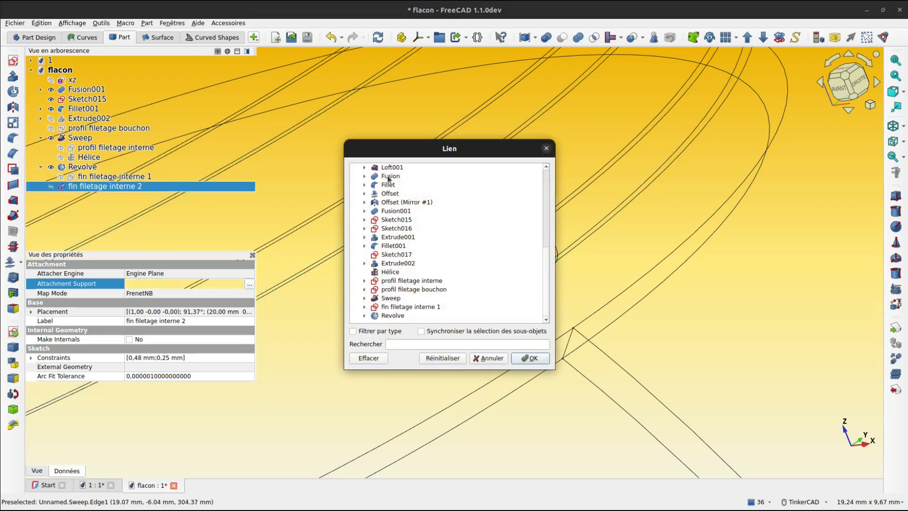
drag(373, 158, 628, 151)
scroll(471, 146, down, 2)
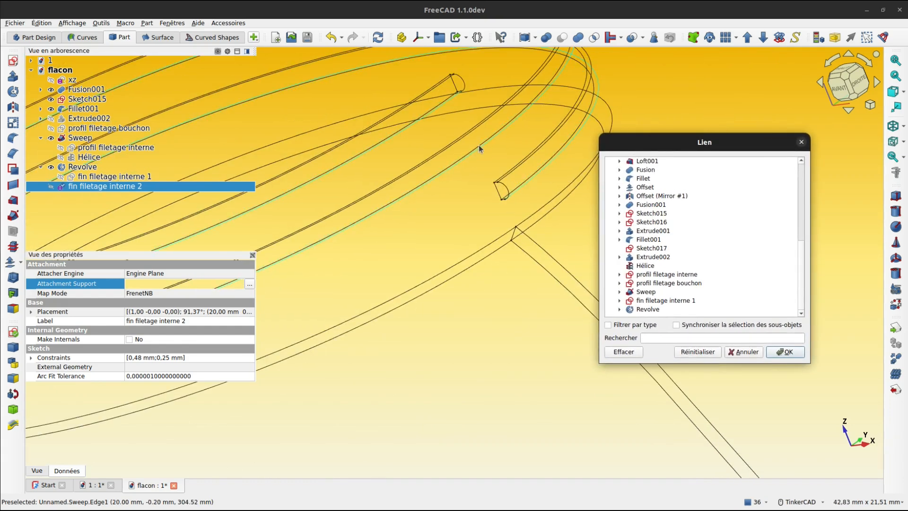
middle_drag(481, 146, 446, 247)
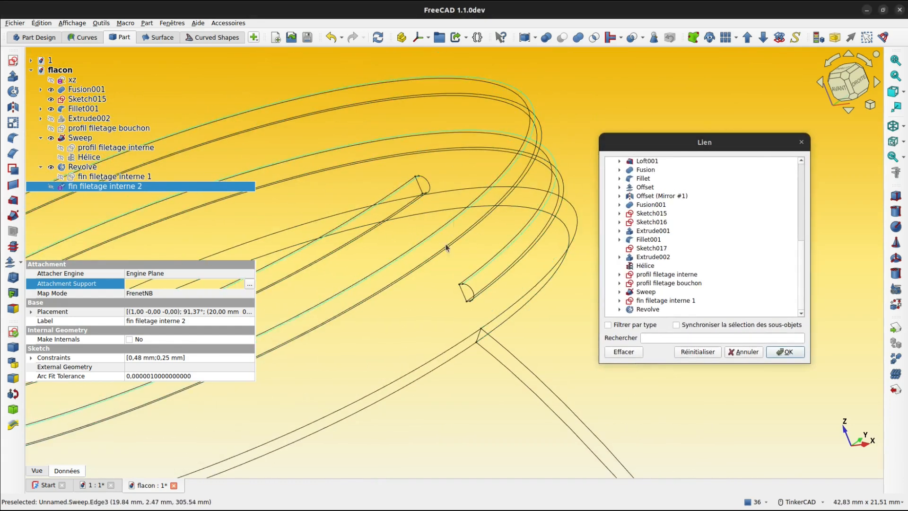
click(60, 157)
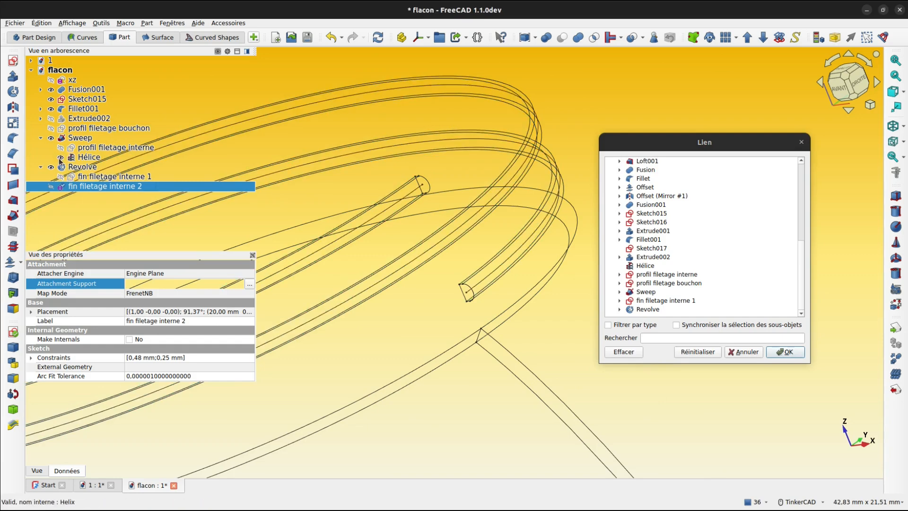
scroll(372, 170, up, 5)
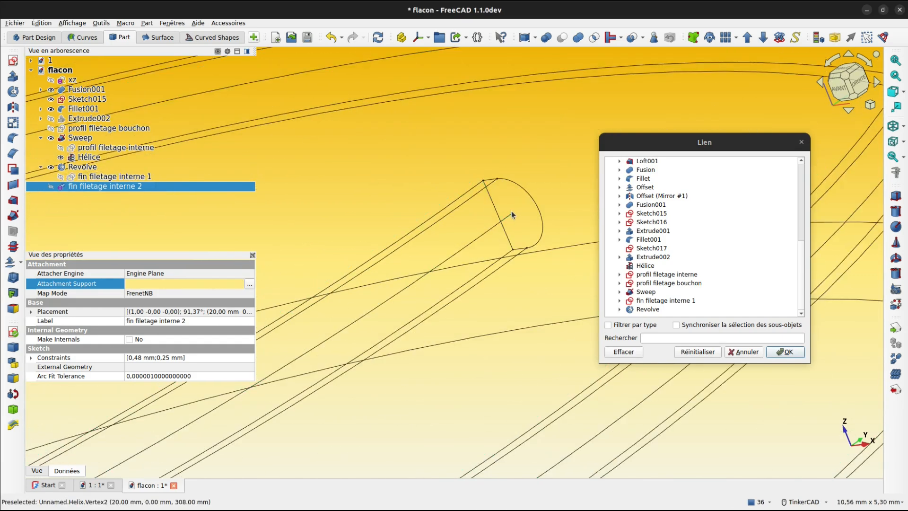
click(513, 213)
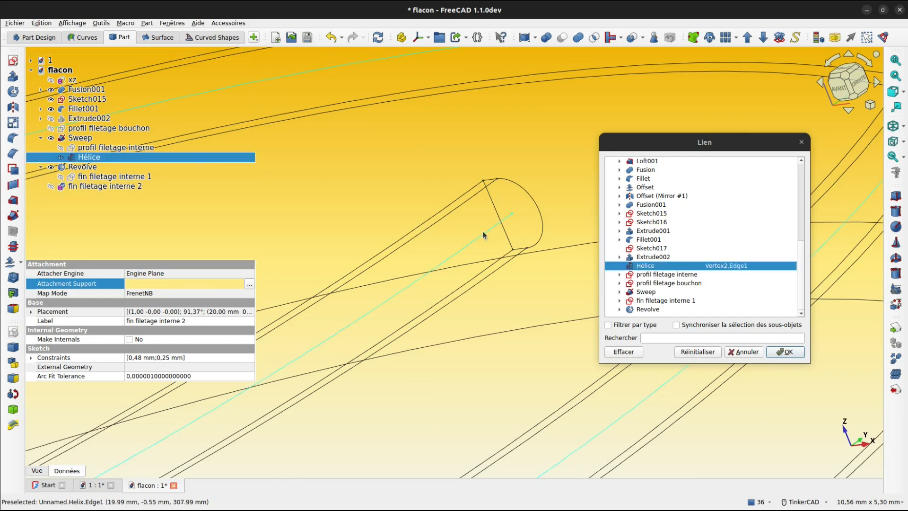
click(778, 355)
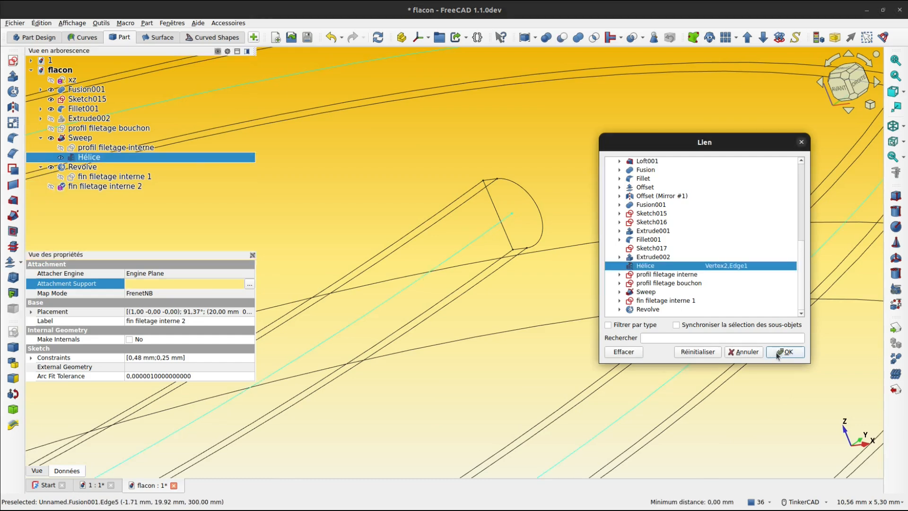
click(777, 354)
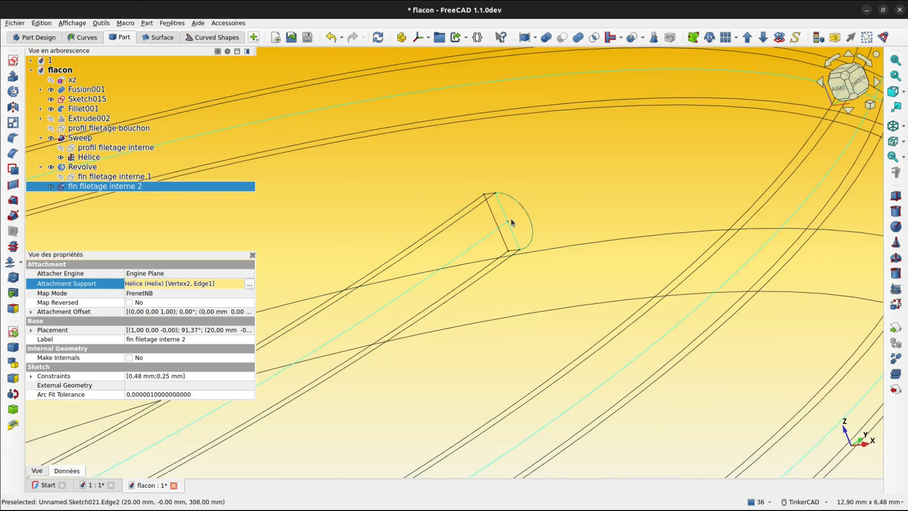
Step: Revolve the fin filetage interne 2 sketch 360° as a solid about its straight edge
click(12, 95)
click(646, 383)
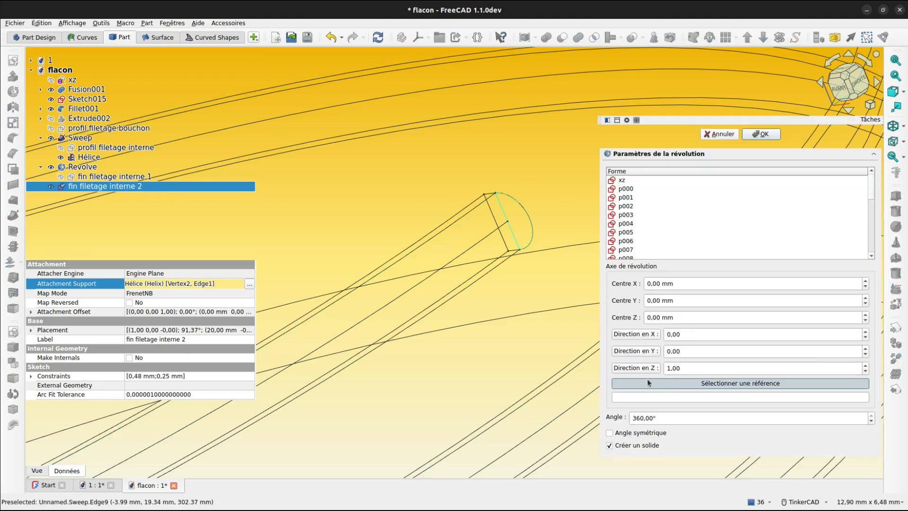
click(512, 234)
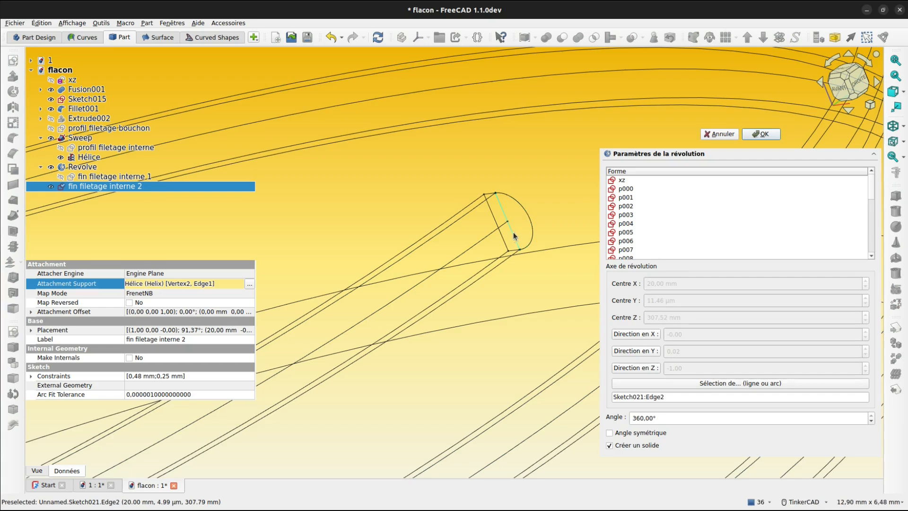
click(771, 138)
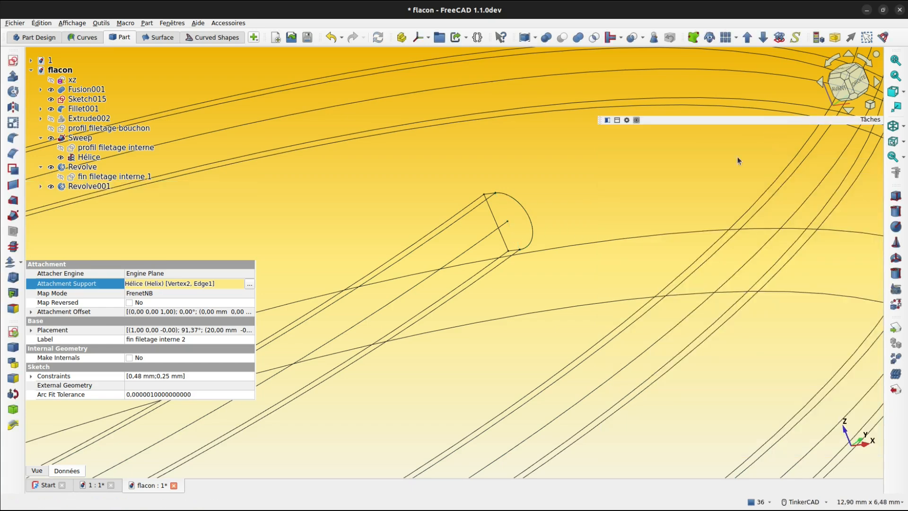
Step: Switch to a shaded display, then show the Extrude002 neck and hide the Hélice
key(v)
key(1)
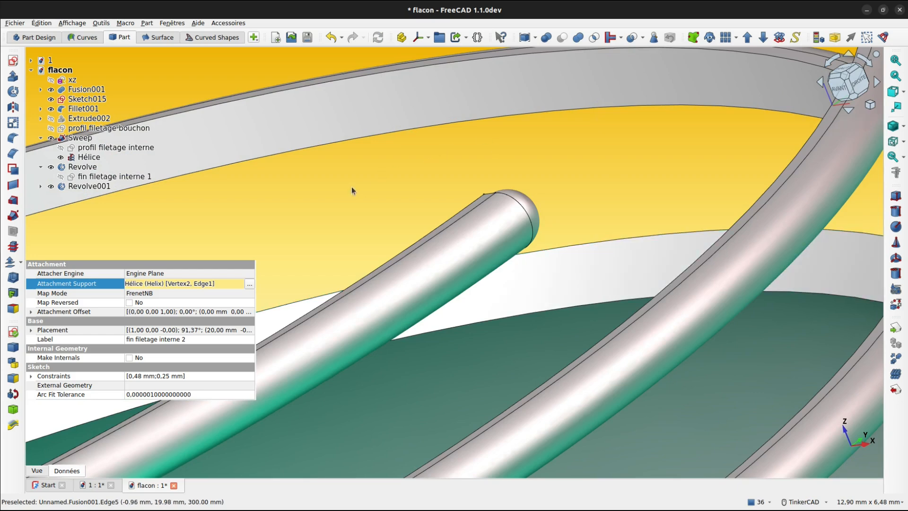
right_drag(353, 191, 411, 251)
scroll(429, 186, down, 5)
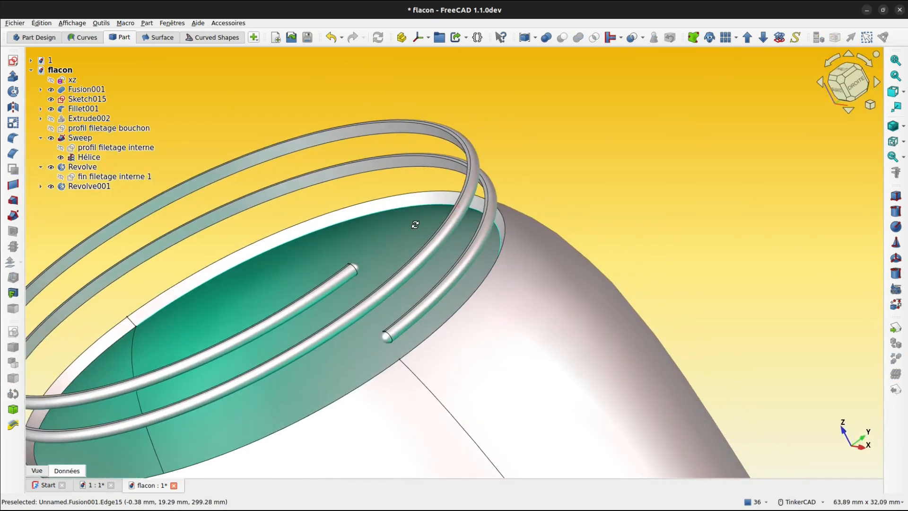
scroll(410, 248, down, 3)
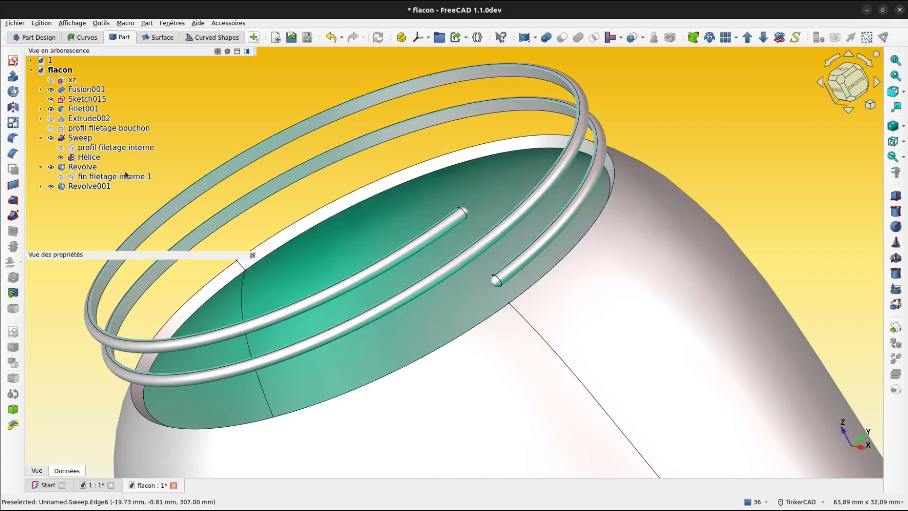
click(51, 118)
click(61, 158)
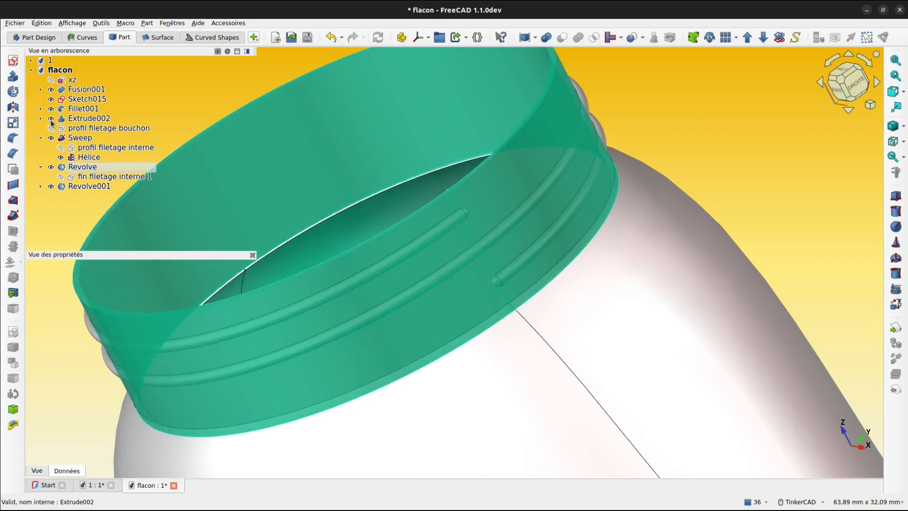
Step: Fuse the thread Sweep with its two rounded ends, Revolve and Revolve001
click(79, 187)
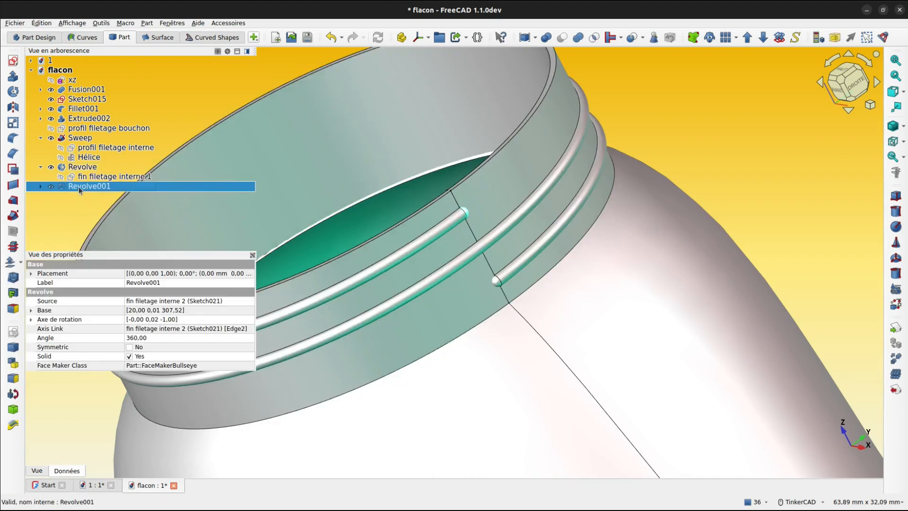
click(80, 138)
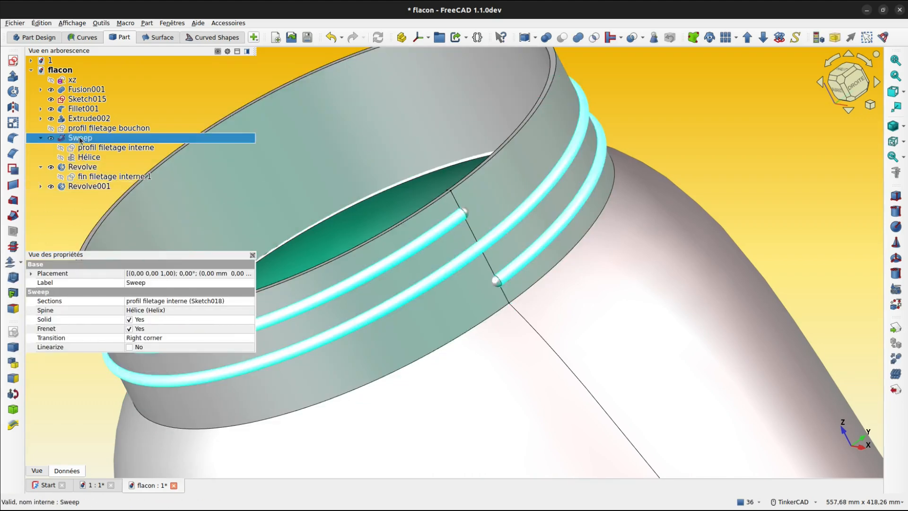
ctrl+click(77, 168)
ctrl+click(75, 186)
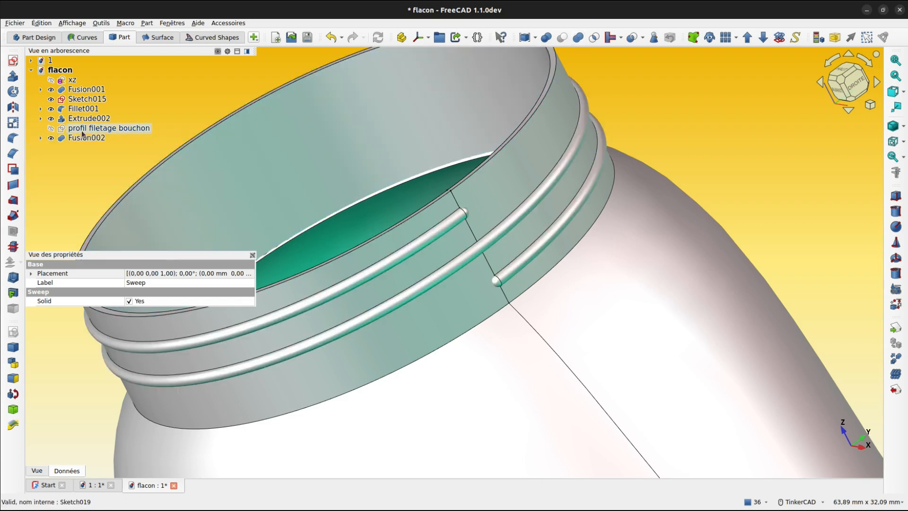
Step: Fuse the combined thread Fusion002 with the Extrude002 neck
click(74, 138)
ctrl+click(89, 118)
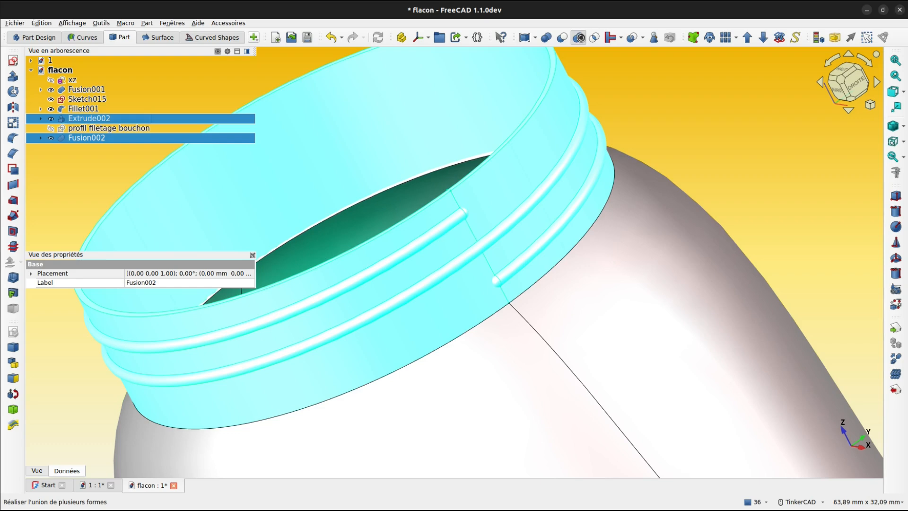
click(578, 37)
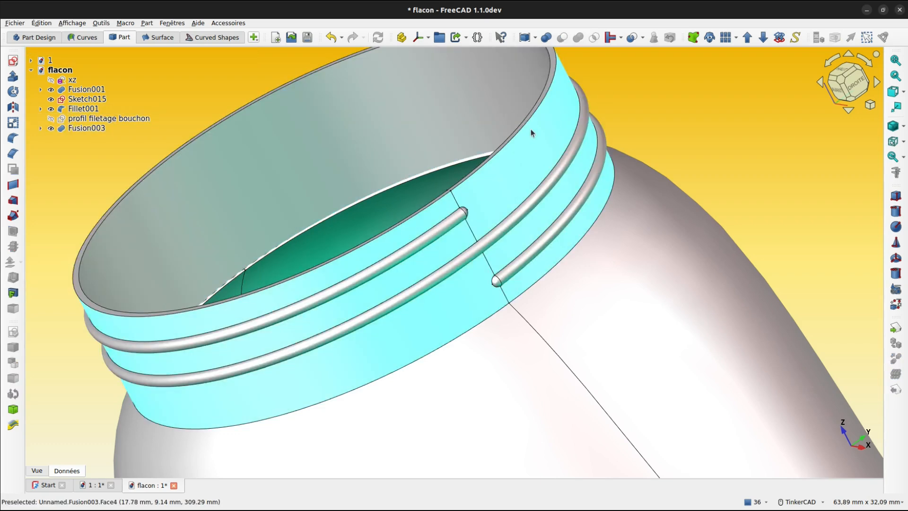
Step: Fillet the inner and outer edges of the neck's top rim with a constant radius
click(529, 125)
scroll(530, 119, up, 3)
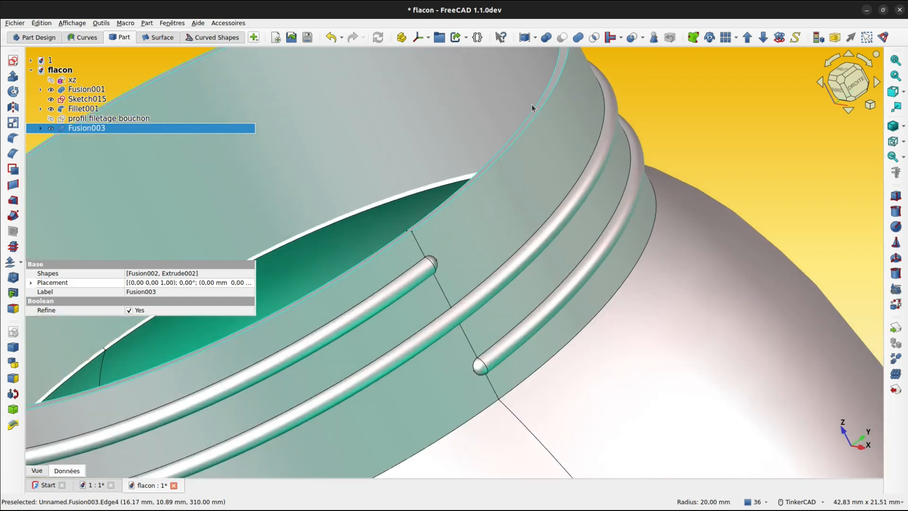
click(13, 138)
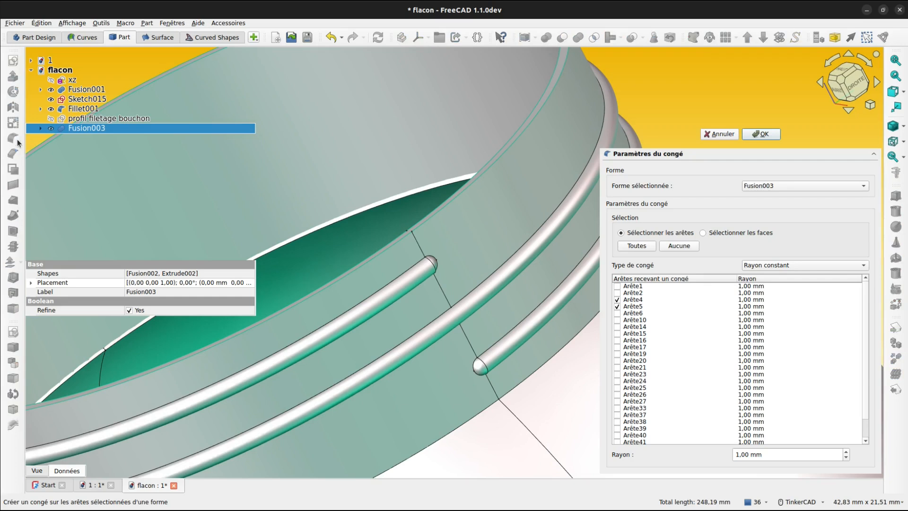
click(750, 456)
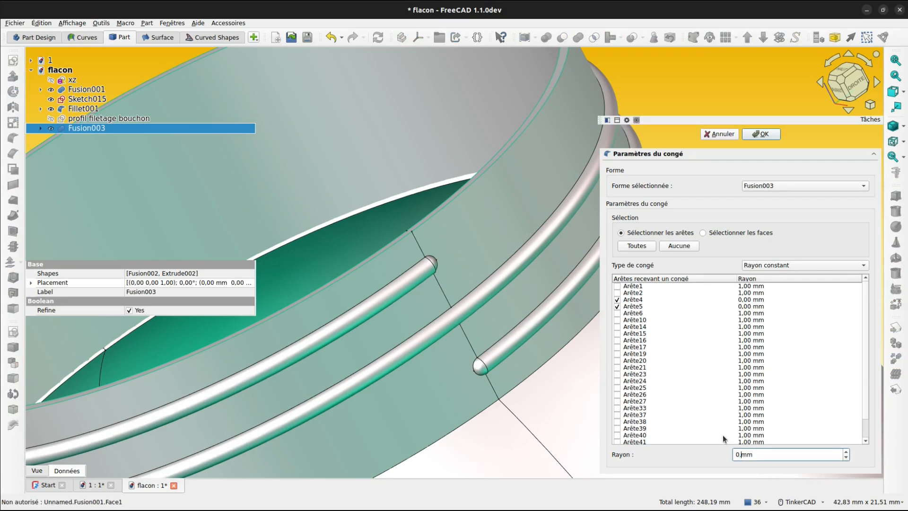
click(778, 137)
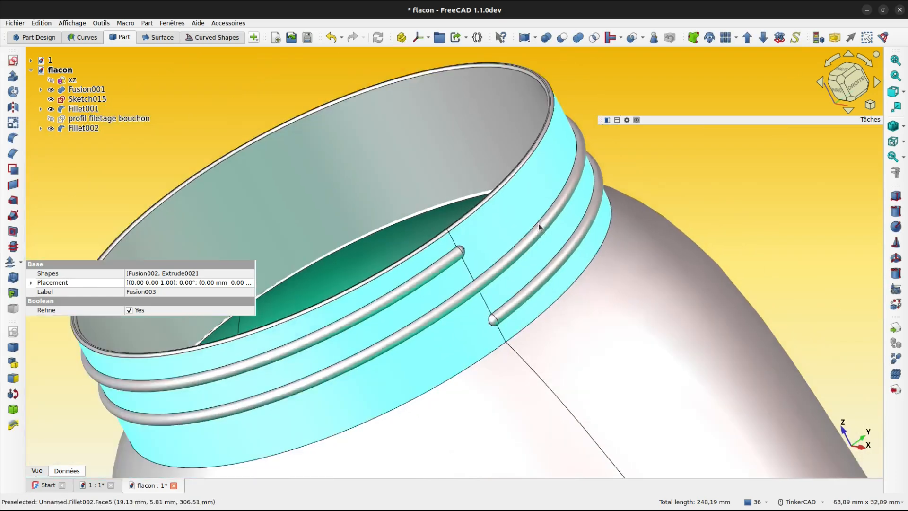
Step: Fuse the bottle body Fusion001, the Fillet001 part and the threaded neck Fillet002 into one shape
scroll(544, 227, down, 5)
scroll(489, 127, up, 5)
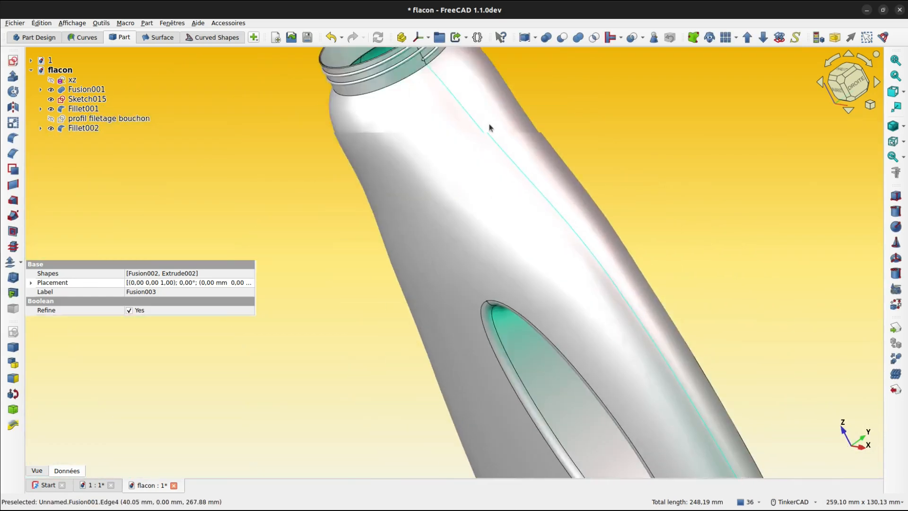
scroll(466, 189, down, 3)
middle_drag(447, 324, 403, 256)
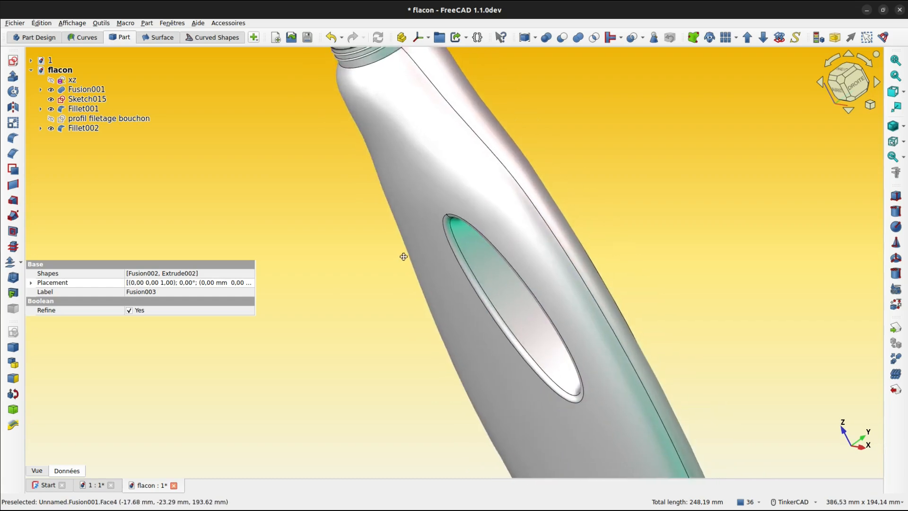
scroll(403, 256, down, 5)
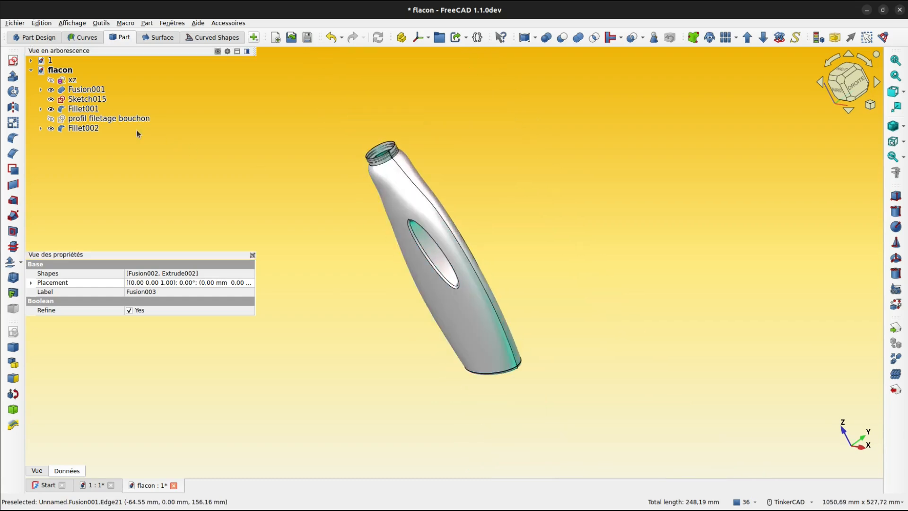
click(82, 88)
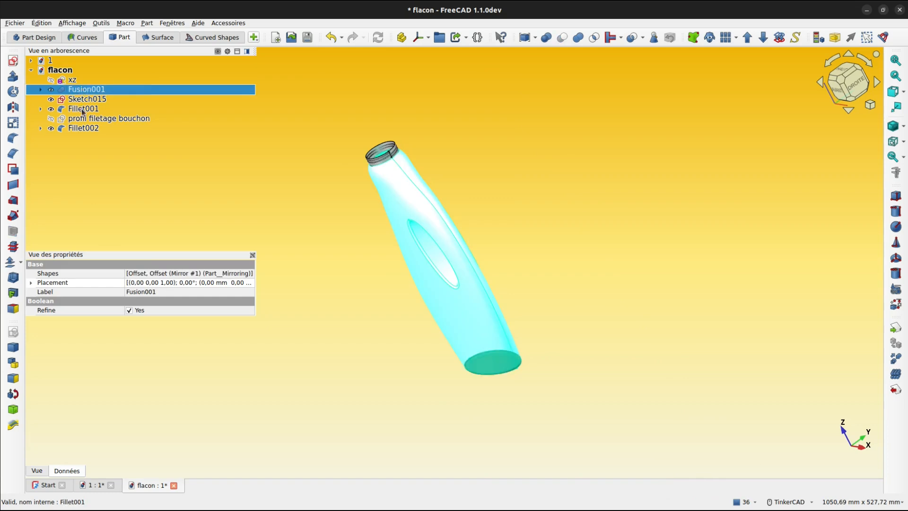
ctrl+click(82, 111)
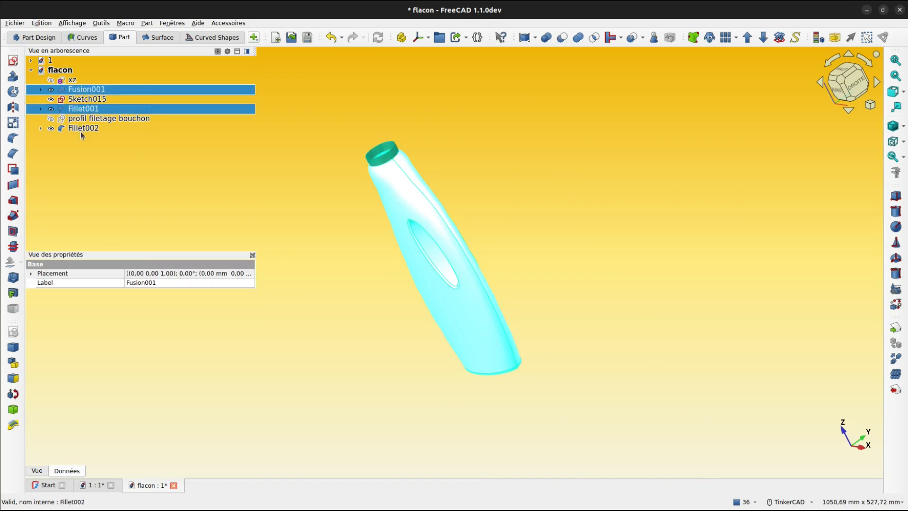
ctrl+click(81, 128)
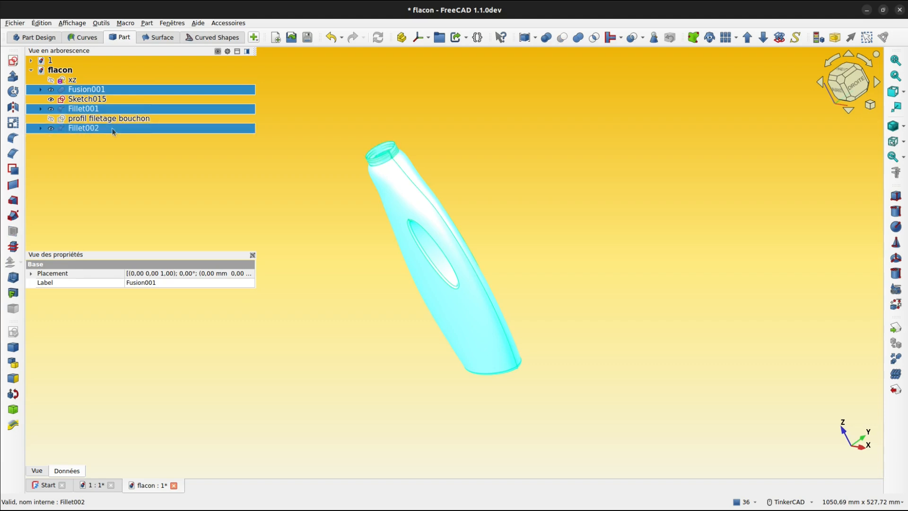
click(580, 38)
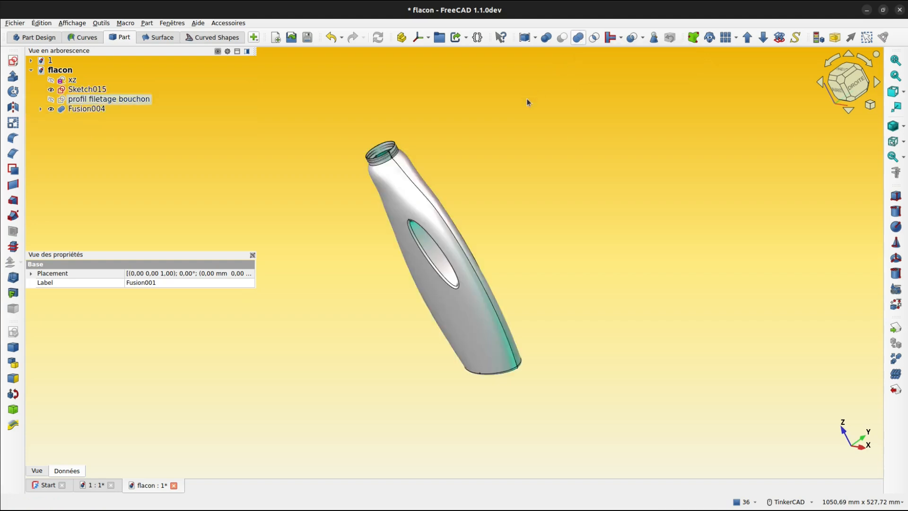
Step: Run a geometry check on the complete bottle Fusion004 and close the results
click(98, 111)
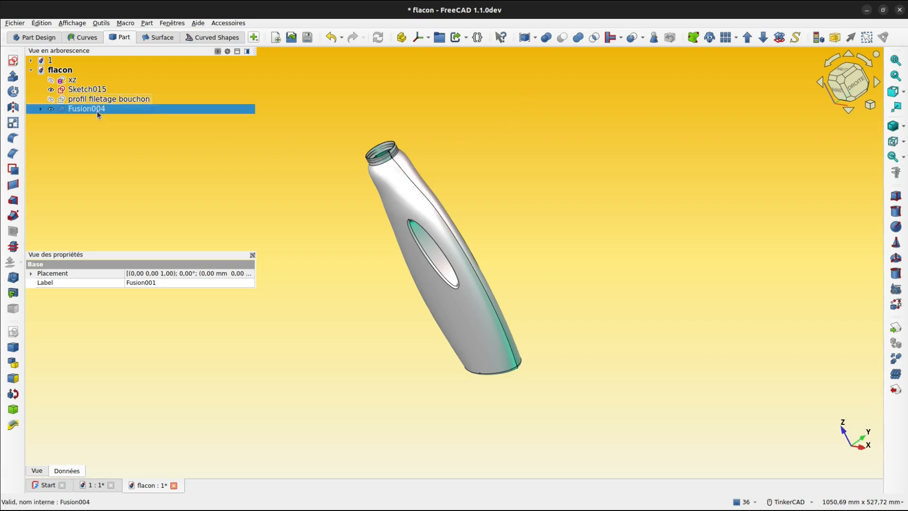
click(654, 37)
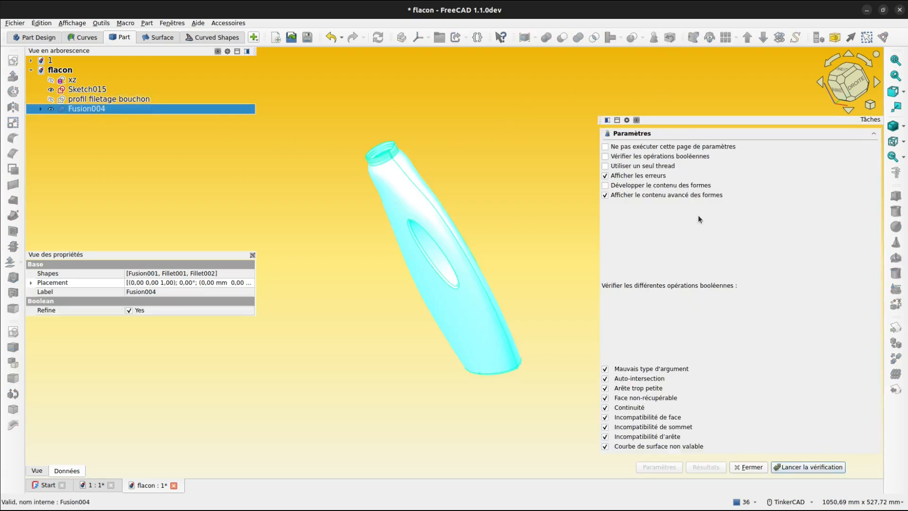
click(795, 467)
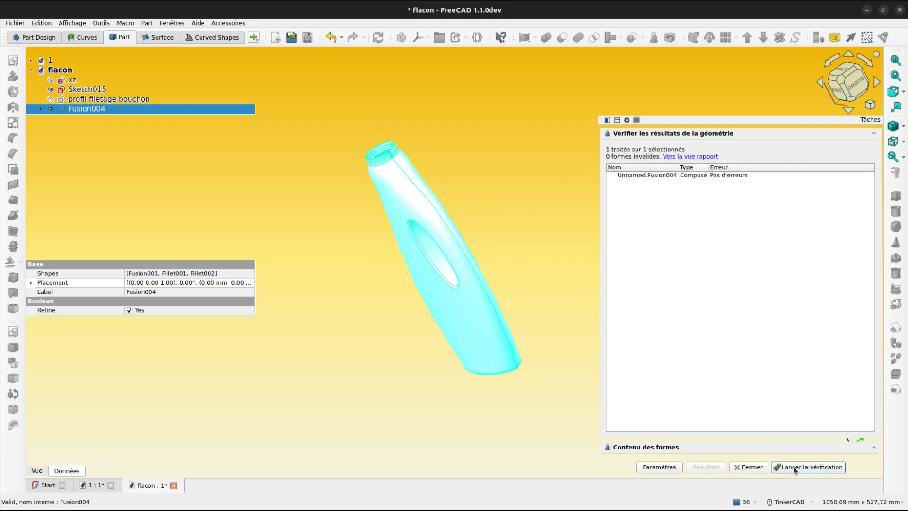
click(763, 471)
click(549, 209)
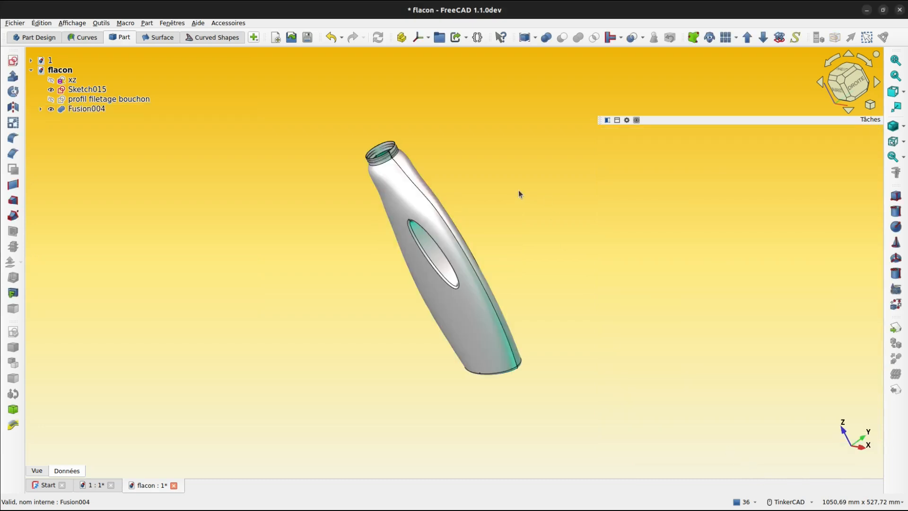
Step: Examine the threaded neck of the bottle and compare it with the finished capped bottle in document 1, returning to the flacon document
scroll(397, 166, up, 5)
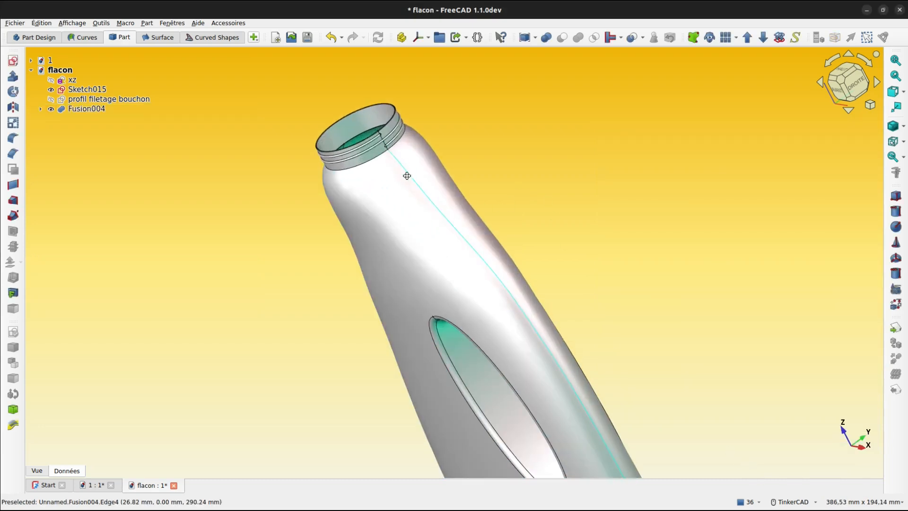
middle_drag(407, 176, 413, 258)
right_drag(413, 257, 486, 240)
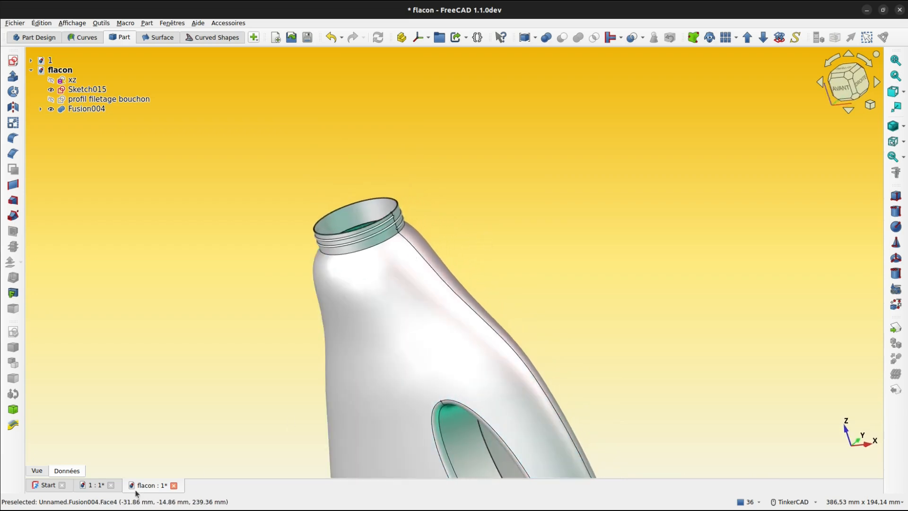
click(97, 487)
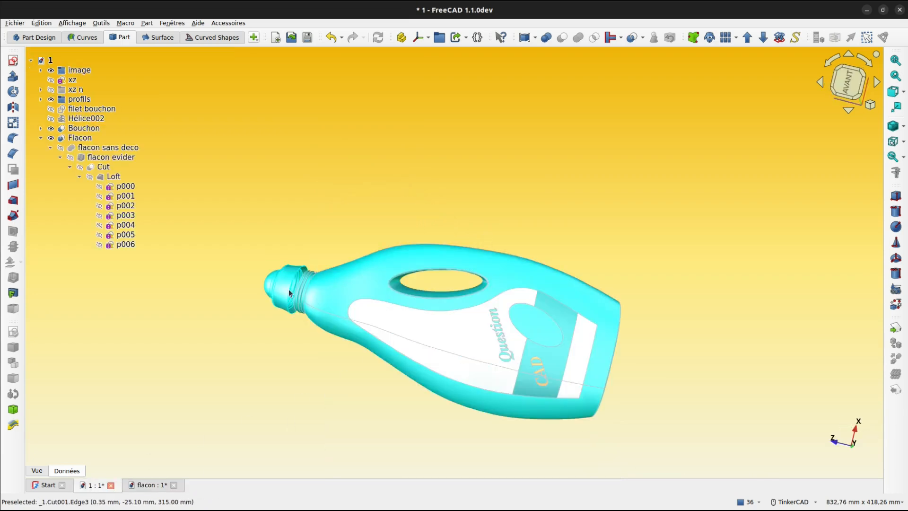
scroll(288, 289, up, 5)
scroll(290, 292, up, 2)
scroll(291, 294, down, 10)
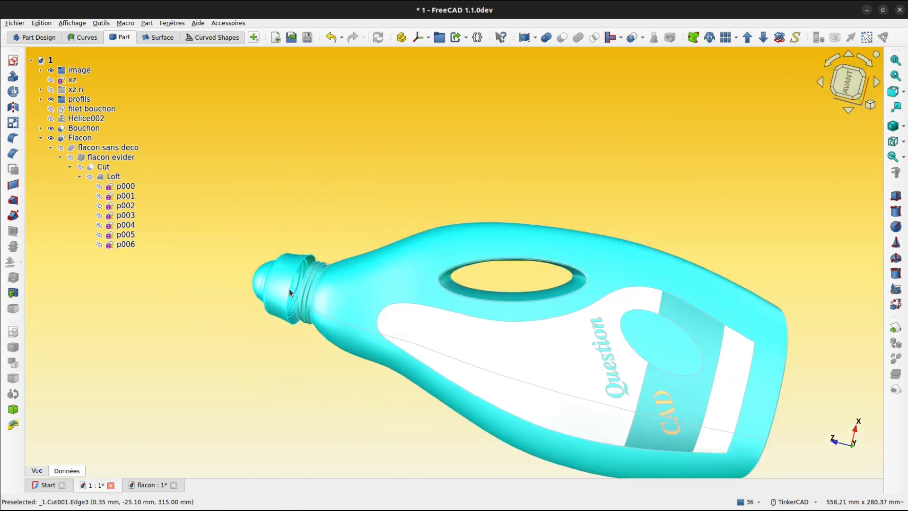
scroll(297, 297, down, 2)
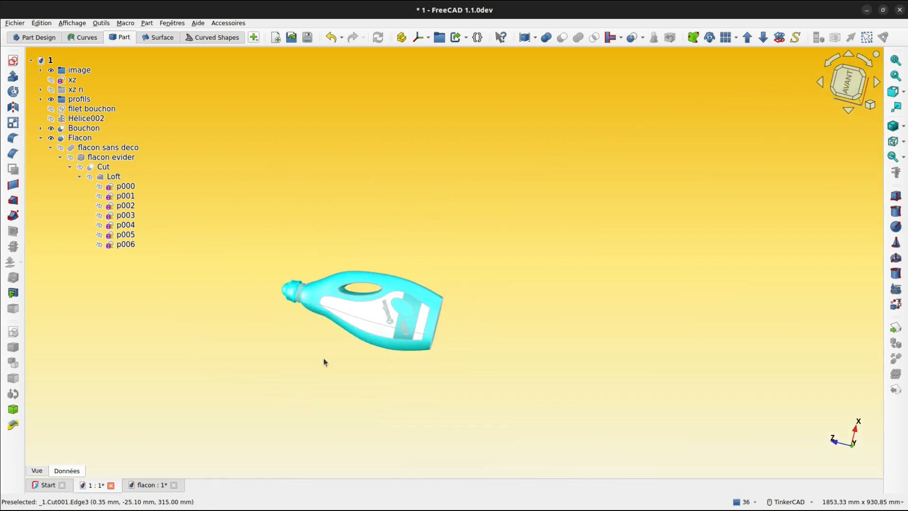
key(ctrl+Tab)
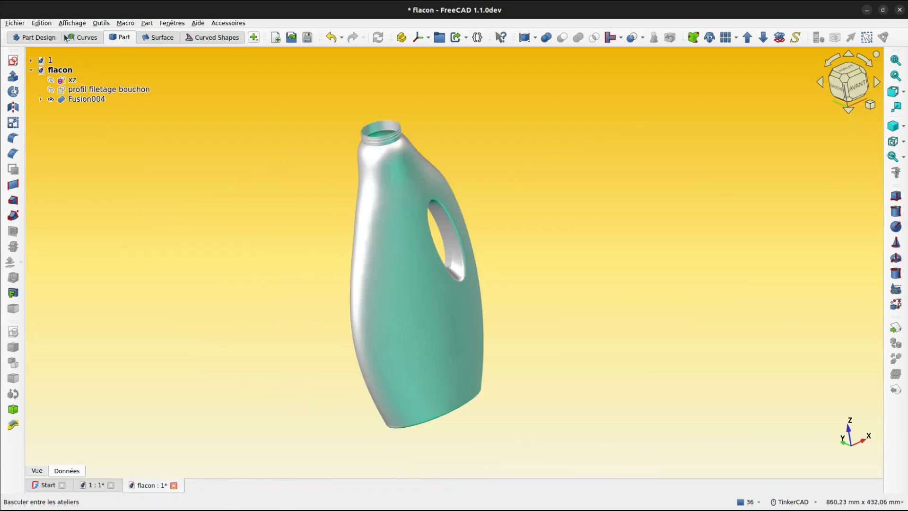
Step: Inspect the surface continuity of the Fusion004 bottle from several sides with the Curves workbench's zebra stripes and close the analysis
click(85, 38)
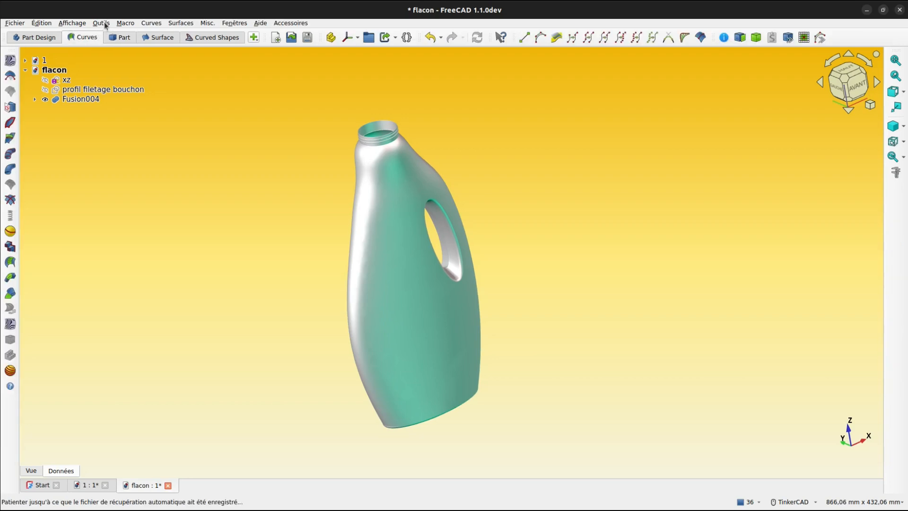
click(105, 25)
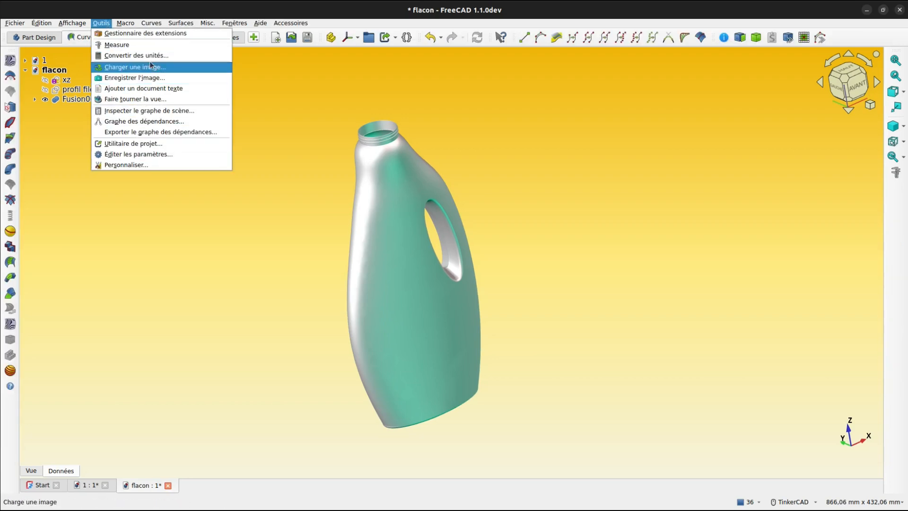
click(277, 172)
click(86, 100)
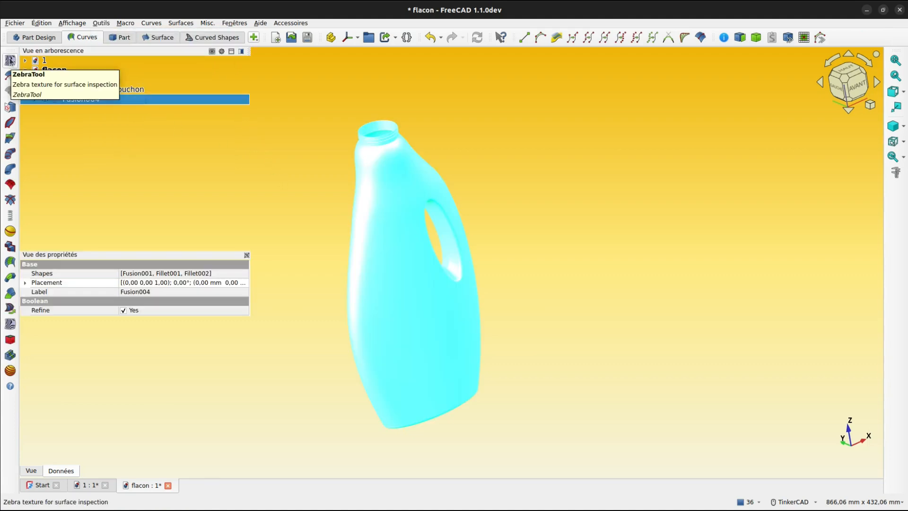
click(9, 60)
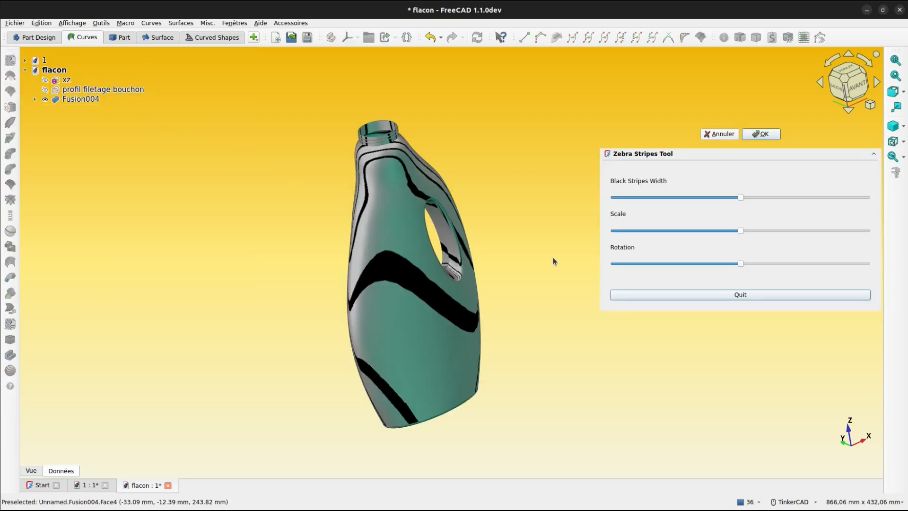
right_drag(515, 194, 511, 280)
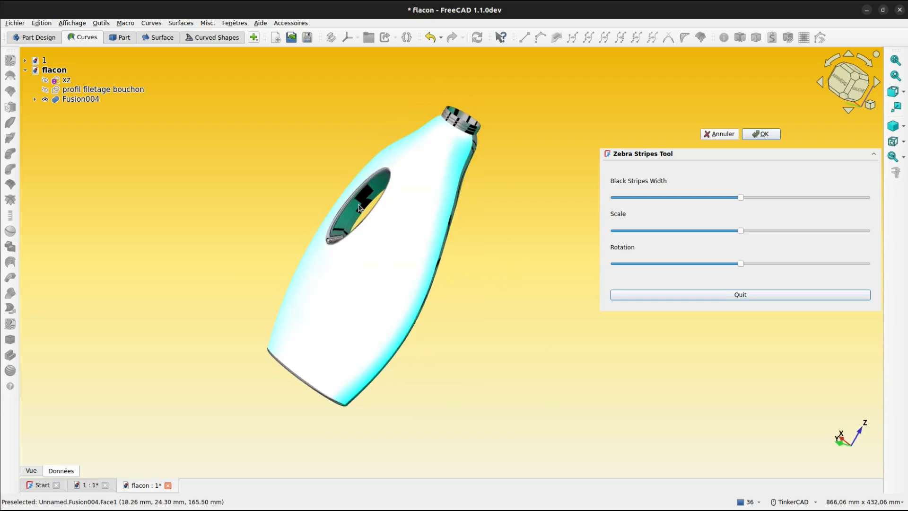
right_drag(294, 222, 311, 263)
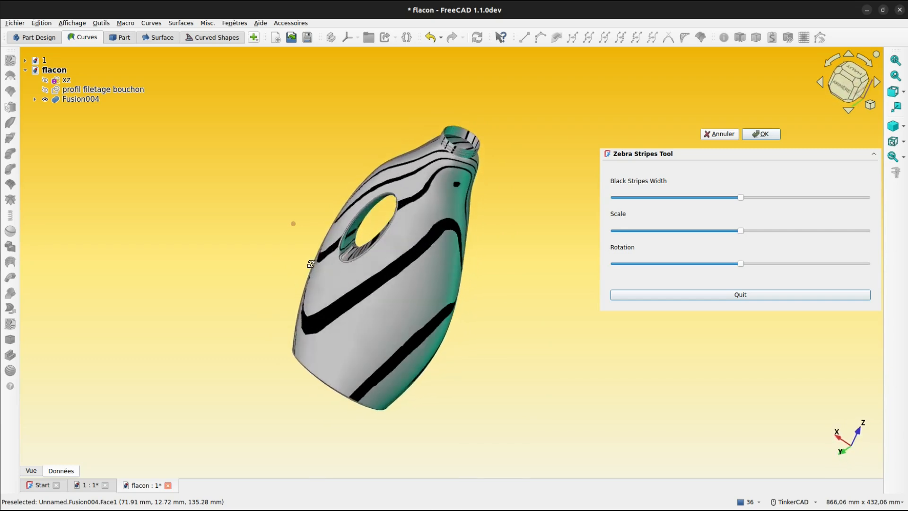
click(761, 133)
Step: Set the display Deviation of Fusion004 to 0.05 and inspect the bottle's shading around the handle and body
right_drag(545, 198, 522, 172)
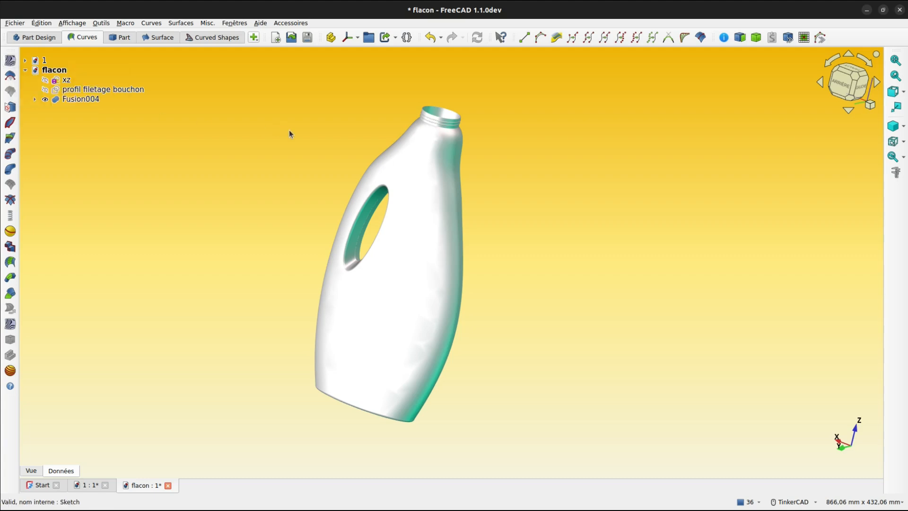
right_drag(289, 134, 557, 340)
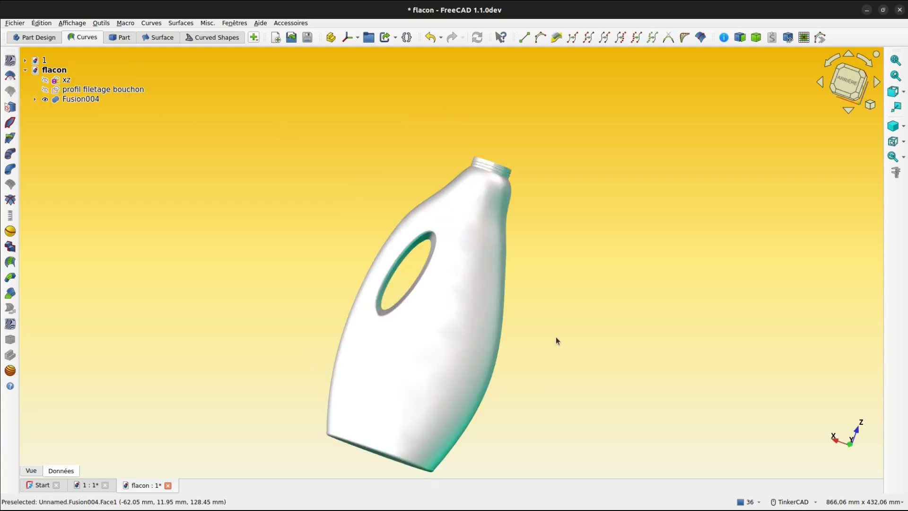
click(441, 334)
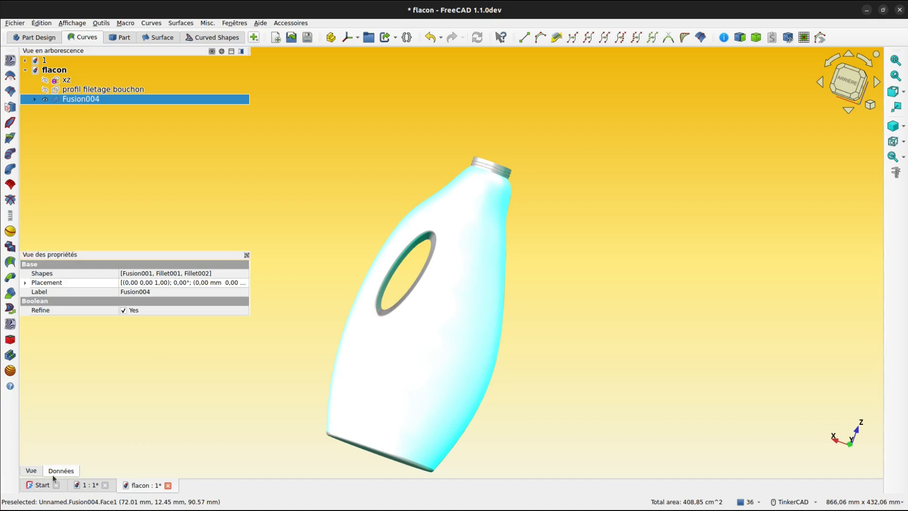
click(31, 471)
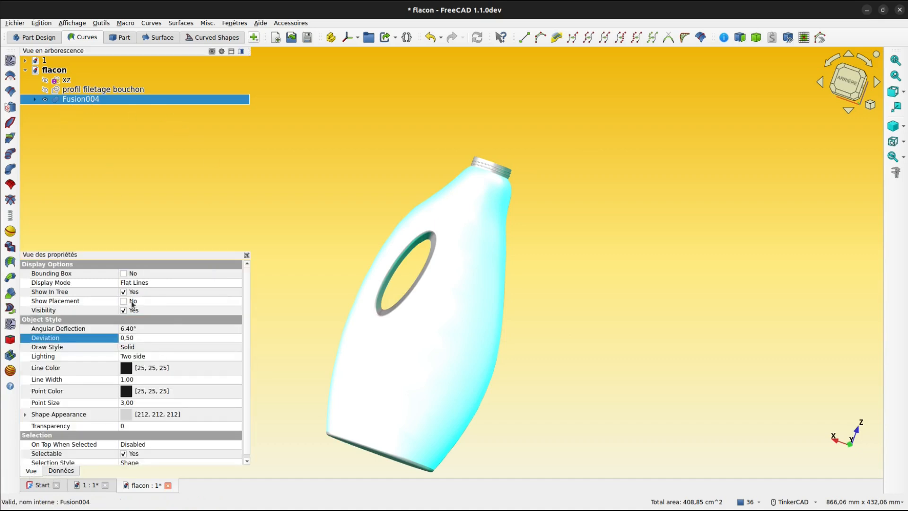
click(132, 339)
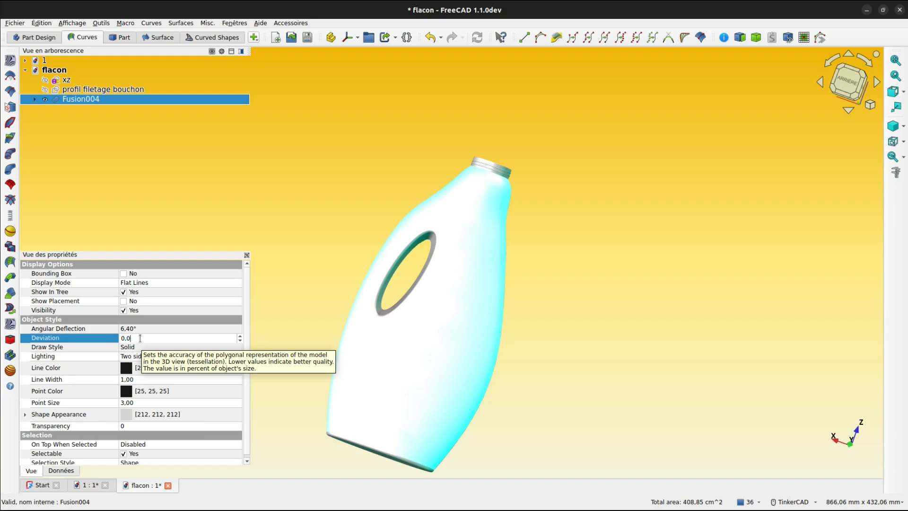
text(5)
key(Return)
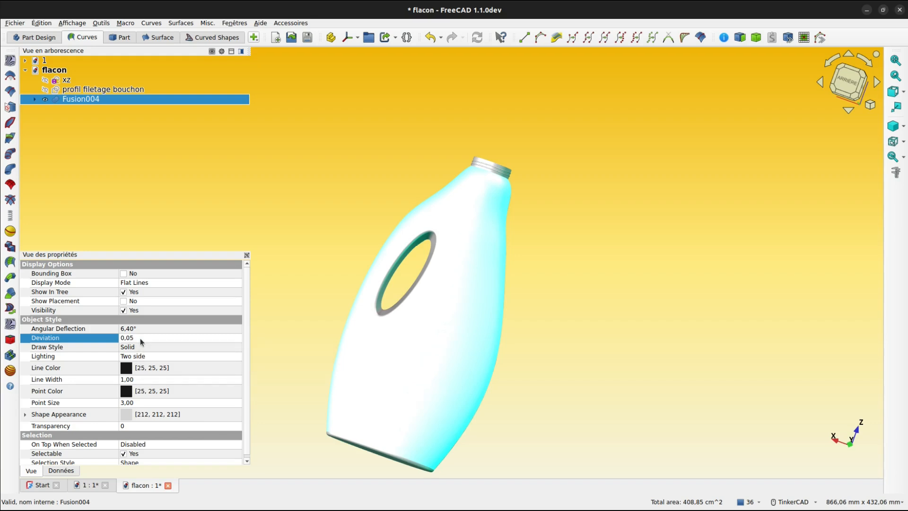
click(542, 194)
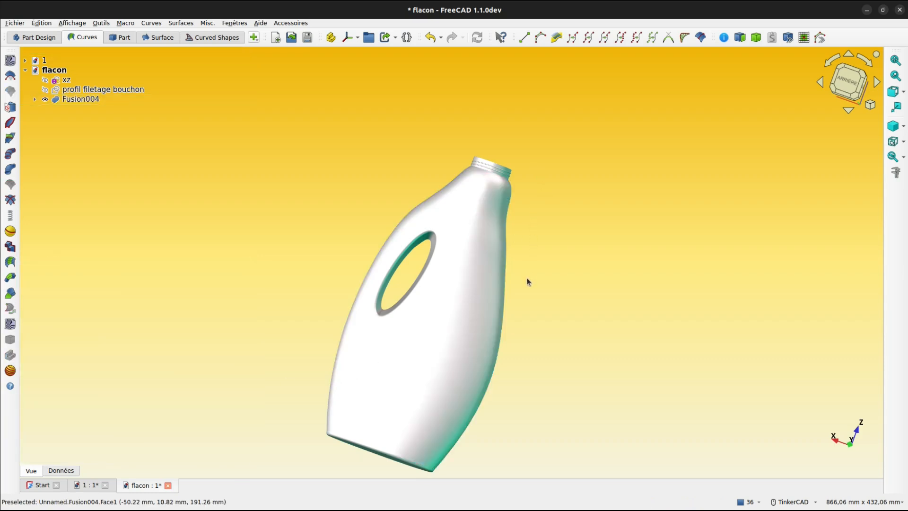
right_drag(528, 282, 580, 232)
scroll(528, 233, up, 4)
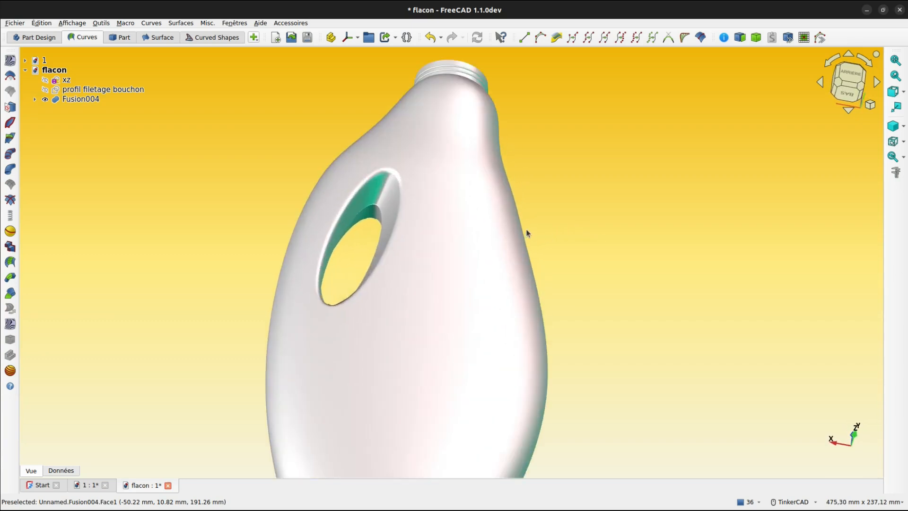
scroll(527, 232, up, 1)
right_drag(559, 284, 536, 274)
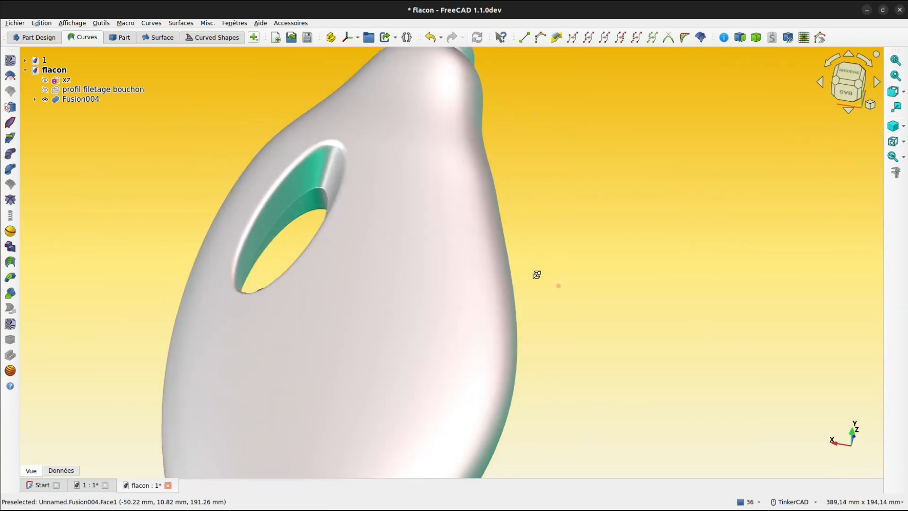
Step: Restore the display Deviation of Fusion004 to 0.50 and check the bottle's shading from the rear
click(90, 99)
click(134, 337)
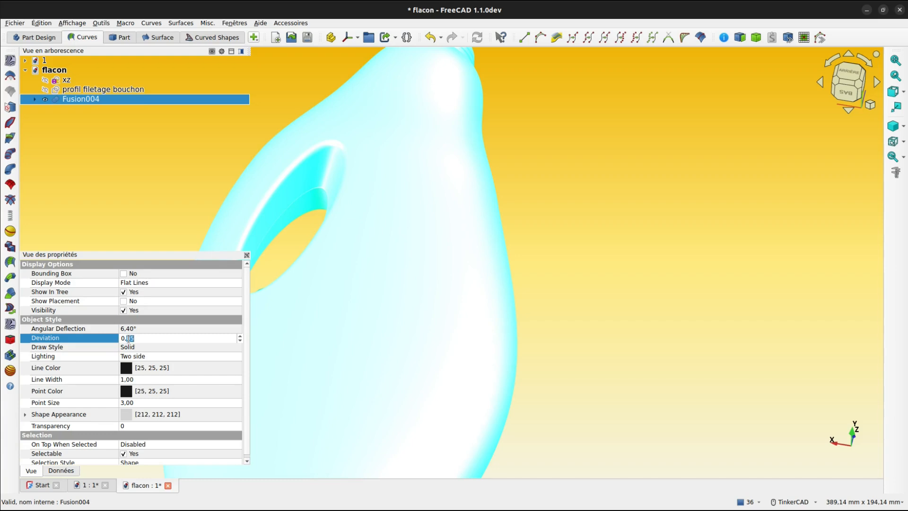
key(Return)
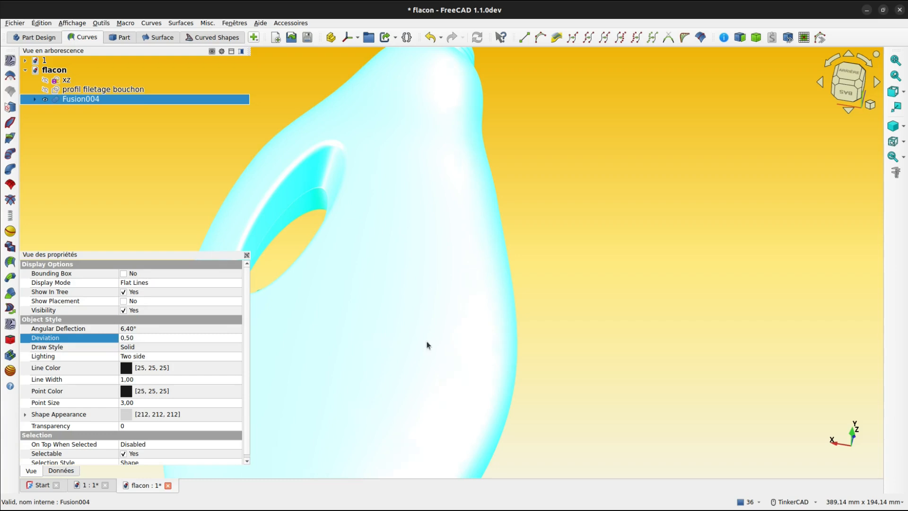
click(523, 146)
scroll(527, 147, down, 5)
right_drag(543, 148, 552, 187)
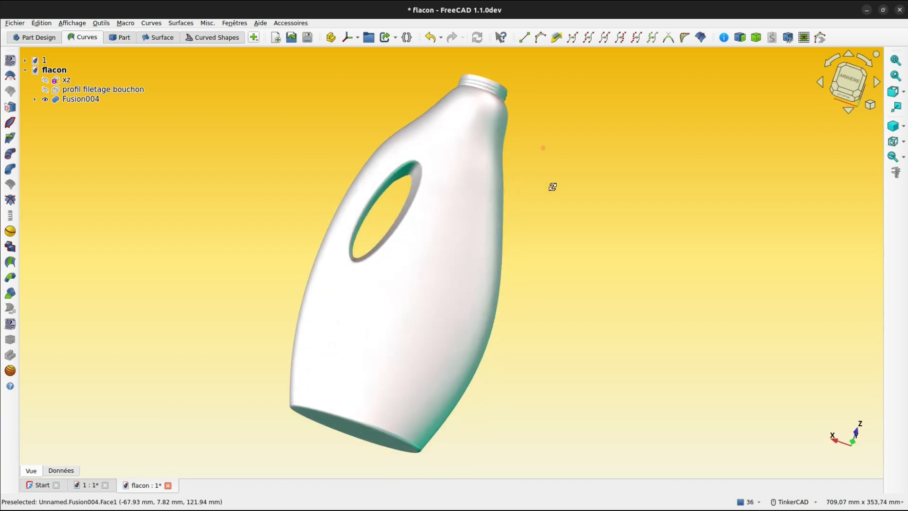
middle_drag(555, 183, 542, 224)
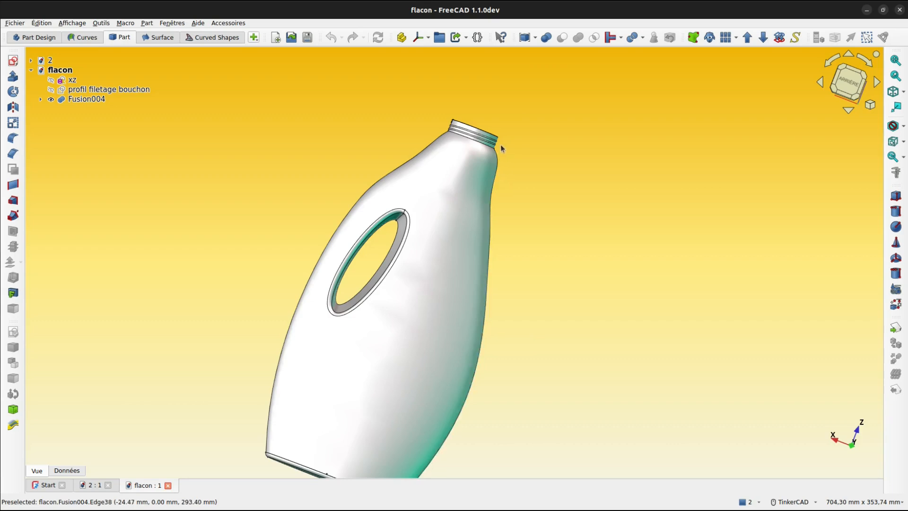
Step: Show the bottle as a wireframe and create a new sketch on the XZ plane with a 0 mm offset
click(893, 125)
click(823, 154)
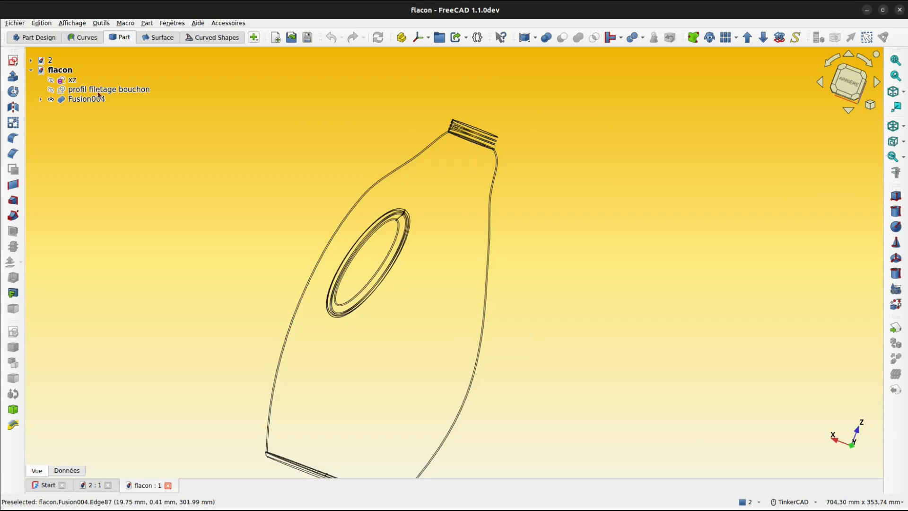
click(13, 61)
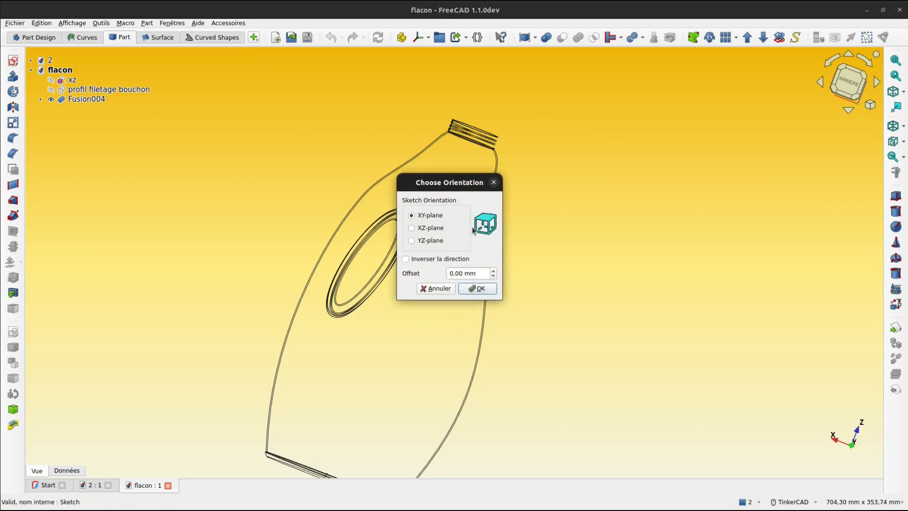
click(411, 229)
click(478, 287)
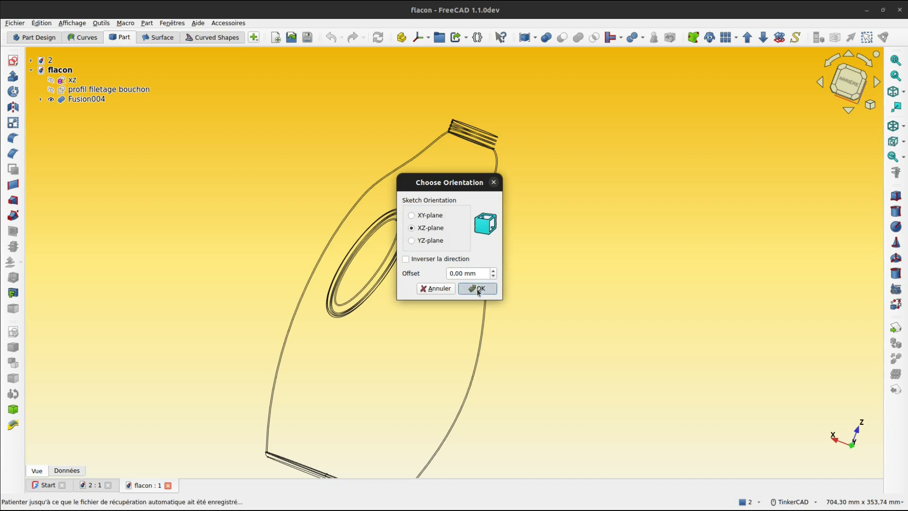
Step: Project the neck's lower outer edge and the adjoining shoulder curve of Fusion004 into the sketch as external geometry
middle_drag(489, 205, 410, 247)
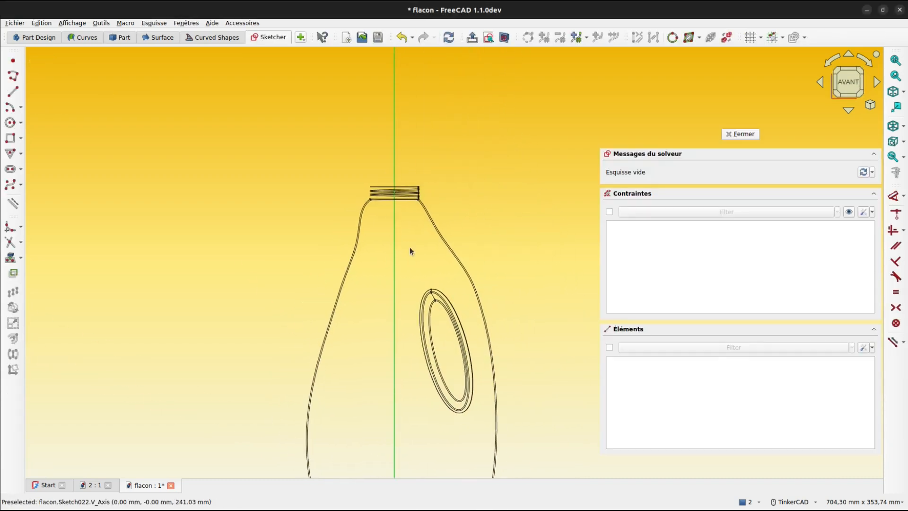
scroll(377, 265, up, 4)
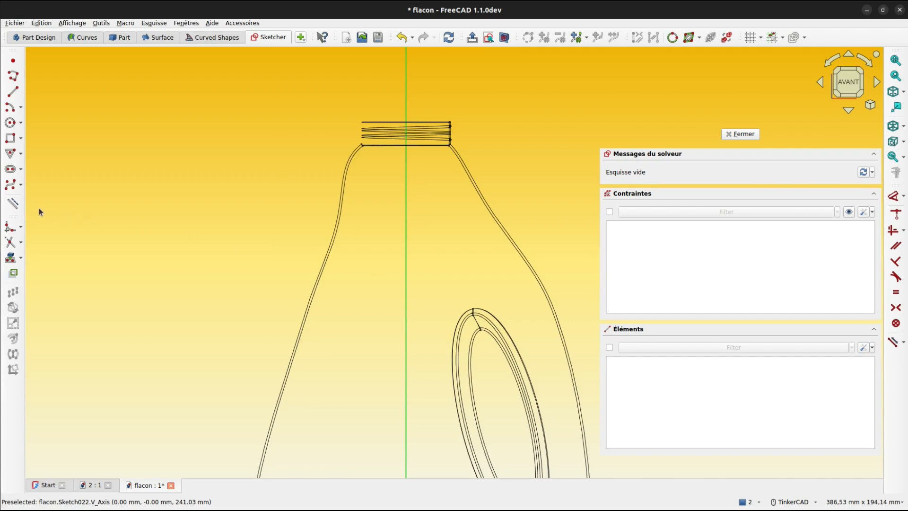
click(10, 258)
scroll(445, 137, up, 5)
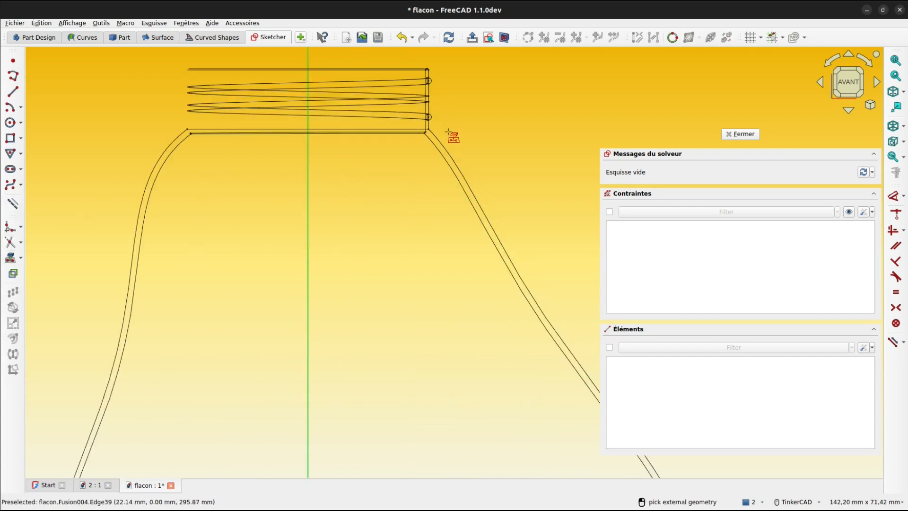
scroll(450, 134, up, 3)
middle_drag(446, 136, 458, 269)
scroll(444, 273, up, 3)
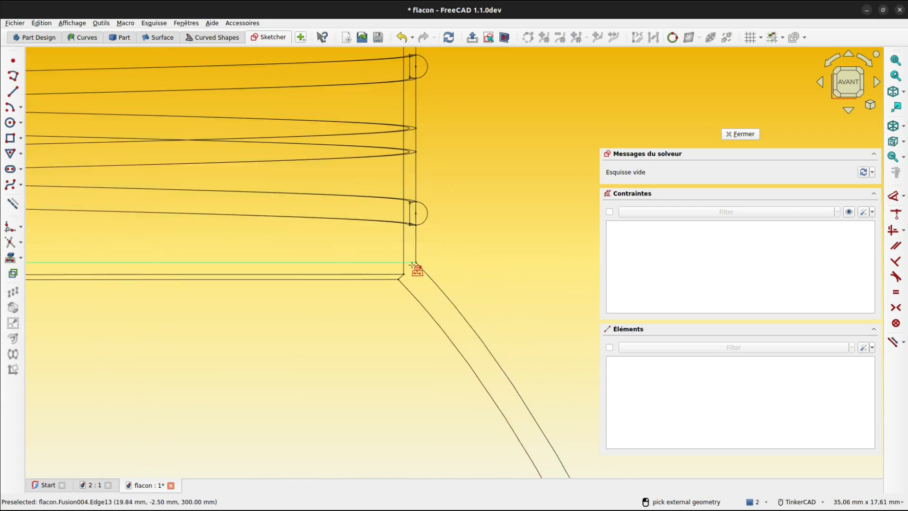
click(413, 263)
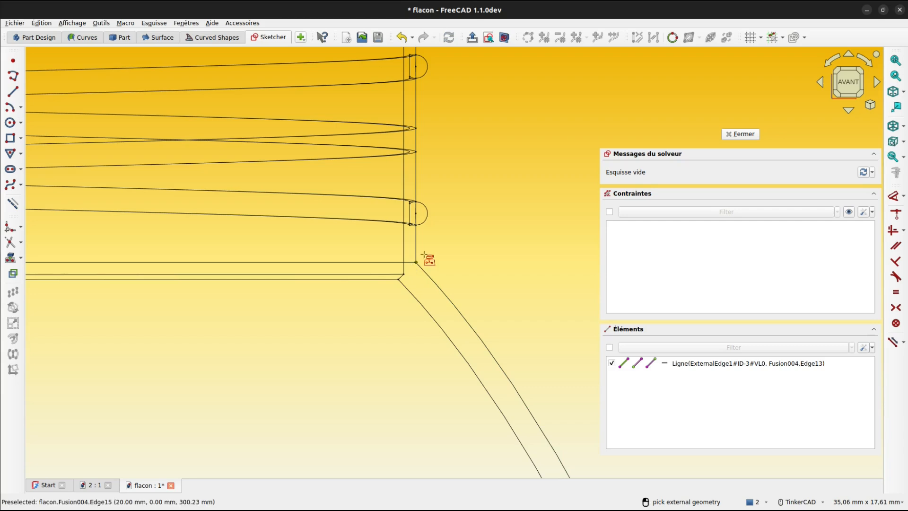
scroll(426, 257, up, 2)
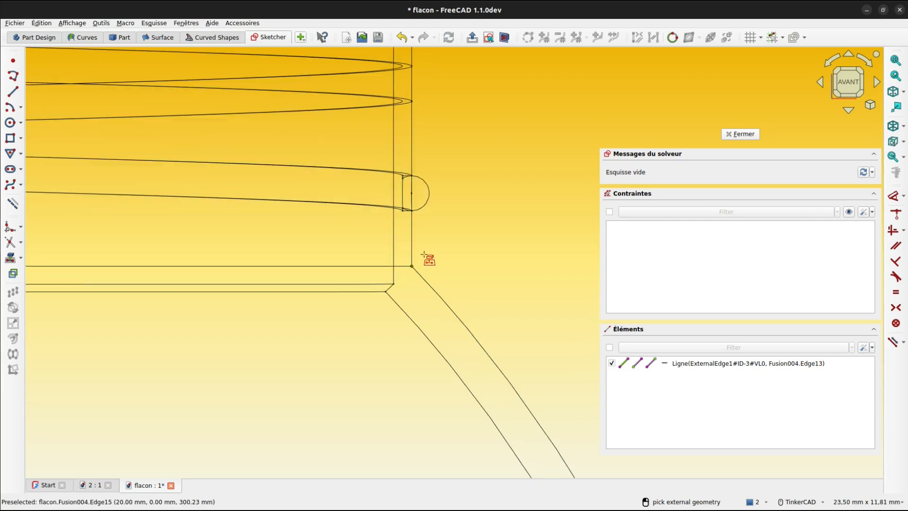
click(434, 289)
Step: Add the neck's upper edge, its outer rim arc and its outer vertical wall edge as external geometry
scroll(490, 240, down, 3)
middle_drag(480, 124, 477, 330)
scroll(446, 236, up, 5)
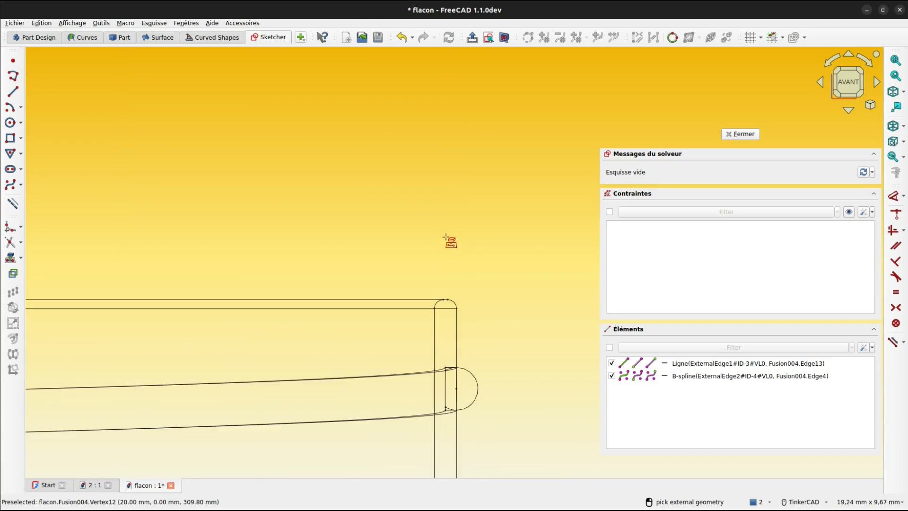
click(428, 299)
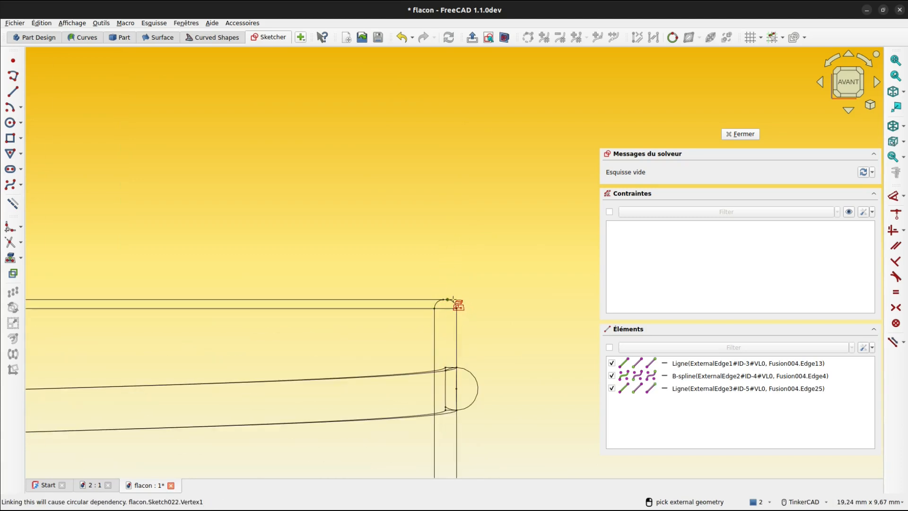
scroll(455, 308, up, 3)
click(453, 312)
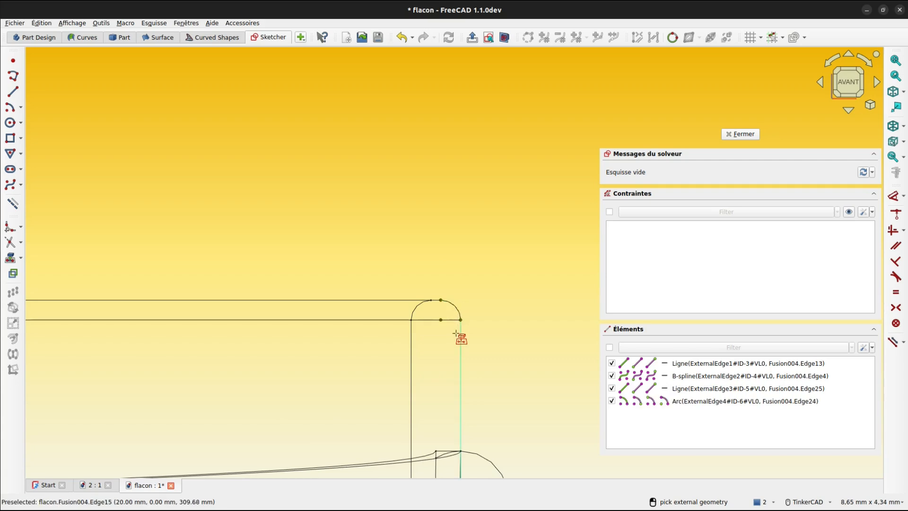
click(462, 344)
scroll(480, 327, down, 2)
scroll(497, 331, down, 3)
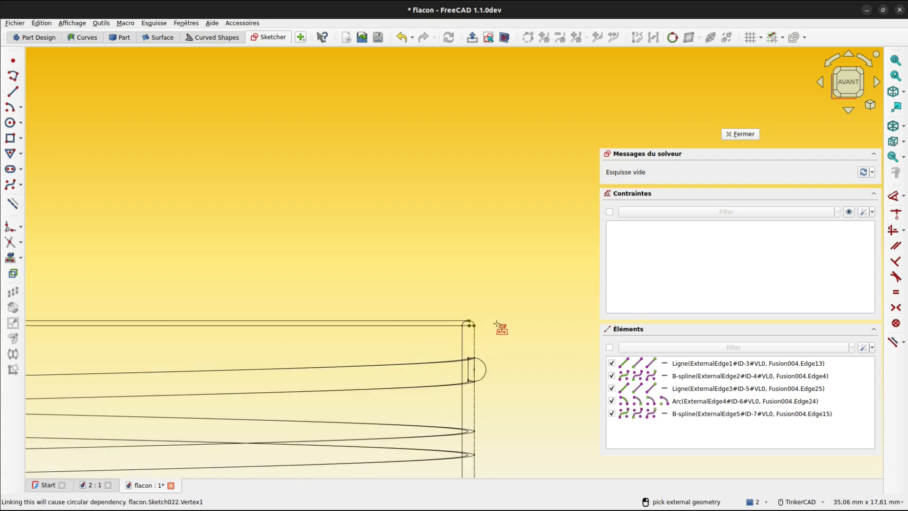
mouse_move(517, 345)
middle_down()
mouse_move(492, 265)
mouse_move(475, 244)
middle_up()
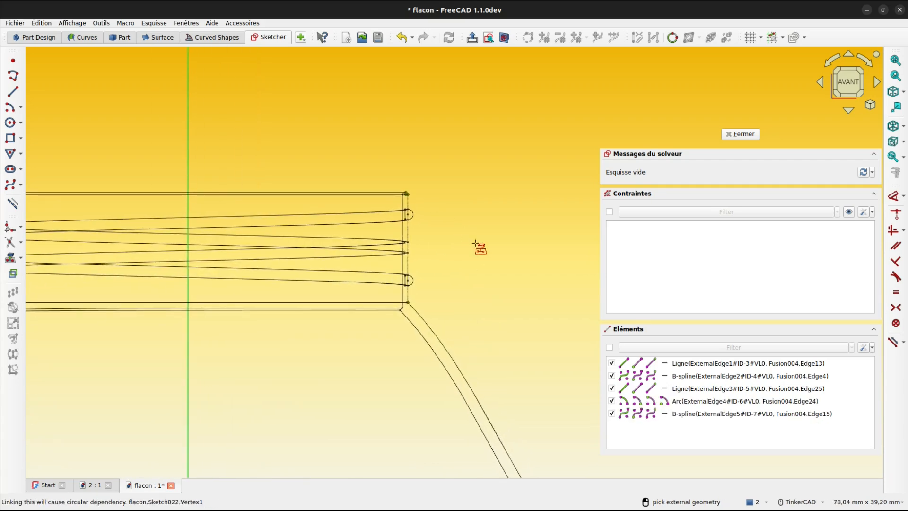
key(Escape)
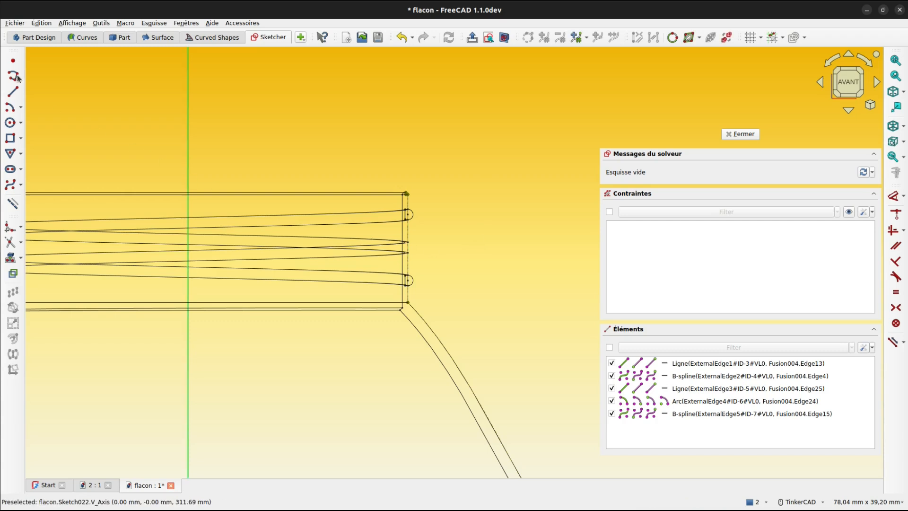
Step: Hide the Fusion004 bottle so only the projected external geometry remains for sketching
click(32, 64)
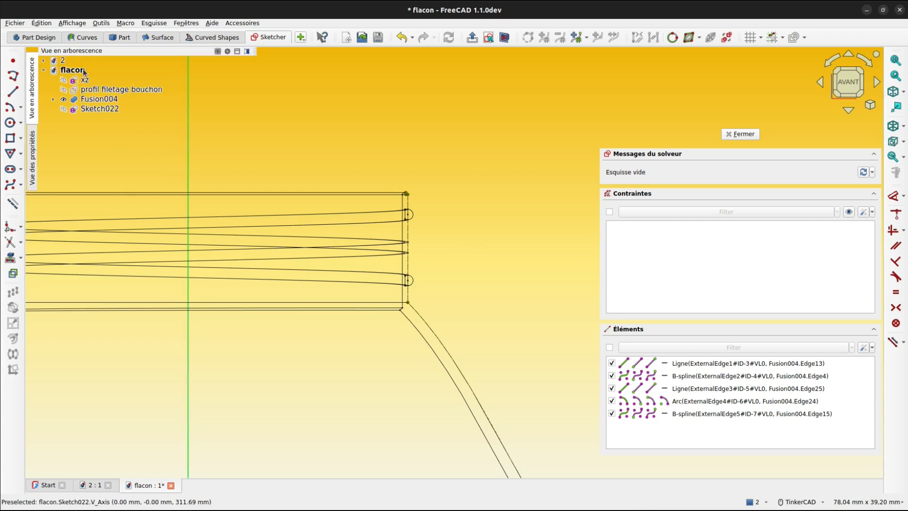
click(64, 99)
mouse_move(483, 232)
middle_down()
mouse_move(433, 172)
mouse_move(438, 199)
middle_up()
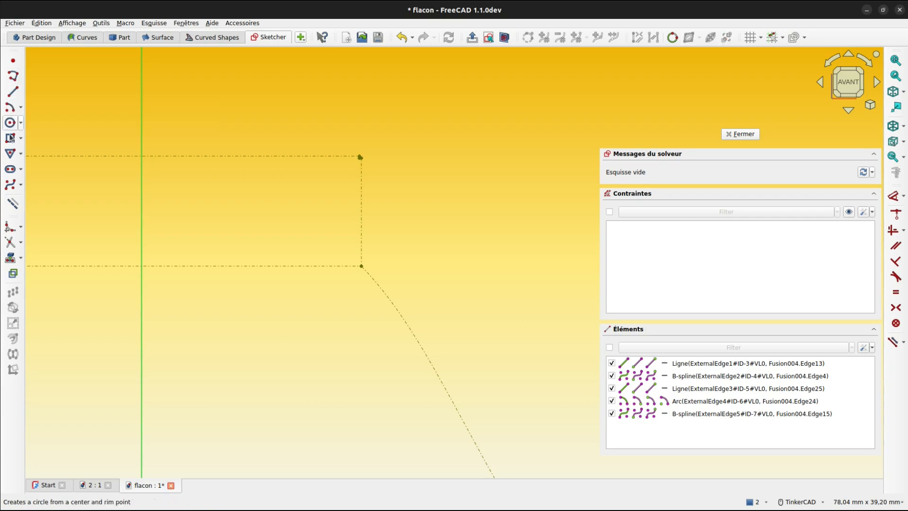
Step: Start a polyline just outside the neck's base corner and draw a vertical segment about 9.7 mm long up to the rim arc's lower end
key(g)
key(m)
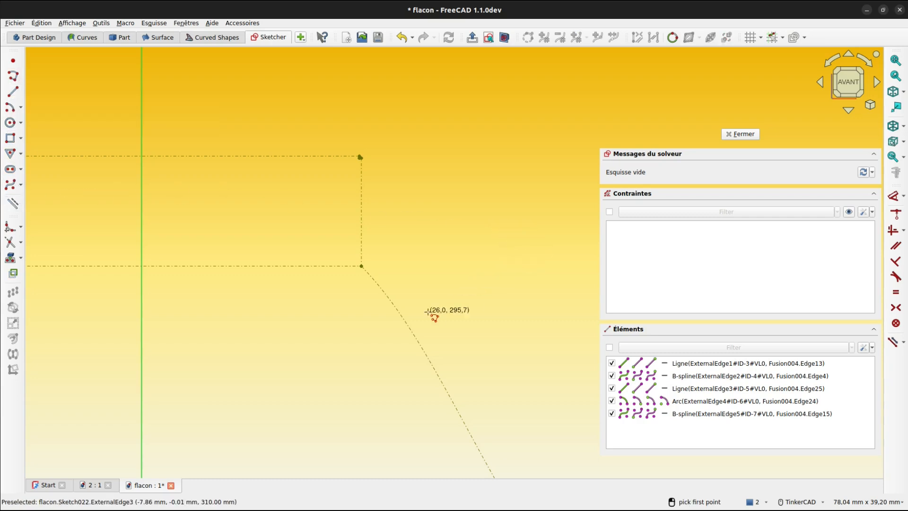
scroll(419, 310, up, 3)
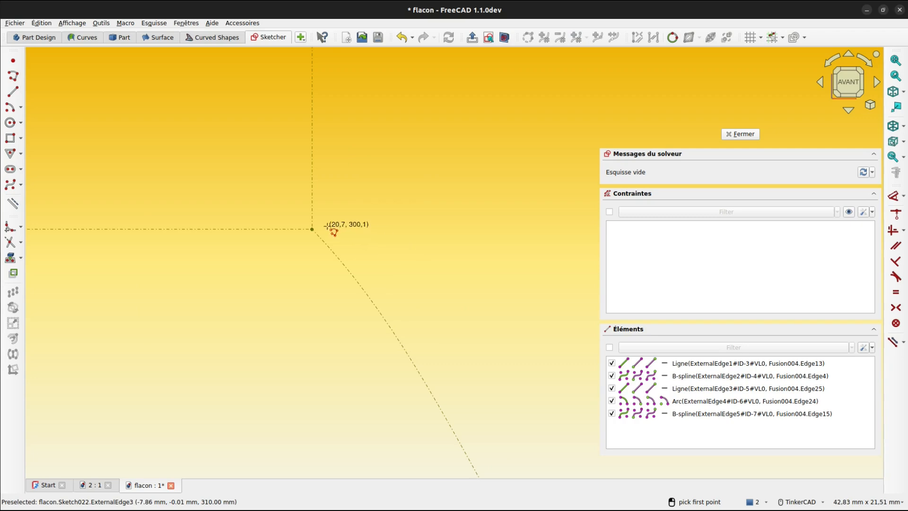
scroll(334, 229, up, 2)
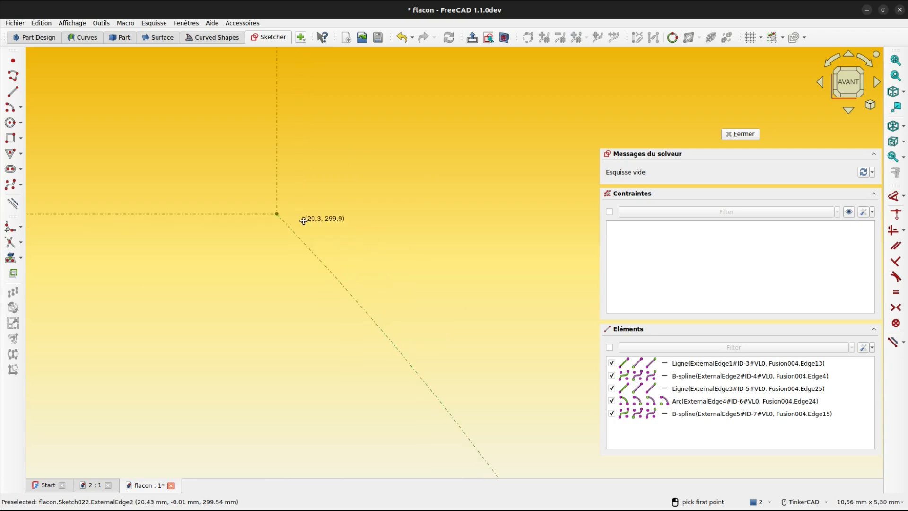
scroll(304, 217, up, 3)
click(385, 311)
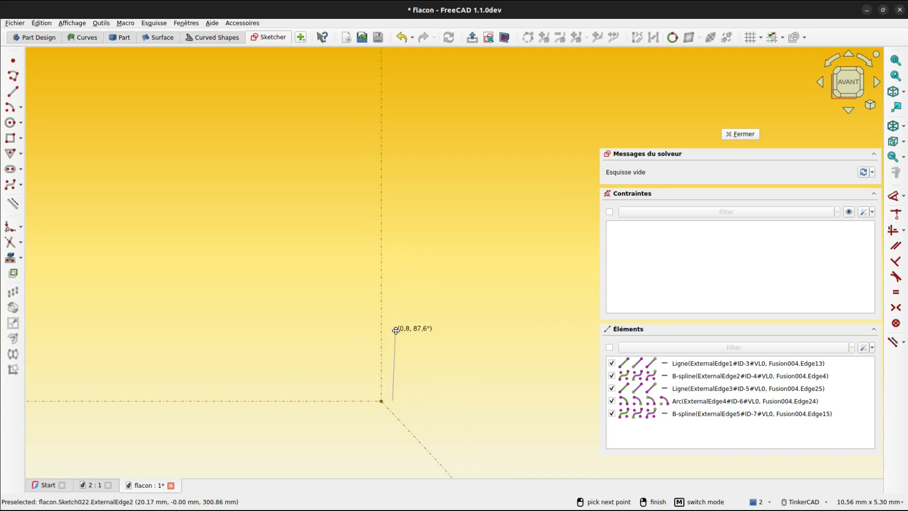
scroll(422, 208, down, 1)
scroll(424, 205, down, 5)
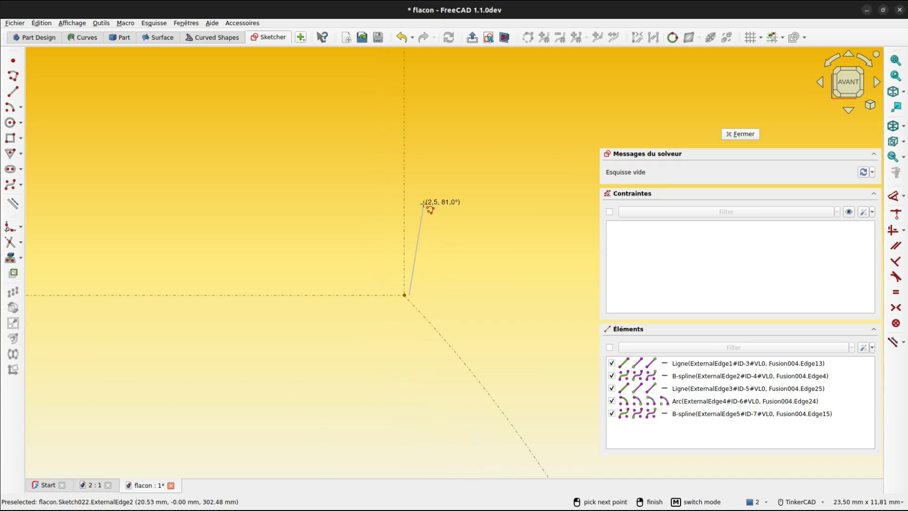
middle_drag(443, 124, 424, 287)
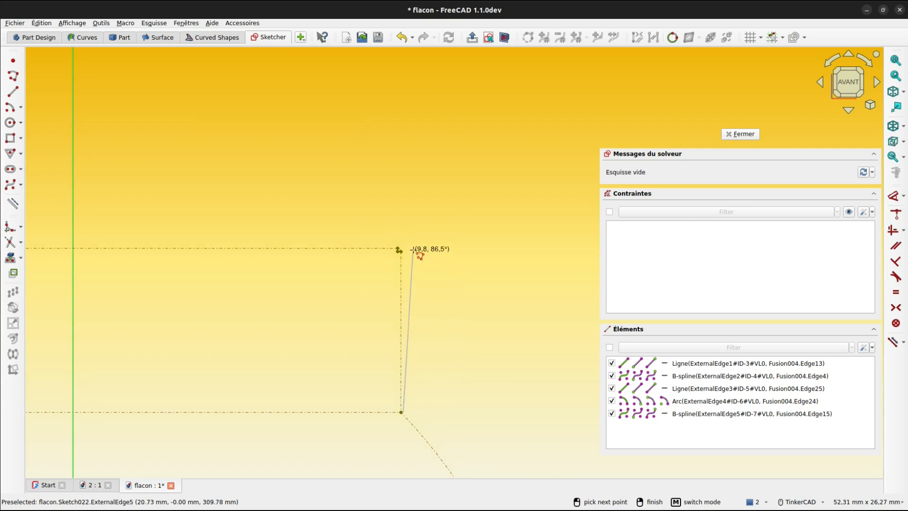
scroll(410, 249, up, 3)
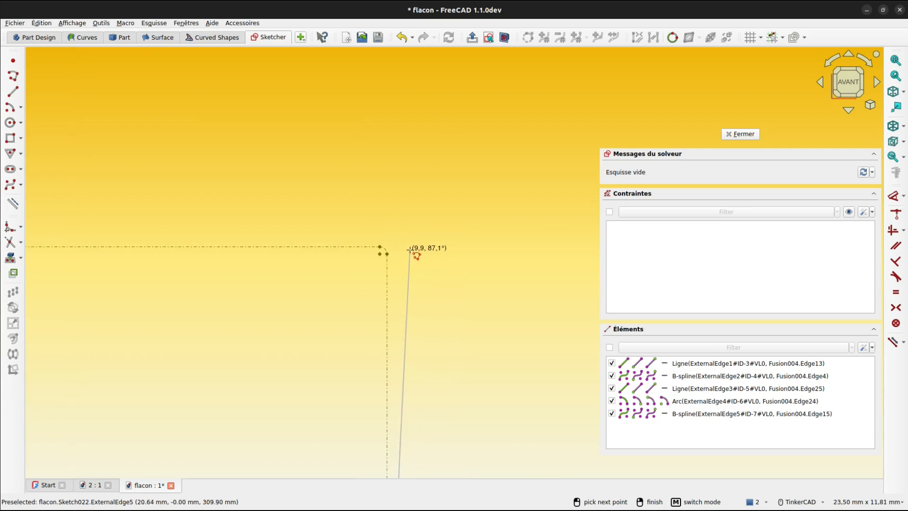
scroll(407, 251, up, 2)
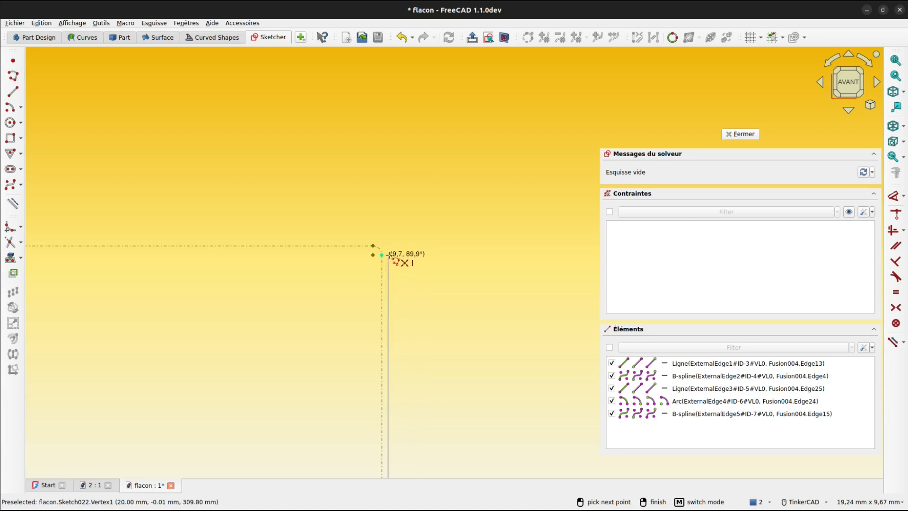
click(389, 255)
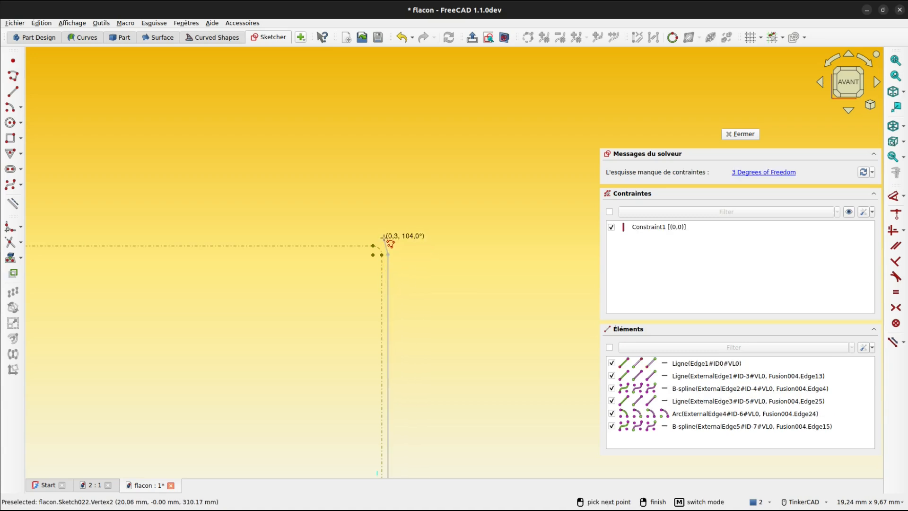
Step: Continue the polyline with a tangent quarter arc of about 0.4 mm radius around the neck's rounded rim
key(m)
key(m)
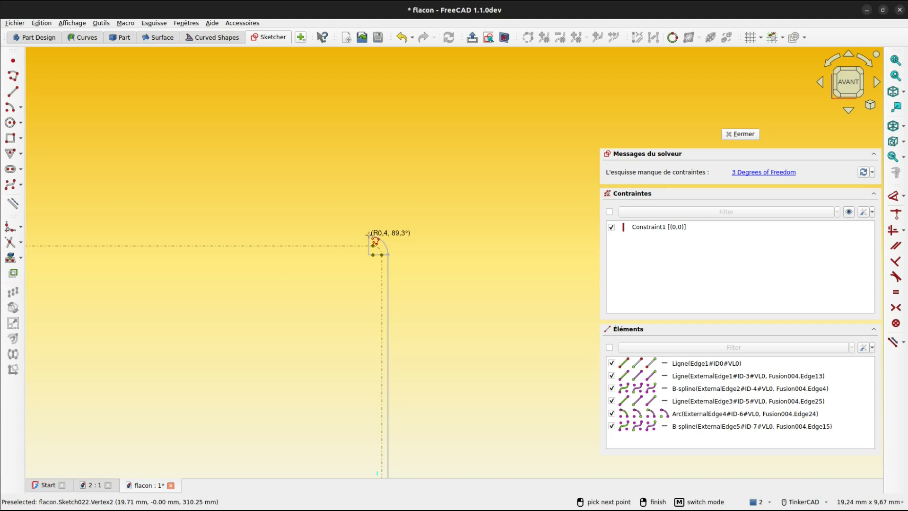
click(368, 234)
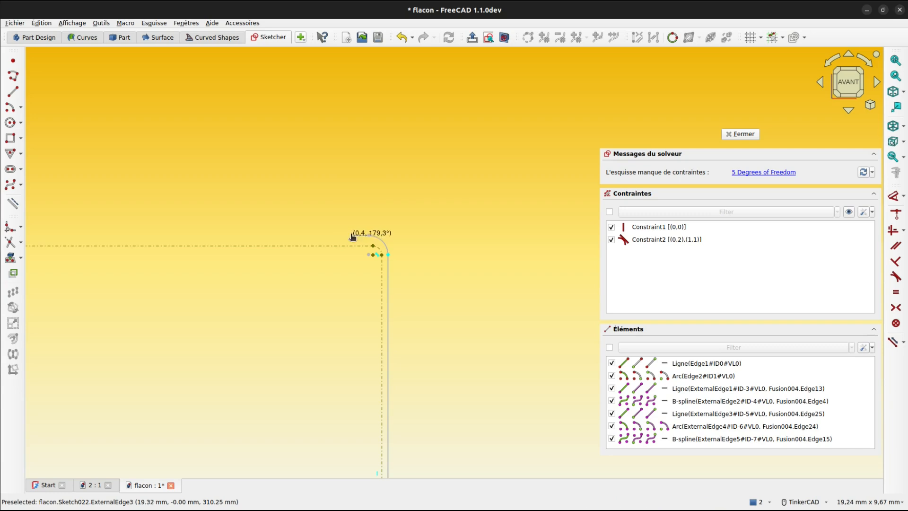
Step: Continue the polyline from the corner arc with a tangent line about 0.4 mm long and an upward vertical line about 0.5 mm long
click(351, 235)
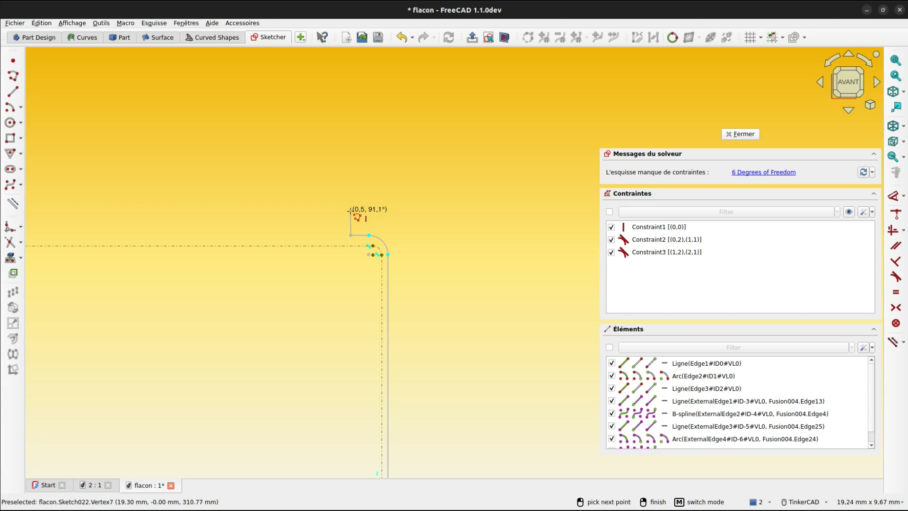
click(350, 210)
Step: Add a concave arc of about 4.2 mm radius and 70° sweep to the polyline from the top of the short vertical line
scroll(351, 204, down, 5)
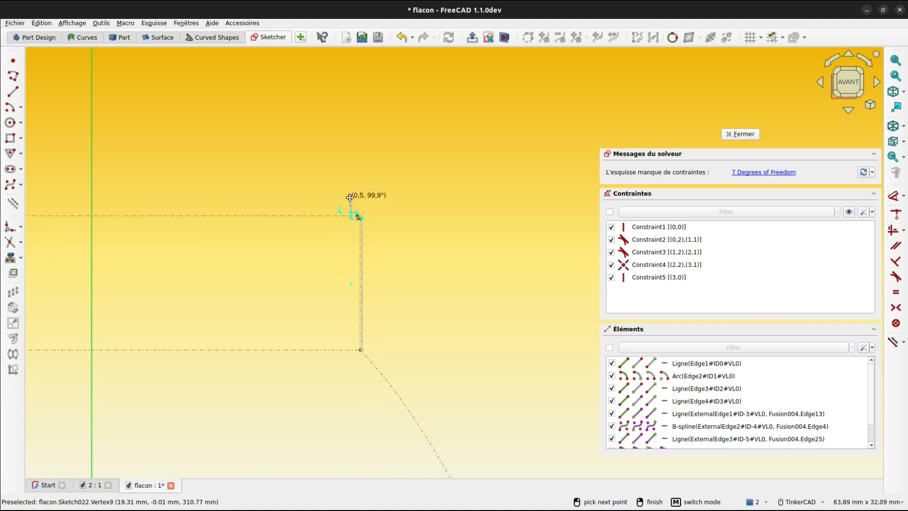
middle_drag(350, 198, 449, 271)
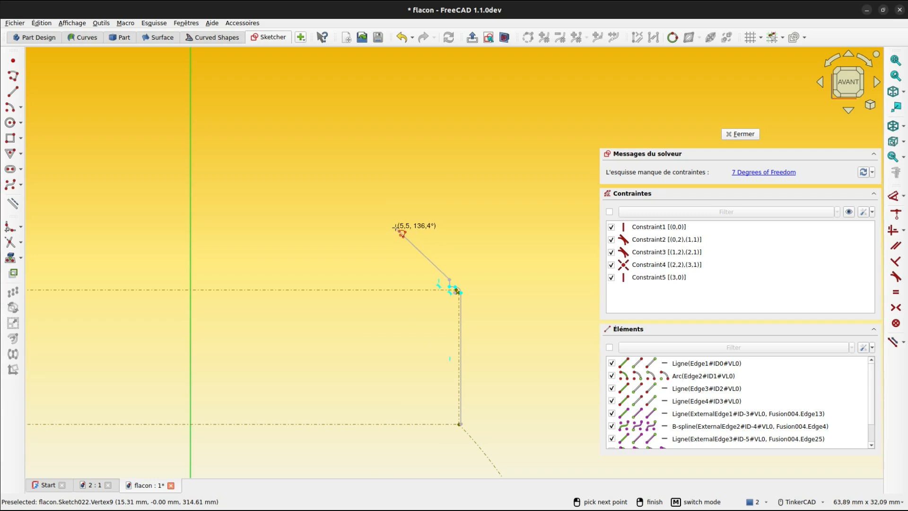
key(m)
key(m)
key(m)
key(m)
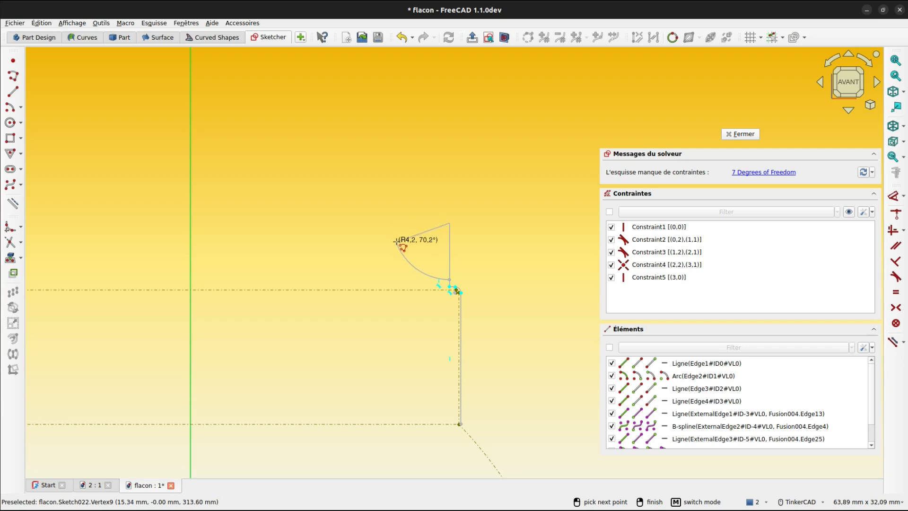
click(396, 242)
Step: Add a tangent convex arc of about 16.8 mm radius ending at the vertical axis, and finish the polyline
key(m)
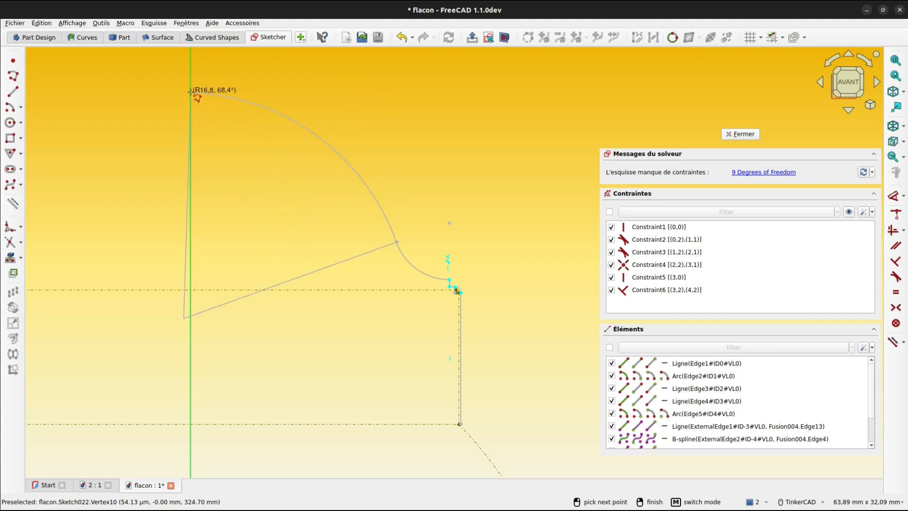
click(191, 92)
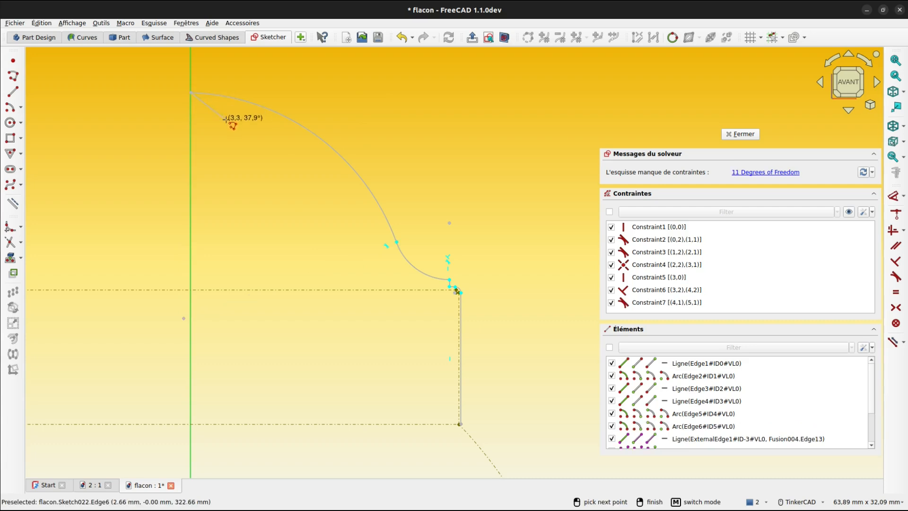
right_click(227, 119)
right_click(217, 147)
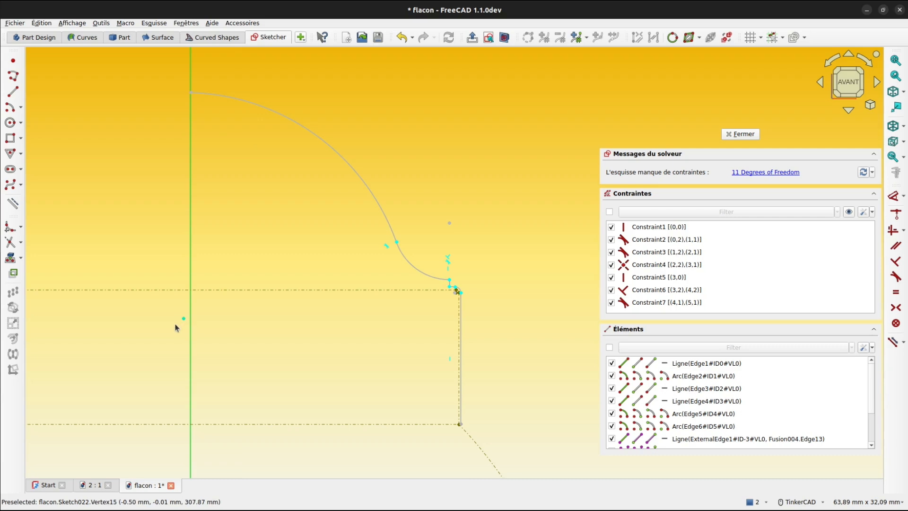
Step: Constrain the large arc's centre and its upper endpoint to lie on the vertical axis
key(c)
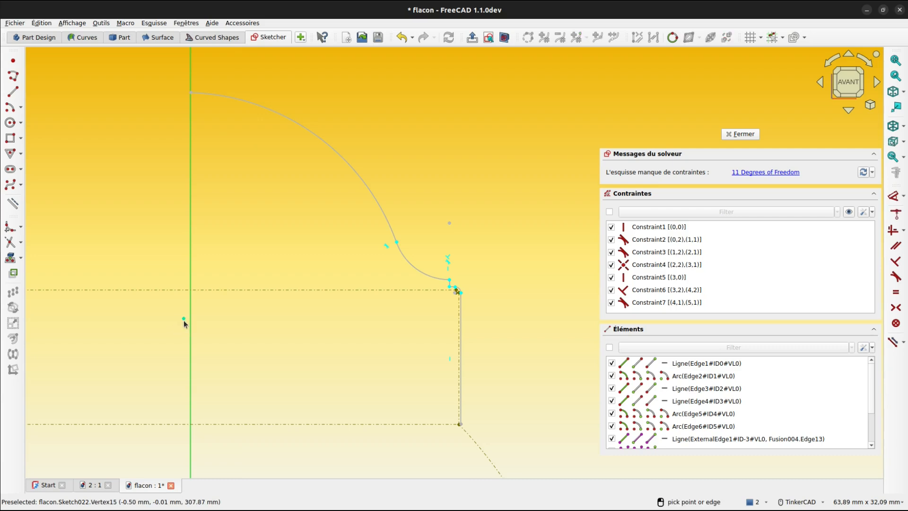
click(183, 319)
click(187, 330)
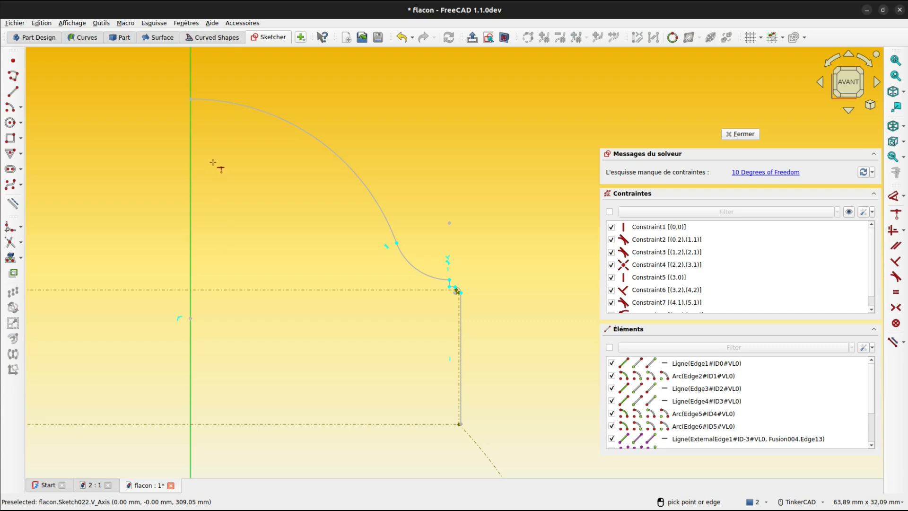
scroll(197, 105, up, 5)
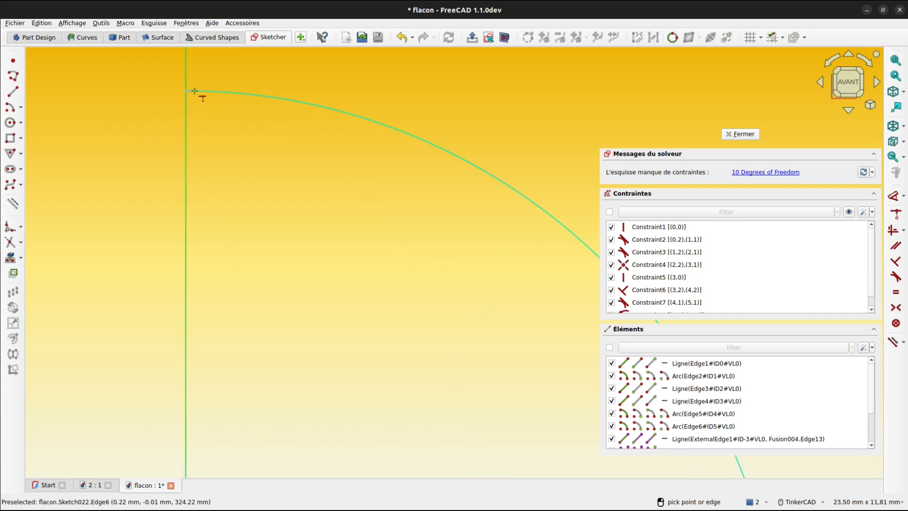
click(185, 91)
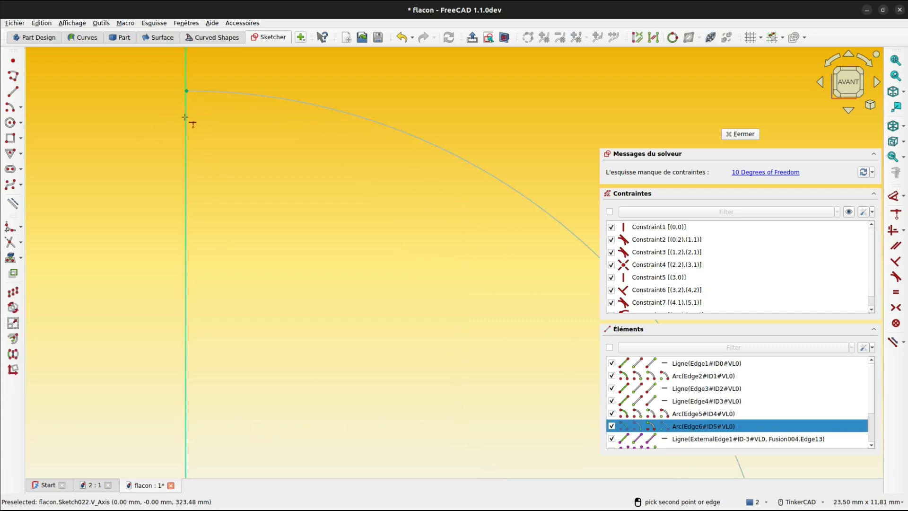
click(185, 118)
Step: Align the lower end of the long vertical line horizontally with the corner of the projected neck geometry
scroll(224, 140, down, 4)
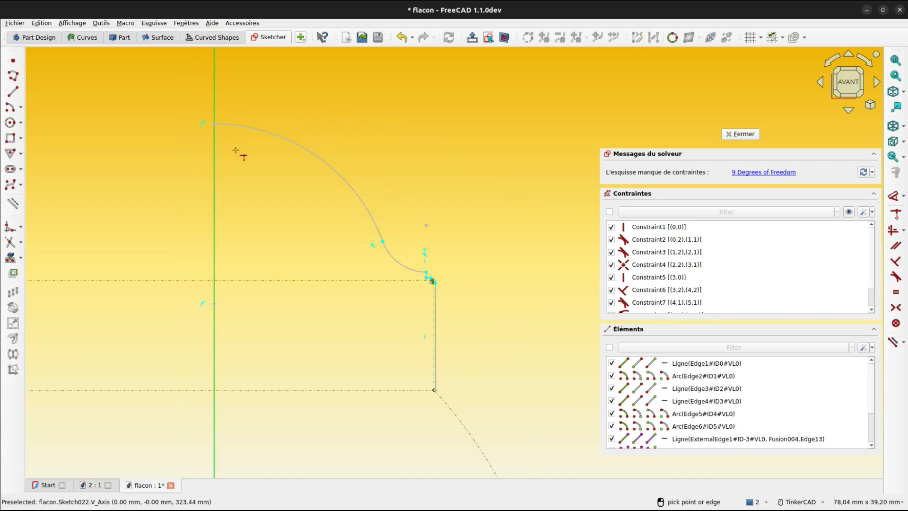
scroll(235, 150, down, 1)
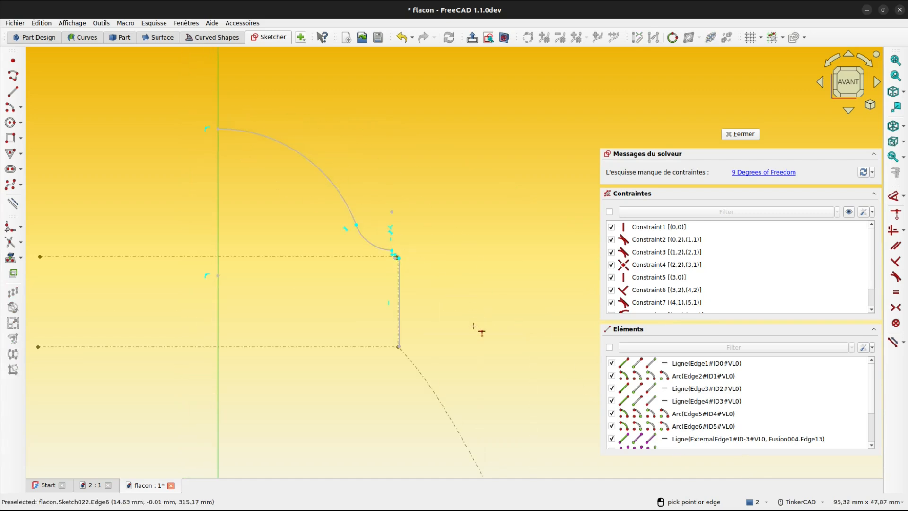
middle_drag(480, 329, 454, 256)
scroll(391, 266, up, 3)
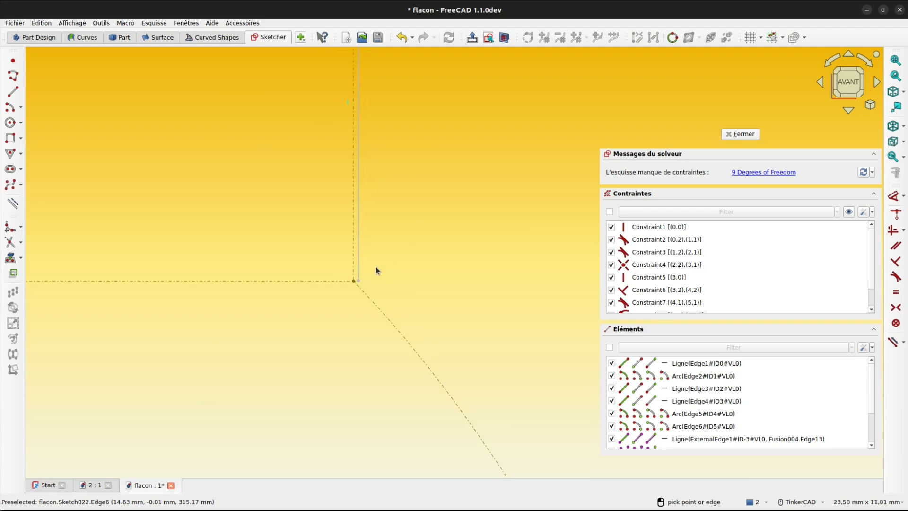
scroll(375, 266, up, 3)
scroll(355, 286, up, 3)
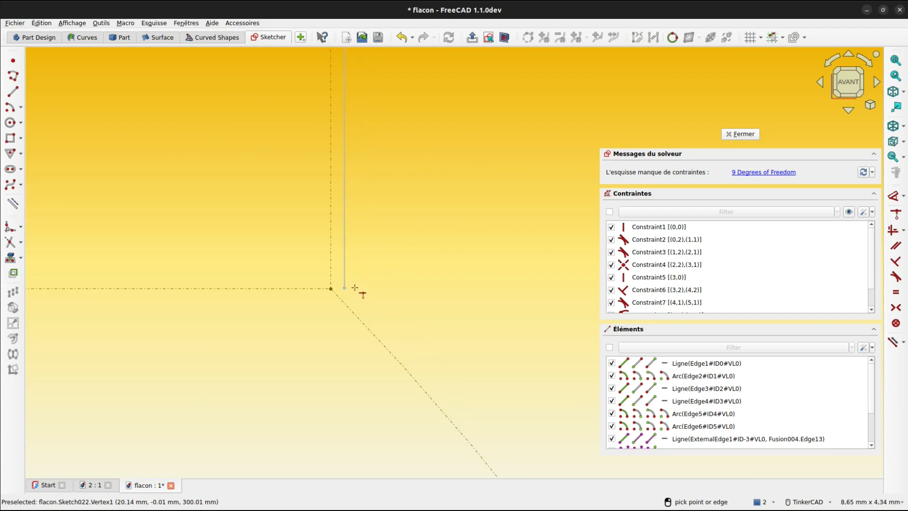
click(346, 288)
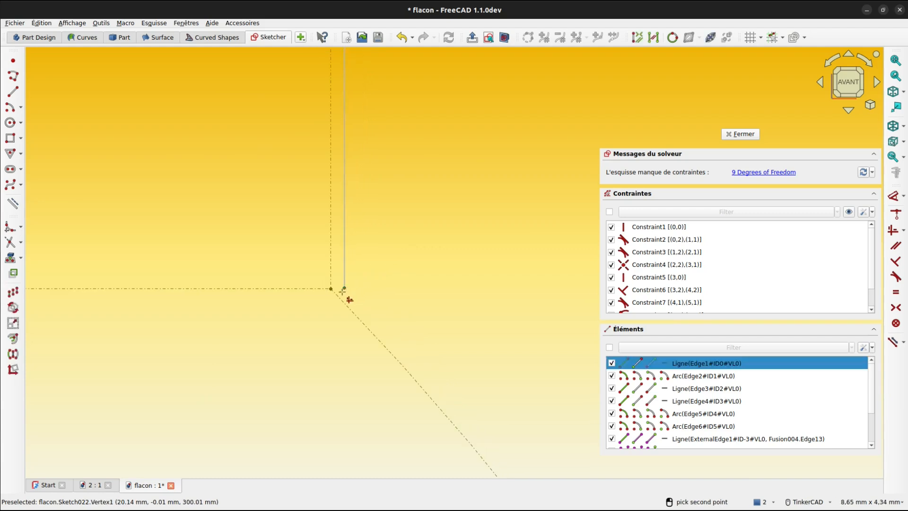
click(331, 290)
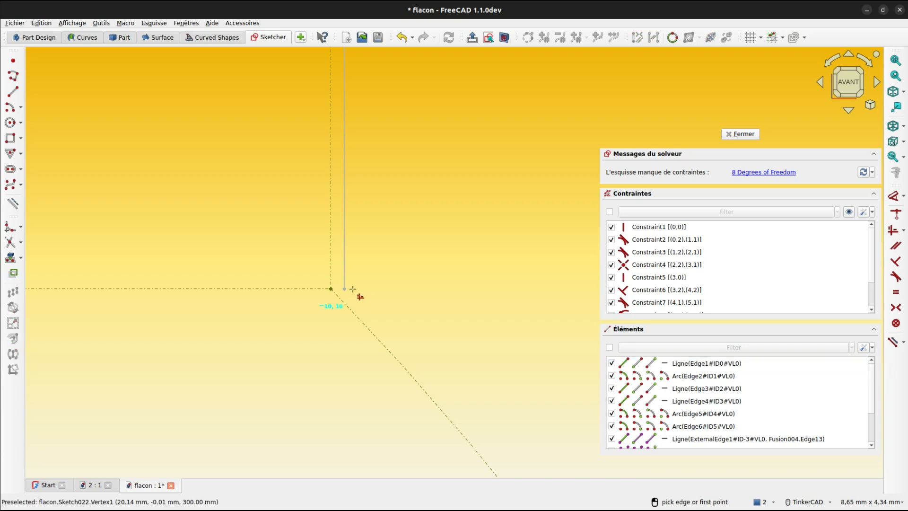
Step: Dimension the gap between the projected neck corner and the long vertical line's lower end as 0.1 mm
scroll(343, 289, up, 3)
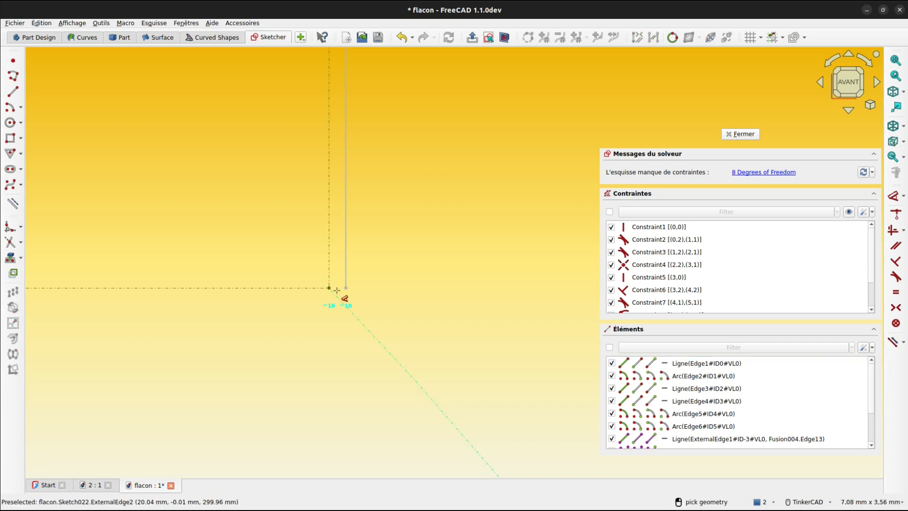
click(327, 287)
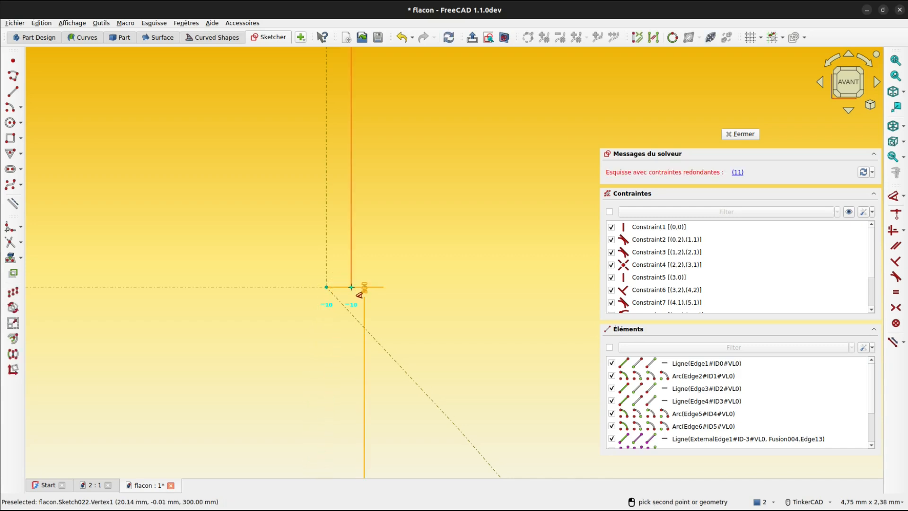
click(351, 287)
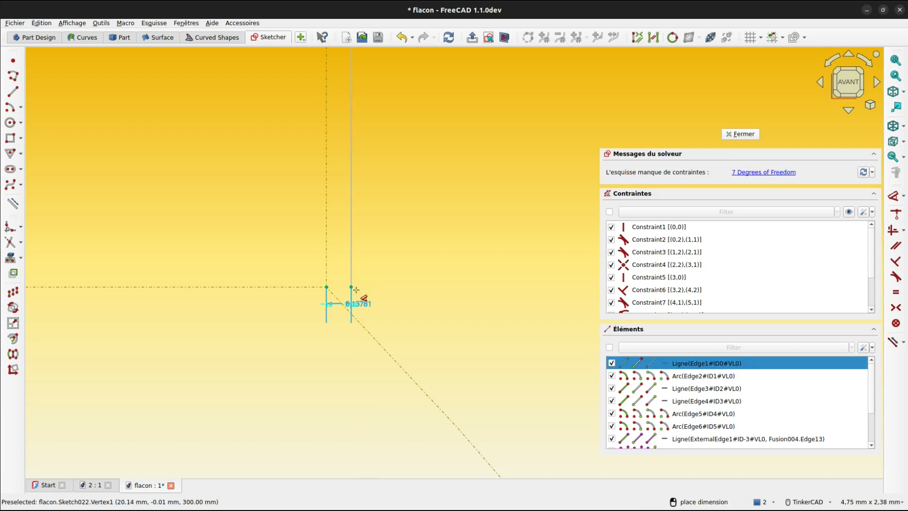
click(298, 316)
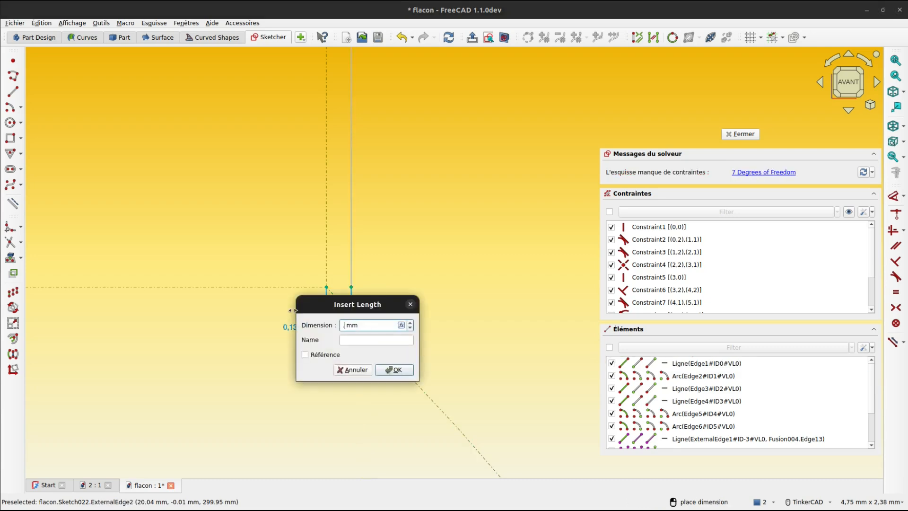
key(Return)
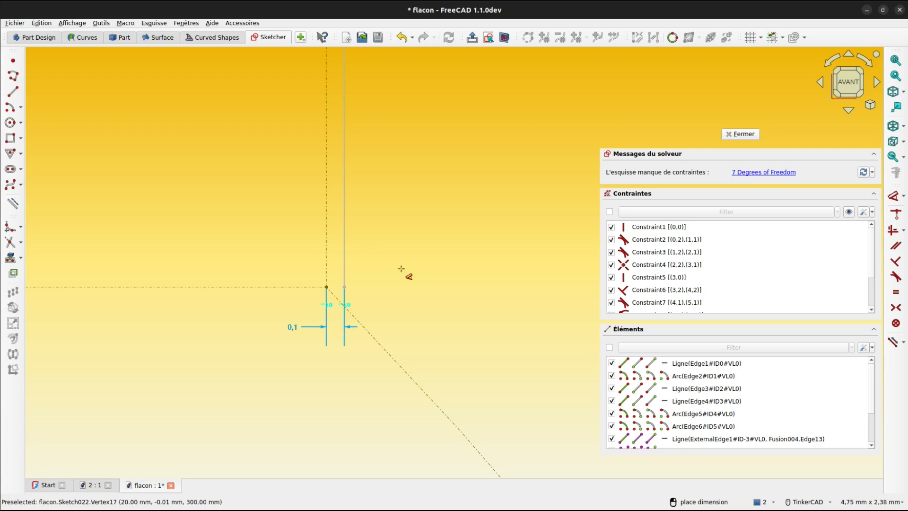
key(Escape)
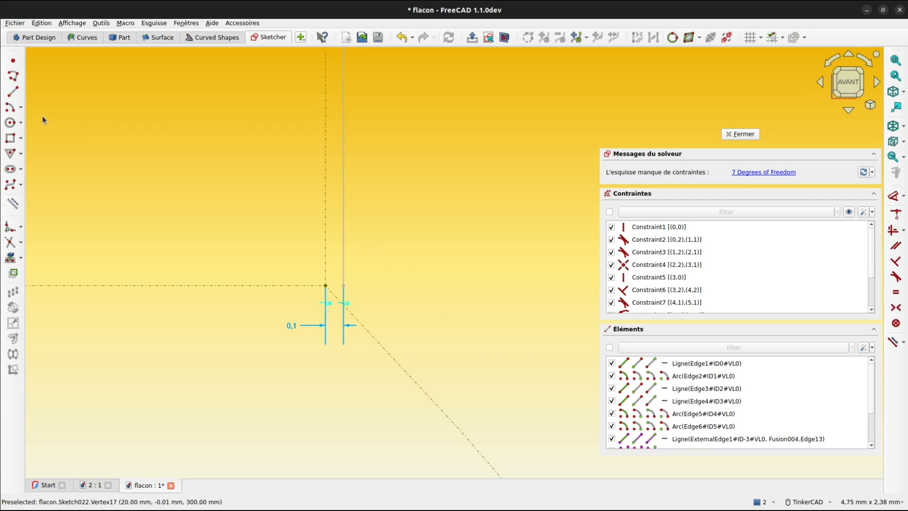
Step: Draw a three-point arc from the long vertical line's lower end to about (24.31, 295.40) mm, bulging outside the projected shoulder curve
click(20, 107)
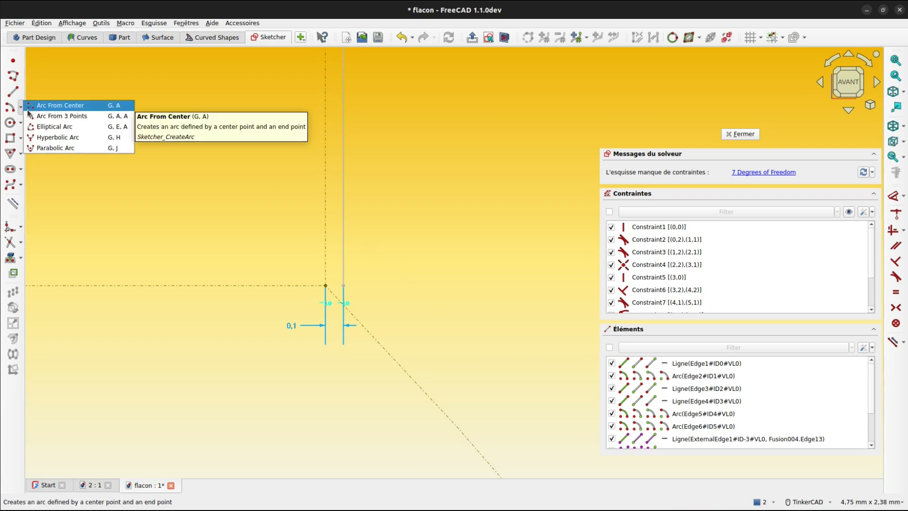
click(35, 116)
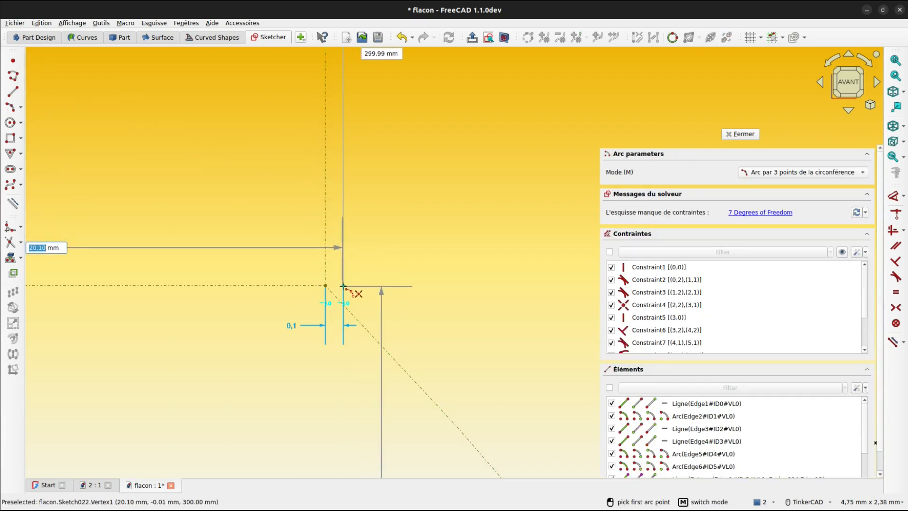
scroll(399, 346, down, 3)
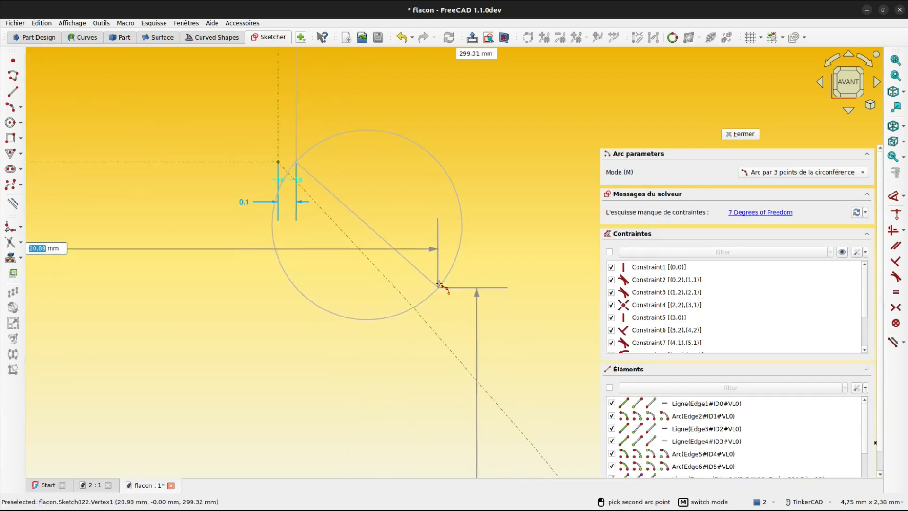
scroll(439, 288, down, 2)
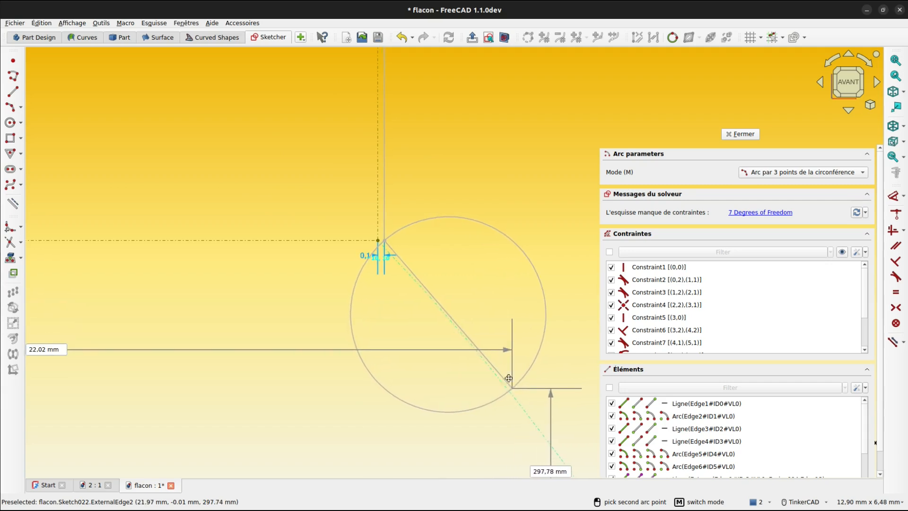
scroll(487, 317, down, 5)
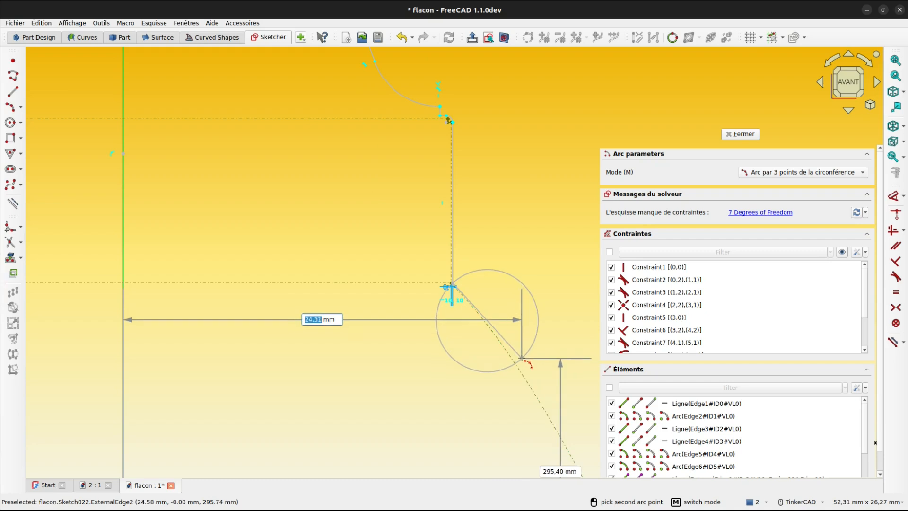
click(522, 358)
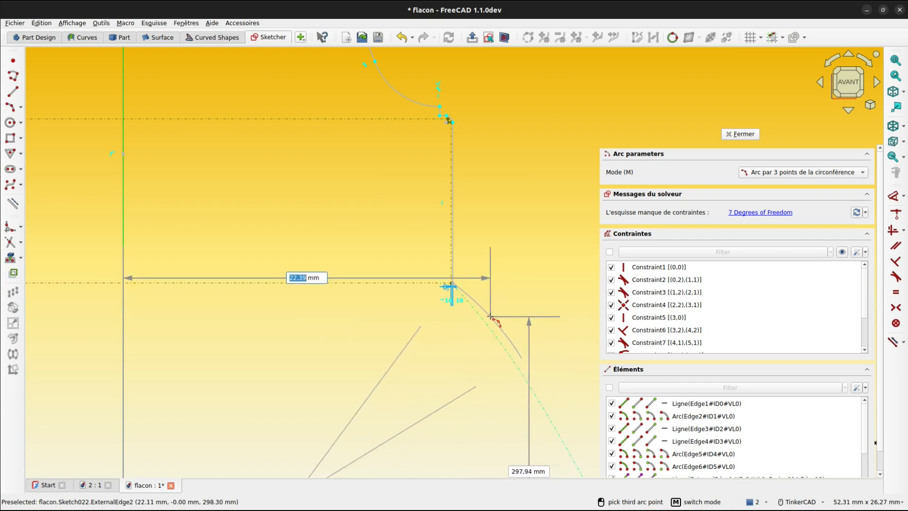
click(493, 317)
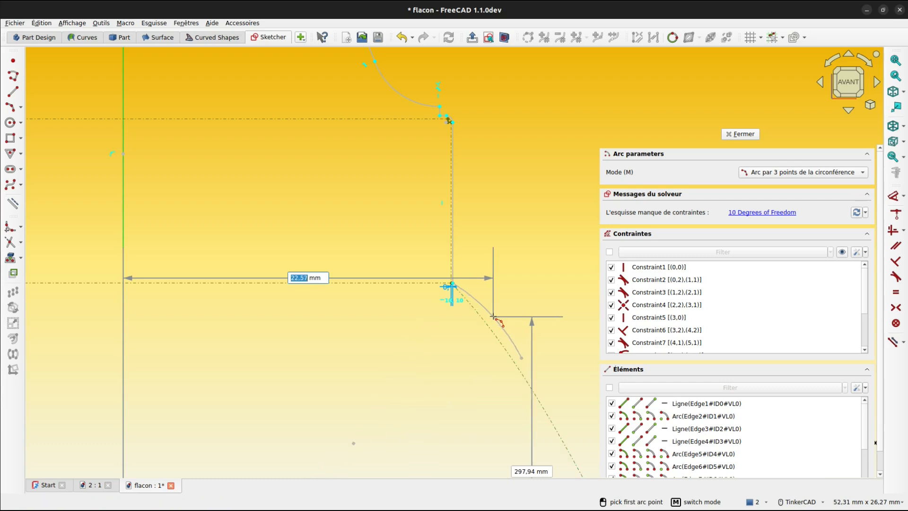
scroll(524, 362, up, 3)
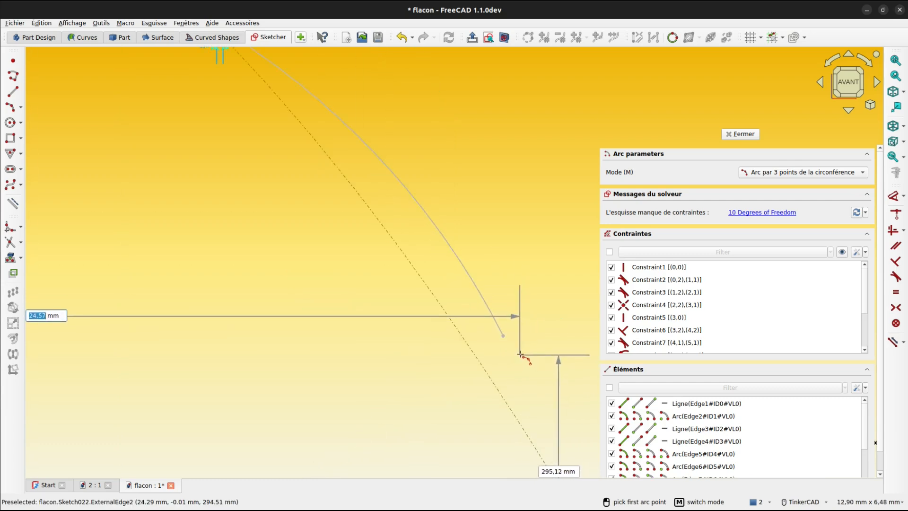
scroll(523, 355, up, 2)
key(Escape)
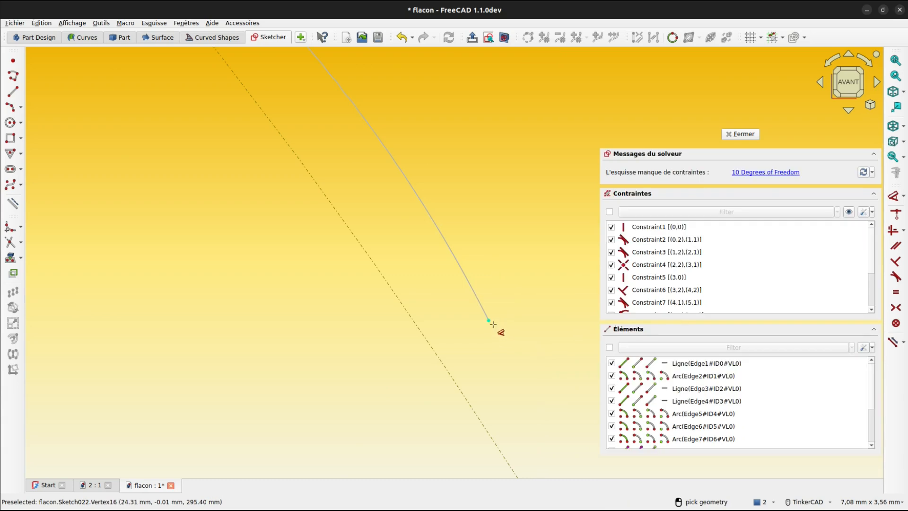
Step: Draw a short line from the new arc's free end to the projected shoulder curve
click(490, 321)
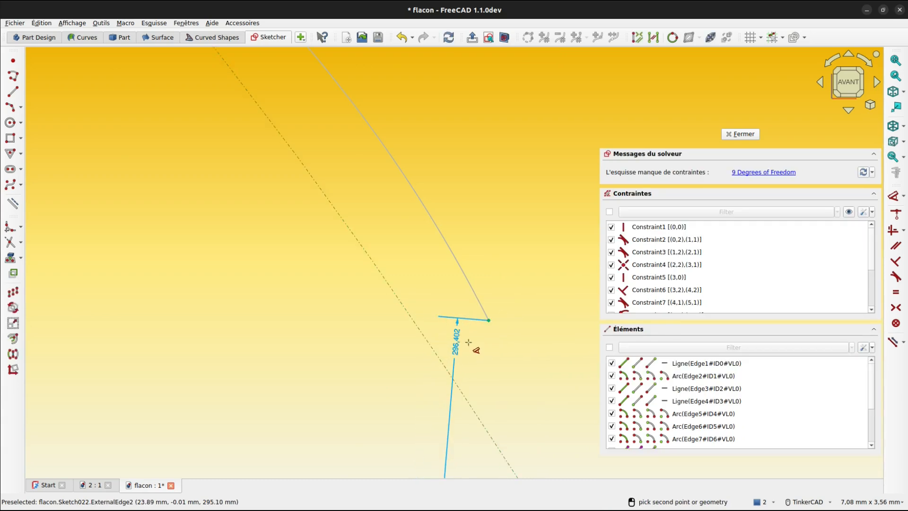
key(Escape)
click(14, 90)
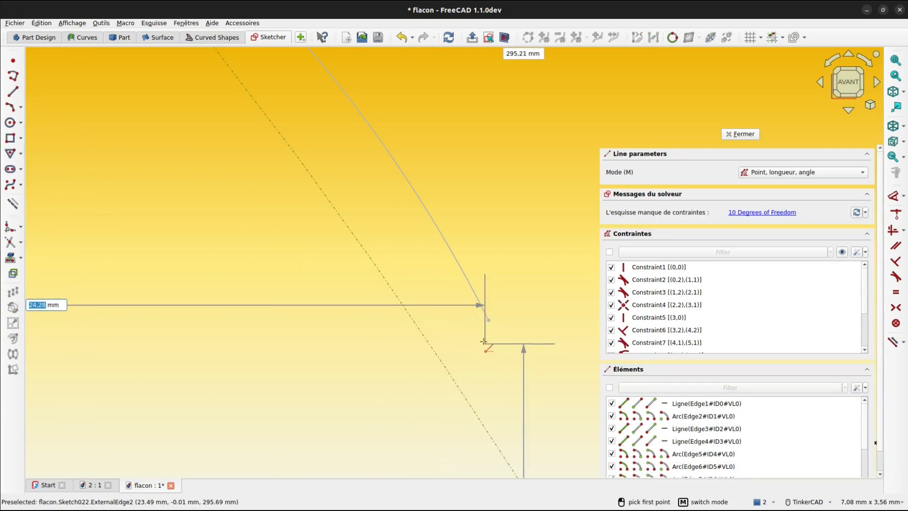
click(485, 325)
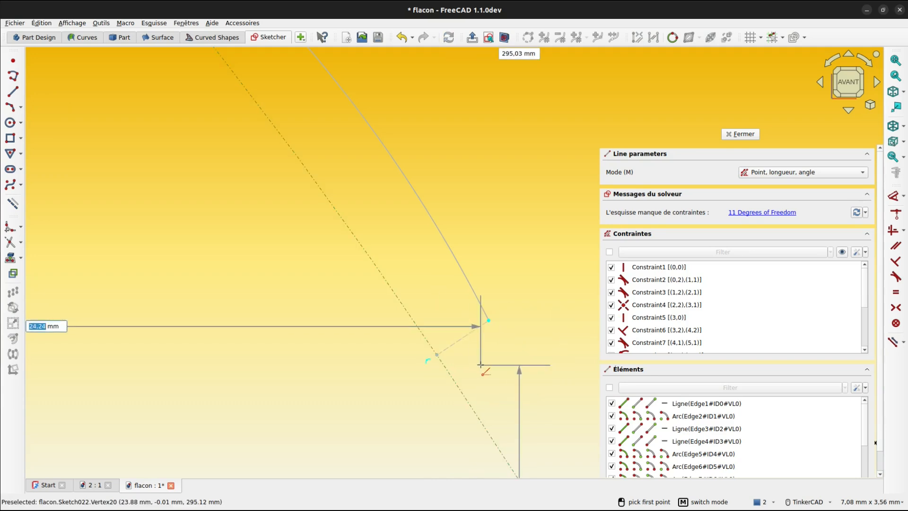
Step: Dimension the short line between the shoulder arc's free end and the projected shoulder curve as 0.1 mm
key(Return)
key(Return)
click(472, 347)
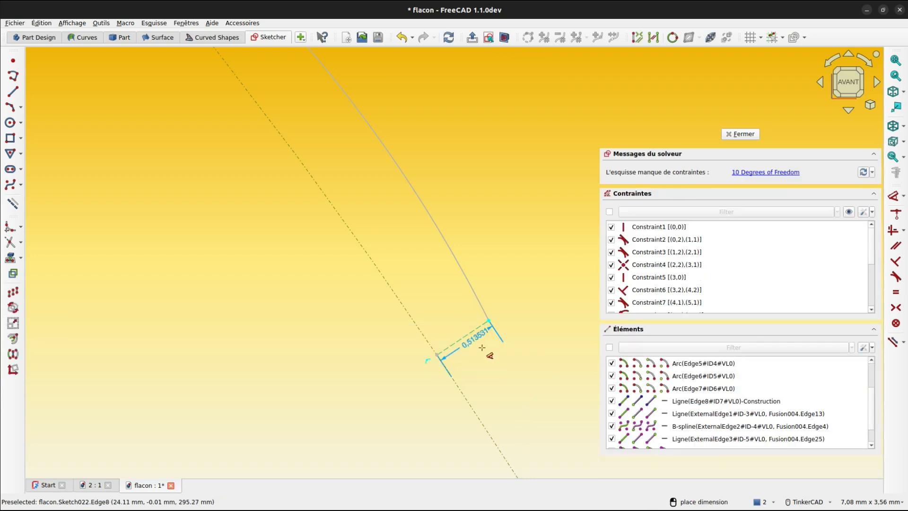
scroll(482, 347, up, 4)
click(468, 334)
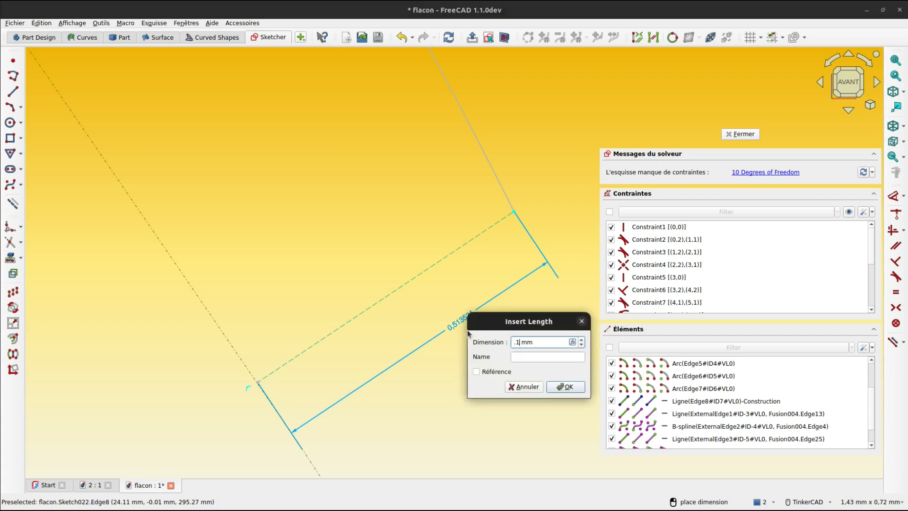
key(Return)
Step: Dimension the vertical distance from the projected horizontal neck edge down to the shoulder arc's lower end as 5 mm
scroll(351, 266, down, 5)
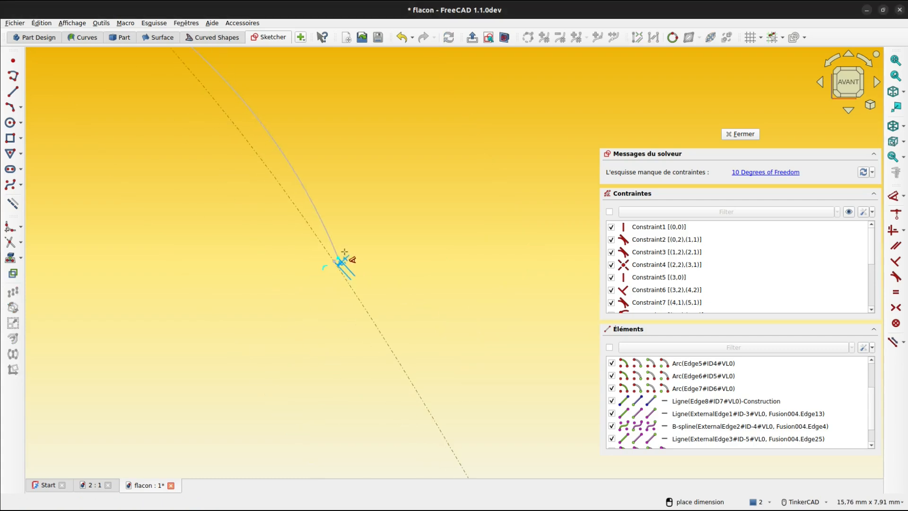
mouse_move(261, 253)
middle_down()
mouse_move(324, 301)
mouse_move(400, 321)
middle_up()
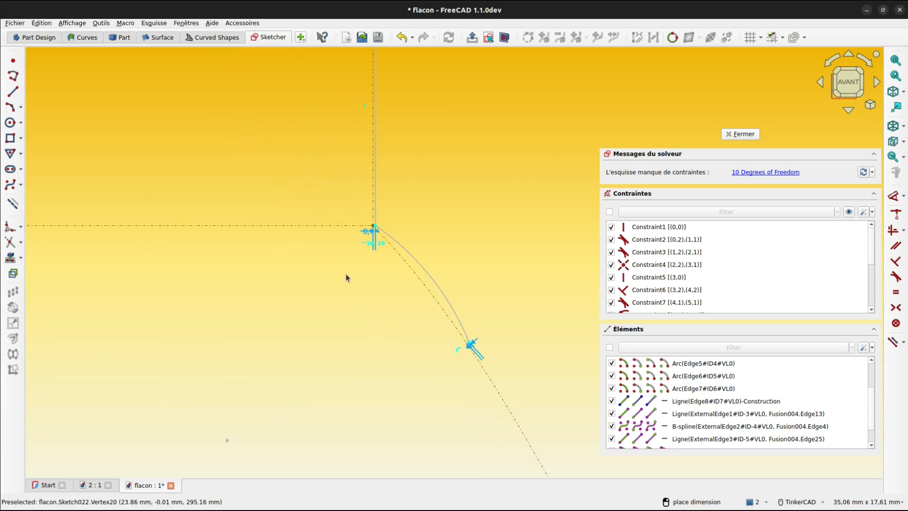
click(336, 227)
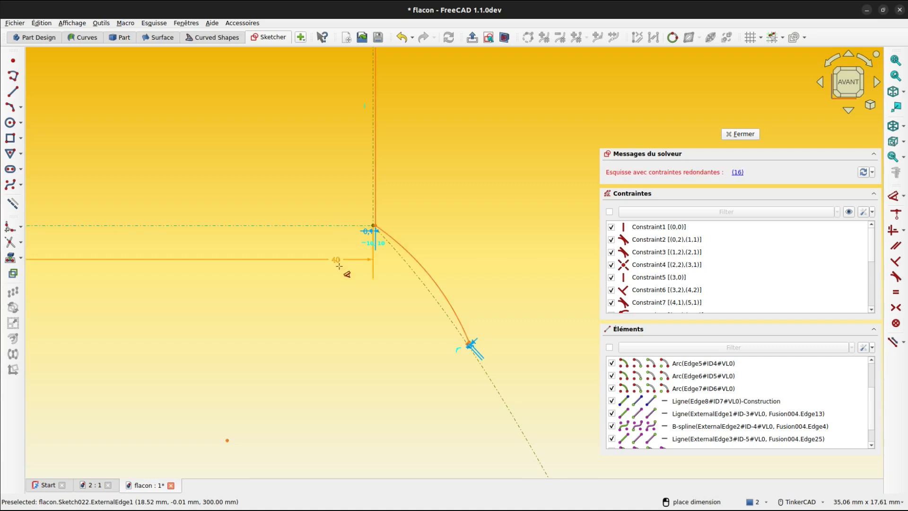
scroll(407, 350, up, 5)
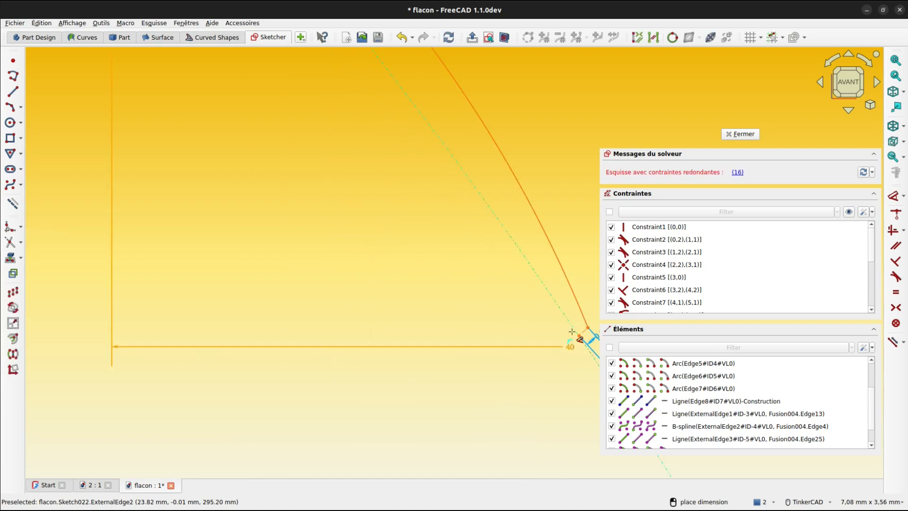
click(588, 328)
scroll(73, 242, down, 5)
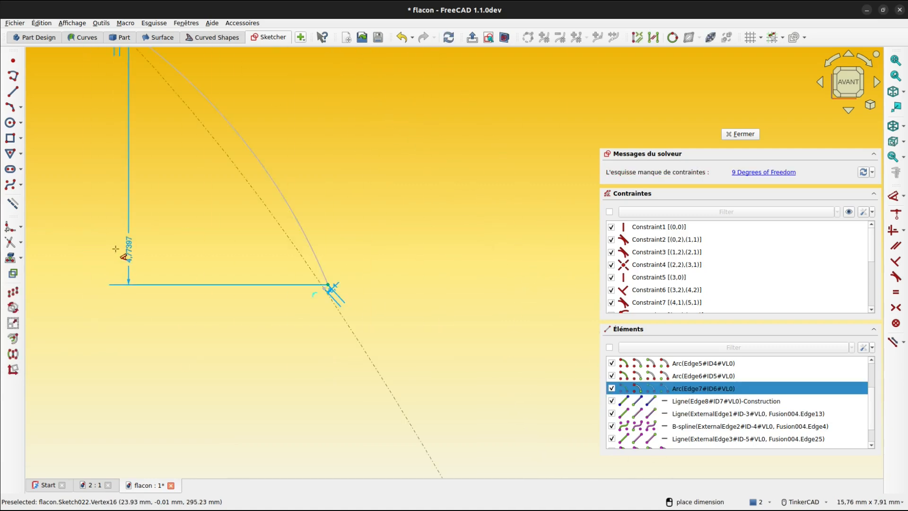
click(73, 233)
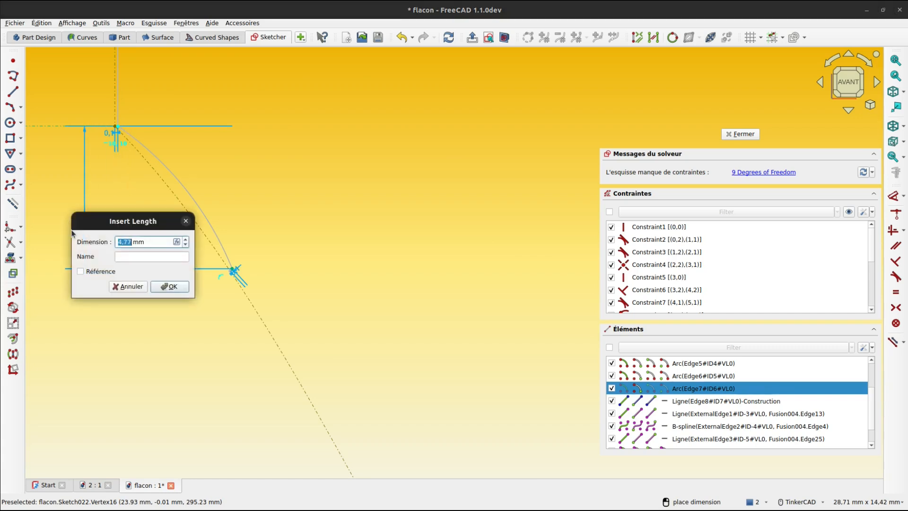
key(Return)
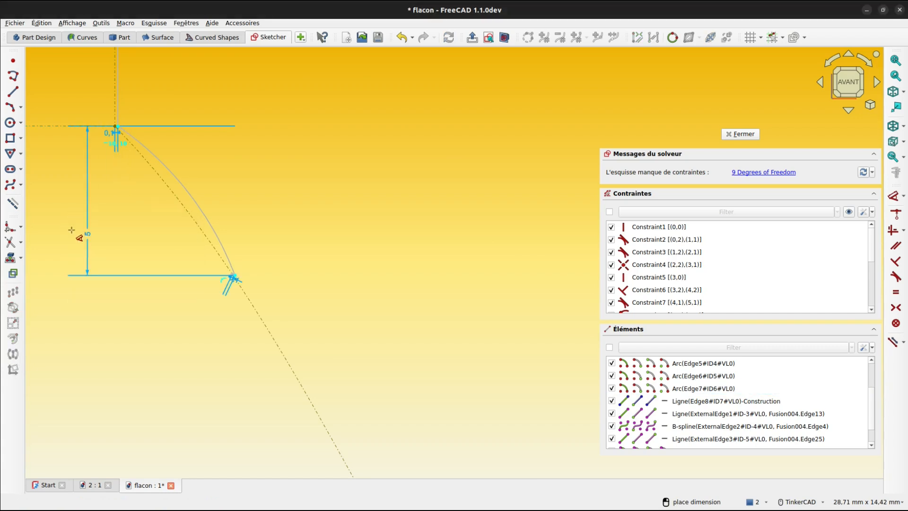
middle_drag(105, 205, 335, 255)
key(Escape)
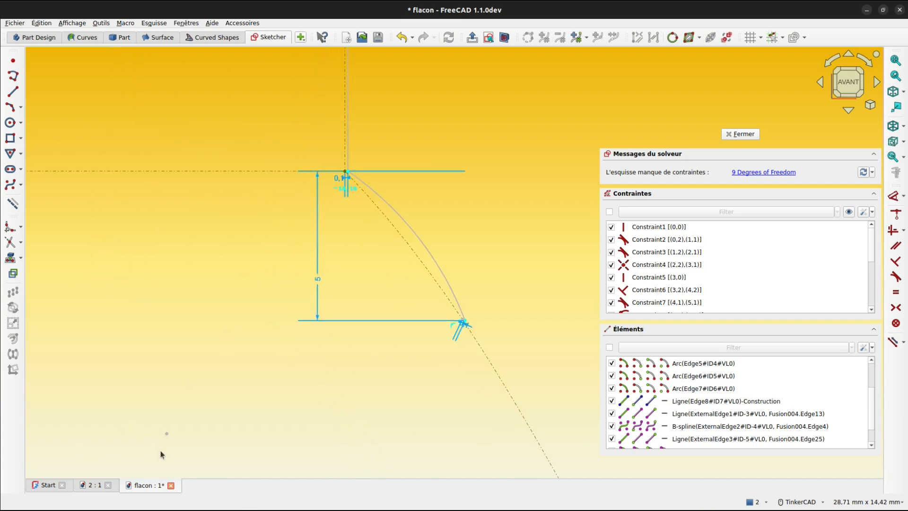
mouse_move(165, 434)
mouse_down()
mouse_move(140, 432)
mouse_move(202, 409)
mouse_up()
Step: Draw a horizontal construction line about 24 mm long from the short line's end on the projected curve toward the vertical axis
scroll(476, 311, up, 6)
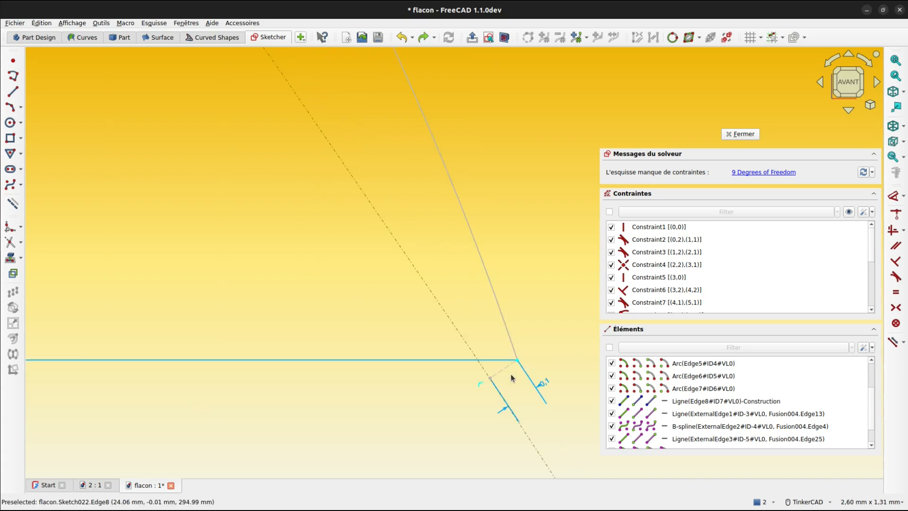
mouse_move(14, 205)
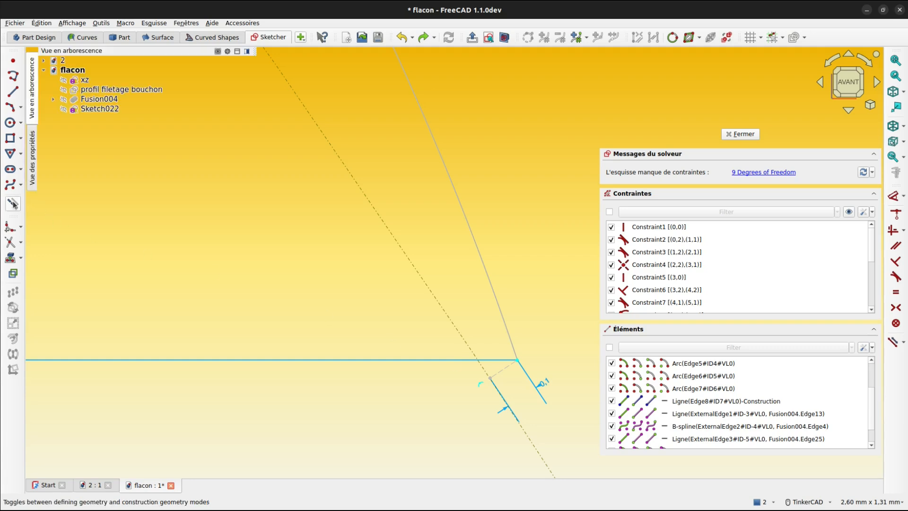
click(13, 91)
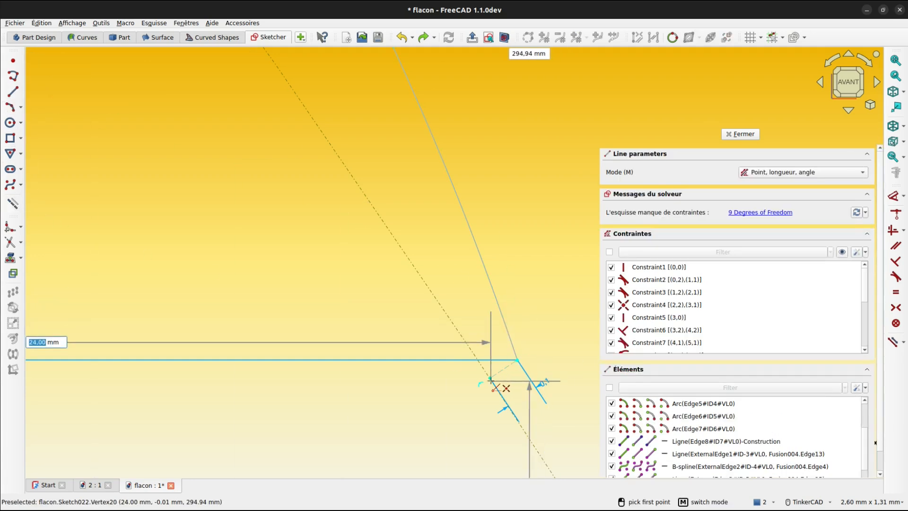
click(501, 386)
scroll(439, 399, down, 10)
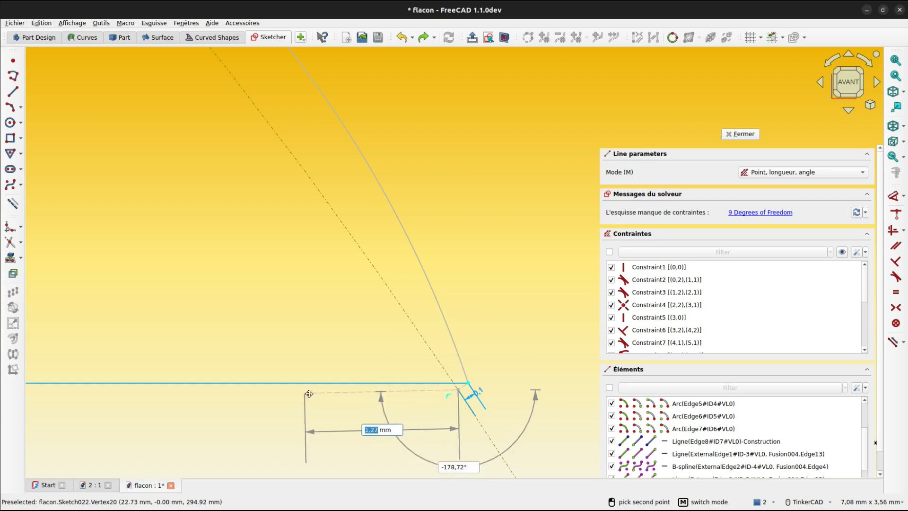
scroll(231, 317, down, 9)
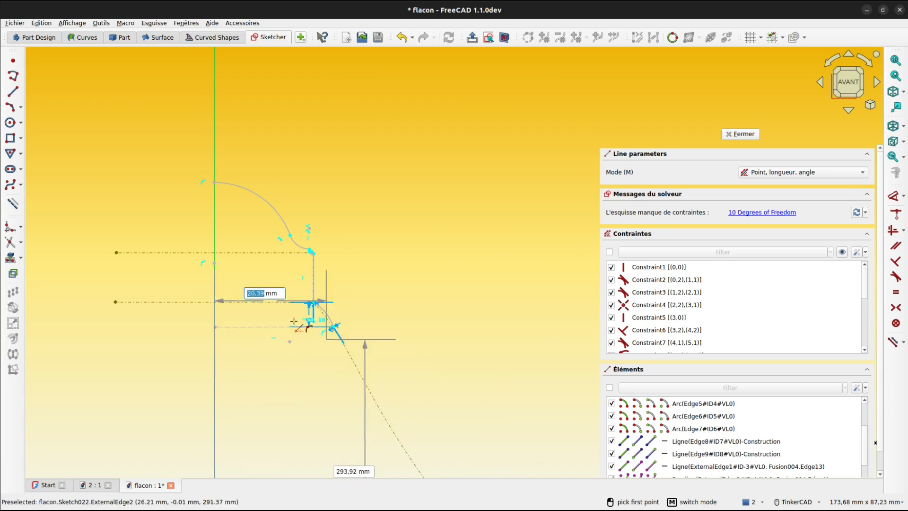
click(313, 327)
Step: Constrain the free end of the horizontal construction line to lie on the vertical axis
scroll(232, 342, up, 4)
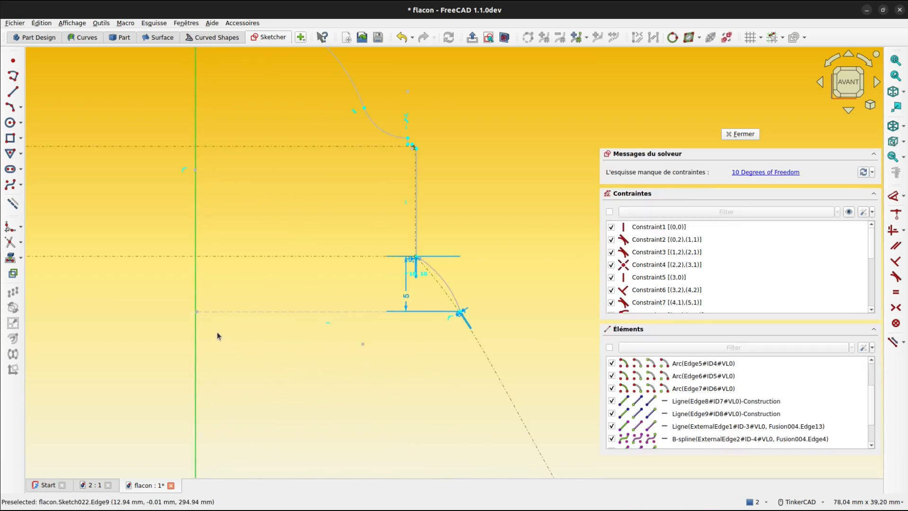
click(201, 311)
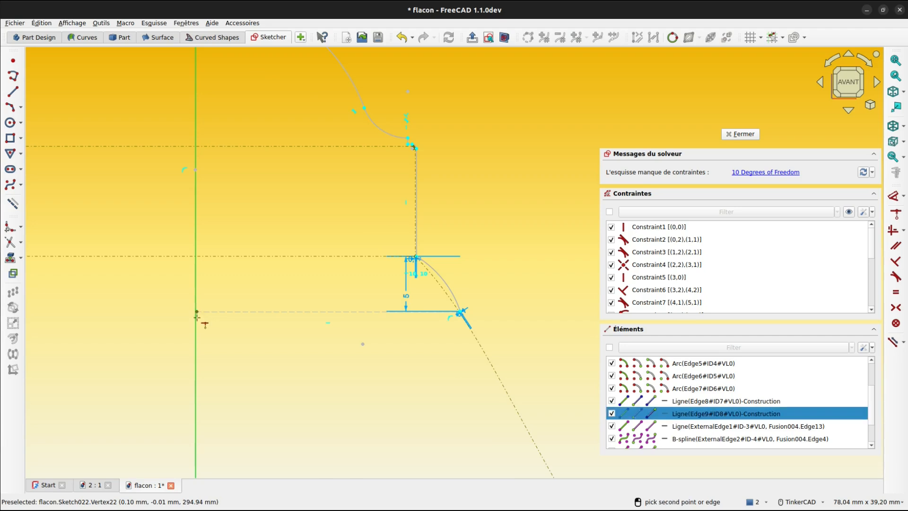
click(195, 326)
Step: Dimension the angle between the short 0.1 mm line and the horizontal construction line as 145°
scroll(488, 299, up, 8)
scroll(476, 309, up, 4)
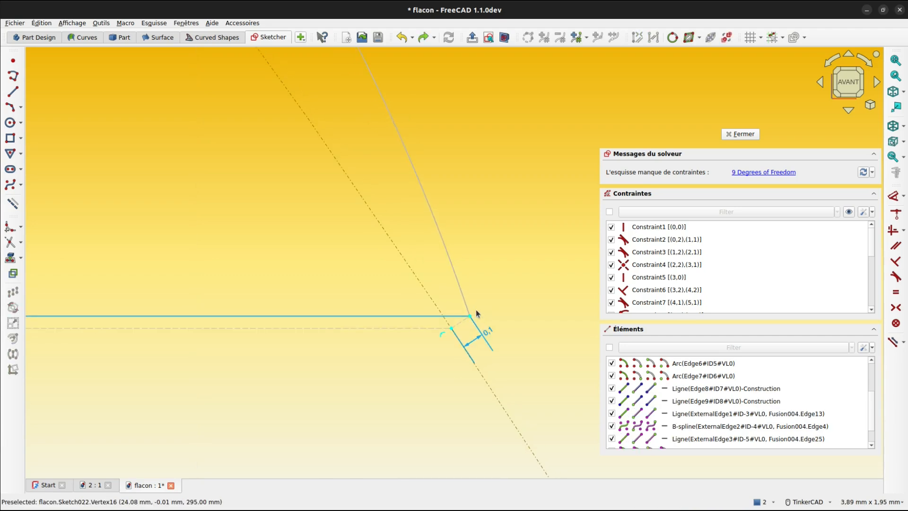
key(d)
click(446, 334)
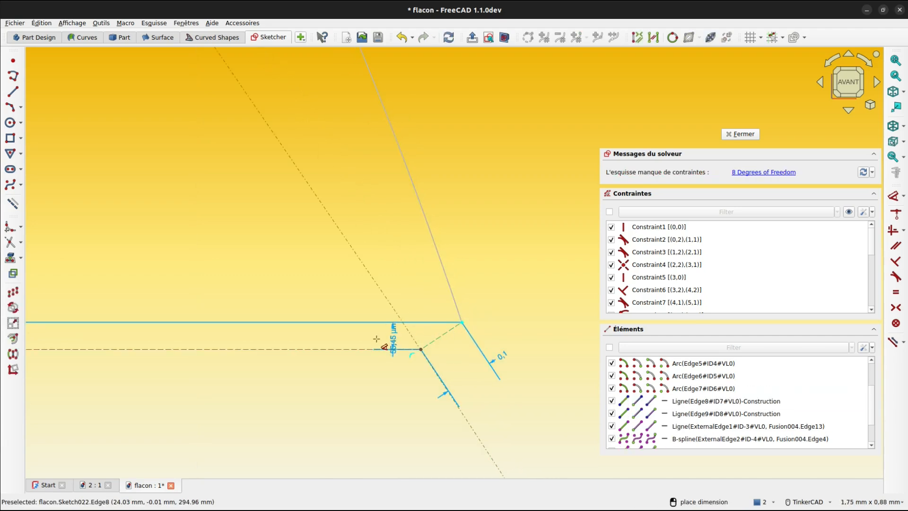
click(359, 349)
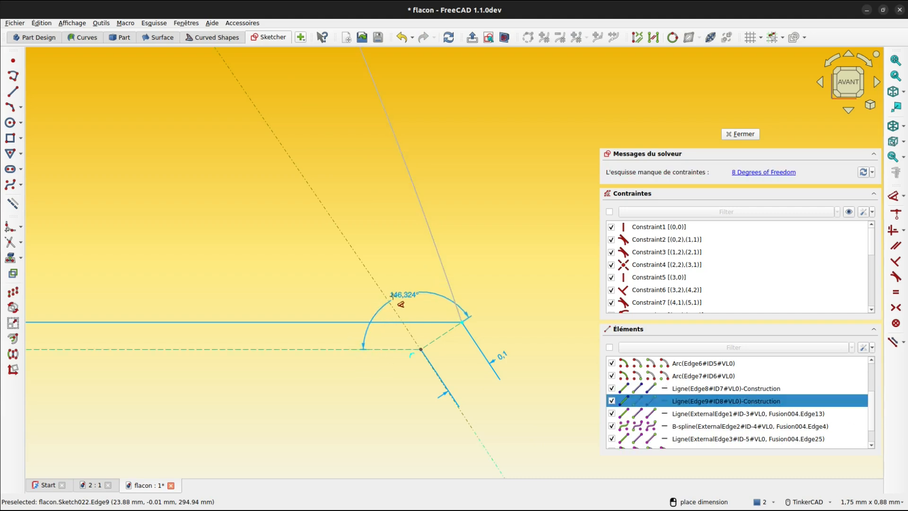
click(393, 251)
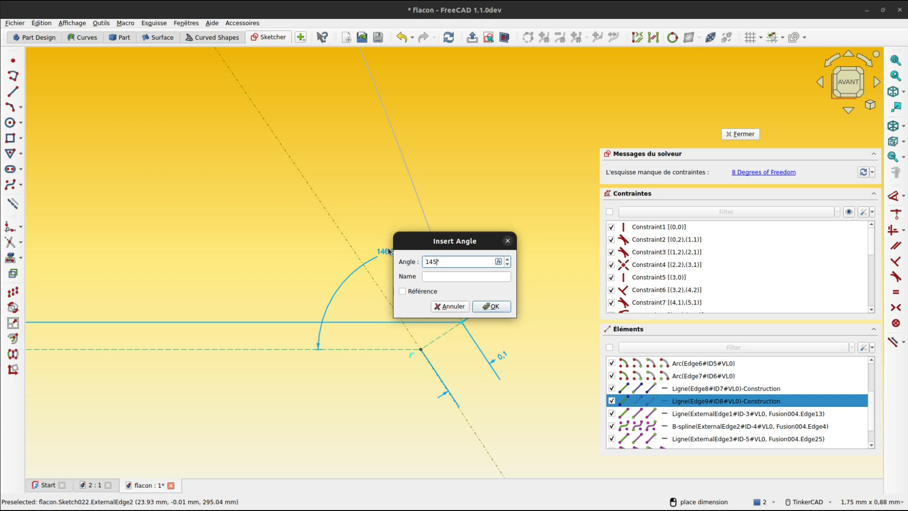
key(Return)
scroll(489, 258, down, 5)
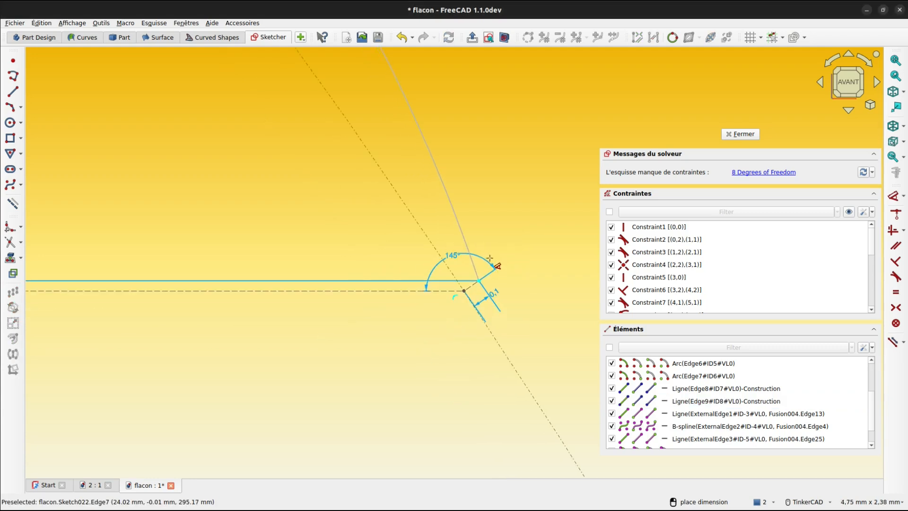
key(Escape)
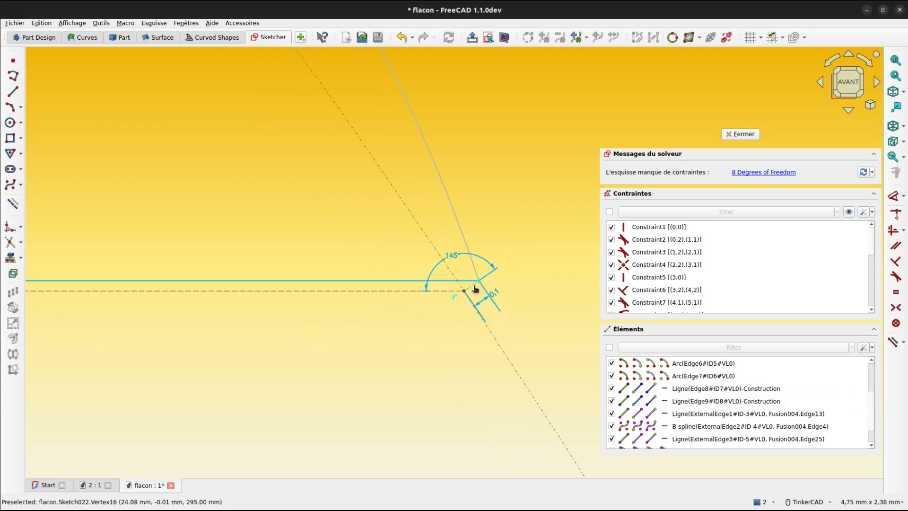
Step: Flatten the shoulder arc by pulling it inward until it runs just outside the projected shoulder curve
scroll(389, 287, down, 6)
middle_drag(313, 228, 430, 343)
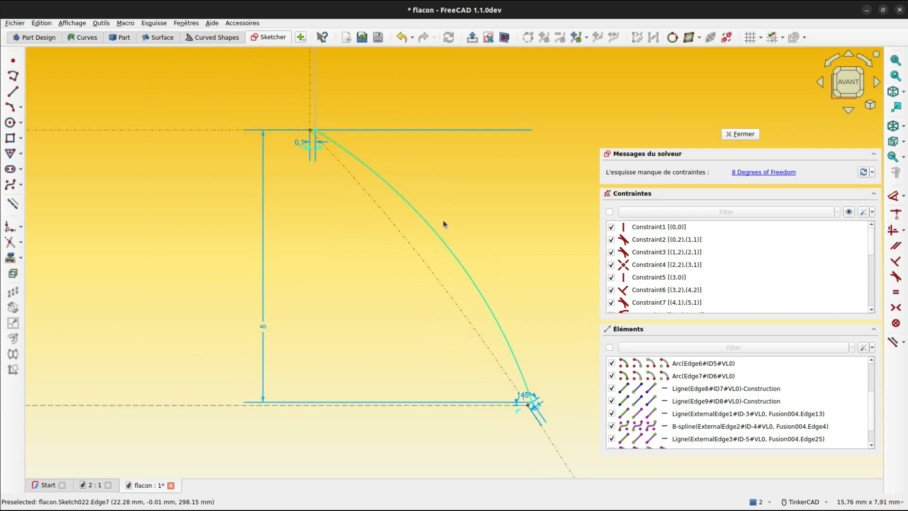
drag(433, 232, 389, 245)
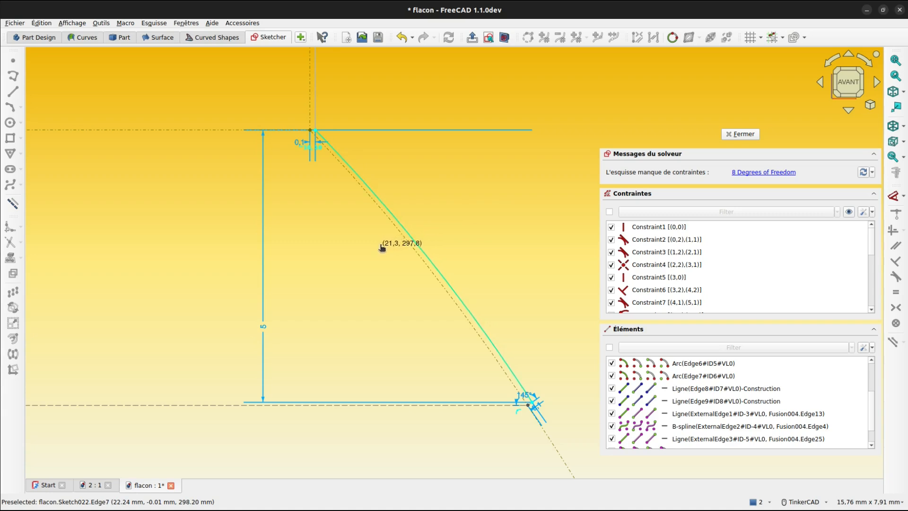
drag(383, 246, 373, 263)
Step: Dimension the shoulder arc's radius as 33 mm
scroll(378, 266, down, 6)
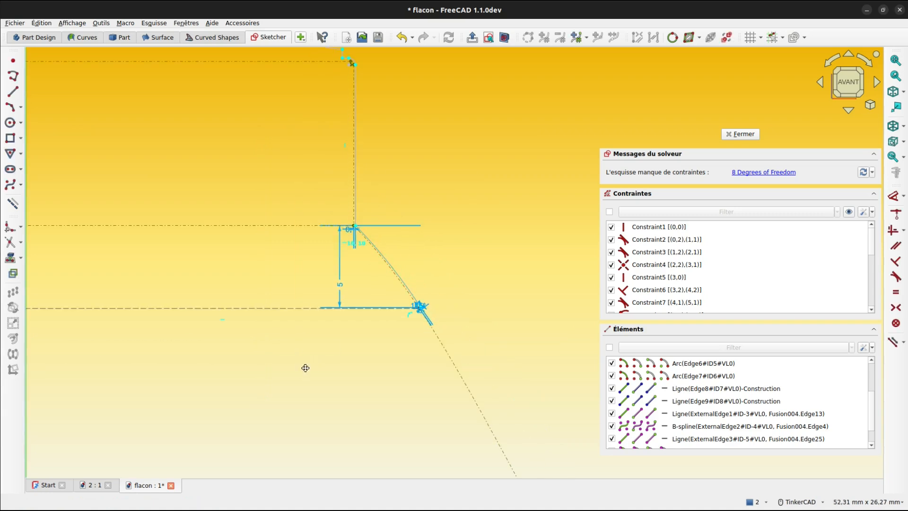
middle_drag(305, 368, 367, 256)
scroll(371, 258, down, 4)
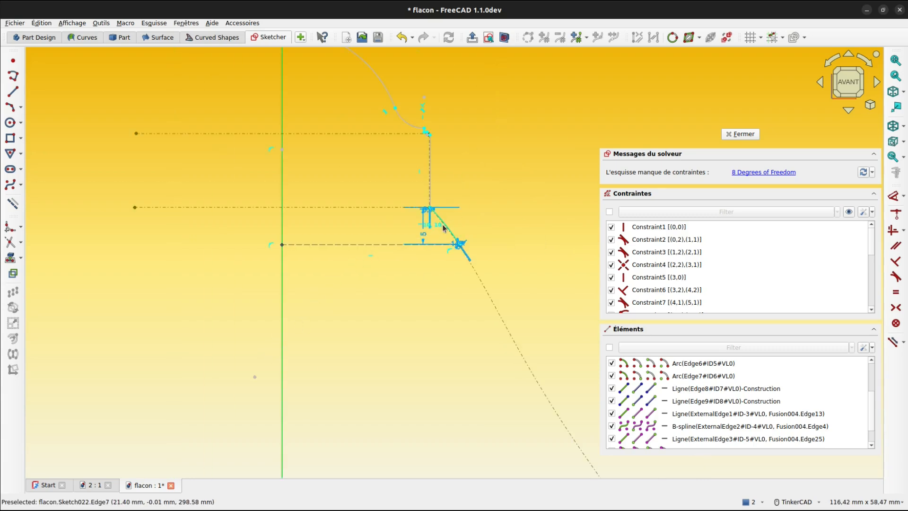
scroll(440, 220, up, 10)
key(d)
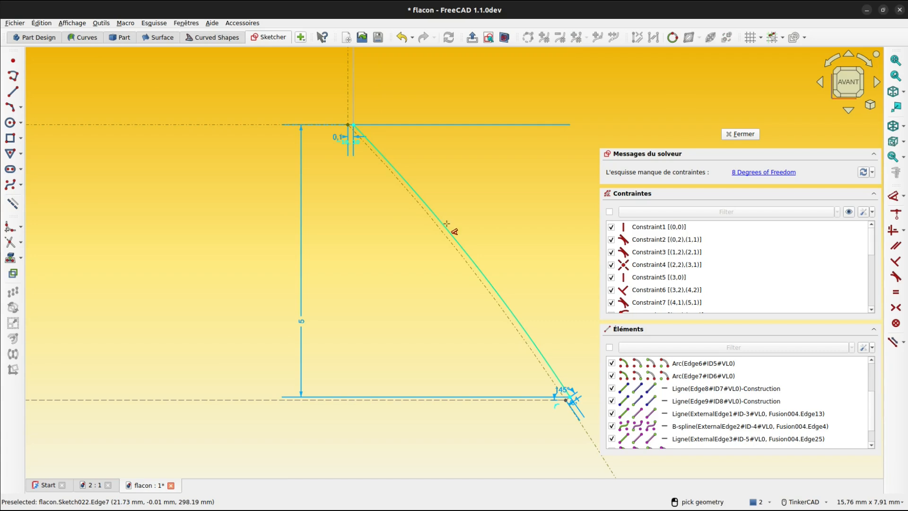
click(448, 226)
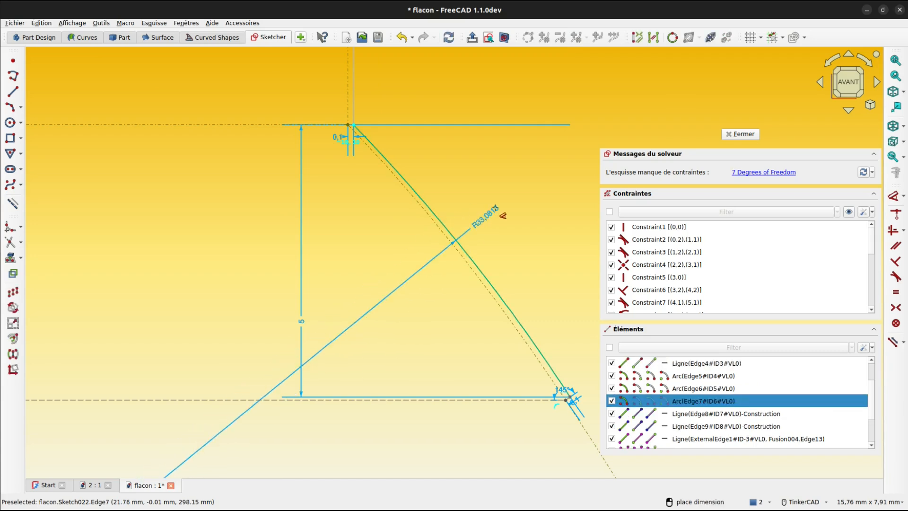
click(495, 208)
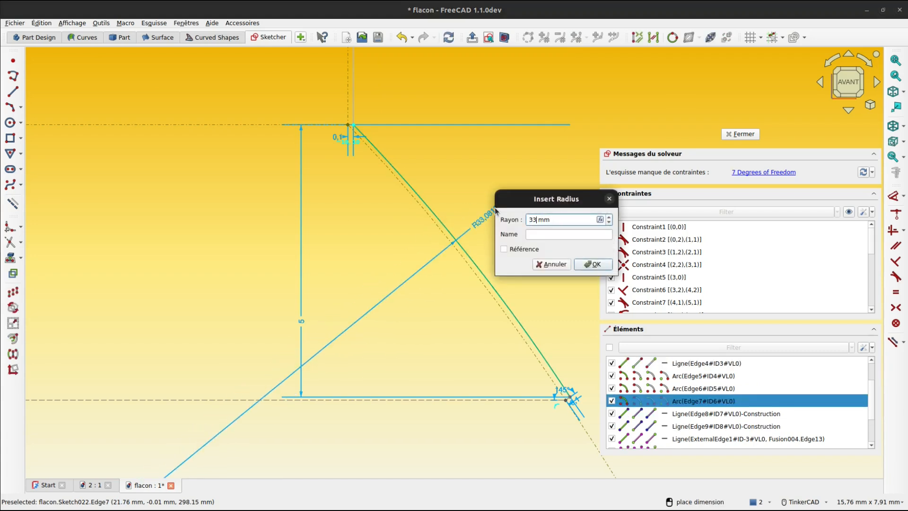
text(33)
key(Return)
scroll(520, 227, down, 5)
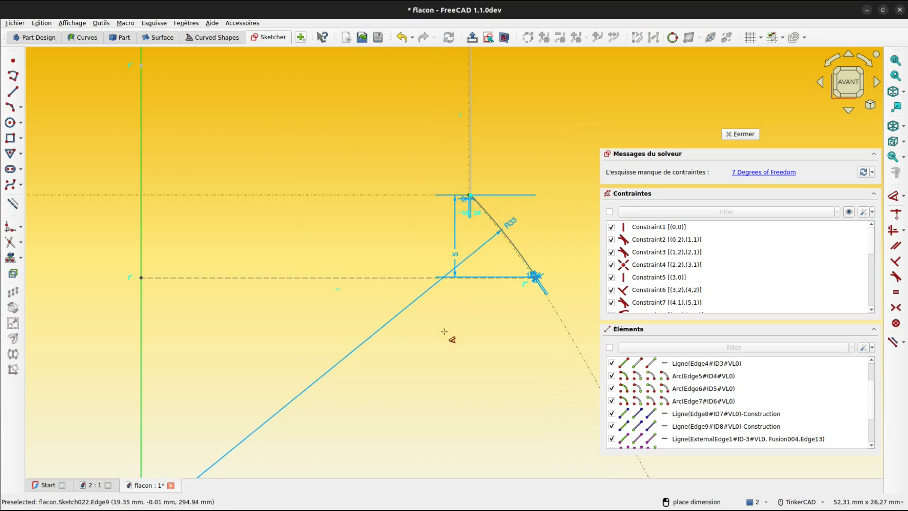
middle_drag(444, 332, 480, 193)
scroll(458, 212, down, 2)
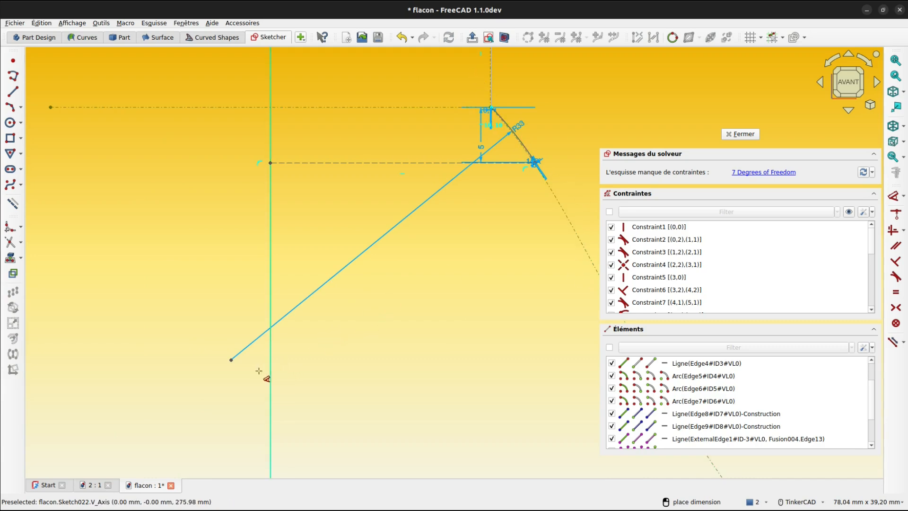
scroll(520, 161, up, 2)
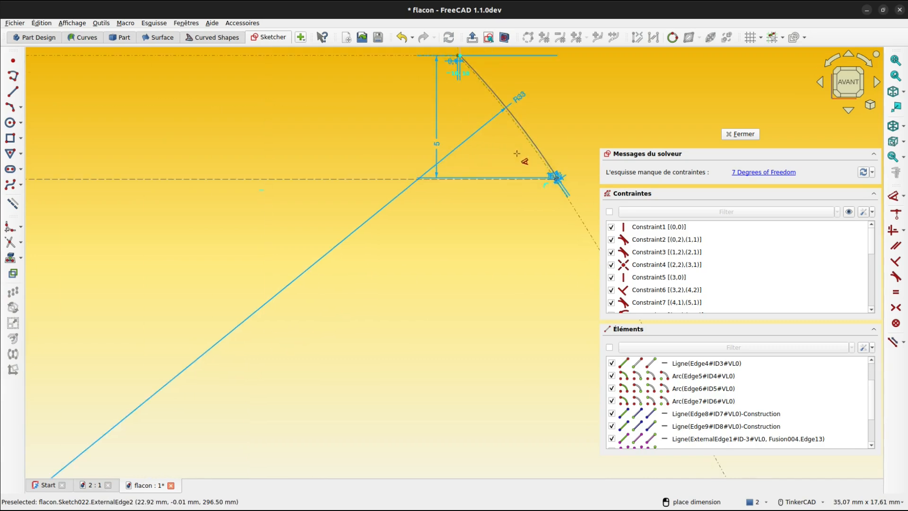
middle_drag(476, 168, 433, 375)
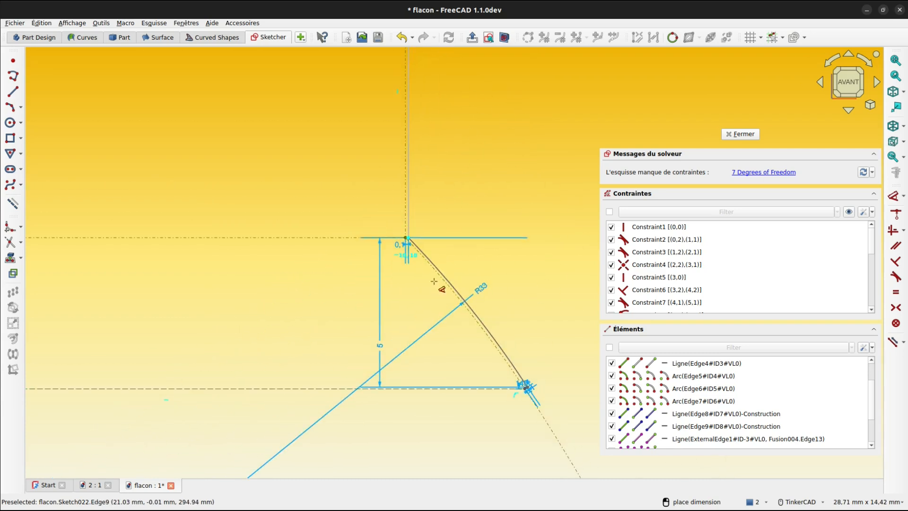
scroll(438, 203, up, 1)
mouse_move(444, 201)
middle_down()
mouse_move(454, 304)
mouse_move(473, 347)
middle_up()
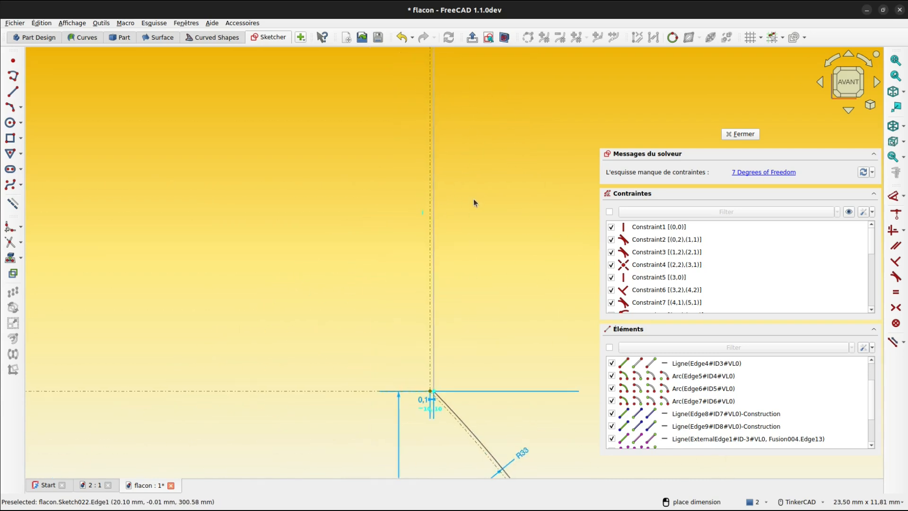
Step: Align the lower end of the neck's rounded-corner arc horizontally with the matching end of the projected corner arc
scroll(474, 195, down, 6)
scroll(471, 148, up, 4)
scroll(470, 151, up, 3)
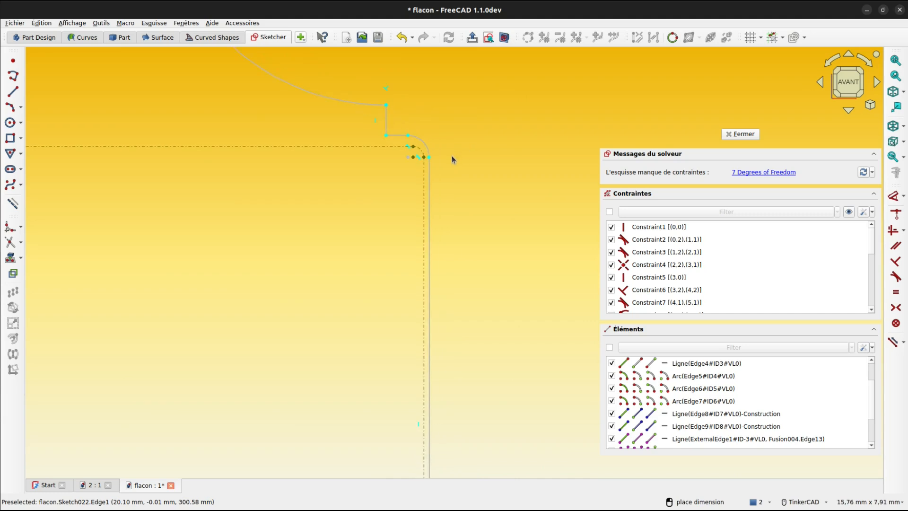
scroll(438, 158, up, 3)
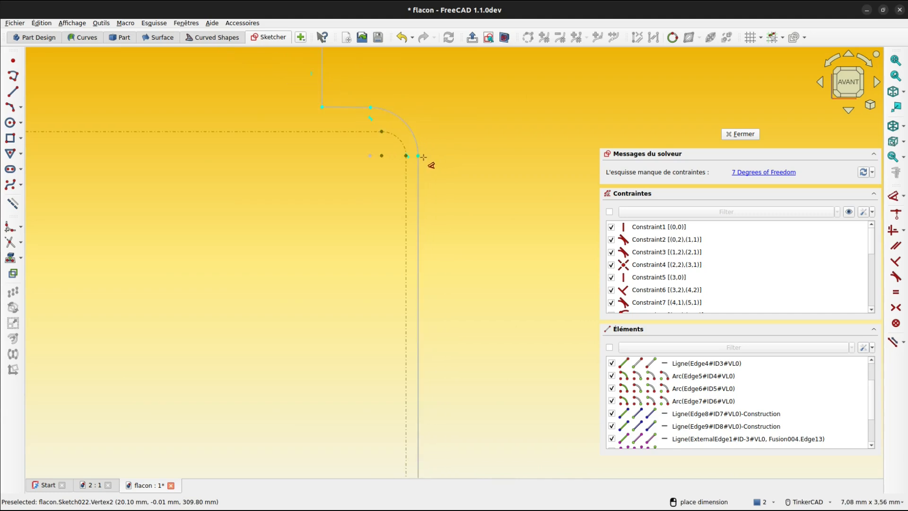
key(a)
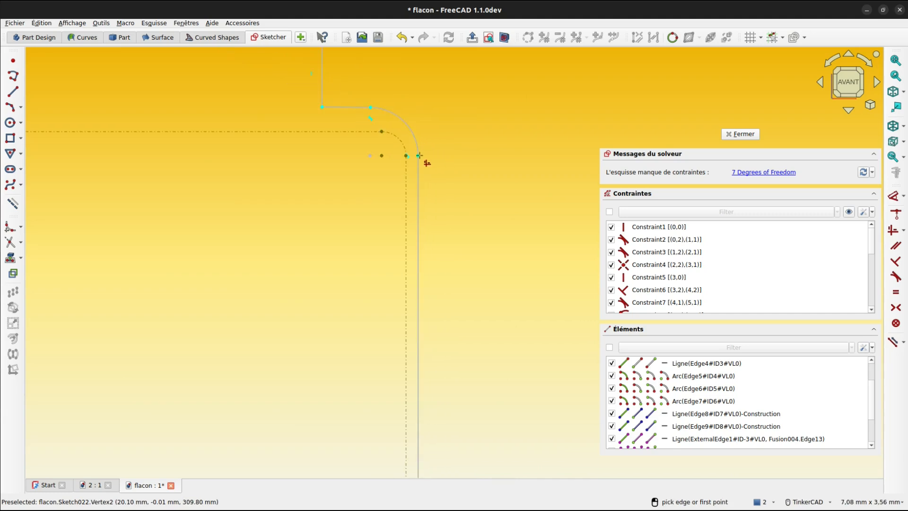
click(418, 155)
scroll(419, 158, up, 4)
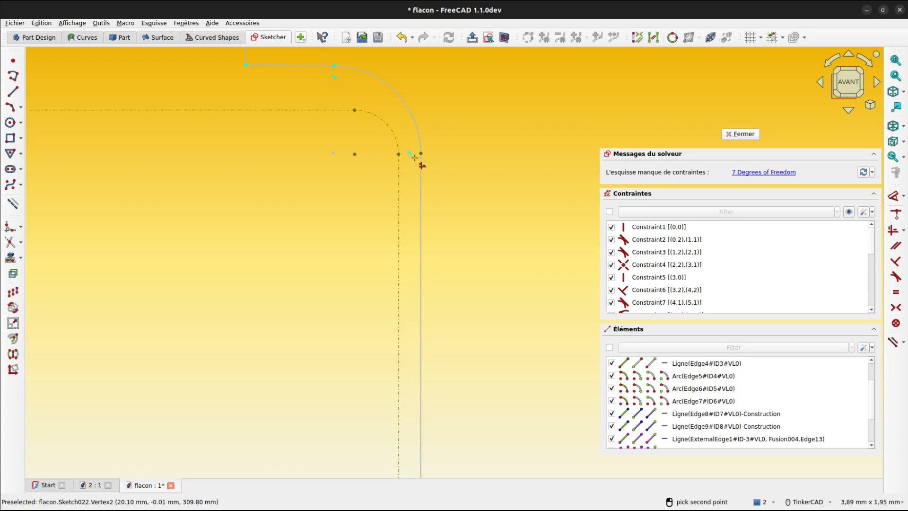
click(386, 152)
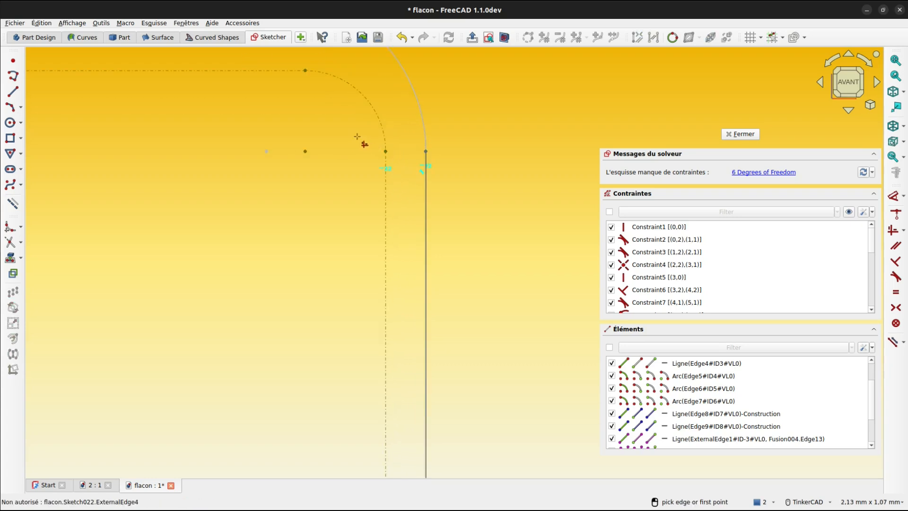
Step: Align the corner arc's upper end vertically with the projected arc's upper end and make the two arc centres coincident
middle_drag(339, 137, 405, 303)
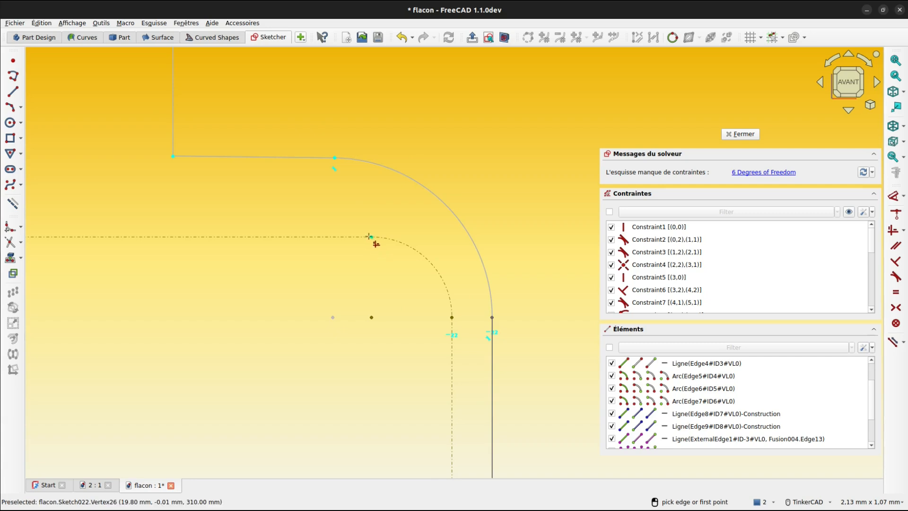
click(372, 238)
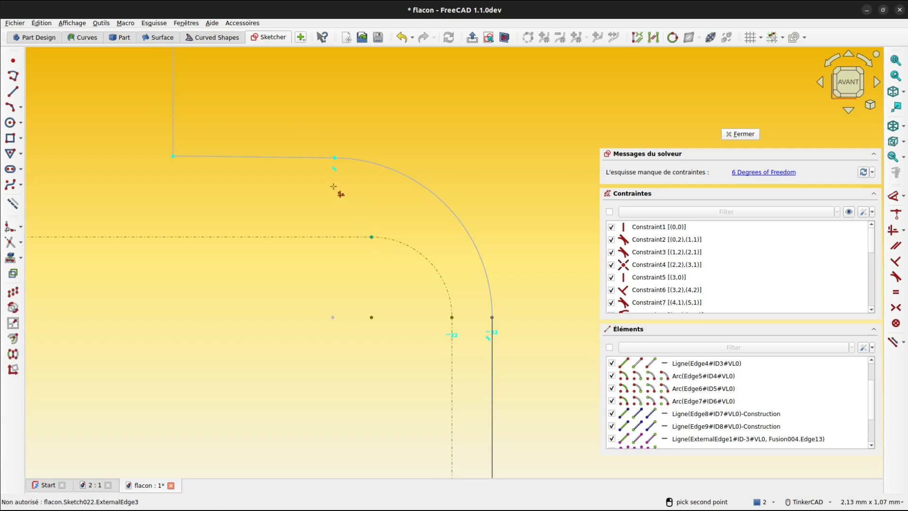
click(331, 159)
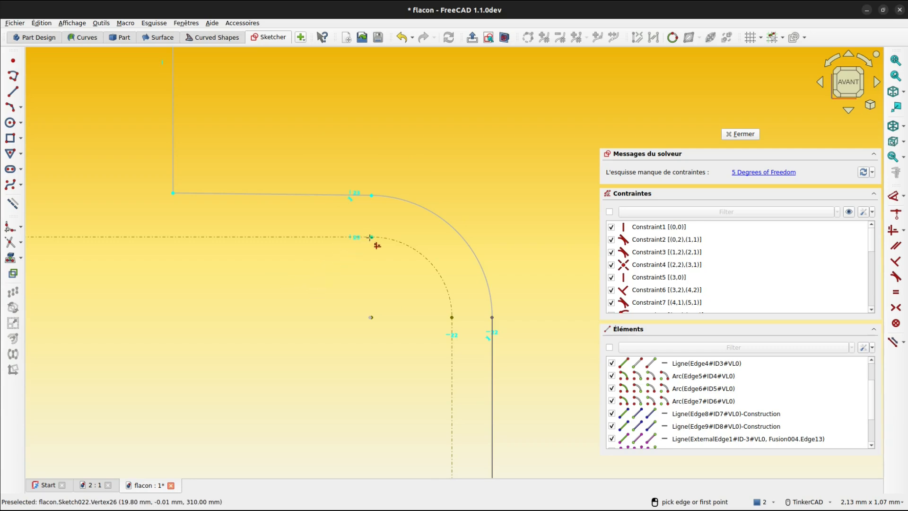
key(Escape)
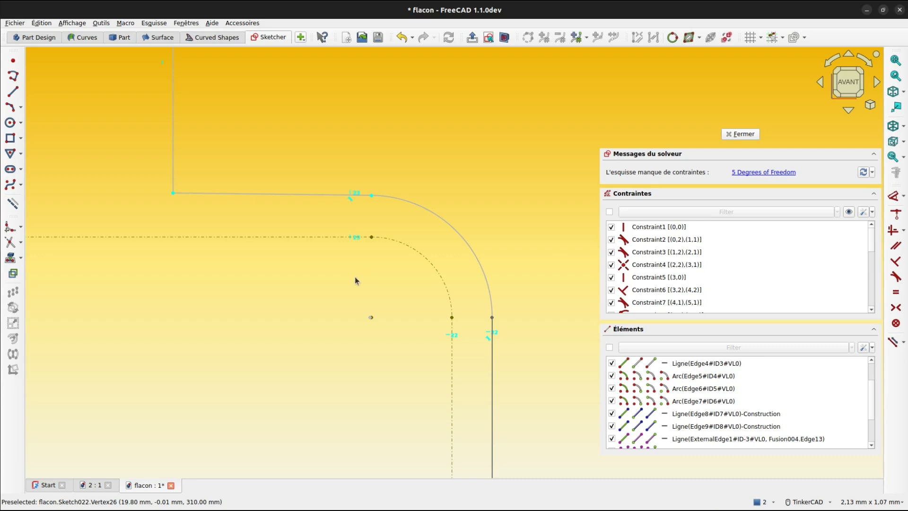
drag(332, 297, 391, 338)
key(c)
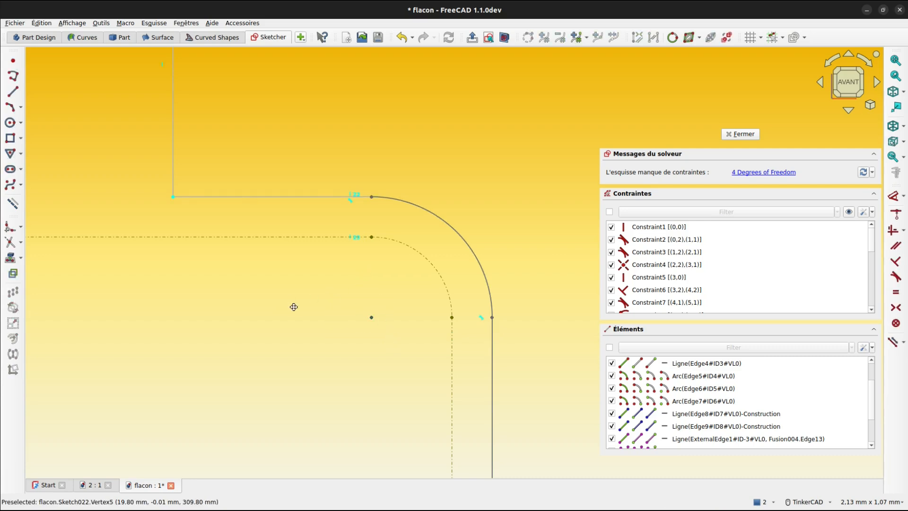
Step: Lengthen the short vertical line above the neck and dimension its upper end 3 mm above the projected horizontal line
scroll(390, 308, down, 5)
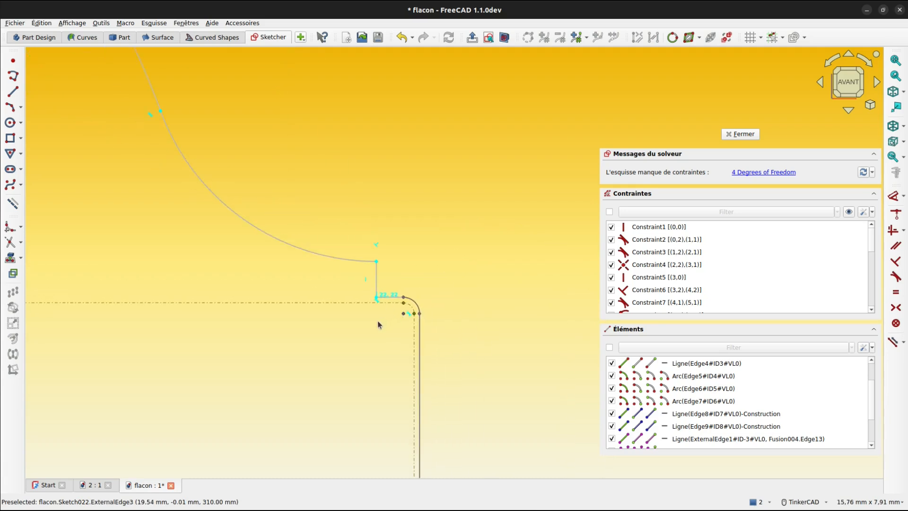
scroll(371, 206, down, 2)
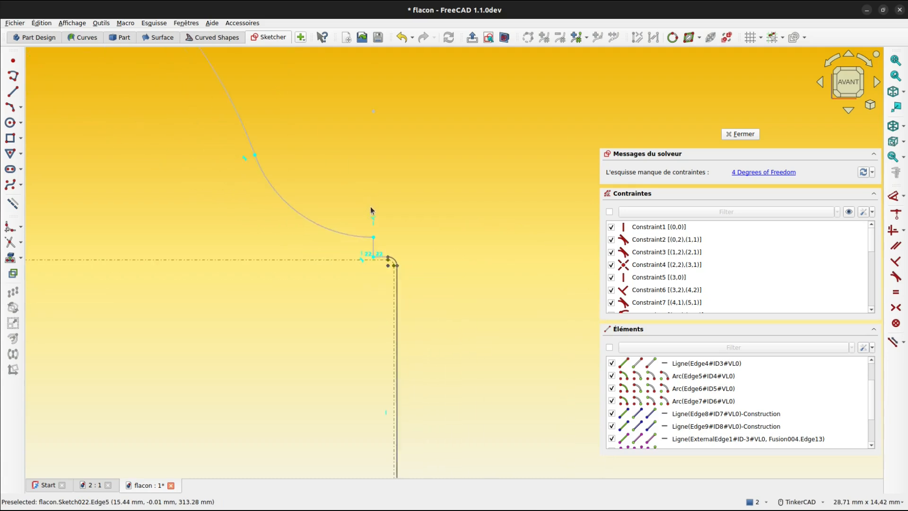
mouse_move(370, 206)
middle_down()
mouse_move(473, 303)
mouse_move(491, 332)
middle_up()
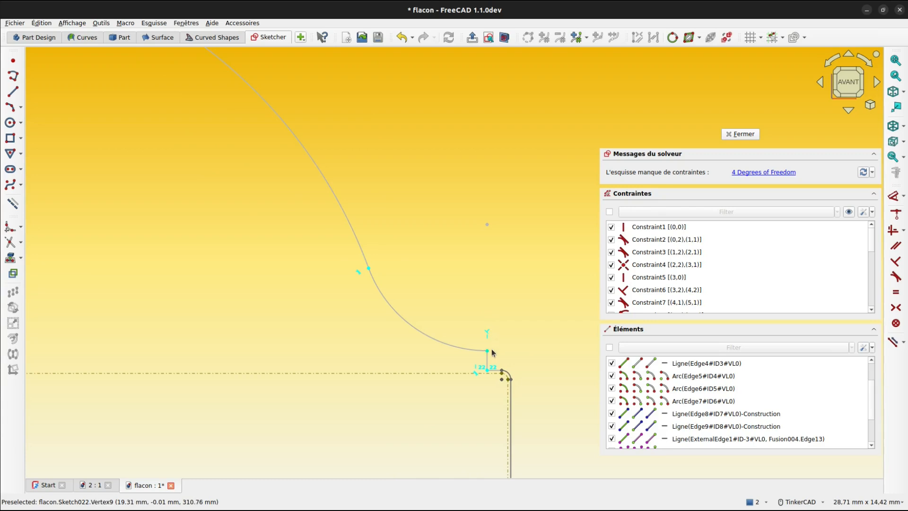
drag(487, 353, 481, 299)
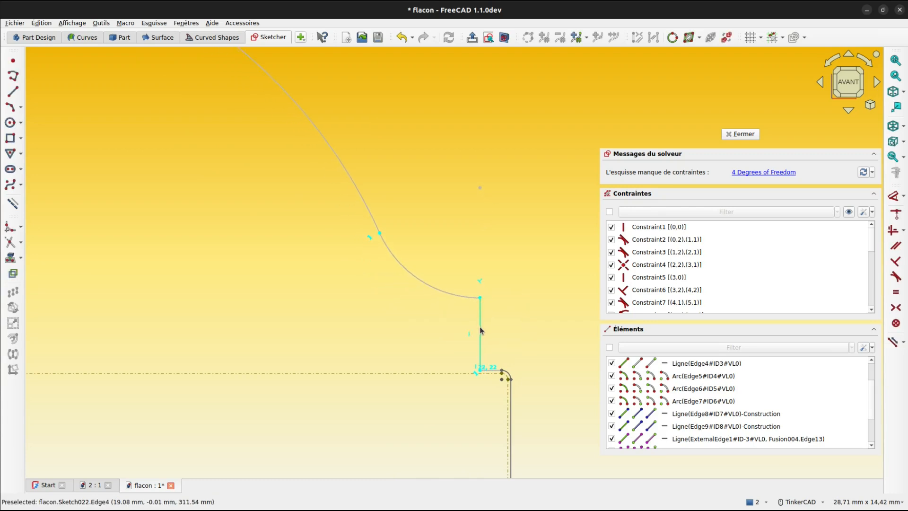
key(d)
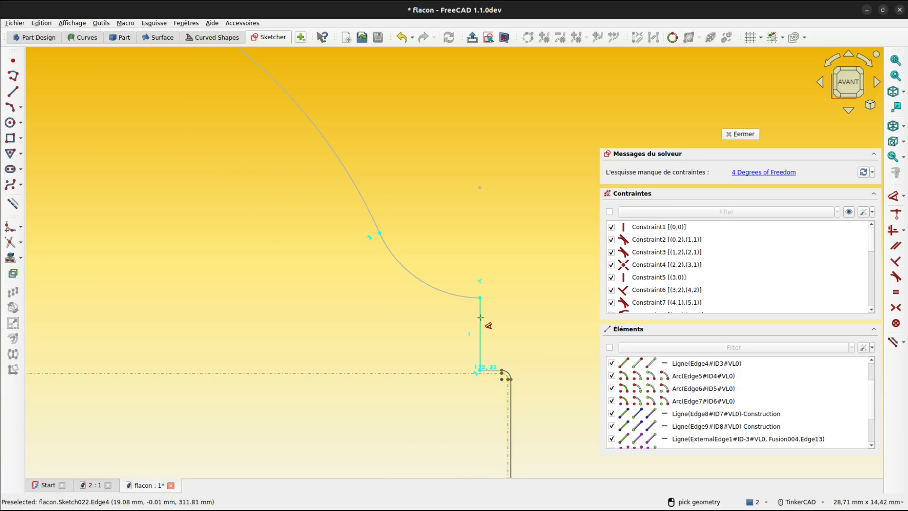
click(479, 306)
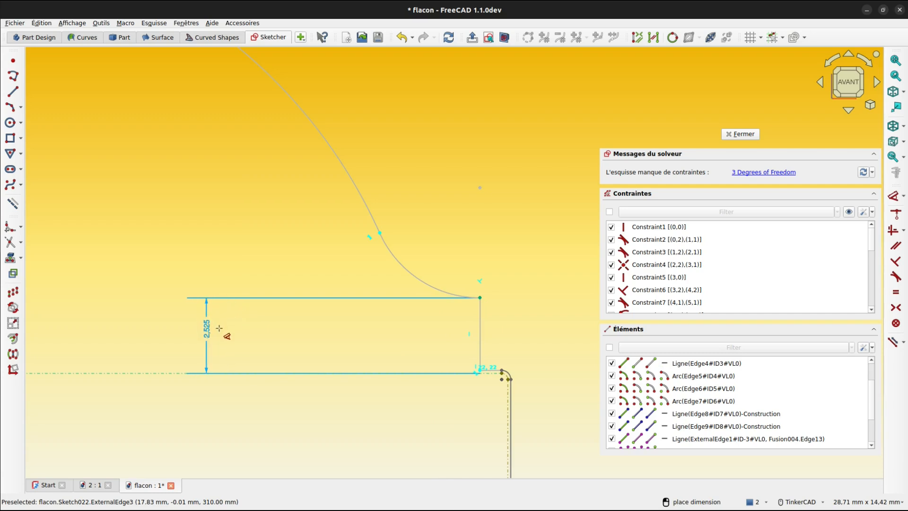
click(219, 327)
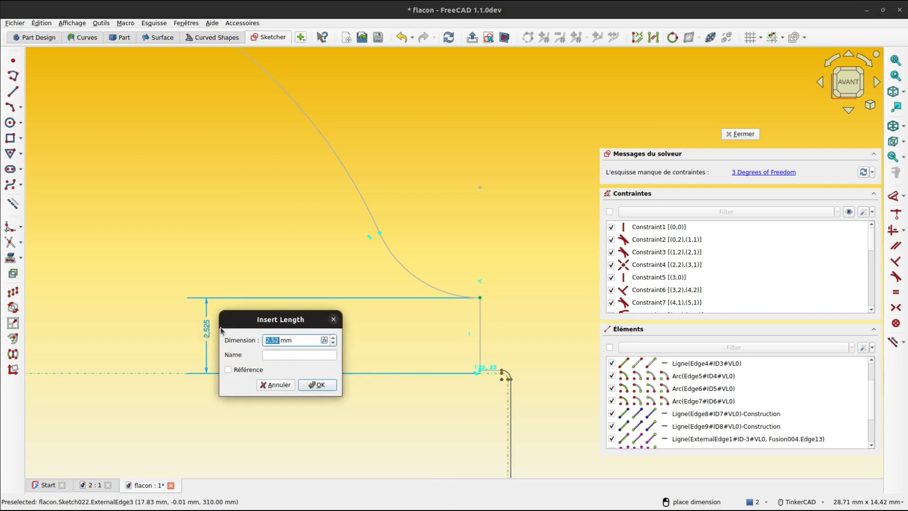
text(3)
key(Return)
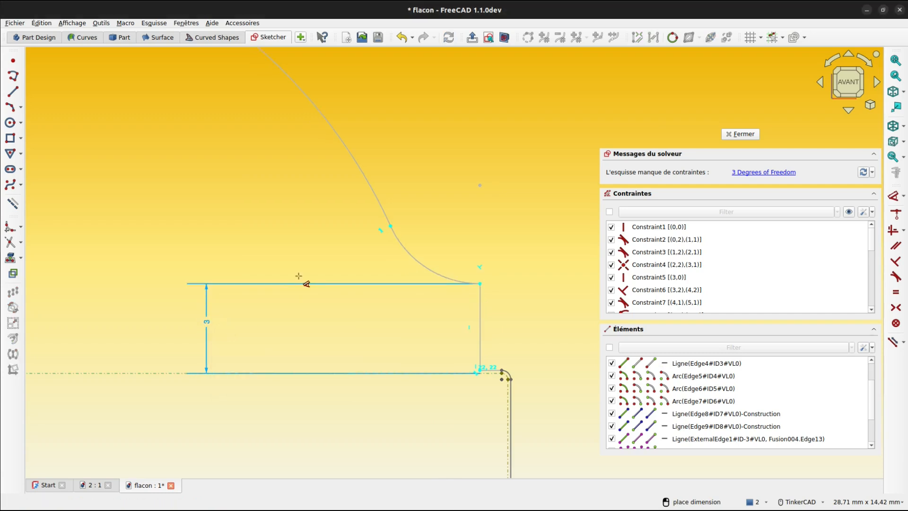
Step: Dimension the horizontal distance from the short vertical line's lower end to the projected corner arc's lower end as 1.2 mm
scroll(479, 352, up, 3)
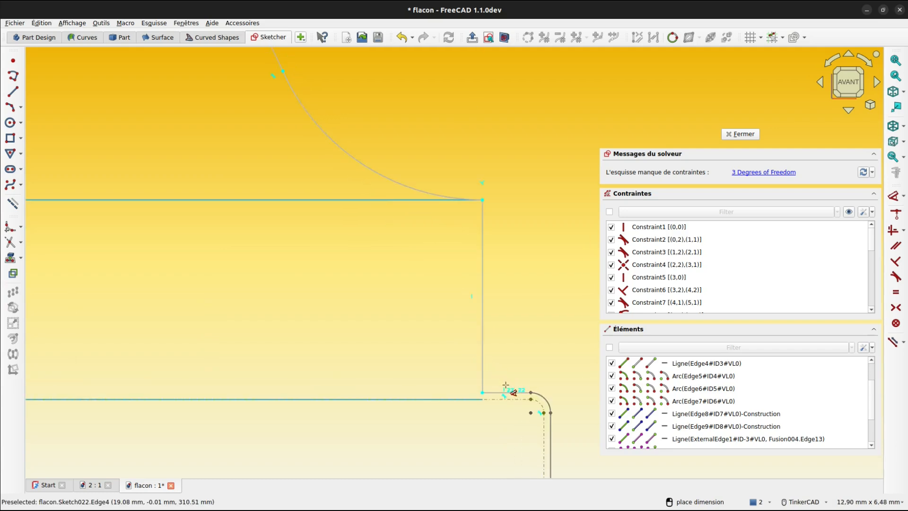
click(482, 393)
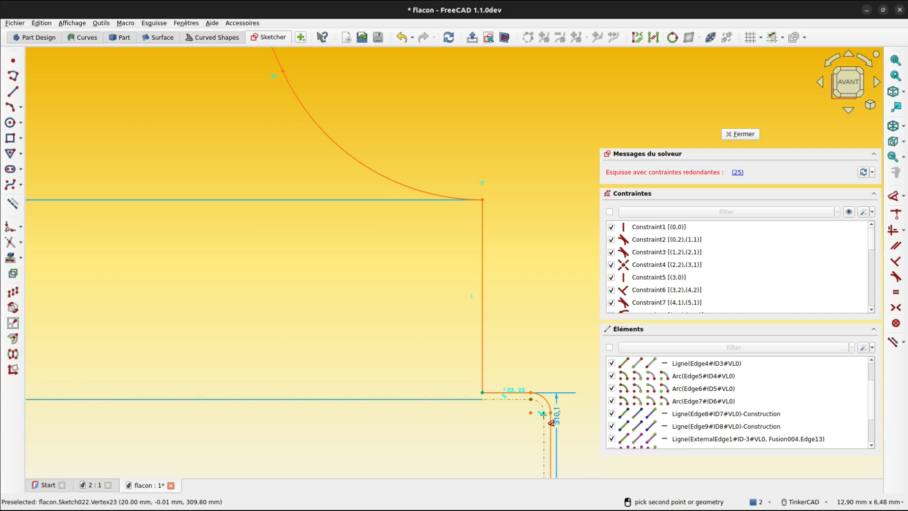
click(544, 415)
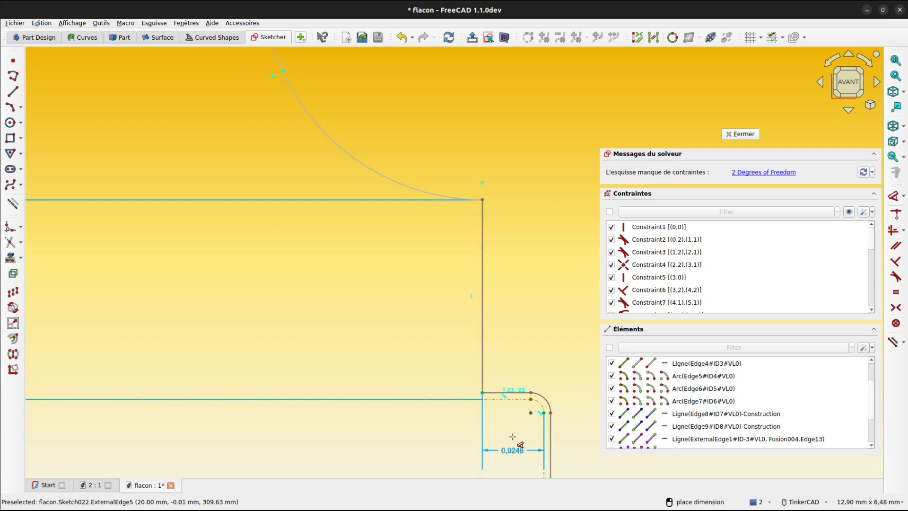
click(512, 437)
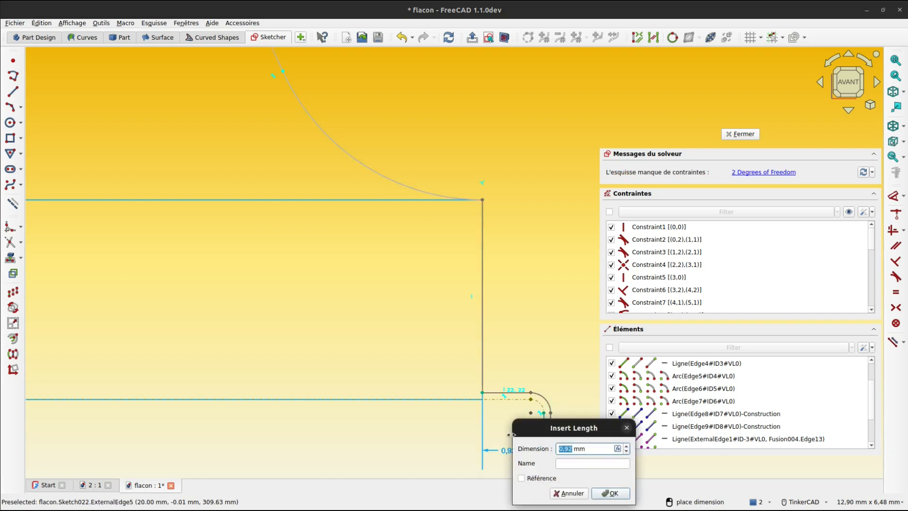
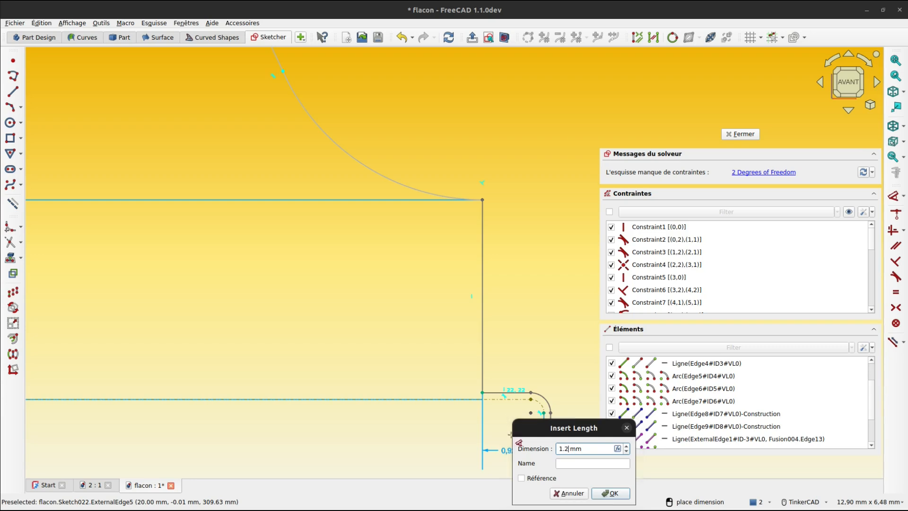
key(Return)
Step: Dimension the dome's apex on the vertical axis 20 mm above the projected horizontal line at the neck's top
scroll(479, 285, down, 3)
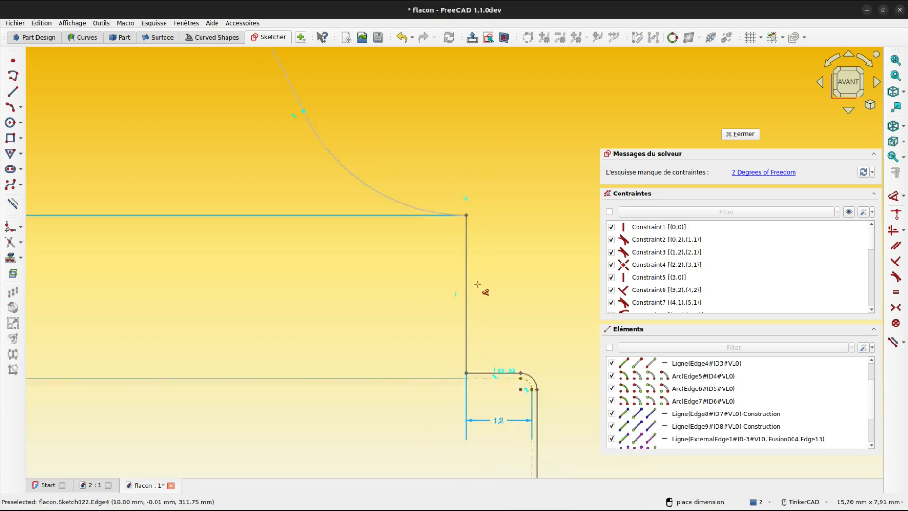
scroll(399, 301, down, 5)
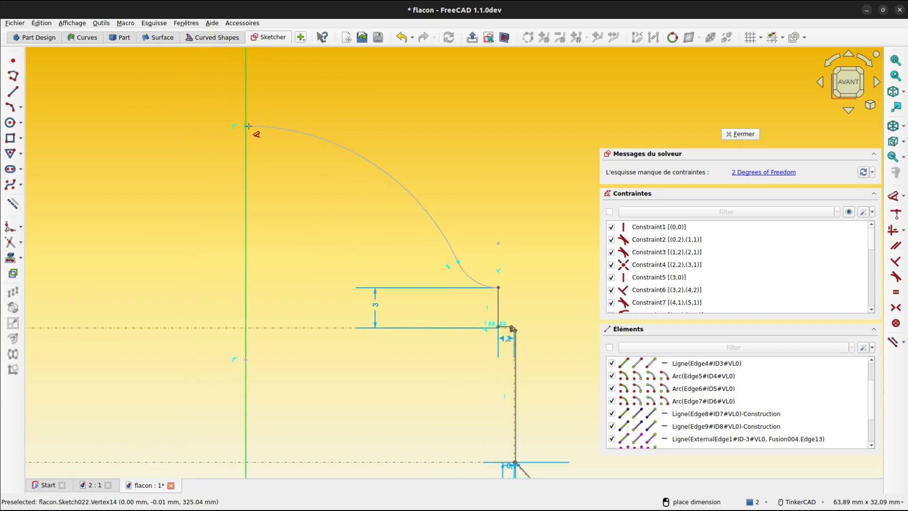
click(245, 127)
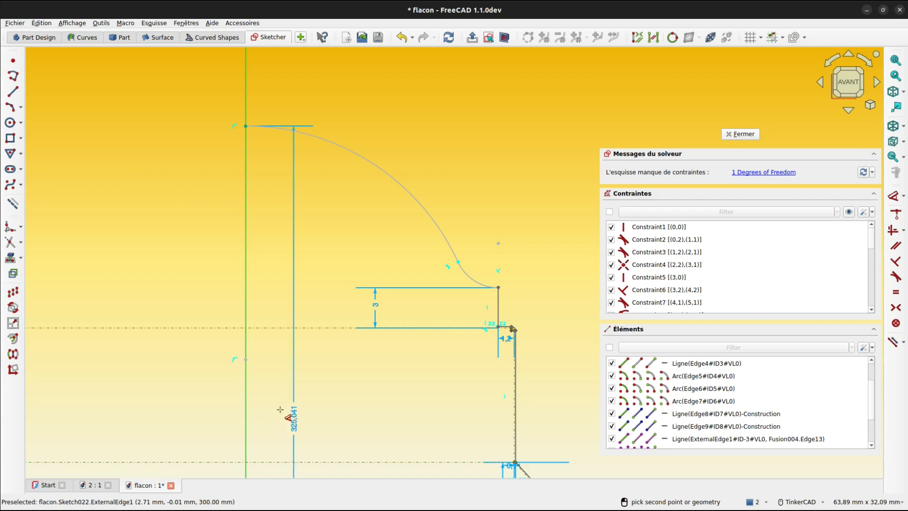
middle_drag(300, 340, 354, 274)
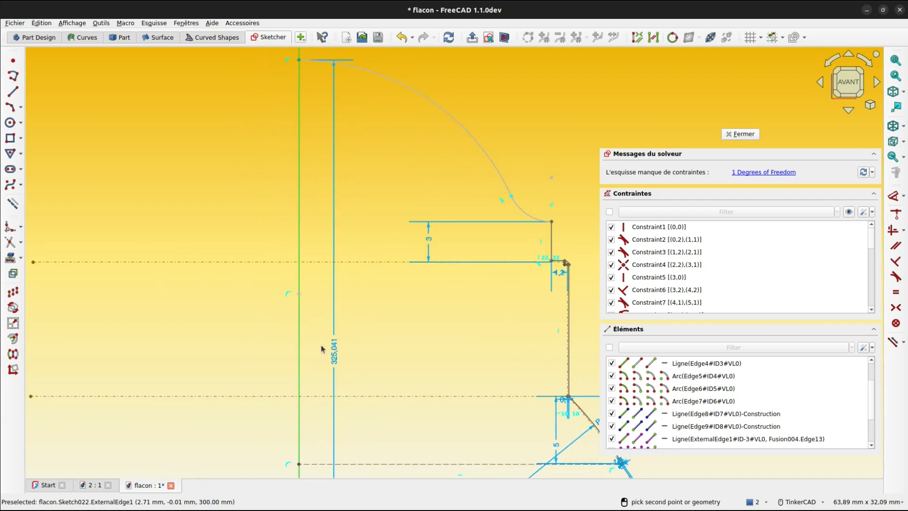
click(309, 260)
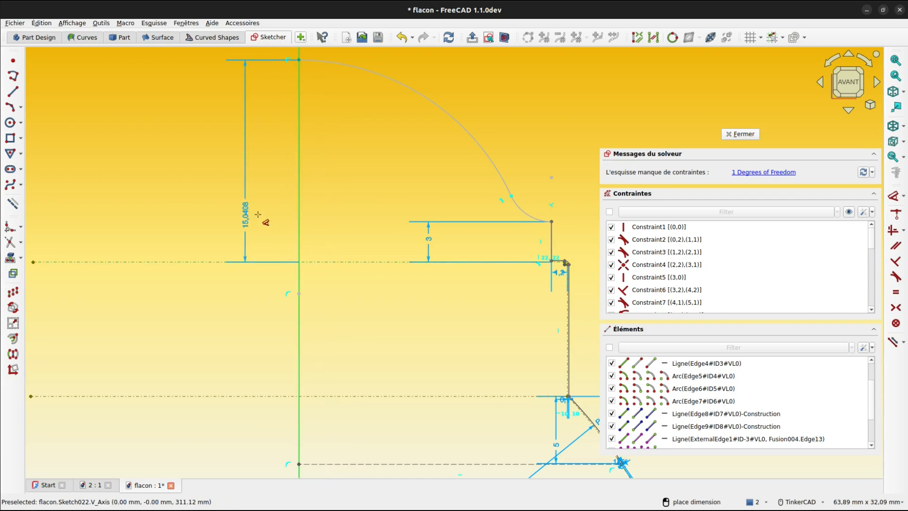
click(258, 214)
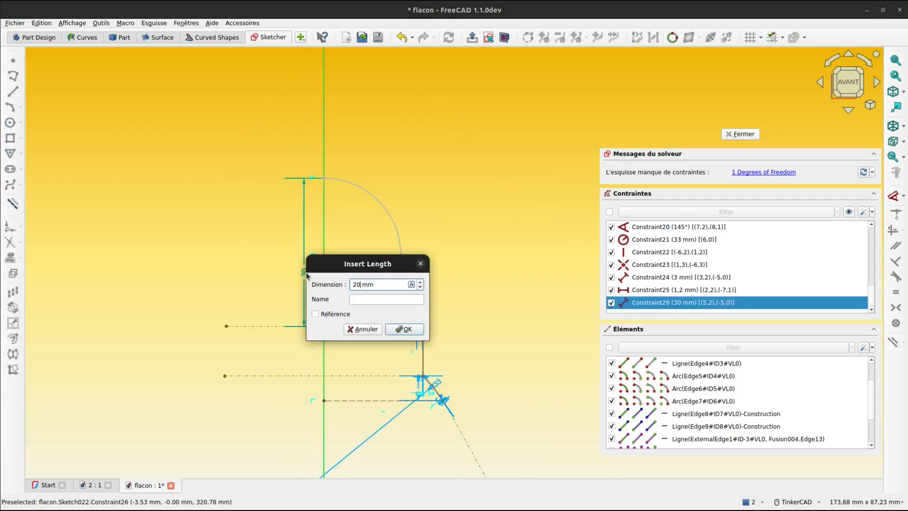
key(Return)
Step: Dimension the radius of the concave arc beneath the dome as 7 mm and finish dimensioning
click(423, 320)
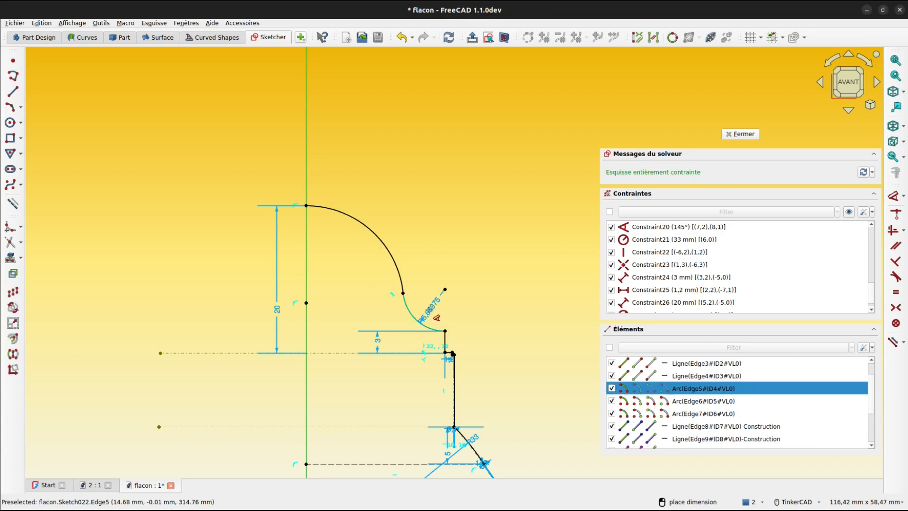
scroll(436, 316, up, 3)
click(429, 303)
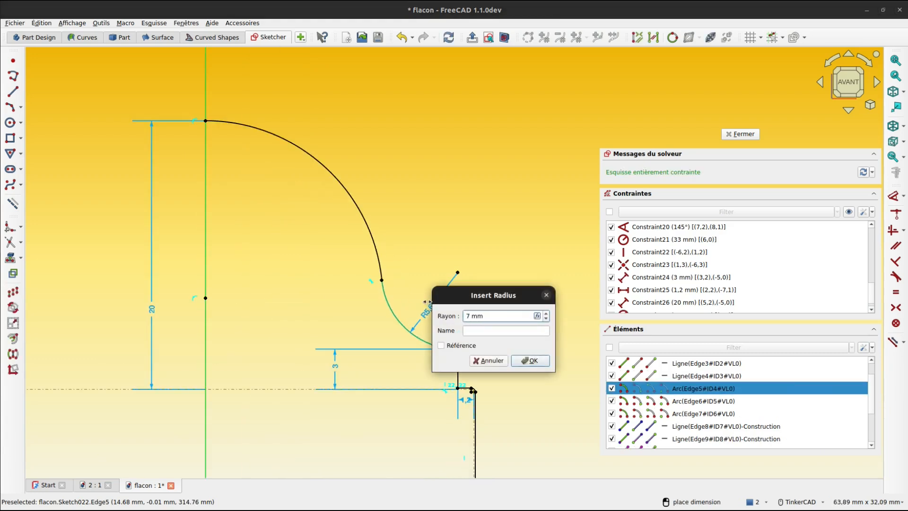
key(Return)
scroll(487, 283, down, 4)
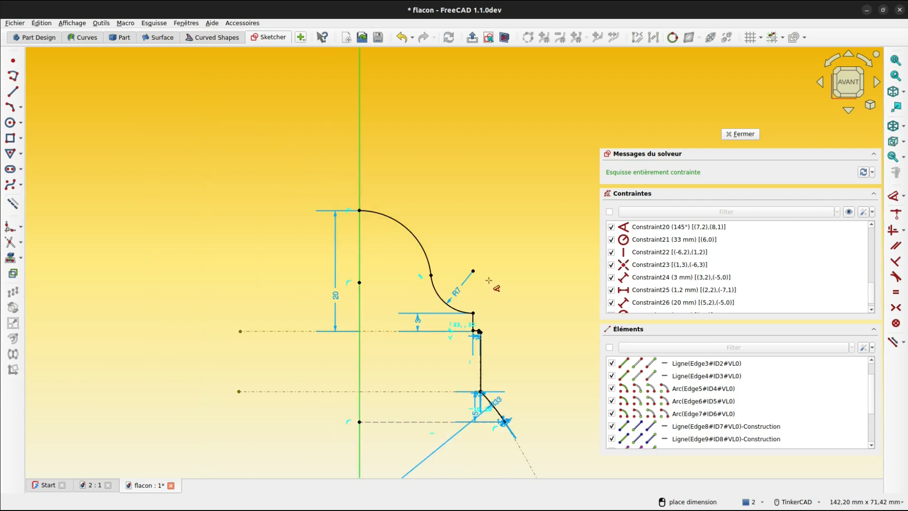
middle_drag(495, 329, 484, 279)
scroll(505, 301, up, 1)
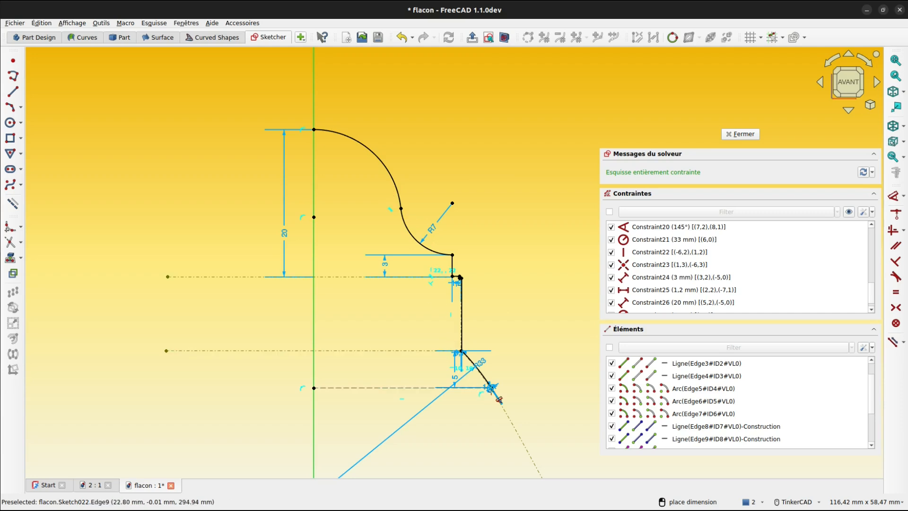
right_click(498, 323)
scroll(453, 318, up, 1)
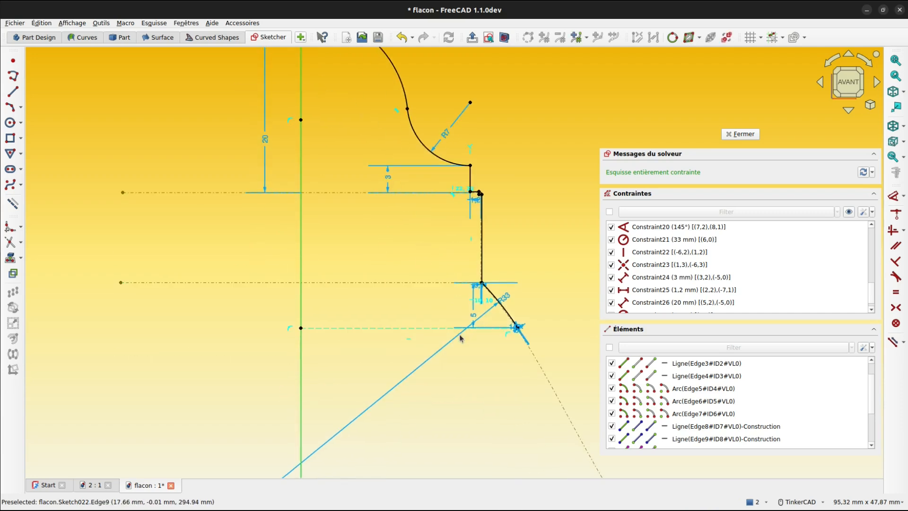
mouse_move(368, 227)
middle_down()
mouse_move(385, 284)
mouse_move(375, 325)
middle_up()
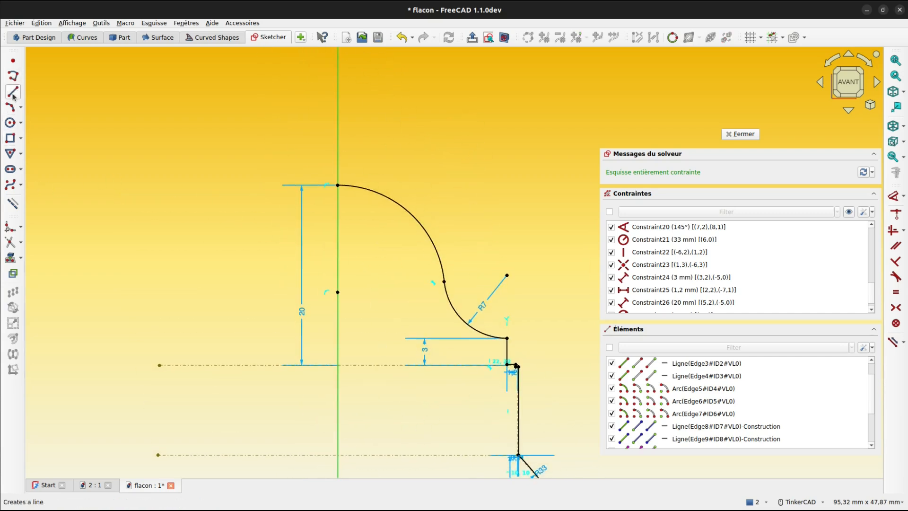
Step: Start a polyline at the dome's apex with a segment about 0.1 mm long going up the vertical axis
click(20, 178)
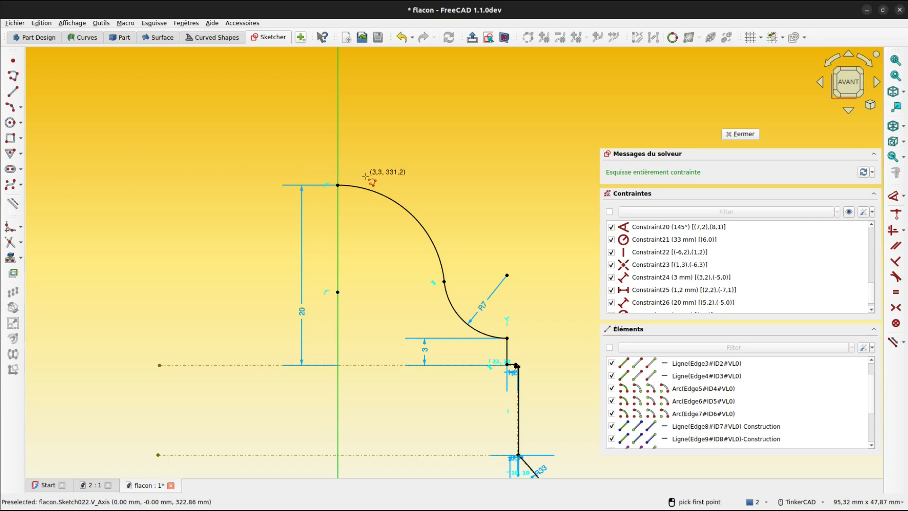
scroll(364, 177, up, 5)
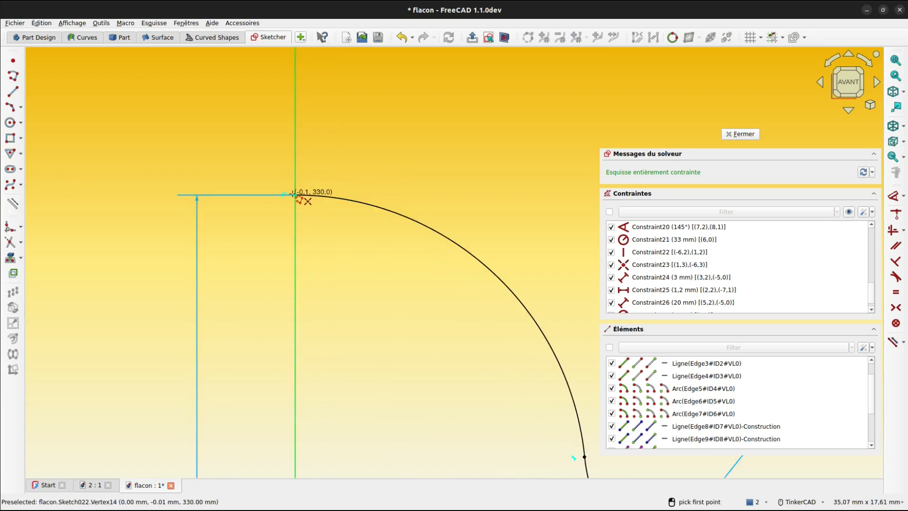
click(295, 195)
scroll(297, 189, up, 3)
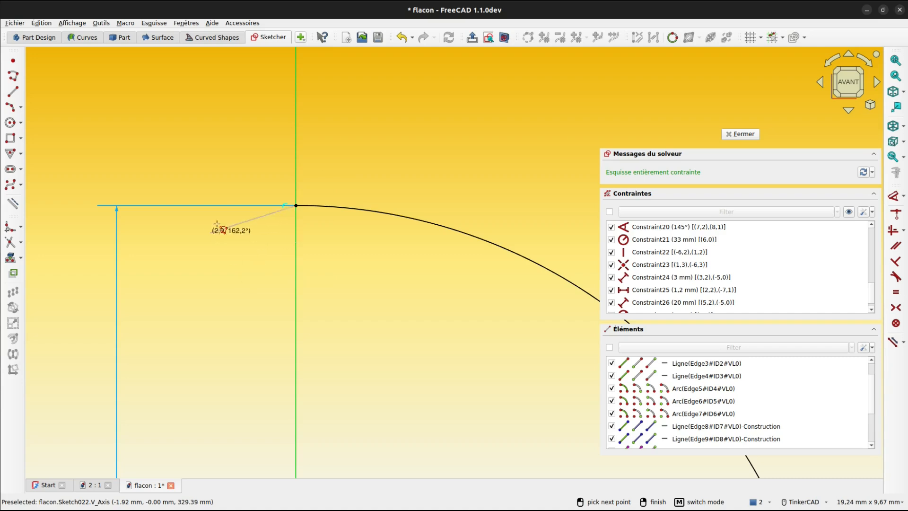
scroll(283, 163, up, 3)
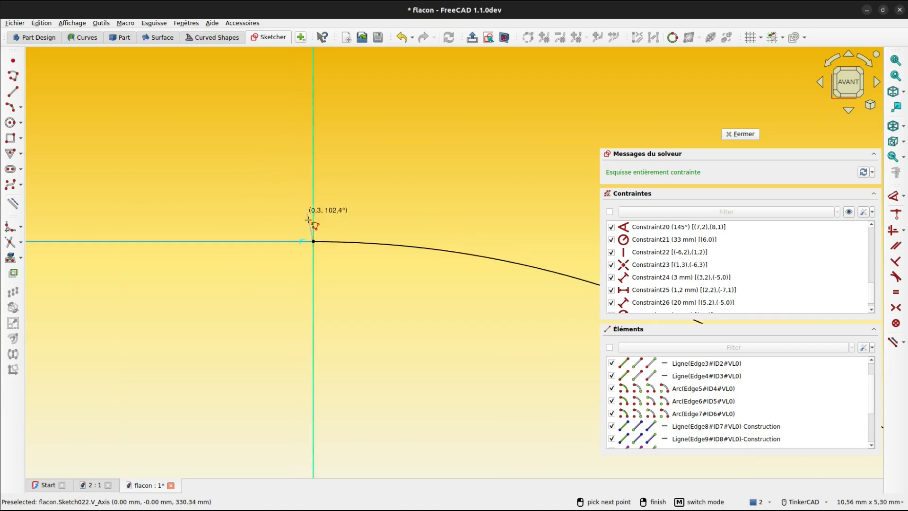
scroll(310, 212, up, 2)
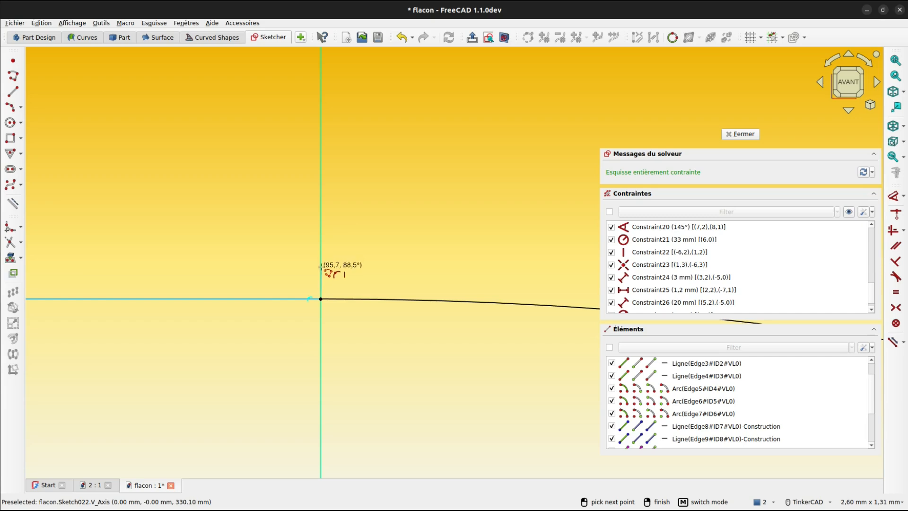
click(320, 266)
Step: Continue the polyline with an arc of about 12.4 mm radius just outside the dome, perpendicular to the axis segment and ending beside the dome's lower end
scroll(396, 255, down, 5)
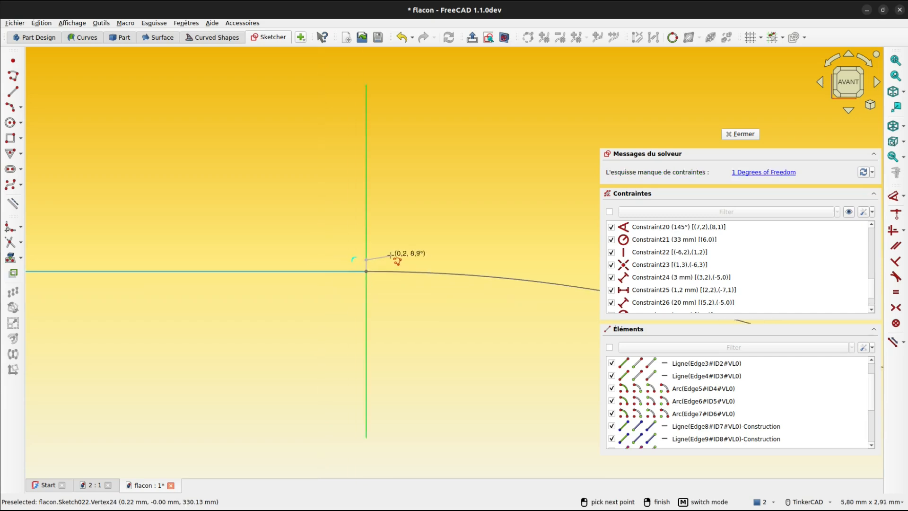
middle_drag(492, 268, 128, 133)
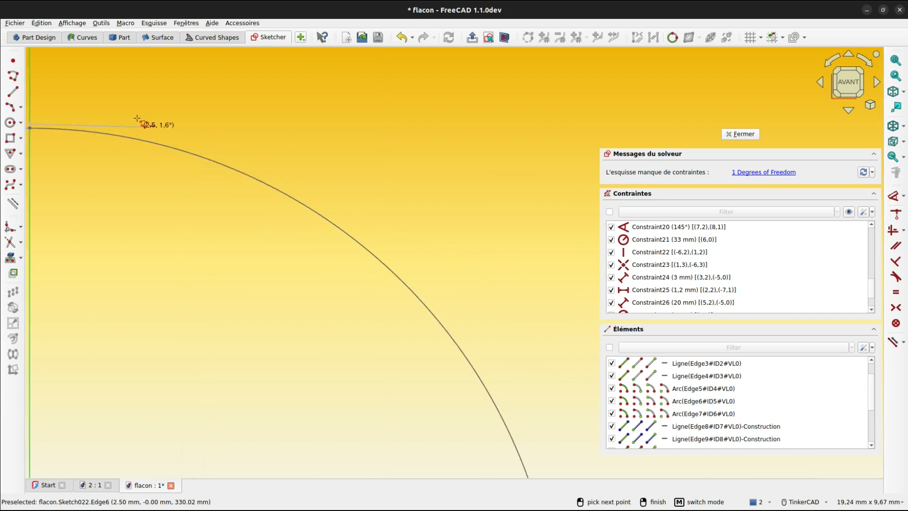
scroll(369, 166, down, 2)
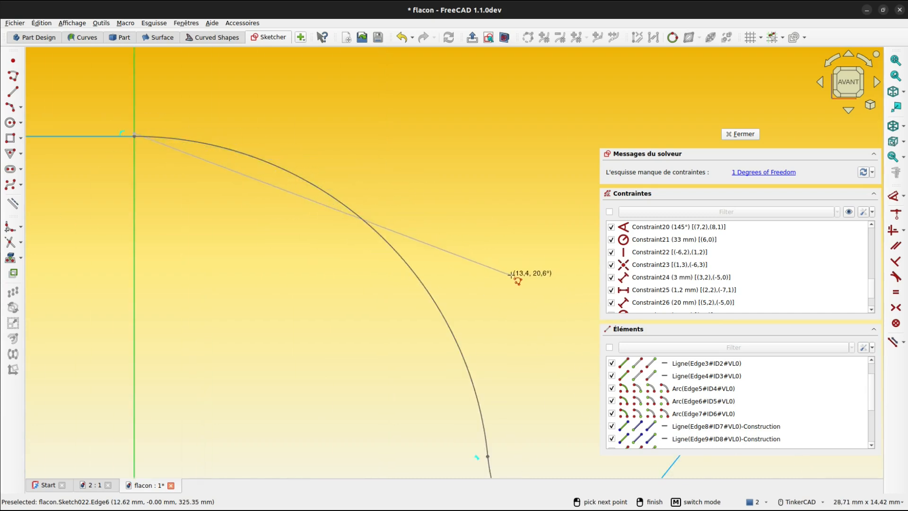
key(m)
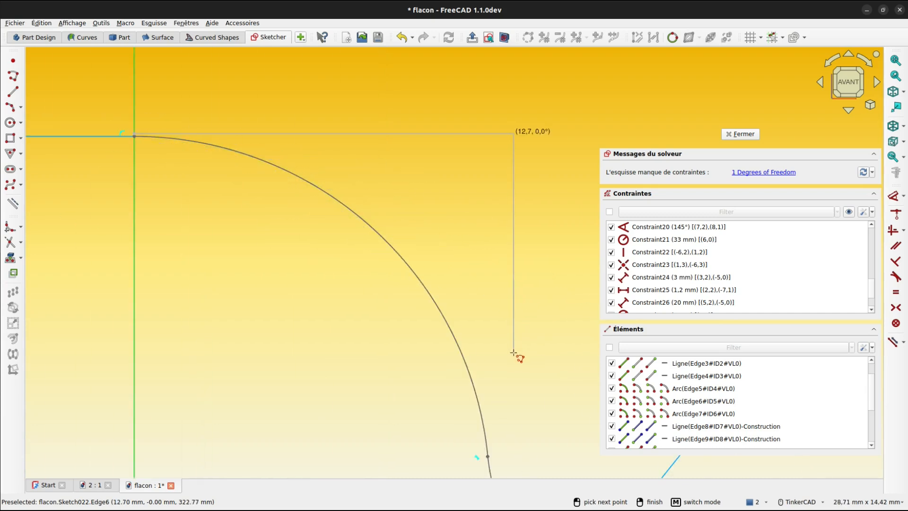
key(m)
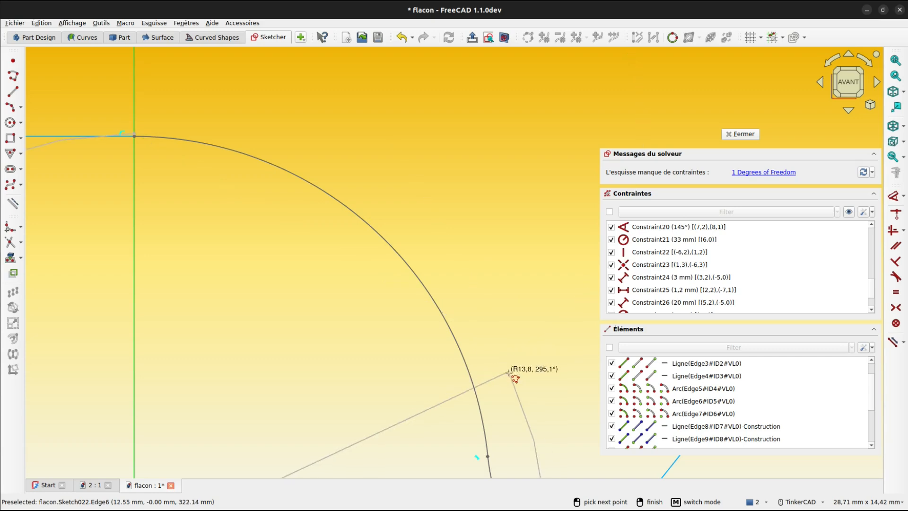
scroll(510, 392, down, 4)
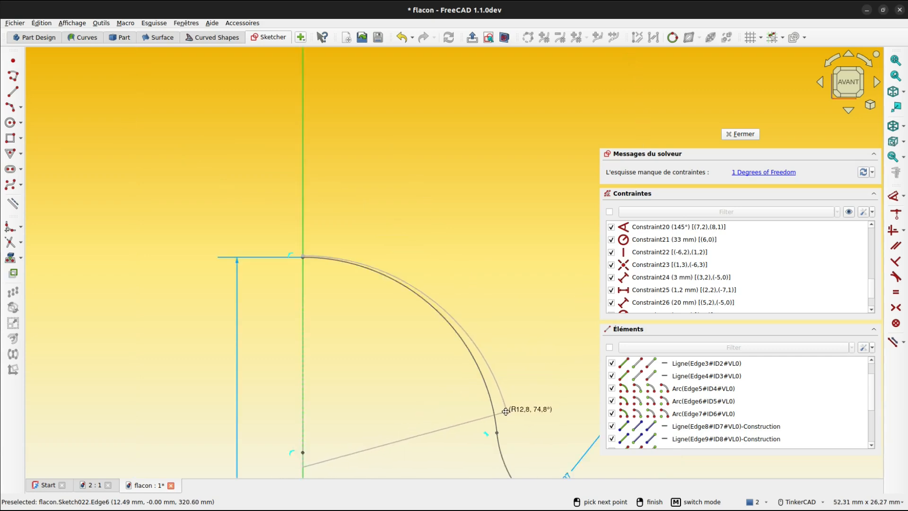
scroll(517, 251, up, 4)
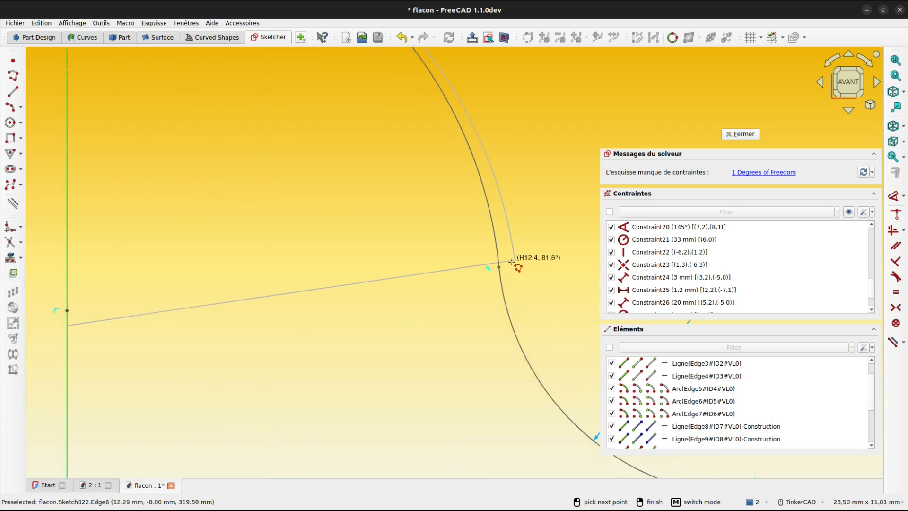
scroll(520, 279, down, 4)
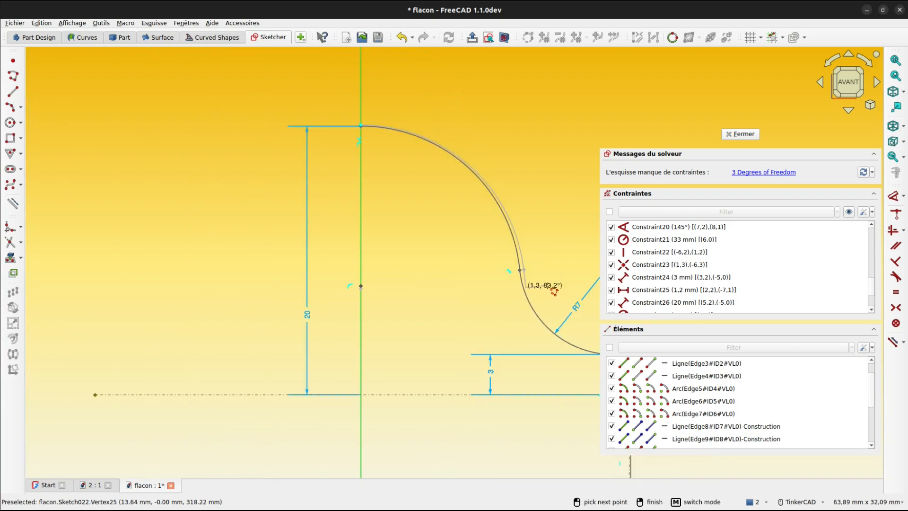
Step: Continue the polyline with a tangent arc of about 6.8 mm radius along the 7 mm concave arc, ending just outside the short vertical line's upper end
scroll(253, 236, up, 2)
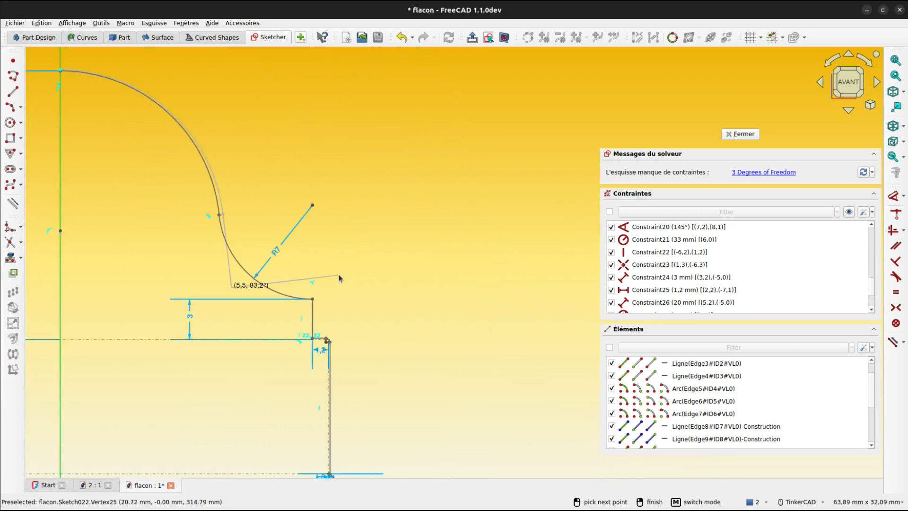
key(m)
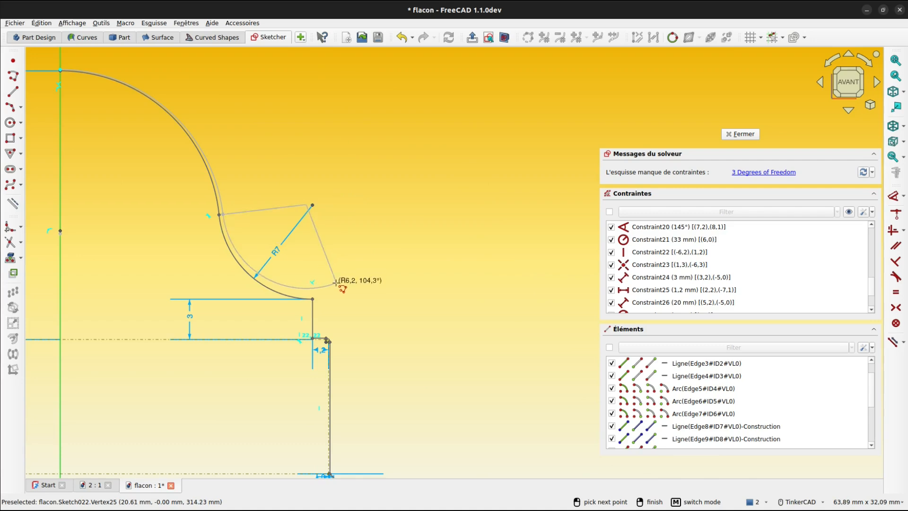
scroll(314, 293, up, 3)
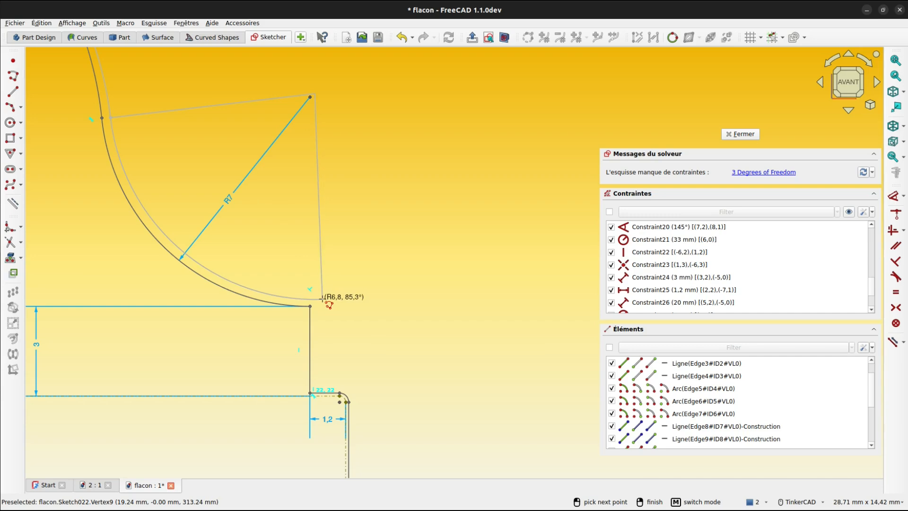
click(323, 299)
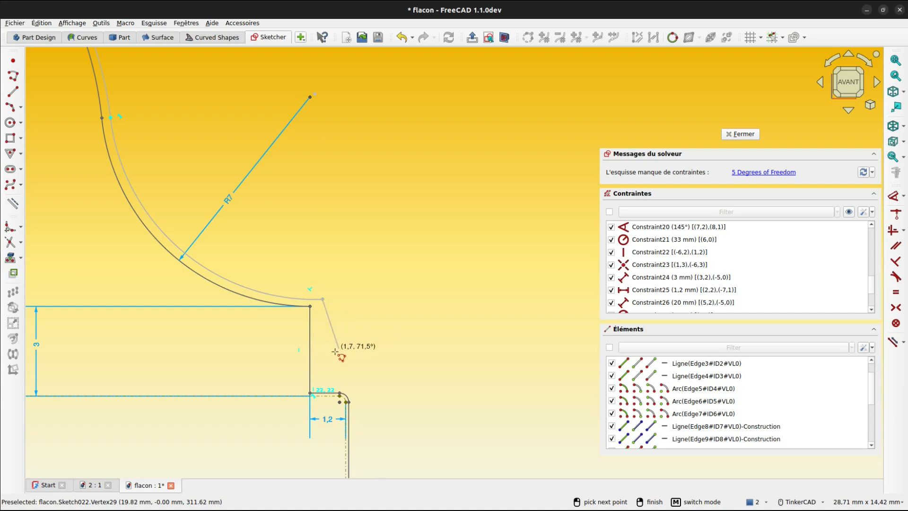
Step: Add a vertical line down beside the short vertical line and a horizontal line about 0.6 mm long above the neck's top
scroll(324, 372, up, 3)
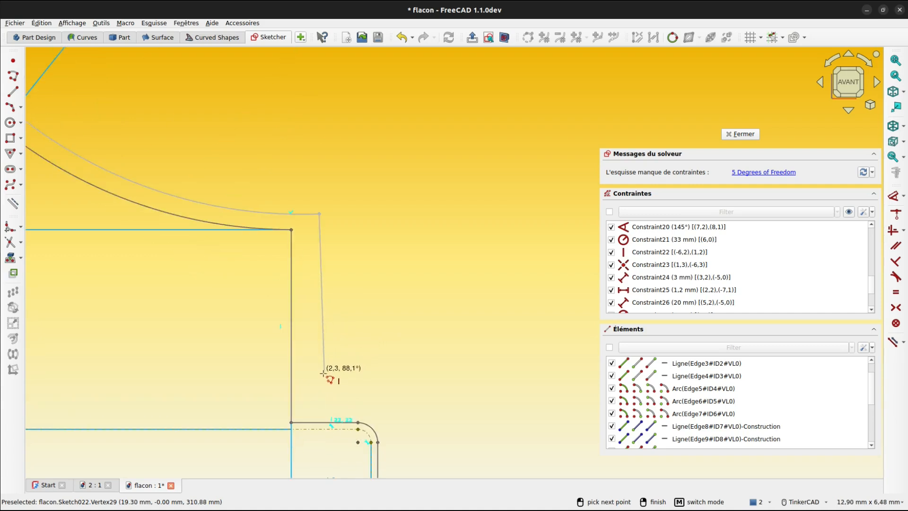
click(317, 400)
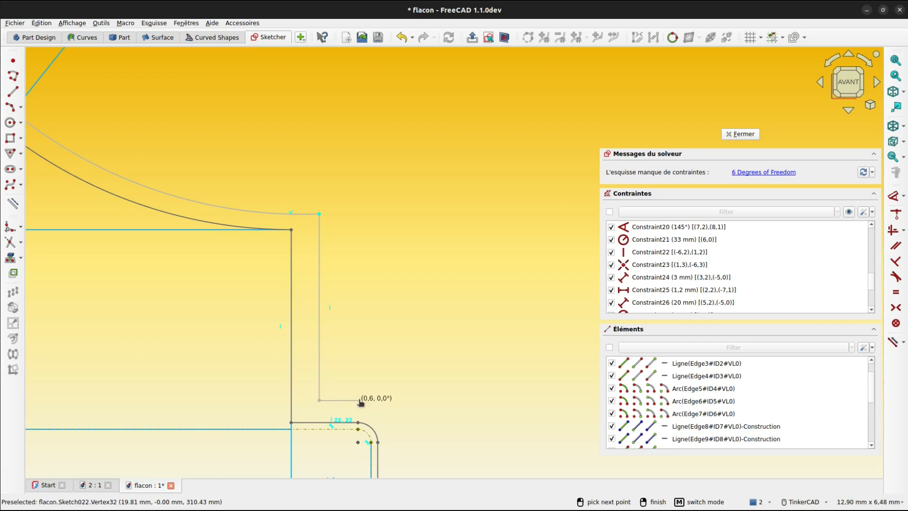
click(359, 400)
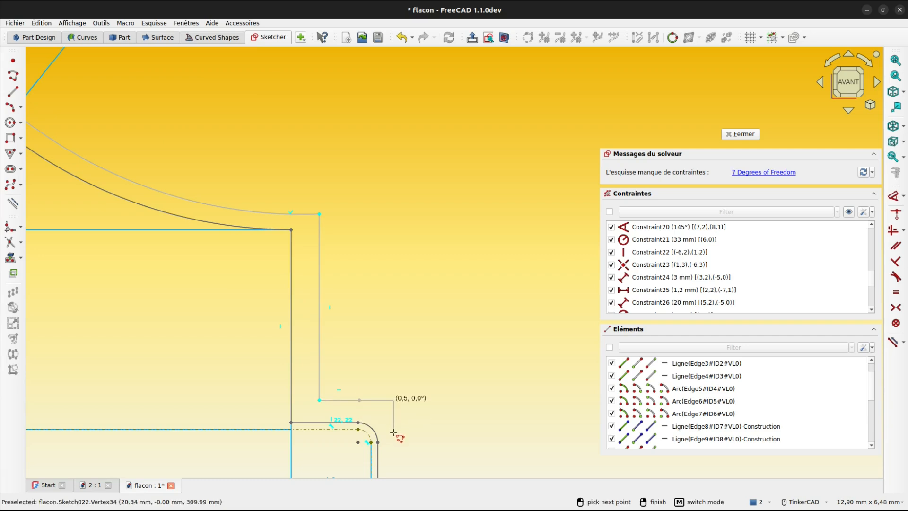
Step: Add a tangent corner arc of about 0.5 mm radius and a vertical line down outside the neck to the level of its base
key(m)
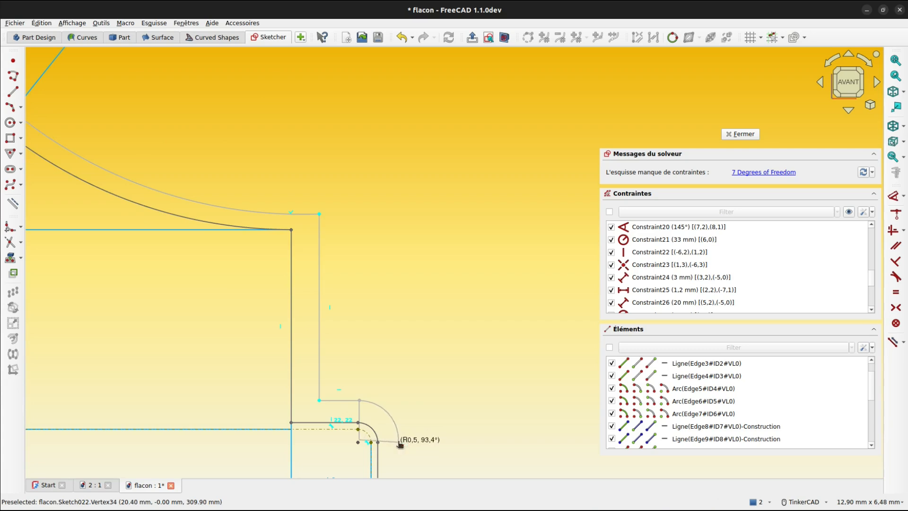
click(399, 442)
scroll(471, 435, down, 3)
middle_drag(484, 186, 470, 189)
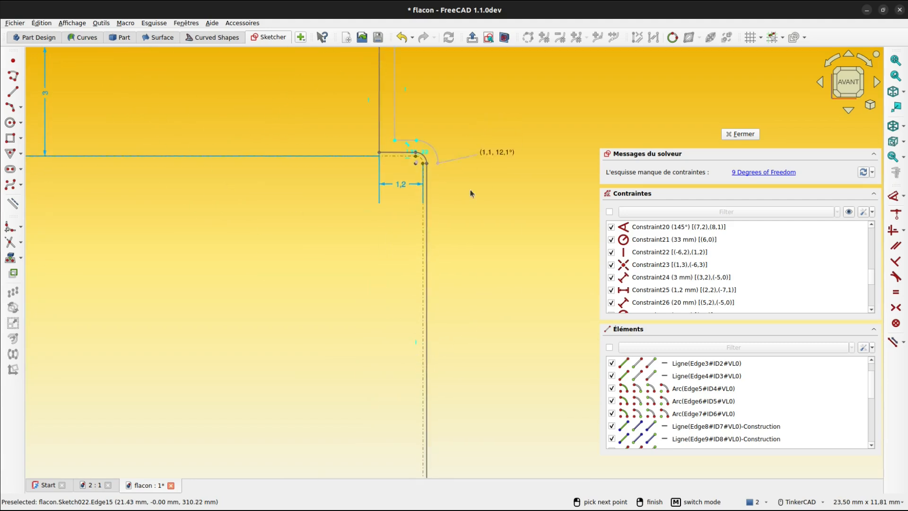
scroll(470, 189, down, 5)
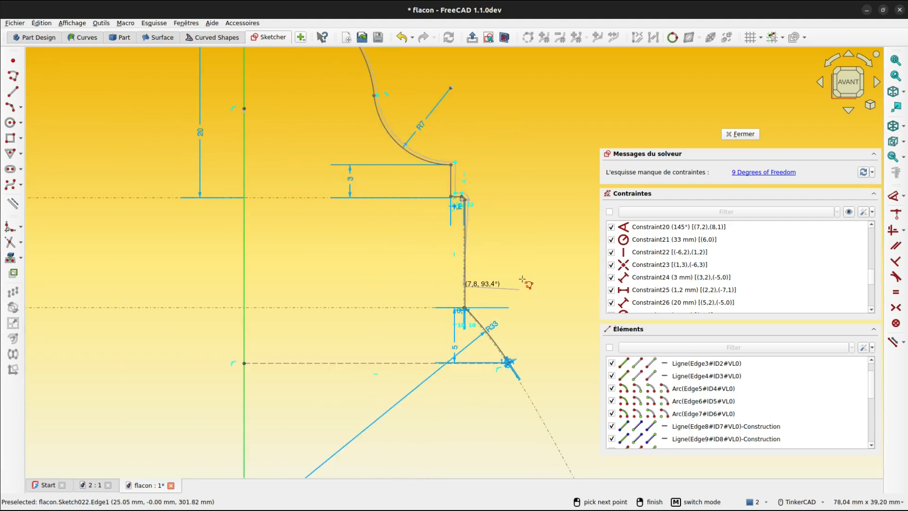
key(m)
scroll(492, 274, up, 2)
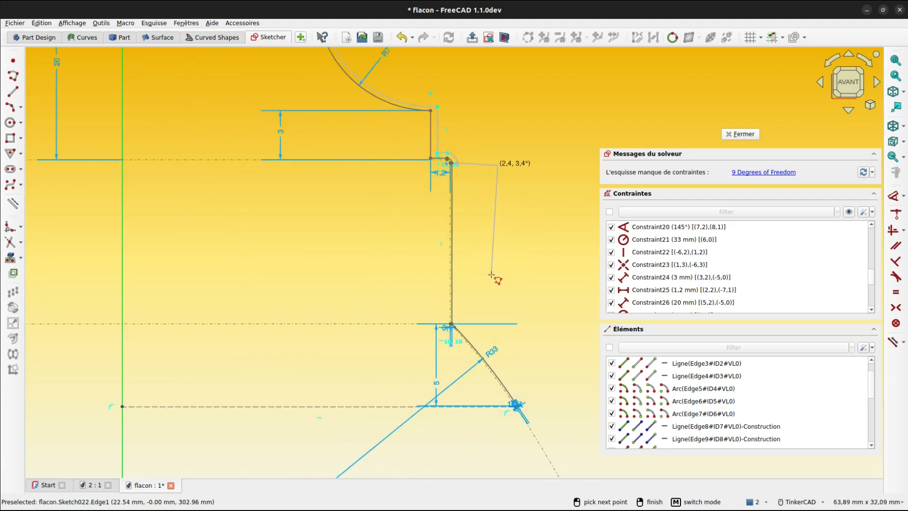
key(m)
scroll(478, 331, up, 8)
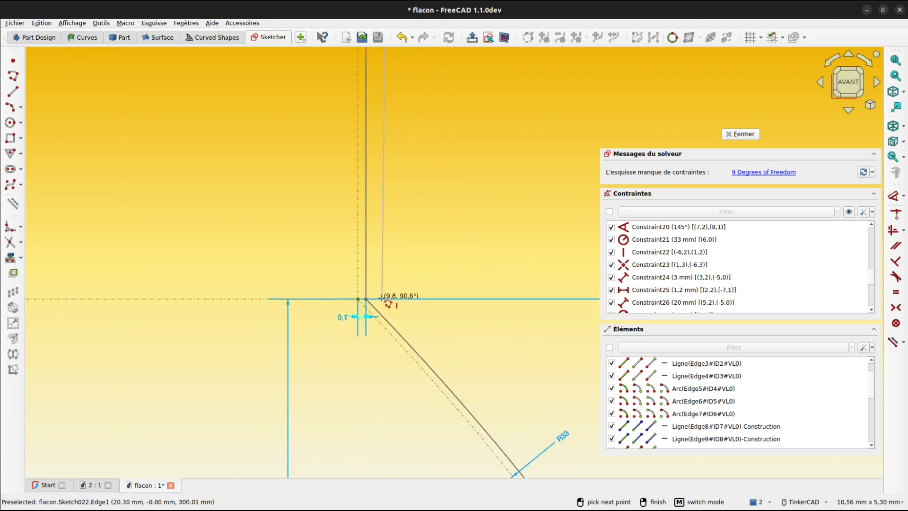
click(392, 299)
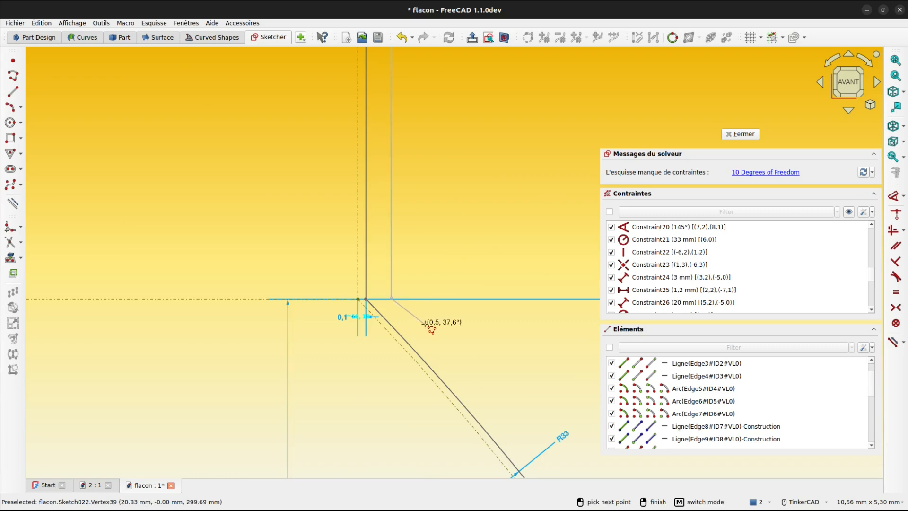
Step: Add an arc of about 3.9 mm radius outside the shoulder and close the outline with a short line to the inner profile's lower end
scroll(427, 323, down, 3)
key(m)
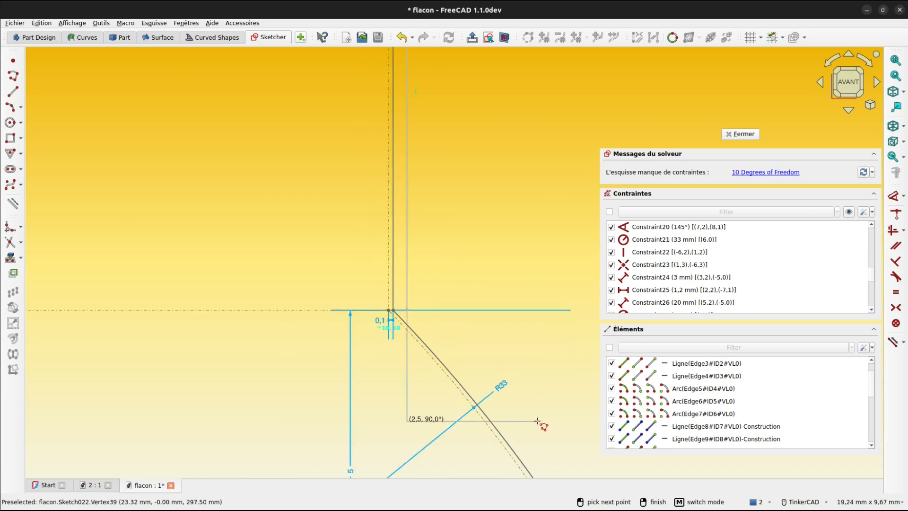
key(m)
middle_drag(544, 416, 402, 212)
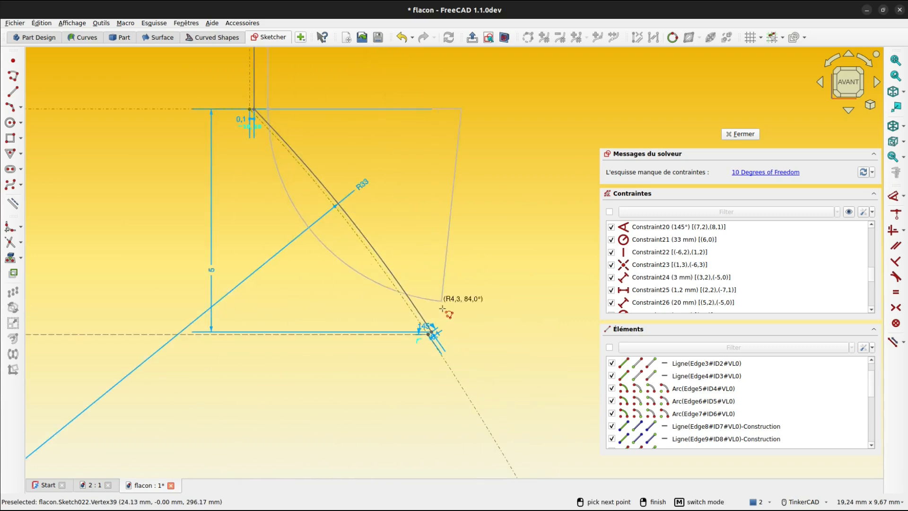
scroll(438, 317, up, 3)
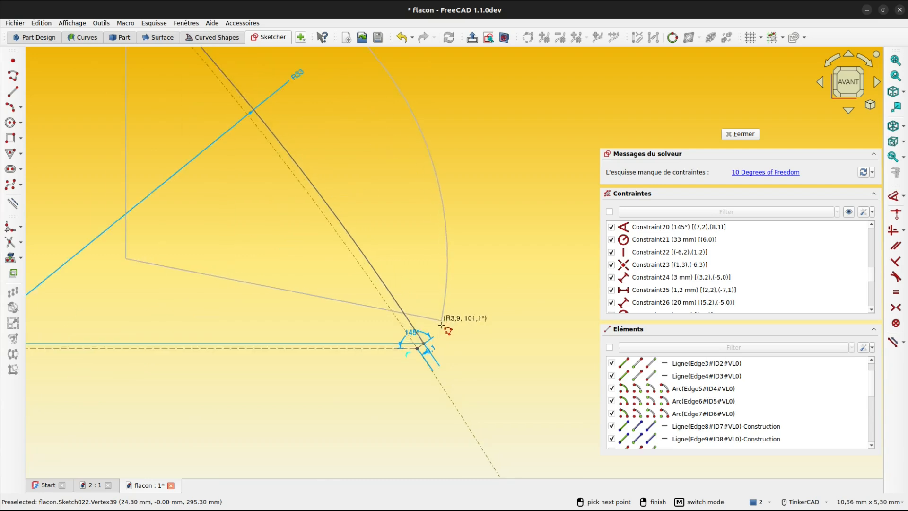
scroll(433, 334, up, 3)
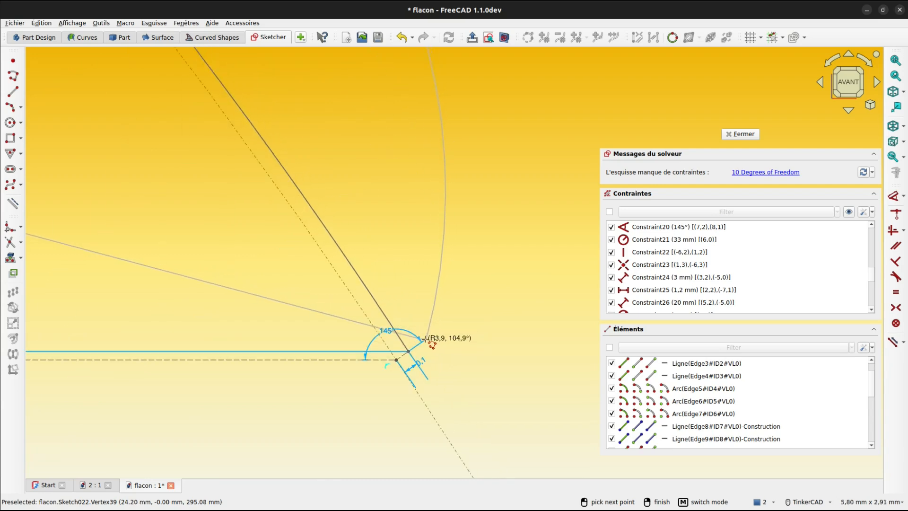
click(427, 339)
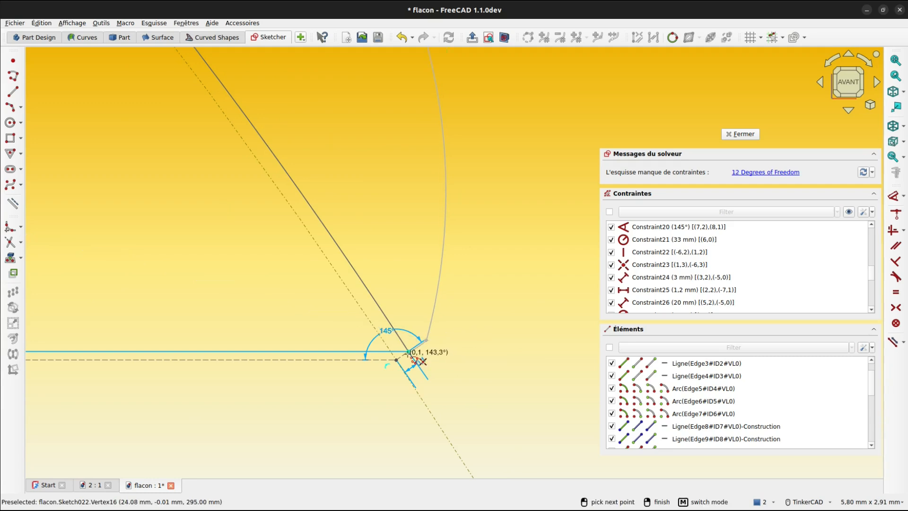
scroll(413, 360, up, 3)
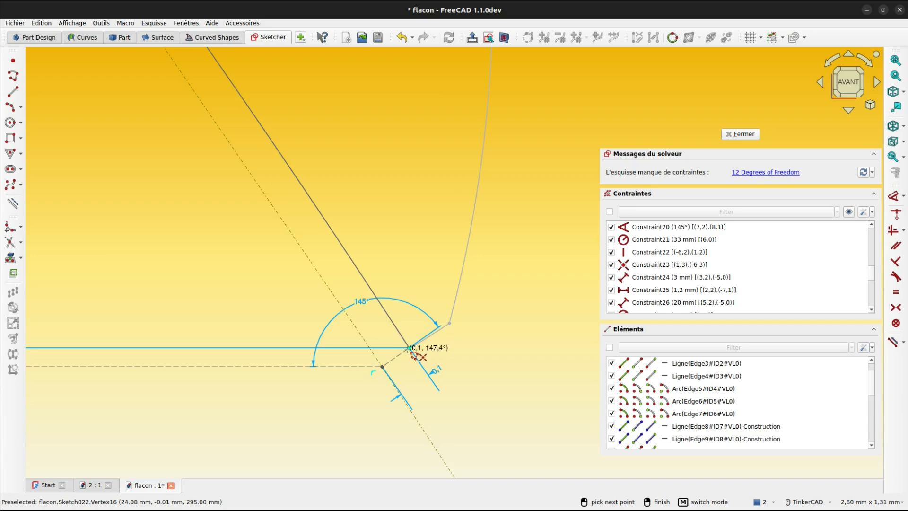
right_click(481, 352)
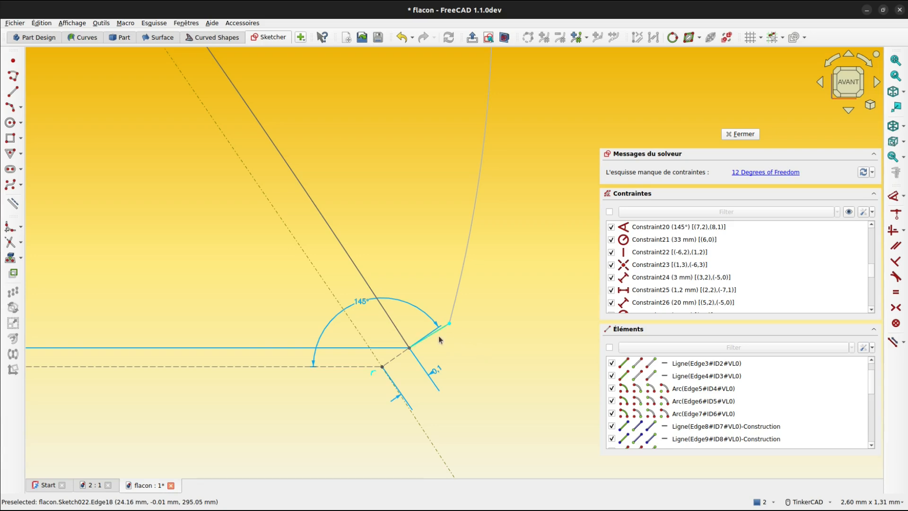
Step: Constrain the short closing line at the shoulder perpendicular to the 33 mm radius arc
key(k)
key(a)
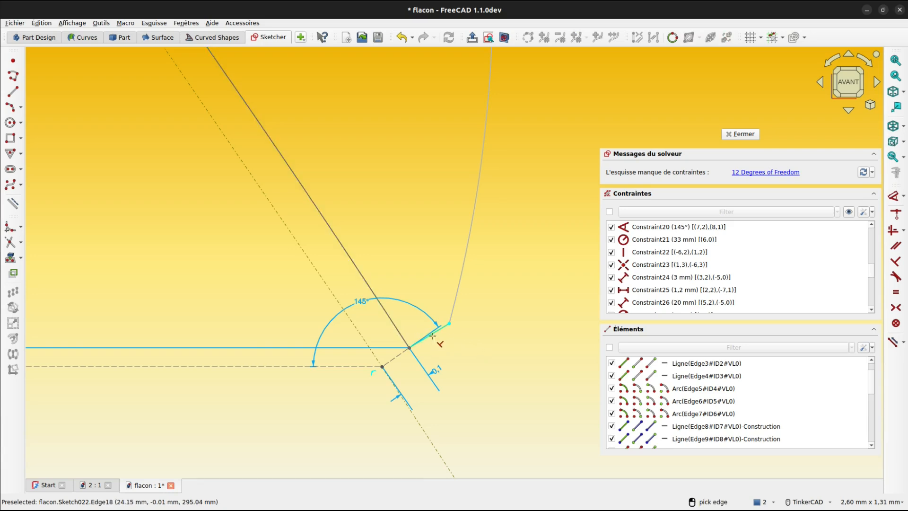
click(433, 337)
click(403, 333)
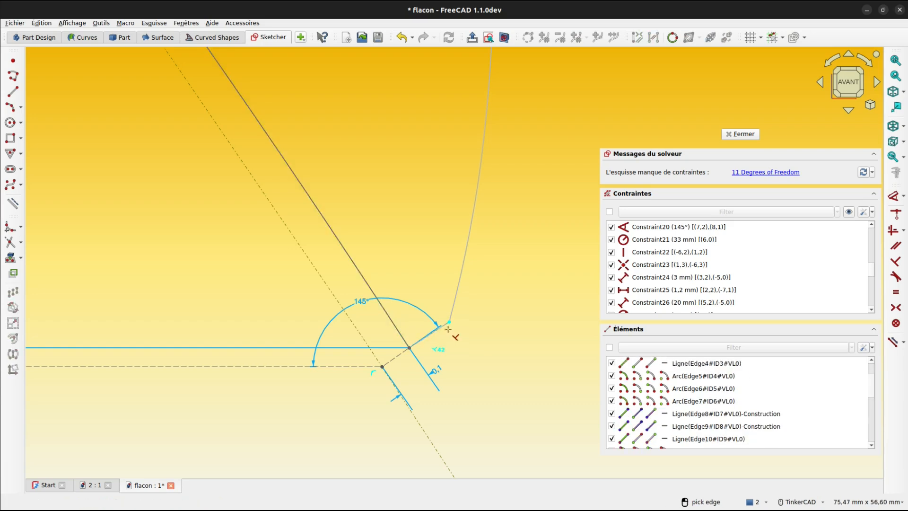
Step: Dimension the short closing line at the shoulder's lower end to 0.5 mm
scroll(455, 331, down, 3)
scroll(443, 336, up, 3)
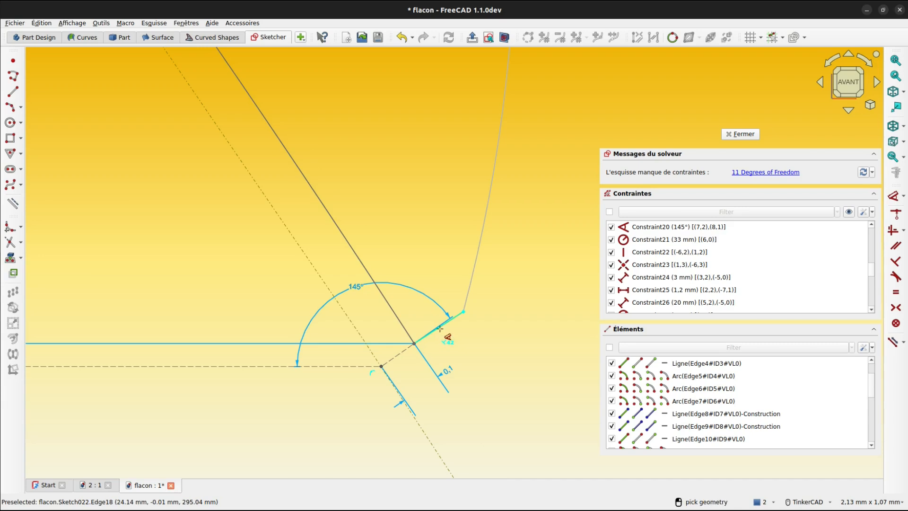
click(441, 334)
scroll(458, 343, up, 2)
scroll(458, 343, up, 2)
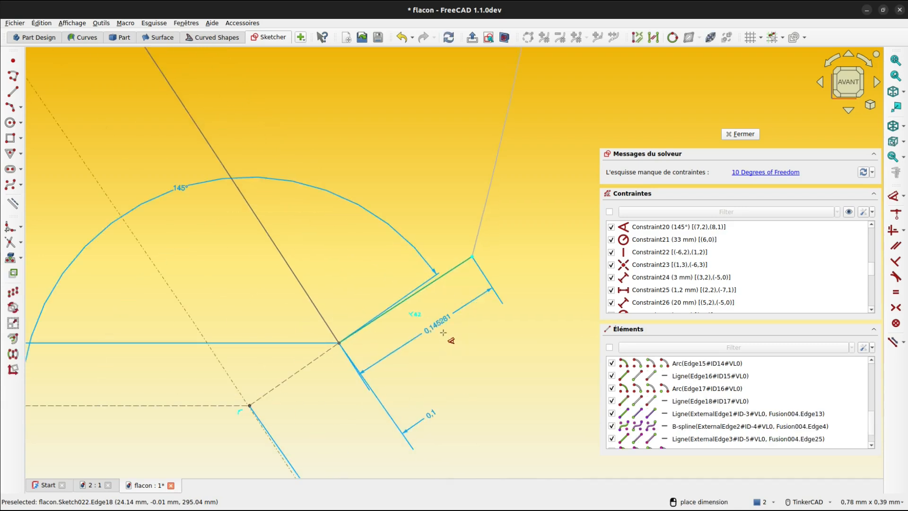
click(445, 338)
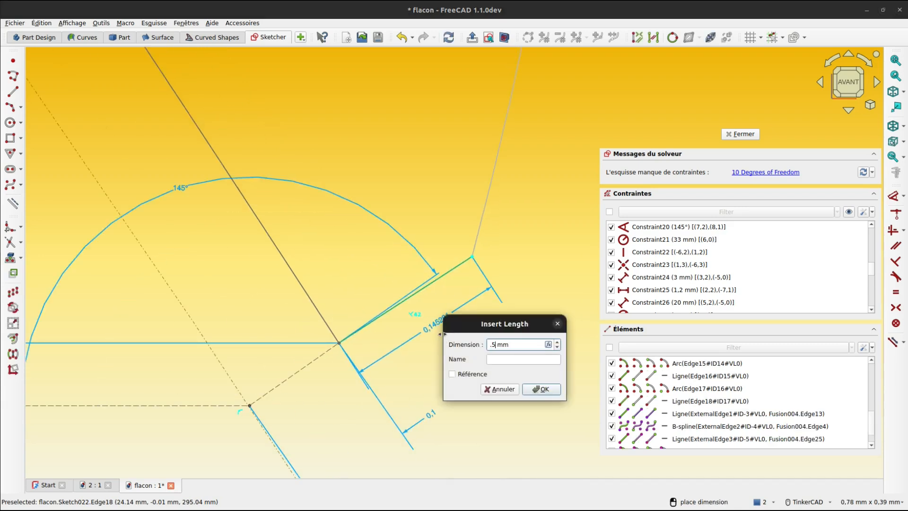
text(.5)
key(Return)
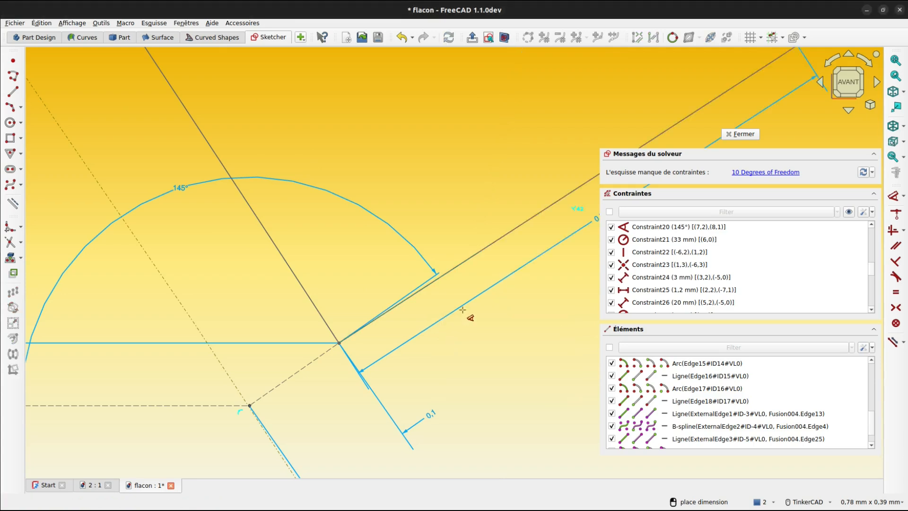
scroll(462, 308, down, 5)
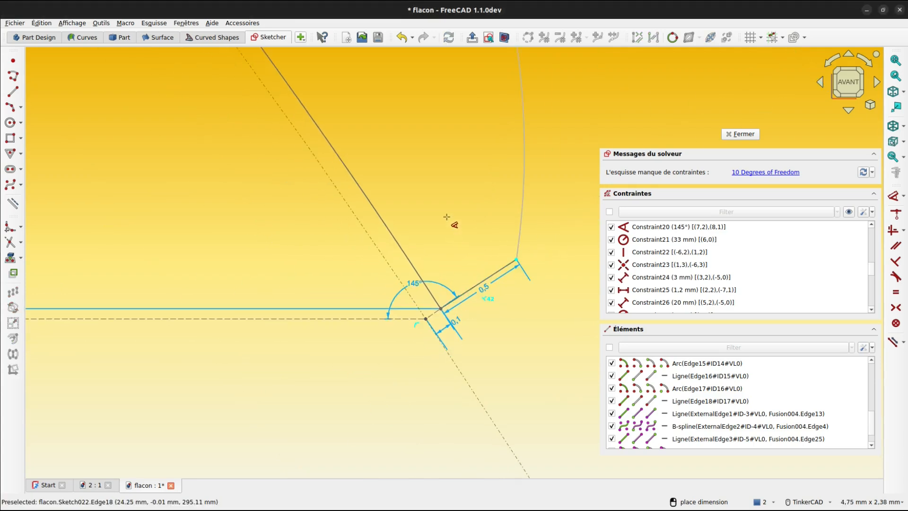
Step: Set the horizontal distance between the inner neck-base corner and the outer vertical line's lower end to 0.5 mm
middle_drag(447, 217, 484, 327)
scroll(447, 187, down, 6)
middle_drag(436, 169, 469, 351)
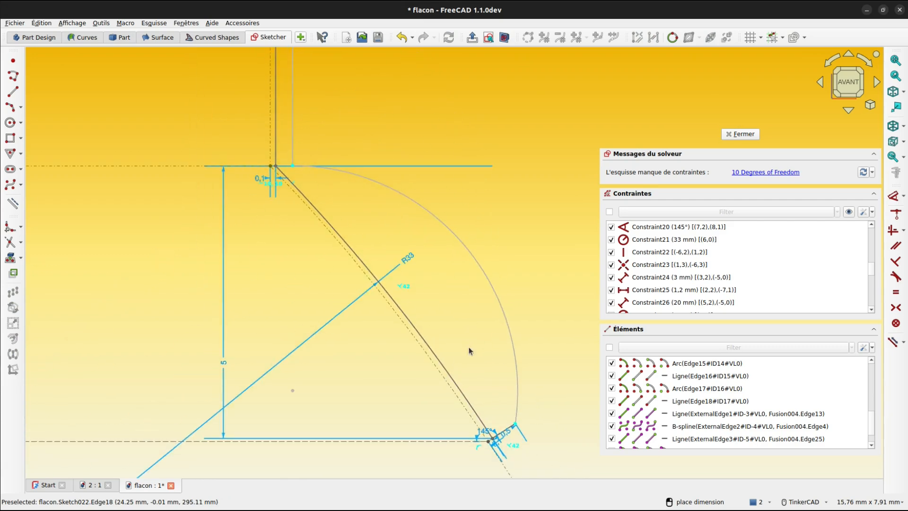
scroll(274, 164, up, 8)
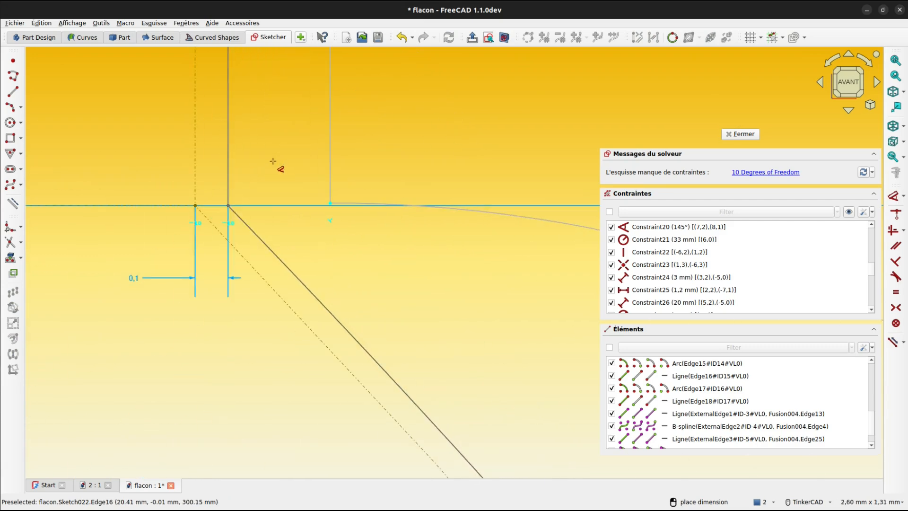
click(228, 205)
click(330, 204)
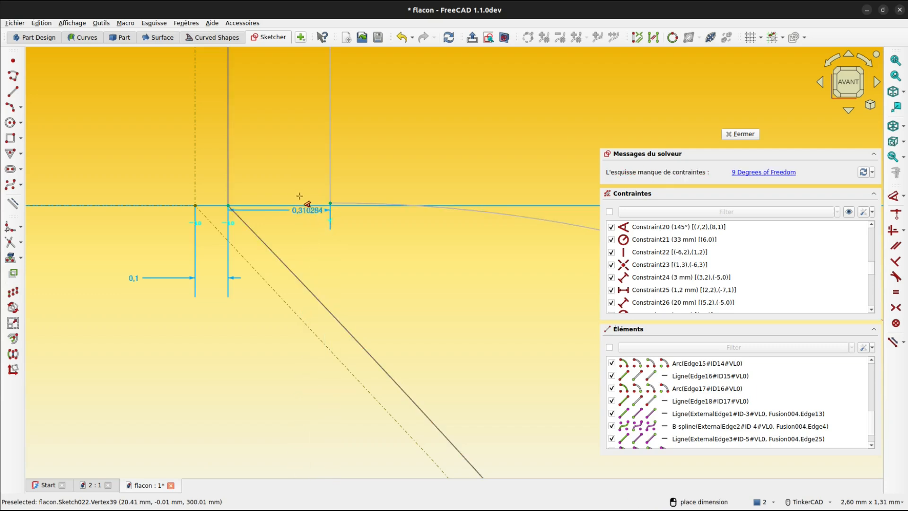
click(275, 178)
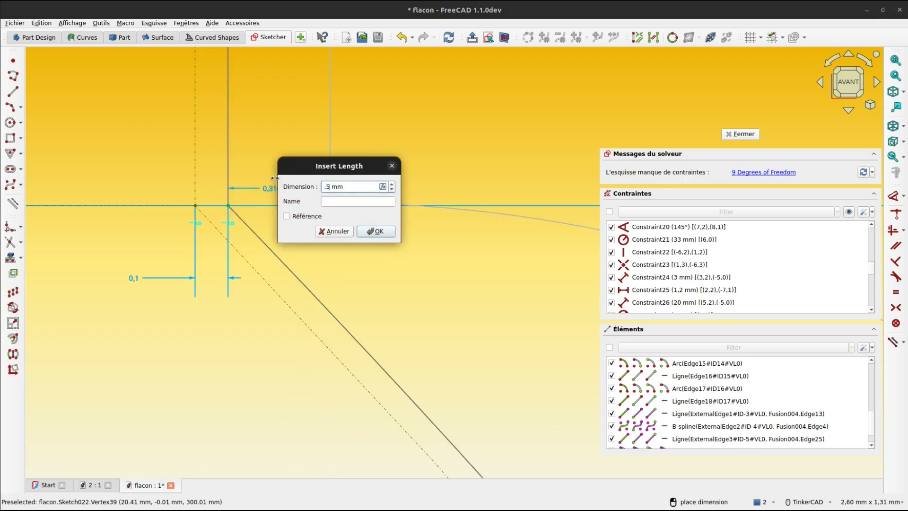
key(Return)
scroll(307, 179, down, 5)
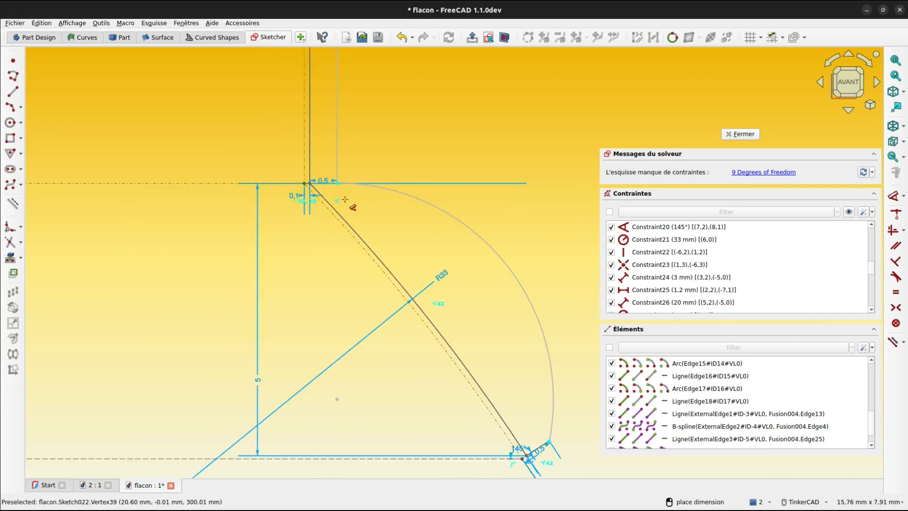
Step: Try to reshape the outer shoulder arc by moving its centre point
scroll(362, 265, down, 4)
mouse_move(304, 374)
middle_down()
mouse_move(361, 307)
mouse_move(354, 249)
middle_up()
key(Escape)
middle_drag(419, 184, 407, 207)
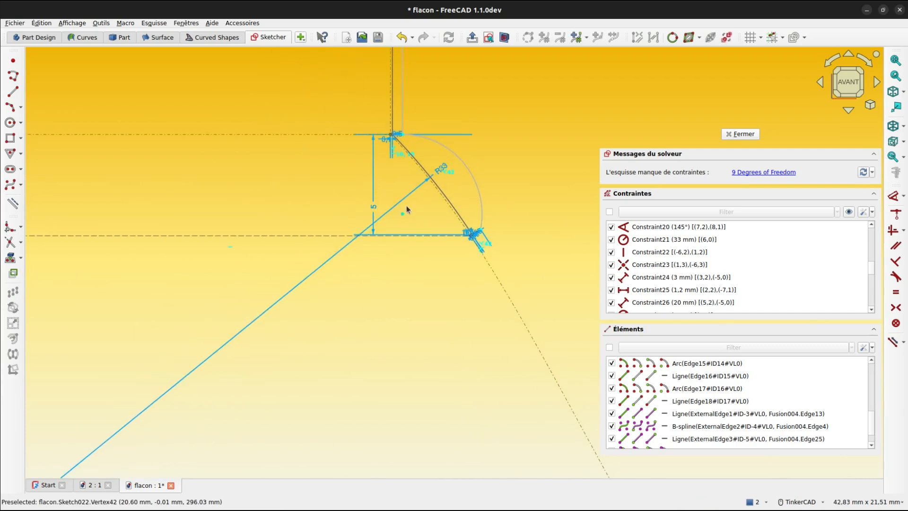
key(g)
key(x)
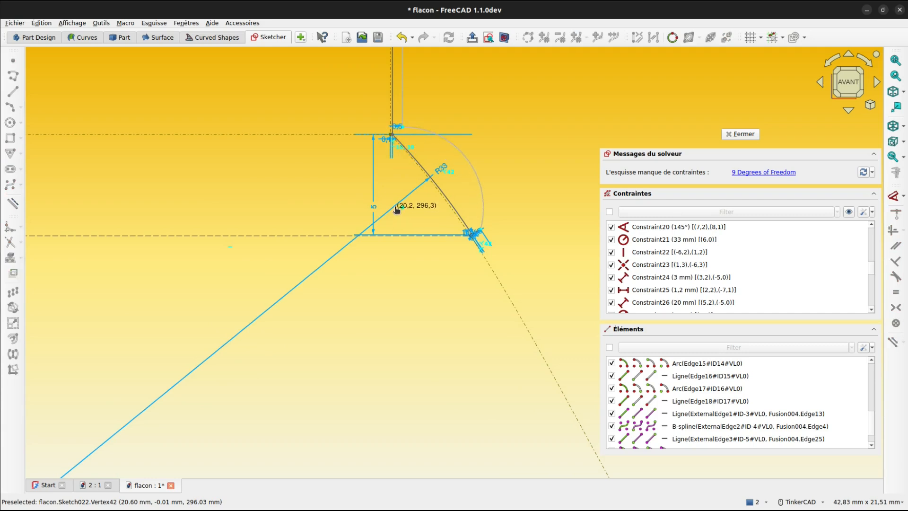
click(397, 214)
Step: Constrain the outer vertical line's lower end horizontally level with the inner profile's neck-base corner
scroll(384, 125, up, 5)
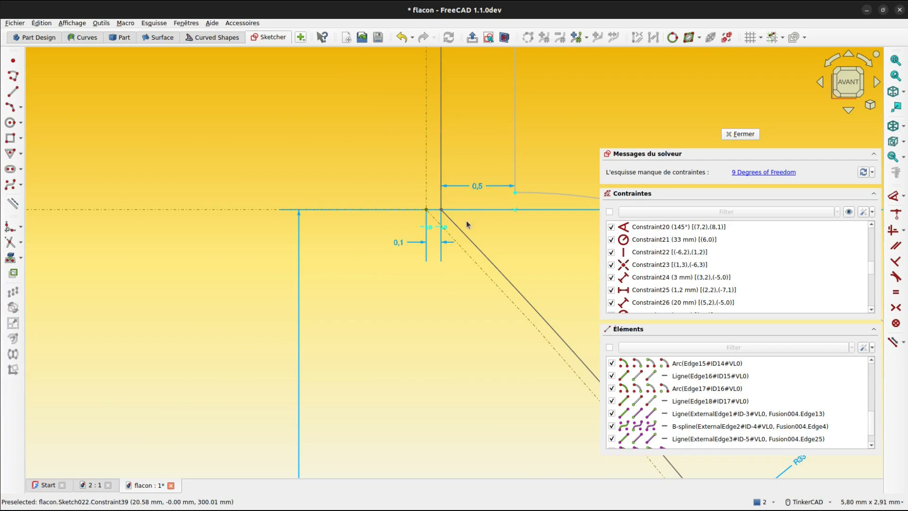
key(l)
click(441, 209)
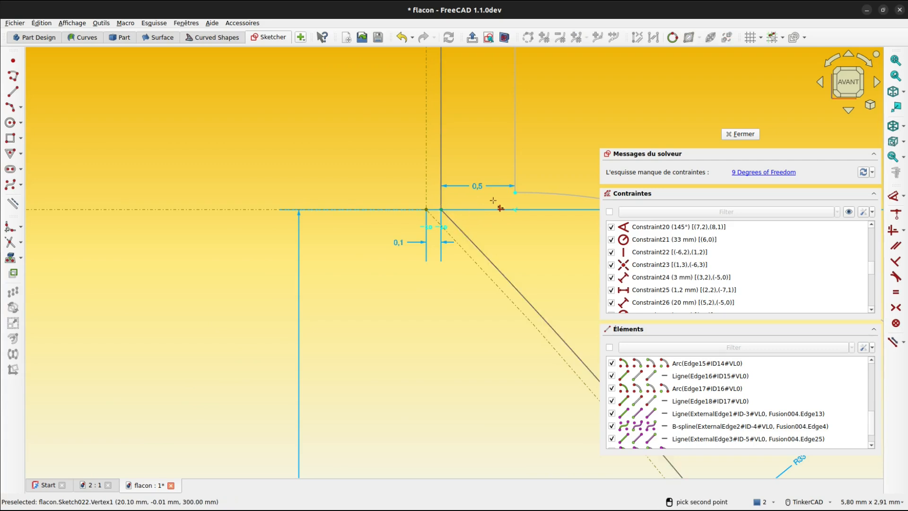
click(514, 193)
scroll(514, 194, down, 2)
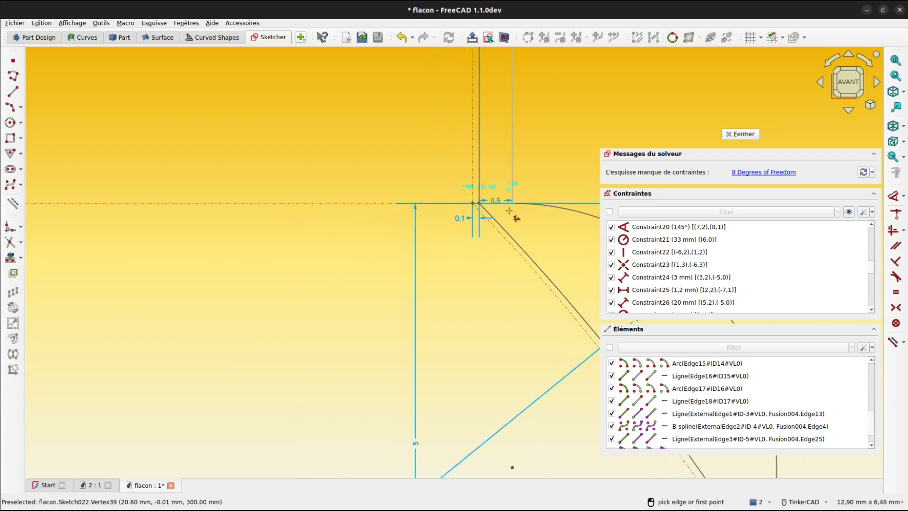
scroll(521, 223, down, 3)
key(Escape)
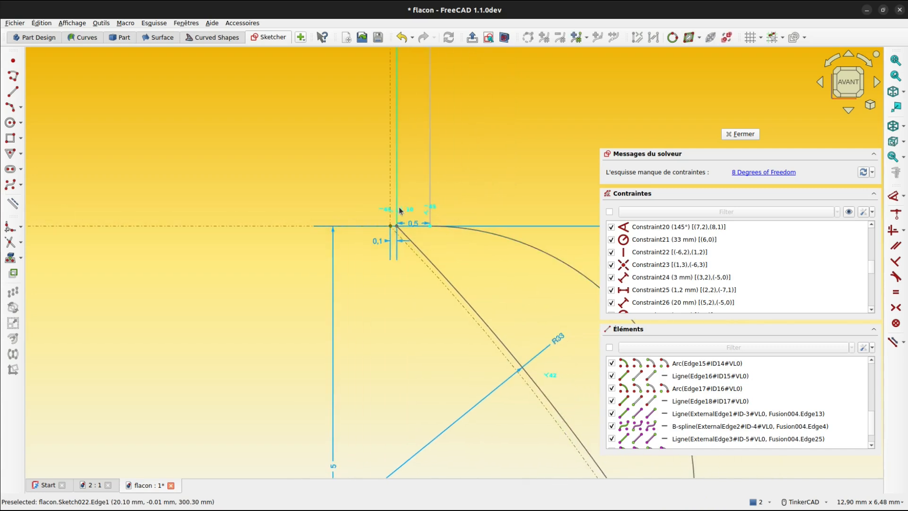
Step: Delete the perpendicular constraint joining the outer vertical line's lower end to the outer shoulder arc
scroll(400, 207, up, 5)
scroll(493, 256, up, 6)
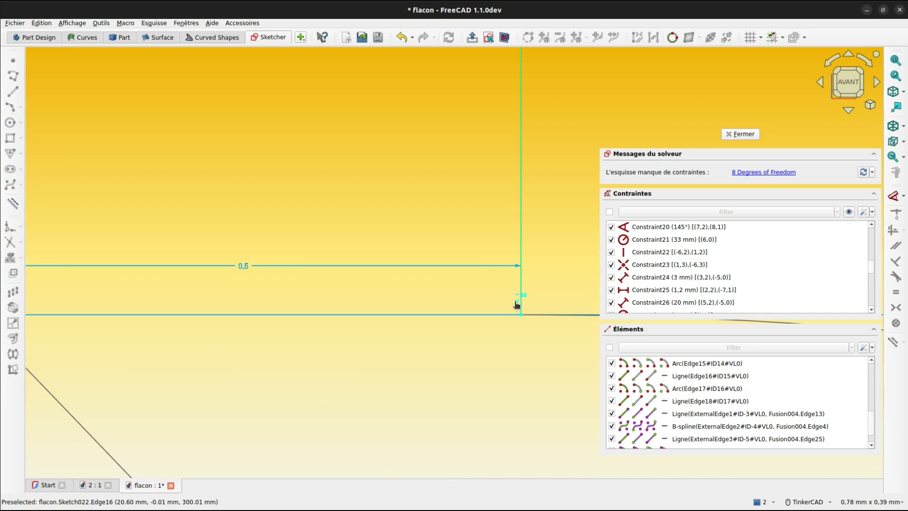
click(515, 304)
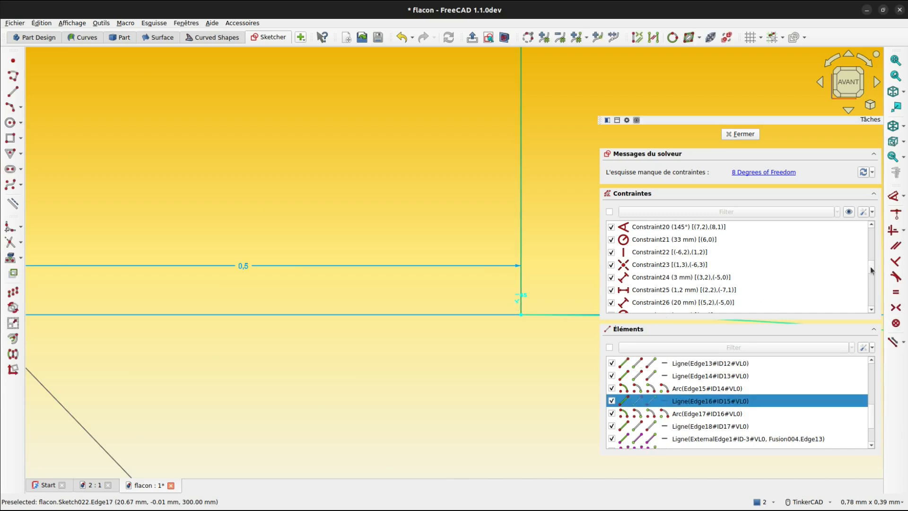
drag(870, 266, 810, 307)
scroll(665, 282, up, 1)
click(646, 277)
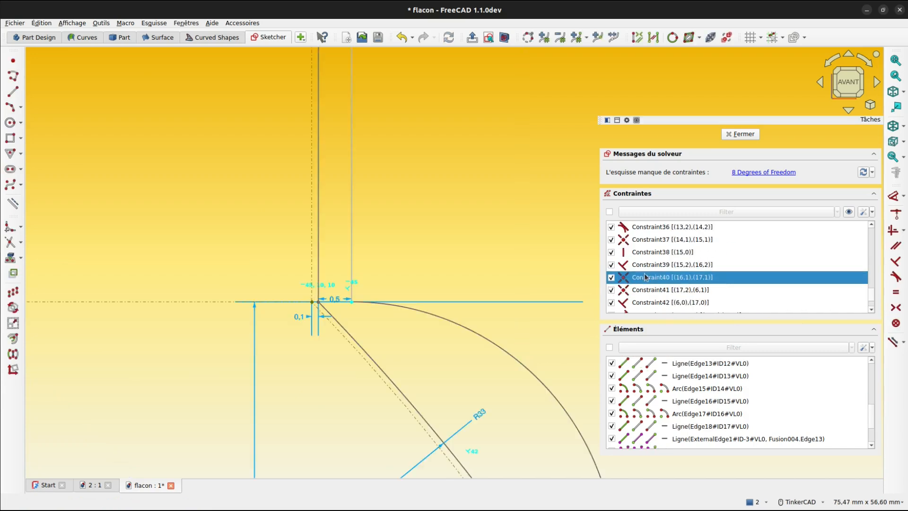
click(647, 266)
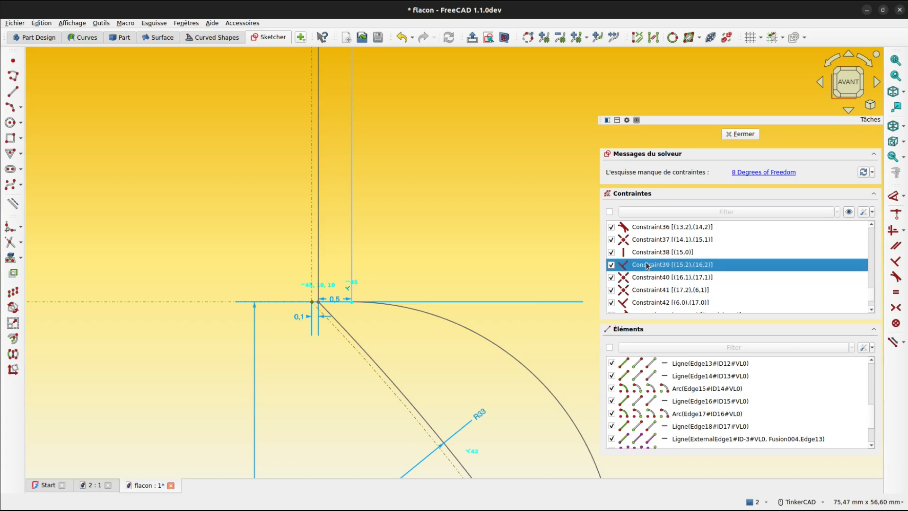
scroll(348, 287, up, 2)
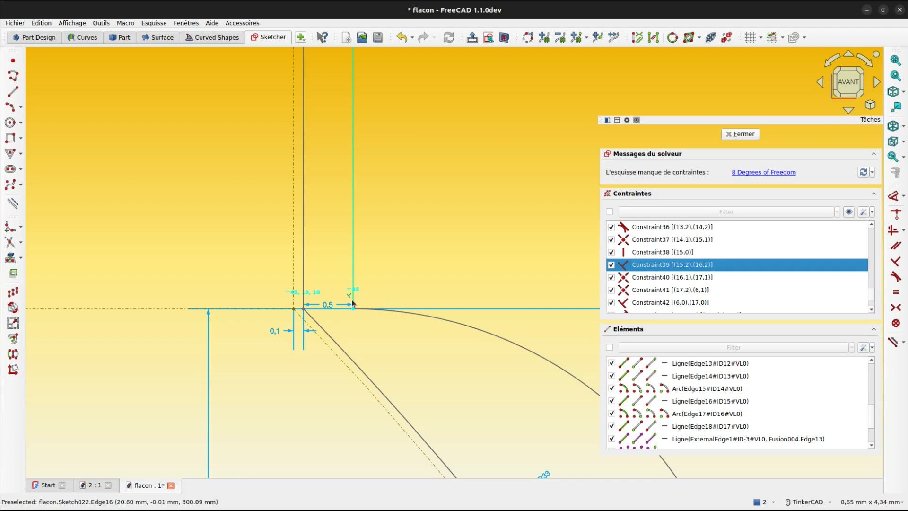
right_click(700, 264)
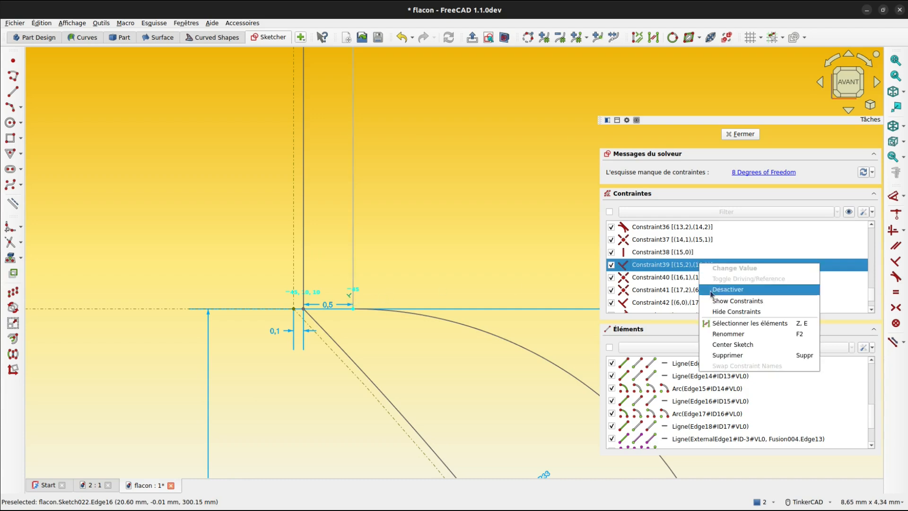
click(726, 312)
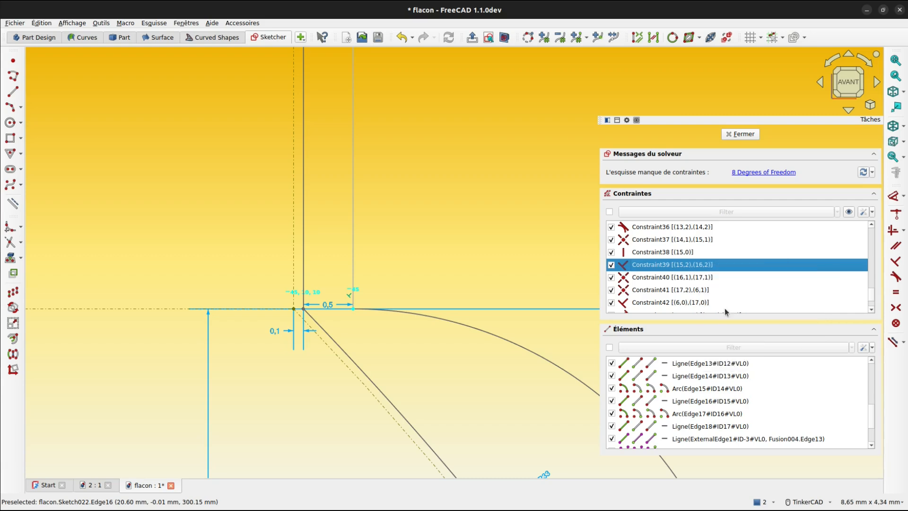
right_click(701, 267)
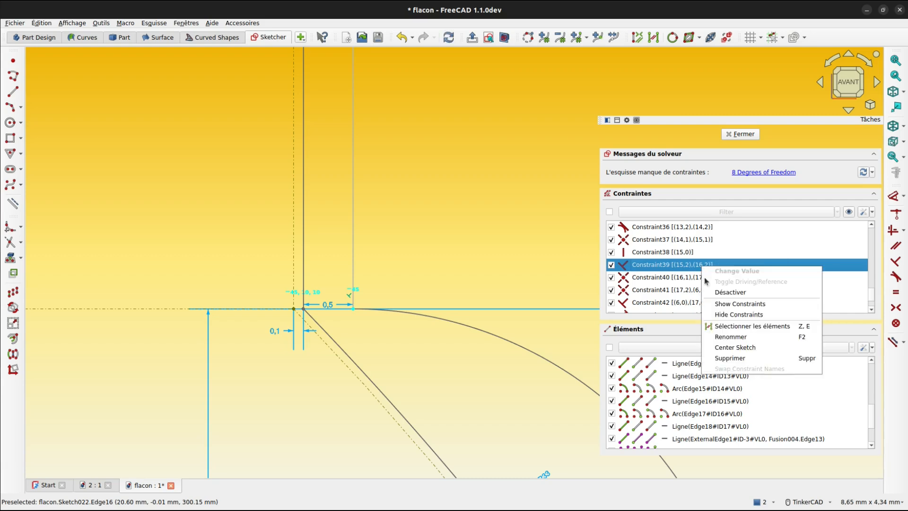
click(726, 358)
scroll(461, 274, down, 2)
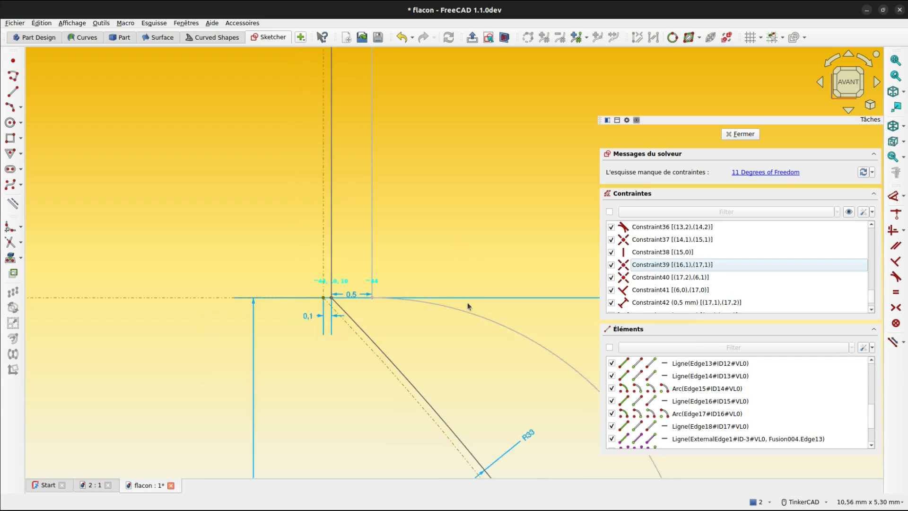
Step: Pull the outer shoulder arc's upper end away and make it coincident with the outer vertical line's lower end
click(464, 345)
scroll(383, 300, up, 1)
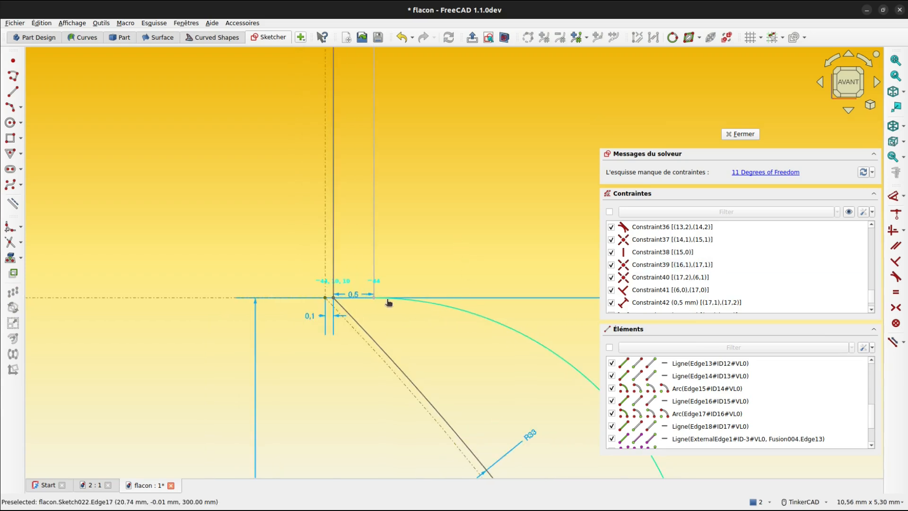
drag(383, 301, 384, 313)
scroll(384, 313, up, 1)
scroll(385, 313, up, 2)
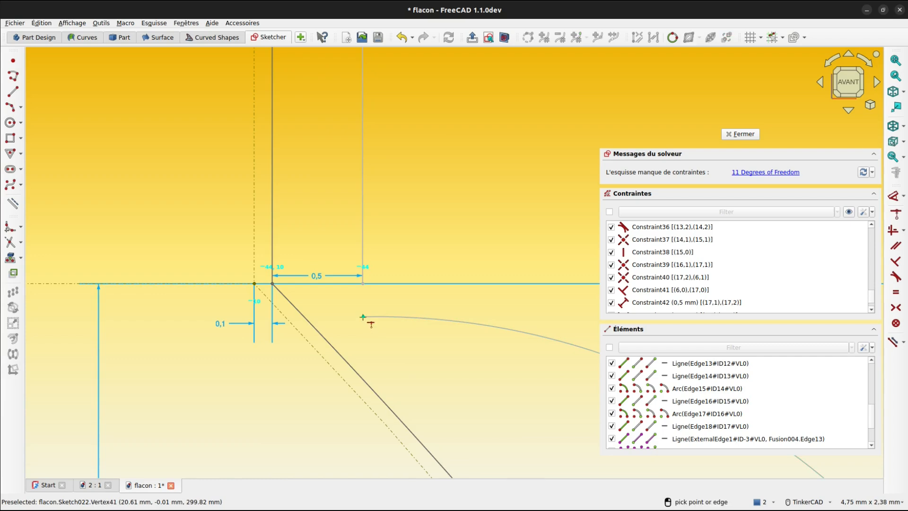
key(c)
click(362, 316)
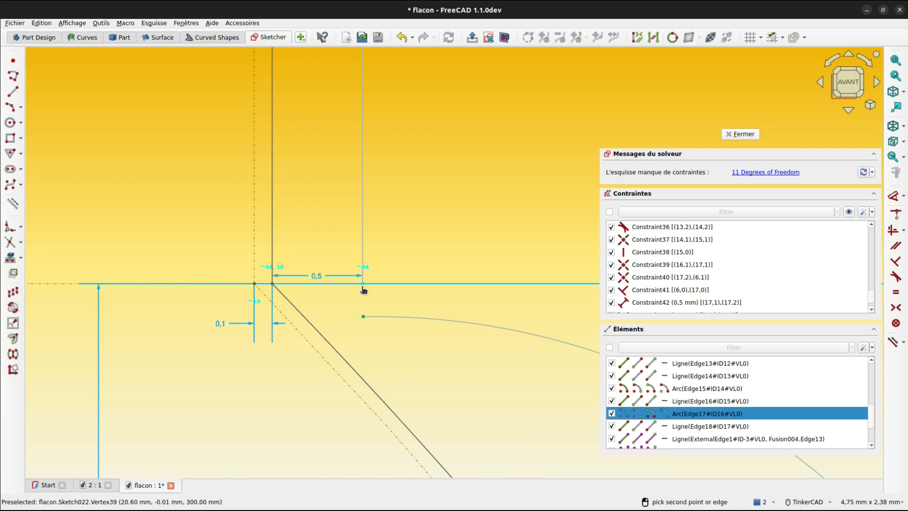
click(363, 284)
scroll(365, 291, down, 6)
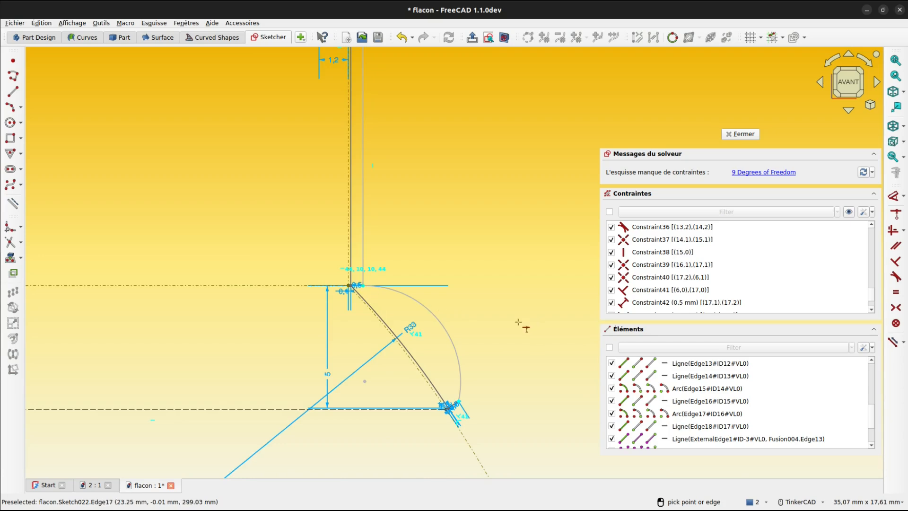
Step: Move the outer shoulder arc's centre down close to the 33 mm arc's centre so it follows the inner shoulder curve
middle_drag(418, 389, 492, 246)
key(Escape)
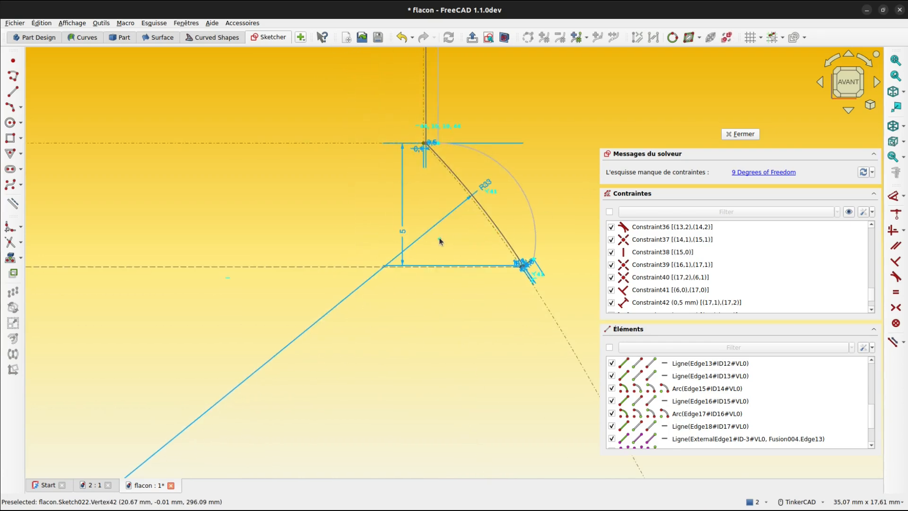
key(g)
key(l)
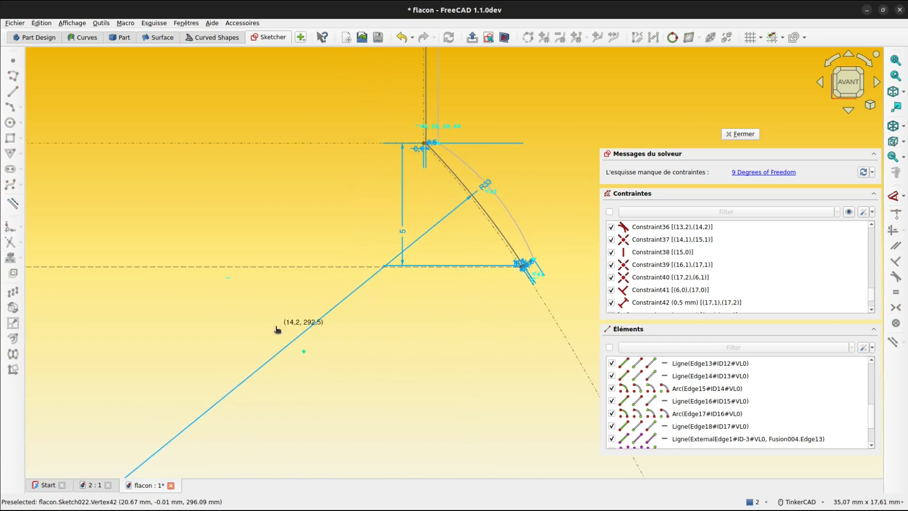
key(Escape)
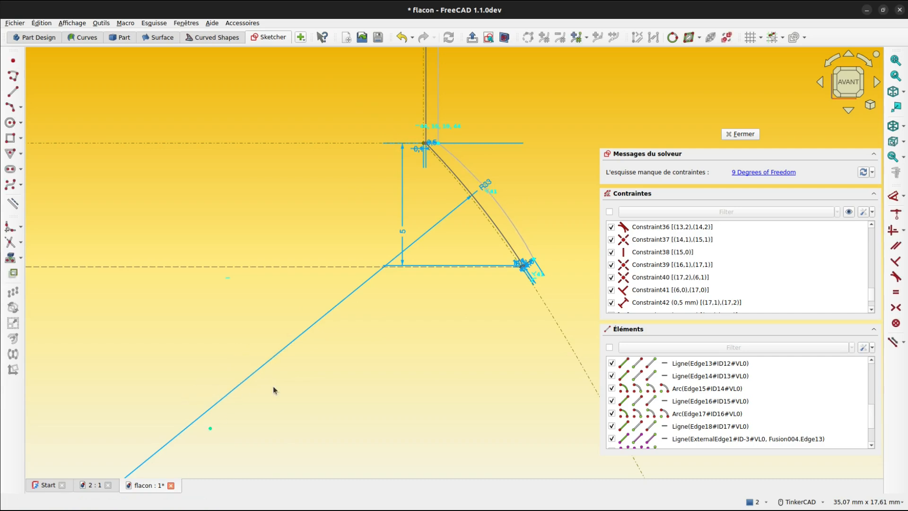
scroll(431, 234, down, 5)
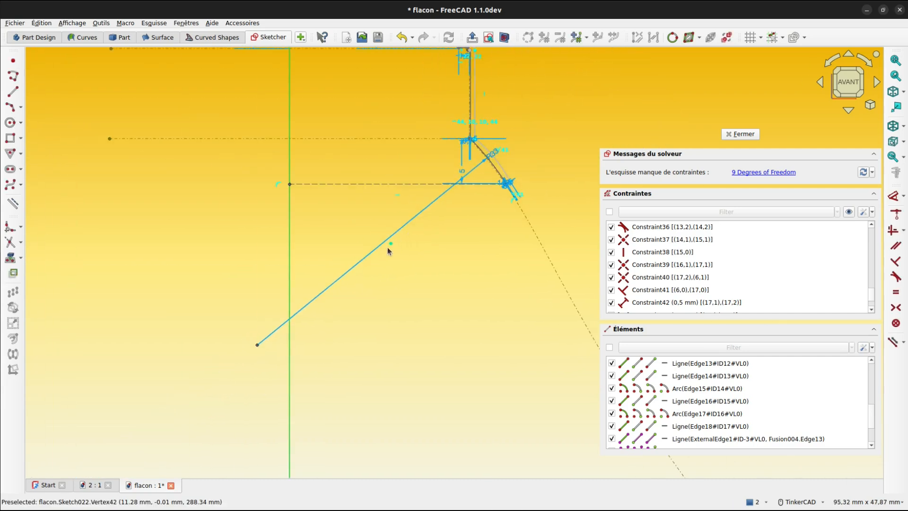
key(g)
key(l)
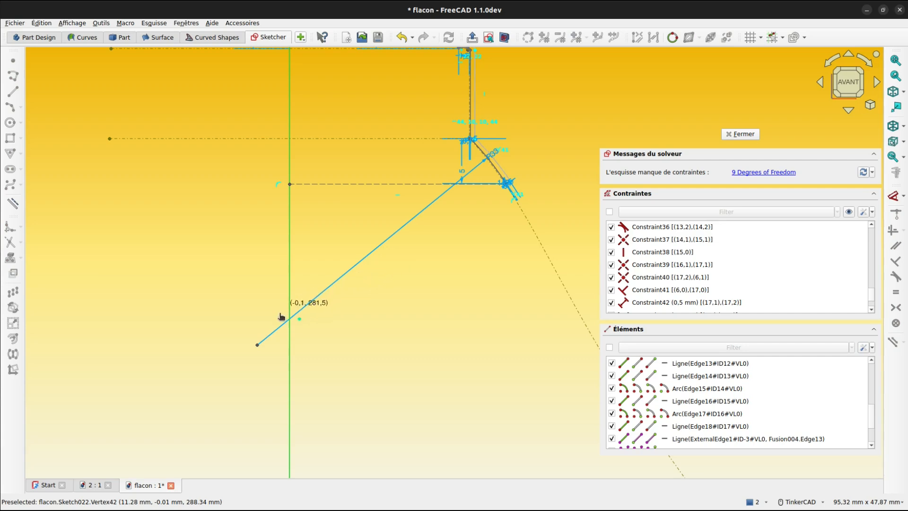
key(Escape)
scroll(254, 339, up, 3)
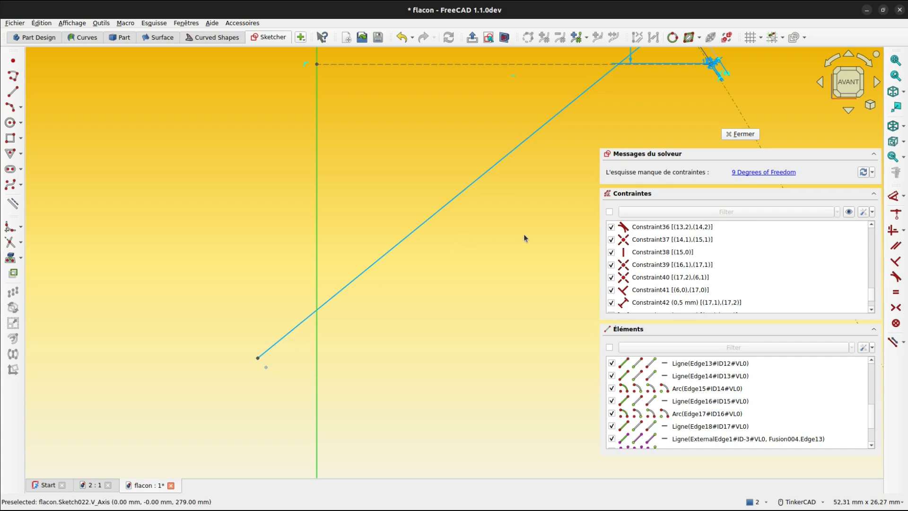
Step: Dimension the outer shoulder arc's radius as 33.5 mm
mouse_move(524, 234)
middle_down()
mouse_move(426, 335)
mouse_move(334, 367)
middle_up()
scroll(484, 186, up, 5)
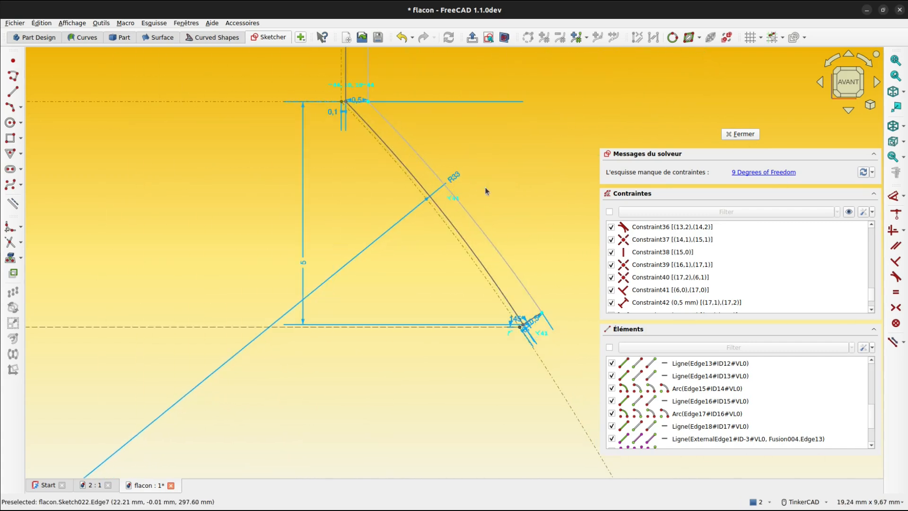
click(481, 223)
key(d)
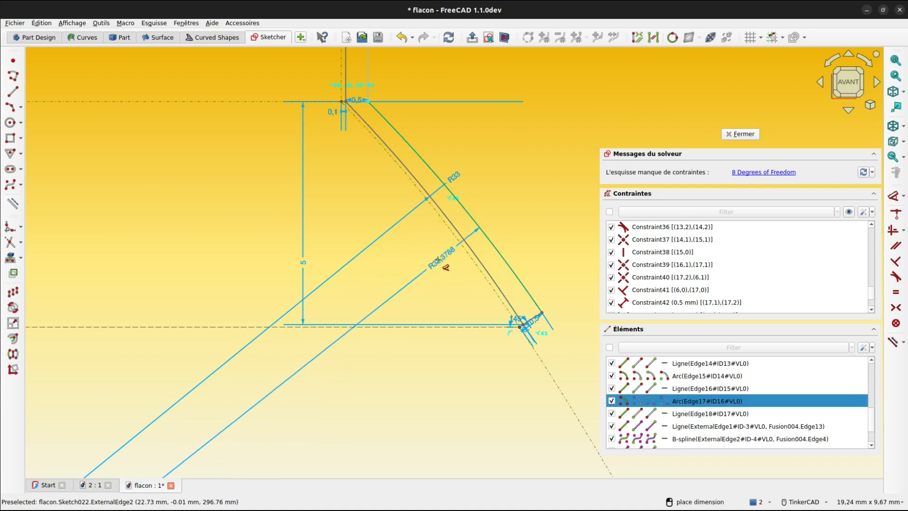
click(428, 266)
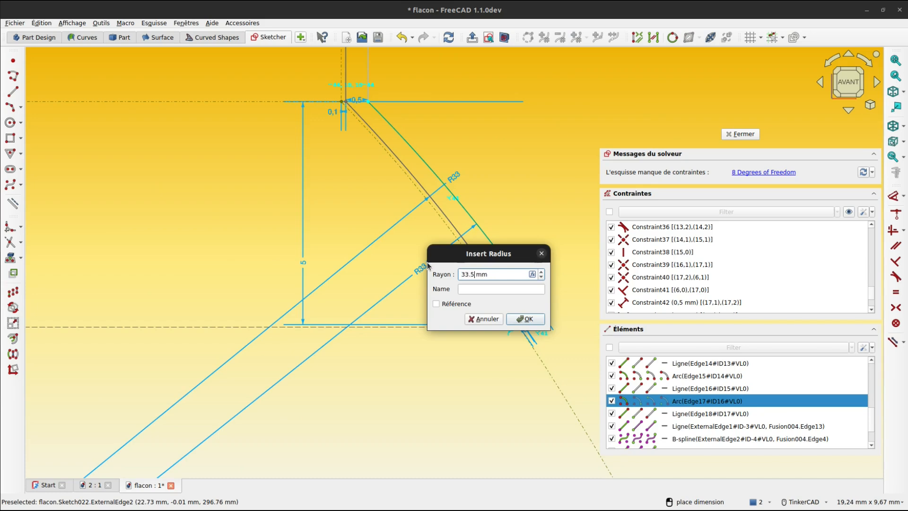
text(33.5)
key(Return)
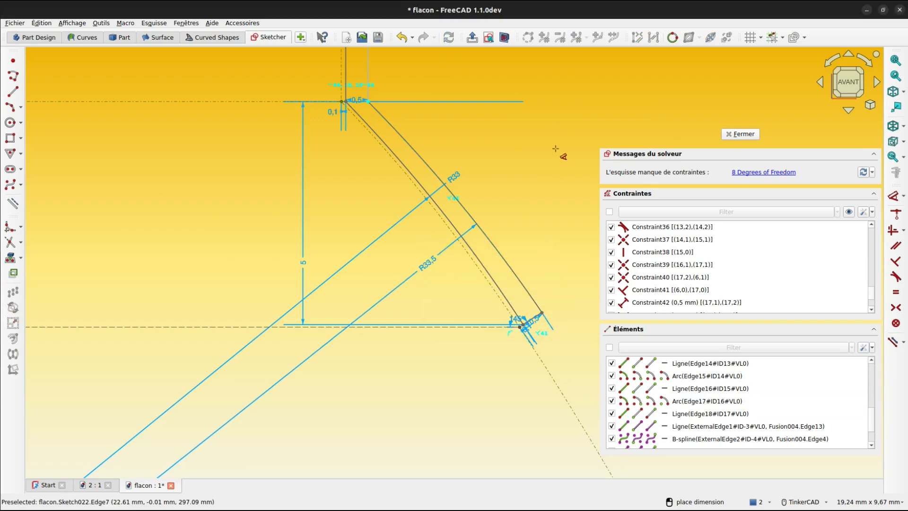
Step: Align the outer rounded corner with the inner one, constraining their lower ends horizontally level and their upper ends vertically in line
scroll(559, 150, down, 2)
middle_drag(514, 122, 515, 265)
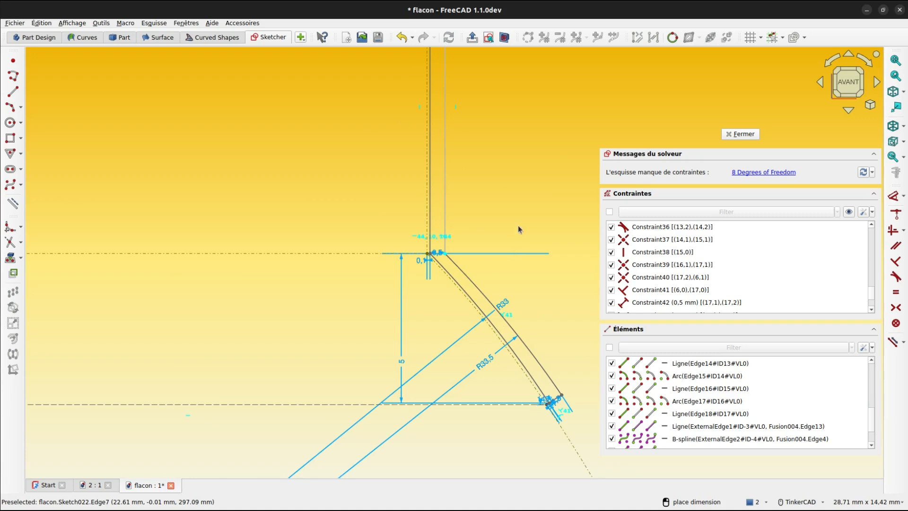
mouse_move(466, 184)
middle_down()
mouse_move(514, 433)
mouse_move(518, 334)
middle_up()
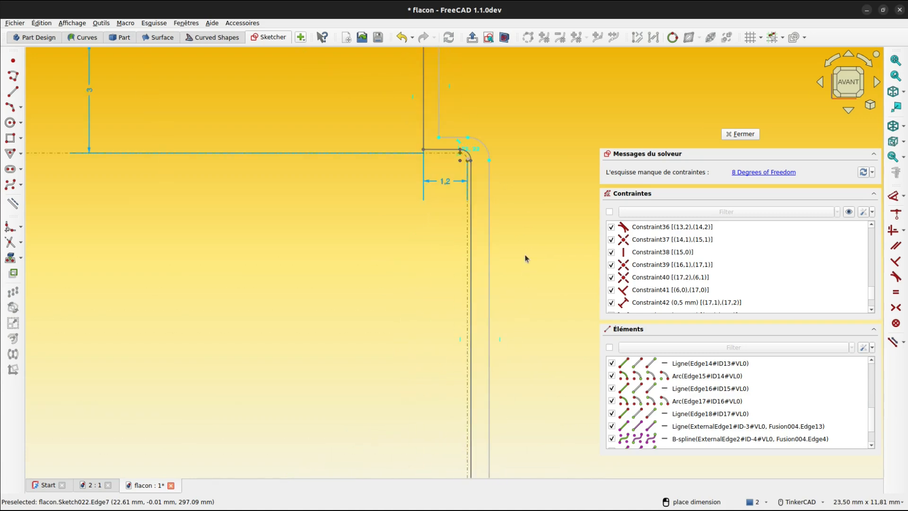
mouse_move(507, 238)
middle_down()
mouse_move(535, 65)
mouse_move(532, 282)
middle_up()
scroll(478, 197, up, 3)
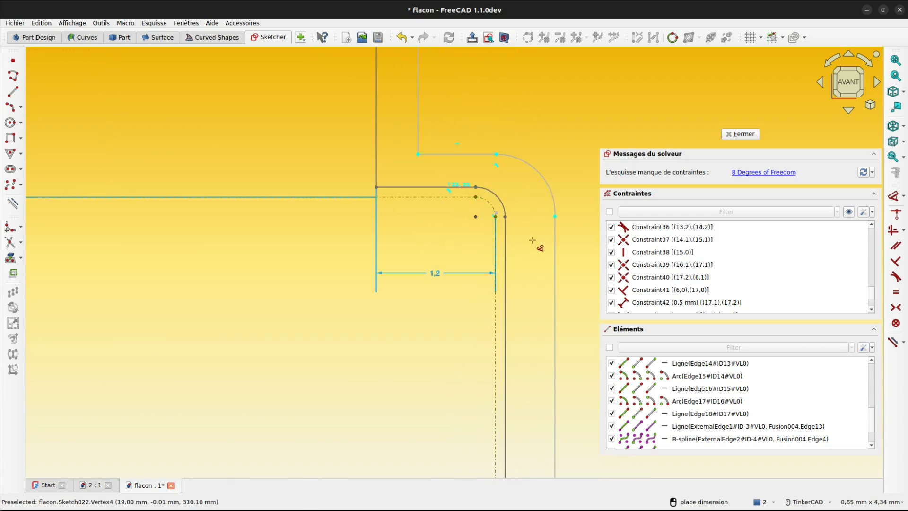
click(506, 217)
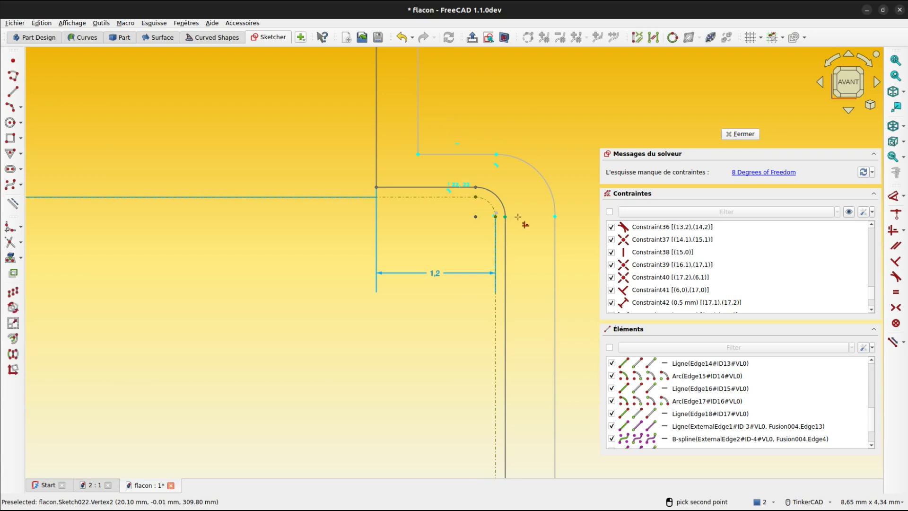
click(555, 217)
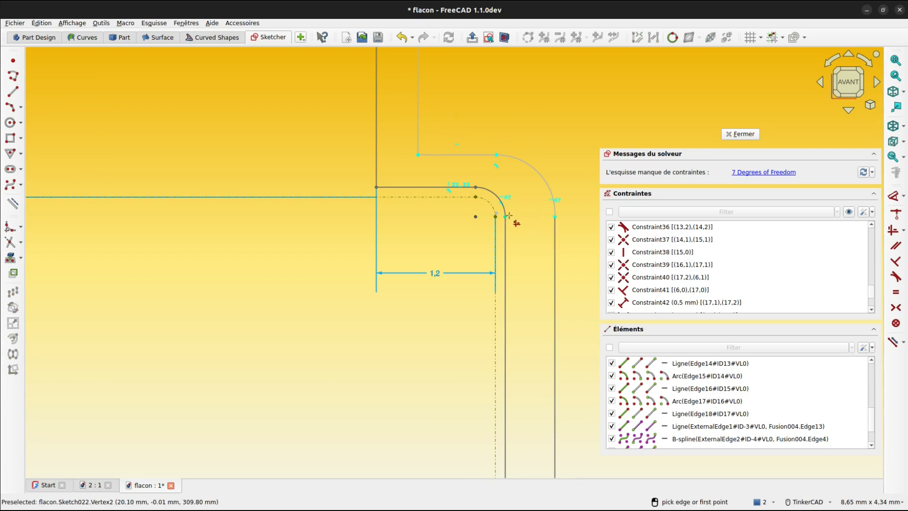
click(496, 153)
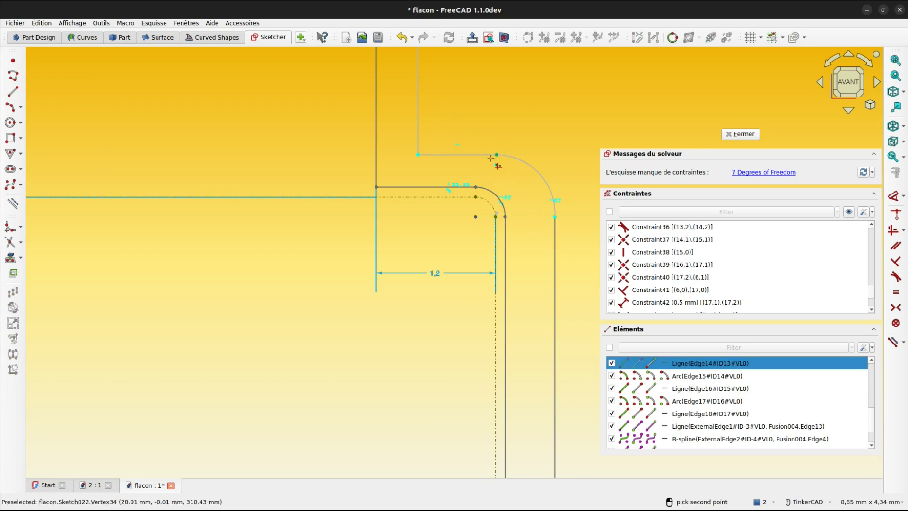
click(476, 187)
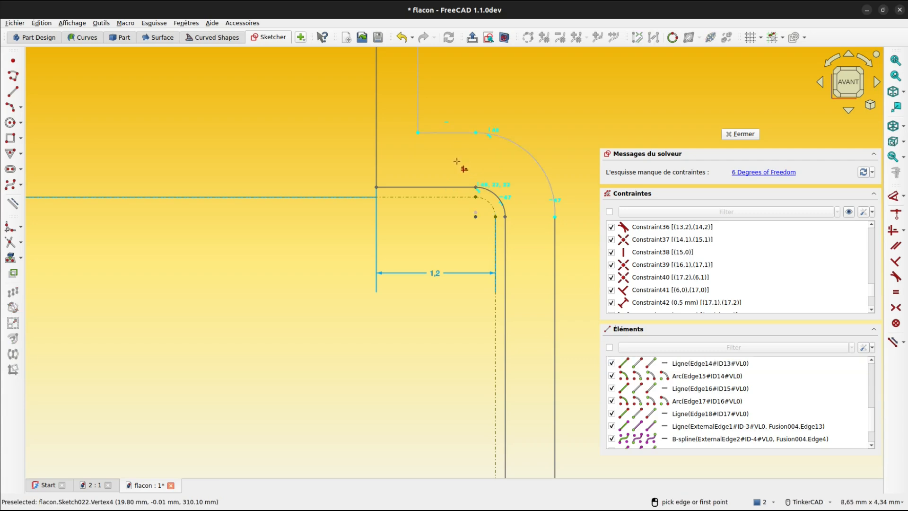
Step: Dimension the horizontal gap between the inner and outer short vertical lines above the rounded corner as 0.5 mm
middle_drag(454, 157, 463, 294)
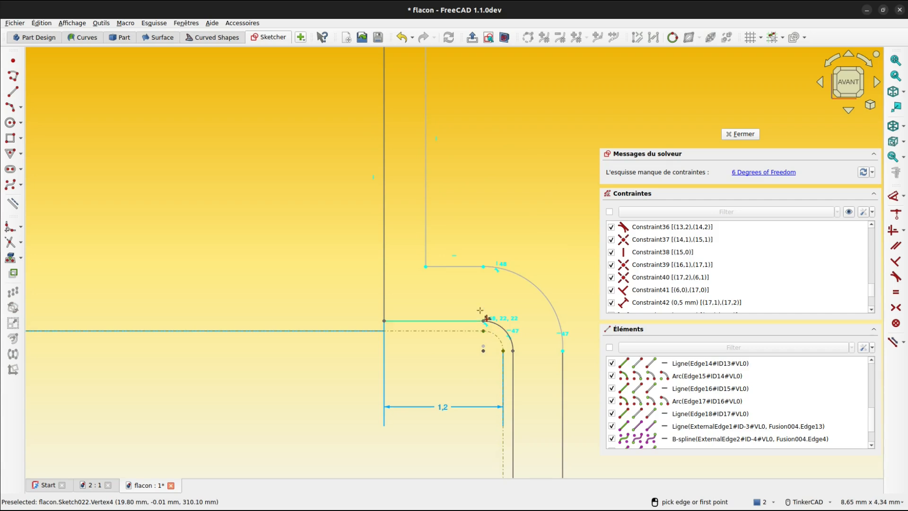
scroll(446, 286, up, 1)
middle_drag(446, 285, 492, 331)
scroll(486, 219, down, 5)
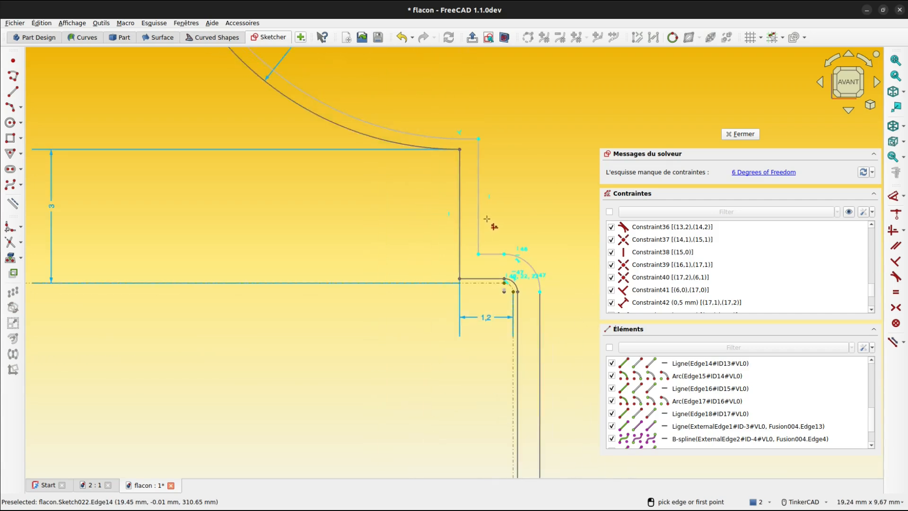
scroll(487, 219, up, 3)
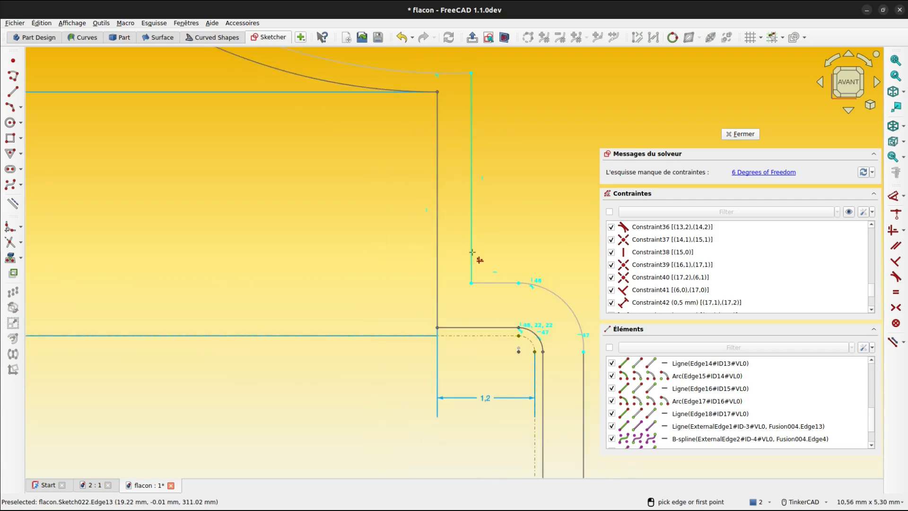
key(d)
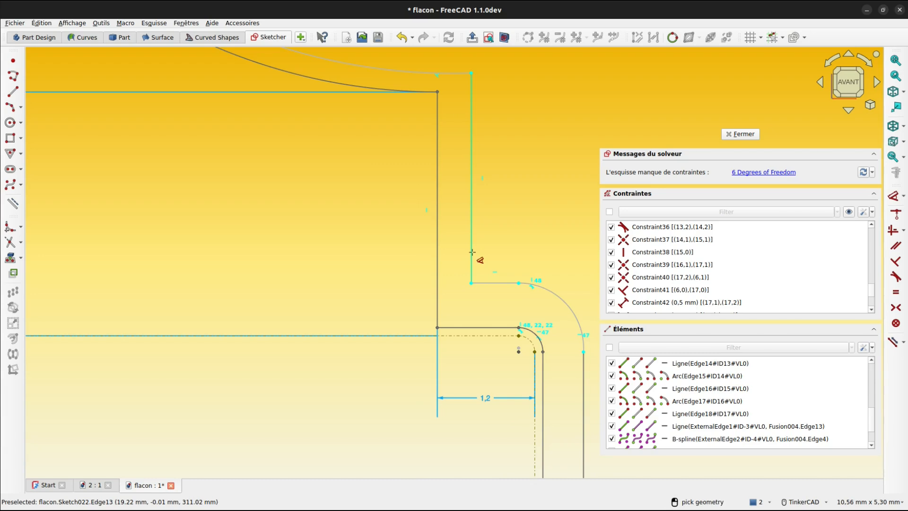
click(438, 253)
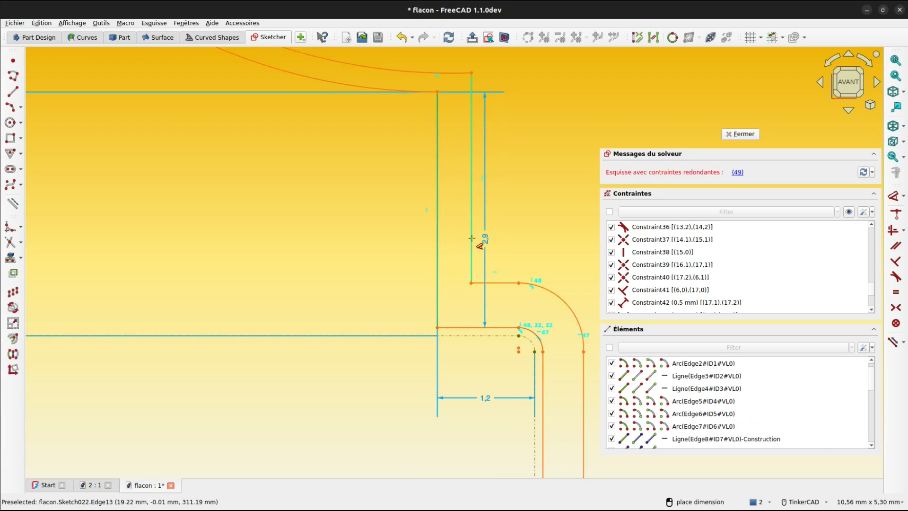
click(472, 238)
click(505, 229)
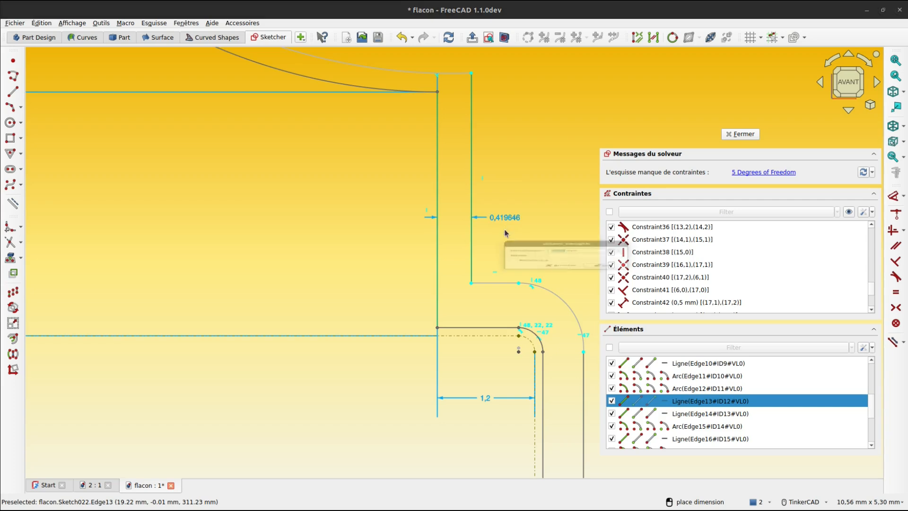
key(BackSpace)
text(.5)
key(Return)
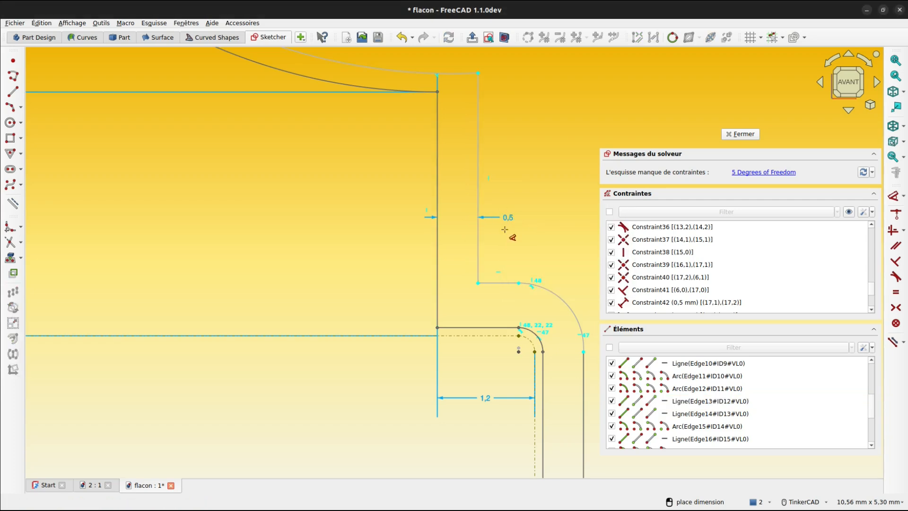
Step: Dimension the vertical distance between the lower ends of the inner and outer concave arcs as 0.5 mm
mouse_move(467, 156)
middle_down()
mouse_move(515, 283)
mouse_move(502, 262)
middle_up()
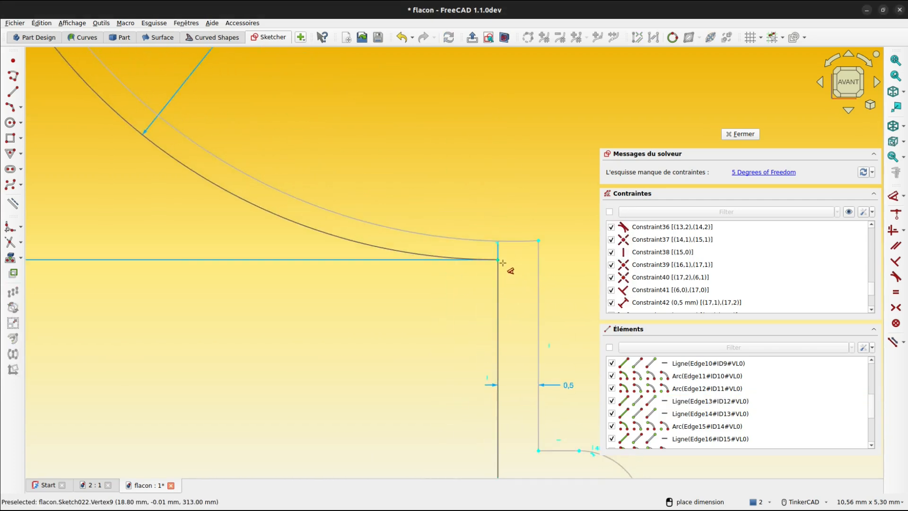
click(498, 259)
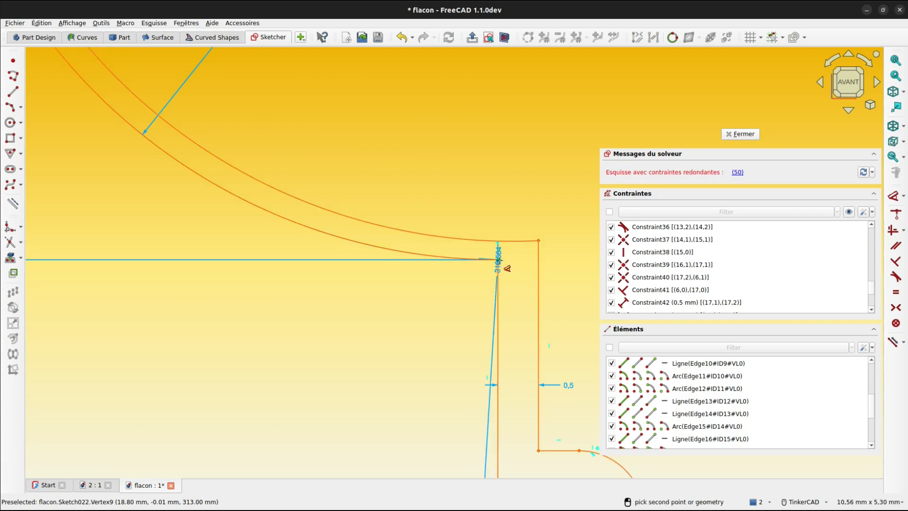
click(540, 240)
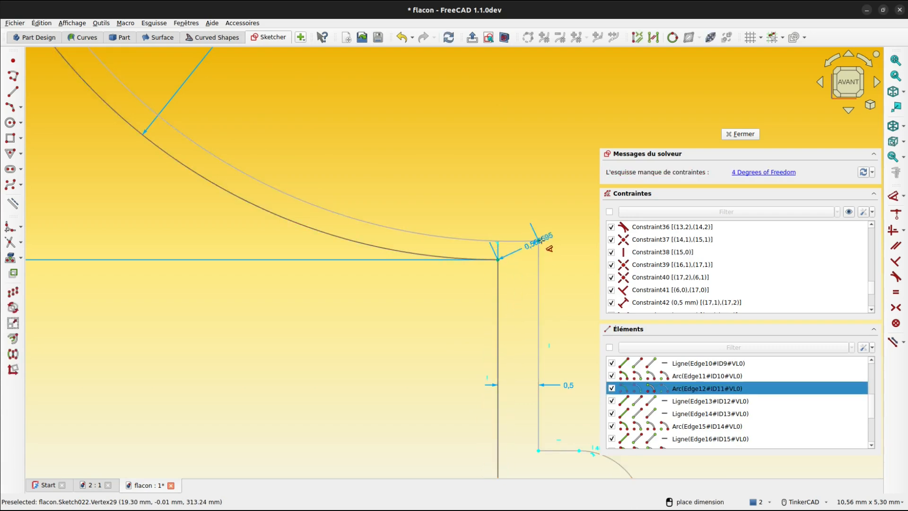
click(552, 245)
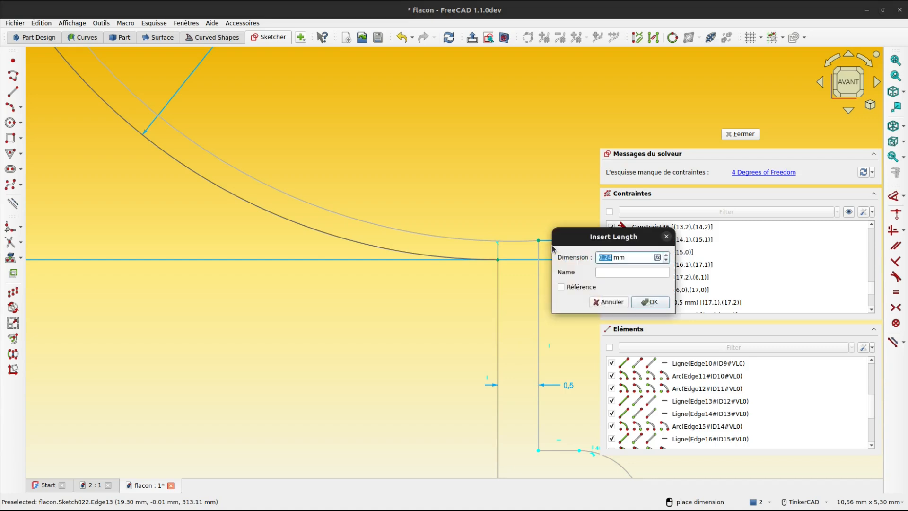
text(0,5)
key(Return)
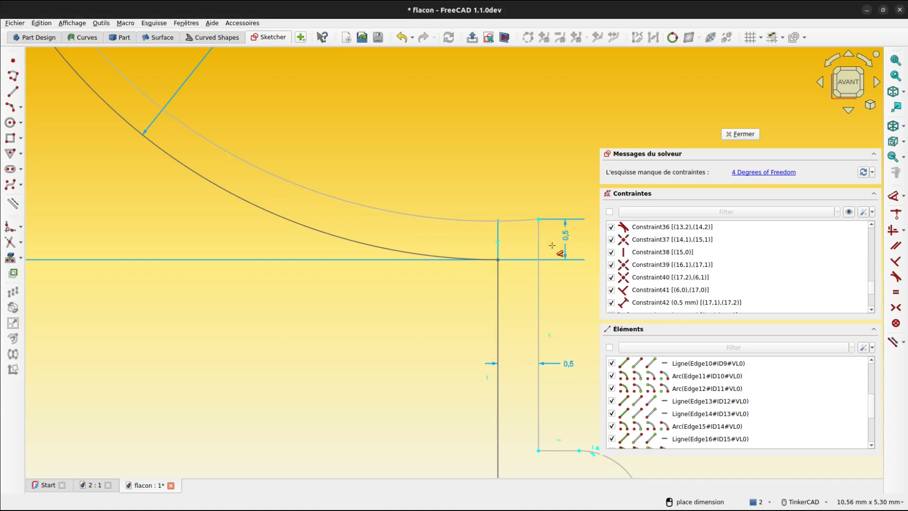
scroll(491, 137, down, 5)
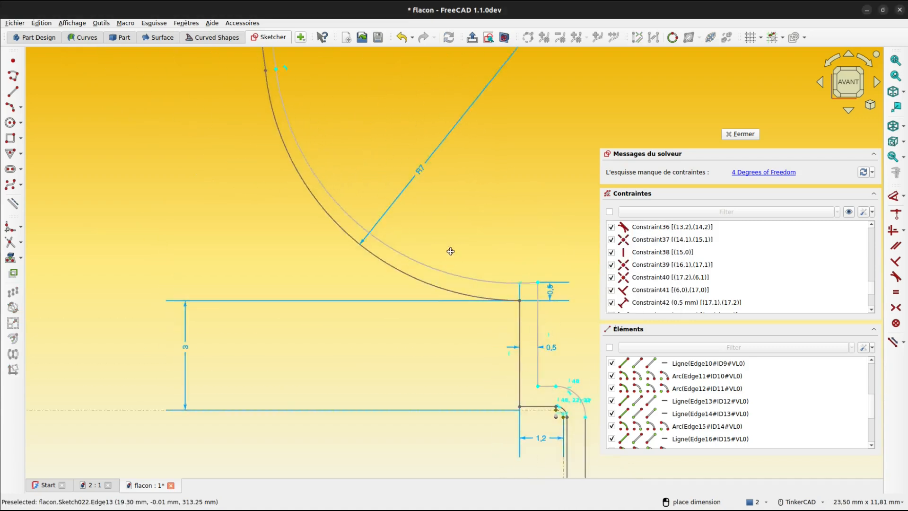
key(Escape)
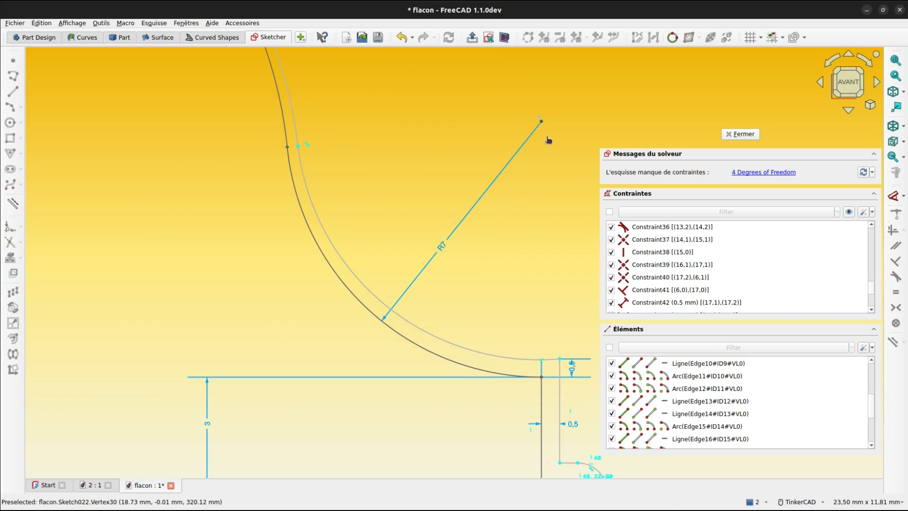
Step: Make the outer concave arc's centre coincident with the centre of the 7 mm arc
click(541, 119)
key(k)
key(b)
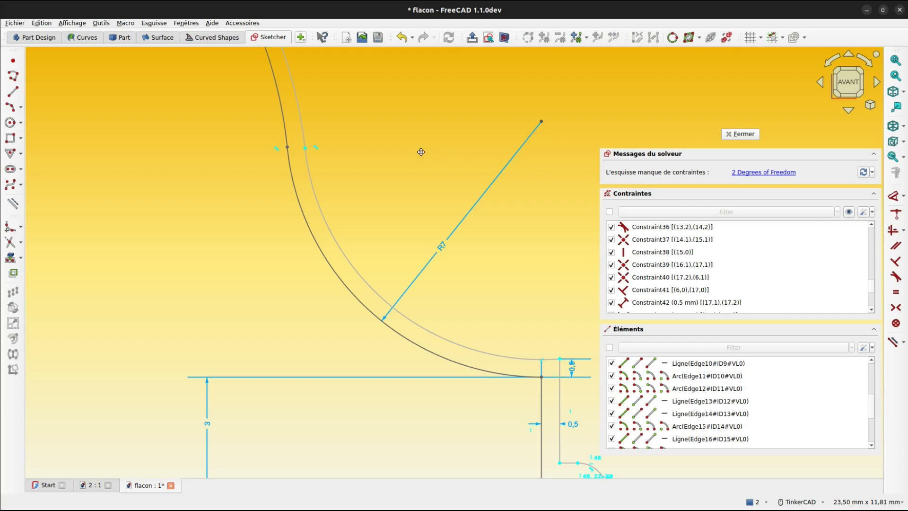
Step: Dimension the short vertical line joining the two dome arcs on the vertical axis as 0.5 mm
middle_drag(421, 151, 480, 230)
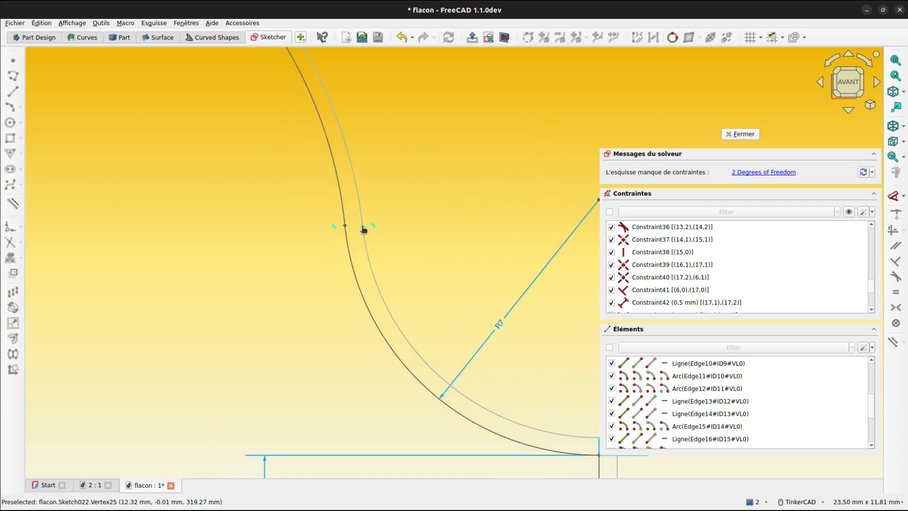
scroll(360, 221, down, 2)
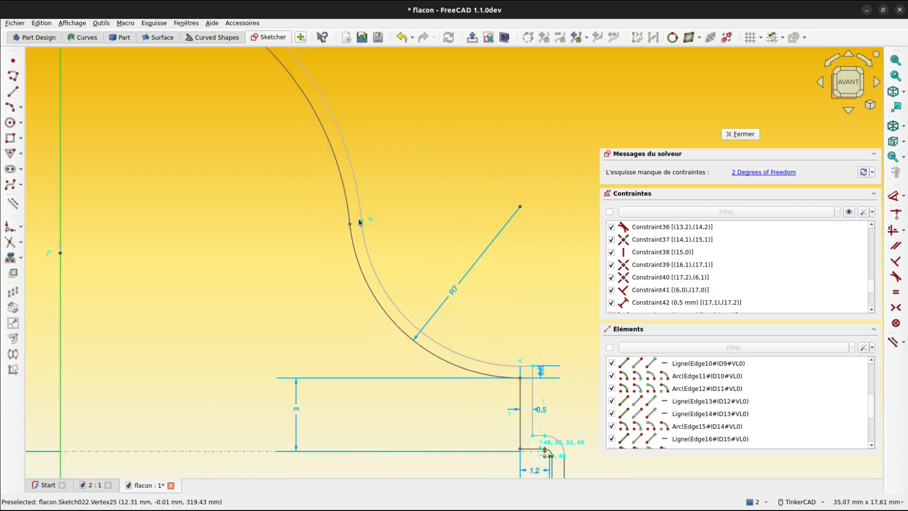
scroll(385, 178, up, 4)
scroll(216, 172, up, 3)
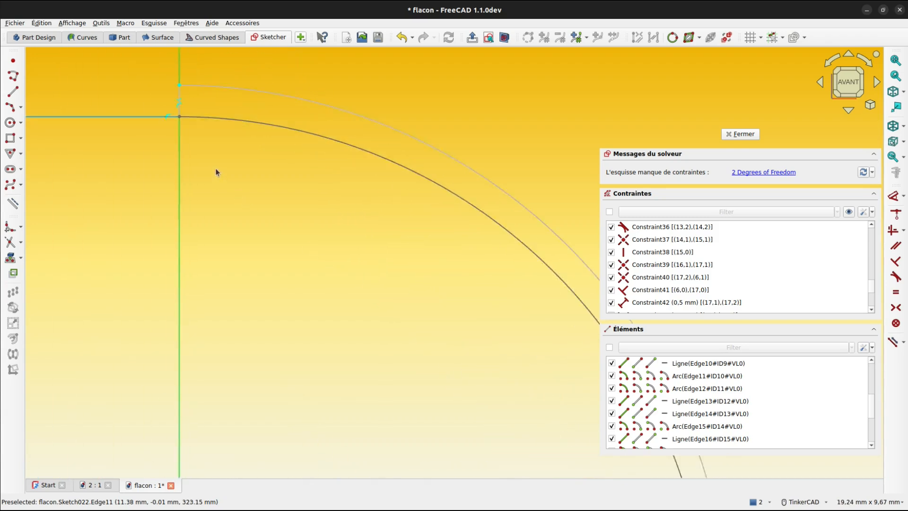
scroll(217, 172, up, 1)
middle_drag(257, 209, 373, 352)
key(d)
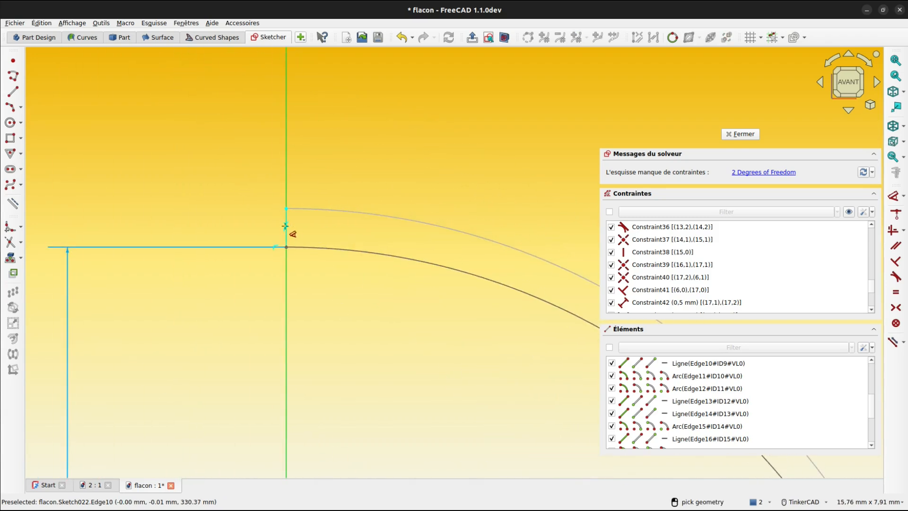
click(285, 226)
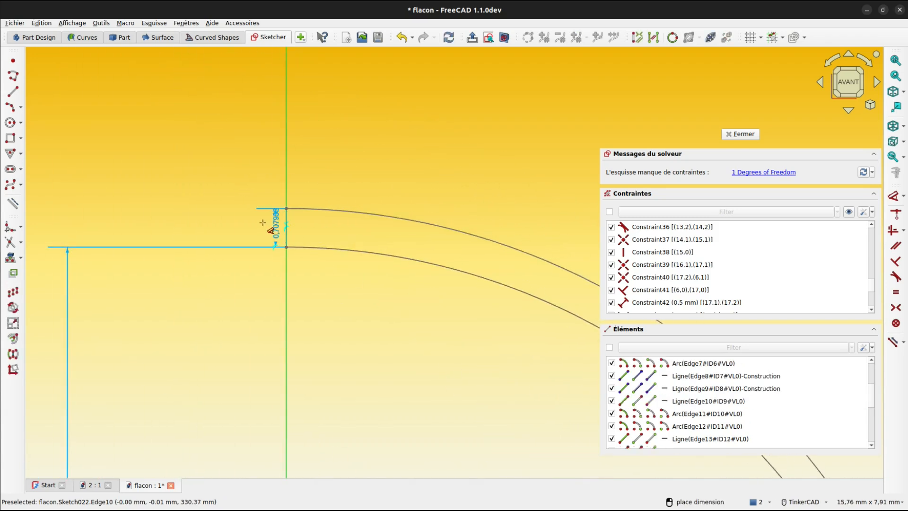
click(249, 181)
text(0.5)
key(Return)
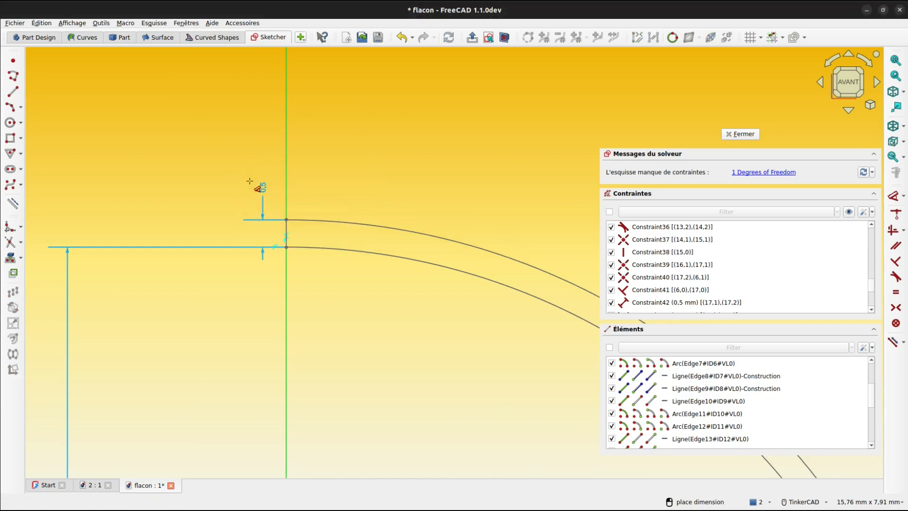
Step: Dimension the vertical gap between the inner and outer short horizontal lines beside the rounded corner as 0.5 mm
scroll(408, 341, down, 2)
scroll(407, 341, down, 2)
mouse_move(436, 385)
middle_down()
mouse_move(286, 61)
mouse_move(294, 172)
middle_up()
scroll(301, 170, down, 4)
scroll(359, 218, up, 2)
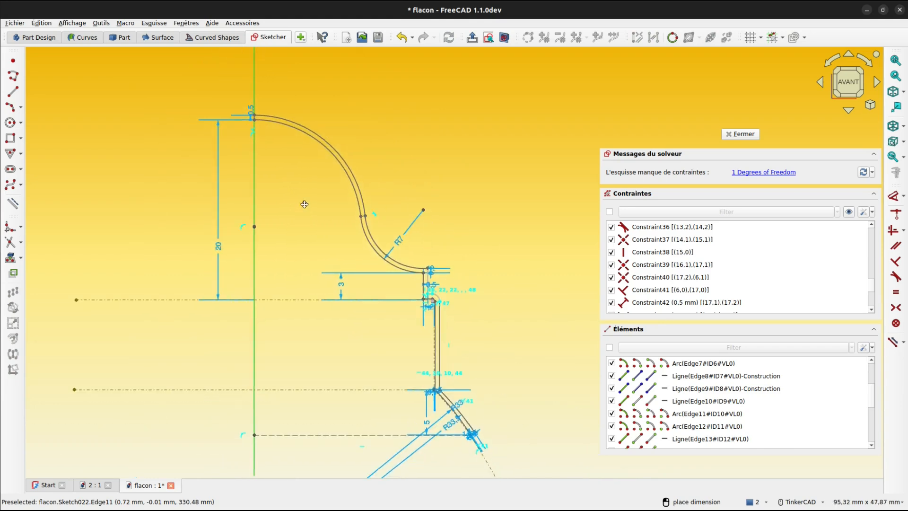
scroll(411, 230, up, 5)
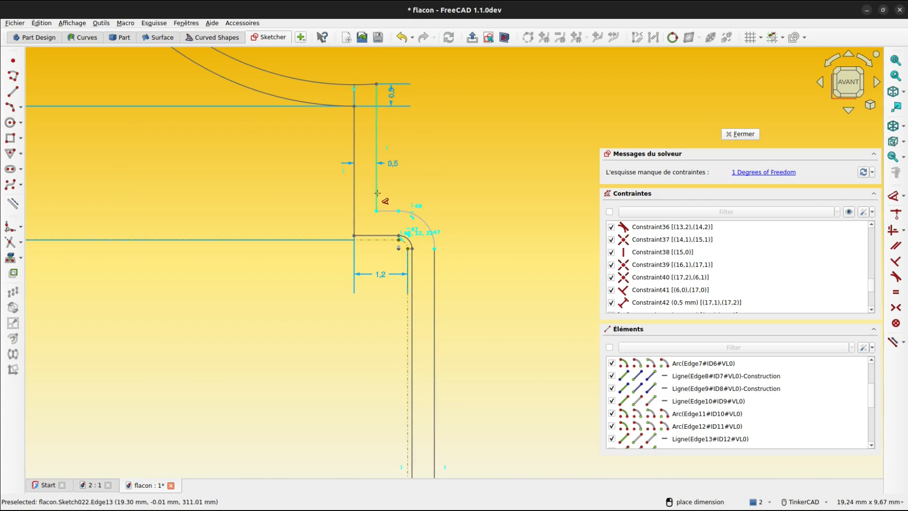
click(385, 218)
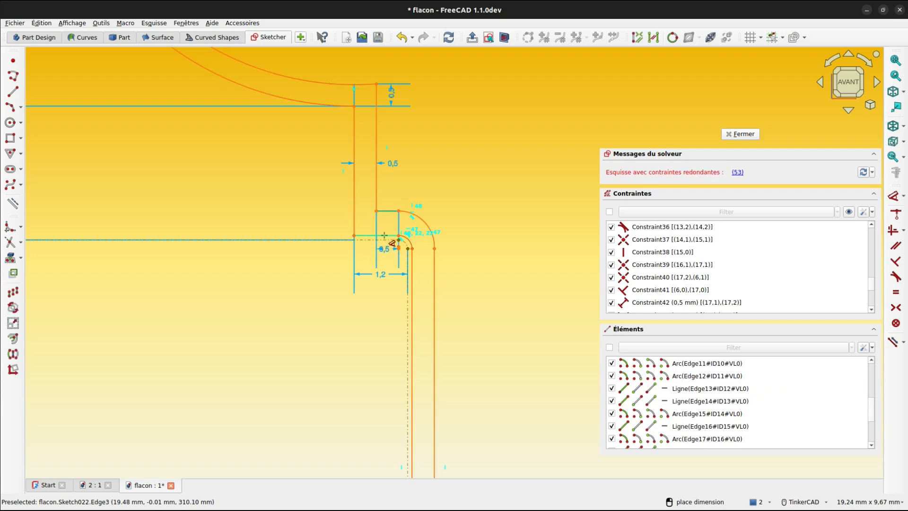
click(384, 235)
click(282, 223)
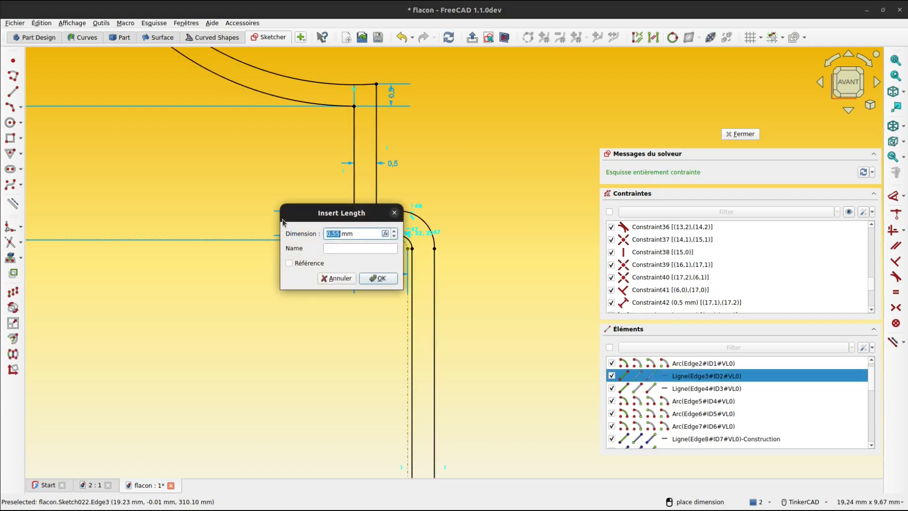
key(Return)
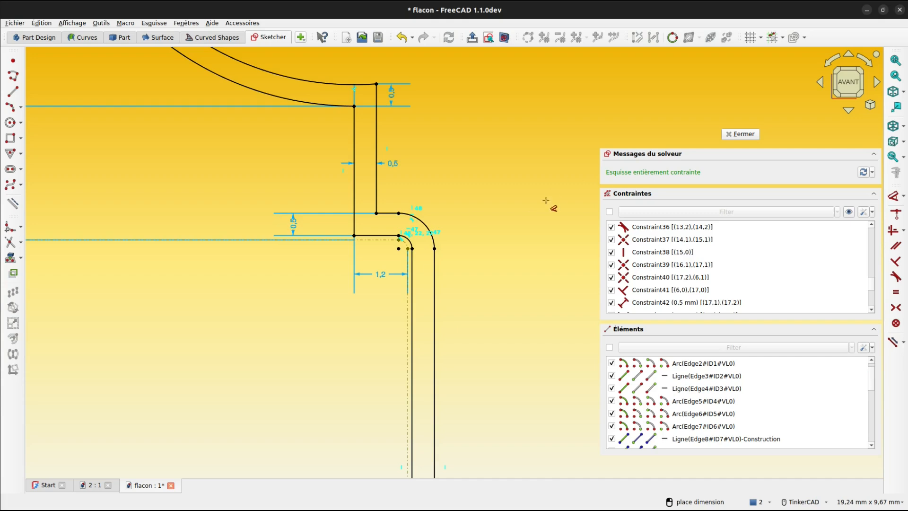
scroll(523, 169, down, 4)
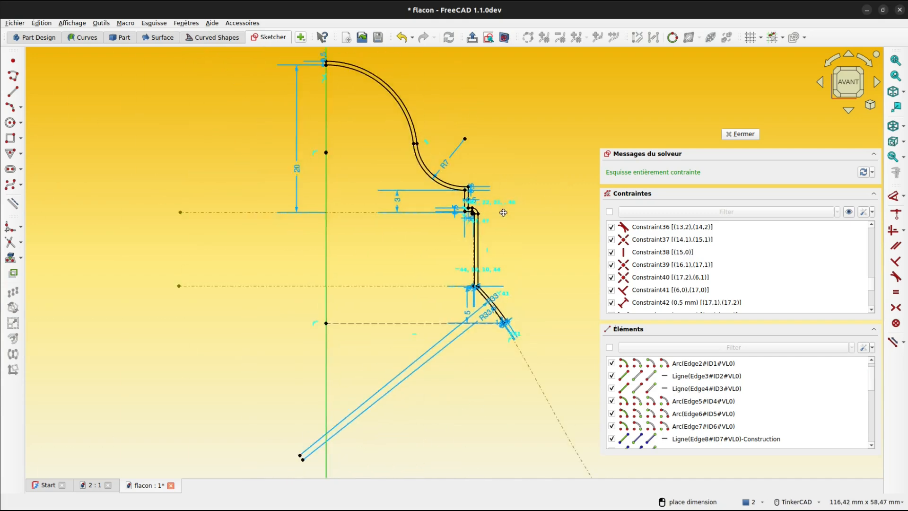
middle_drag(503, 212, 486, 241)
right_click(496, 190)
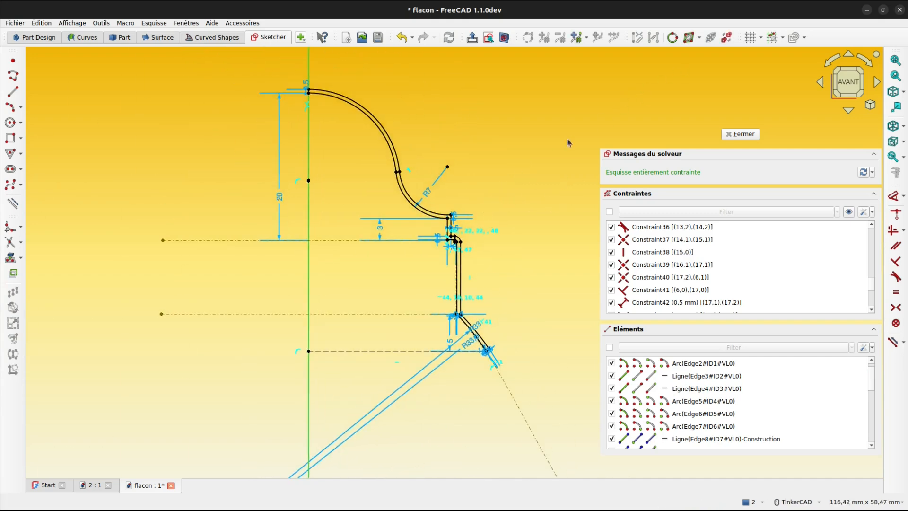
Step: Spread the 0.5 mm and 1.2 mm dimension labels around the step and rounded corner clear of the profile lines
scroll(453, 215, up, 3)
scroll(463, 212, up, 2)
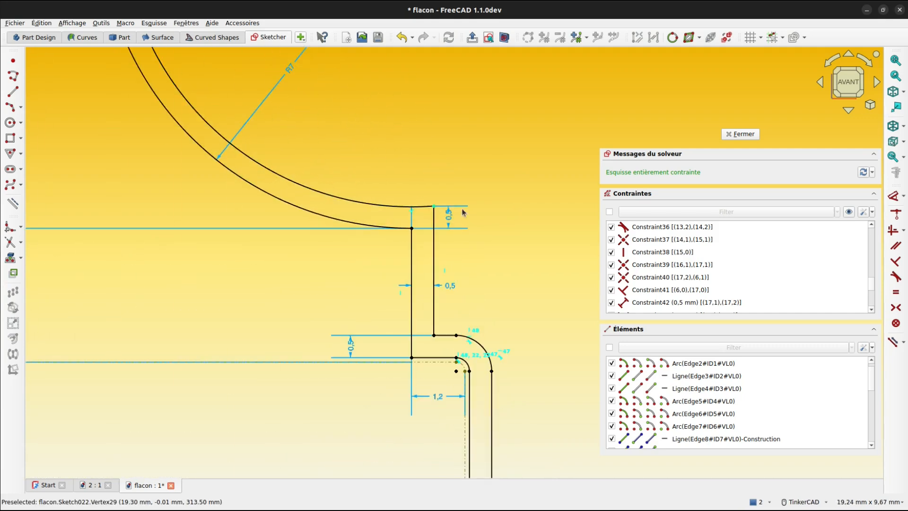
scroll(455, 215, up, 2)
mouse_move(446, 216)
mouse_down()
mouse_move(480, 152)
mouse_move(485, 85)
mouse_up()
scroll(495, 216, down, 5)
drag(480, 249, 574, 250)
scroll(454, 270, up, 3)
mouse_move(408, 296)
mouse_down()
mouse_move(300, 416)
mouse_move(246, 427)
mouse_up()
scroll(500, 345, down, 2)
drag(420, 368, 408, 364)
scroll(408, 363, down, 6)
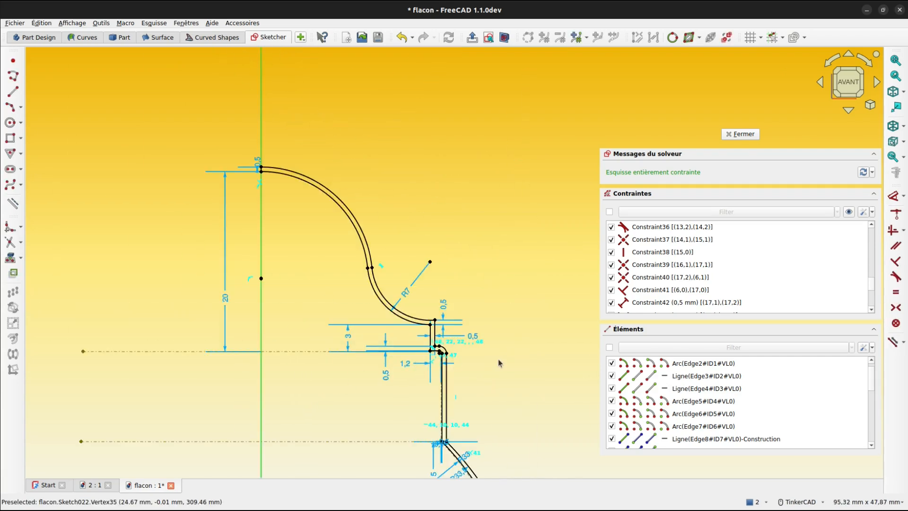
Step: Move the R33 and R33.5 radius labels of the two shoulder arcs apart so both are readable
middle_drag(515, 384, 543, 115)
scroll(474, 224, up, 4)
drag(497, 186, 405, 351)
scroll(517, 140, up, 3)
drag(516, 140, 453, 378)
Step: Move the 145° angle, 0.1 mm and 0.5 mm labels at the lower end of the shoulder arcs away from the geometry
scroll(578, 252, up, 8)
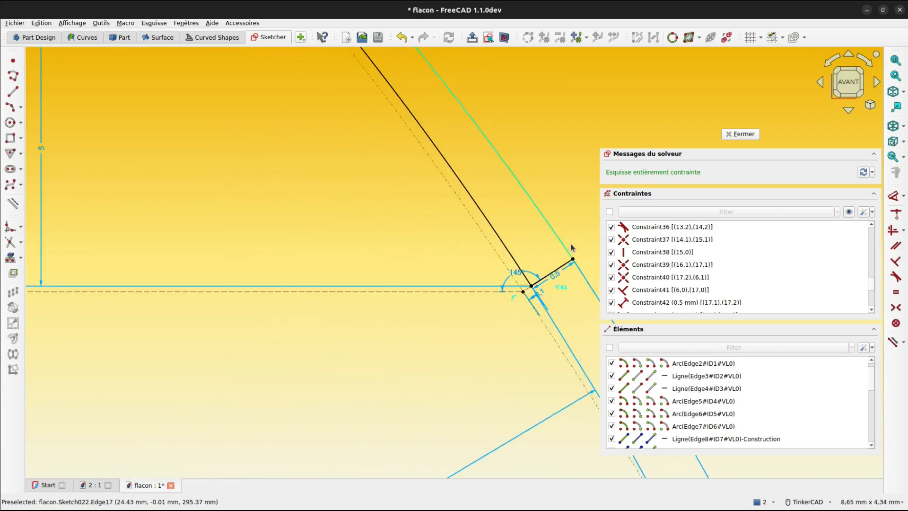
drag(483, 276, 417, 65)
scroll(563, 266, down, 1)
scroll(539, 300, up, 2)
drag(530, 305, 374, 417)
scroll(510, 347, down, 2)
middle_drag(545, 296, 359, 351)
drag(359, 350, 572, 297)
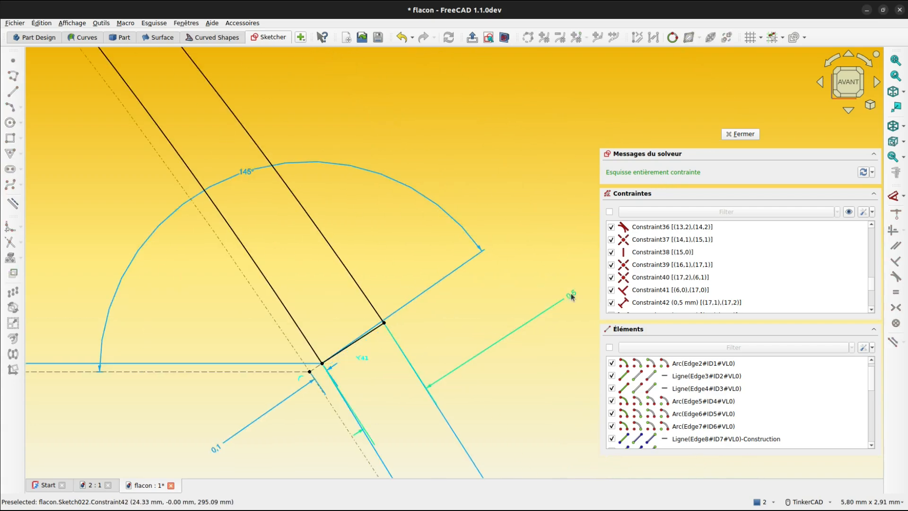
Step: Move the 0.1 mm and 0.5 mm labels at the junction of neck and shoulder out to either side of the wall
scroll(575, 289, down, 9)
scroll(392, 299, down, 2)
middle_drag(390, 294, 350, 226)
scroll(390, 187, up, 4)
middle_drag(373, 151, 469, 292)
scroll(464, 254, up, 4)
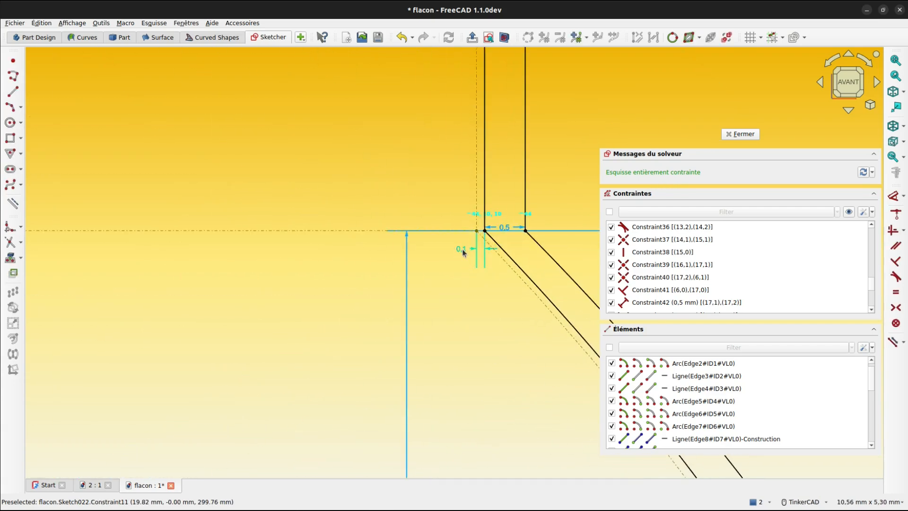
drag(462, 250, 214, 297)
middle_drag(512, 211, 285, 238)
drag(278, 256, 526, 159)
scroll(527, 161, down, 8)
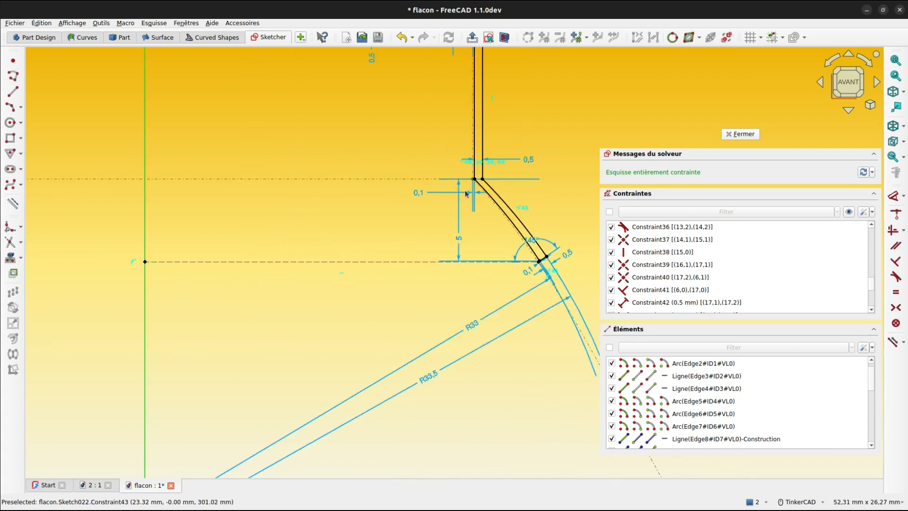
Step: Move the 0.5 mm wall dimension at the dome's apex away from the vertical axis, above the 20 mm dimension
scroll(374, 193, down, 2)
middle_drag(374, 193, 404, 405)
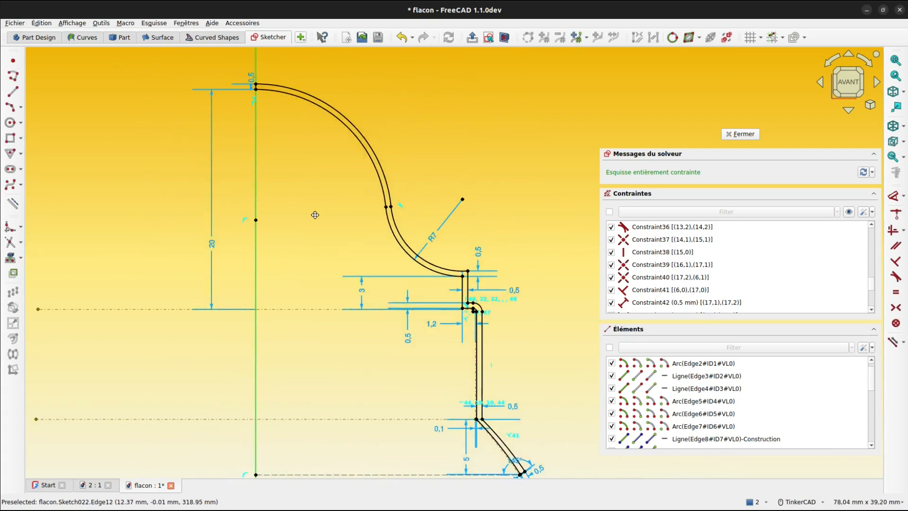
scroll(350, 337, down, 2)
mouse_move(350, 338)
middle_down()
mouse_move(397, 244)
mouse_move(386, 276)
middle_up()
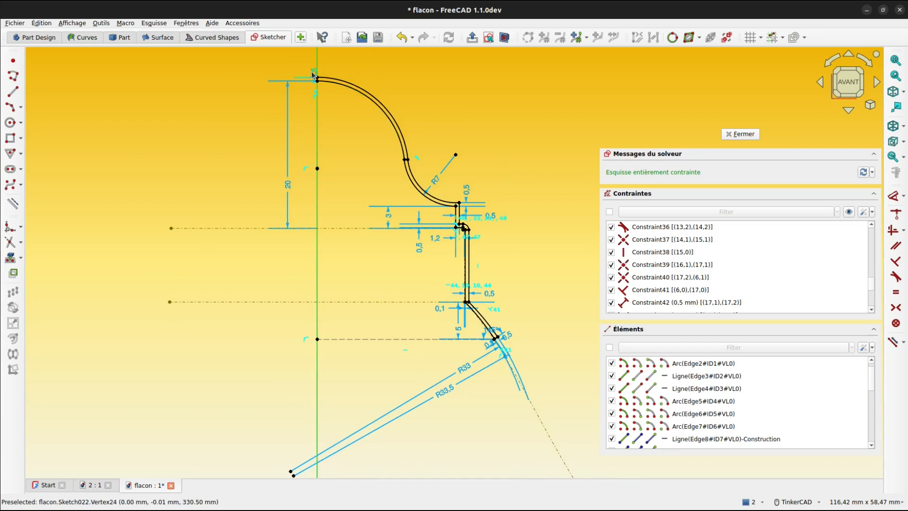
drag(314, 72, 271, 61)
middle_drag(526, 158, 509, 158)
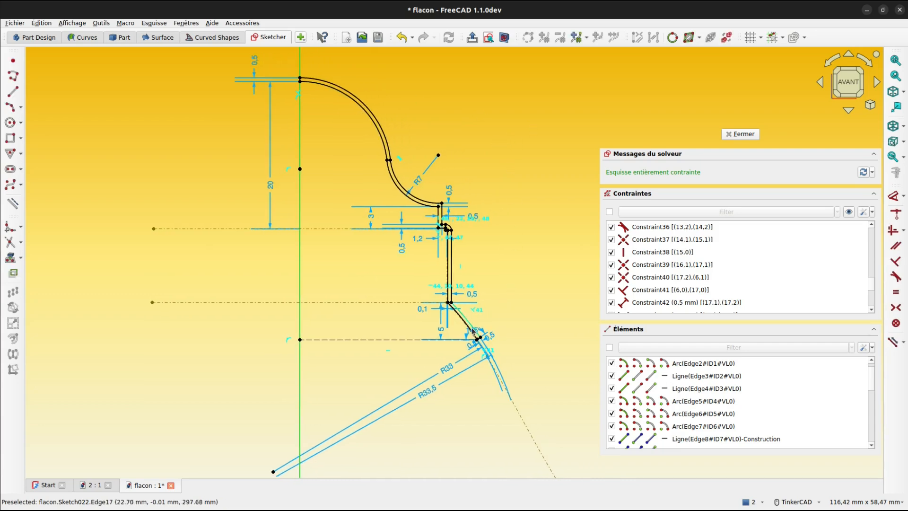
Step: Reposition the 145° angle label above the short closing line at the shoulder's lower end
scroll(479, 337, up, 7)
scroll(481, 338, up, 5)
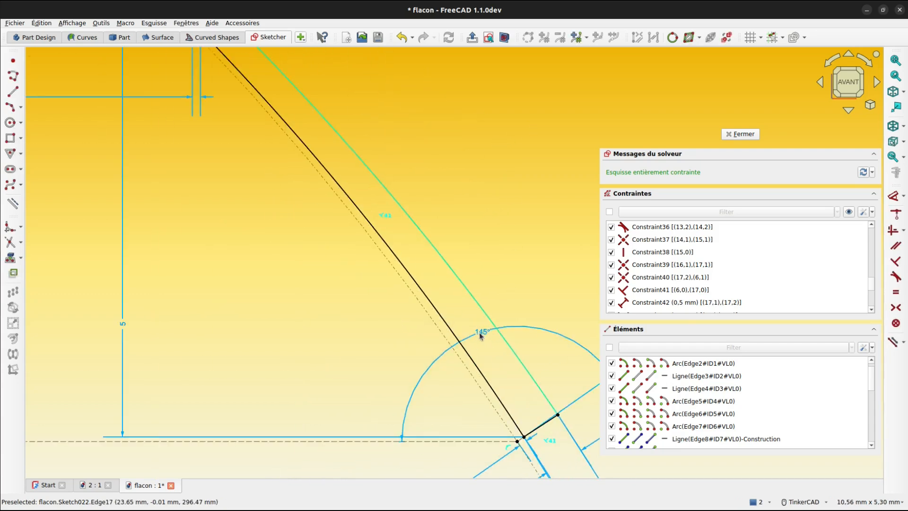
drag(480, 334, 430, 123)
scroll(449, 116, down, 6)
scroll(522, 248, down, 5)
middle_drag(488, 328, 478, 410)
middle_drag(505, 140, 511, 186)
mouse_move(551, 161)
middle_down()
mouse_move(545, 191)
mouse_move(532, 193)
middle_up()
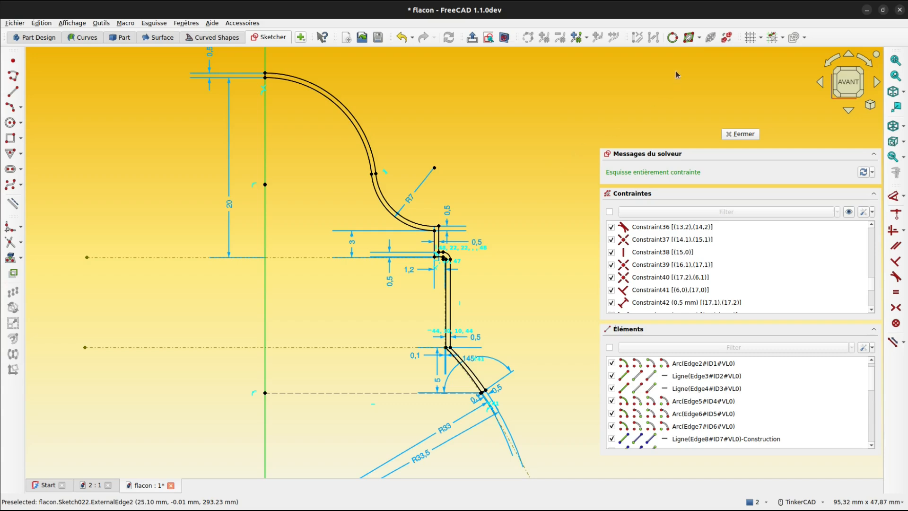
Step: Hide all the sketch constraints and check the bare profile from the shoulder's lower end up to the dome
click(728, 38)
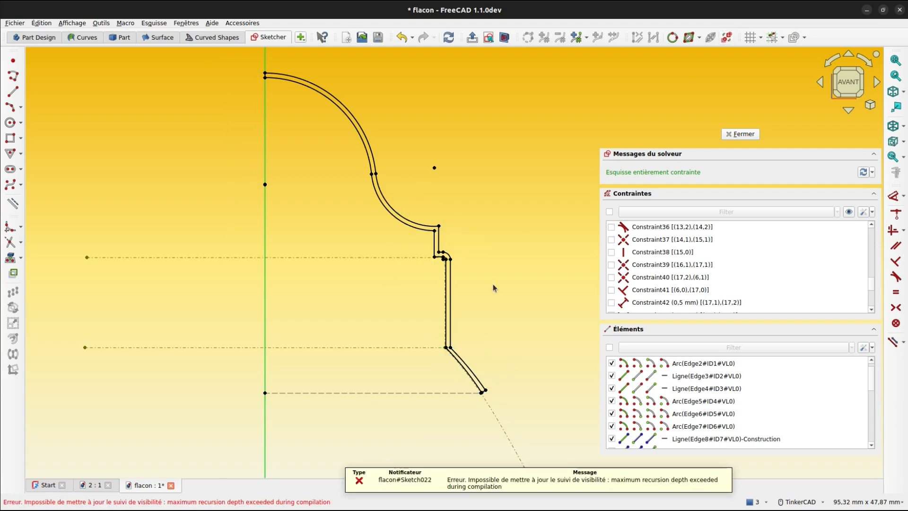
scroll(479, 392, up, 3)
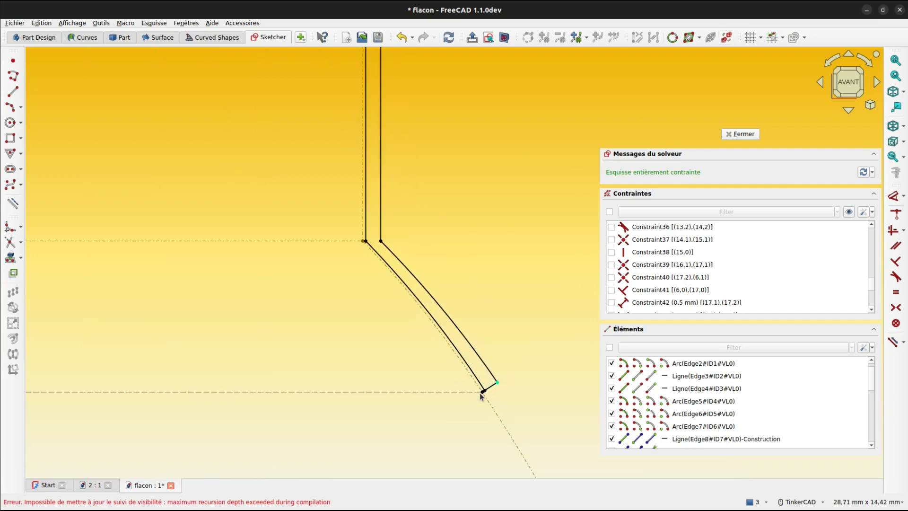
middle_drag(411, 179, 545, 455)
mouse_move(373, 224)
middle_down()
mouse_move(399, 278)
mouse_move(454, 330)
mouse_move(423, 327)
mouse_move(393, 278)
mouse_move(496, 440)
mouse_move(510, 388)
middle_up()
mouse_move(338, 179)
middle_down()
mouse_move(392, 415)
mouse_move(389, 391)
middle_up()
mouse_move(251, 243)
middle_down()
mouse_move(387, 354)
mouse_move(454, 293)
mouse_move(325, 227)
mouse_move(293, 157)
mouse_move(230, 57)
middle_up()
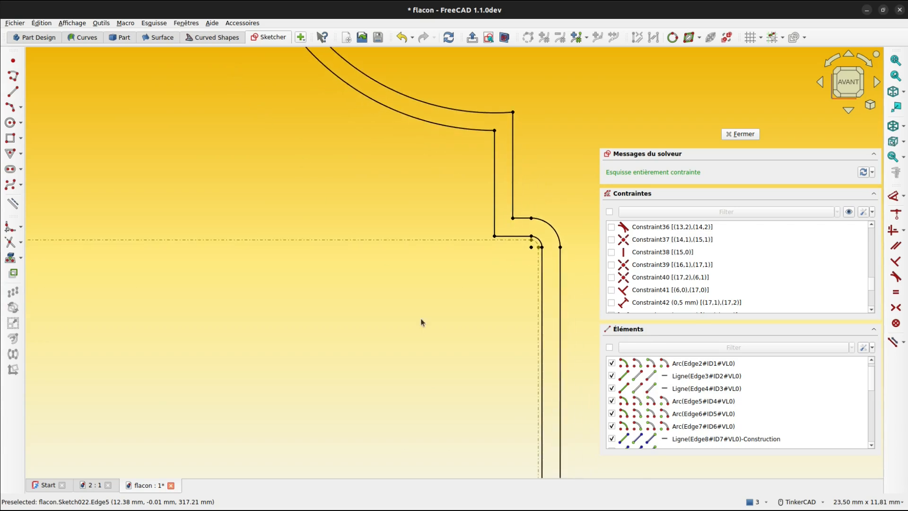
scroll(521, 255, down, 4)
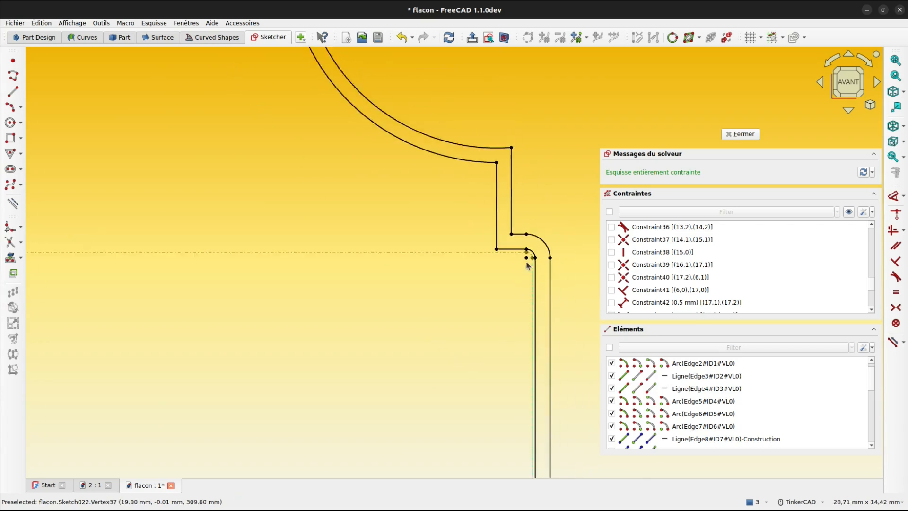
scroll(515, 257, down, 3)
middle_drag(481, 296, 478, 260)
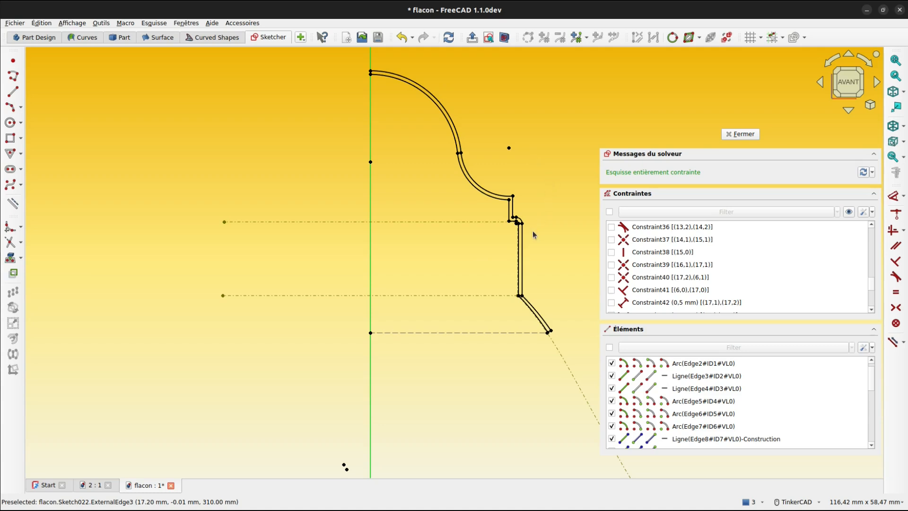
Step: Close the sketch, revolve it 360° about the Z axis into a solid, and show it in the default display style
click(741, 134)
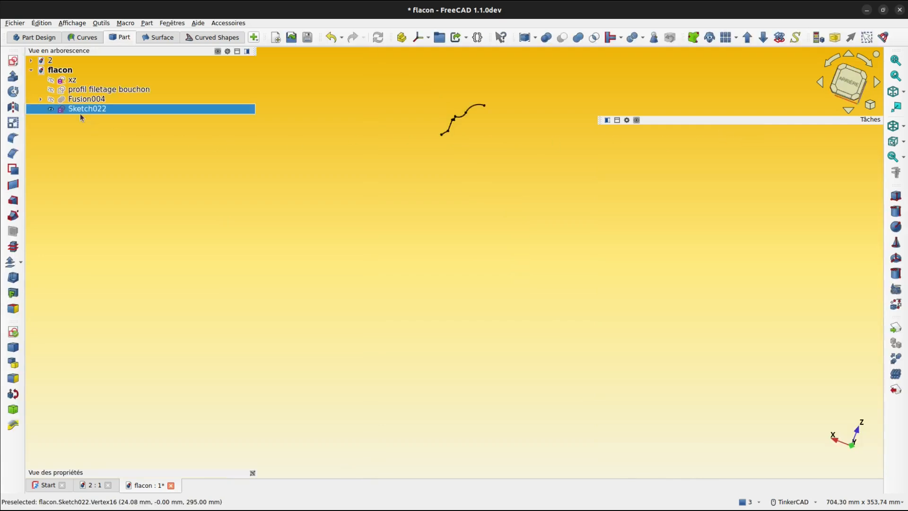
click(16, 93)
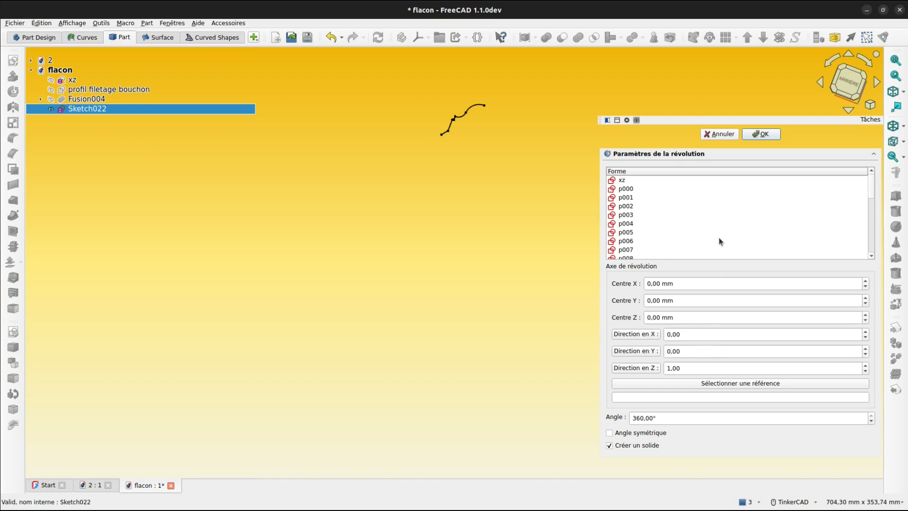
click(761, 135)
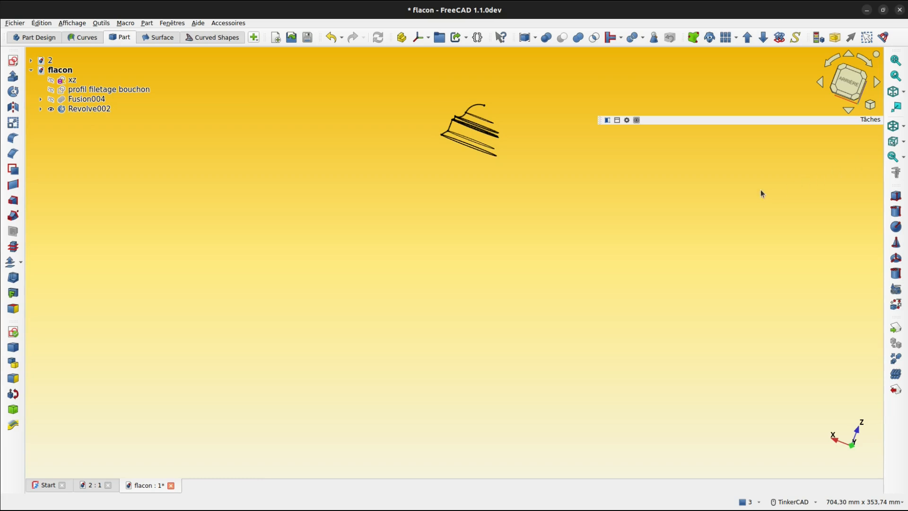
key(v)
key(1)
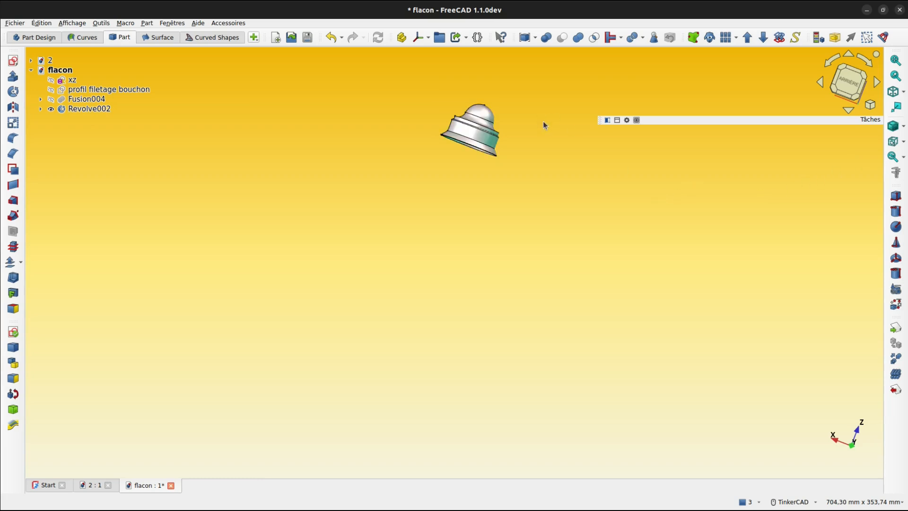
Step: Using wireframe display, fillet the inner and outer circular edges where the concave curve meets the short collar with a 1 mm radius
middle_drag(543, 122, 481, 210)
scroll(468, 205, up, 5)
right_drag(462, 200, 553, 207)
scroll(583, 142, up, 4)
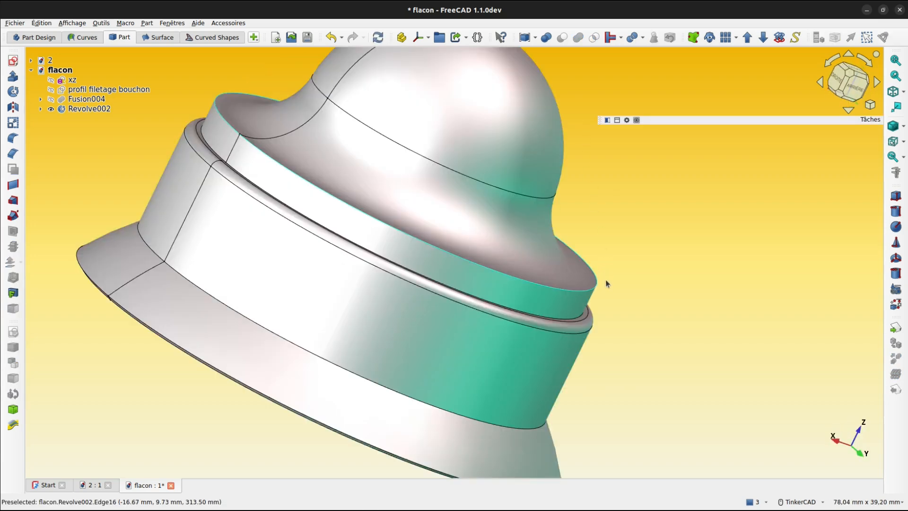
click(904, 125)
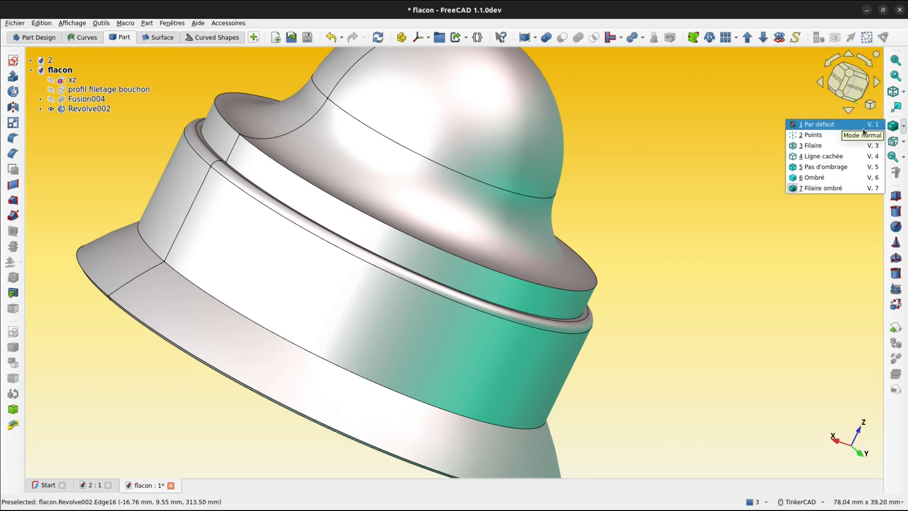
click(817, 147)
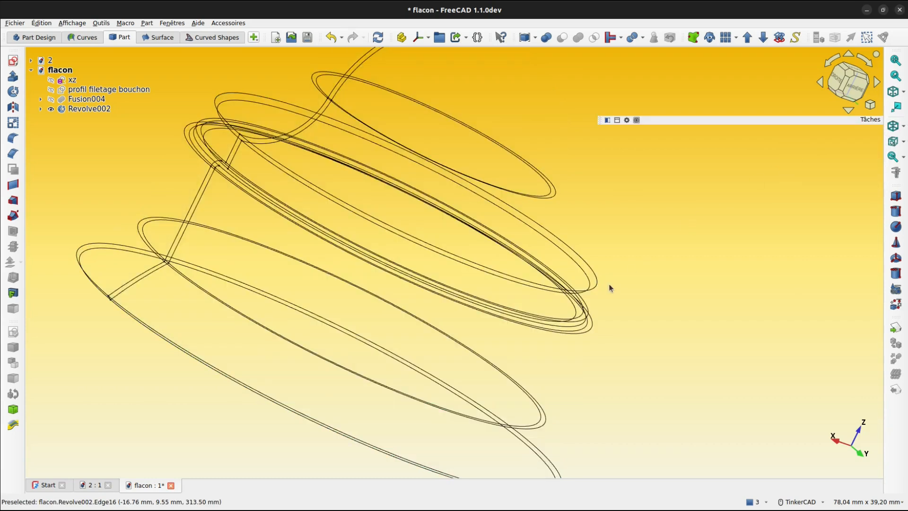
click(598, 277)
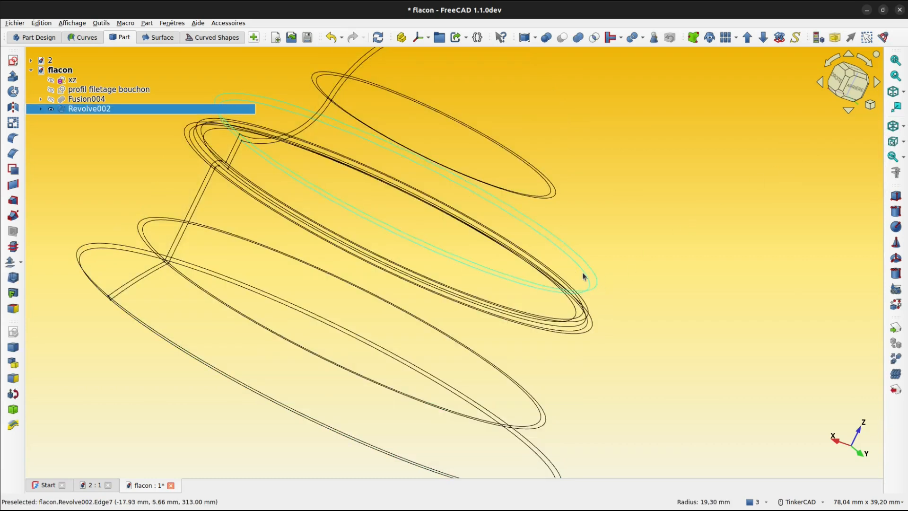
click(12, 139)
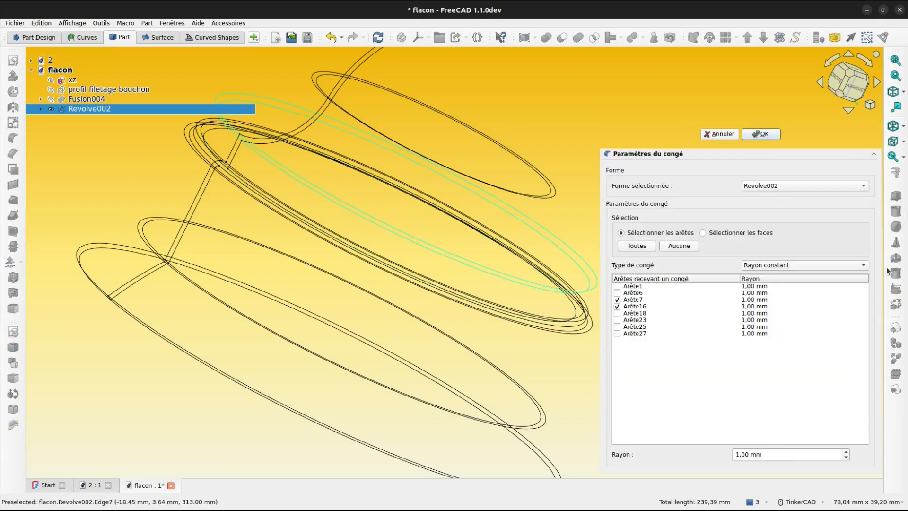
click(763, 135)
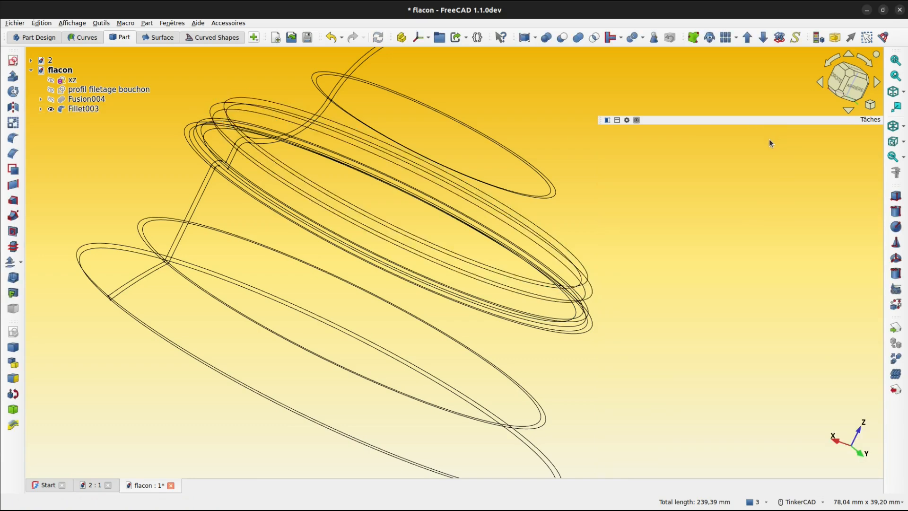
Step: Restore the default display style and inspect the filleted stopper, including its hollow underside
key(v)
key(1)
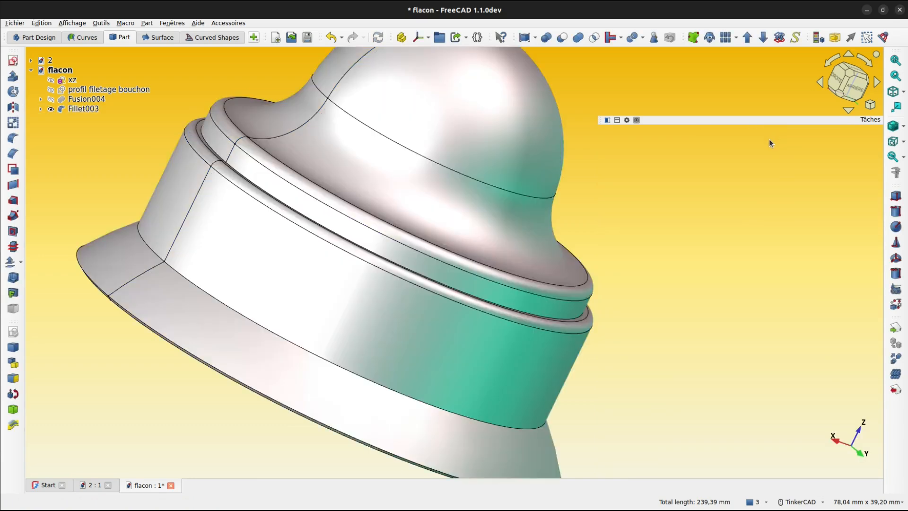
right_drag(490, 367, 435, 367)
scroll(470, 310, up, 6)
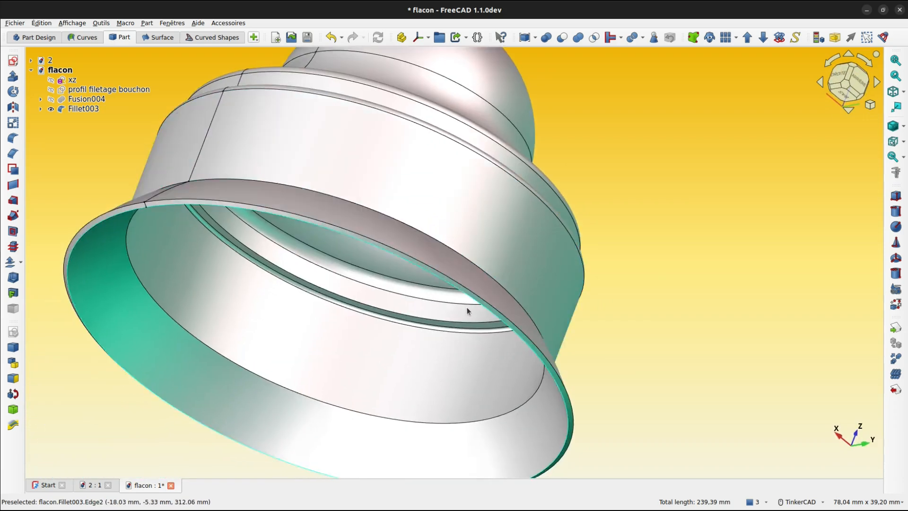
Step: Fillet the inner and outer circular edges of the stopper's flared lower rim with a 0.2 mm radius
scroll(467, 306, up, 2)
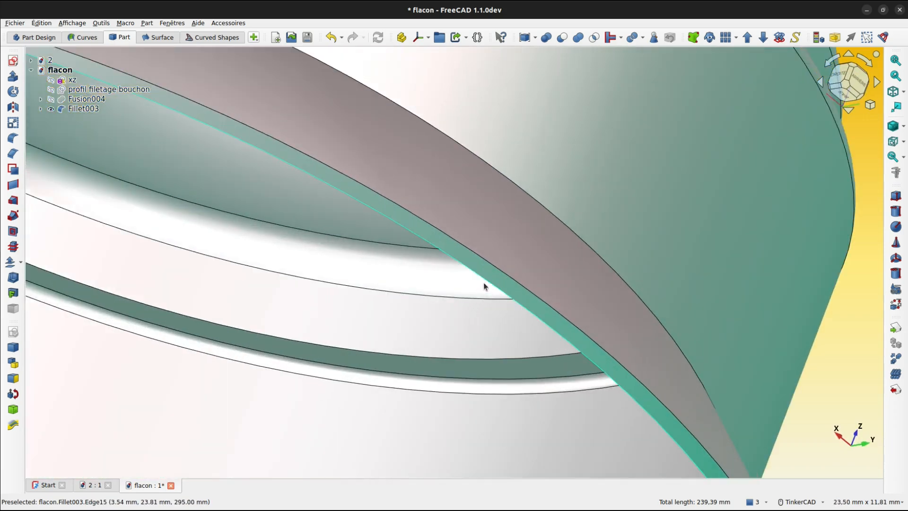
click(484, 282)
ctrl+click(488, 265)
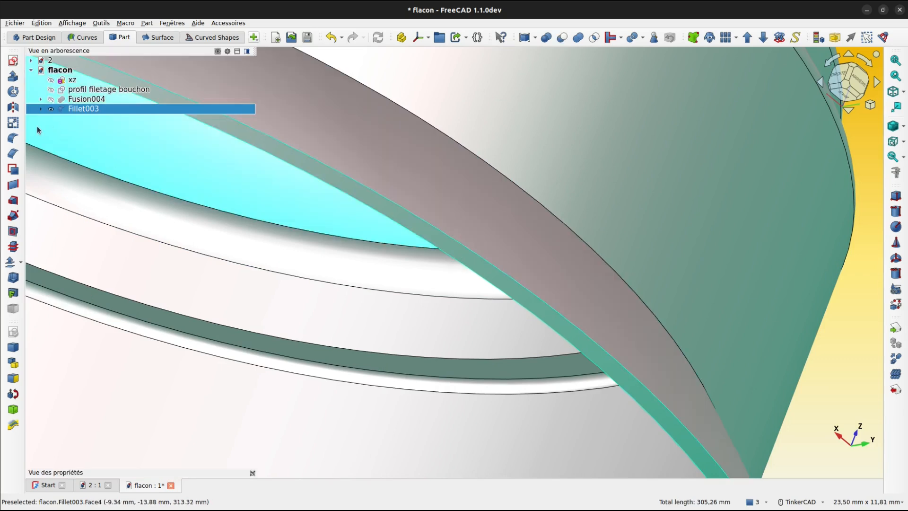
click(13, 139)
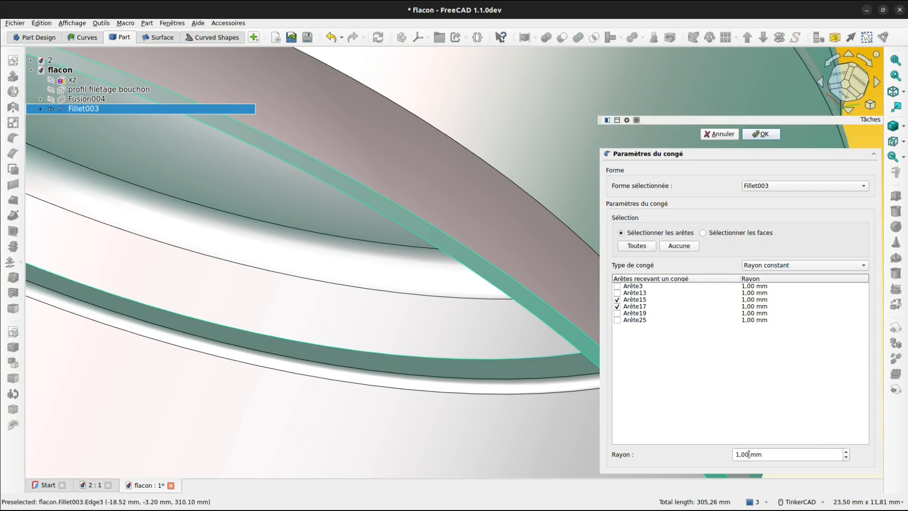
drag(749, 455, 732, 453)
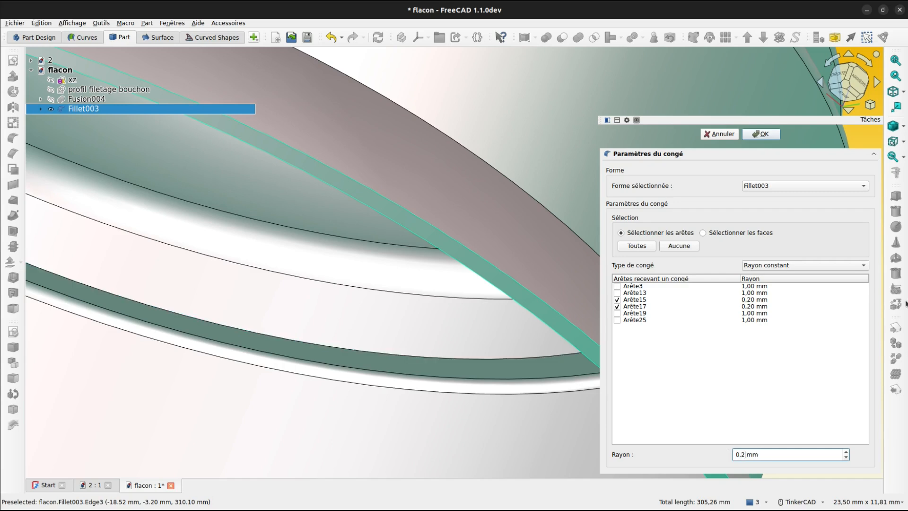
click(768, 134)
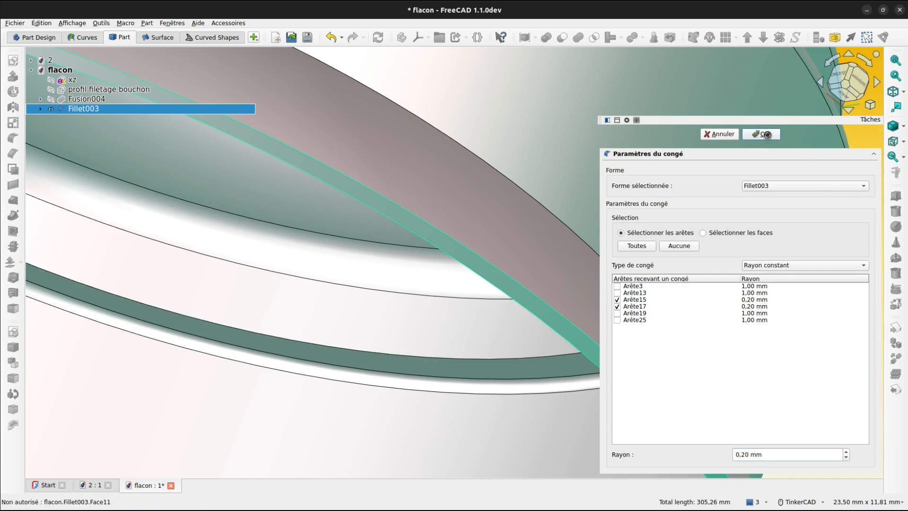
Step: Inspect the rounded rim from below and show the bottle body Fusion004 together with the stopper
scroll(492, 303, down, 2)
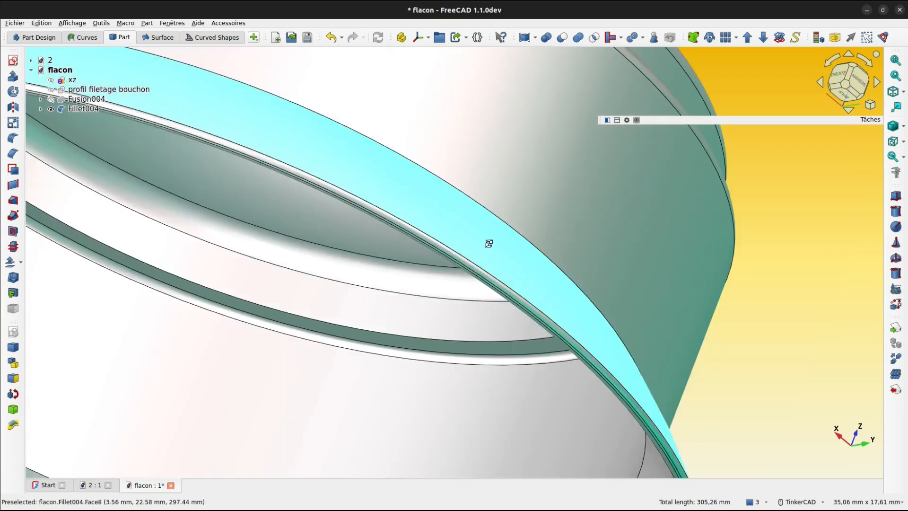
right_drag(488, 243, 583, 286)
scroll(594, 286, down, 4)
scroll(596, 288, down, 5)
right_drag(469, 213, 492, 285)
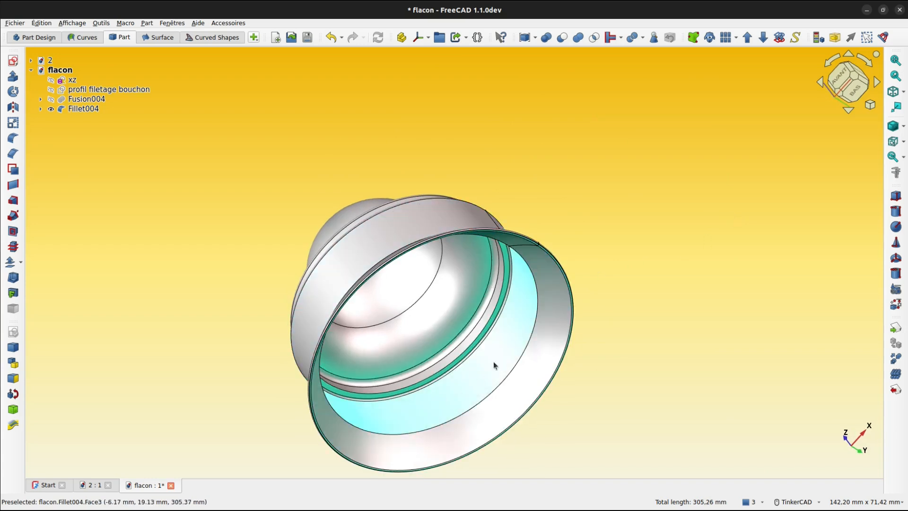
right_drag(520, 339, 479, 371)
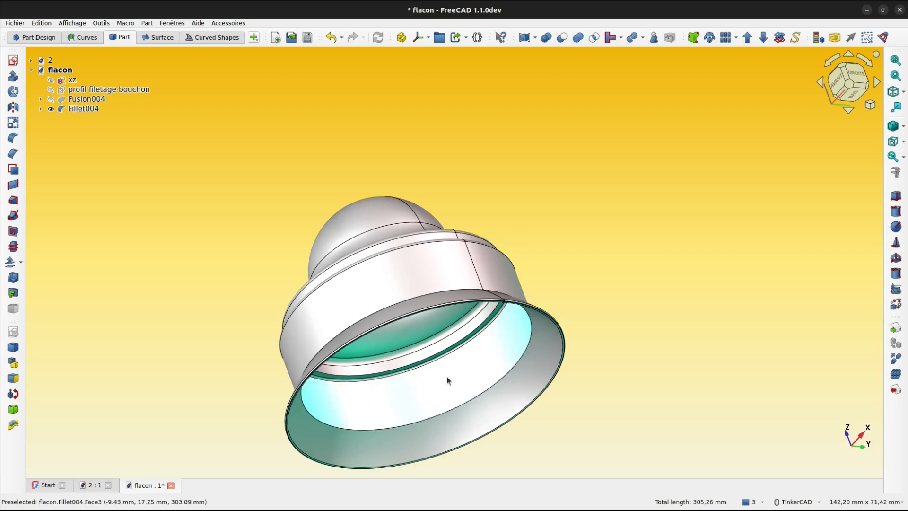
click(41, 99)
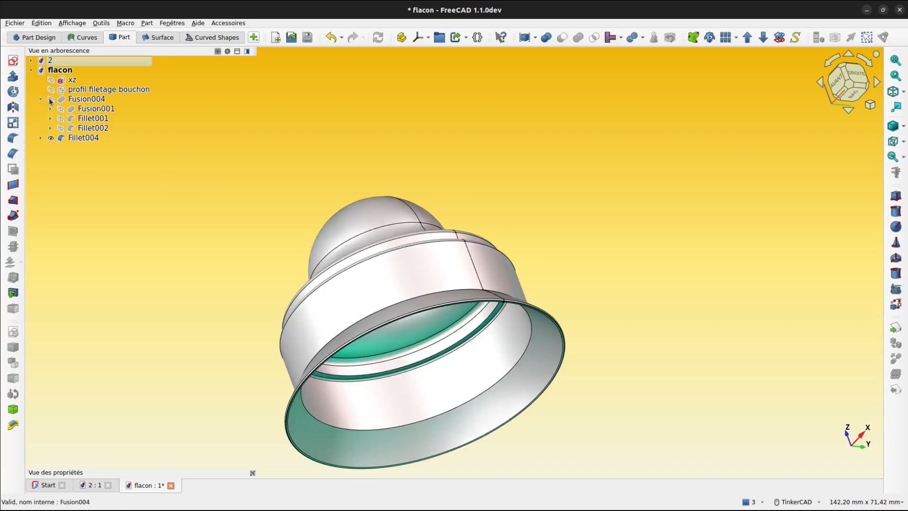
click(51, 100)
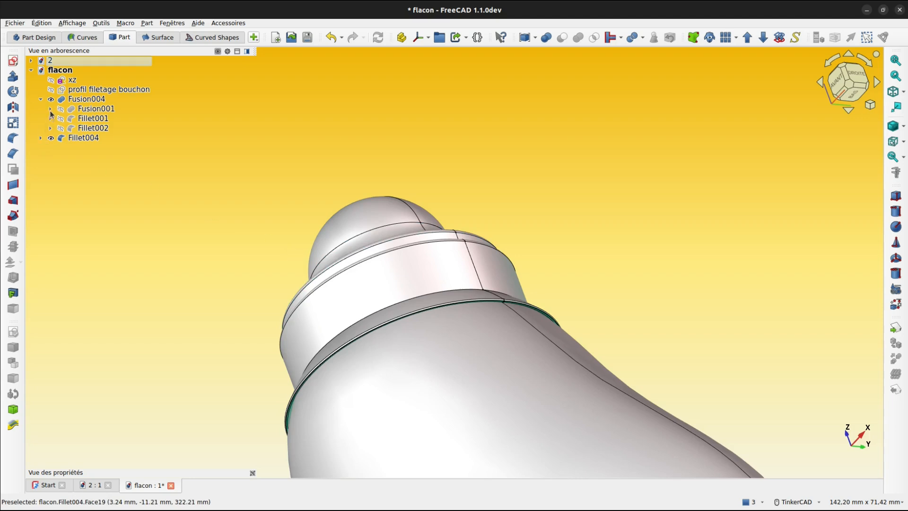
Step: Look through the nested components of Fusion004 for the thread sweep with its profile and helix
click(50, 110)
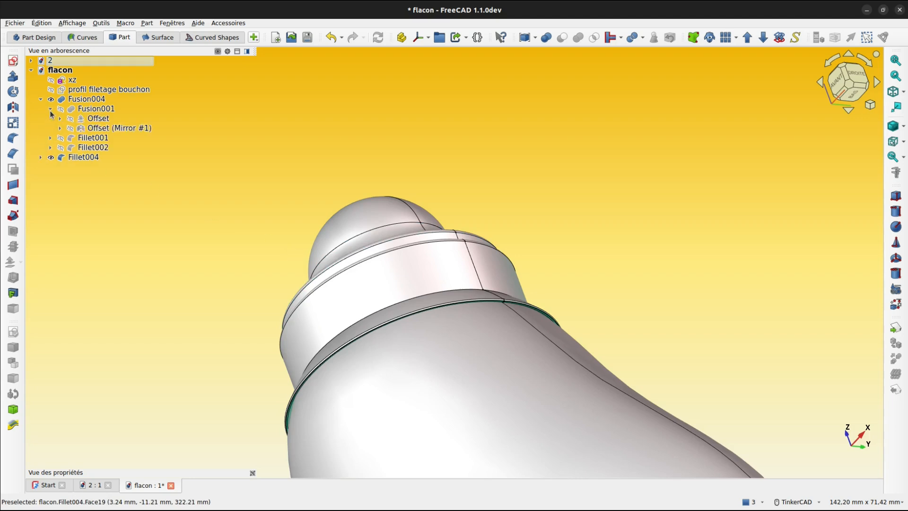
click(50, 110)
click(49, 119)
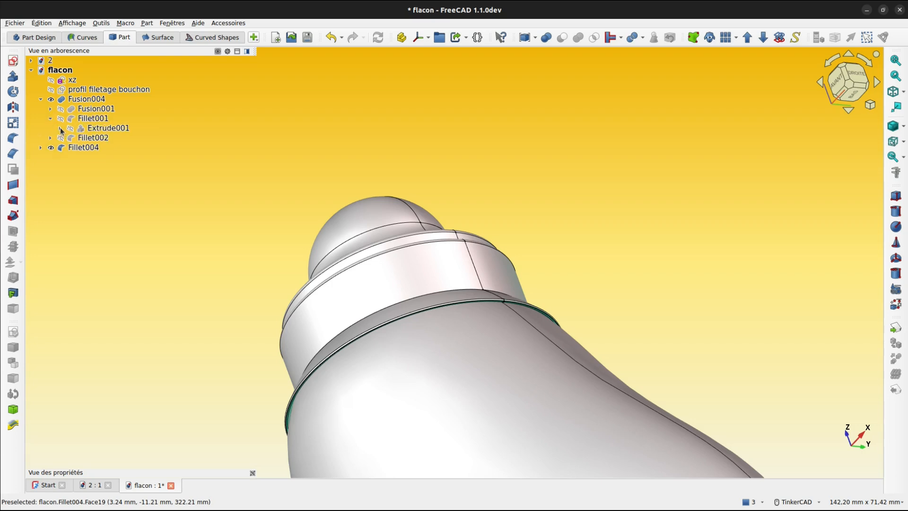
click(60, 129)
click(60, 129)
click(50, 119)
click(51, 128)
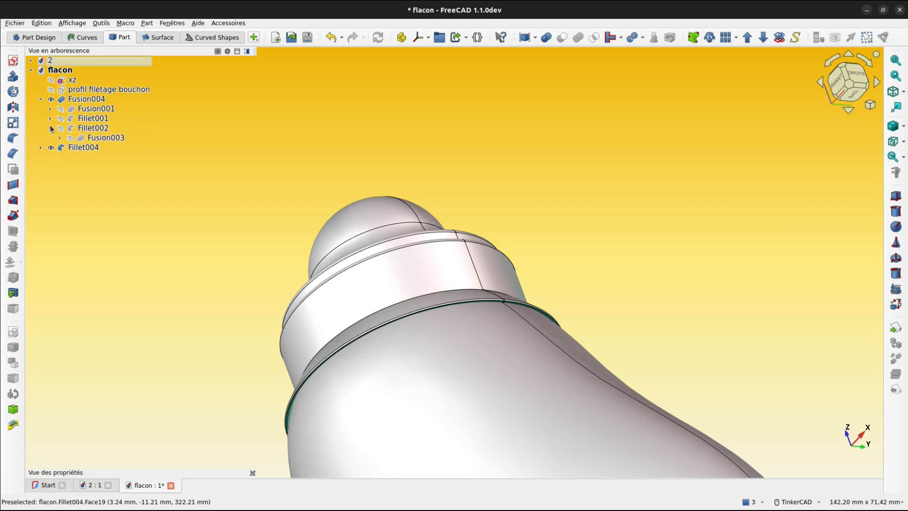
click(60, 138)
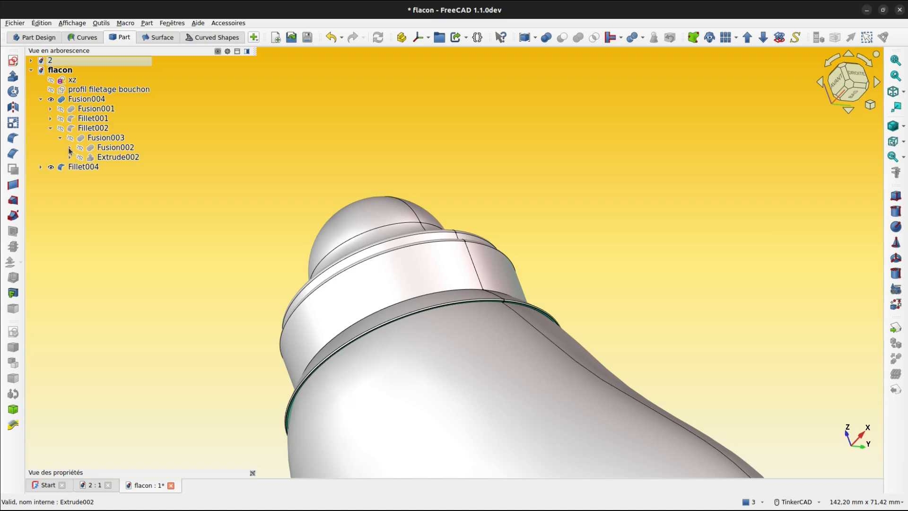
click(70, 148)
click(80, 158)
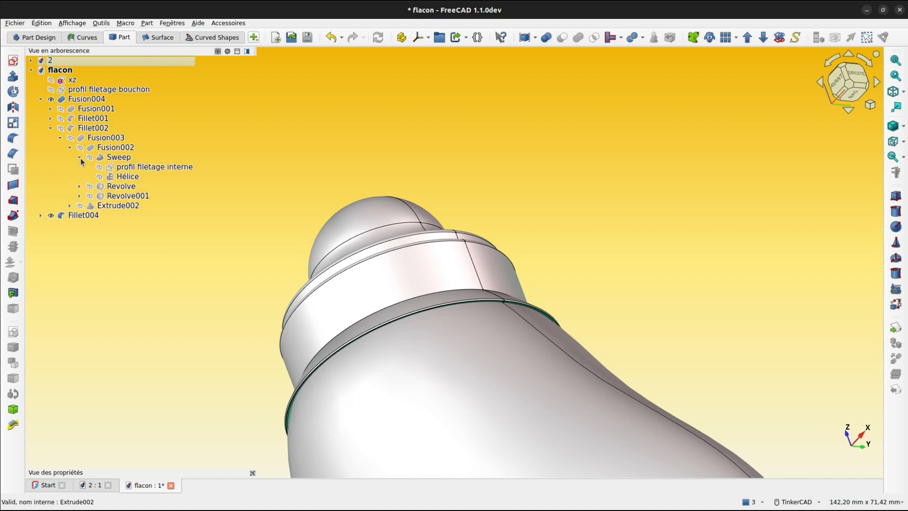
Step: Make the thread's Hélice and the profil filetage bouchon sketch visible
click(134, 167)
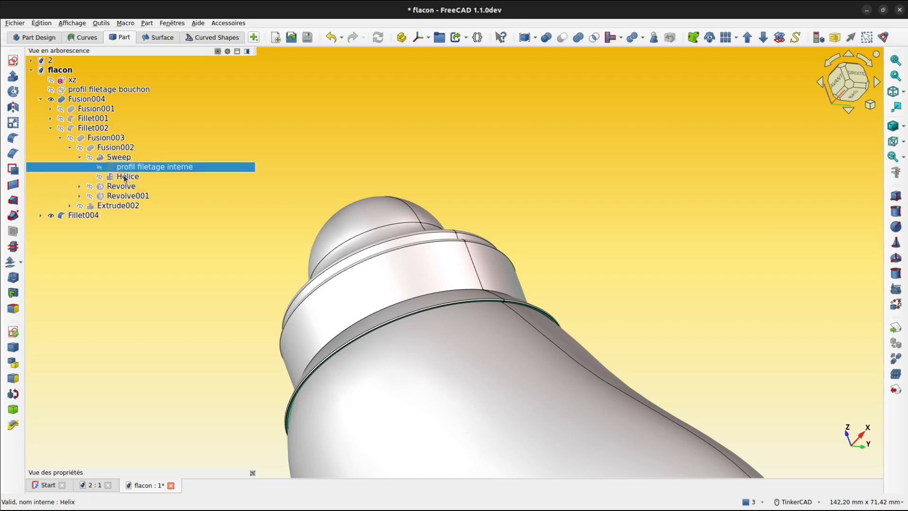
ctrl+click(126, 178)
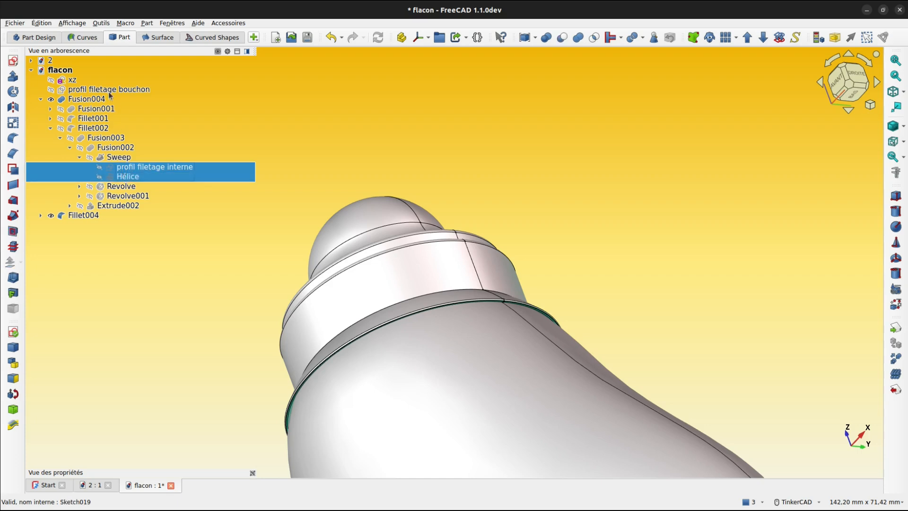
click(122, 178)
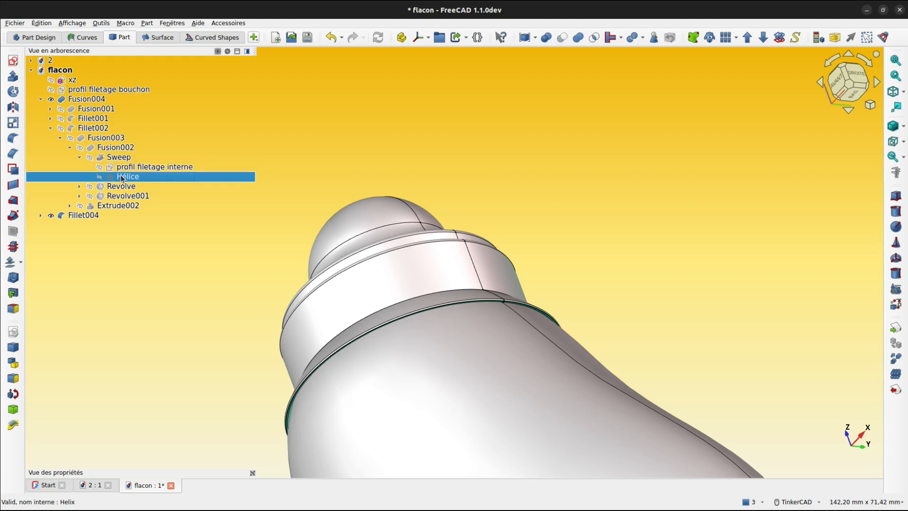
key(space)
click(107, 90)
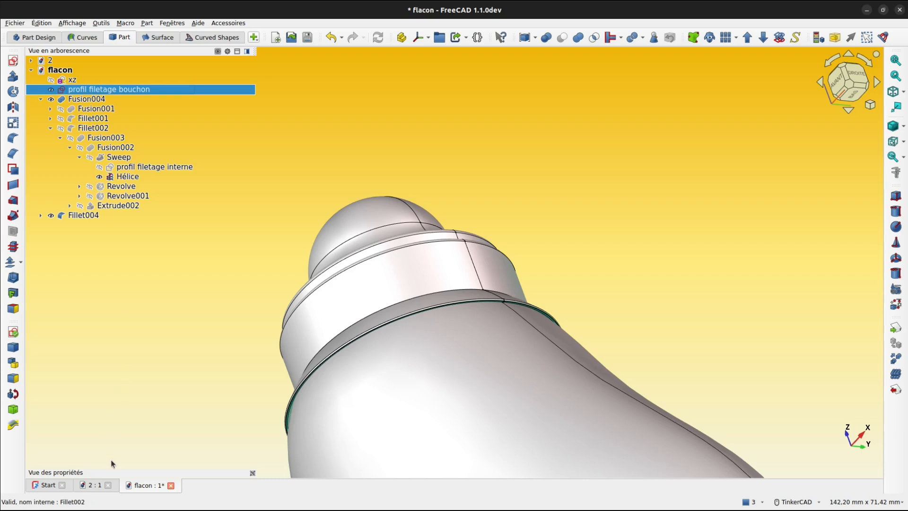
Step: Show the data properties of the profil filetage bouchon sketch and expand its constraints
drag(112, 472, 122, 234)
click(67, 471)
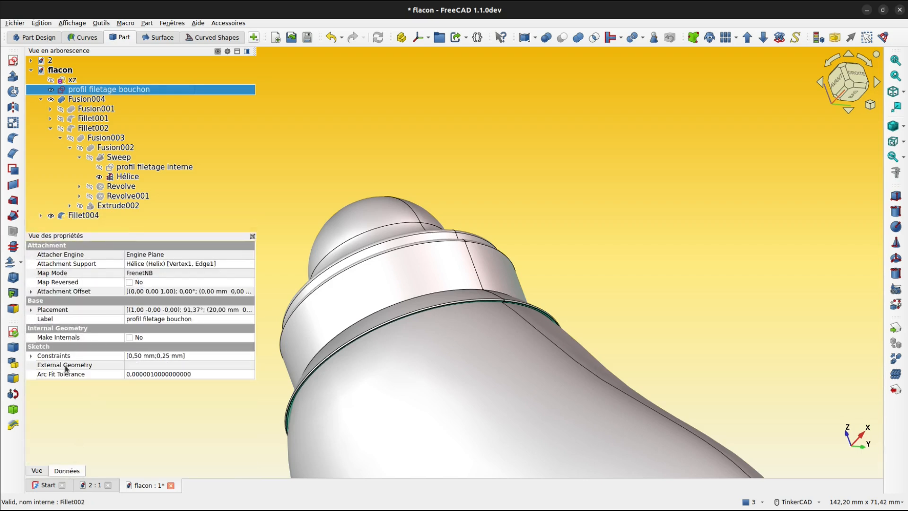
click(31, 356)
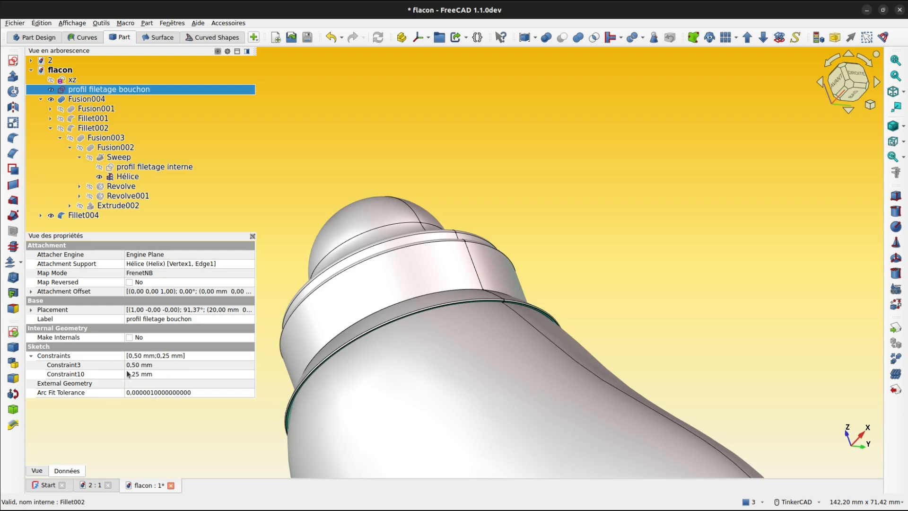
Step: Open the profil filetage bouchon sketch in wireframe display, examine its dimensions and position against the stopper wall, and close it
double_click(127, 90)
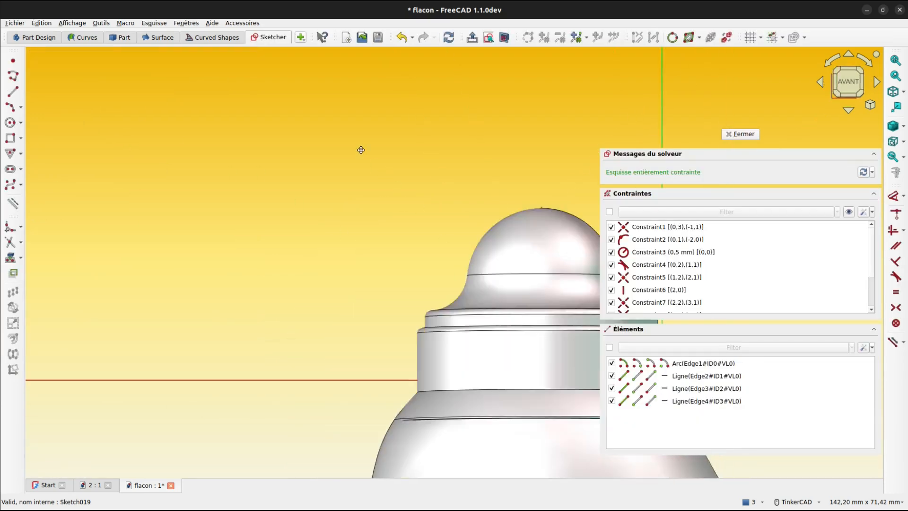
middle_drag(361, 150, 260, 67)
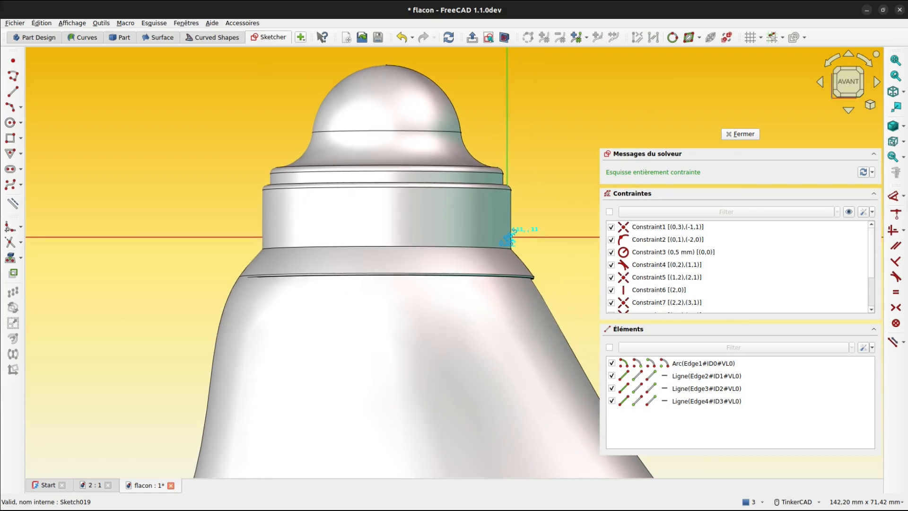
click(904, 126)
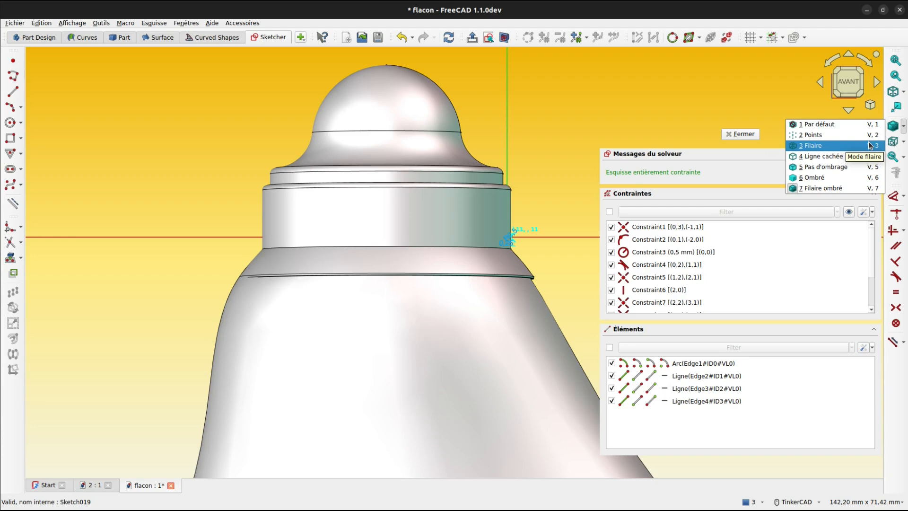
click(869, 145)
scroll(512, 243, up, 5)
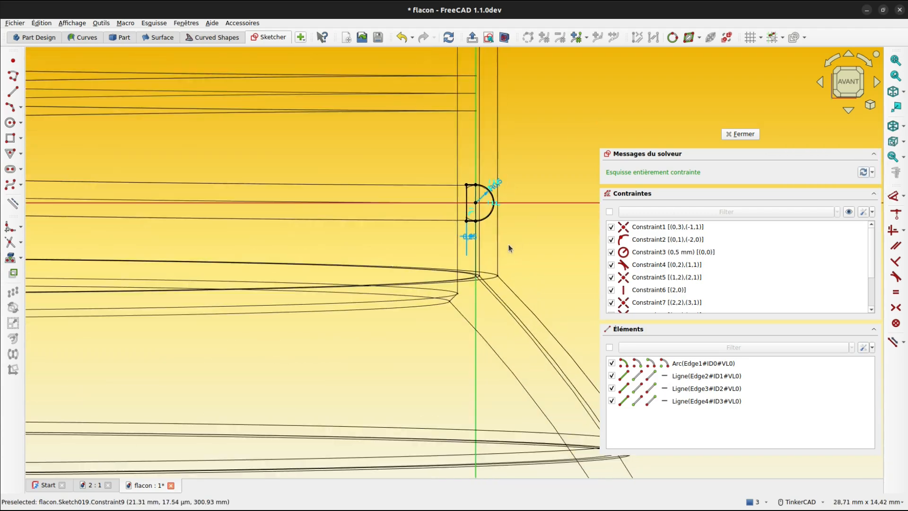
scroll(507, 241, up, 3)
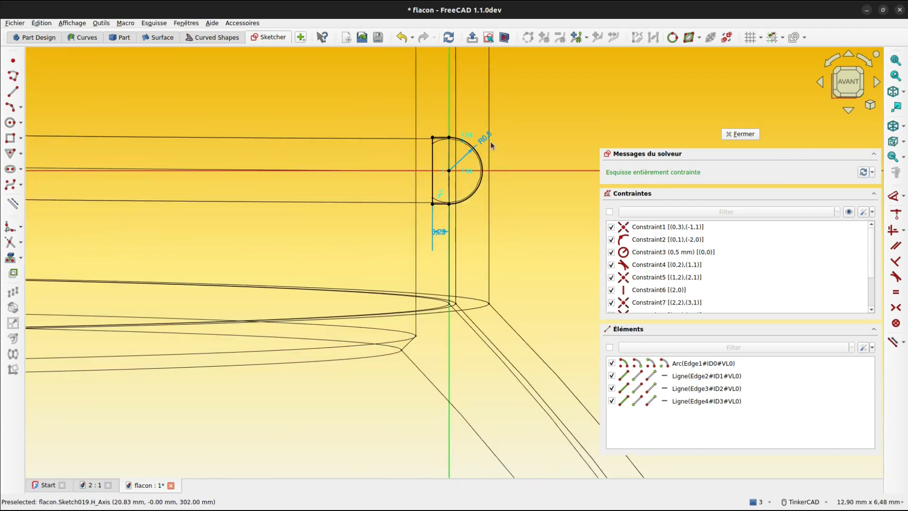
scroll(490, 141, up, 3)
scroll(490, 141, down, 3)
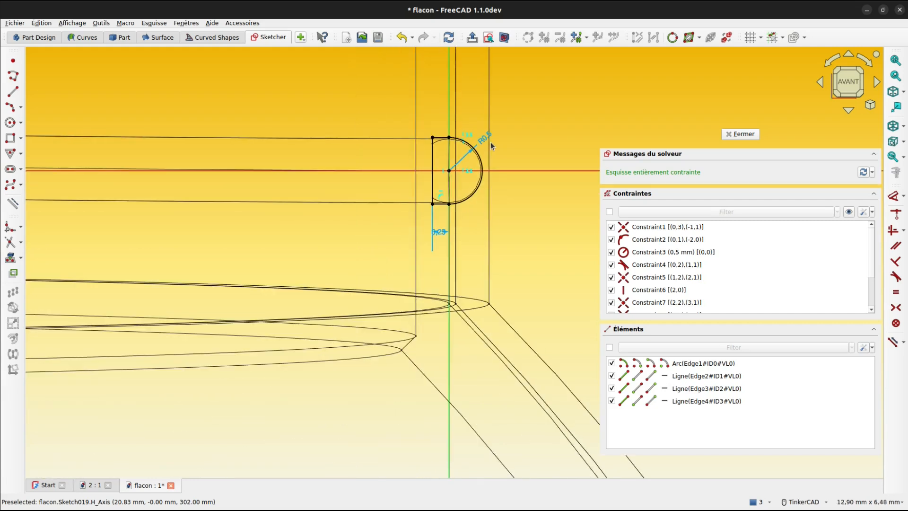
scroll(490, 141, up, 5)
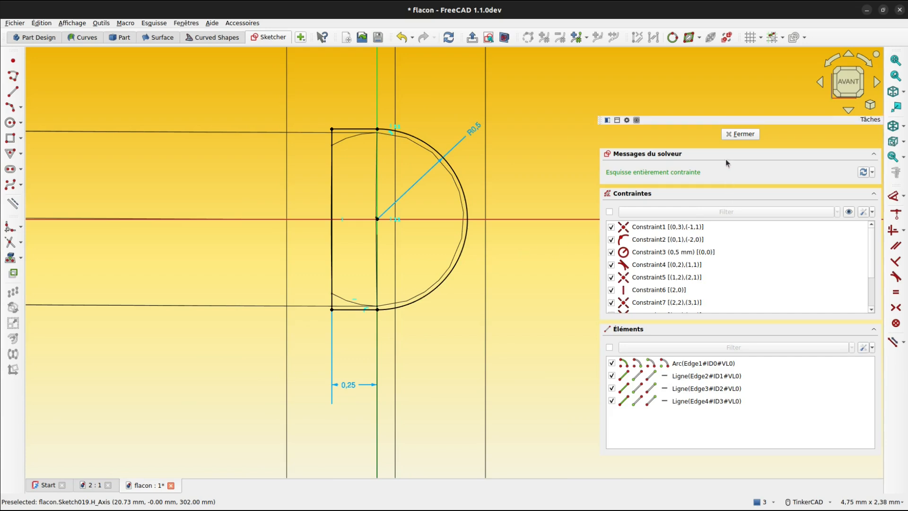
click(741, 134)
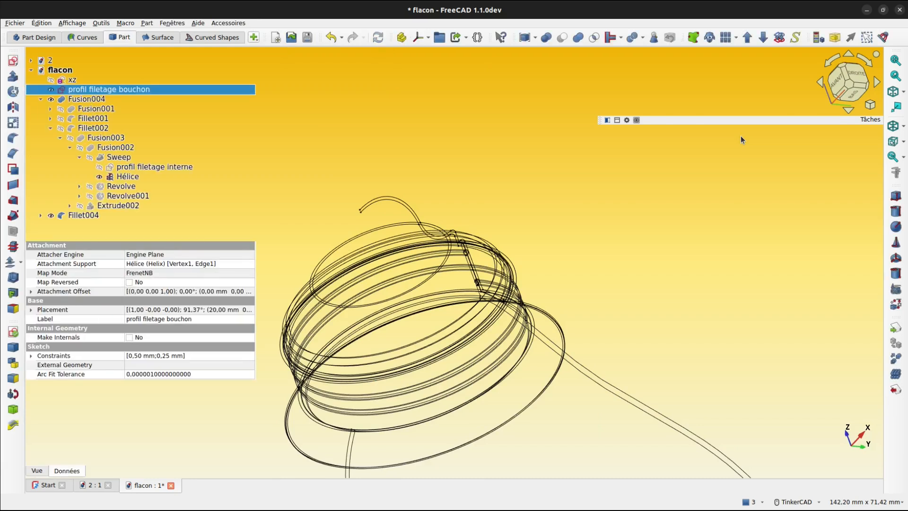
Step: Compare the constraint values of profil filetage interne with those of profil filetage bouchon
click(134, 167)
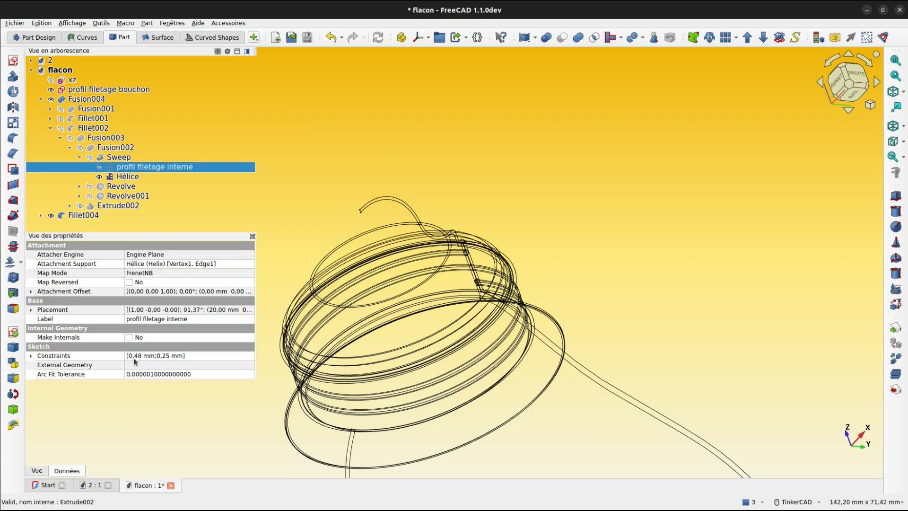
click(515, 158)
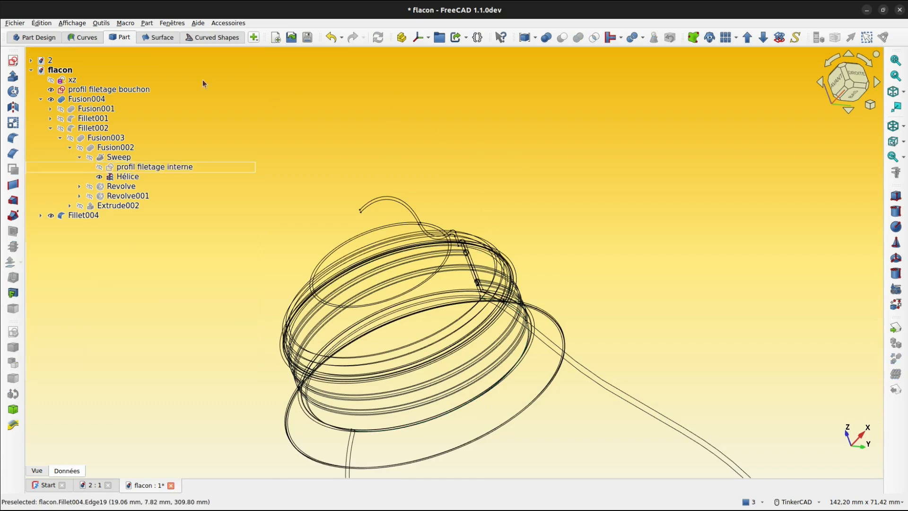
click(130, 91)
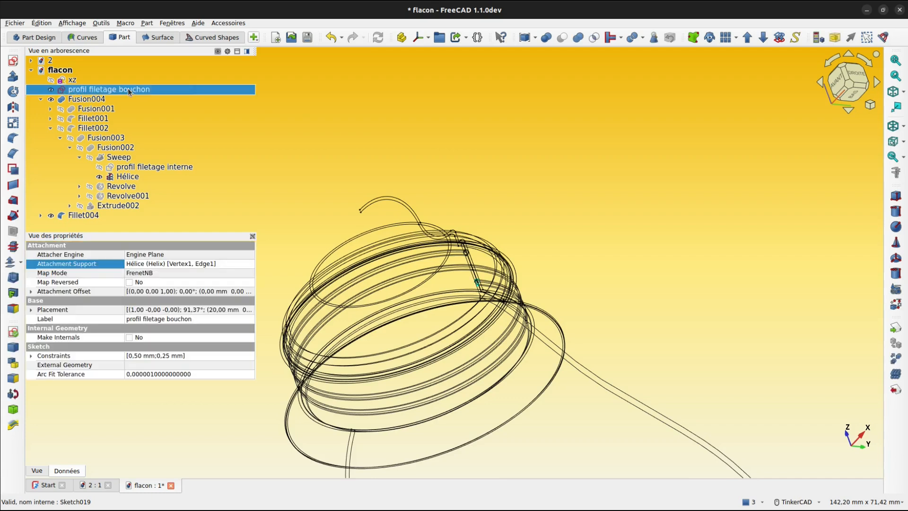
click(362, 137)
Step: Sweep the profil filetage bouchon sketch along the Hélice as a solid with Frenet orientation
click(13, 215)
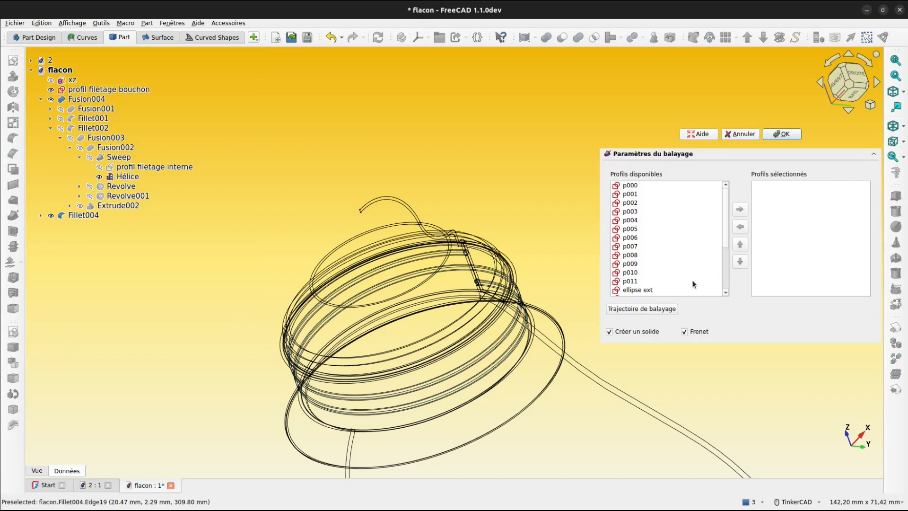
scroll(727, 246, down, 3)
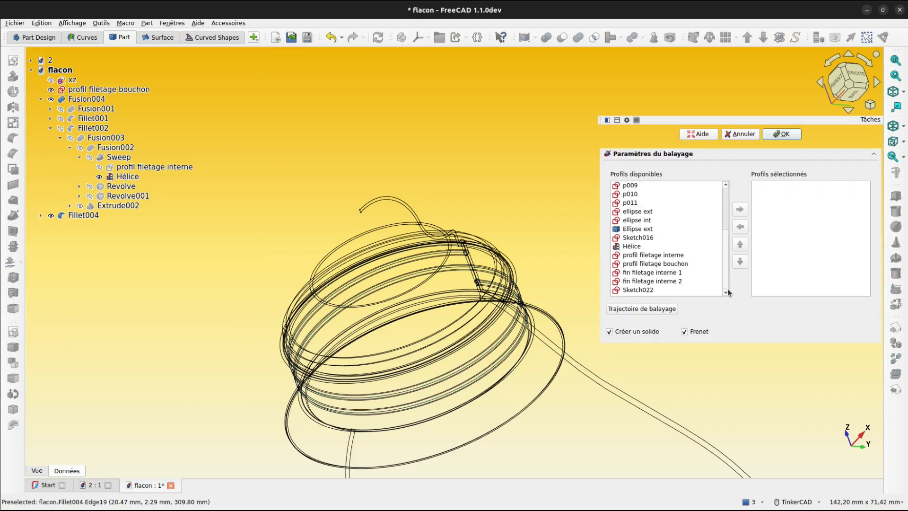
click(658, 265)
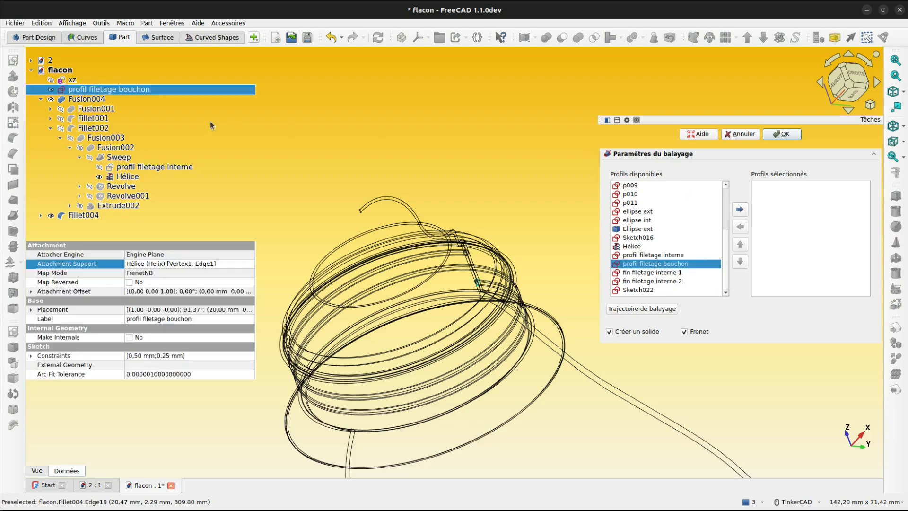
click(741, 208)
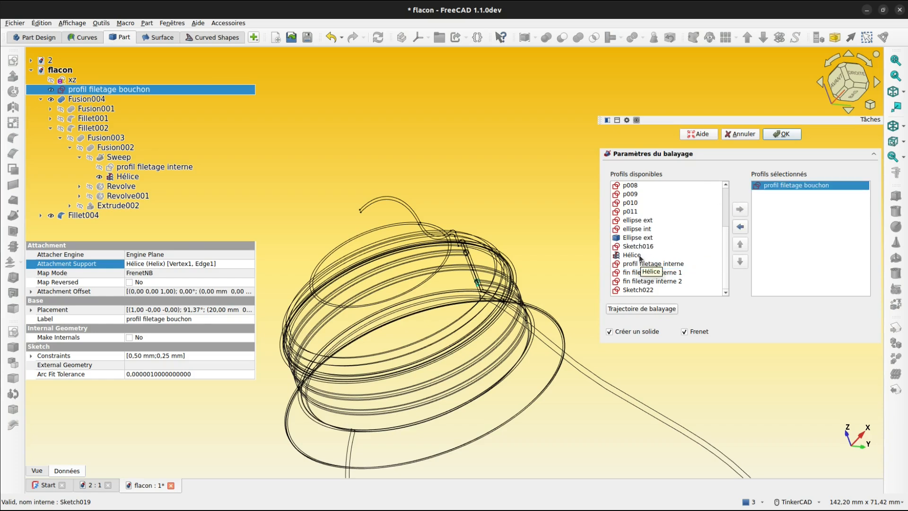
click(638, 311)
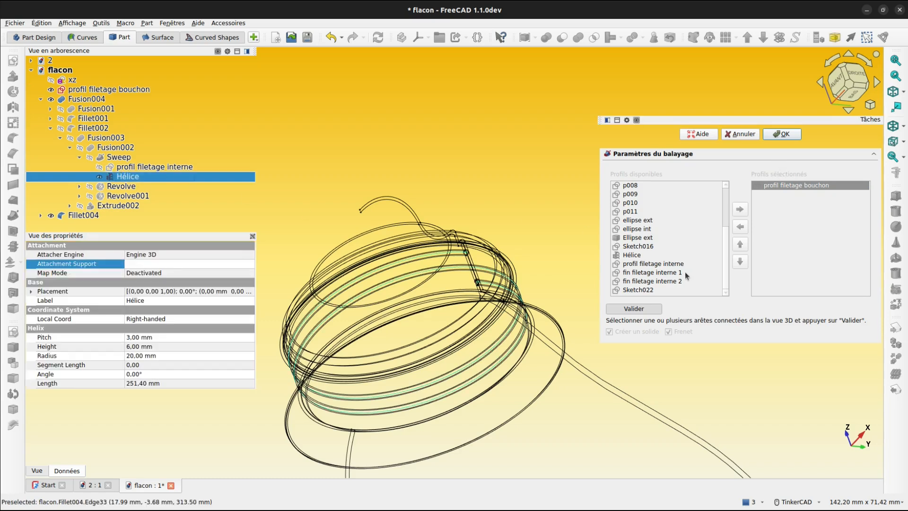
click(652, 310)
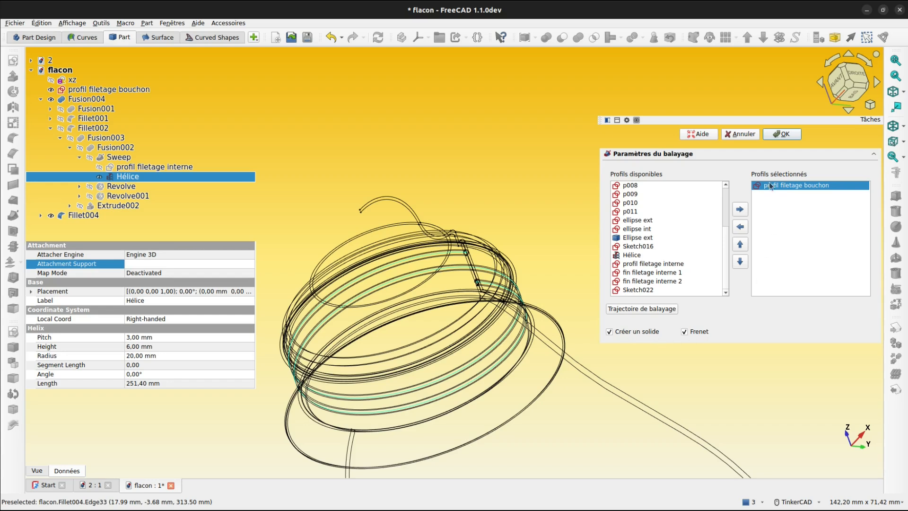
click(782, 135)
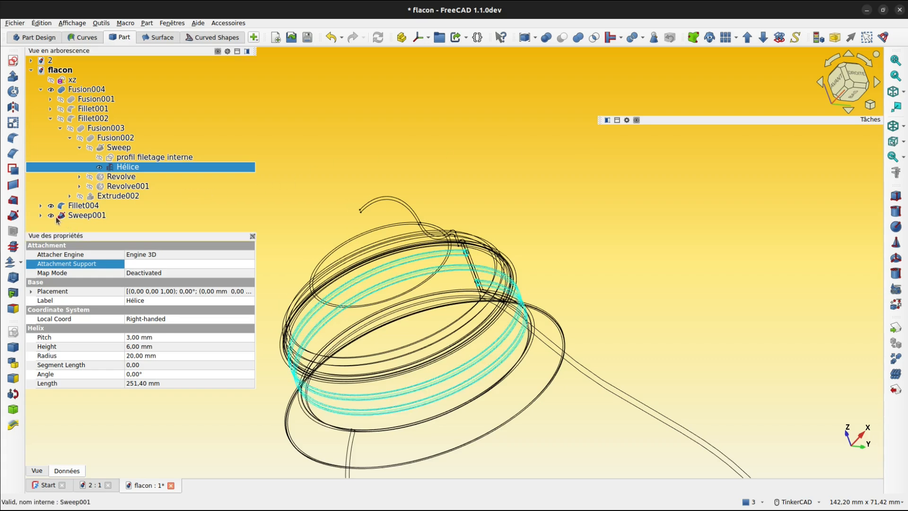
Step: Hide Fusion004 and show the model in shaded wireframe display to view the thread inside the stopper
click(51, 90)
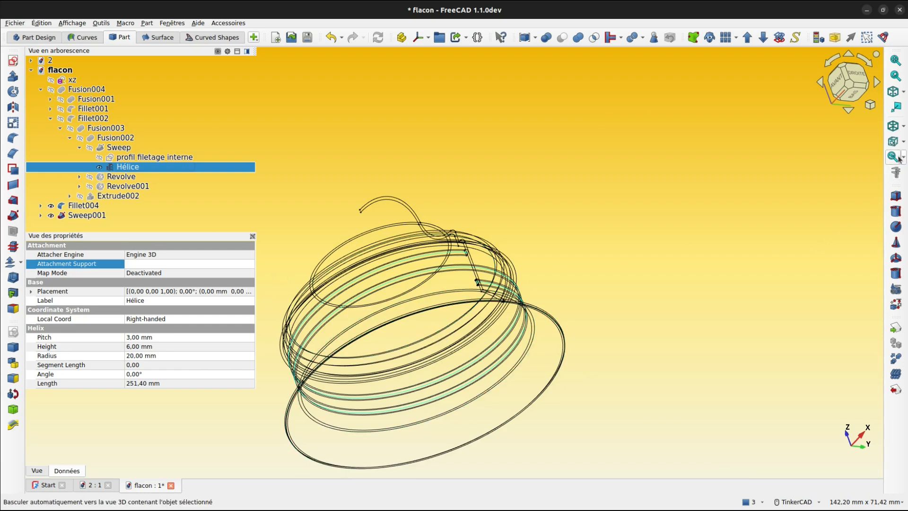
click(903, 125)
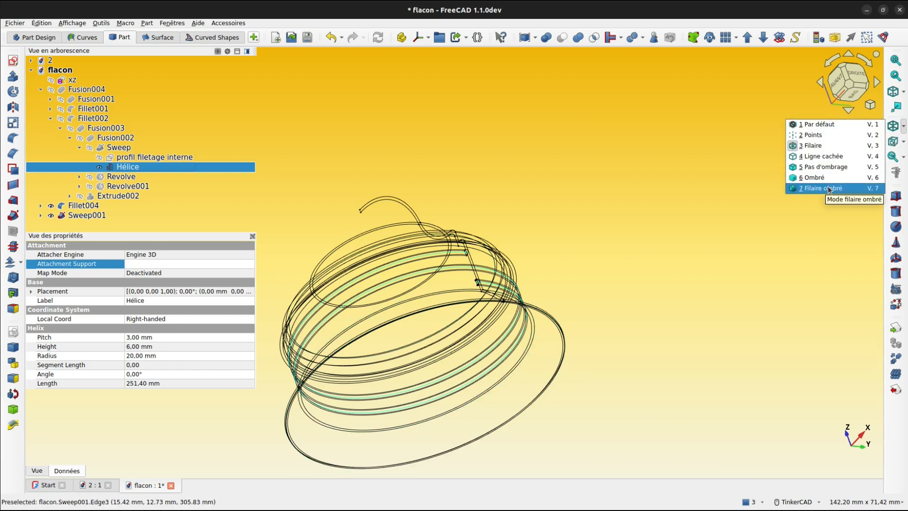
click(828, 188)
right_drag(575, 274, 556, 237)
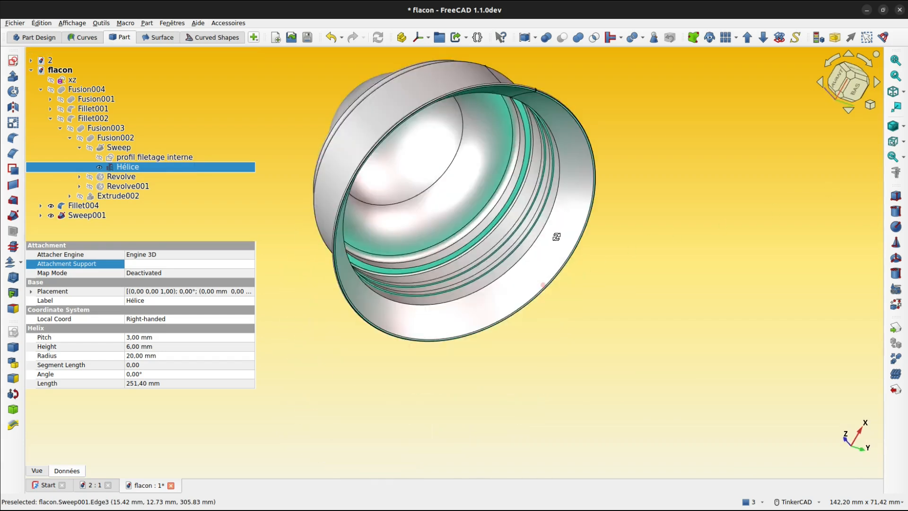
scroll(561, 156, up, 5)
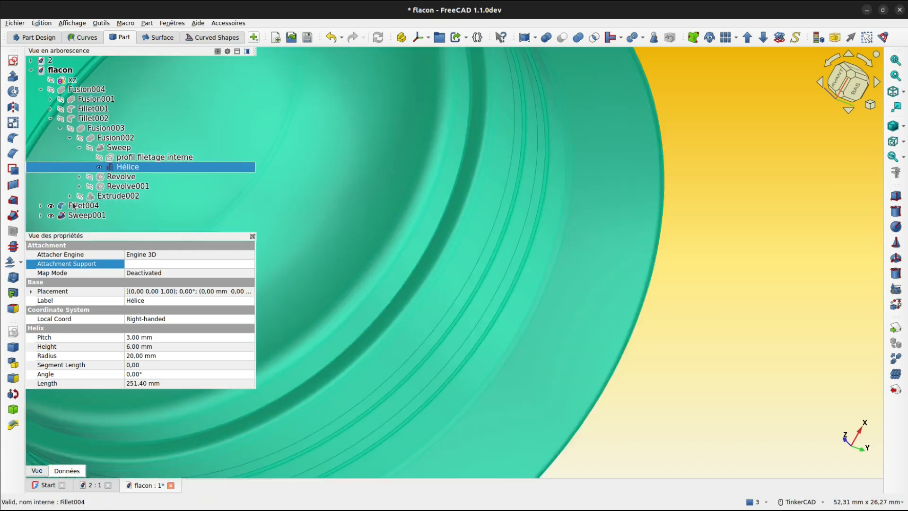
Step: Subtract the thread solid Sweep001 from the stopper Fillet004
click(74, 205)
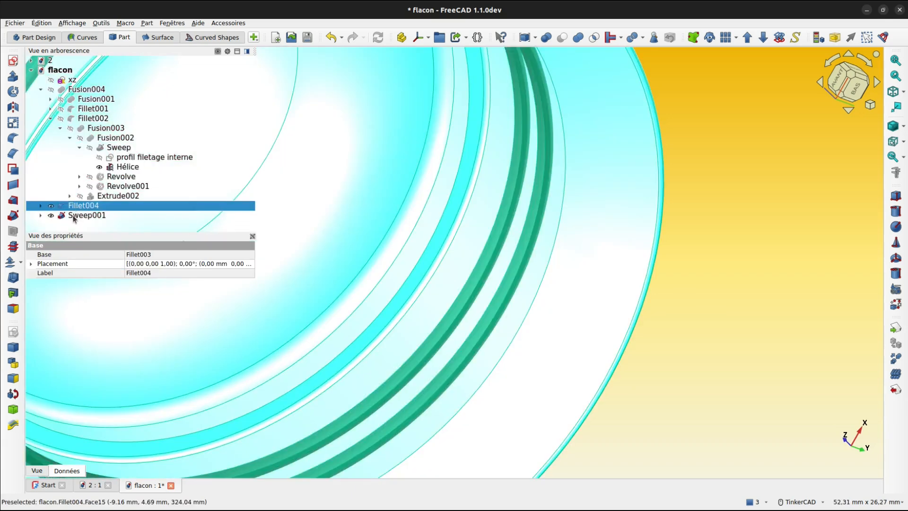
ctrl+click(74, 216)
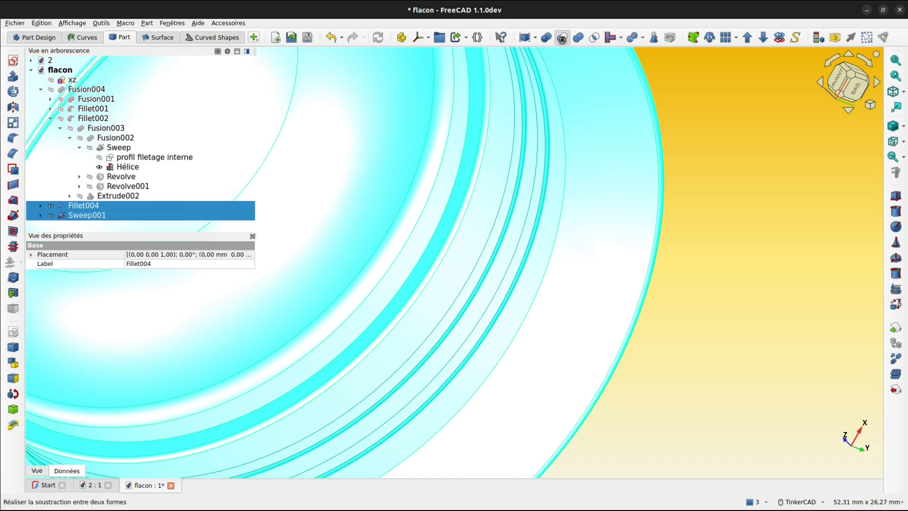
click(562, 39)
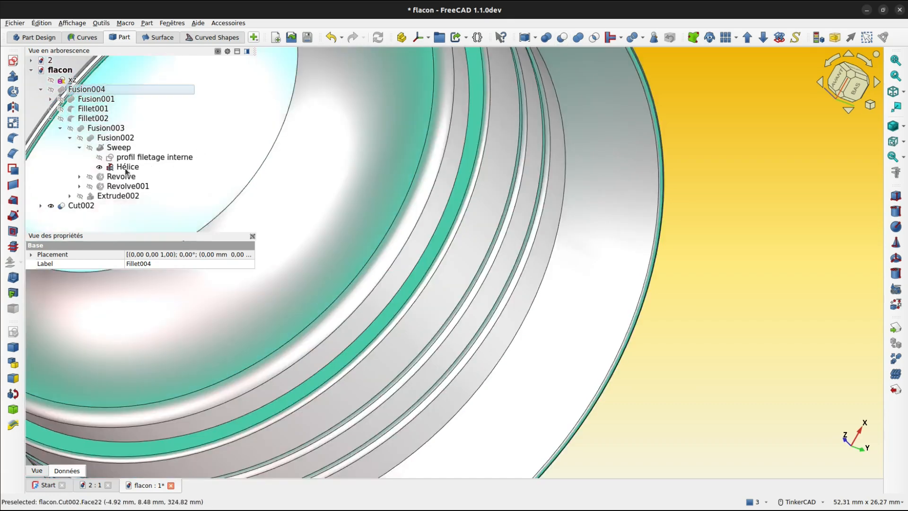
Step: Examine the thread groove cut inside the stopper and its end at the profil filetage bouchon sketch
right_drag(227, 186, 613, 121)
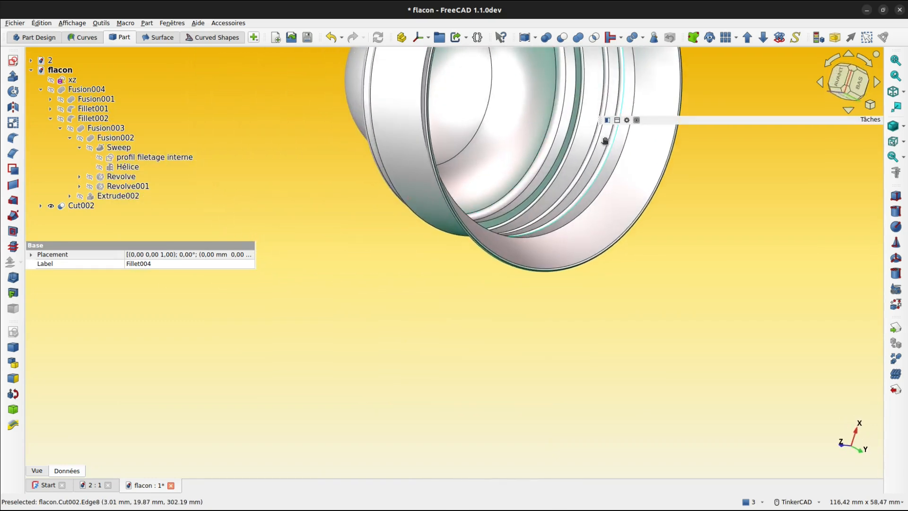
middle_drag(578, 147, 440, 222)
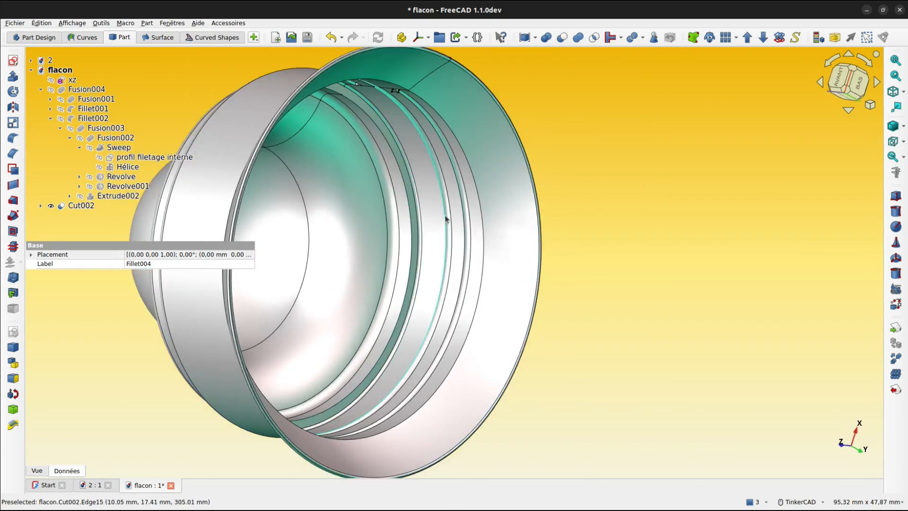
right_drag(440, 222, 419, 117)
middle_drag(419, 117, 428, 166)
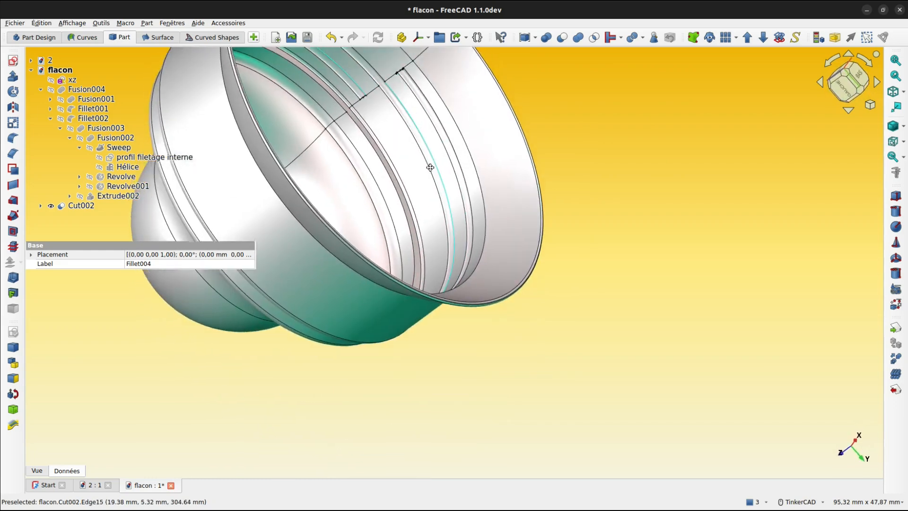
right_drag(428, 166, 405, 217)
scroll(404, 219, up, 5)
scroll(404, 219, up, 2)
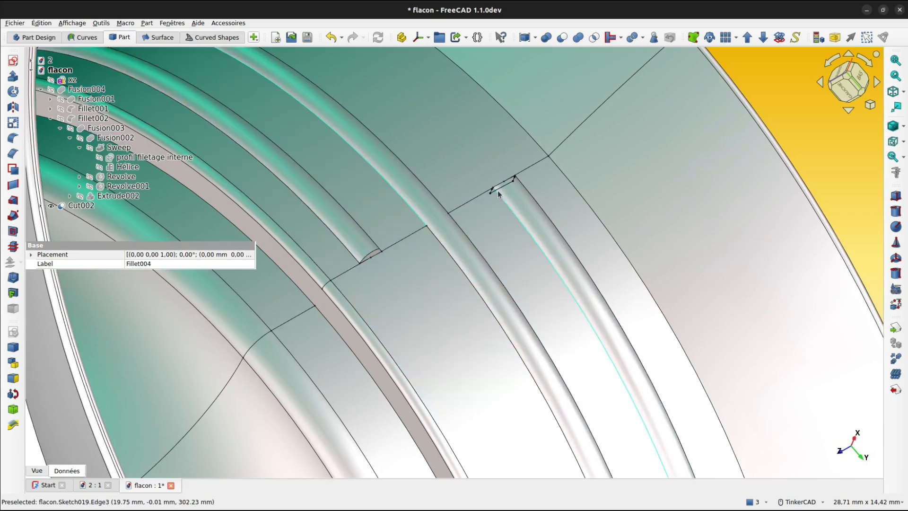
click(498, 192)
scroll(497, 192, up, 3)
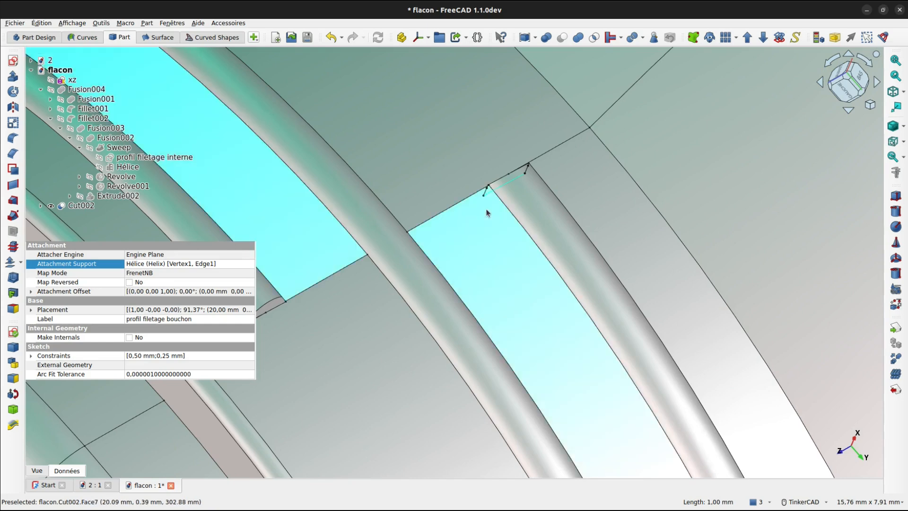
Step: Duplicate the profil filetage bouchon sketch under Sweep001, using only the original selection without its dependencies
click(40, 206)
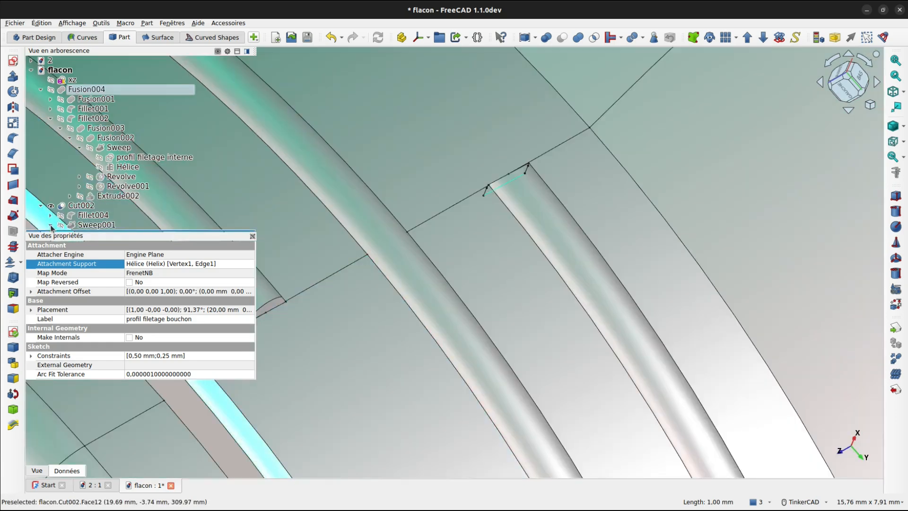
click(50, 226)
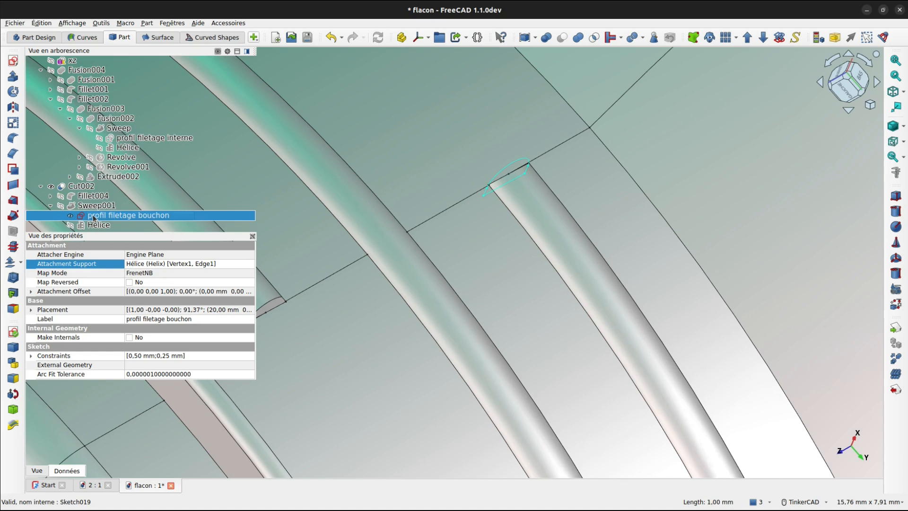
click(41, 23)
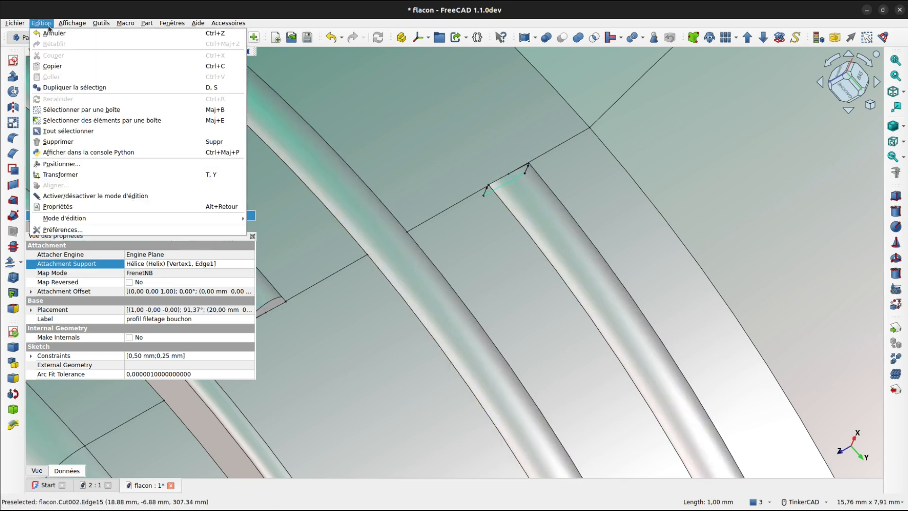
click(54, 89)
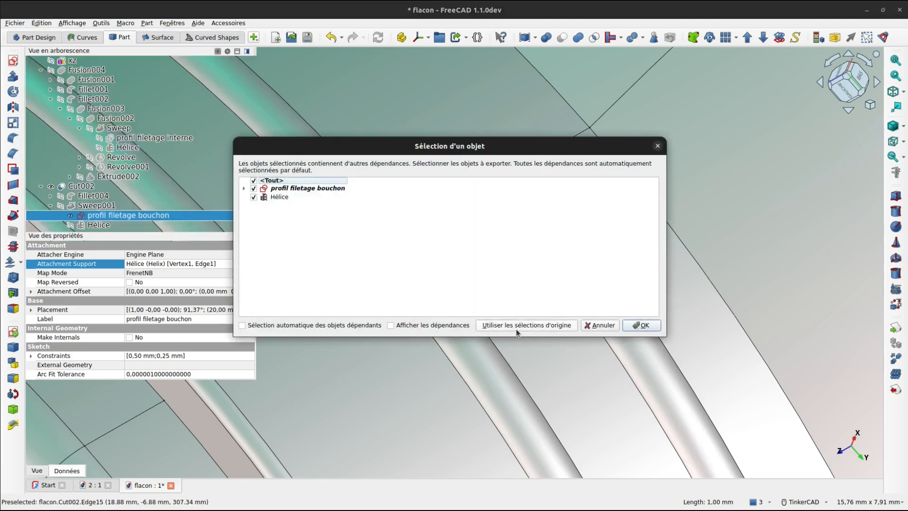
click(513, 325)
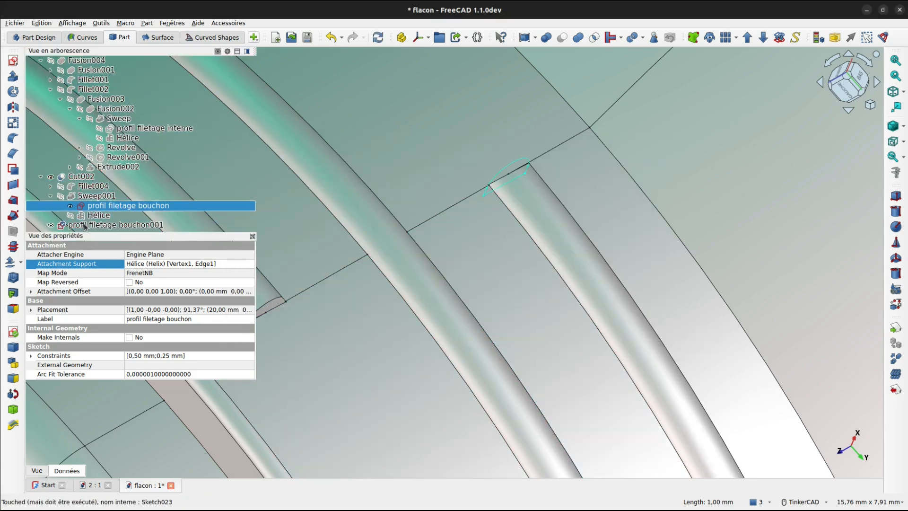
Step: Open the profil filetage bouchon001 sketch in wireframe display and convert its three straight lines to construction geometry
click(85, 225)
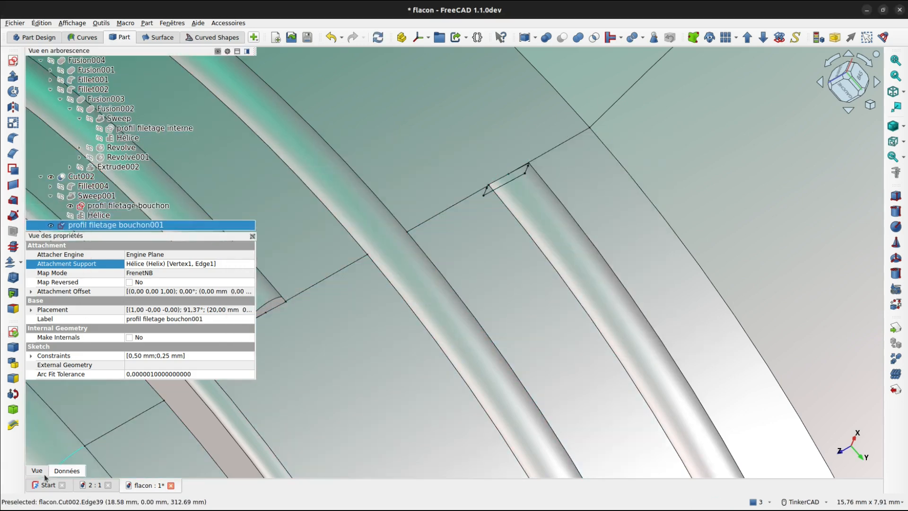
double_click(114, 227)
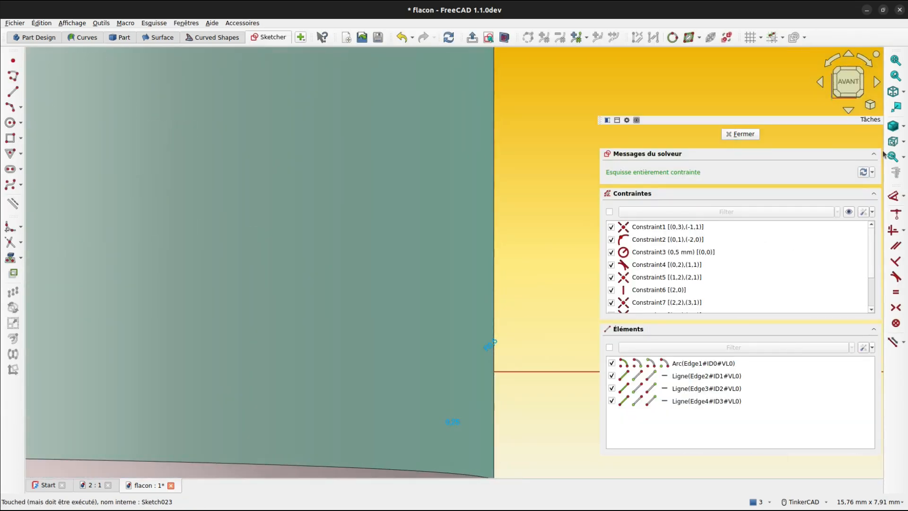
click(902, 128)
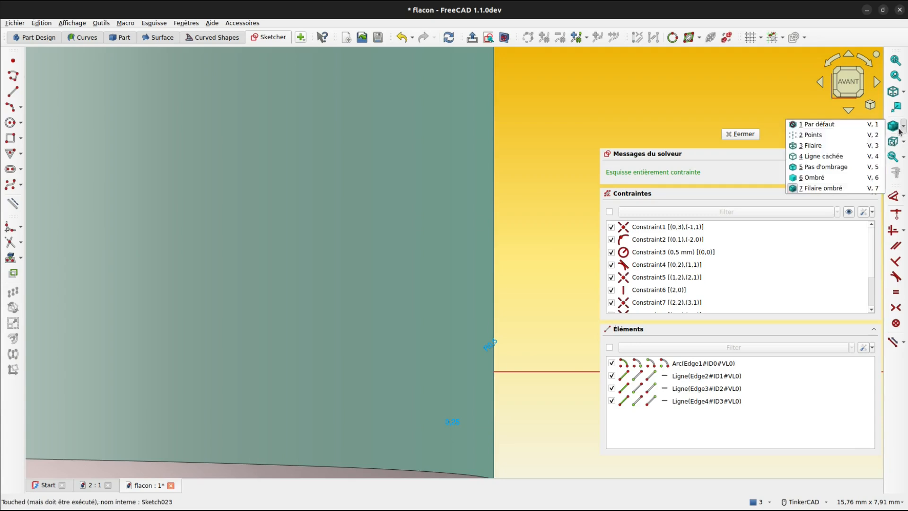
click(826, 142)
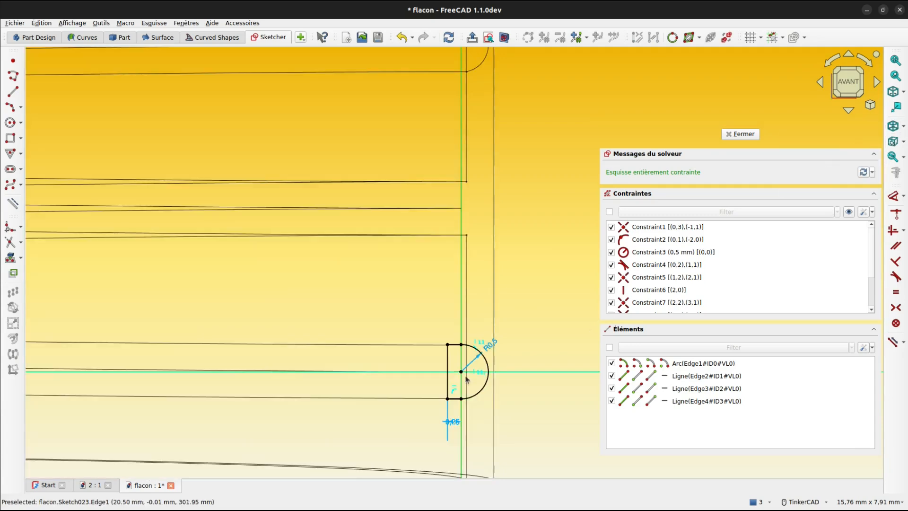
scroll(453, 358, up, 3)
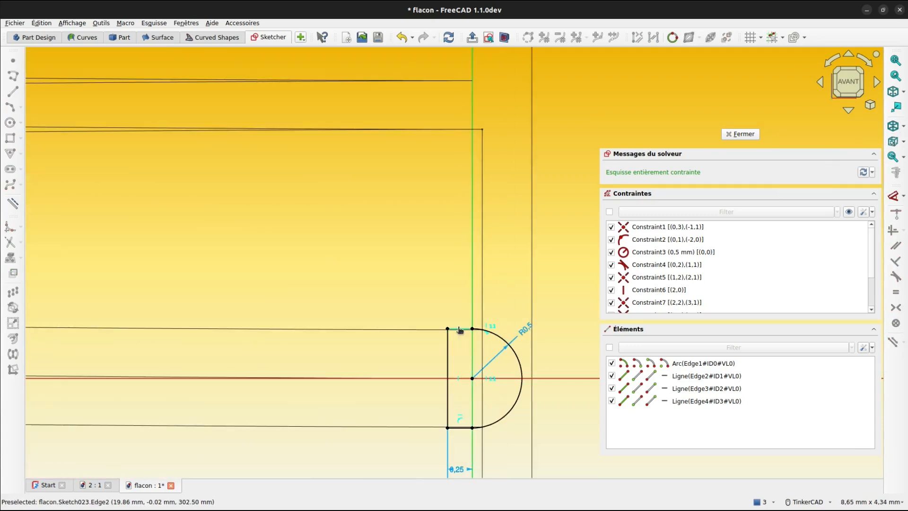
click(460, 329)
click(448, 416)
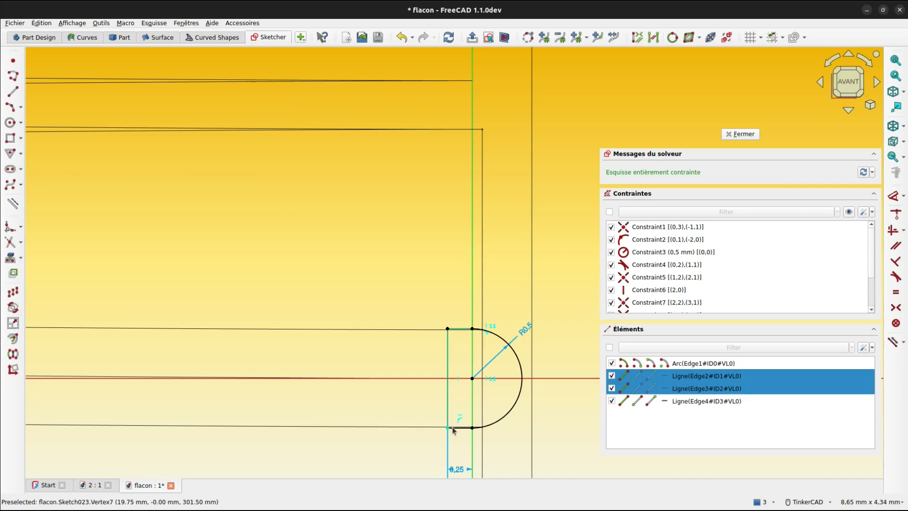
click(458, 429)
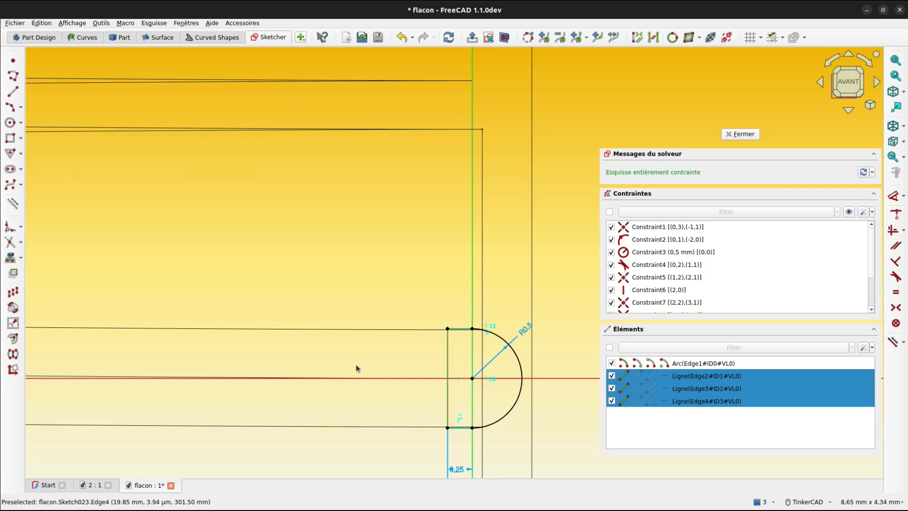
click(13, 203)
Step: Draw a vertical line joining the arc's two endpoints to close the half-circle profile, and close the sketch
click(13, 92)
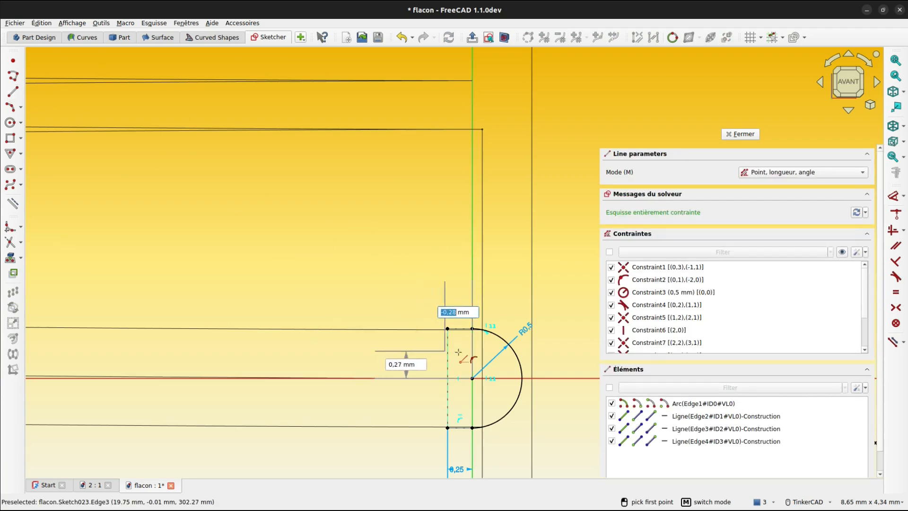
click(472, 330)
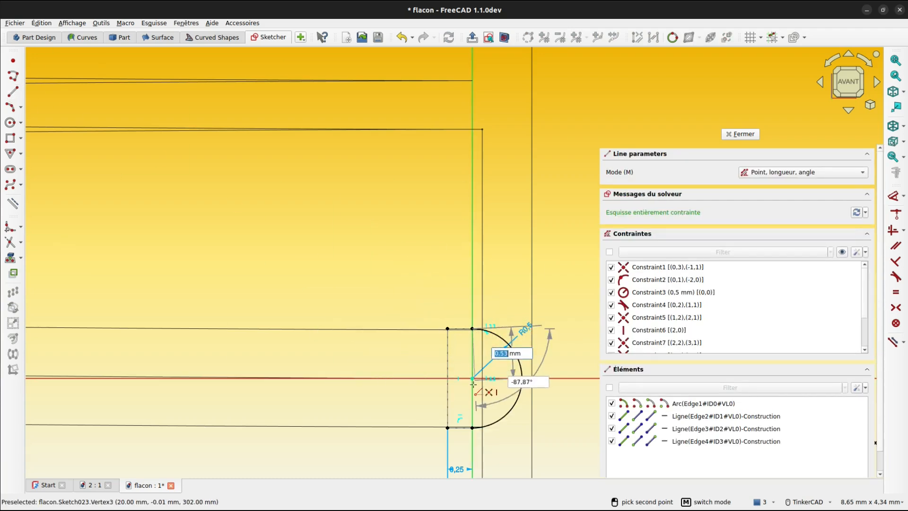
click(473, 428)
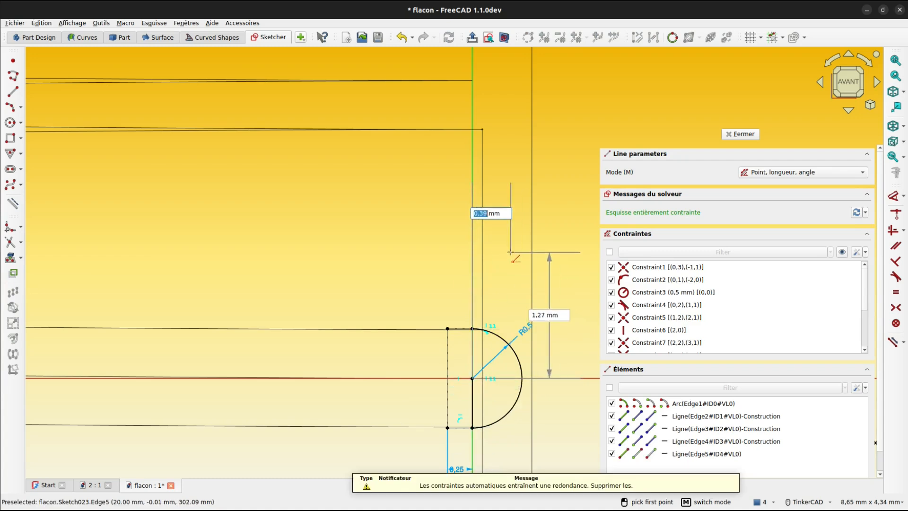
key(Escape)
click(730, 136)
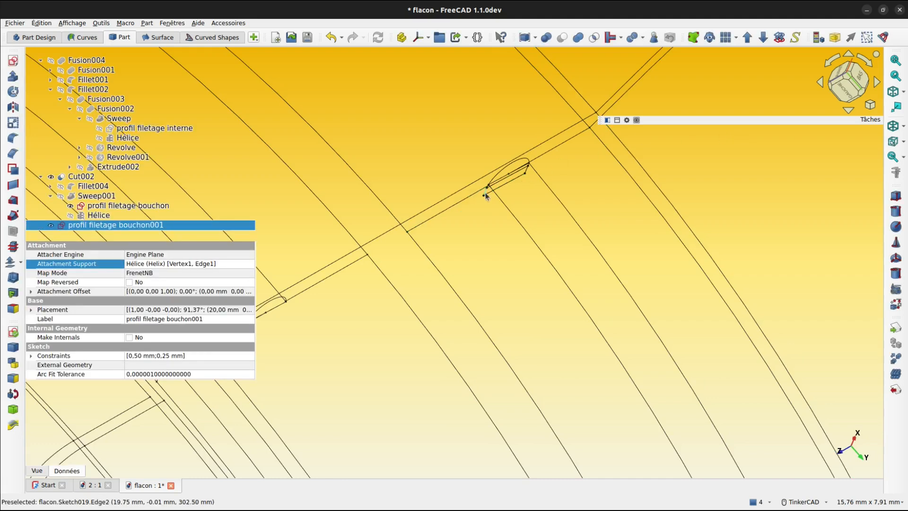
Step: Hide the original profil filetage bouchon sketch and revolve profil filetage bouchon001 360° around its straight closing line as a solid
click(508, 193)
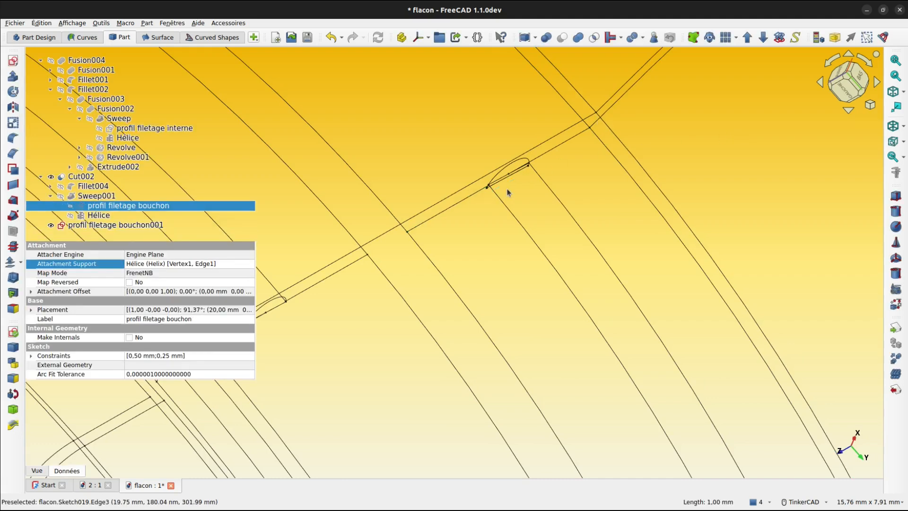
scroll(510, 184, up, 8)
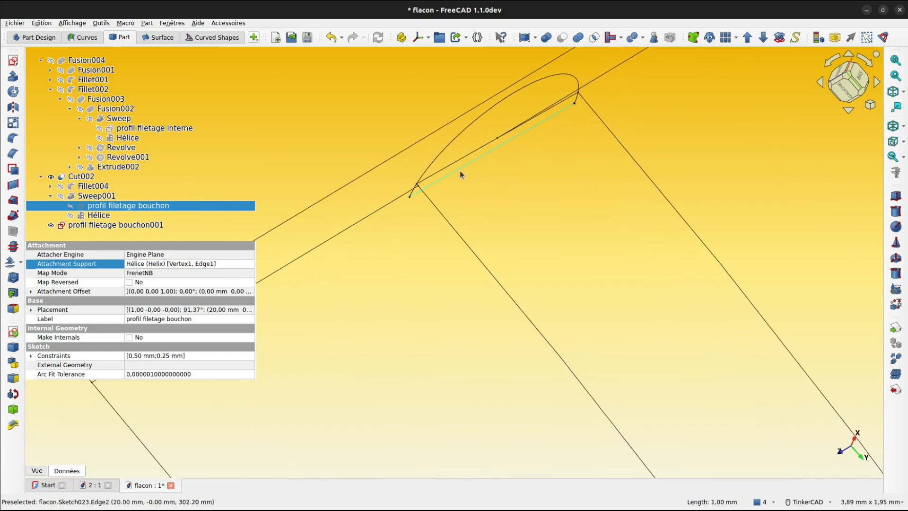
click(80, 225)
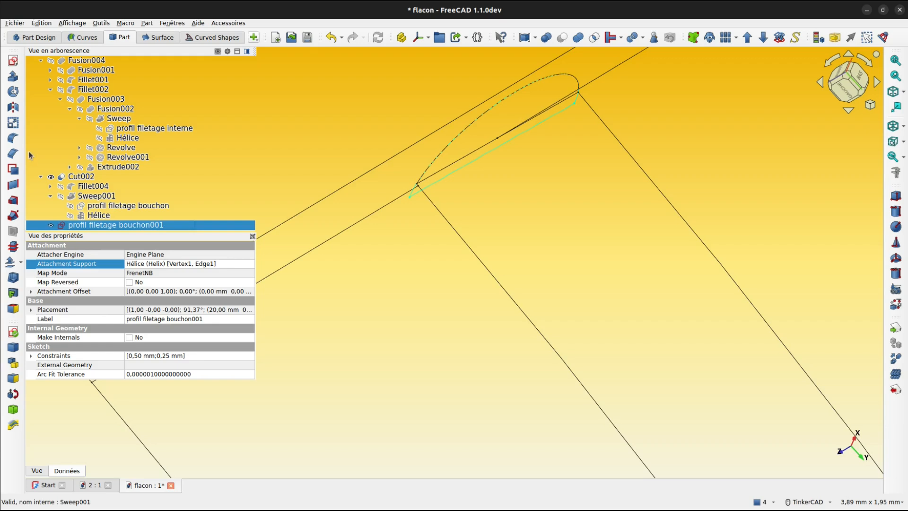
click(13, 92)
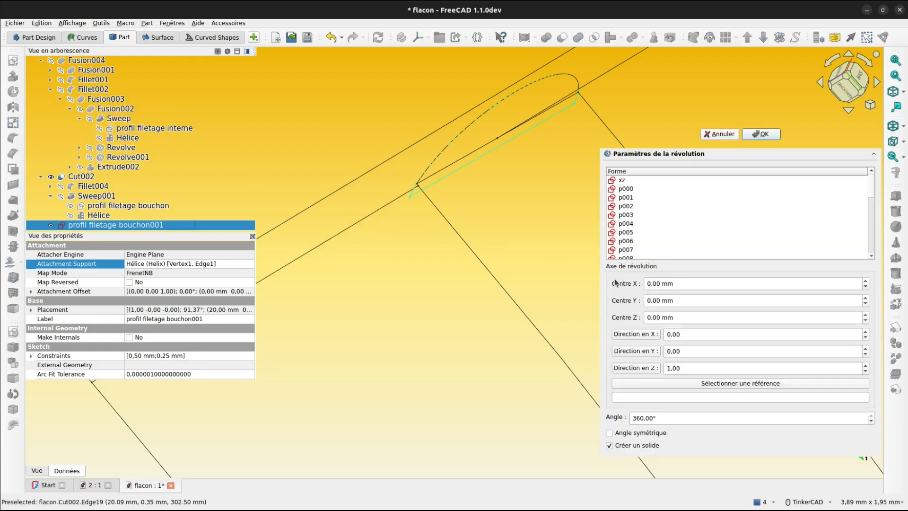
click(682, 386)
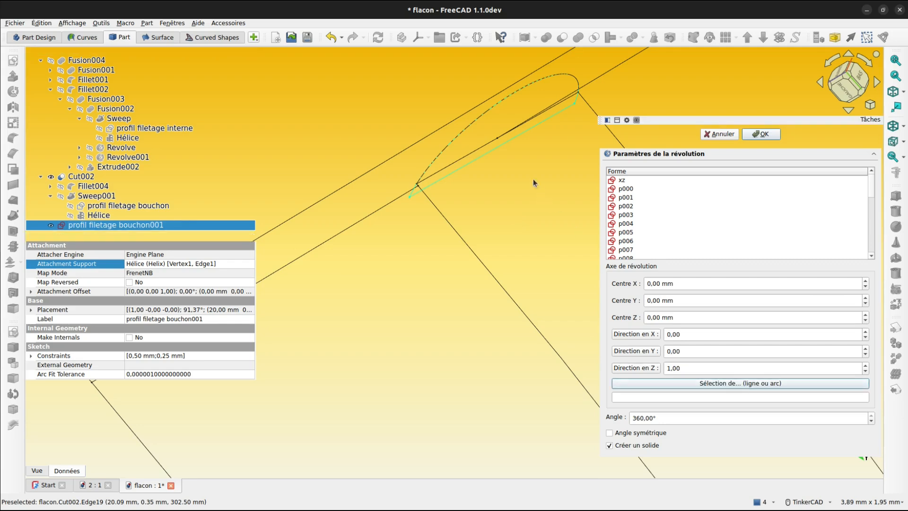
click(498, 148)
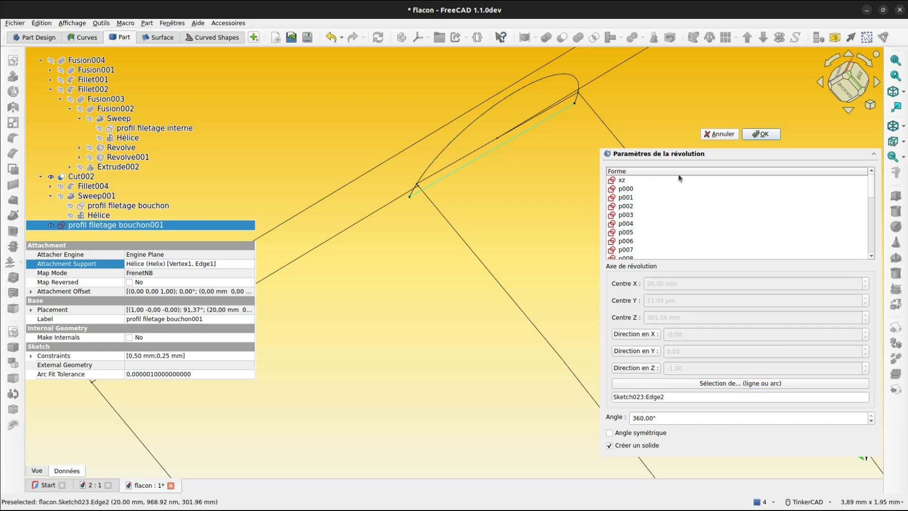
click(752, 135)
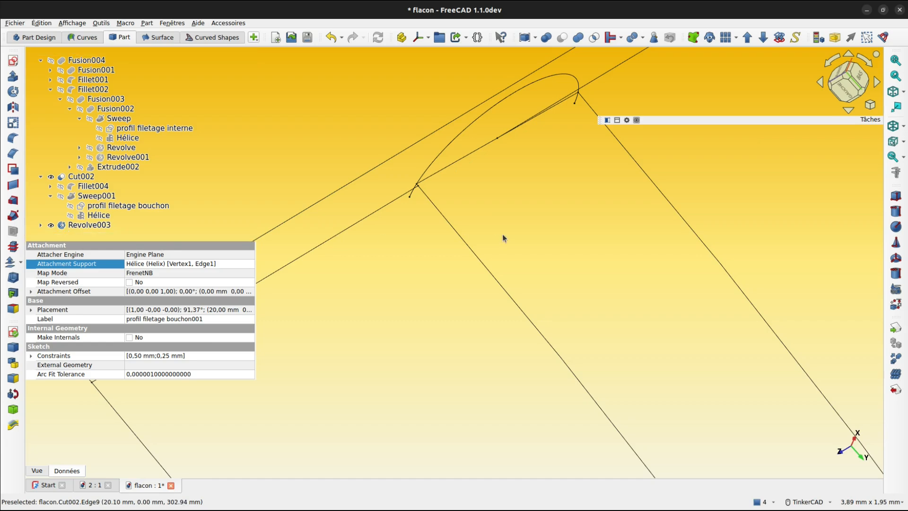
Step: Switch from wireframe back to shaded display and examine the revolved solid at the end of the thread groove
key(v)
key(1)
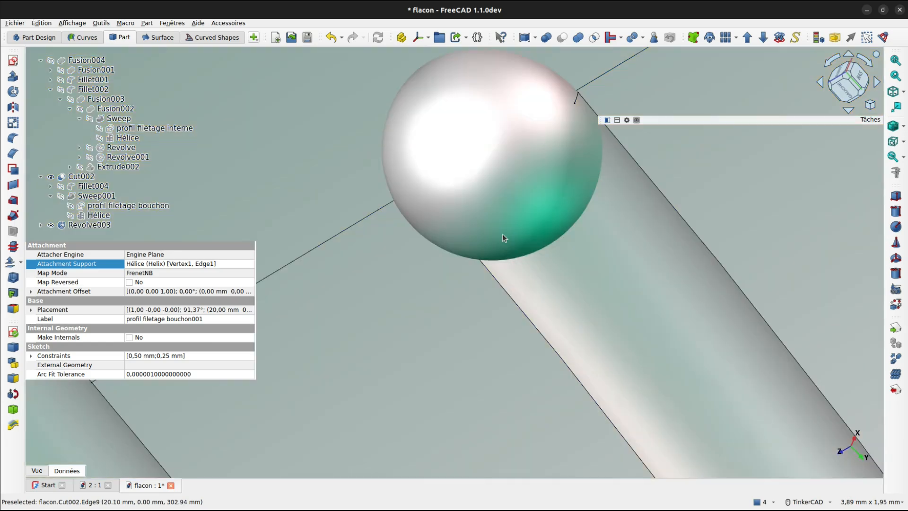
scroll(514, 270, down, 2)
right_drag(534, 263, 541, 229)
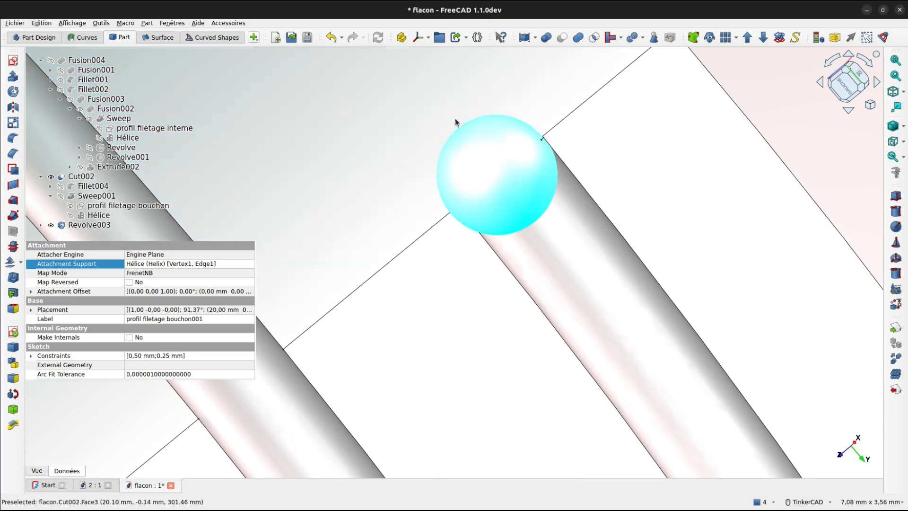
scroll(435, 227, down, 3)
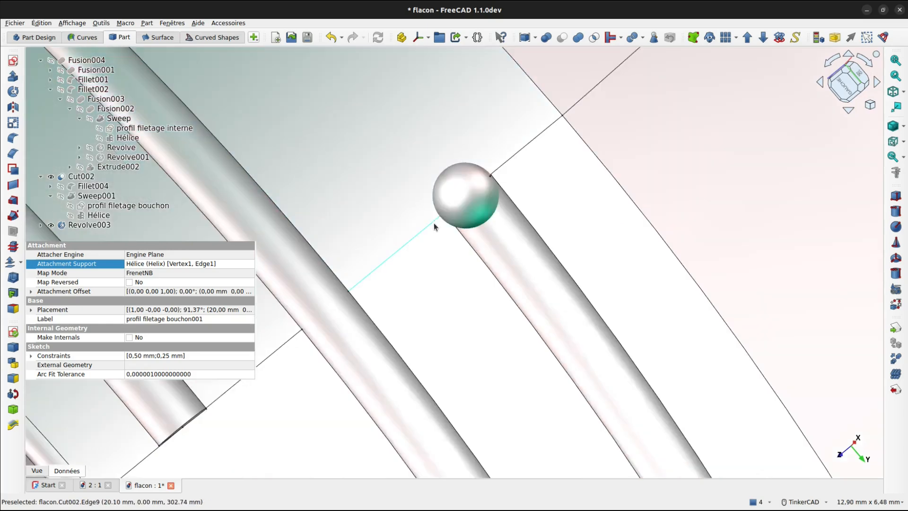
scroll(442, 225, down, 3)
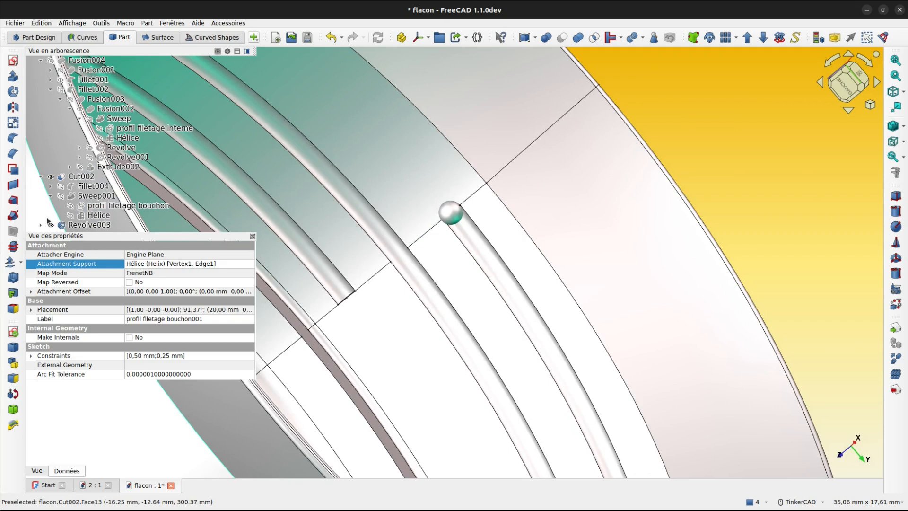
Step: Duplicate the profil filetage bouchon001 sketch under Revolve003
click(40, 225)
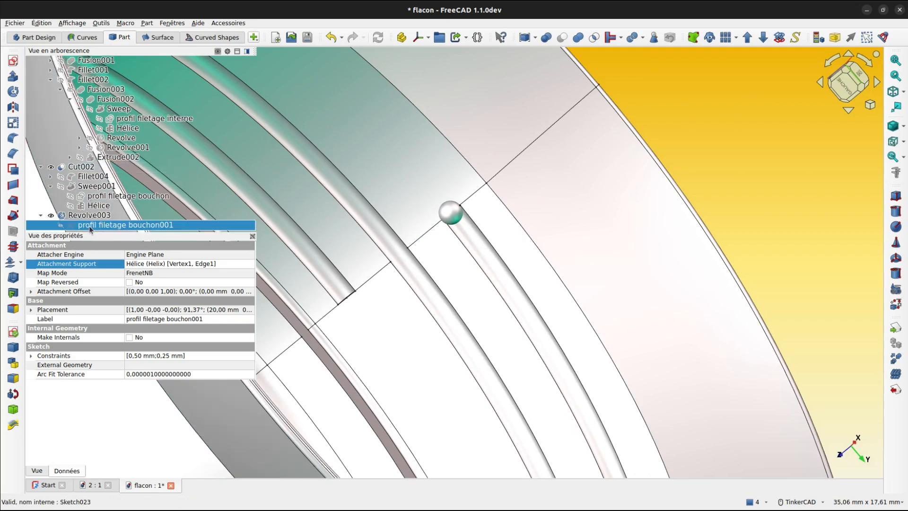
click(45, 25)
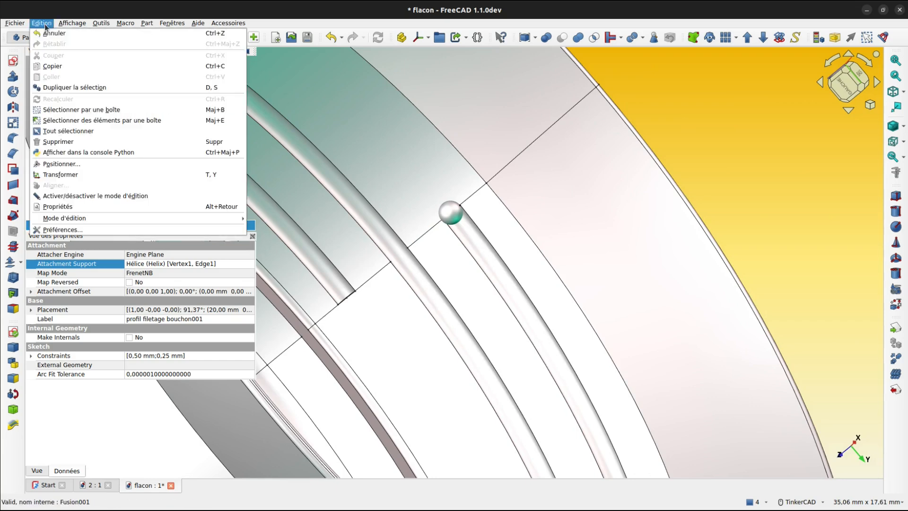
click(61, 88)
click(547, 326)
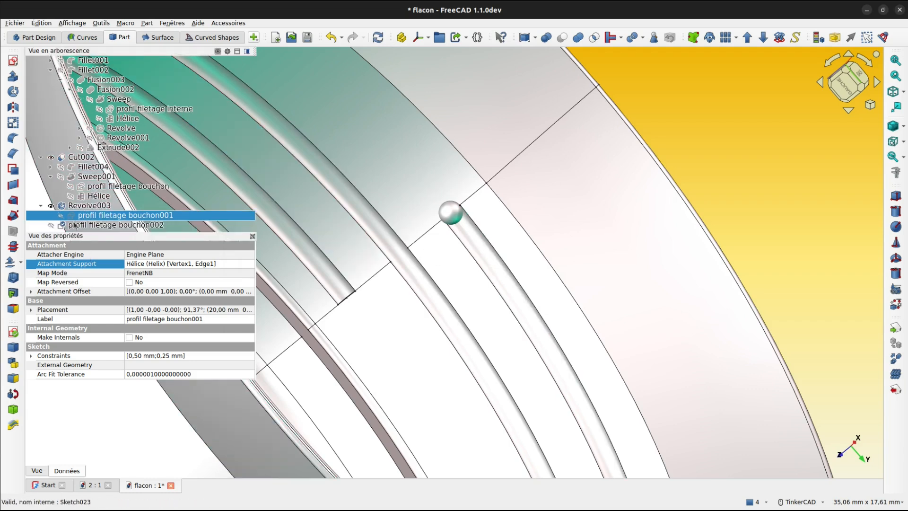
Step: Open the Attachment Support of the profil filetage bouchon002 sketch for editing
click(76, 225)
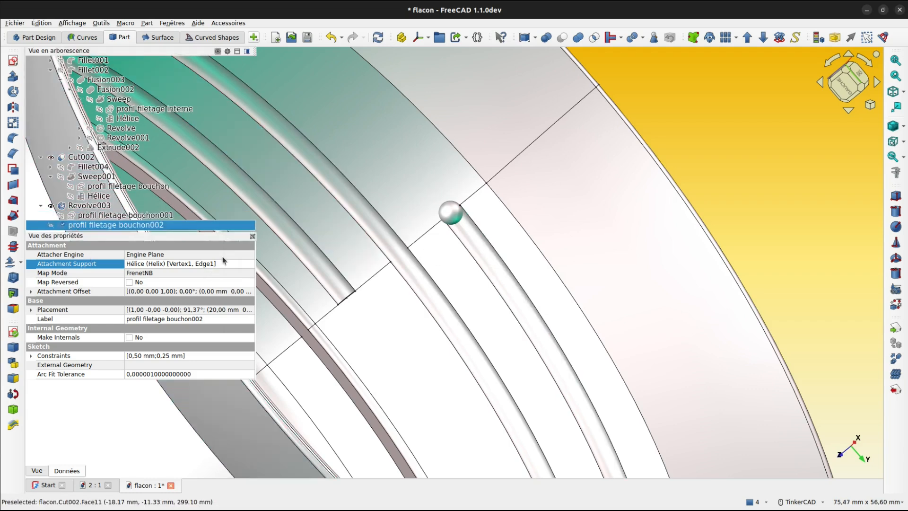
click(238, 266)
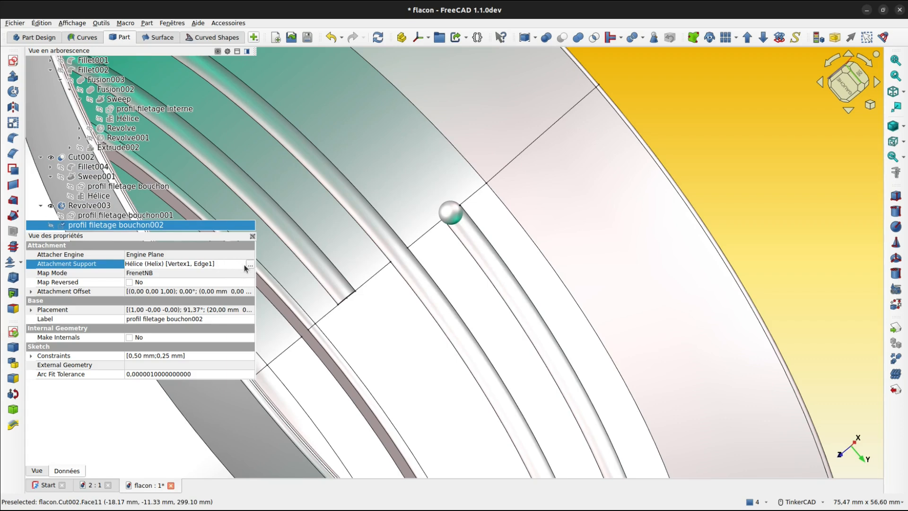
Step: Display the model in wireframe, show the helix of Sweep001, and locate its opposite end on the cap thread
click(904, 130)
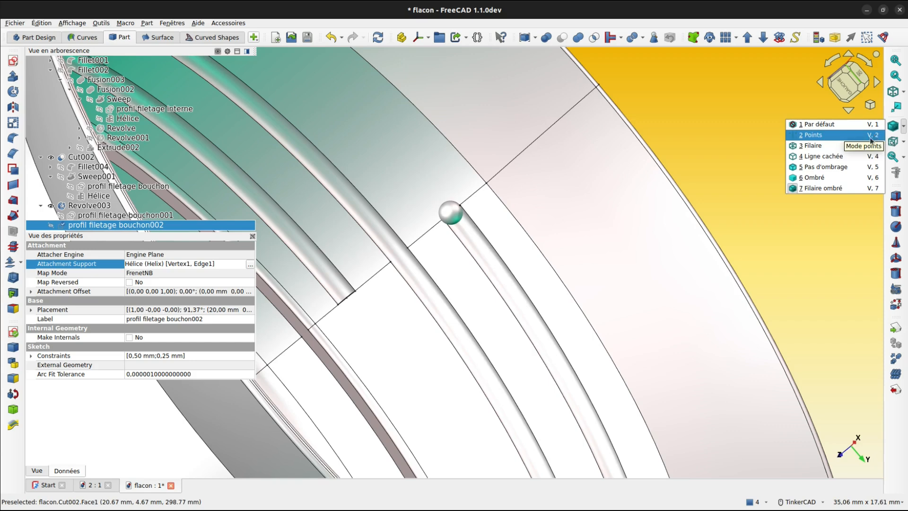
click(862, 144)
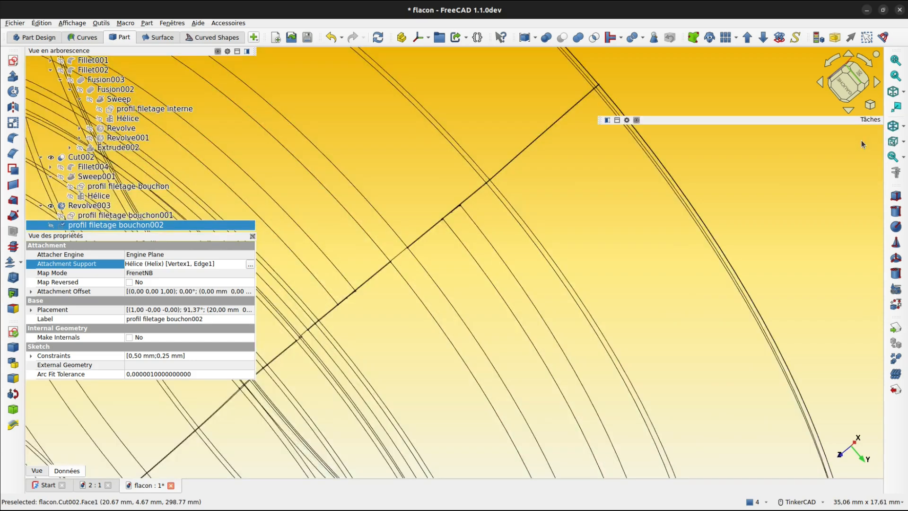
click(70, 196)
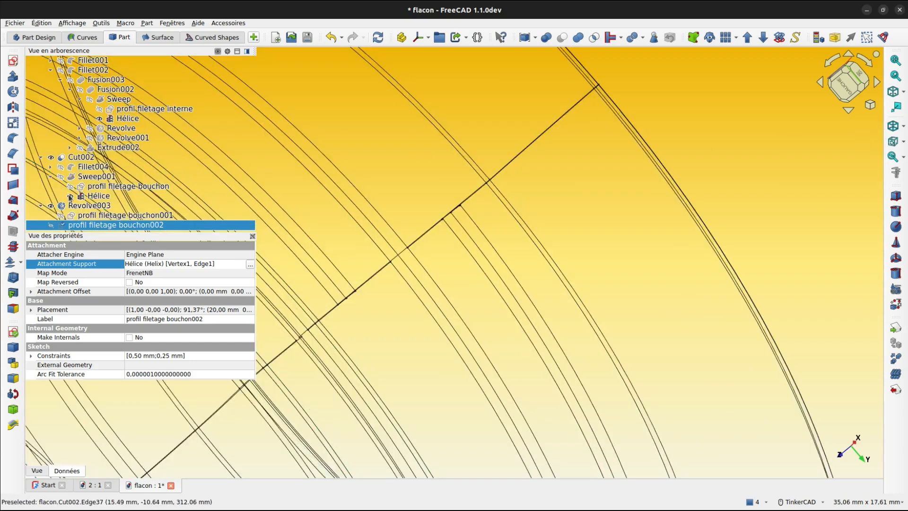
scroll(487, 196, down, 2)
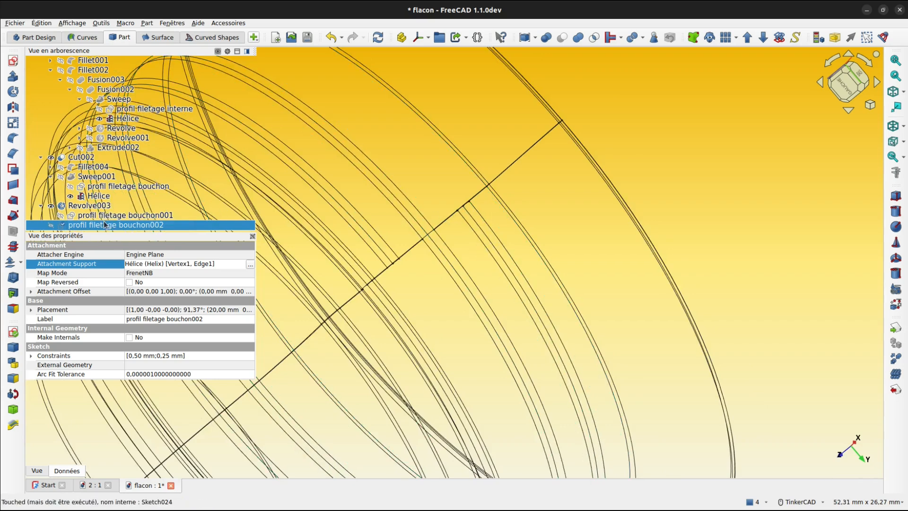
scroll(473, 251, down, 3)
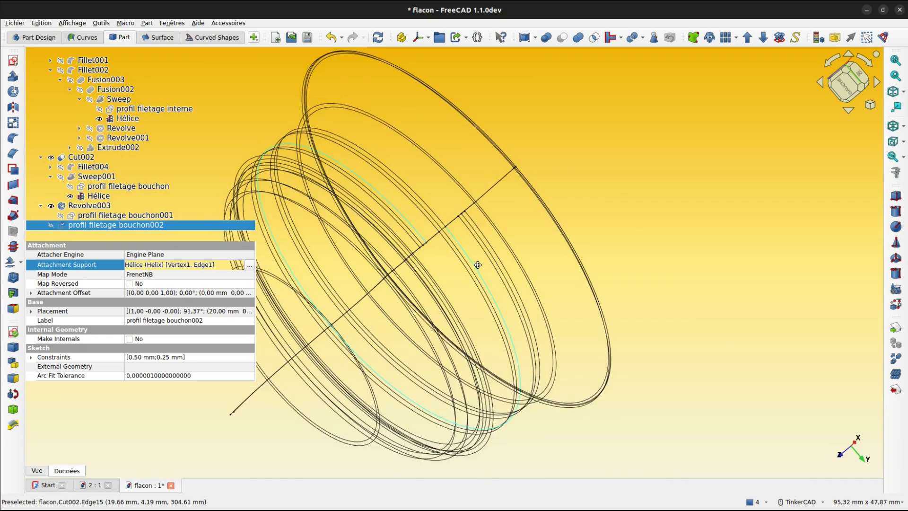
middle_drag(478, 265, 495, 288)
right_drag(474, 271, 428, 254)
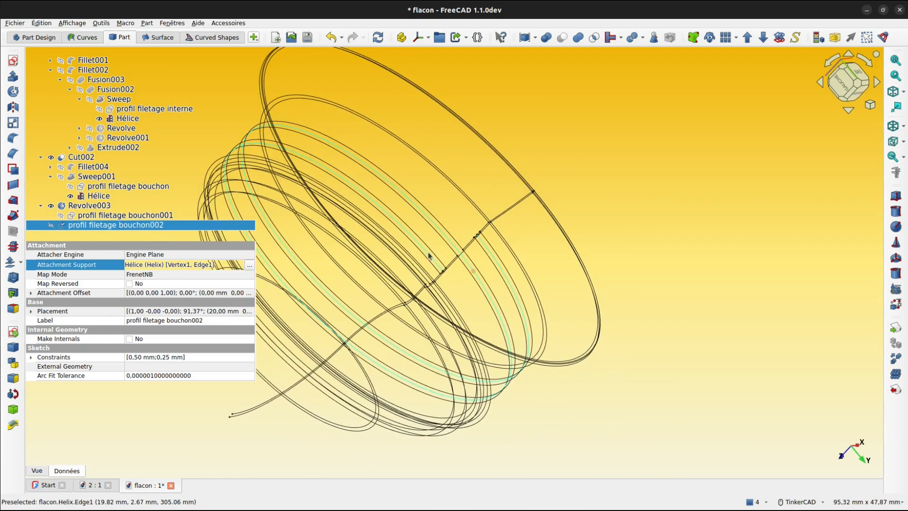
scroll(430, 256, up, 3)
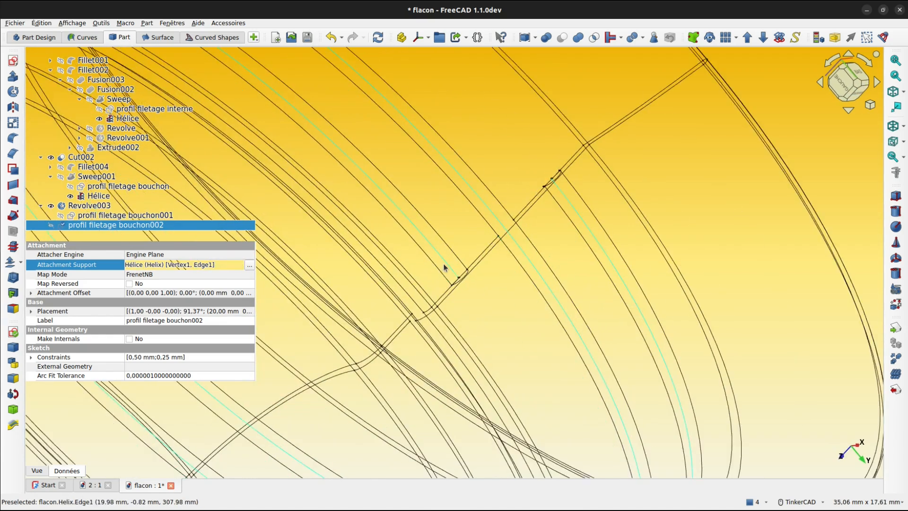
click(443, 267)
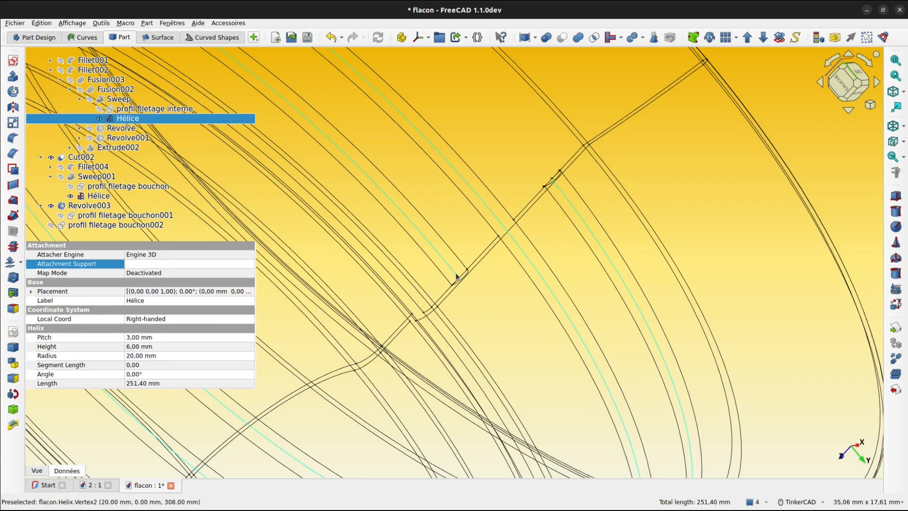
scroll(457, 279, up, 2)
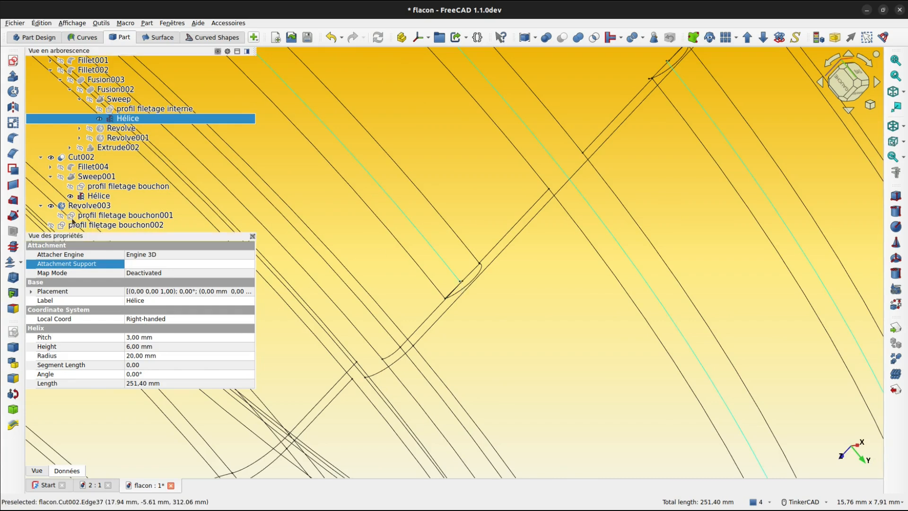
Step: Clear the attachment support of the sketch "profil filetage bouchon002"
click(87, 226)
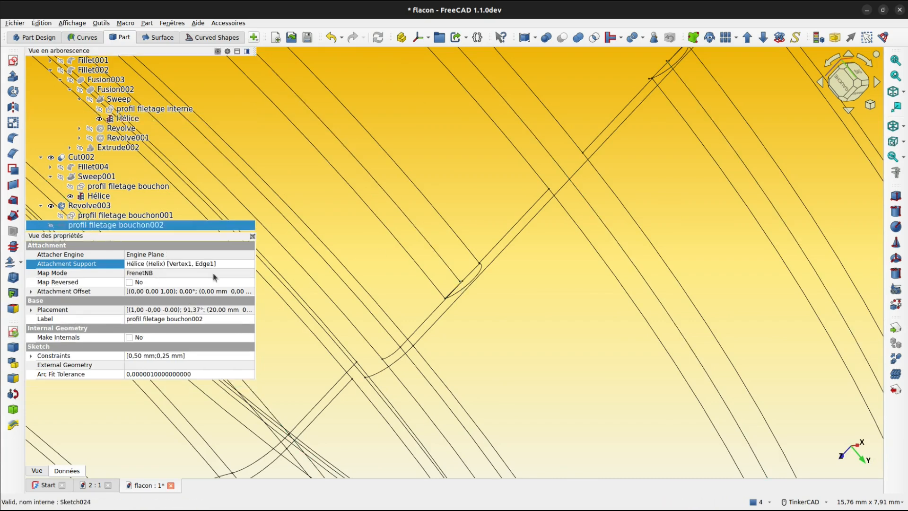
click(237, 266)
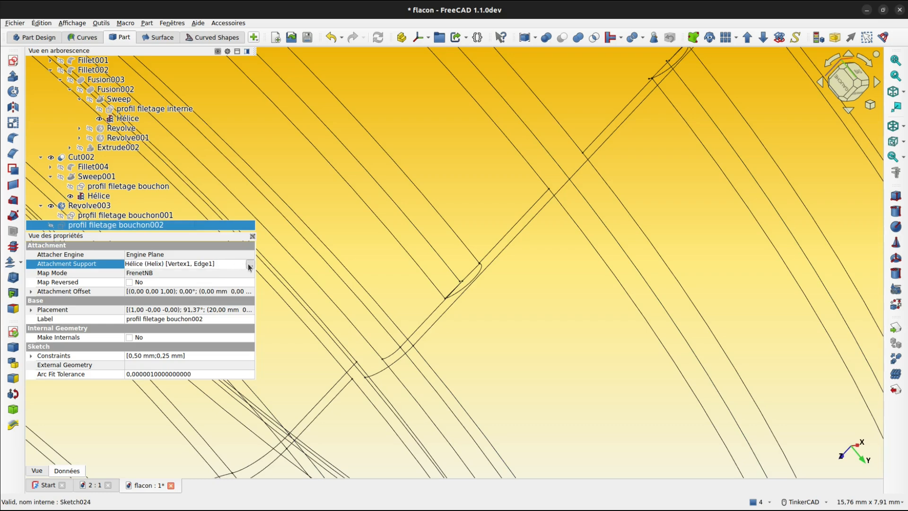
click(250, 265)
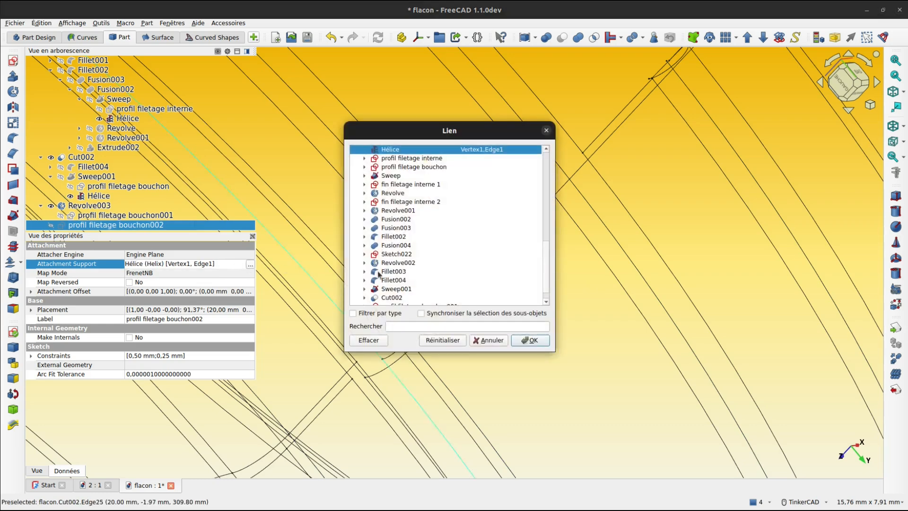
click(372, 341)
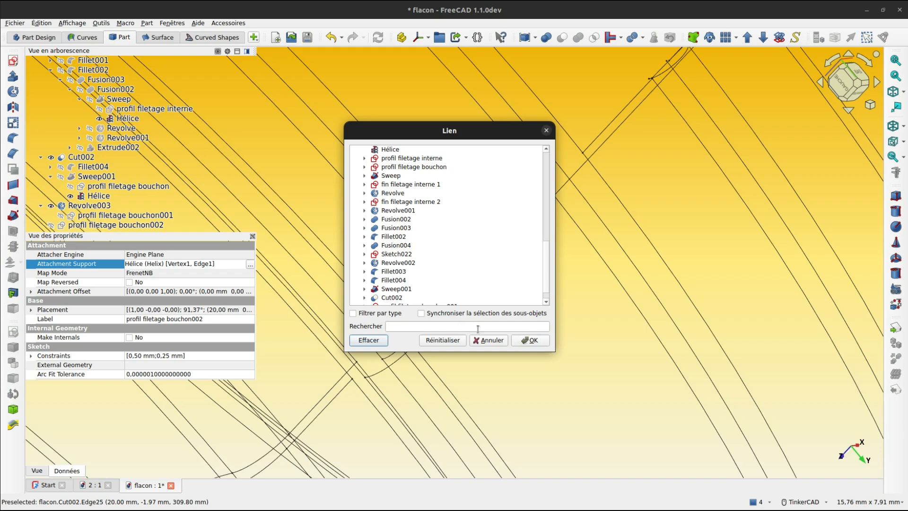
click(529, 341)
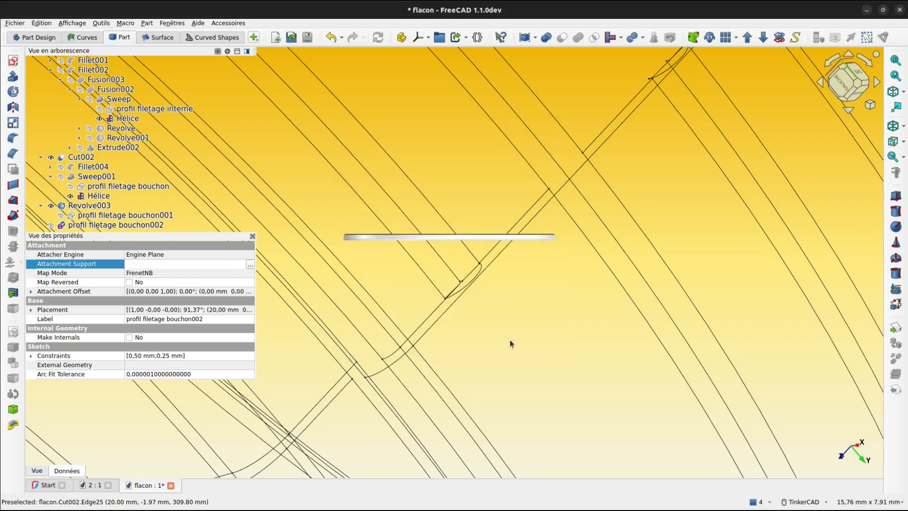
Step: Set the attachment support of "profil filetage bouchon002" to Vertex2 and Edge1 of the helix
click(248, 266)
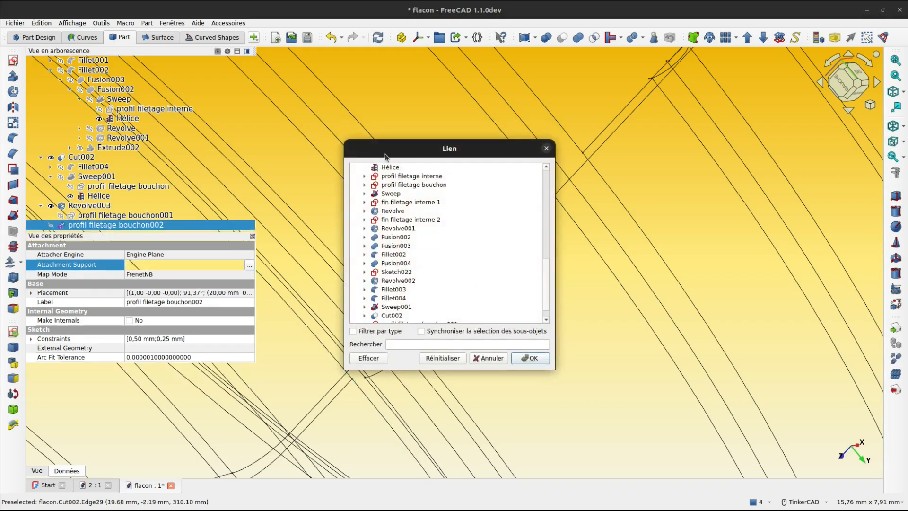
drag(385, 156, 614, 163)
scroll(457, 285, up, 8)
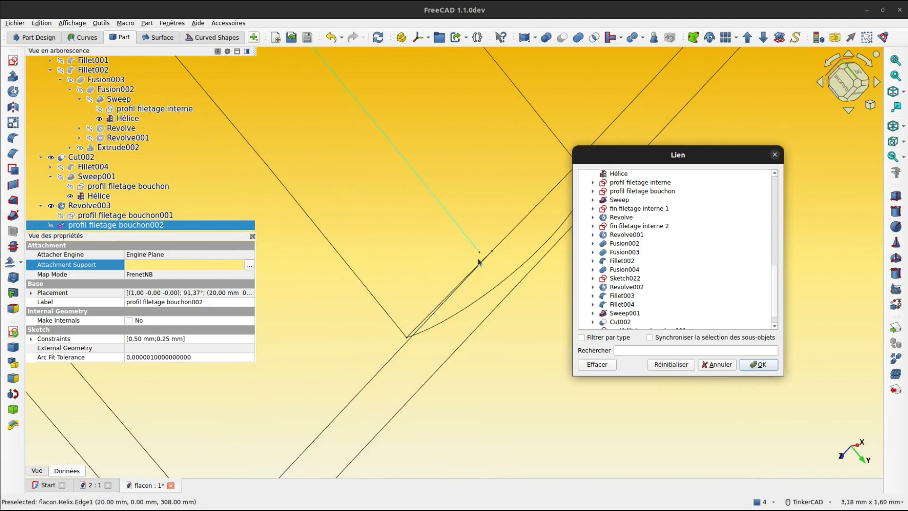
scroll(479, 260, up, 5)
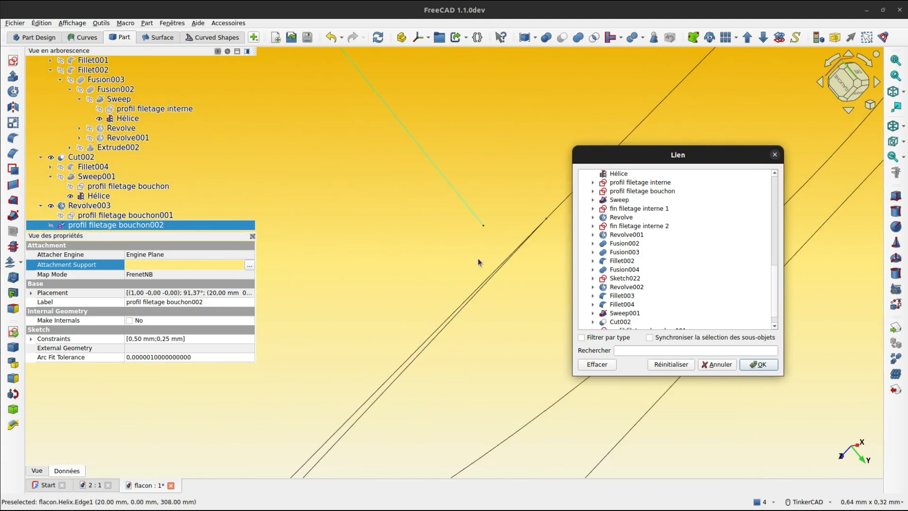
click(484, 225)
click(467, 200)
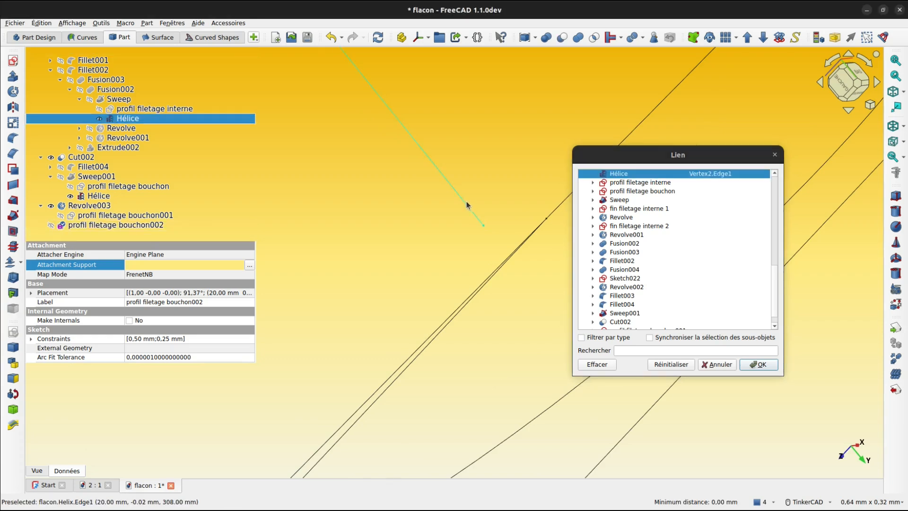
click(757, 365)
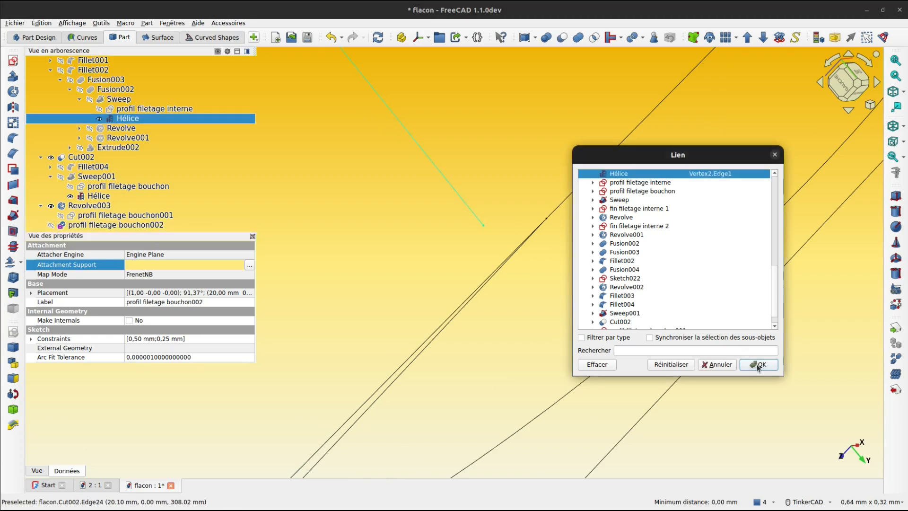
click(757, 365)
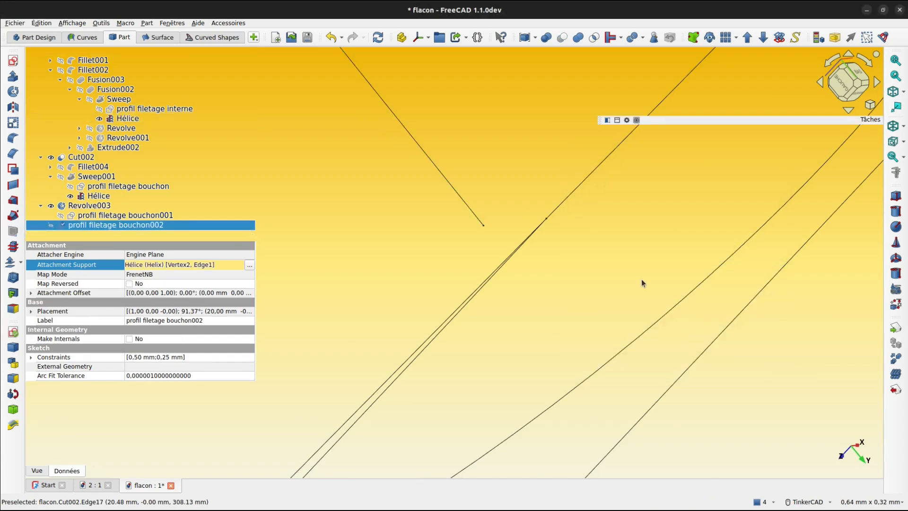
Step: Show "profil filetage bouchon002" and revolve it 360° into a solid around its straight edge, Sketch024:Edge2
scroll(575, 282, down, 3)
scroll(575, 279, down, 2)
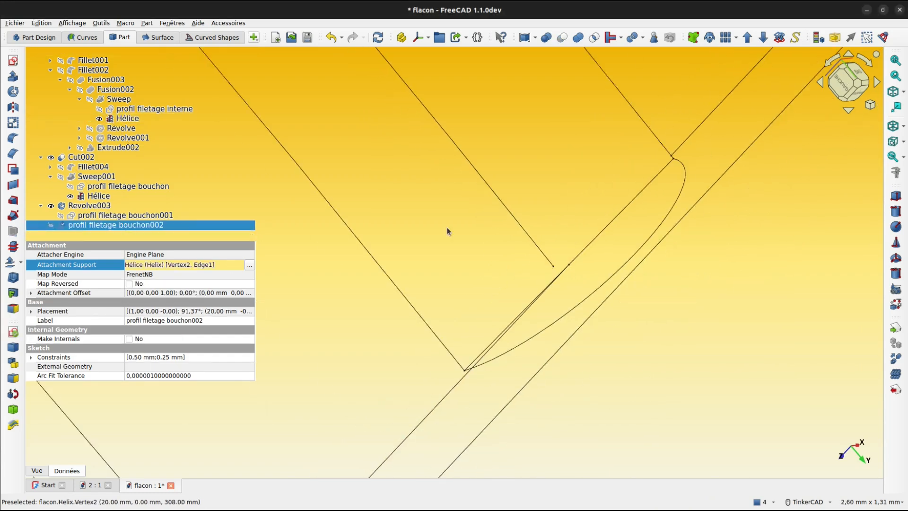
click(51, 226)
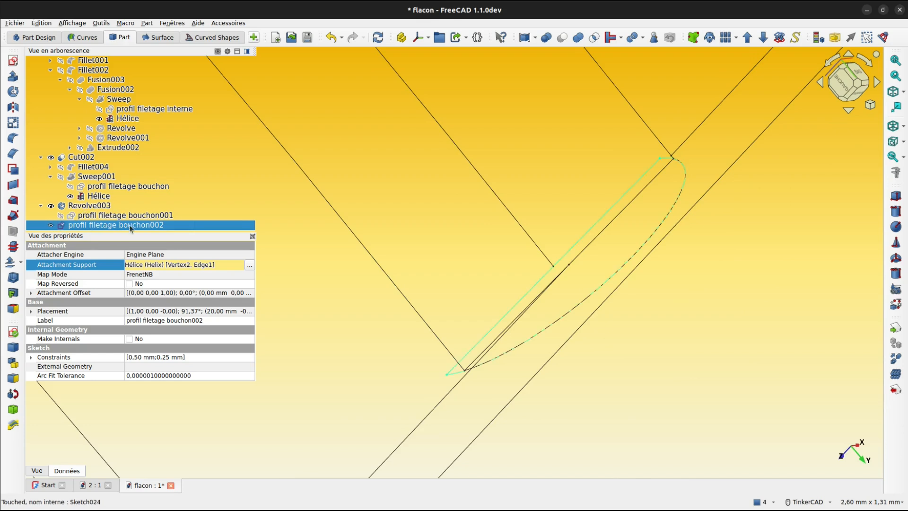
mouse_move(642, 199)
right_down()
mouse_move(585, 183)
mouse_move(511, 126)
mouse_move(474, 127)
mouse_move(545, 183)
right_up()
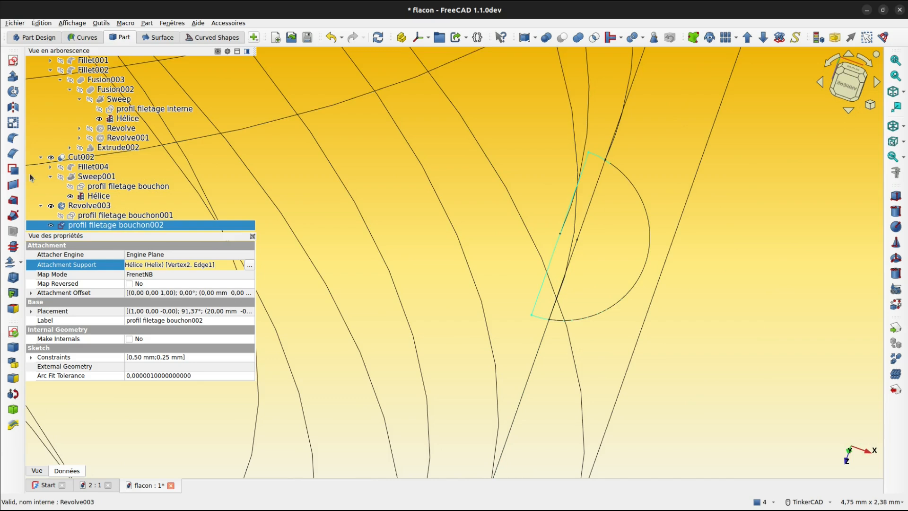
click(14, 91)
click(674, 383)
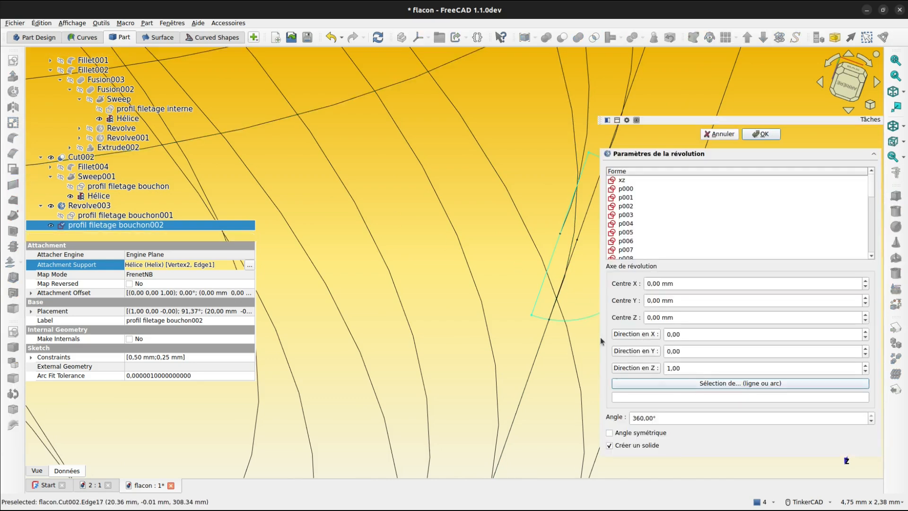
click(542, 291)
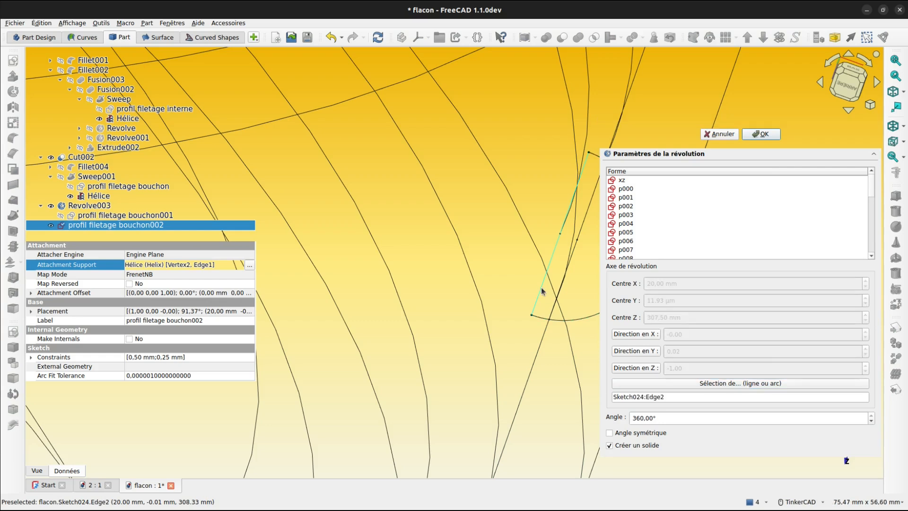
click(759, 134)
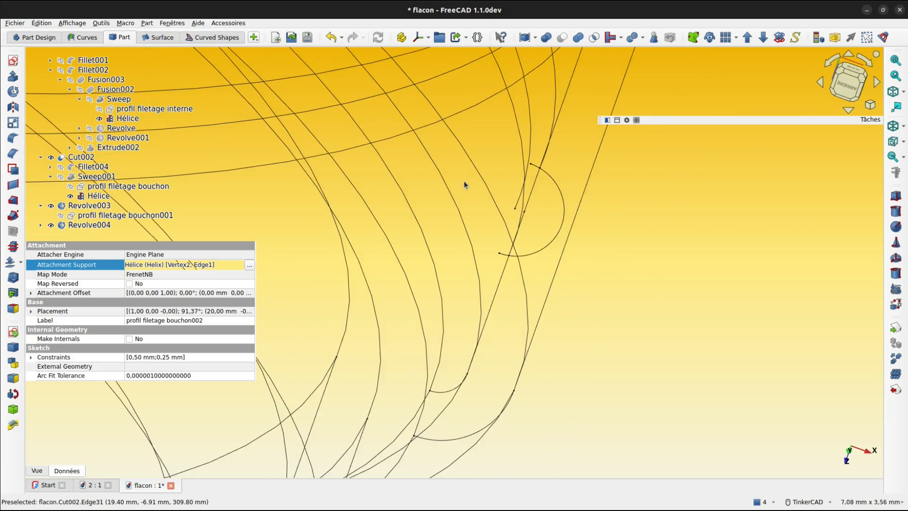
Step: Restore the default display mode and examine the spherical ends at both ends of the cap's thread groove
key(v)
key(1)
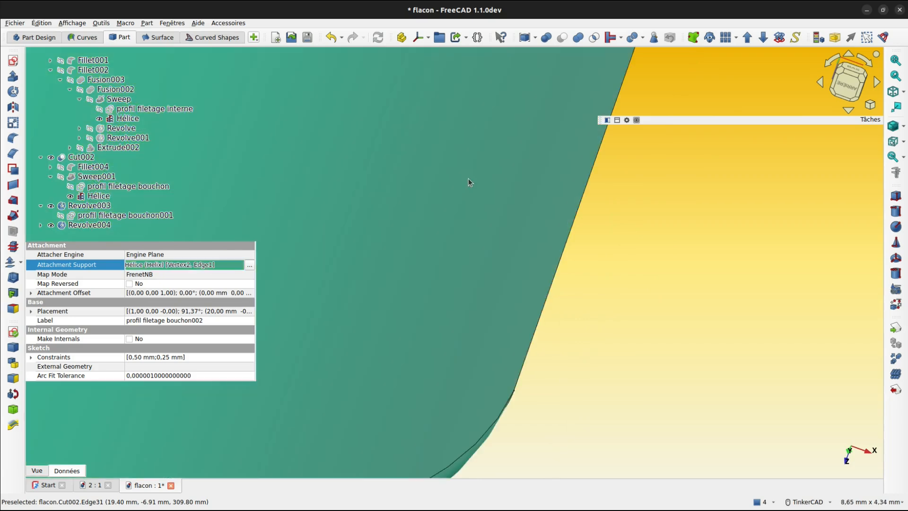
scroll(507, 256, down, 10)
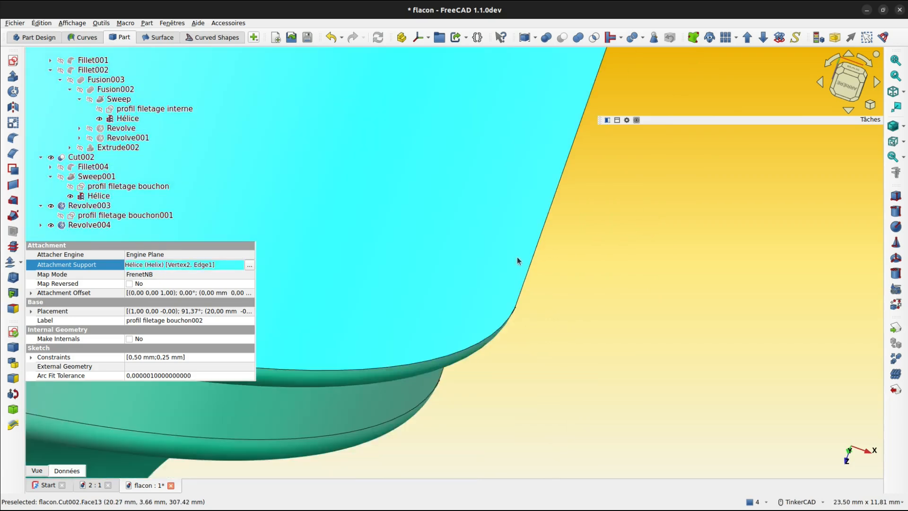
right_drag(518, 260, 625, 191)
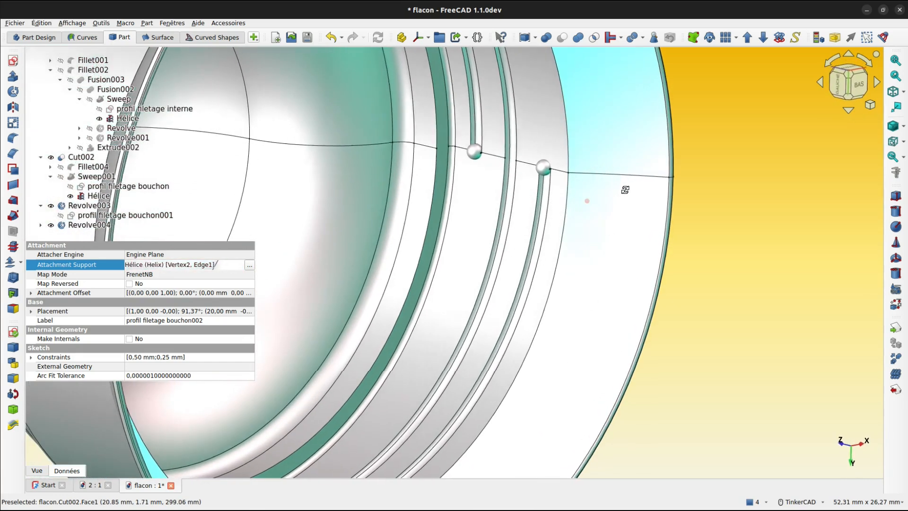
middle_drag(624, 193, 522, 218)
scroll(522, 218, up, 1)
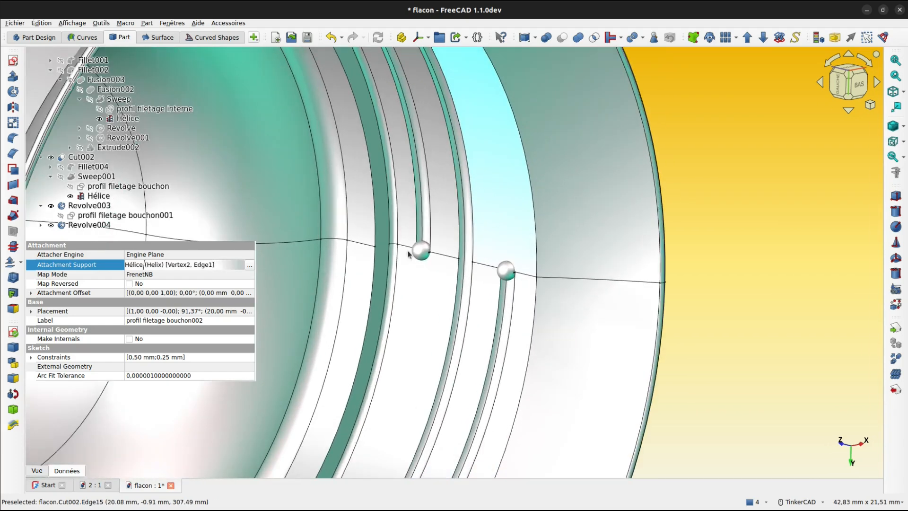
Step: Combine Revolve003 and Revolve004 into one compound
click(88, 225)
ctrl+click(88, 206)
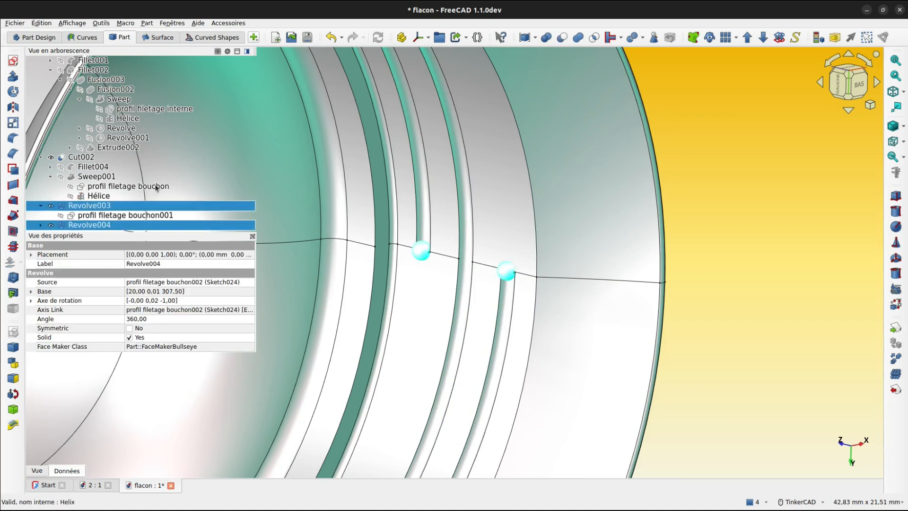
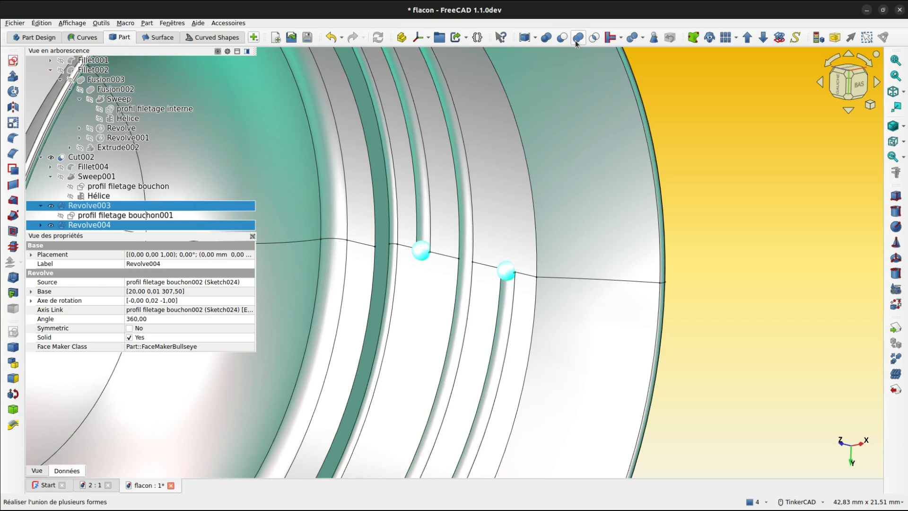
click(525, 38)
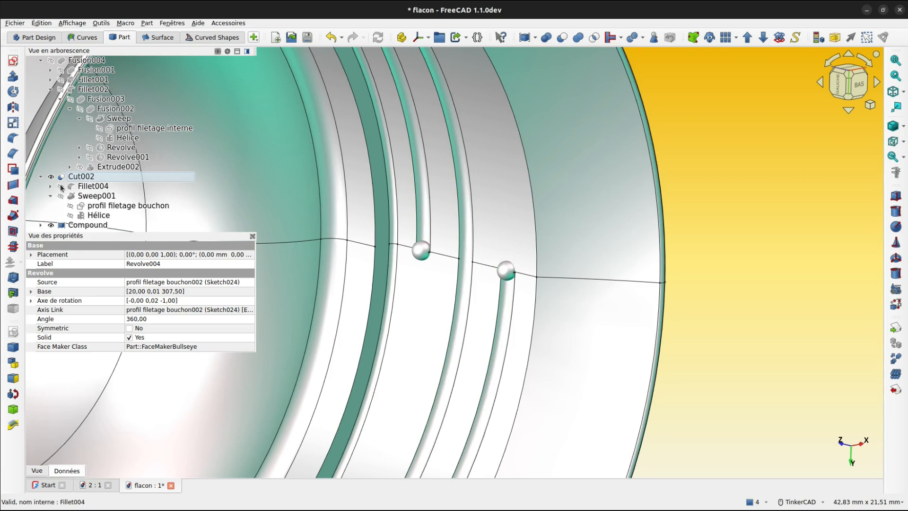
Step: Subtract Compound, the two spherical thread ends, from the cap body Cut002 with a boolean cut
click(83, 177)
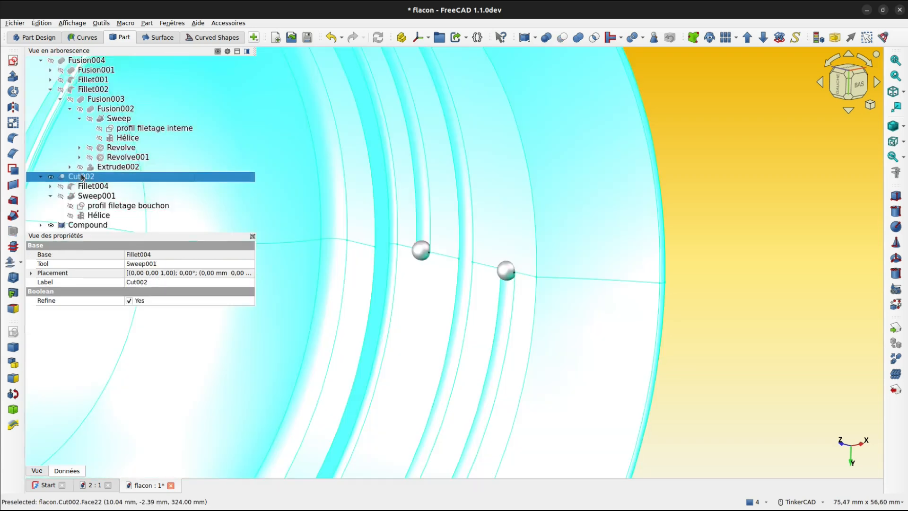
ctrl+click(87, 226)
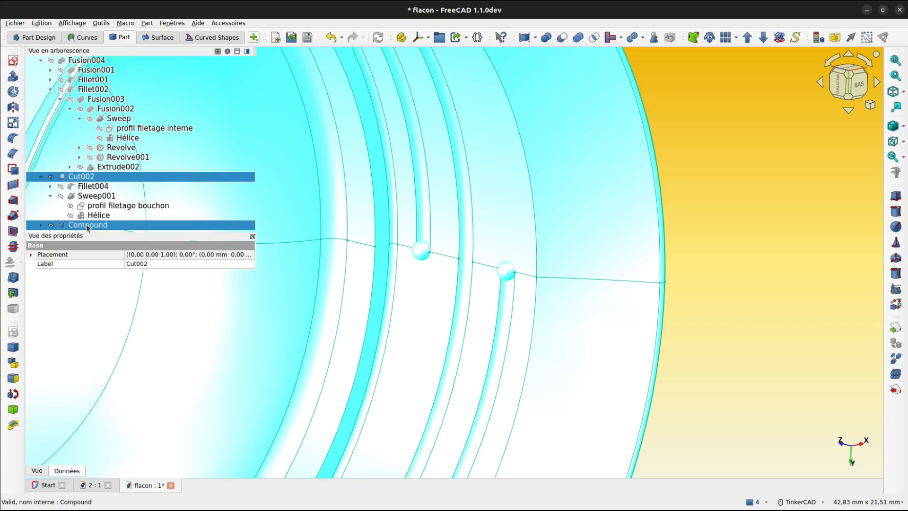
click(562, 40)
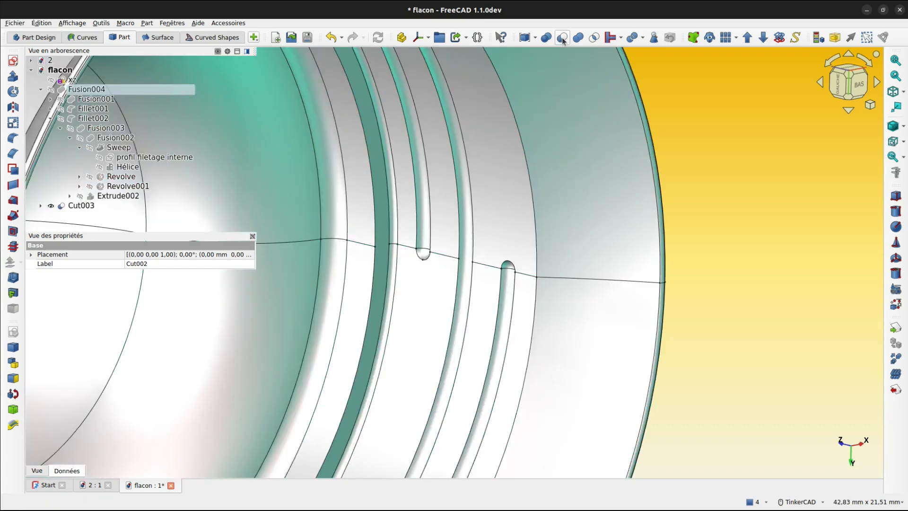
Step: Show the bottle body Fusion004 together with the cap and make the cap Cut003 transparent
right_drag(525, 212, 331, 352)
scroll(526, 240, down, 6)
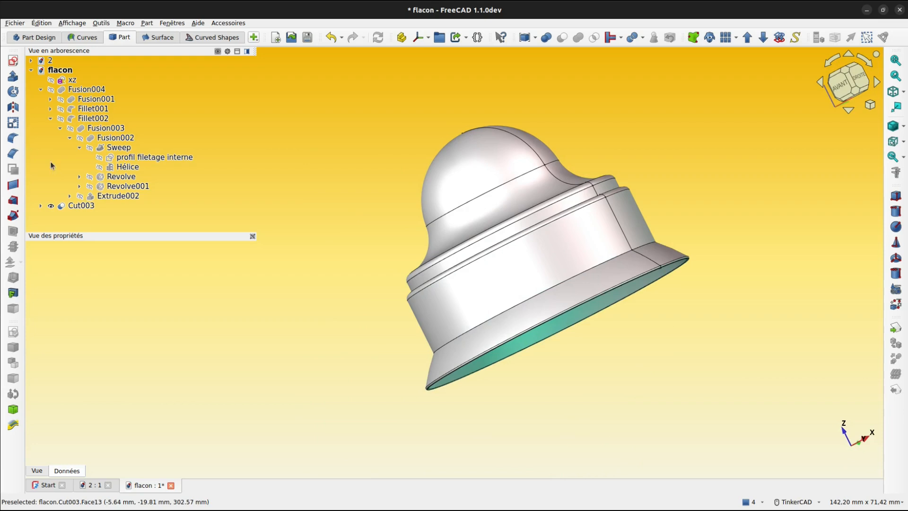
click(52, 91)
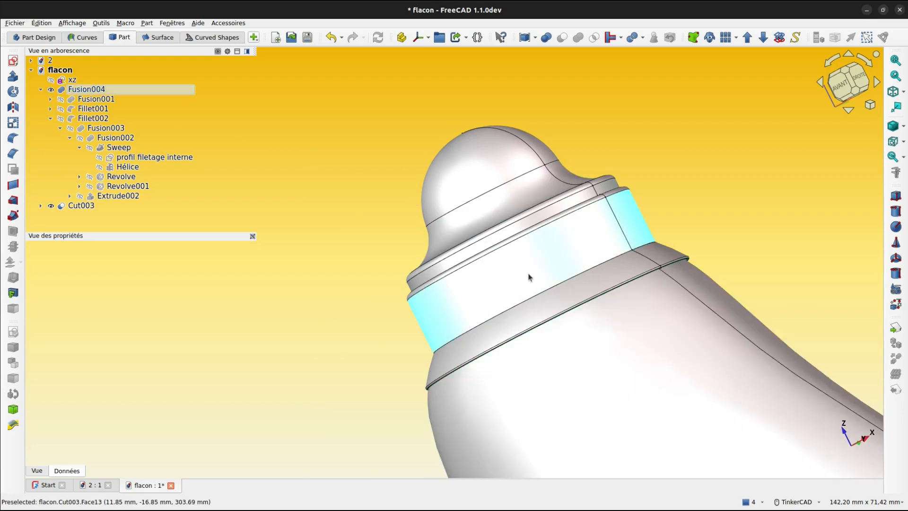
click(512, 283)
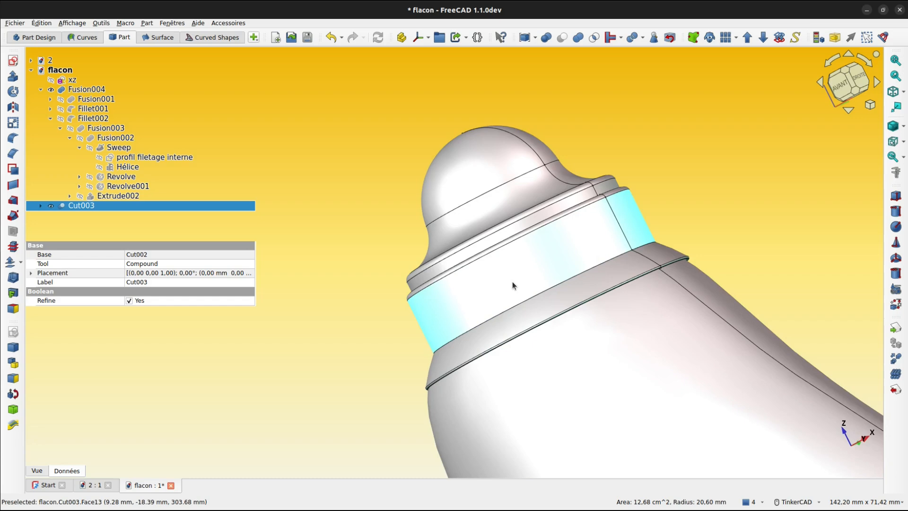
double_click(512, 282)
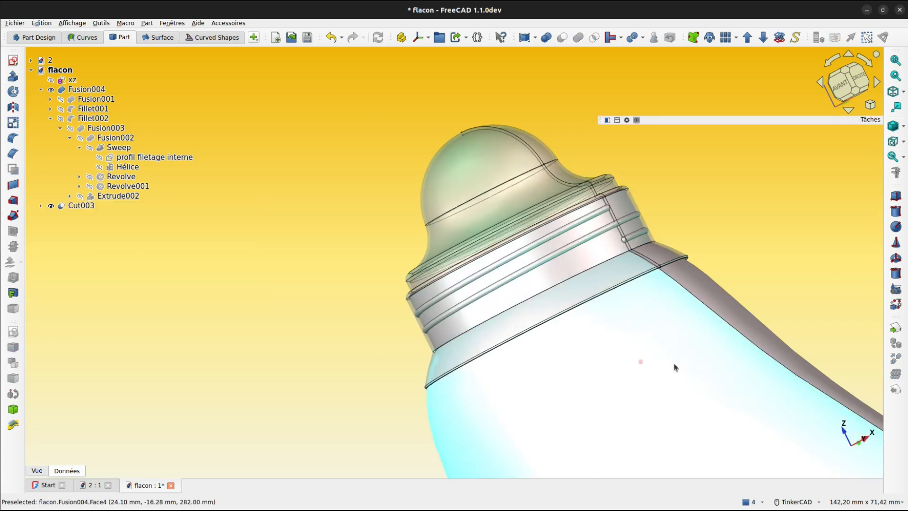
Step: Examine through the transparent cap how the bottle's thread fits the cap's groove, in the right and front views and close up at the thread's outer edge
right_drag(675, 368, 833, 156)
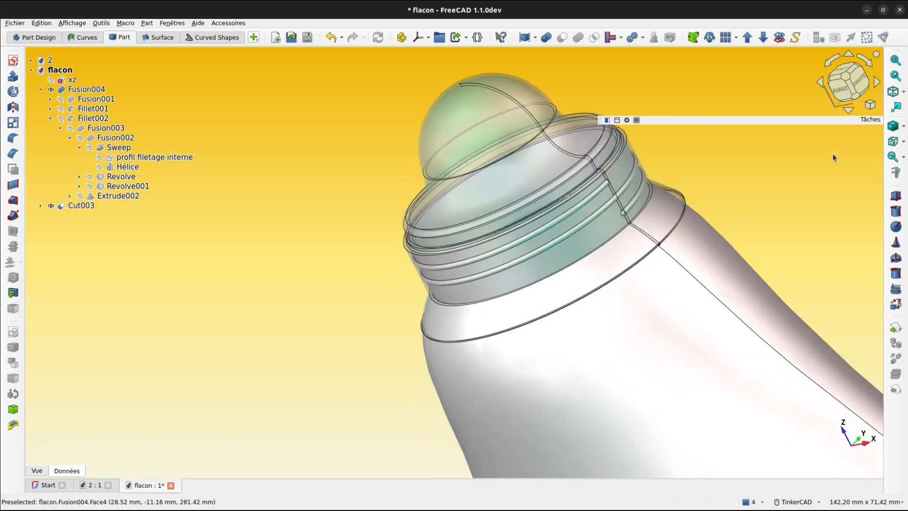
click(861, 86)
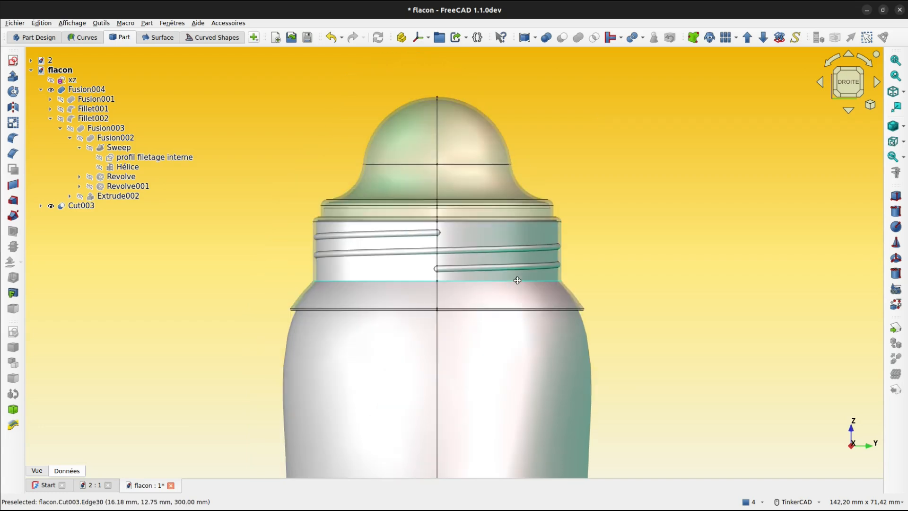
middle_drag(518, 280, 515, 286)
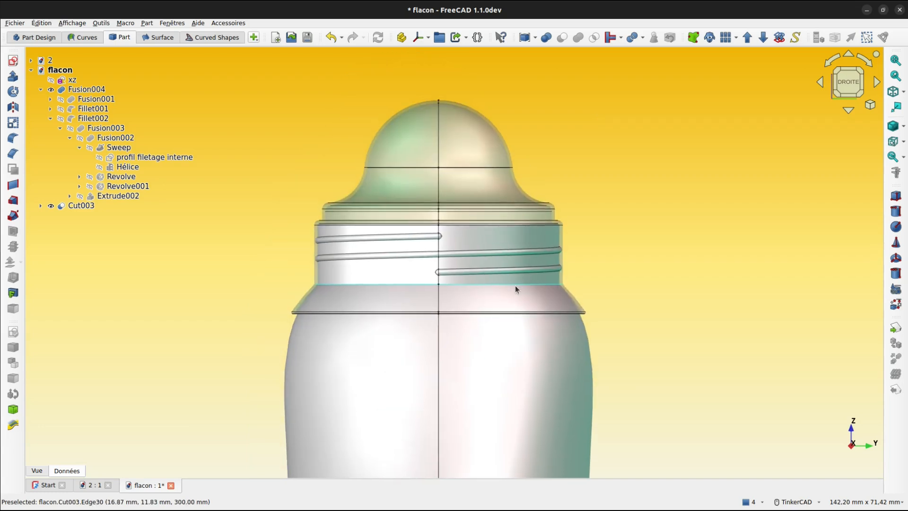
key(1)
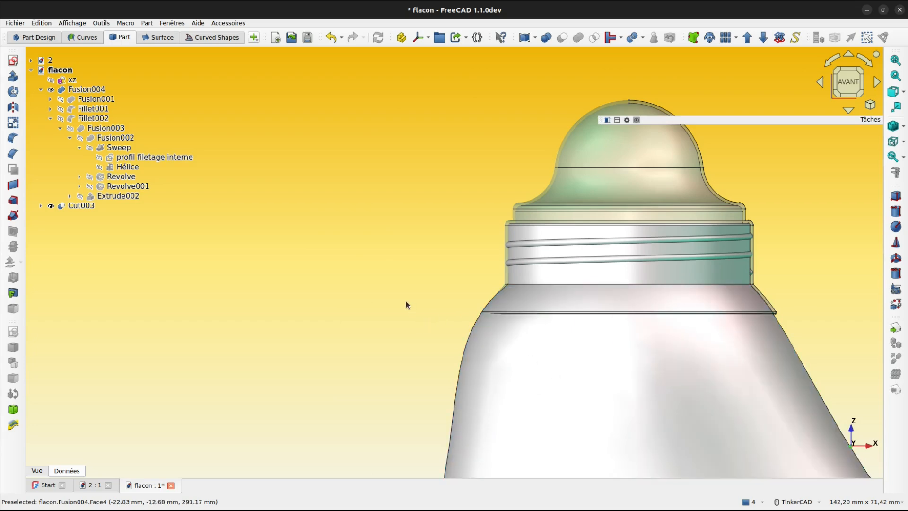
middle_drag(375, 303, 221, 284)
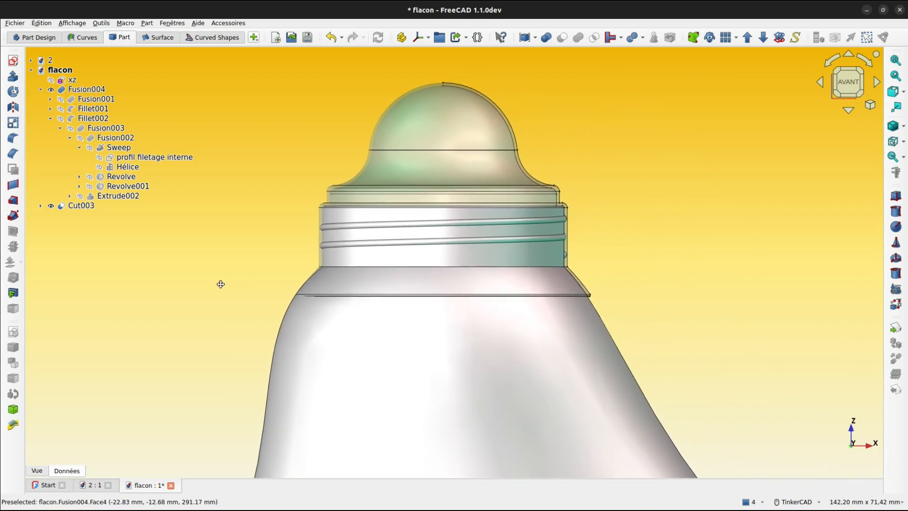
scroll(568, 223, up, 2)
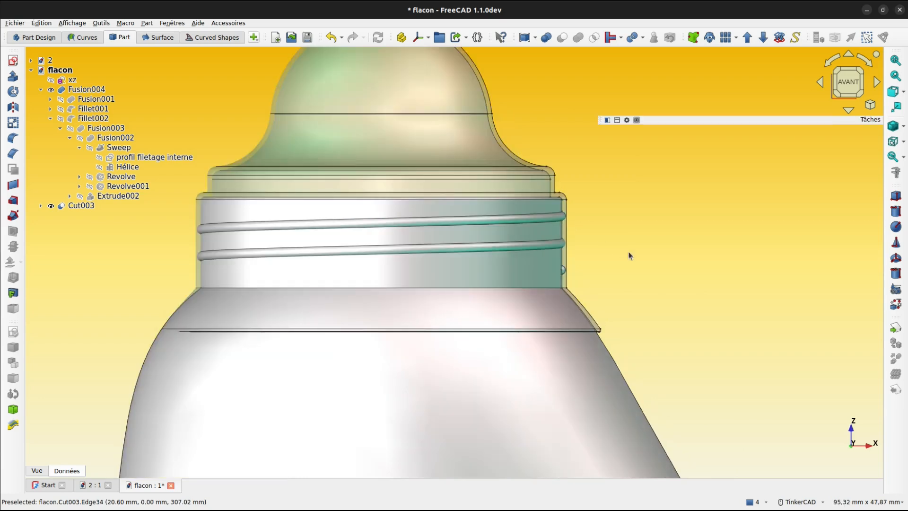
scroll(569, 220, up, 5)
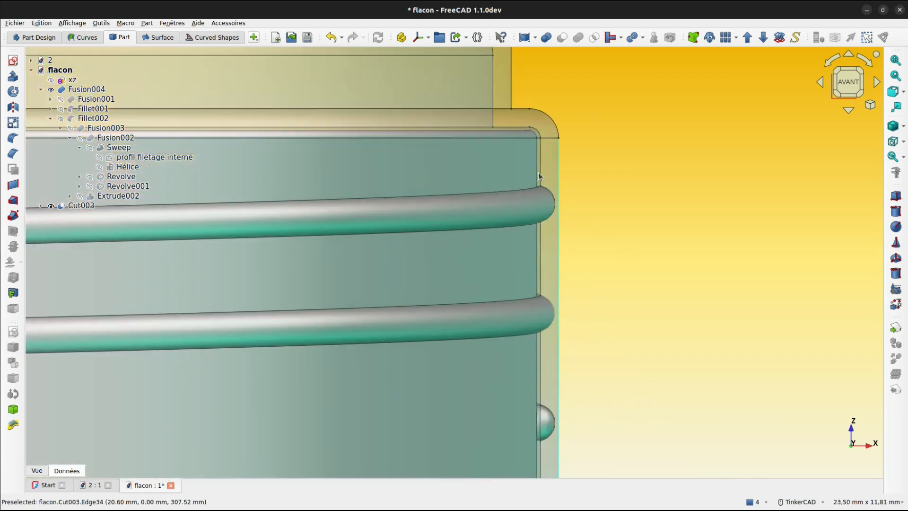
scroll(590, 268, up, 3)
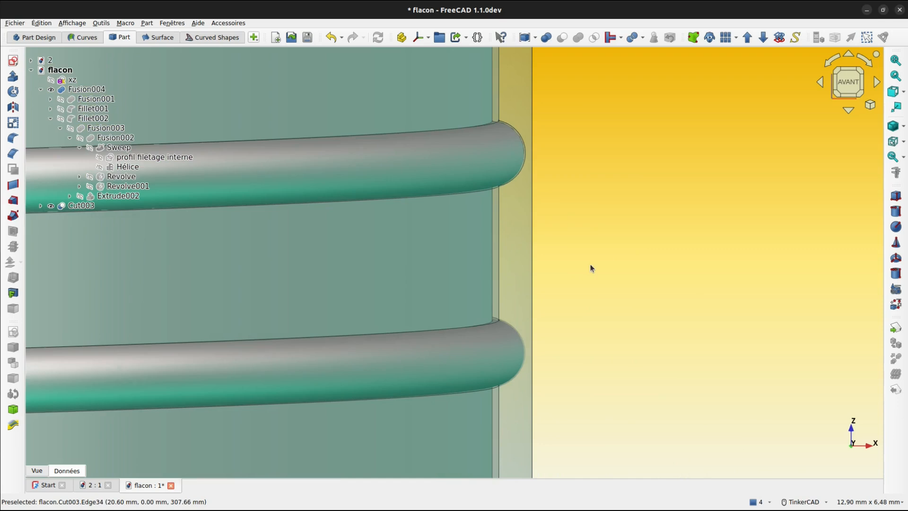
scroll(521, 154, up, 5)
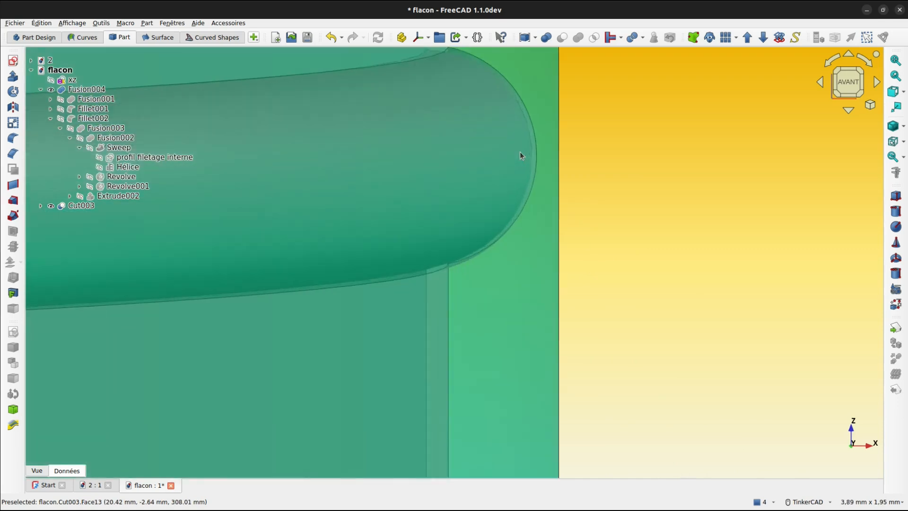
scroll(513, 110, down, 1)
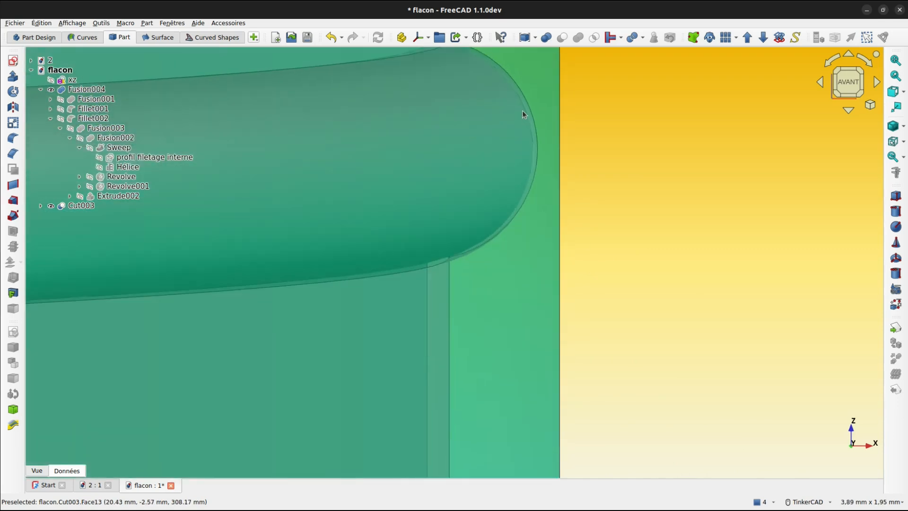
scroll(523, 110, down, 1)
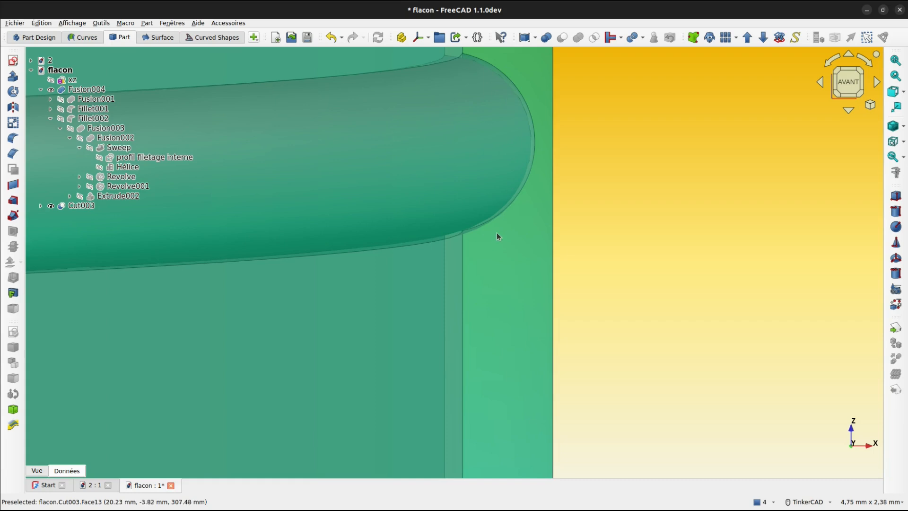
scroll(525, 256, down, 5)
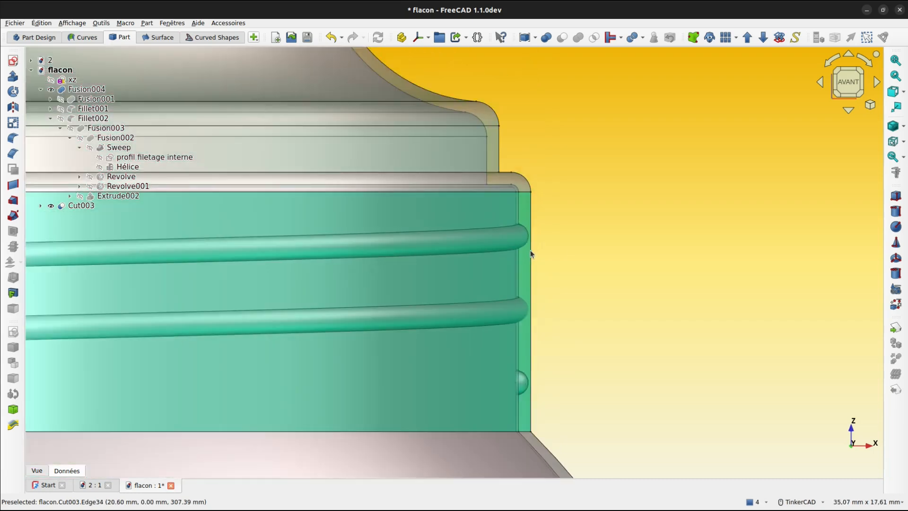
scroll(530, 250, down, 4)
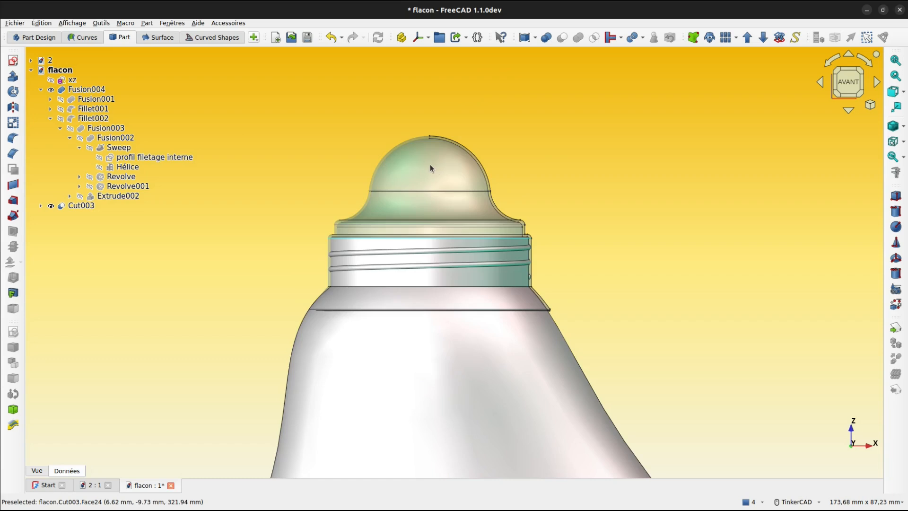
Step: Make the cap Cut003 opaque again and set its shape appearance colour to cyan, #00ffff
click(429, 165)
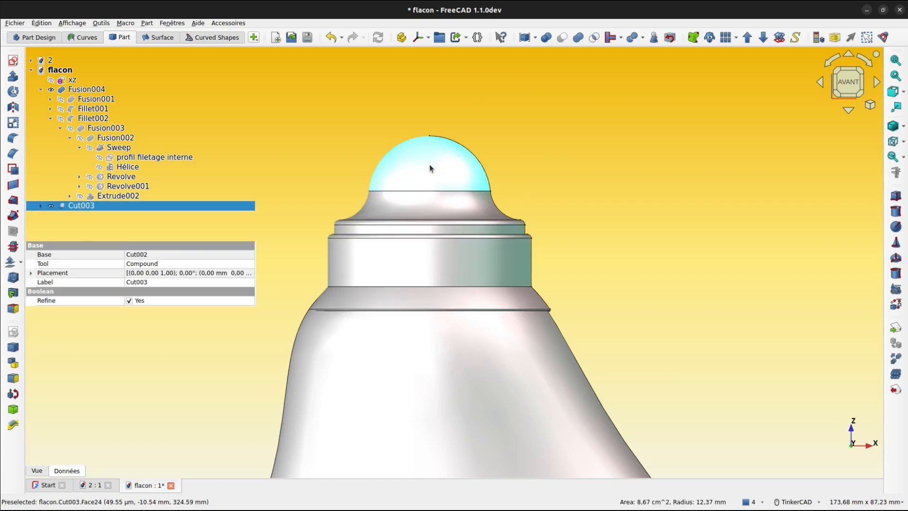
click(38, 471)
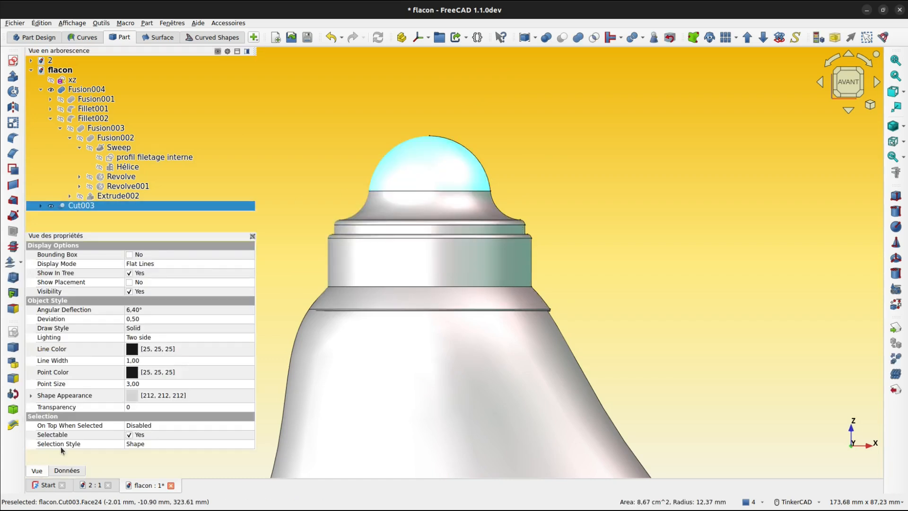
click(77, 471)
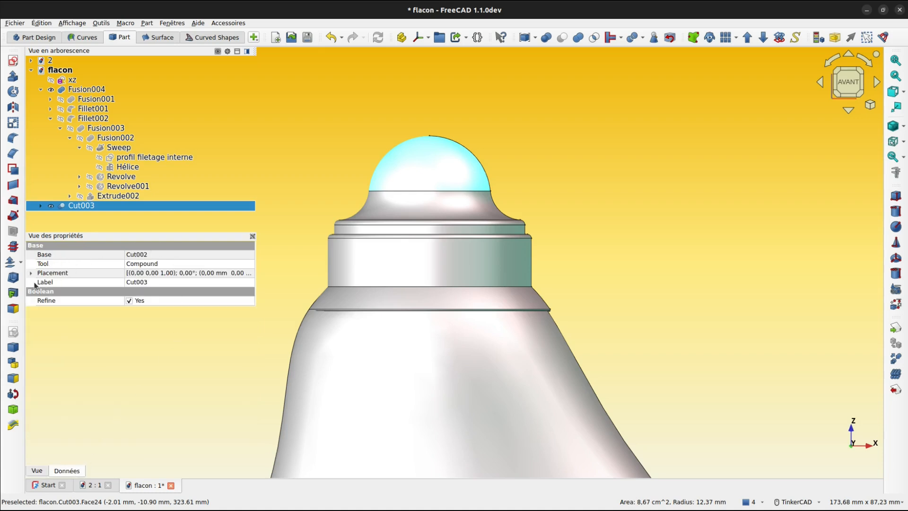
click(33, 470)
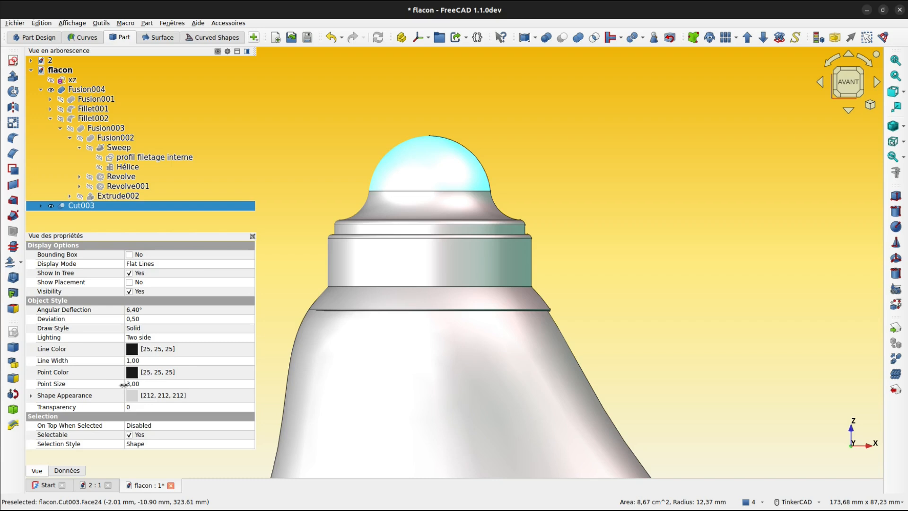
click(133, 399)
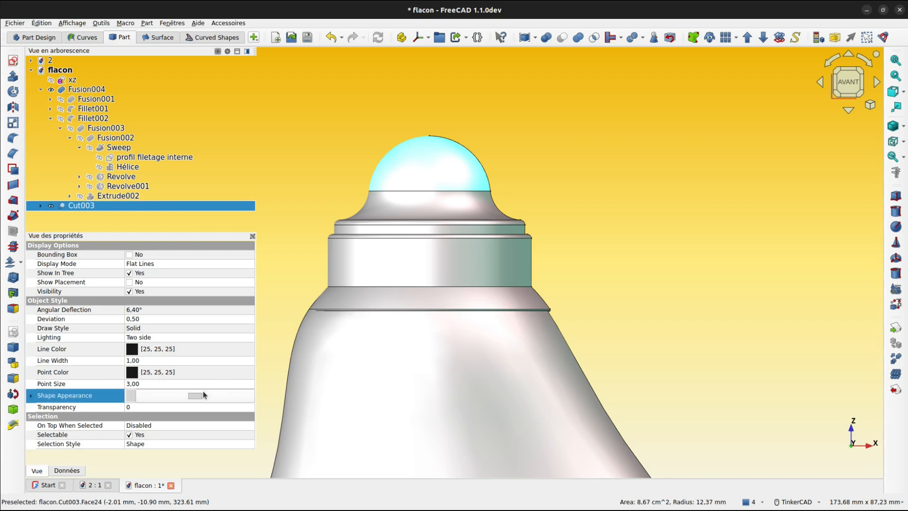
click(195, 397)
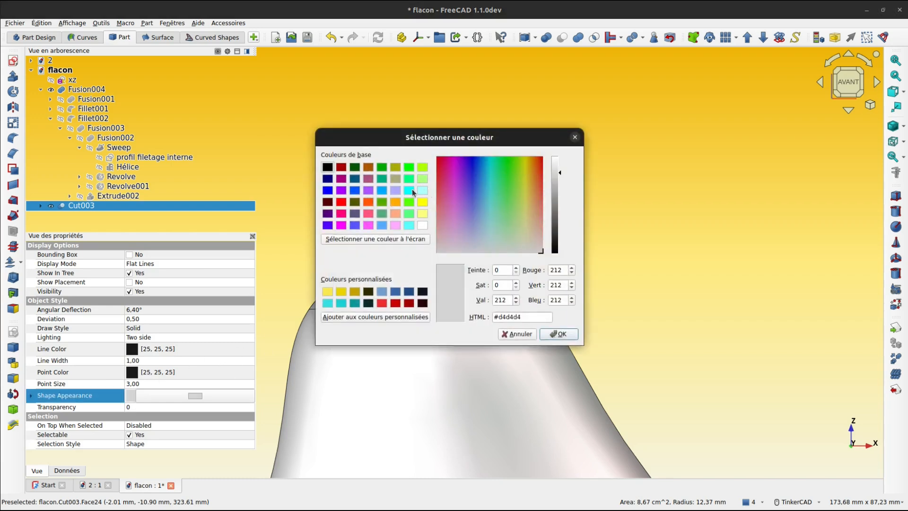
click(410, 191)
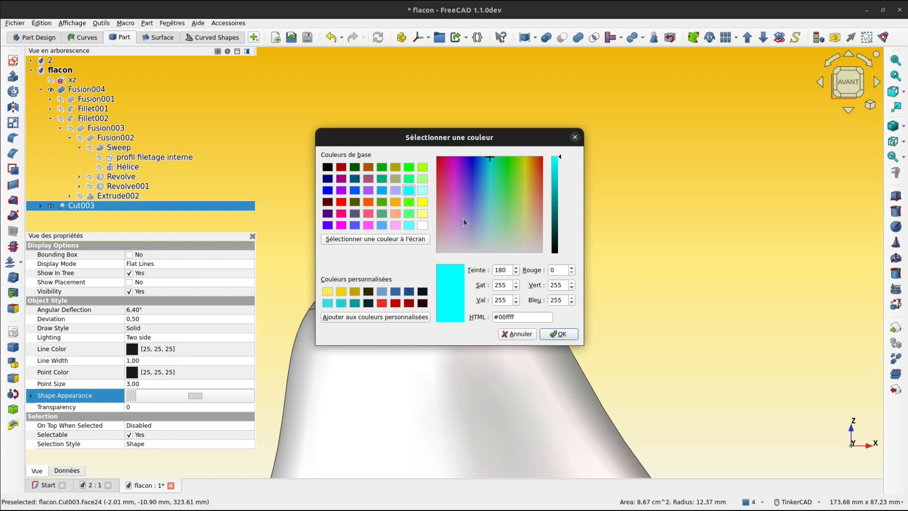
click(561, 334)
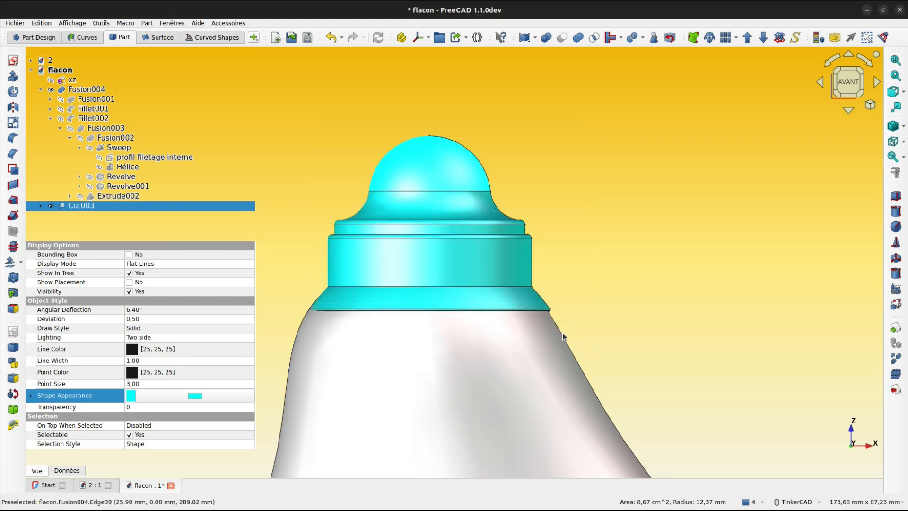
scroll(563, 328, down, 5)
scroll(522, 122, down, 3)
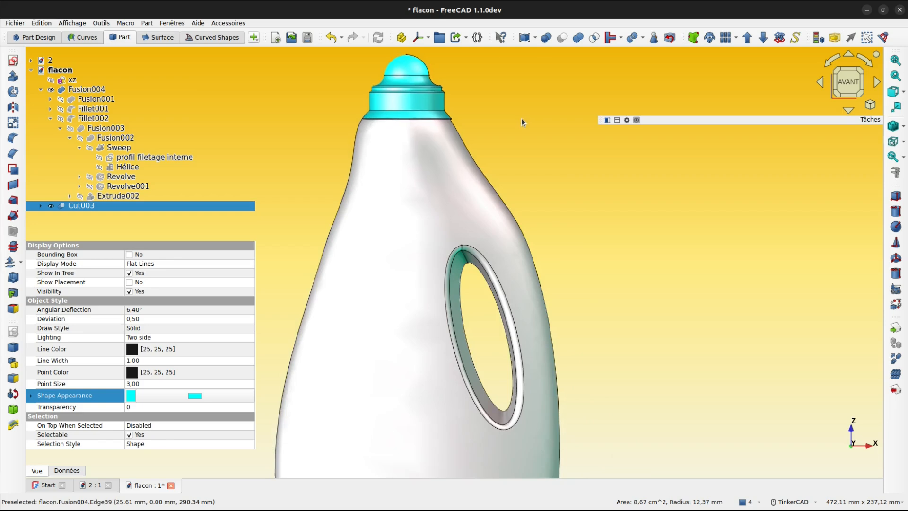
scroll(603, 251, down, 3)
middle_drag(603, 251, 498, 245)
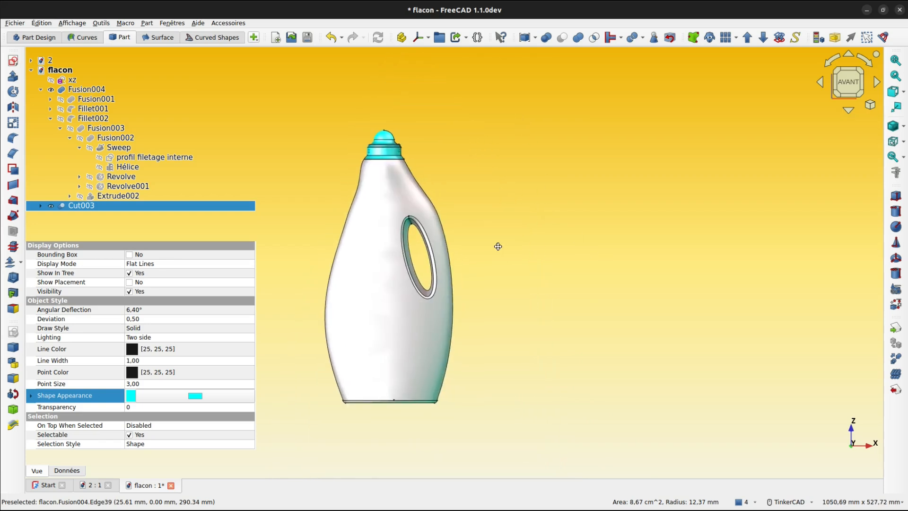
click(504, 196)
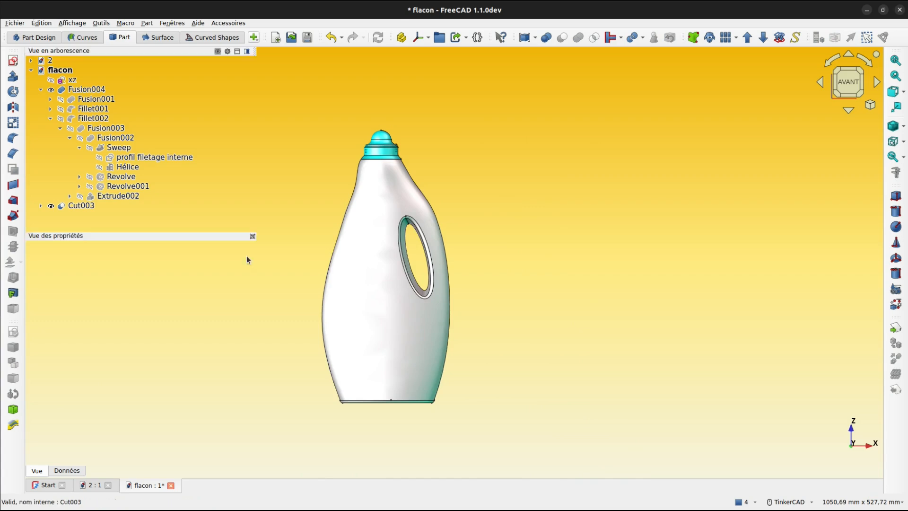
Step: Run a geometry check on the cap Cut003 with the default check settings, and close the results
click(86, 208)
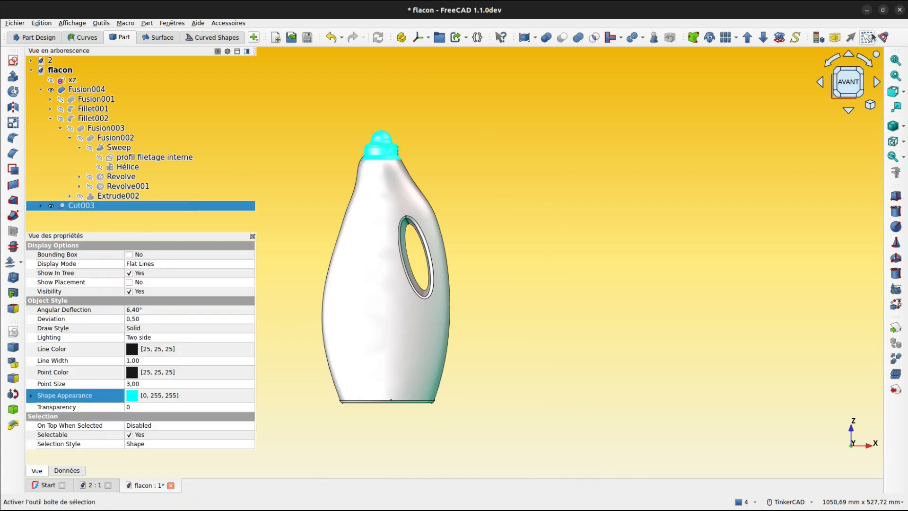
click(655, 37)
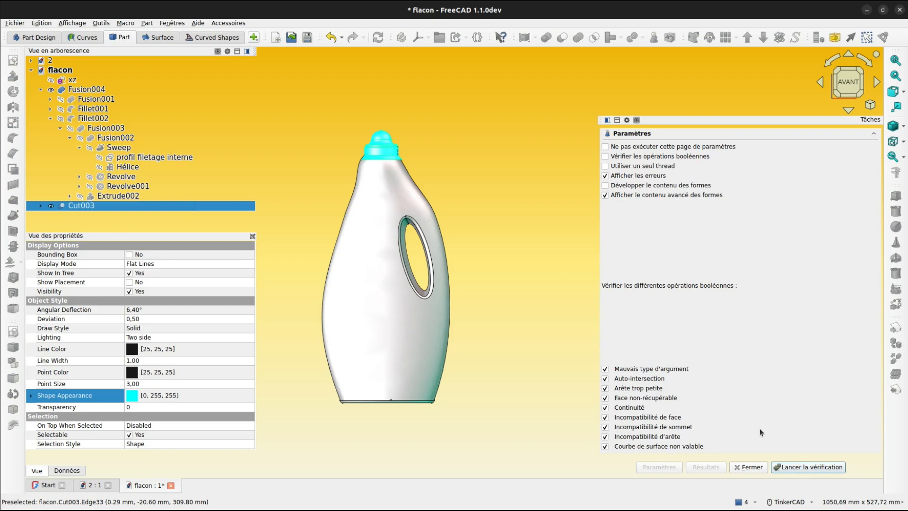
click(792, 467)
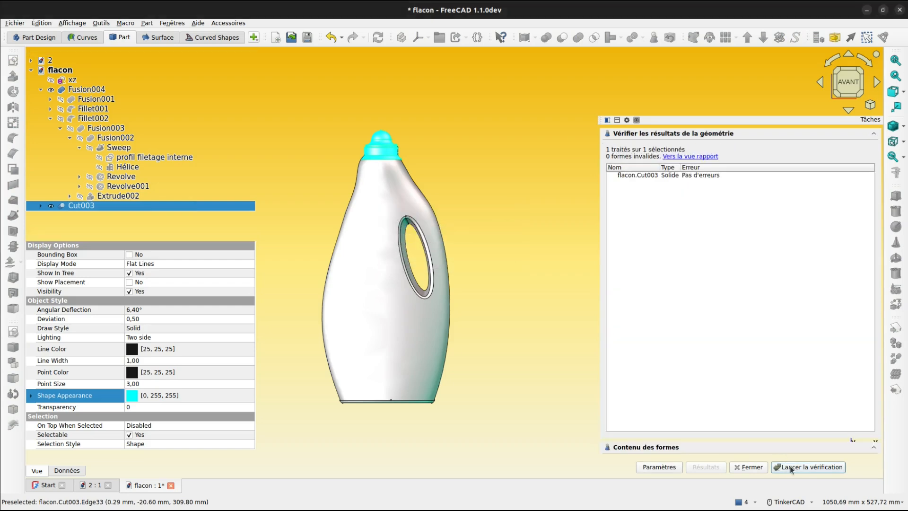
click(751, 468)
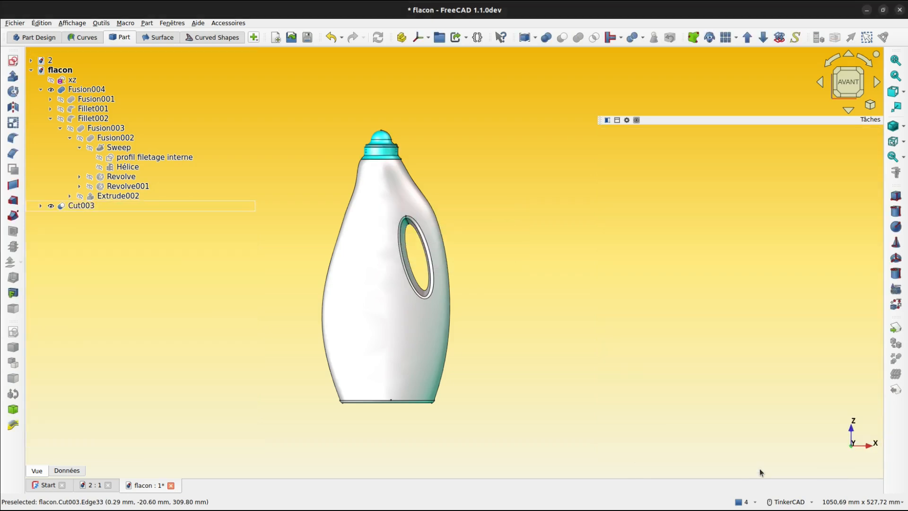
Step: Rename the cap Cut003 as Bouchon
click(78, 205)
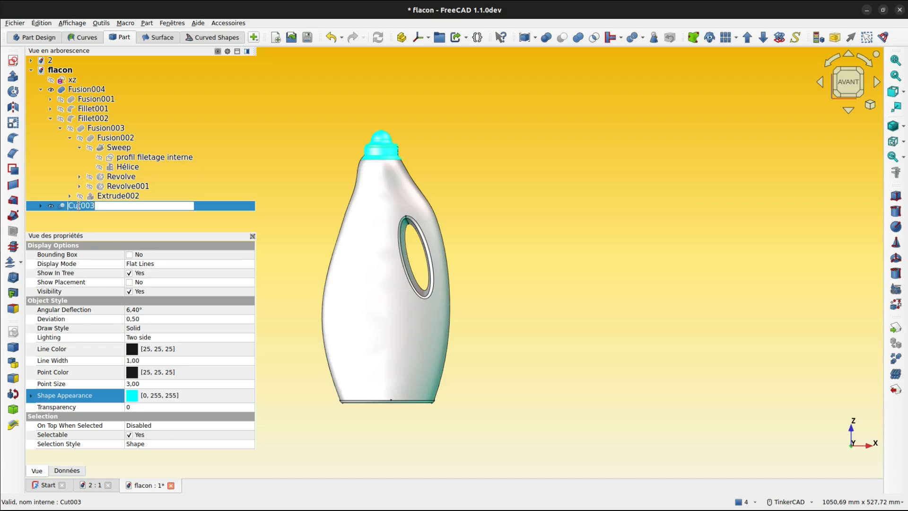
text(Bouchon)
key(Return)
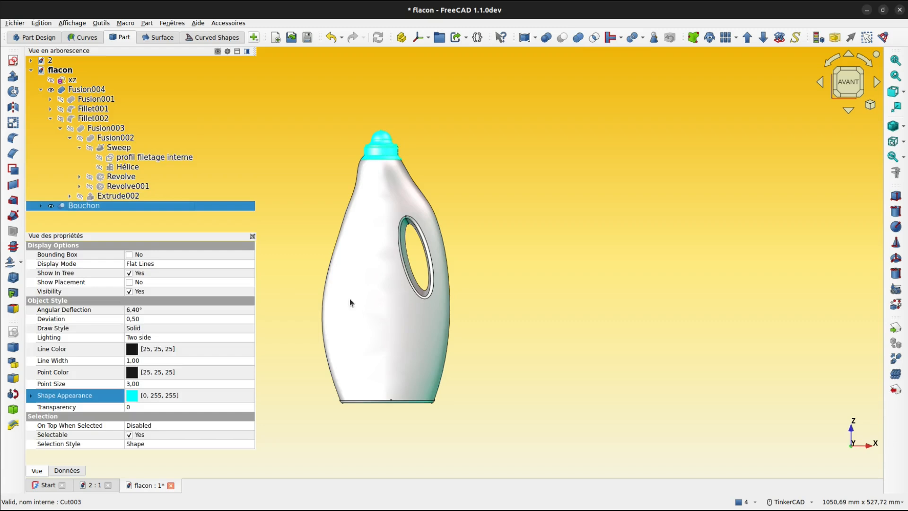
Step: Look at the finished bottle with its label and lettering in document 2, and return to the flacon document
click(95, 485)
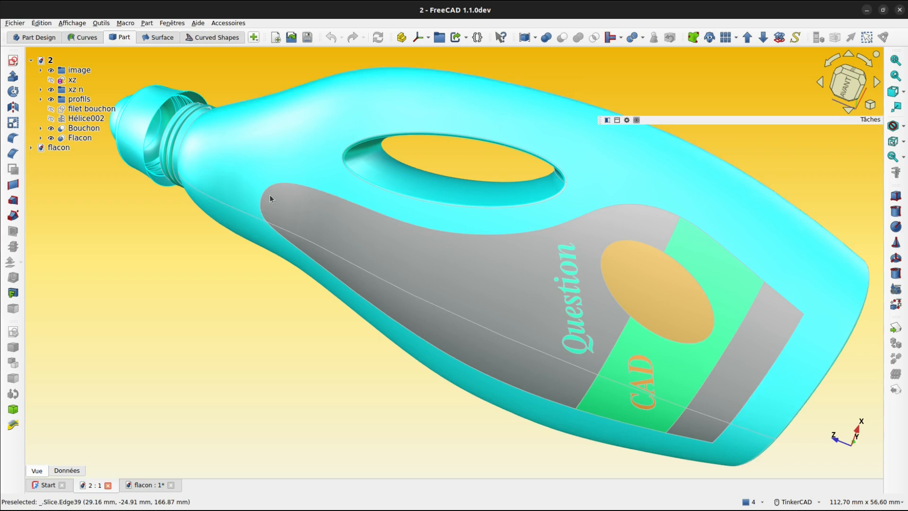
click(140, 486)
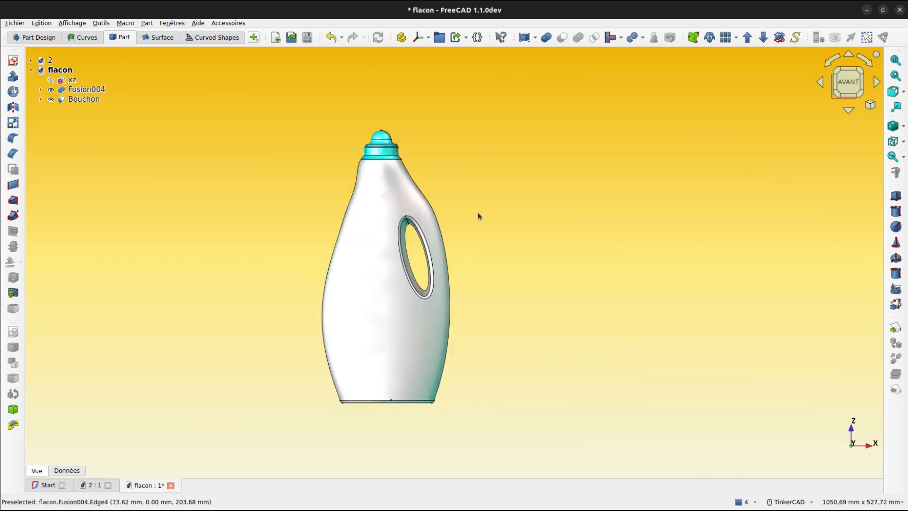
click(255, 38)
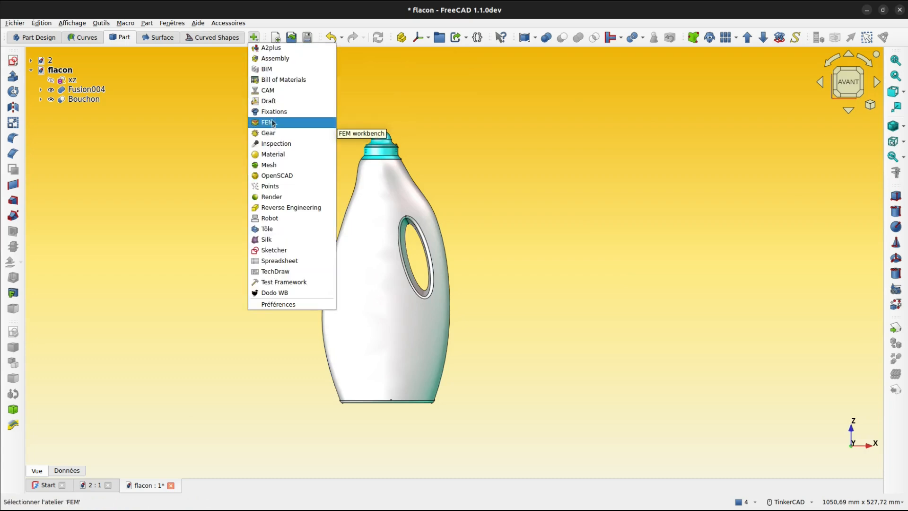
click(278, 103)
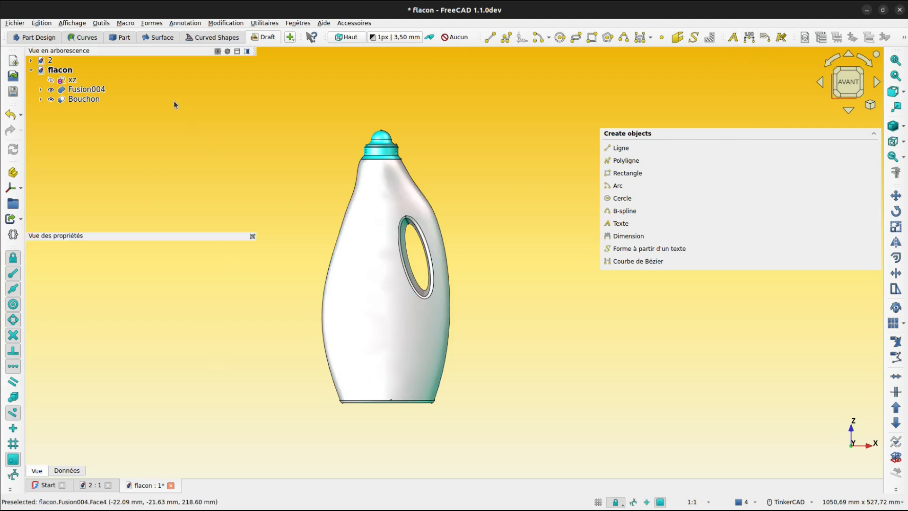
click(124, 40)
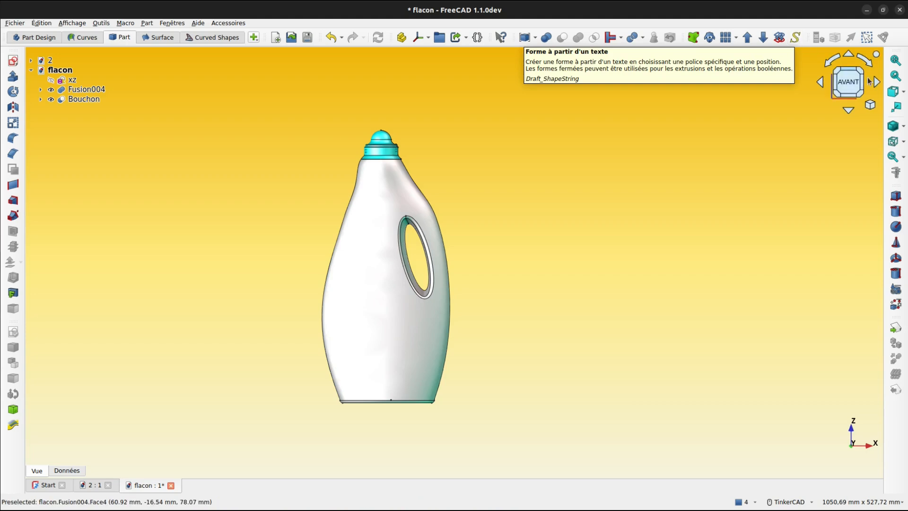
Step: Display the model as wireframe and create a 10 mm high shape from the text "CAD" in the FreeSerifBoldItalic font
click(904, 126)
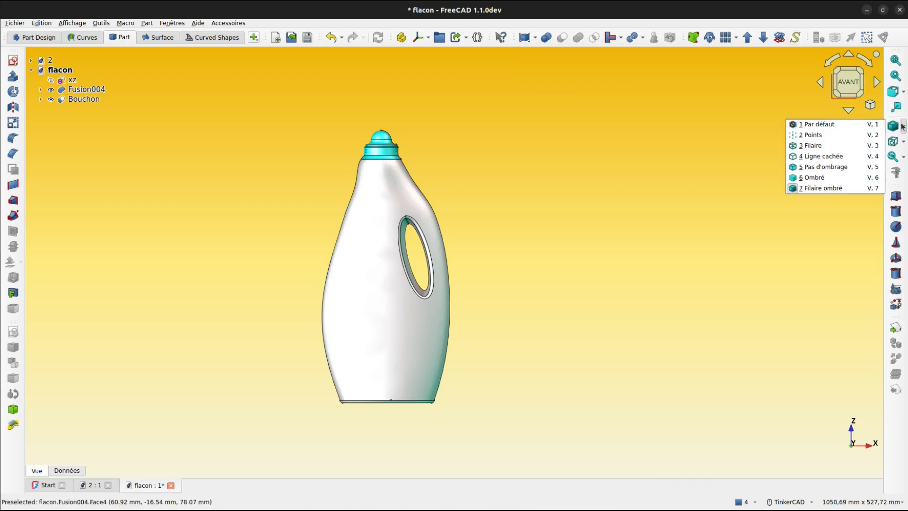
click(873, 146)
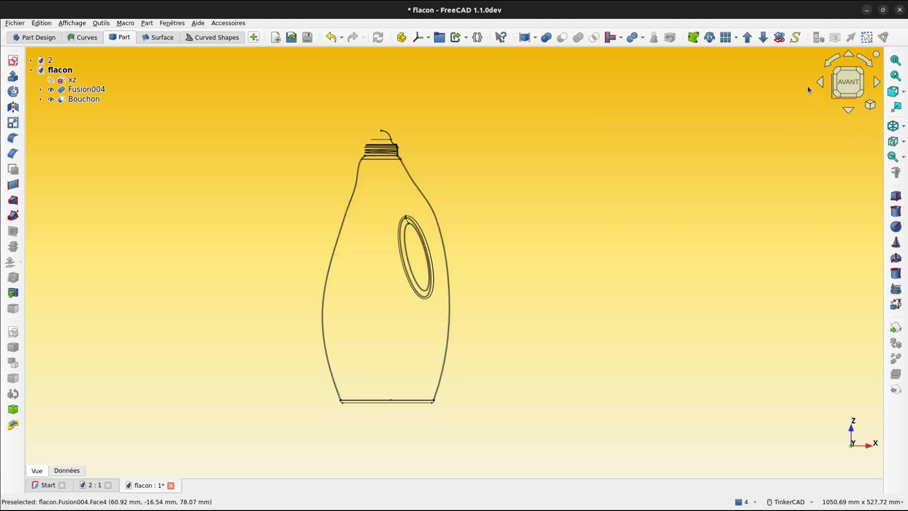
click(795, 38)
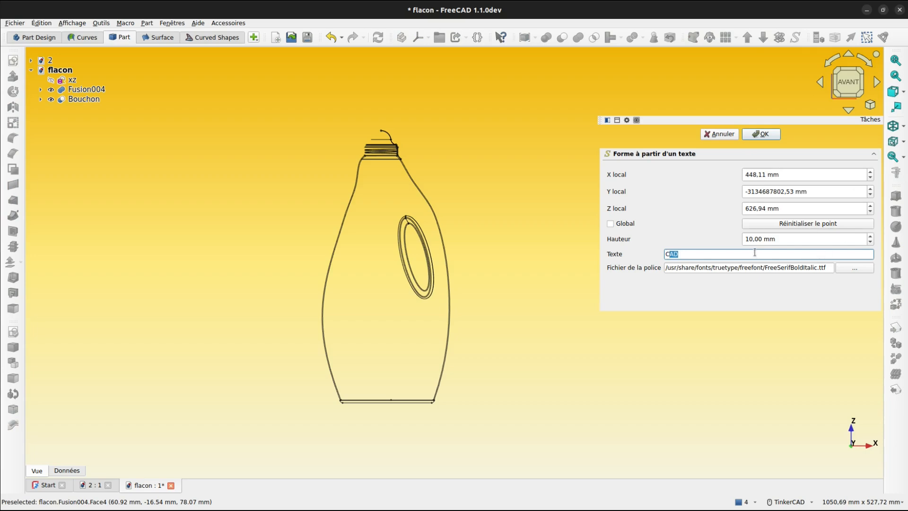
click(811, 223)
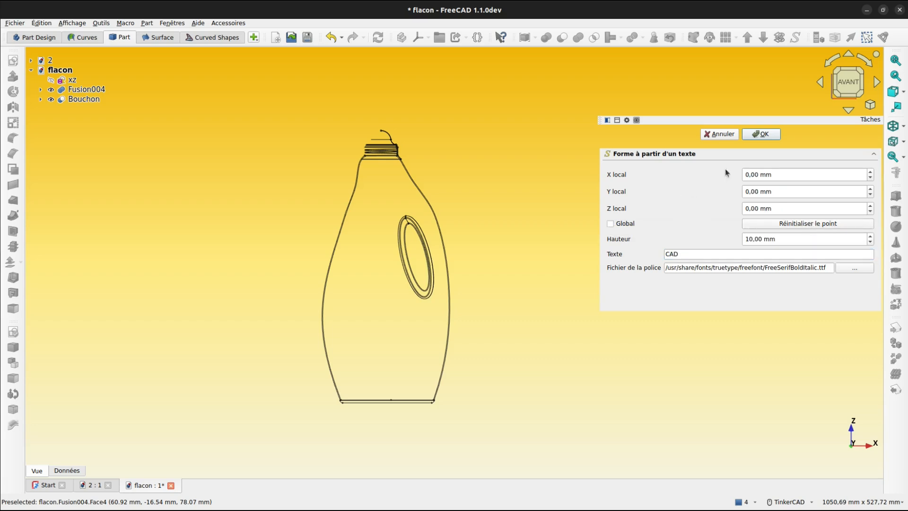
click(762, 136)
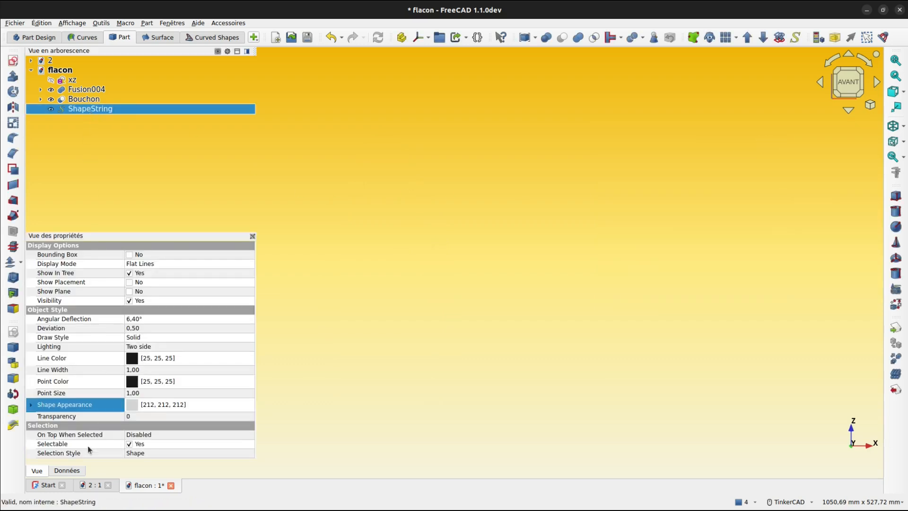
Step: Set the CAD text shape's placement position to x 0, y 0 and z 0 mm
click(66, 471)
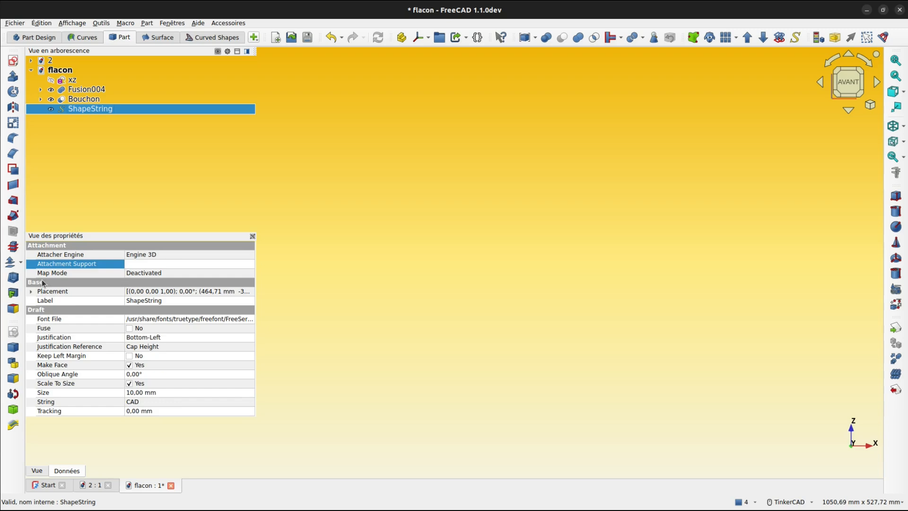
click(31, 292)
click(41, 319)
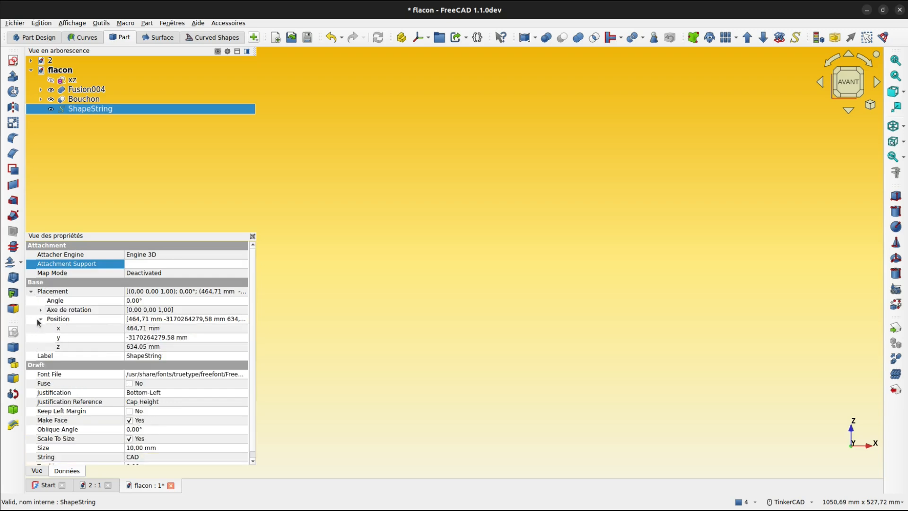
click(146, 328)
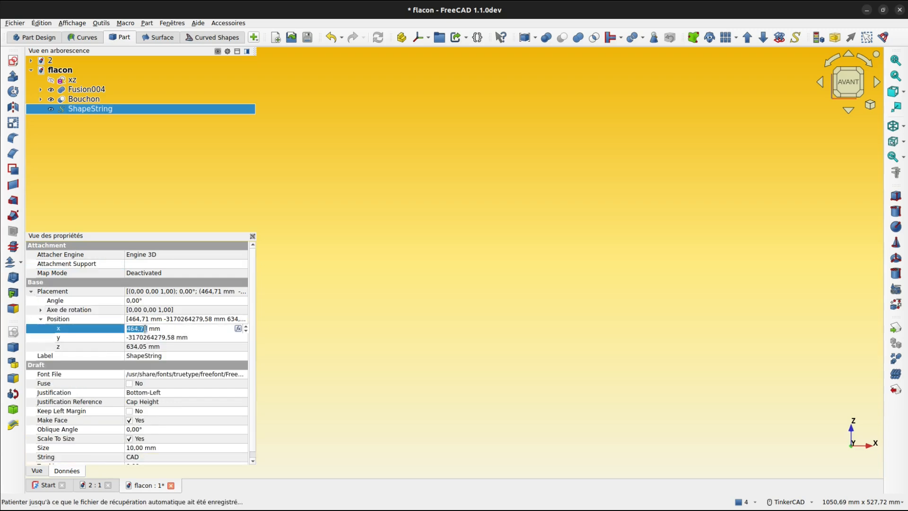
text(0)
click(141, 337)
text(0)
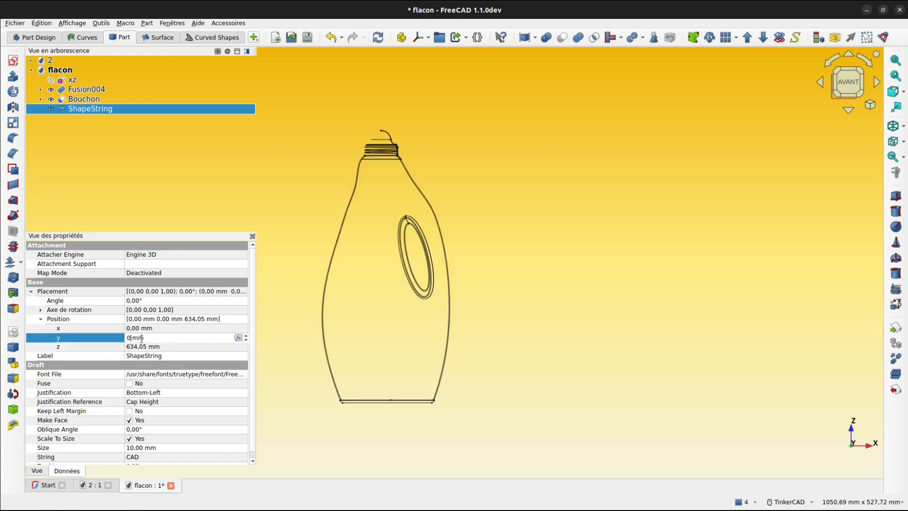
click(143, 347)
text(0)
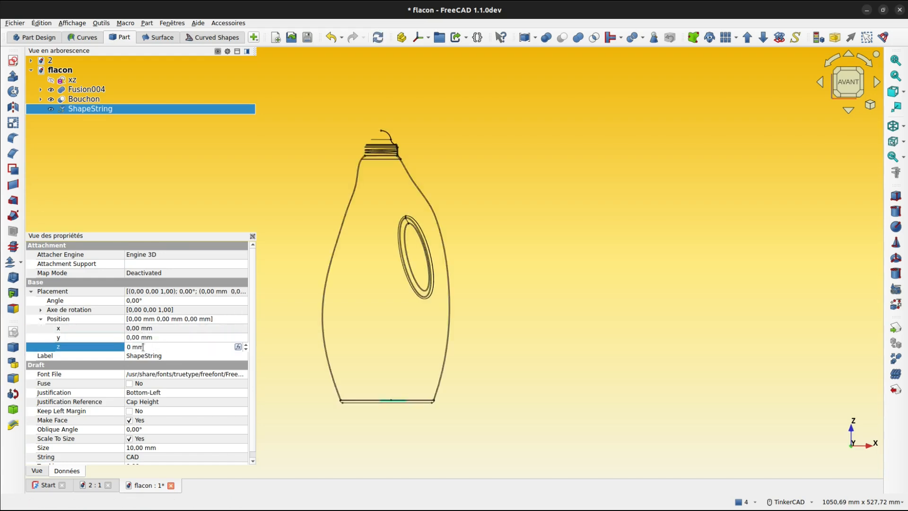
click(167, 340)
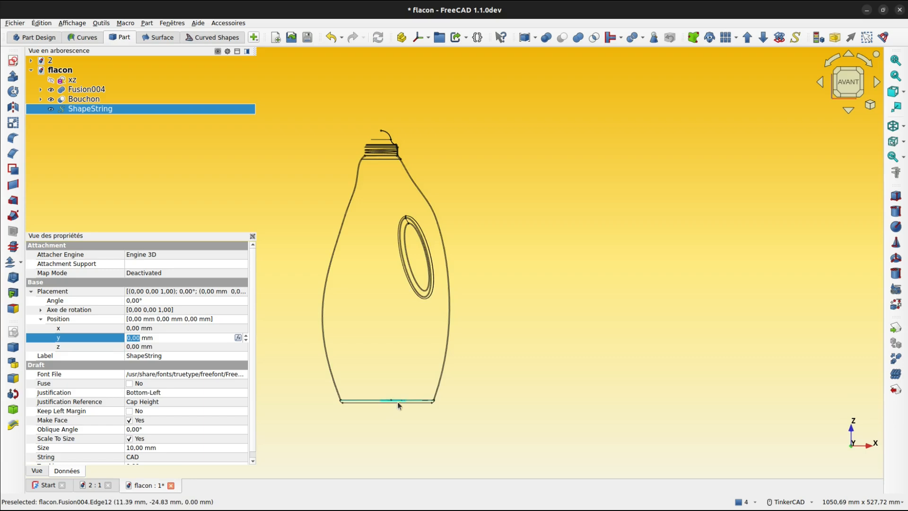
right_drag(398, 402, 410, 450)
scroll(410, 405, up, 5)
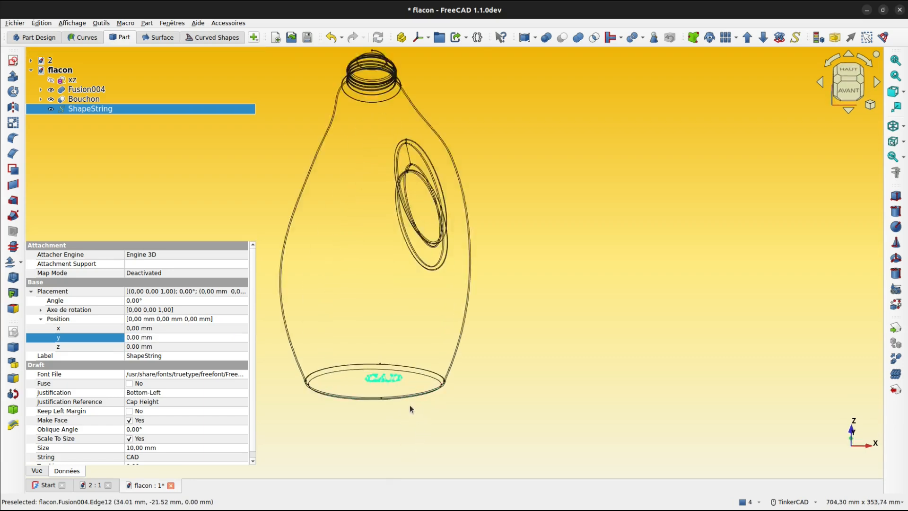
scroll(410, 405, down, 5)
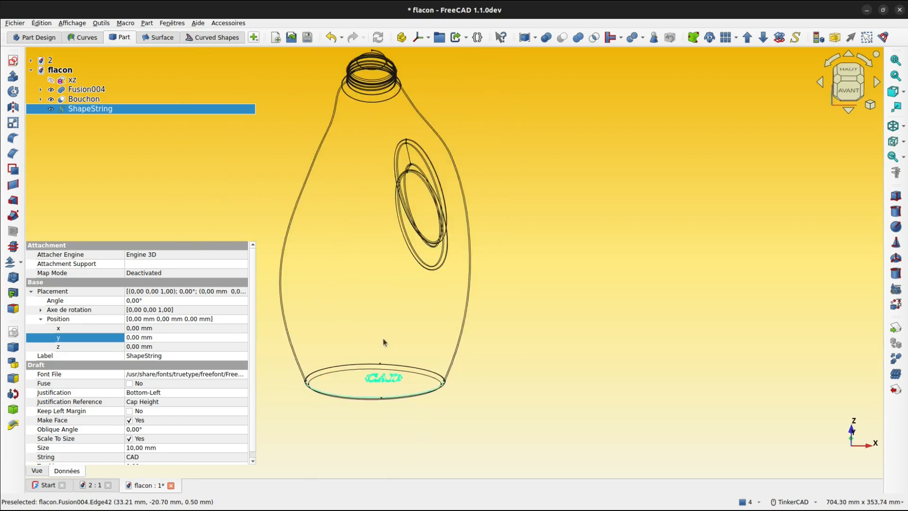
Step: Add "CAD" to the end of the first text shape's name in the model tree
click(115, 112)
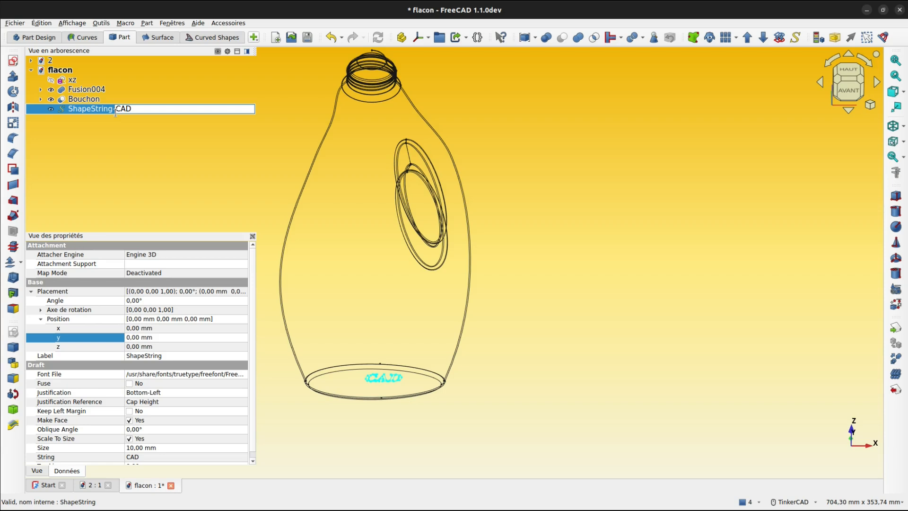
text(CAD)
key(Return)
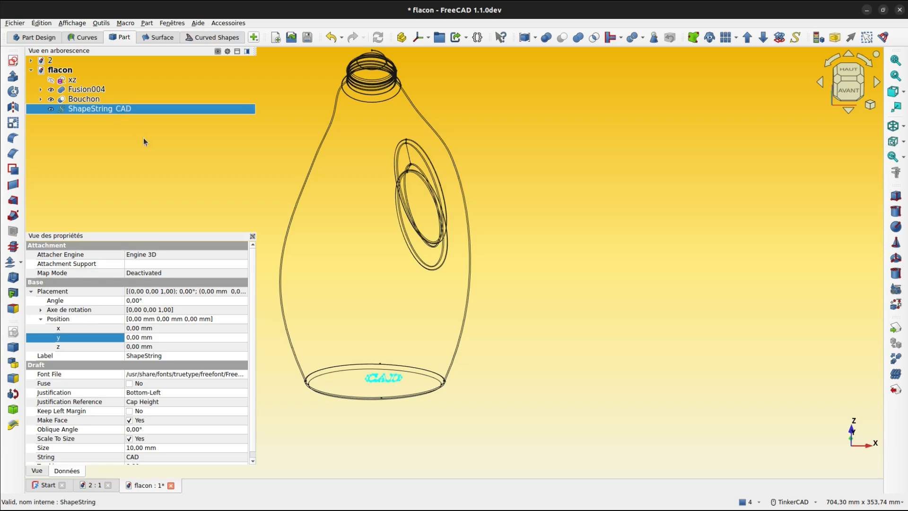
Step: Create a second shape from the text "Question", 10 mm high, in the FreeSerifBoldItalic font
click(796, 38)
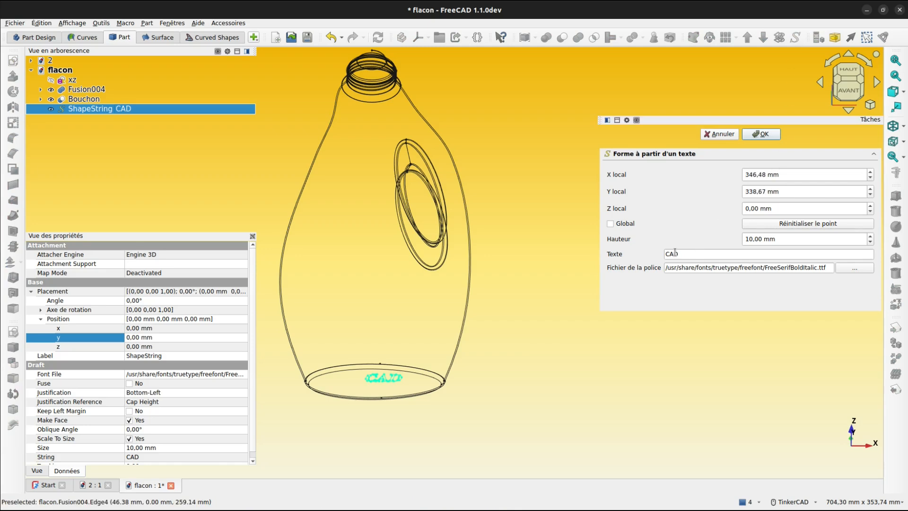
double_click(675, 252)
text(O)
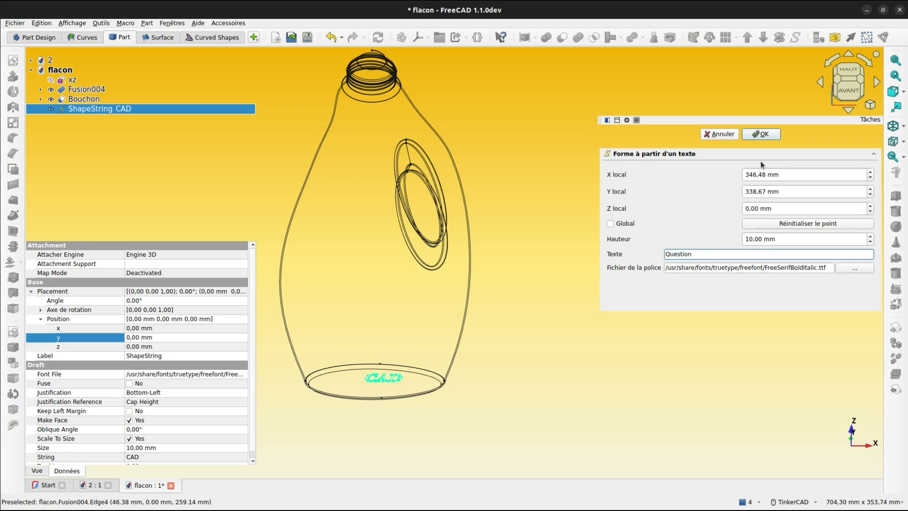
click(766, 136)
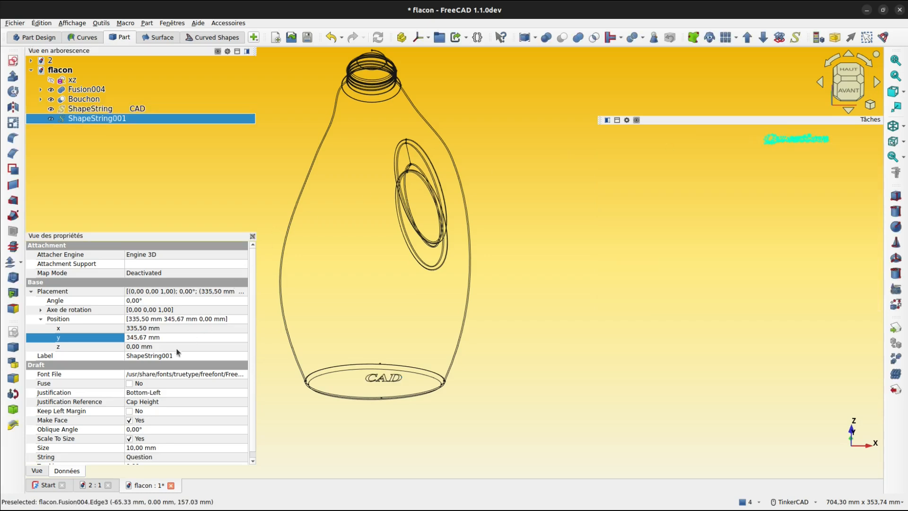
Step: Set the Question text shape's x and y position to 0 mm and add "Question" to the end of its name
click(139, 328)
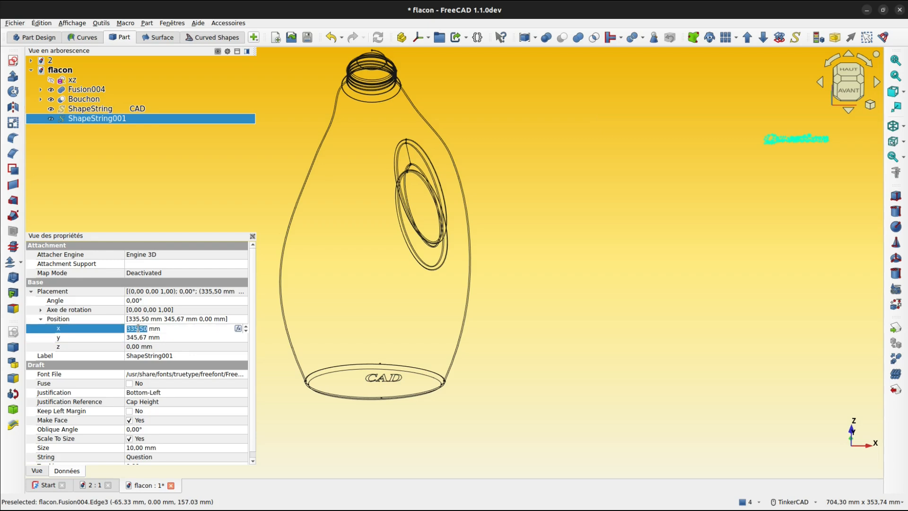
text(0)
click(138, 337)
text(0)
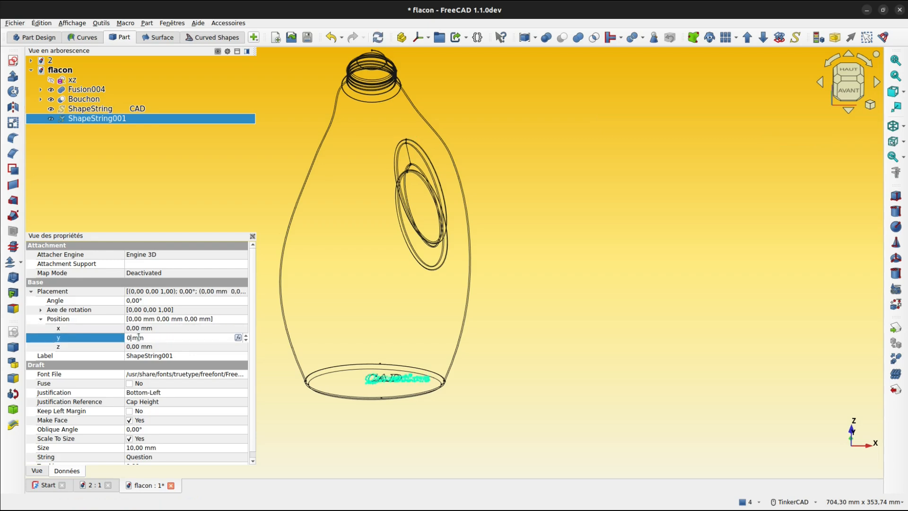
key(Return)
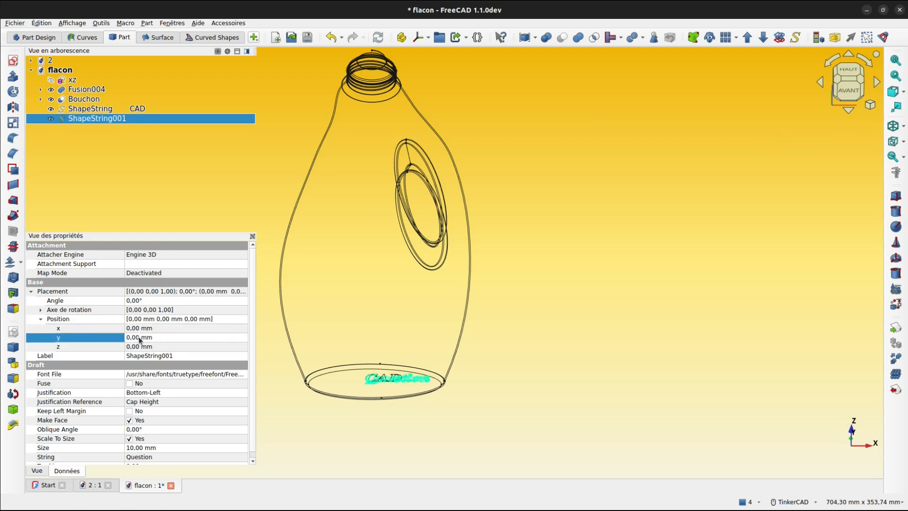
click(132, 119)
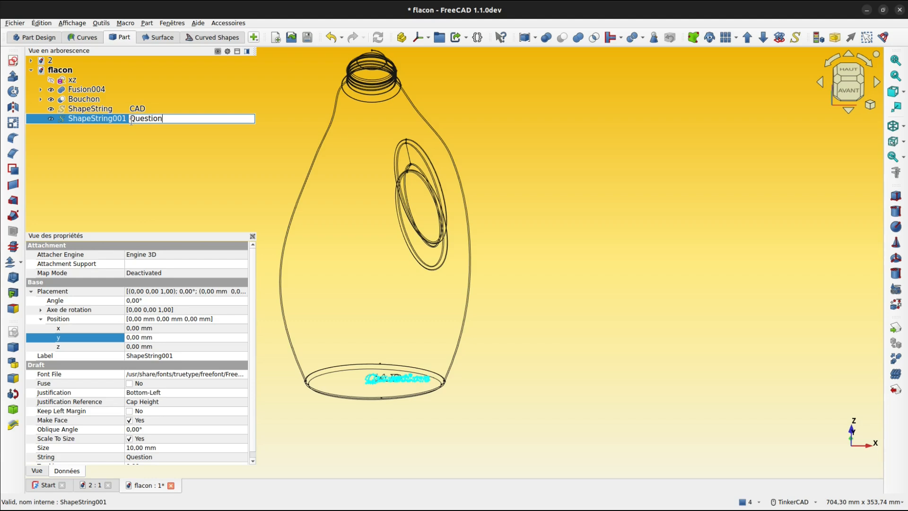
key(Return)
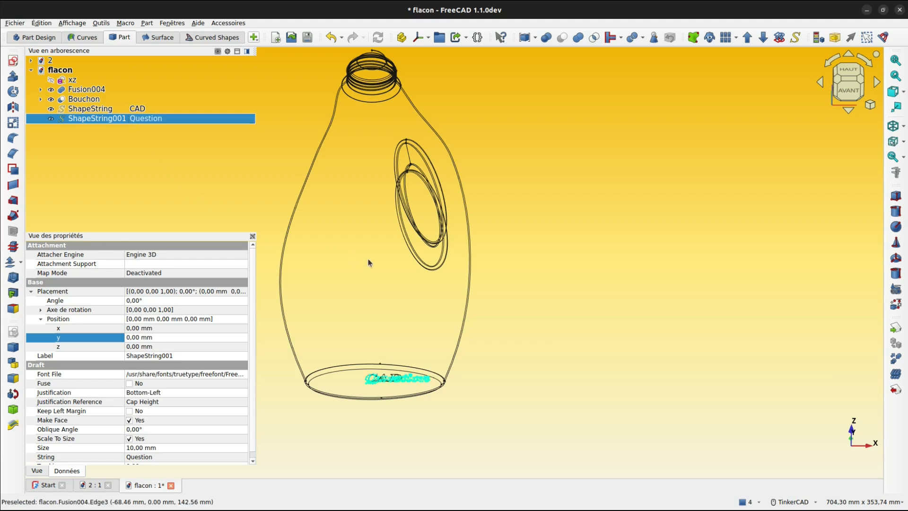
Step: Open the CAD text shape's transform settings and rotate it 90° about its U axis so it stands upright
right_drag(426, 325, 229, 299)
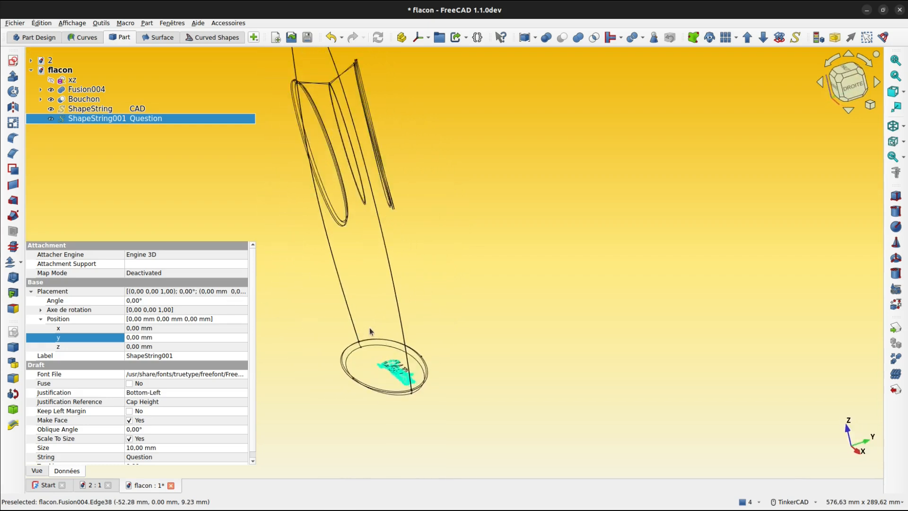
scroll(370, 329, up, 4)
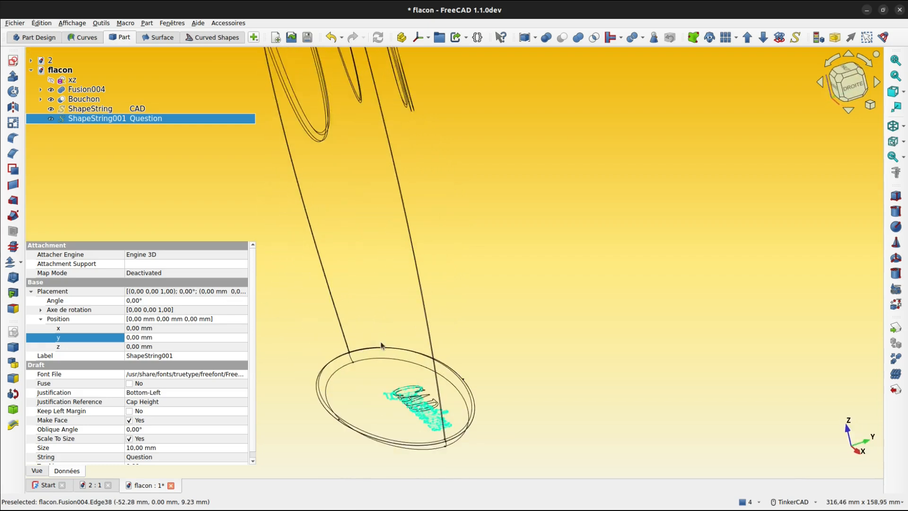
click(104, 108)
right_click(103, 111)
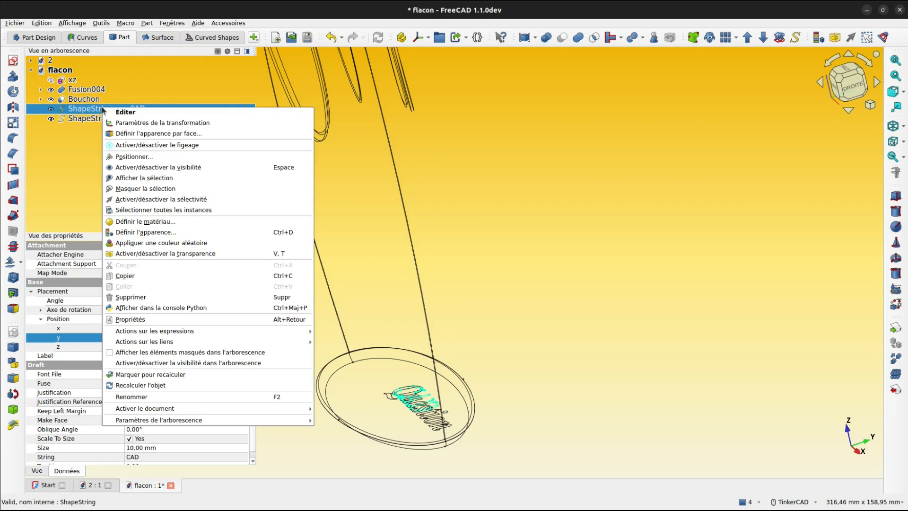
click(126, 123)
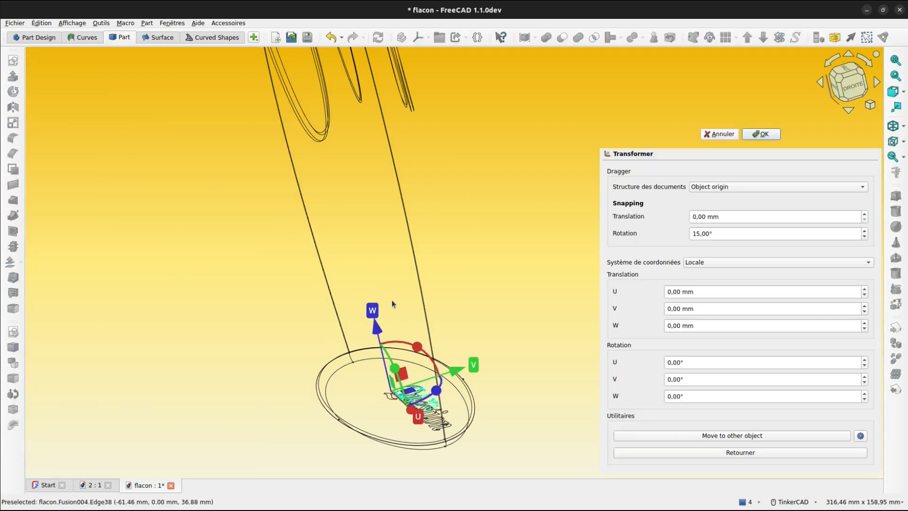
right_drag(392, 300, 320, 143)
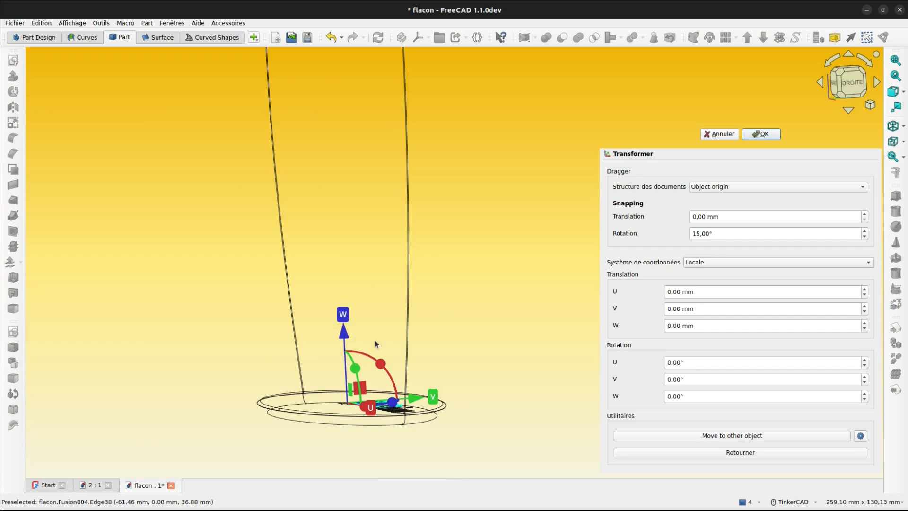
drag(381, 364, 315, 368)
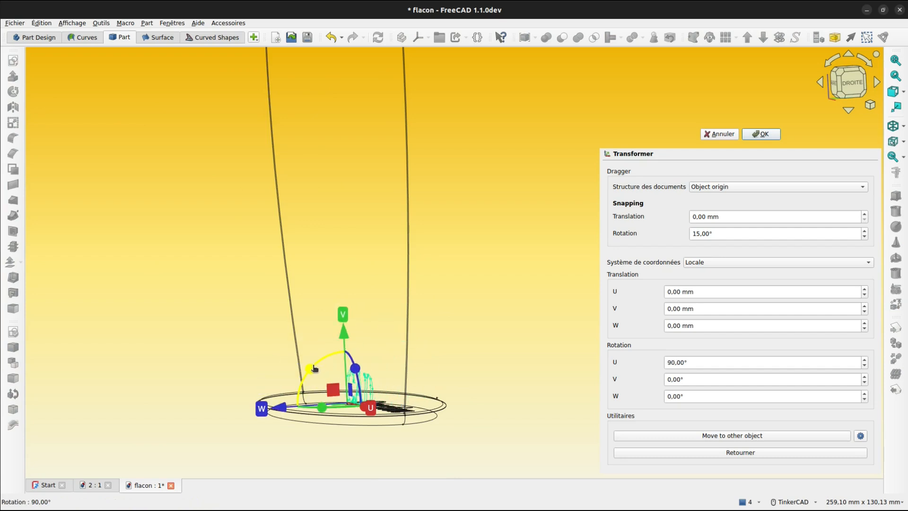
Step: Move the upright CAD text forward out of the bottle and up above the base, and accept the transform
click(846, 86)
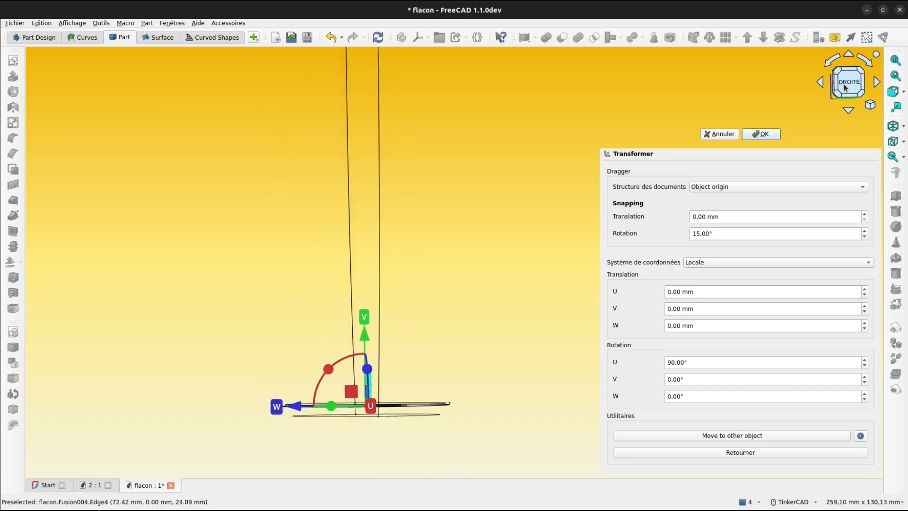
drag(295, 405, 159, 403)
drag(231, 338, 230, 85)
click(765, 134)
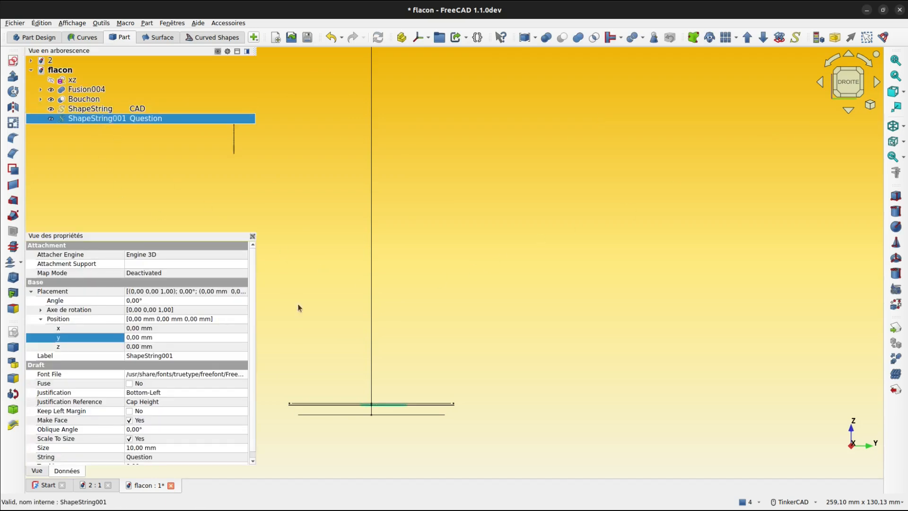
Step: Transform the Question text: rotate it 90° about U, move it about 42.4 mm along W and 45.47 mm along V, below CAD
right_click(144, 116)
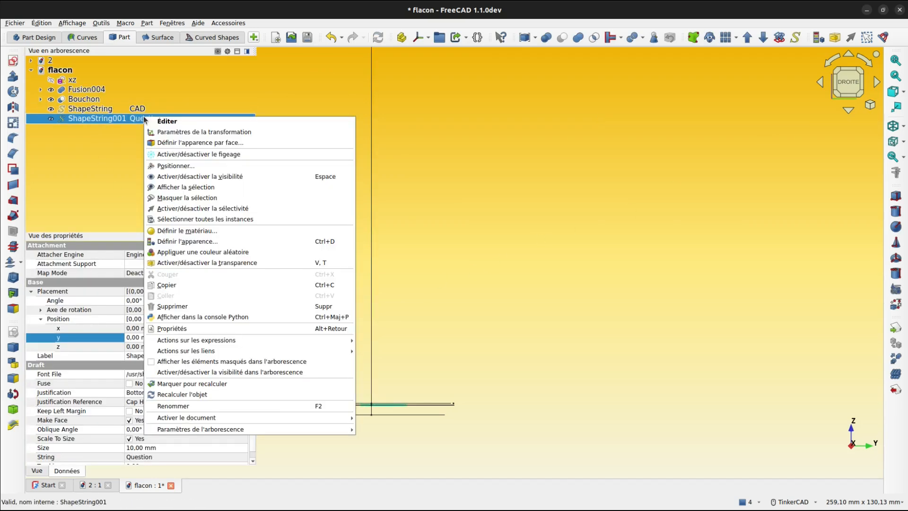
click(150, 127)
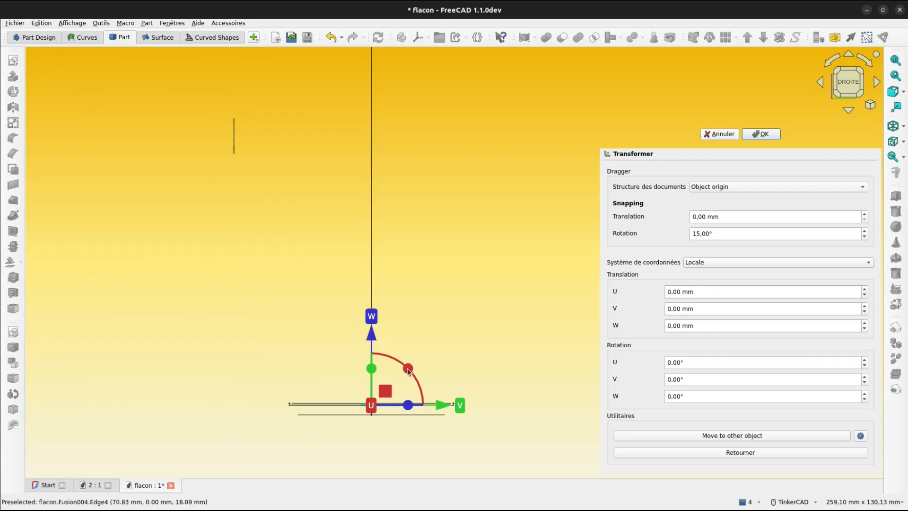
drag(408, 369, 337, 354)
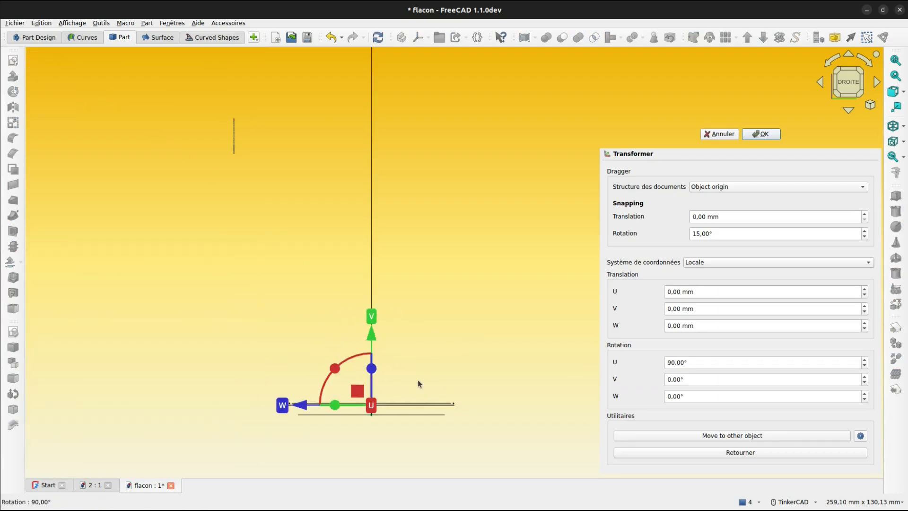
drag(300, 405, 154, 403)
drag(237, 344, 241, 241)
right_drag(281, 325, 399, 301)
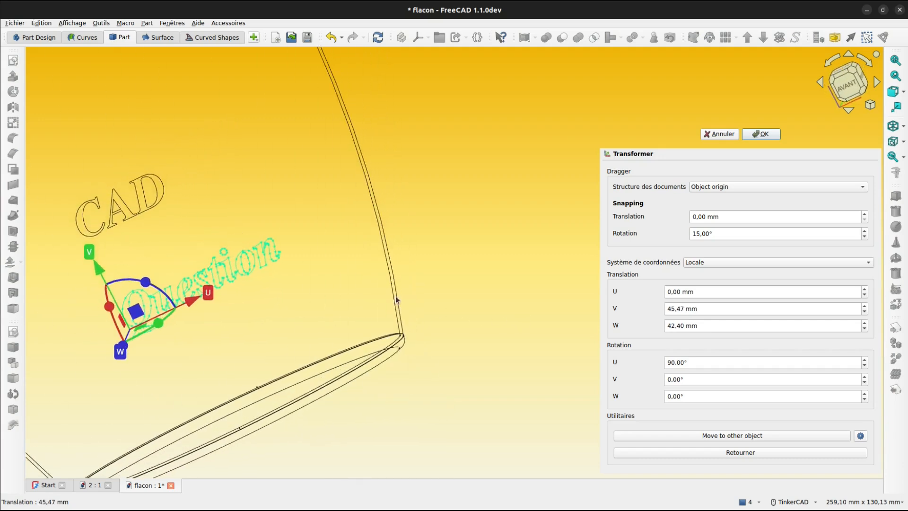
click(774, 136)
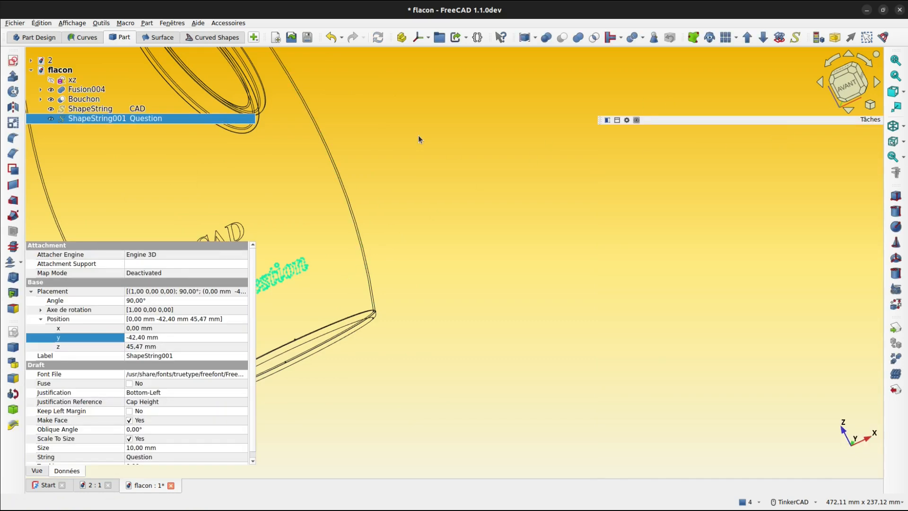
Step: Switch the display from wireframe back to shaded and check the CAD and Question lettering in front of the bottle
middle_drag(478, 157, 609, 246)
right_drag(416, 202, 476, 177)
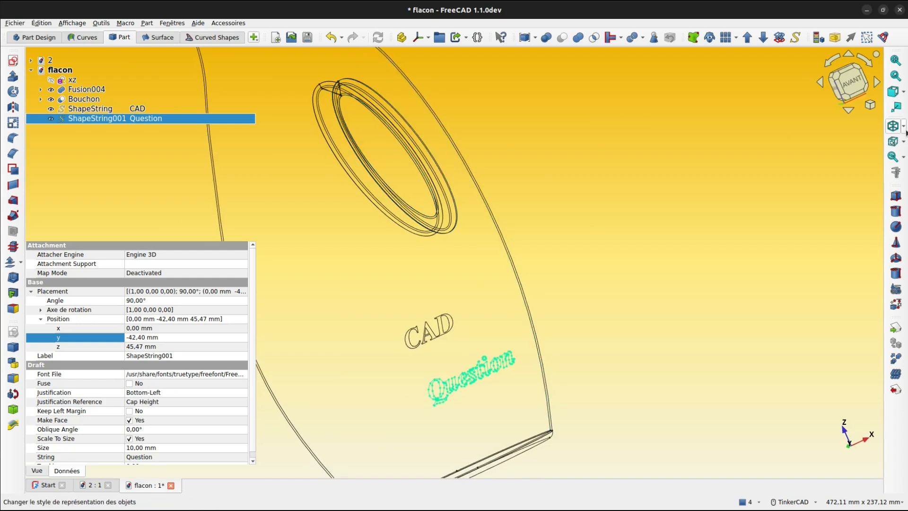
click(904, 142)
click(852, 183)
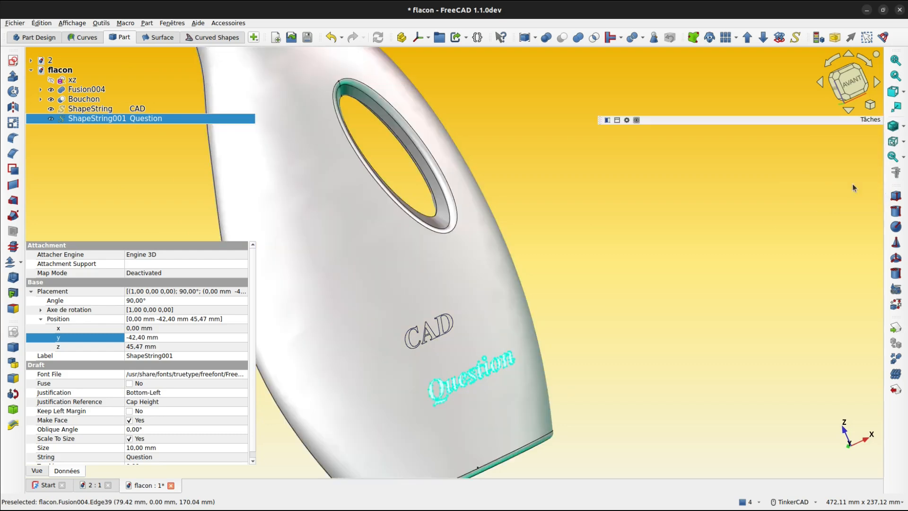
middle_drag(555, 207, 649, 184)
right_drag(590, 251, 525, 269)
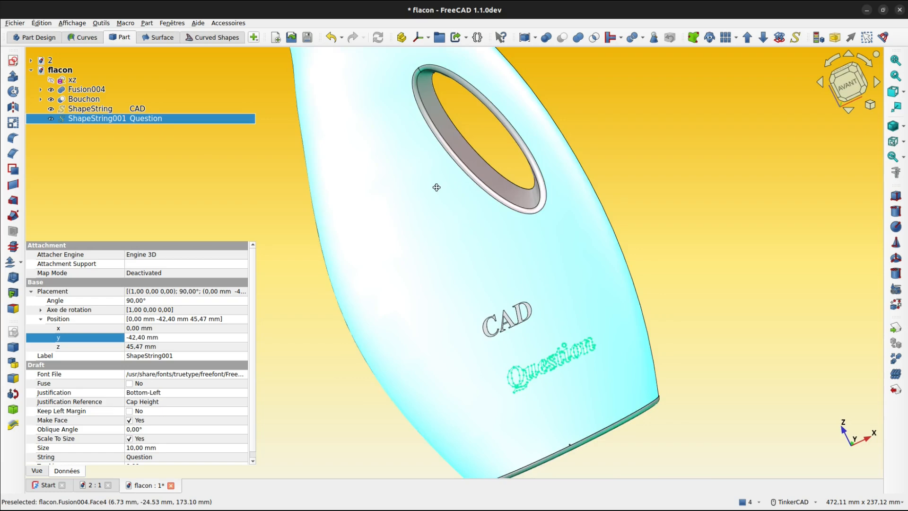
middle_drag(436, 186, 492, 261)
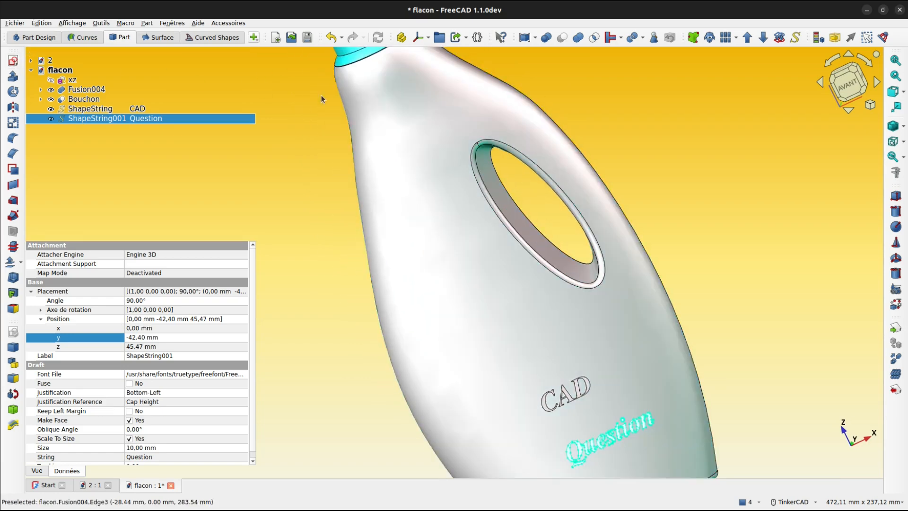
scroll(395, 118, down, 1)
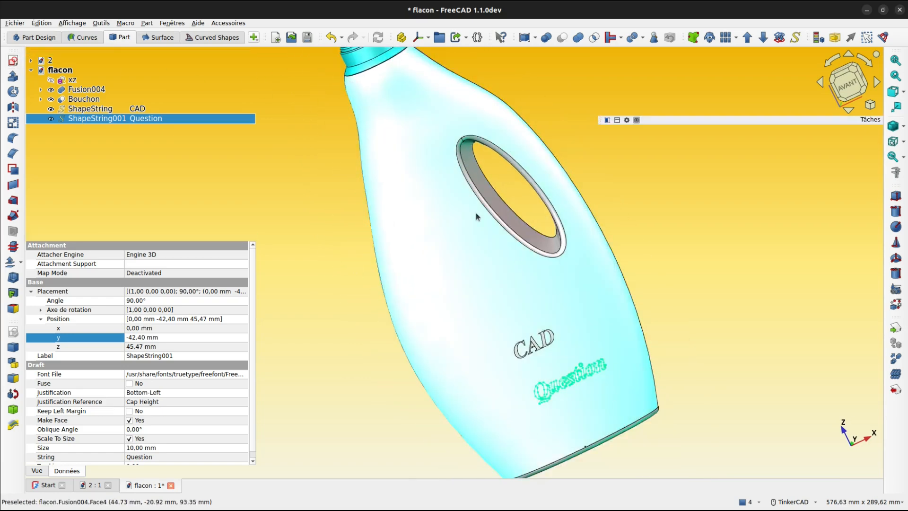
click(355, 186)
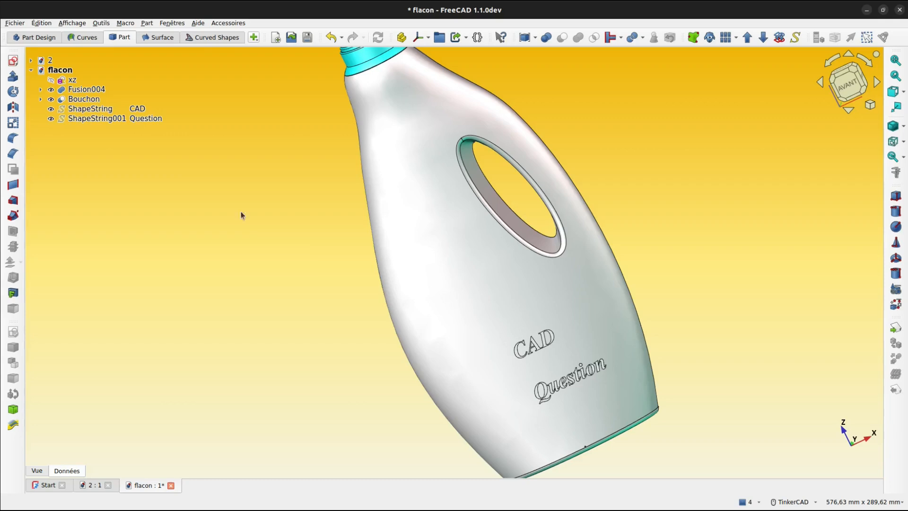
Step: Create a new sketch on the XZ plane with an offset of -40 mm
click(13, 60)
click(411, 228)
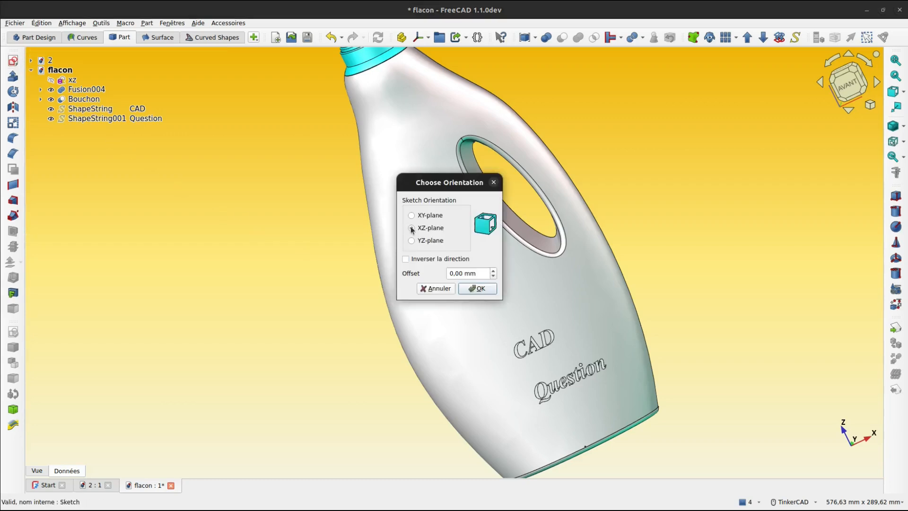
click(451, 273)
text(4)
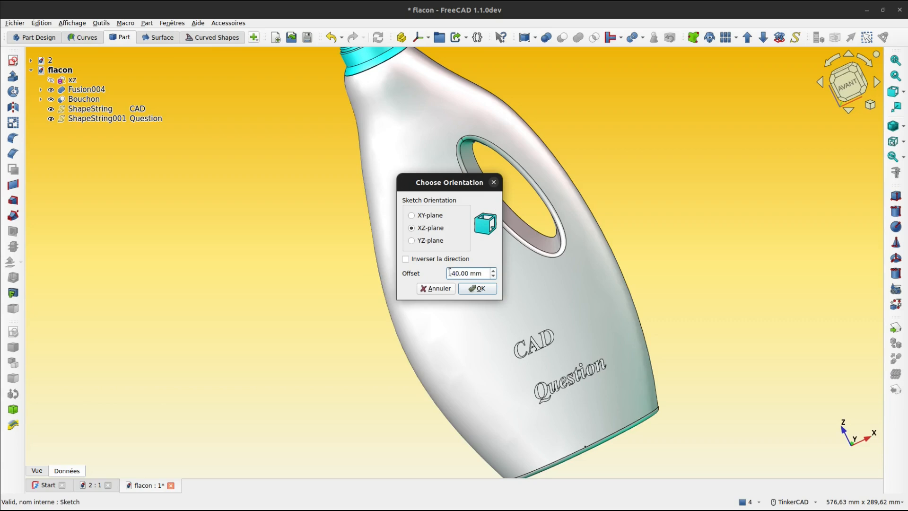
click(469, 288)
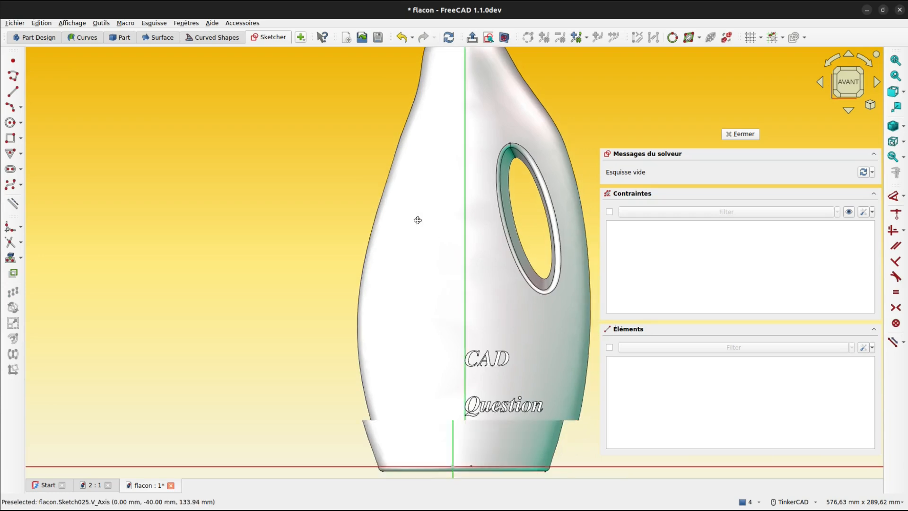
Step: Start a degree 3 control-point B-spline with four points following the bottle's left side upward from near the base
scroll(421, 241, down, 1)
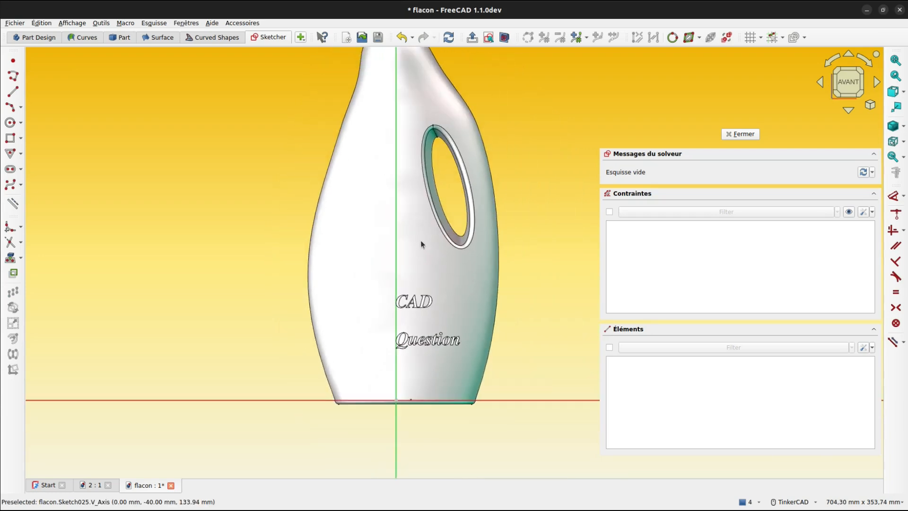
scroll(421, 240, down, 1)
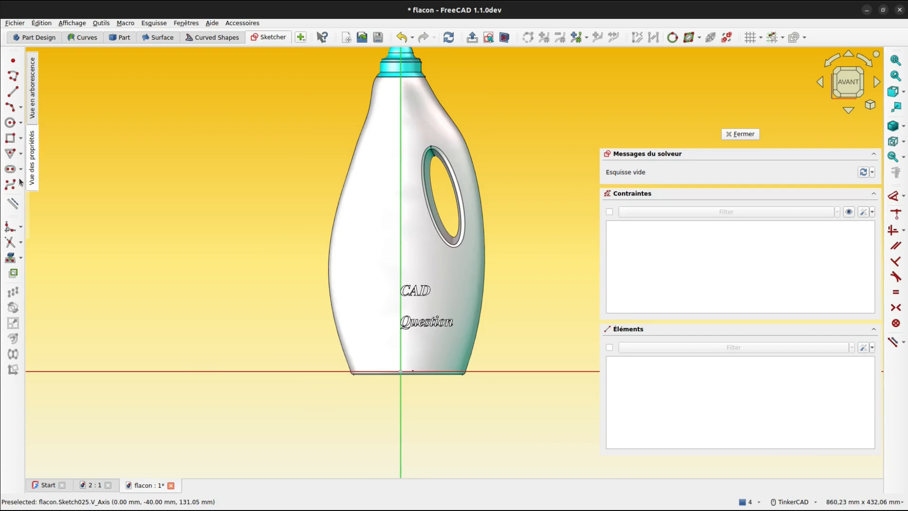
click(6, 187)
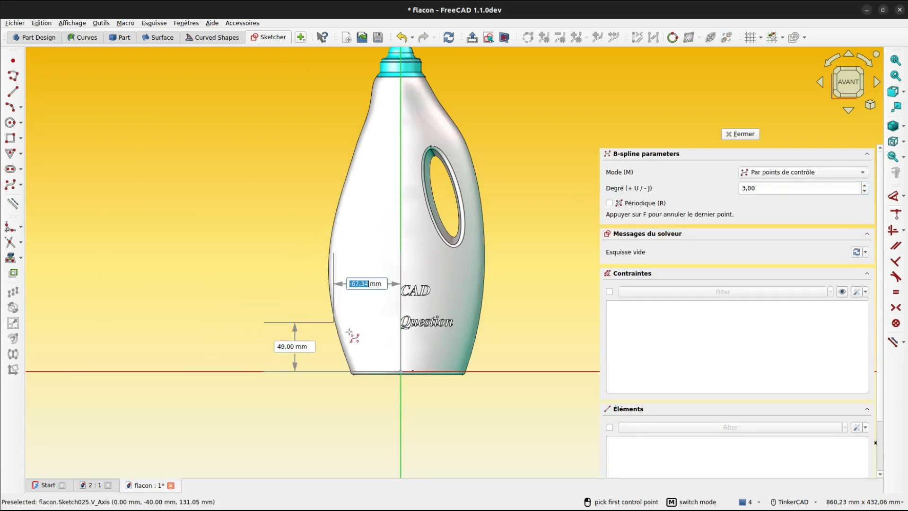
click(370, 346)
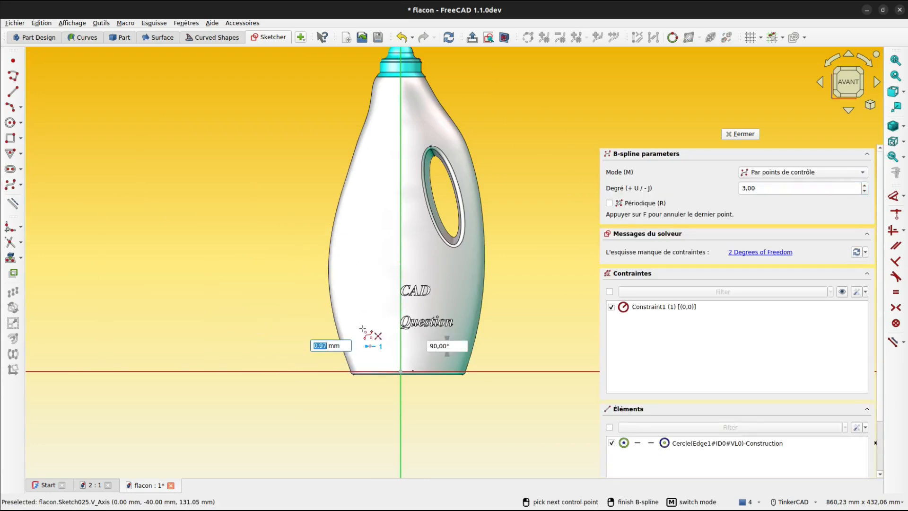
click(350, 295)
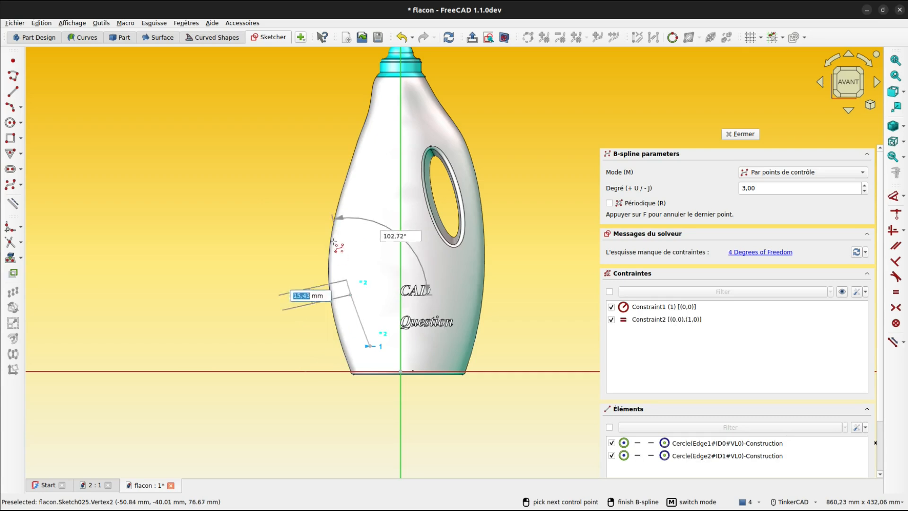
click(345, 246)
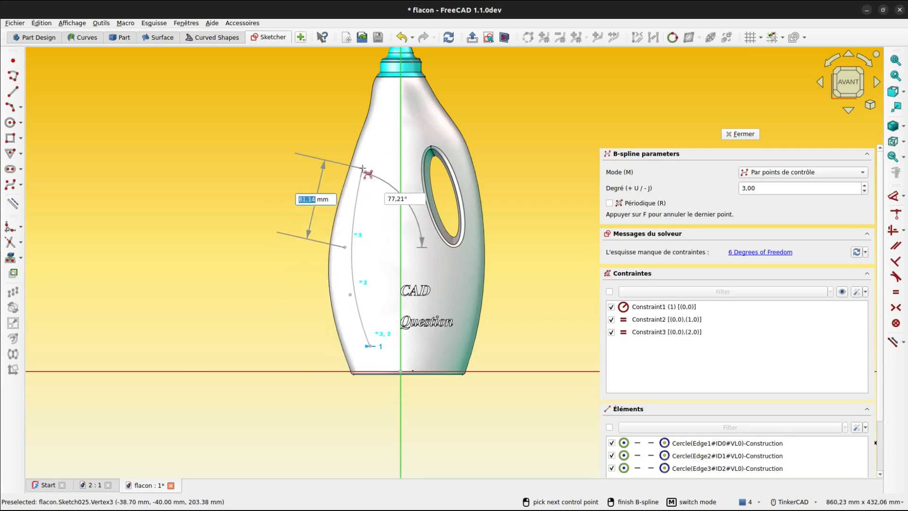
click(365, 182)
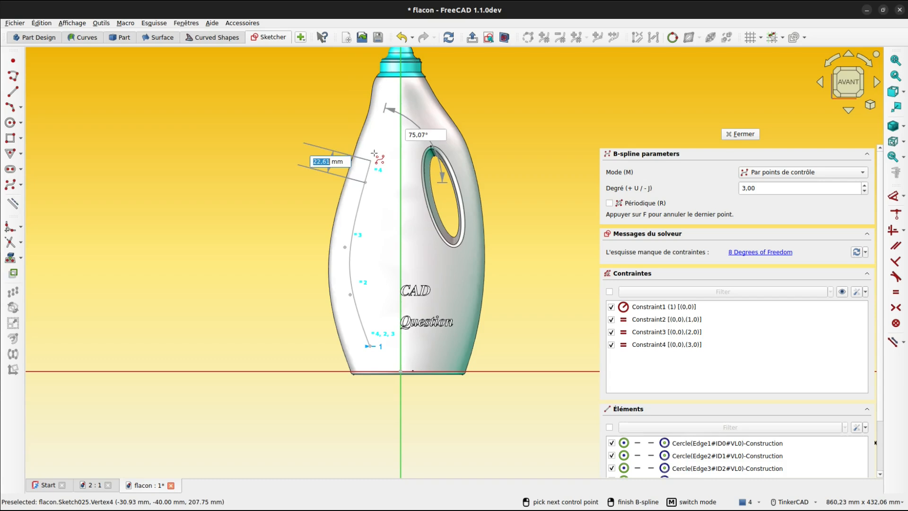
Step: Continue the B-spline up the bottle's left side, around the label's upper end, and place two coincident control points at its right corner above the handle
scroll(377, 148, up, 3)
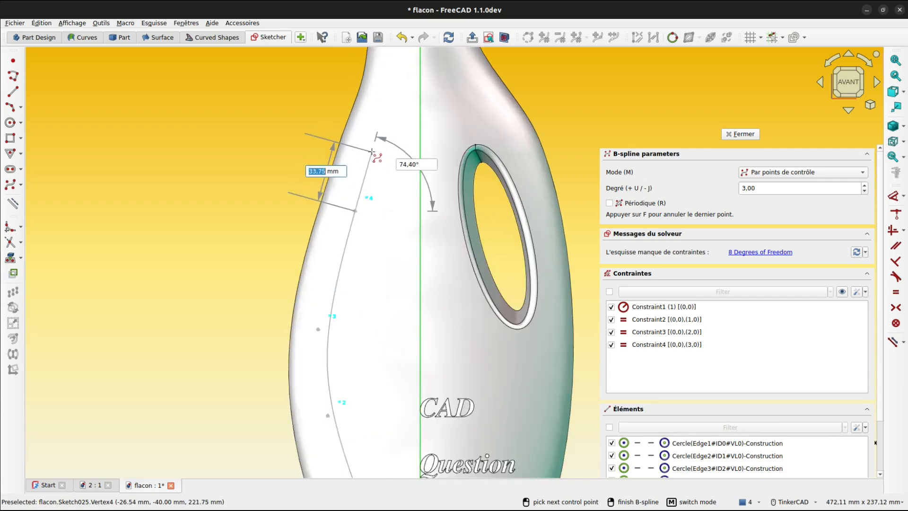
middle_drag(372, 151, 363, 208)
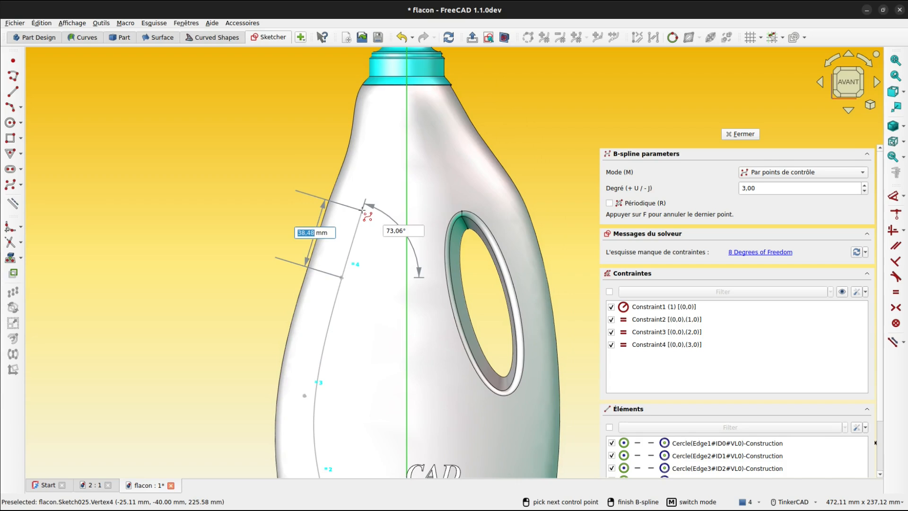
click(372, 179)
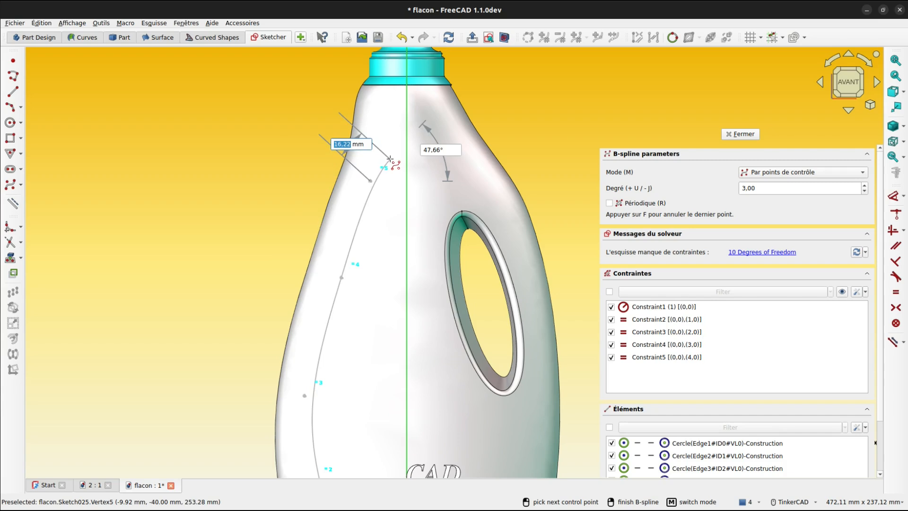
click(392, 157)
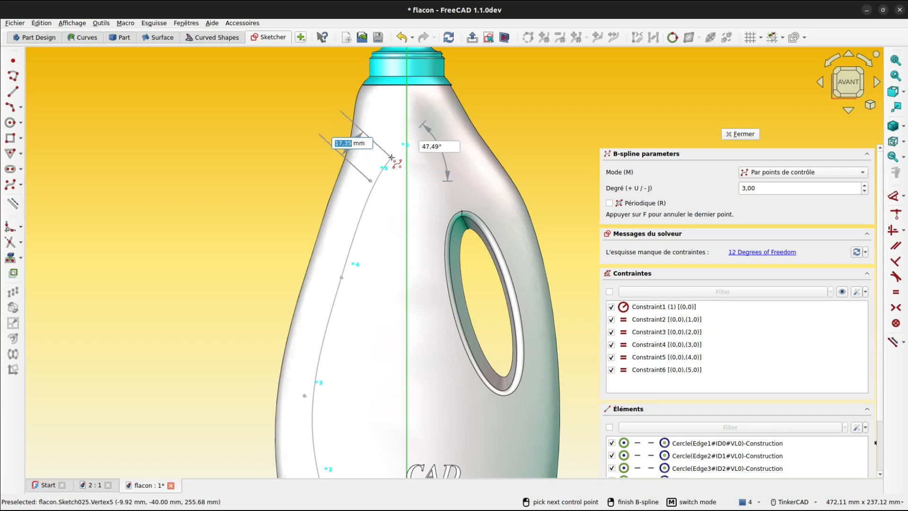
click(429, 201)
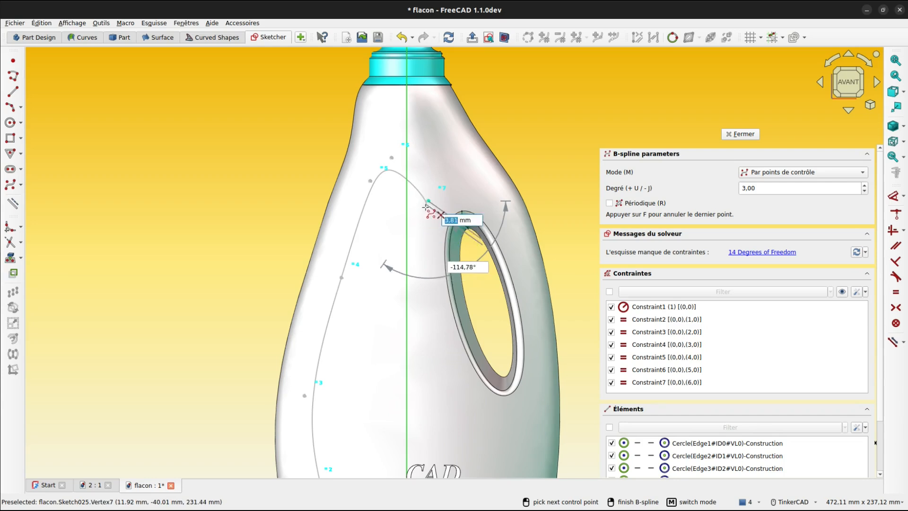
click(428, 201)
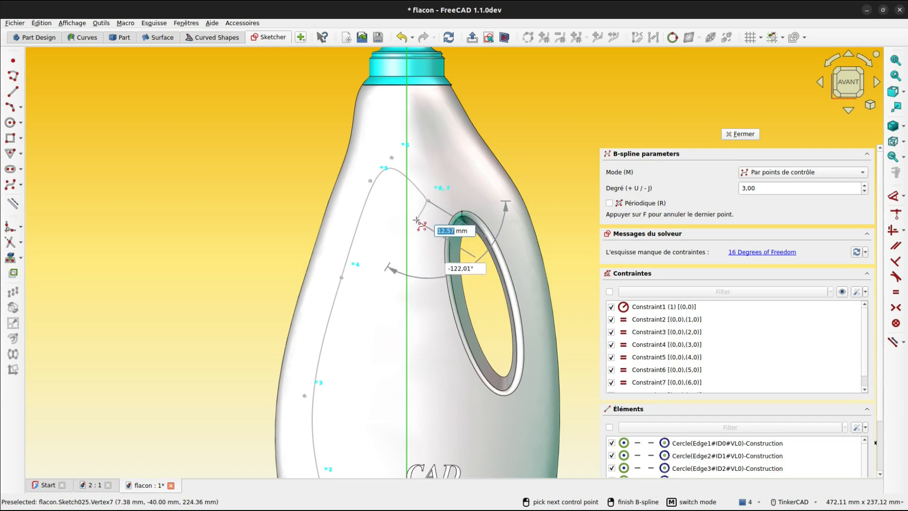
Step: Extend the B-spline downward between the vertical axis and the handle opening, curving outward to a control point below the handle
click(416, 220)
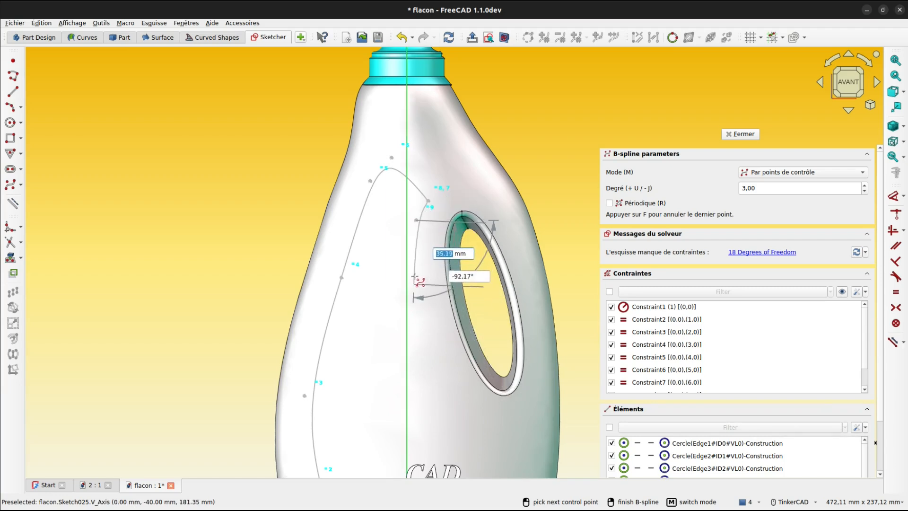
click(423, 326)
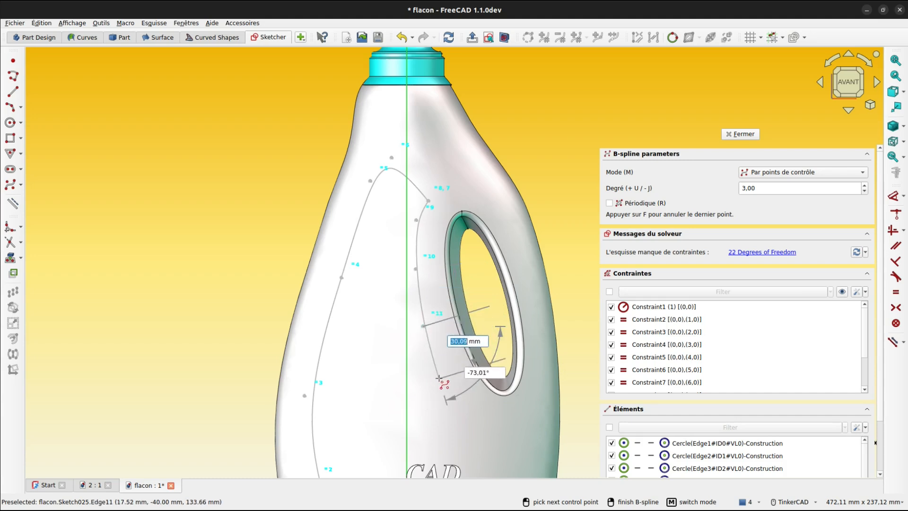
click(442, 379)
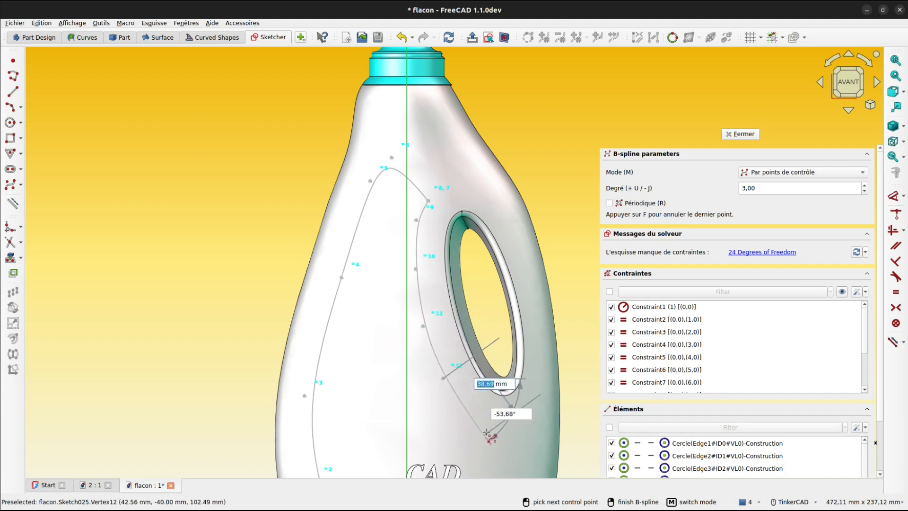
click(480, 432)
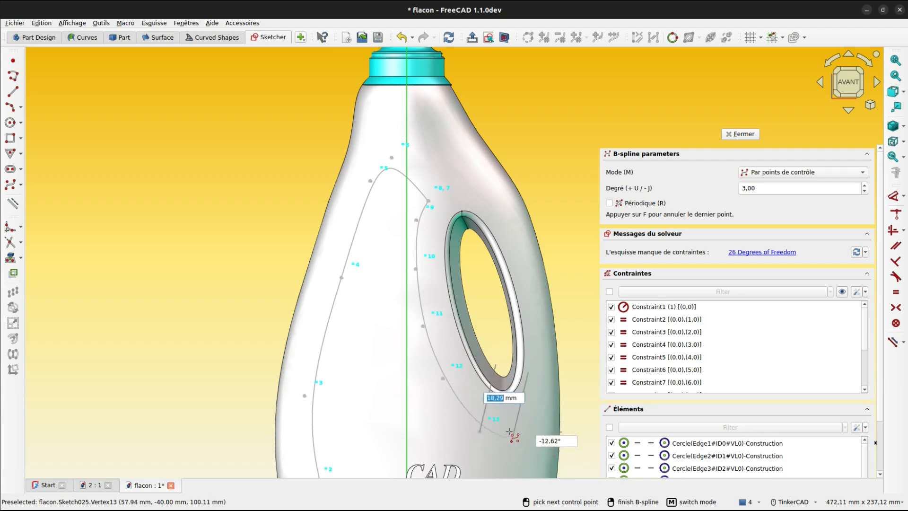
Step: Double the control point at the corner below the handle, run the B-spline down to the starting point's height, and finish the curve
middle_drag(498, 418, 490, 213)
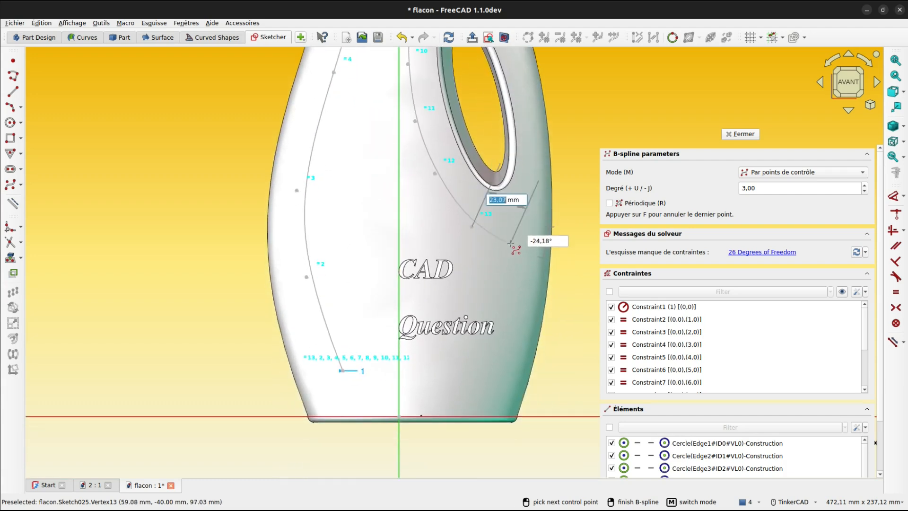
click(504, 234)
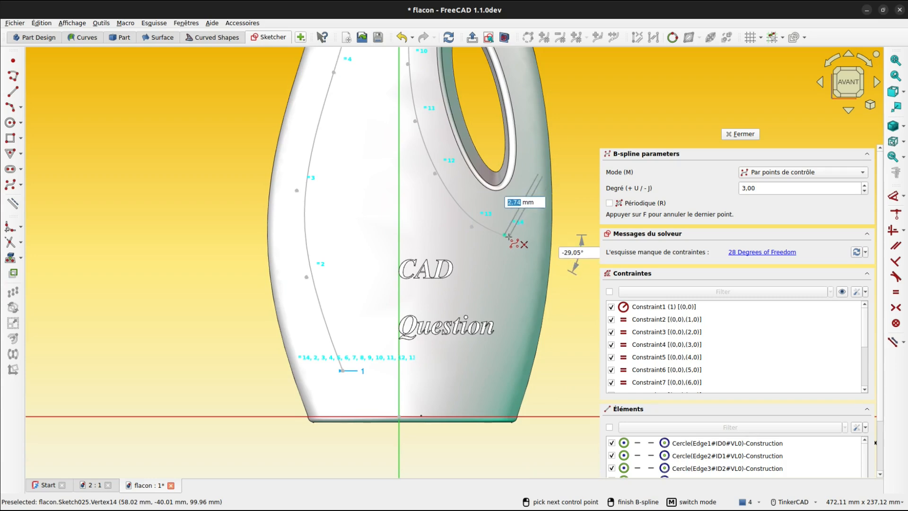
click(508, 237)
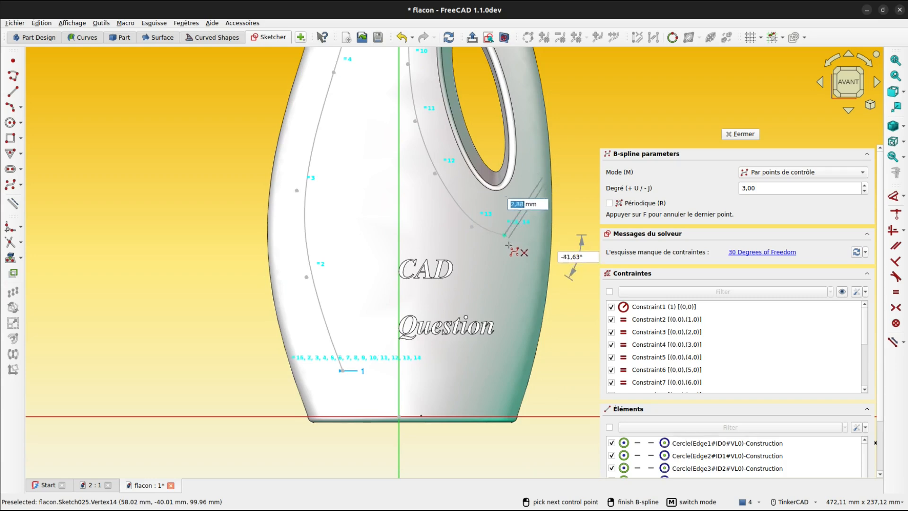
click(500, 278)
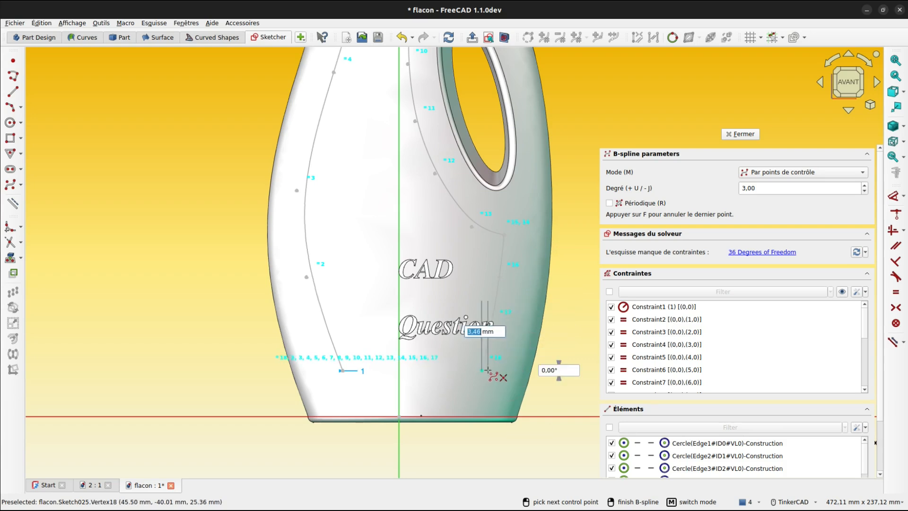
scroll(488, 370, up, 1)
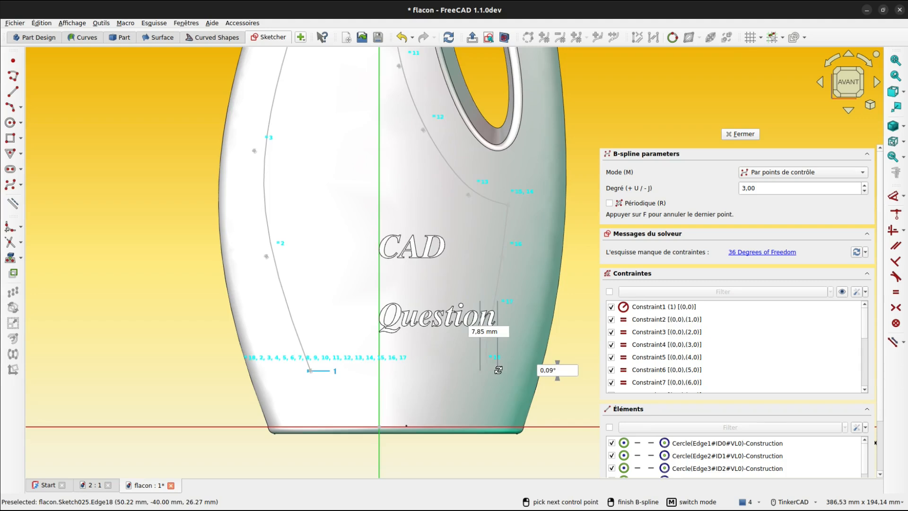
right_click(497, 370)
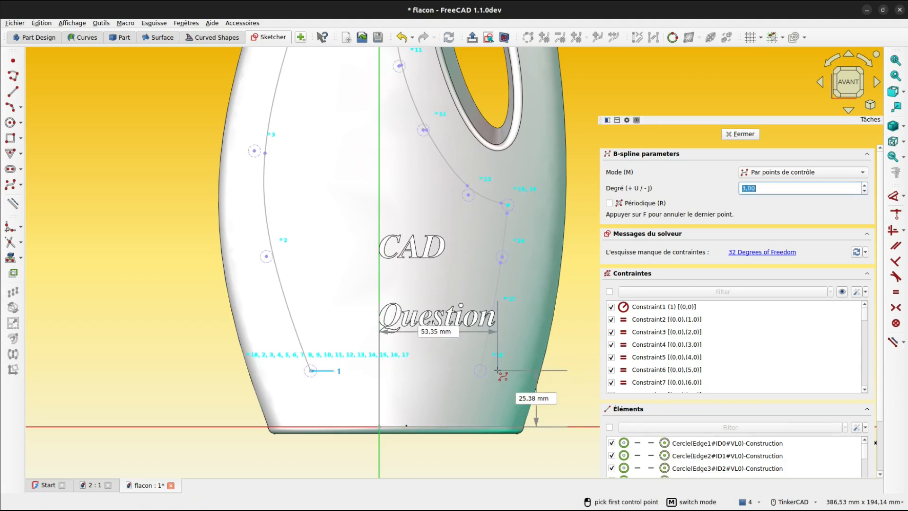
Step: Close the label outline along its lower edge with a horizontal line joining the B-spline's two endpoints
click(13, 91)
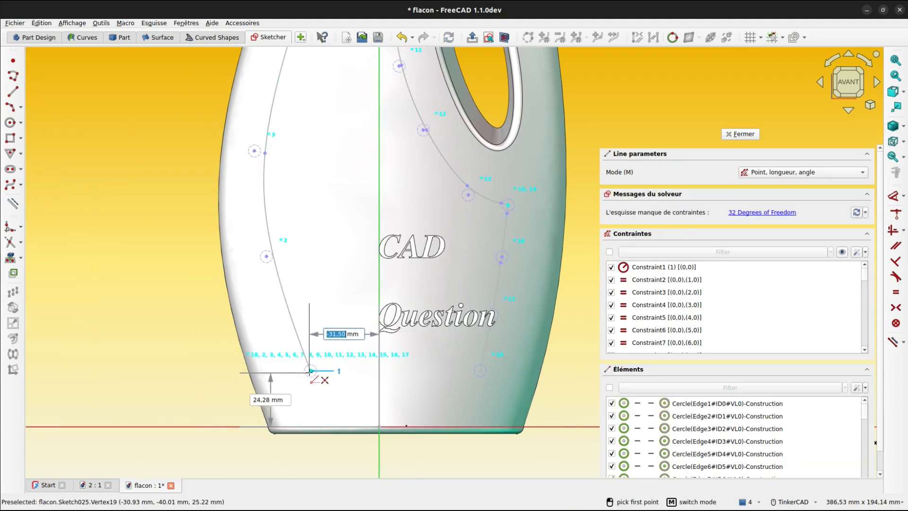
click(310, 370)
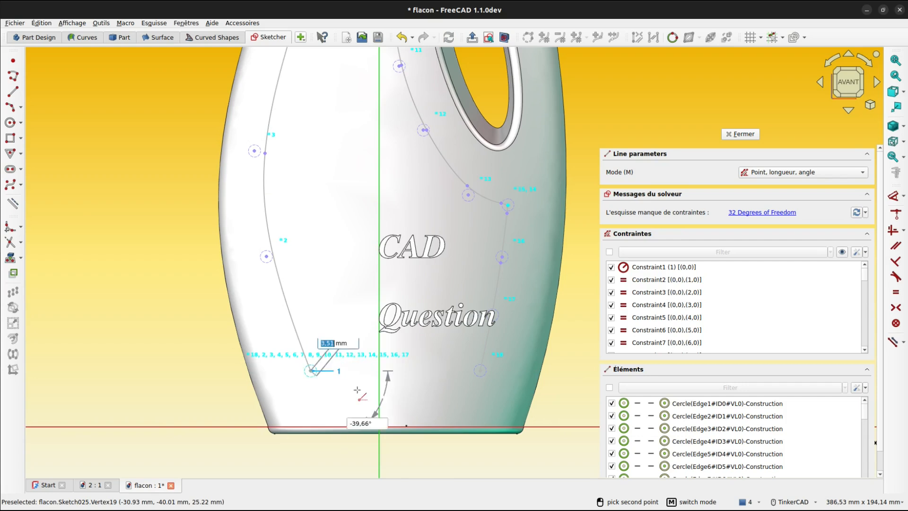
click(478, 370)
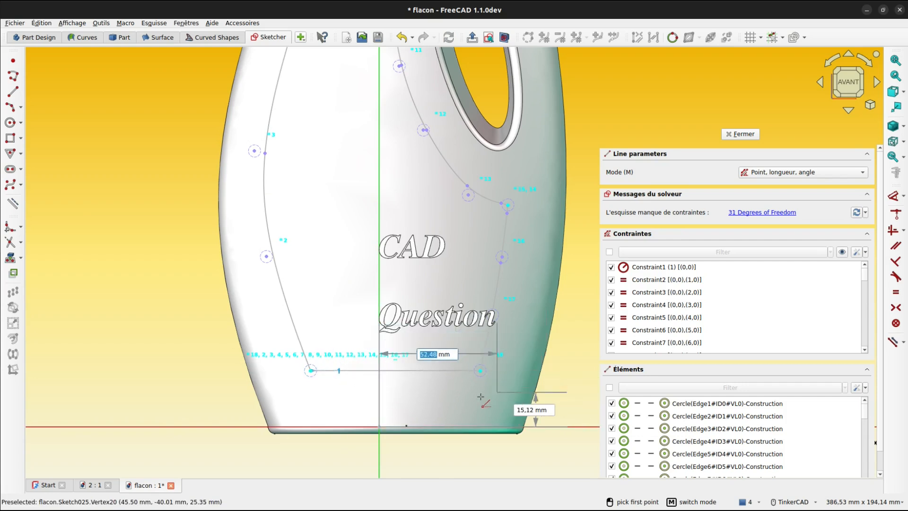
key(Escape)
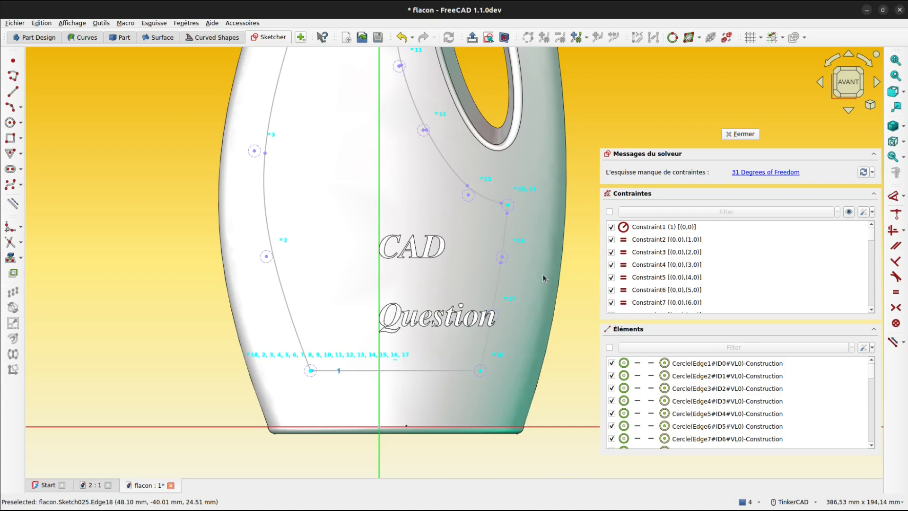
Step: Reposition the B-spline's lower right control points outward so the outline clears the end of the Question lettering
mouse_move(543, 274)
middle_down()
mouse_move(557, 323)
mouse_move(536, 304)
middle_up()
scroll(521, 351, up, 3)
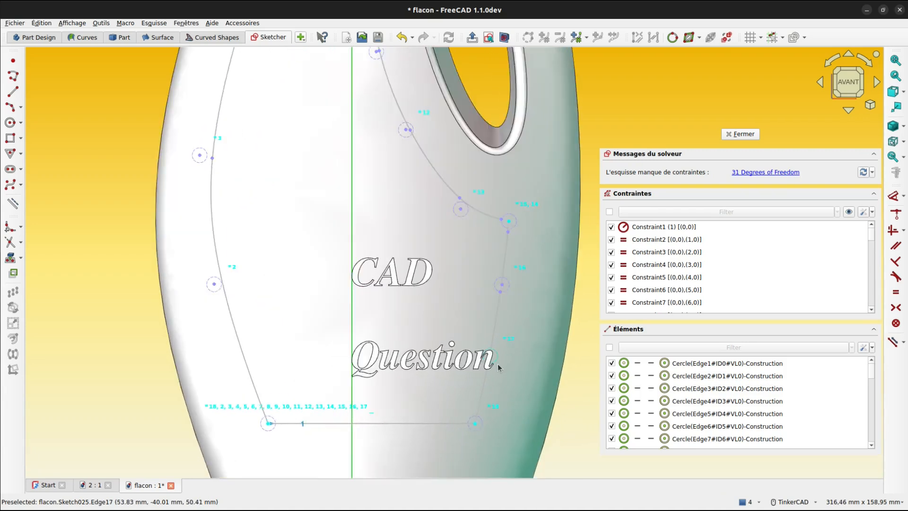
drag(471, 440, 476, 437)
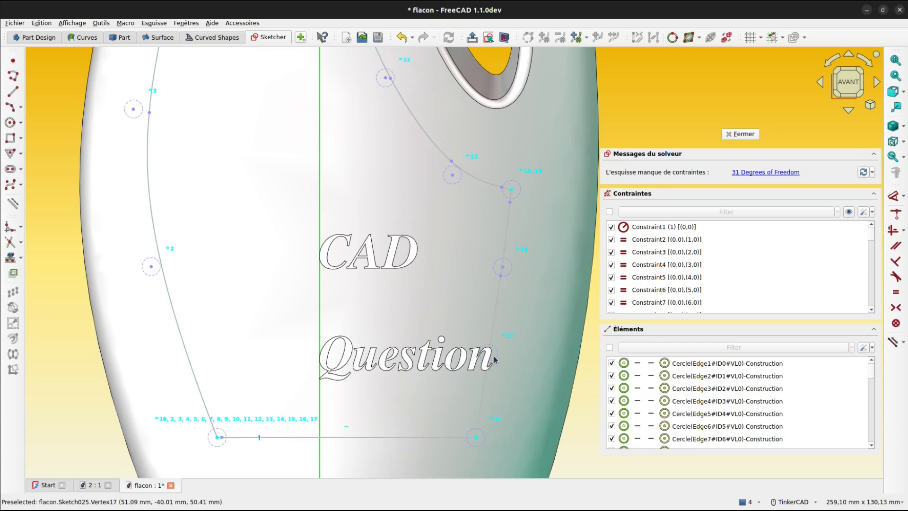
scroll(495, 360, down, 6)
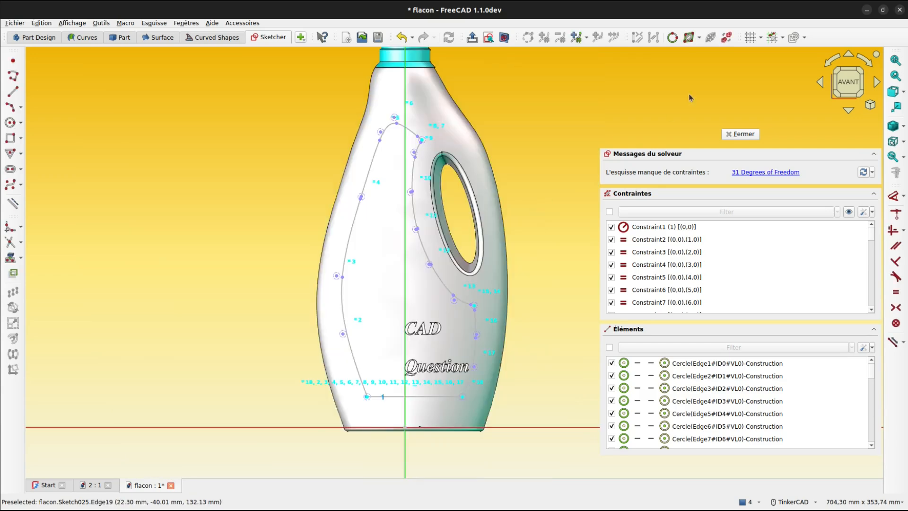
Step: Display the B-spline's curvature comb to inspect the outline's smoothness, and hide it again
click(700, 42)
click(702, 71)
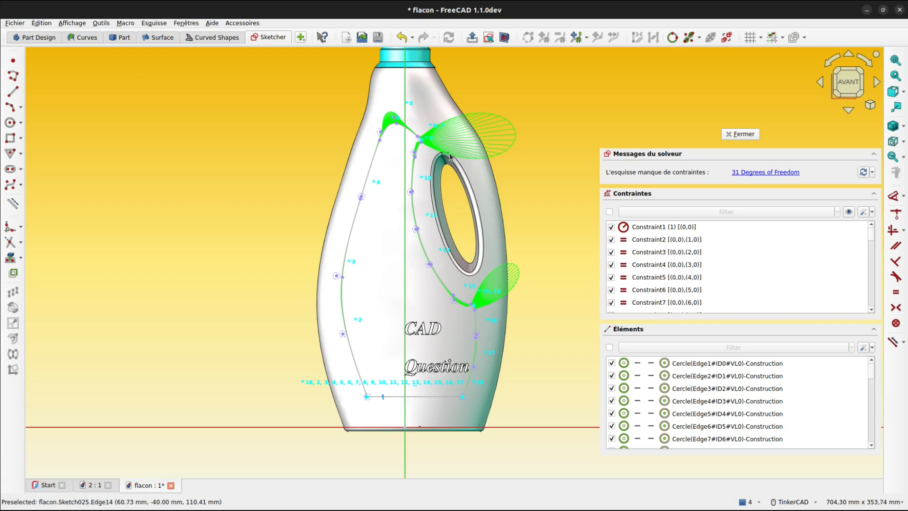
click(689, 38)
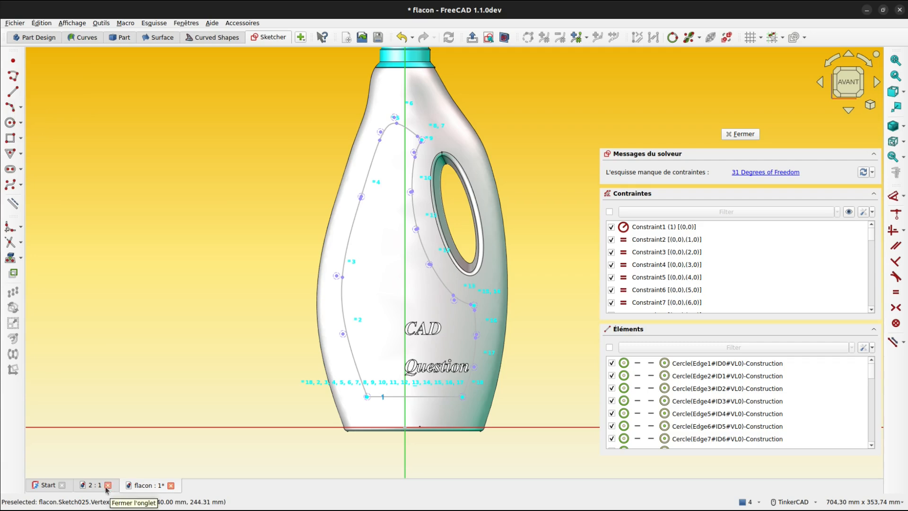
Step: Examine the label's ellipse, coloured band and lettering on the reference model in document 2, and return to the flacon document
click(91, 486)
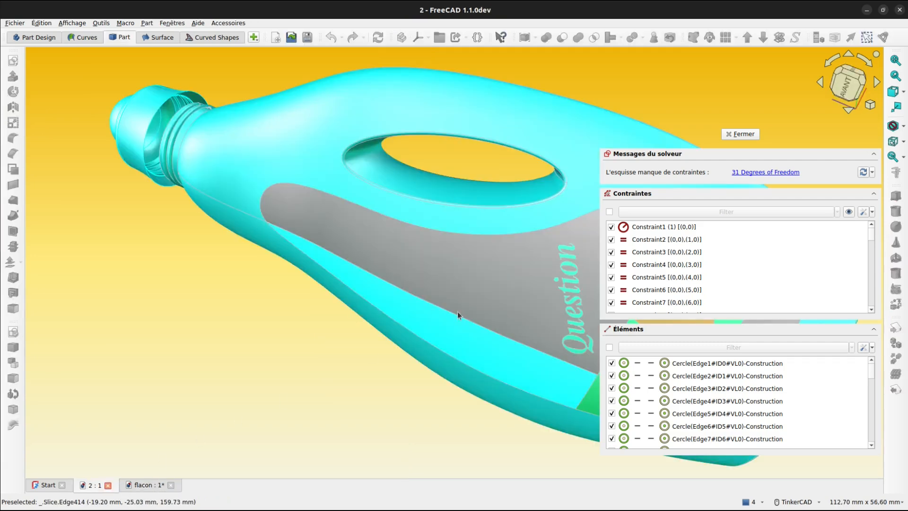
middle_drag(349, 308, 596, 242)
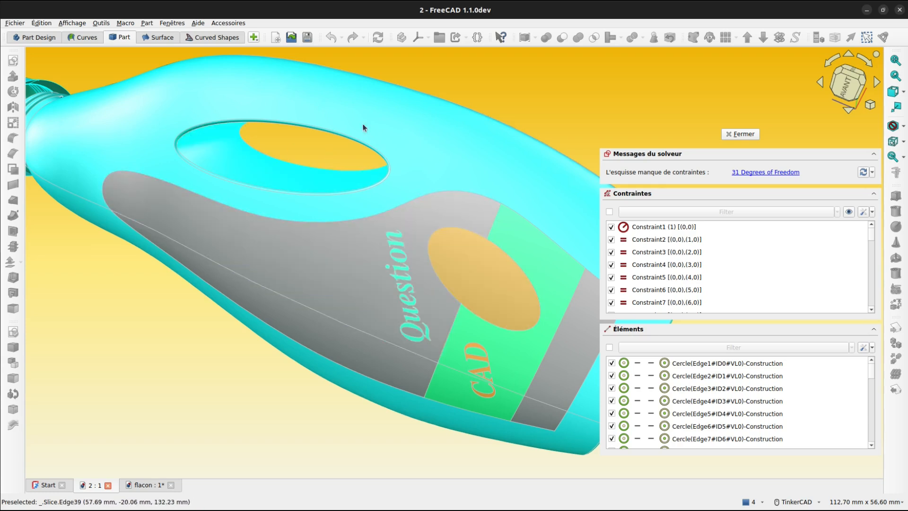
click(147, 485)
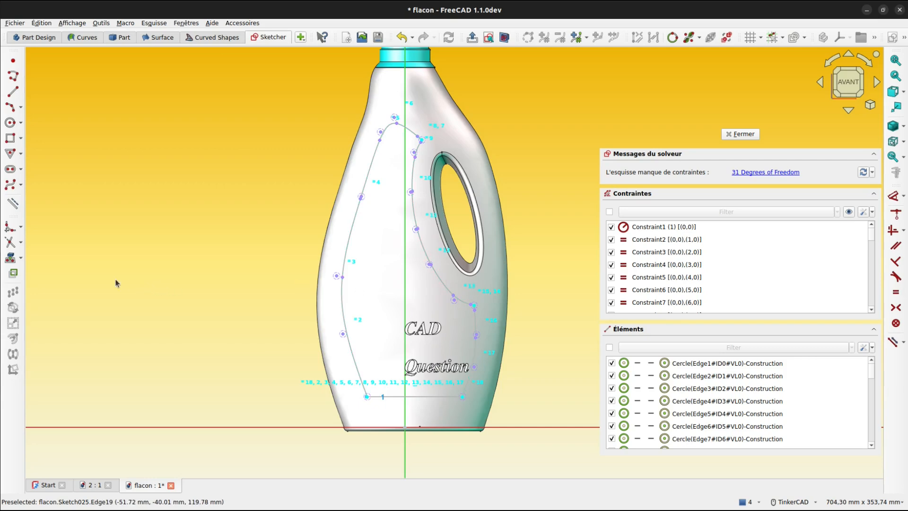
Step: Sketch a tilted ellipse from its center inside the label outline, just above the CAD lettering and below the handle
click(21, 123)
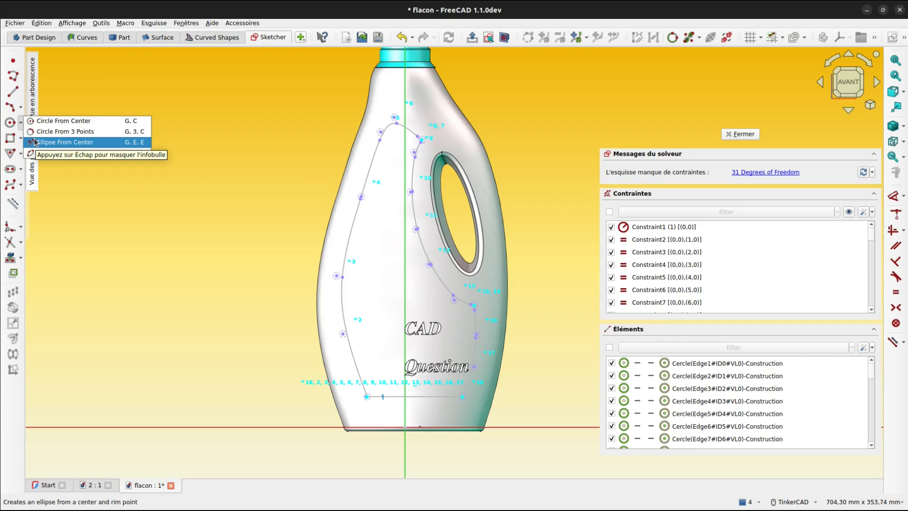
click(35, 142)
scroll(441, 296, up, 2)
scroll(441, 295, up, 1)
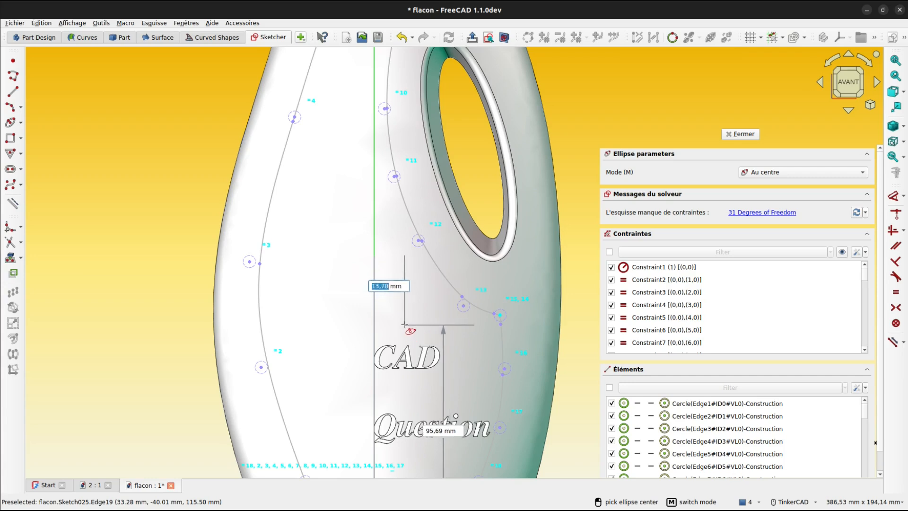
click(430, 335)
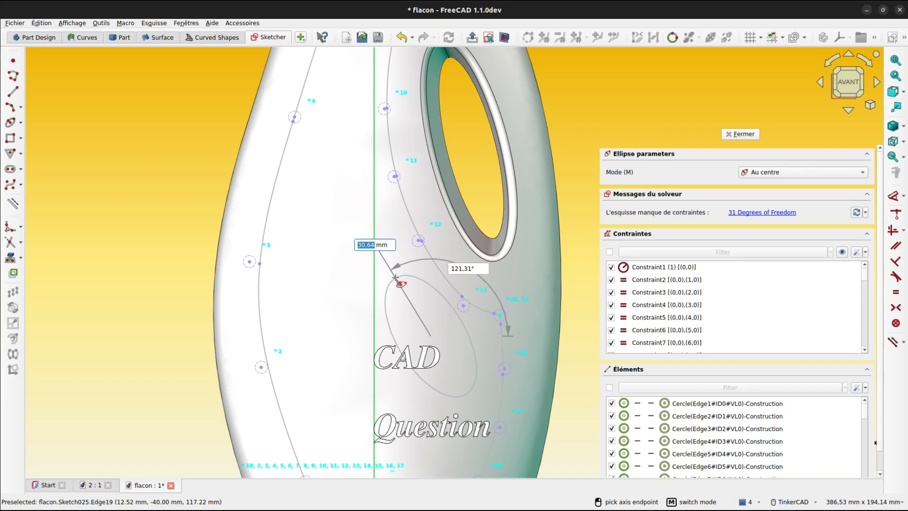
click(402, 292)
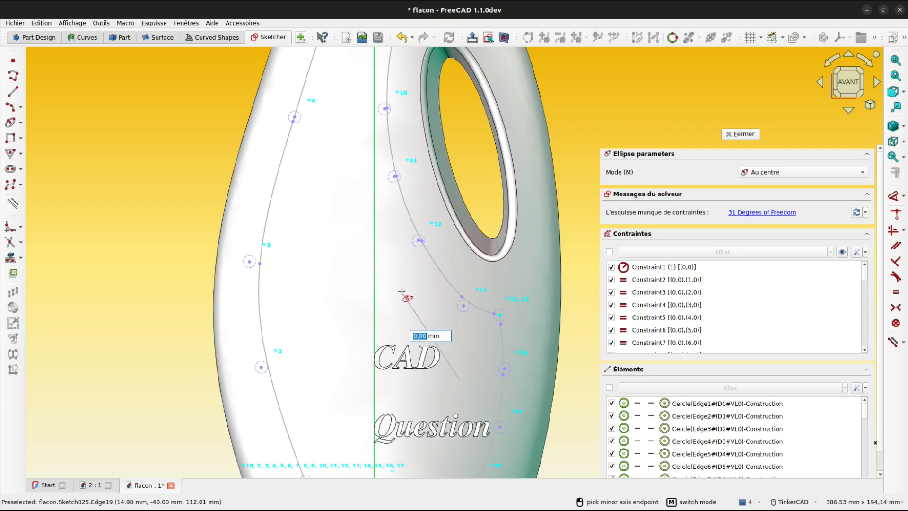
click(455, 322)
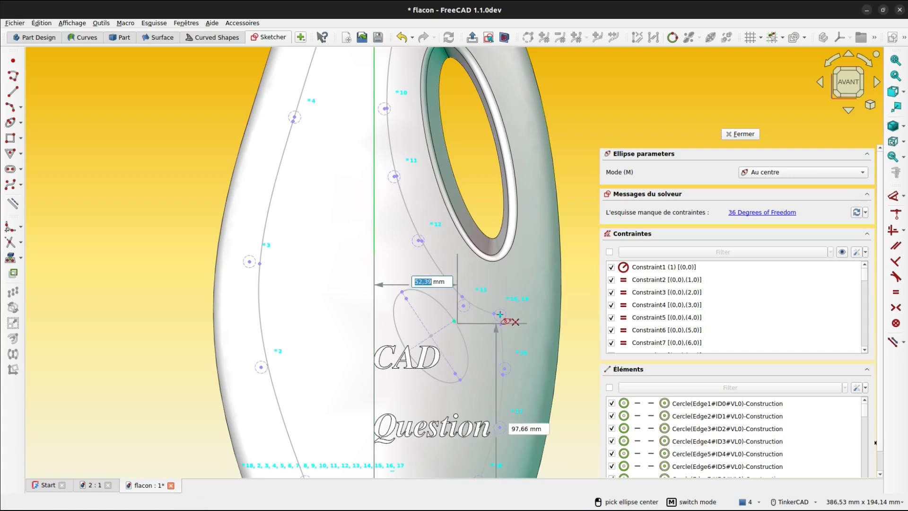
right_click(544, 291)
middle_drag(544, 289, 545, 200)
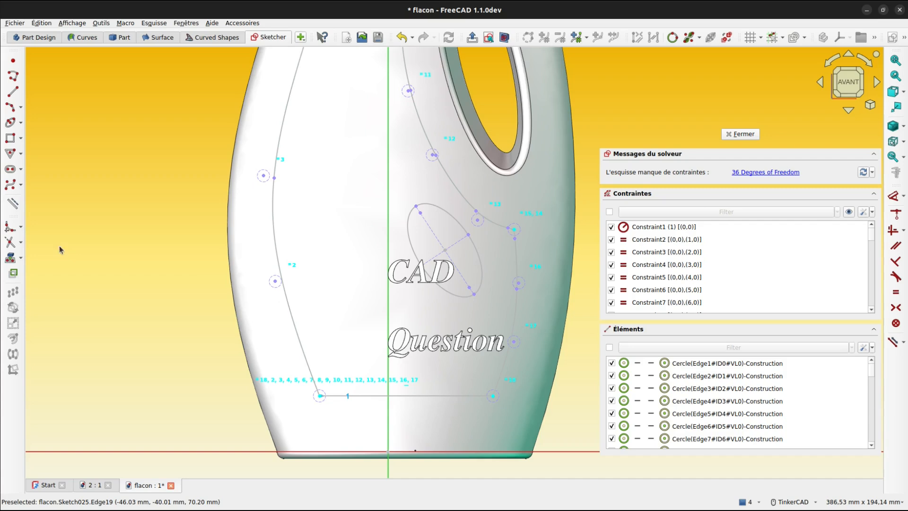
Step: Sketch two horizontal lines across the label outline, one above and one below the Question lettering, and close the sketch
click(13, 92)
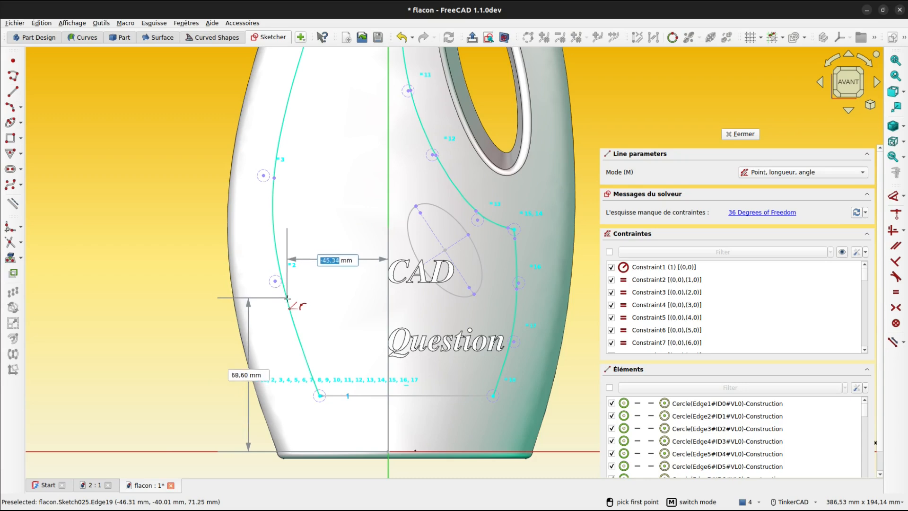
click(515, 307)
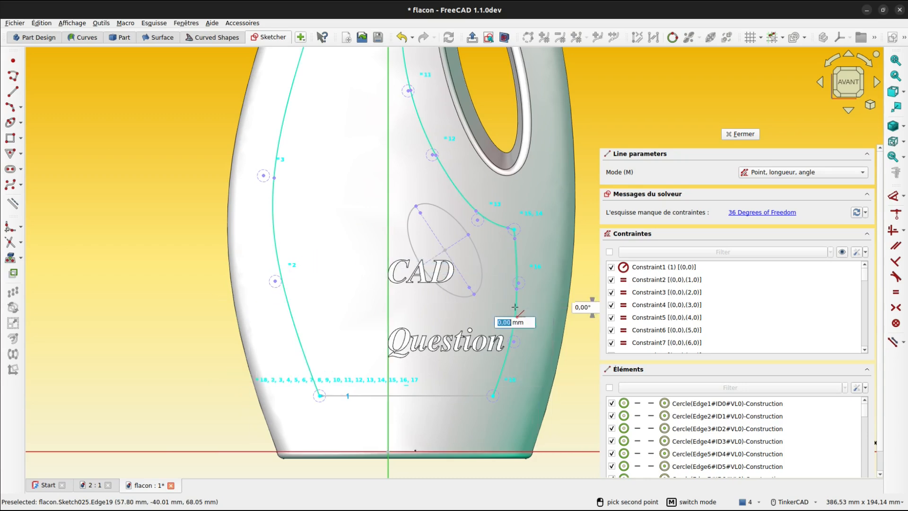
click(289, 306)
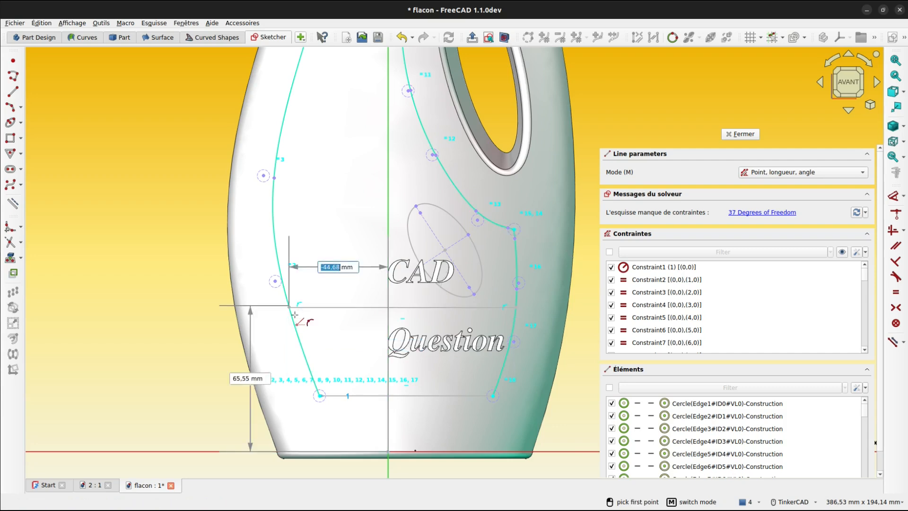
click(309, 368)
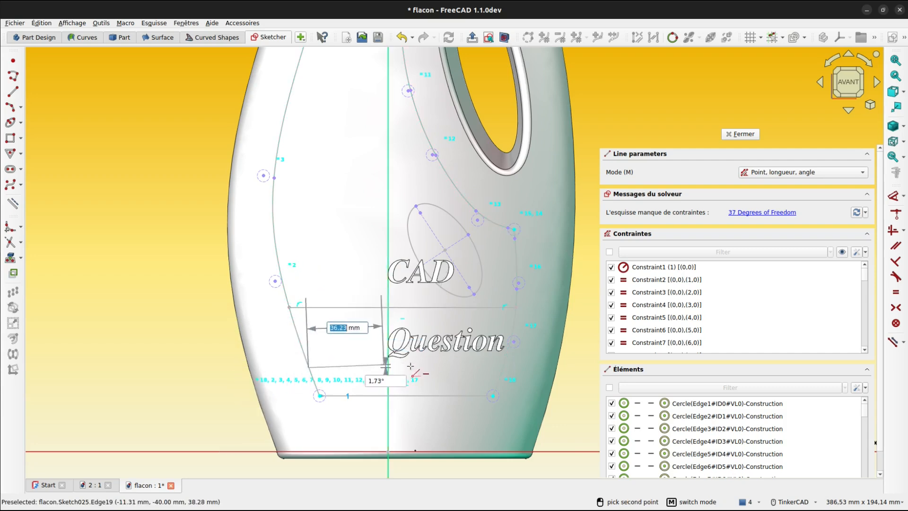
click(502, 369)
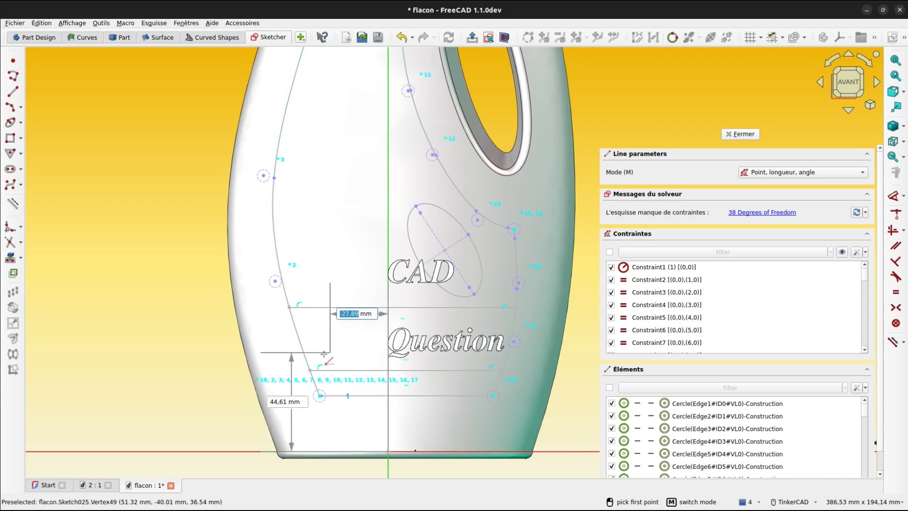
key(Escape)
scroll(345, 301, down, 4)
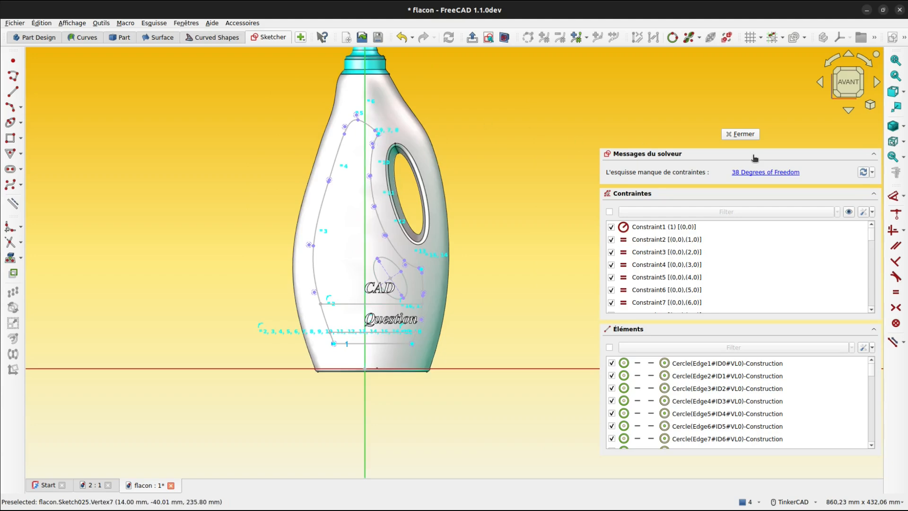
click(741, 134)
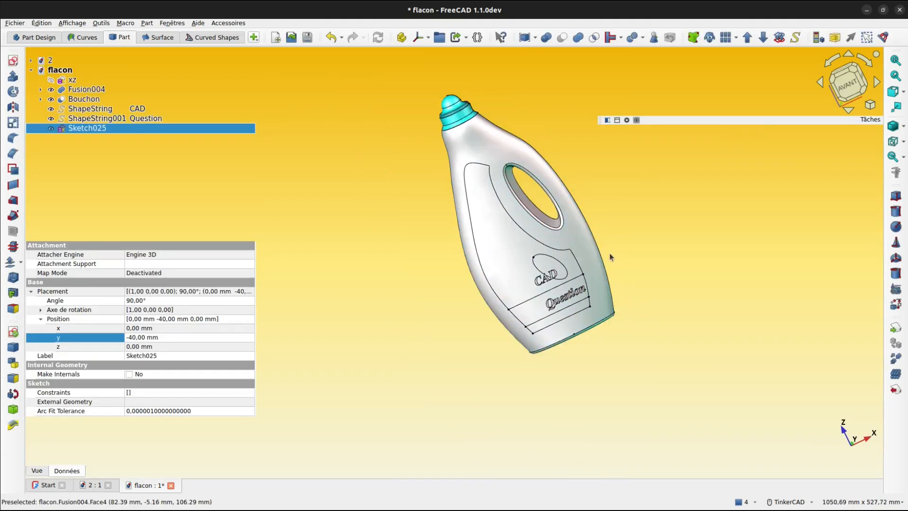
Step: Transform the CAD lettering about -29.6 mm along its U axis so it sits beside the ellipse
right_drag(641, 271, 615, 302)
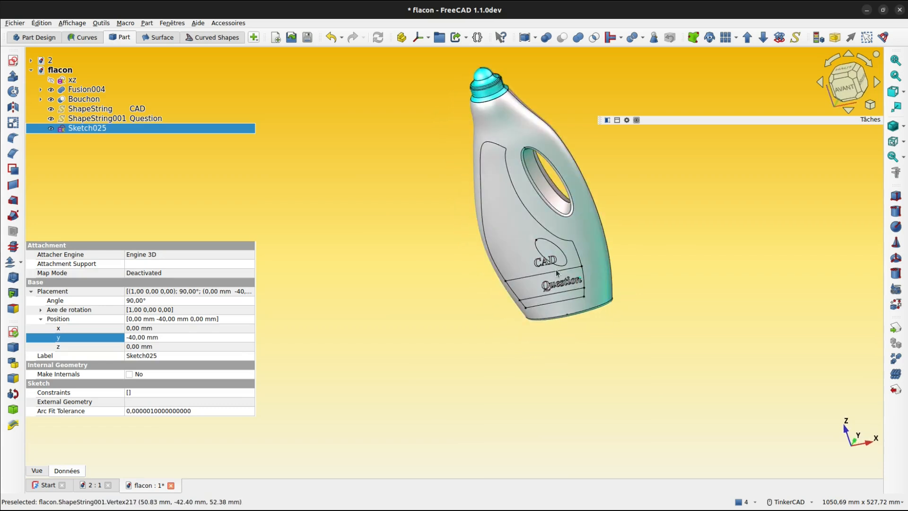
scroll(558, 265, up, 5)
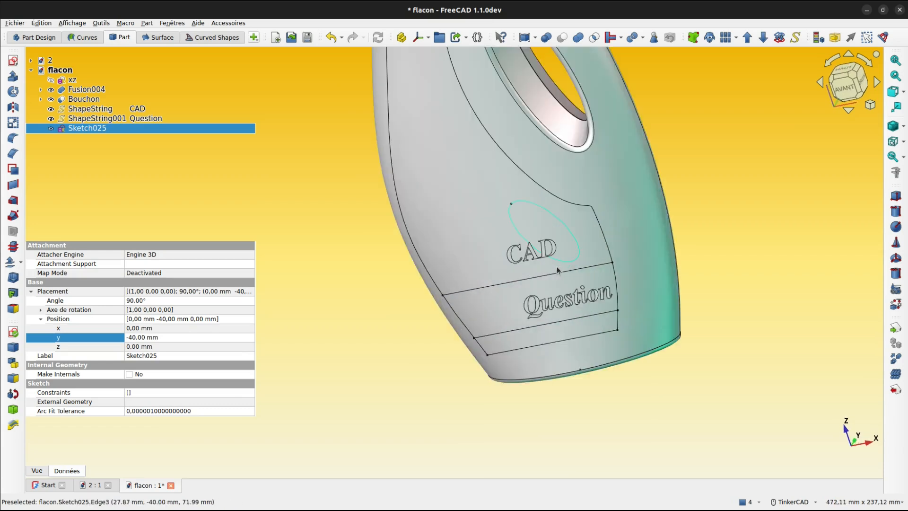
click(82, 112)
right_click(83, 112)
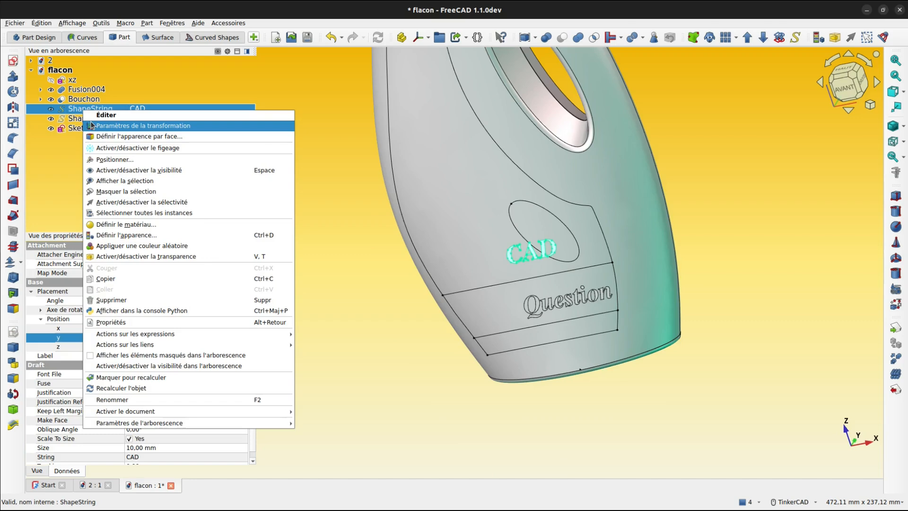
click(92, 124)
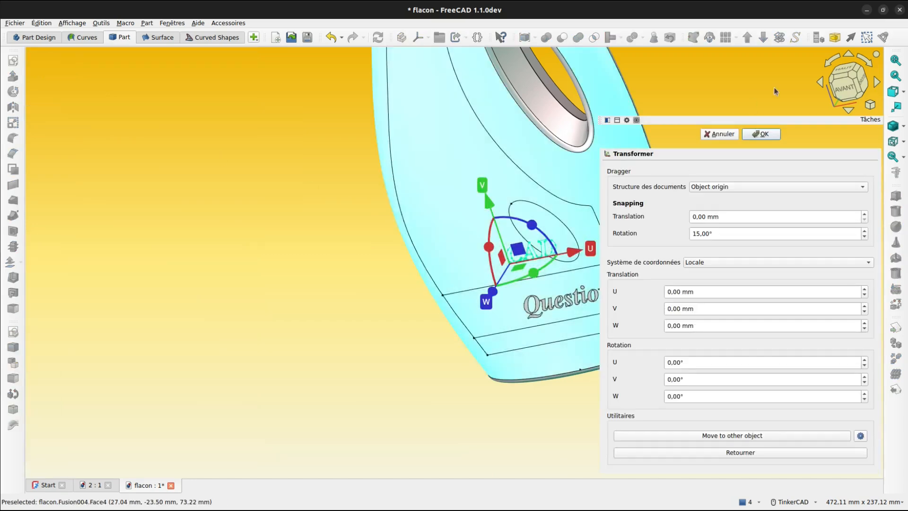
click(844, 82)
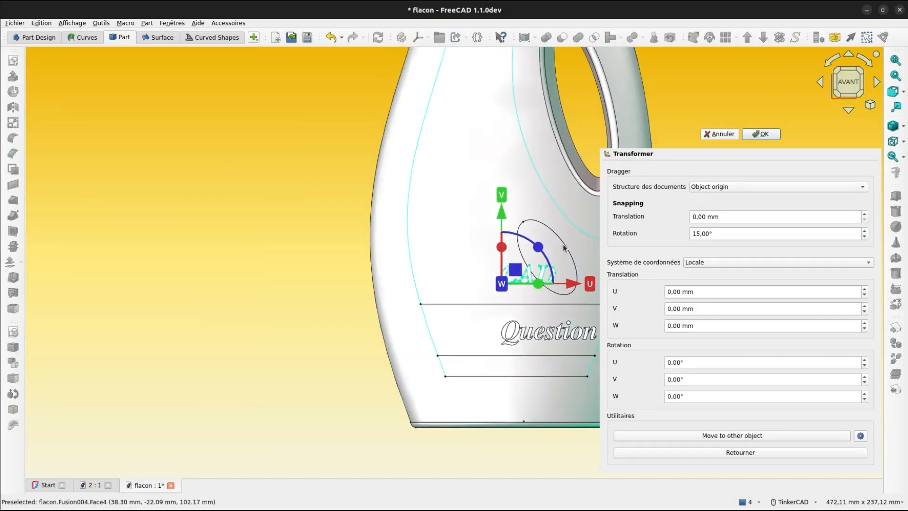
drag(574, 287, 519, 288)
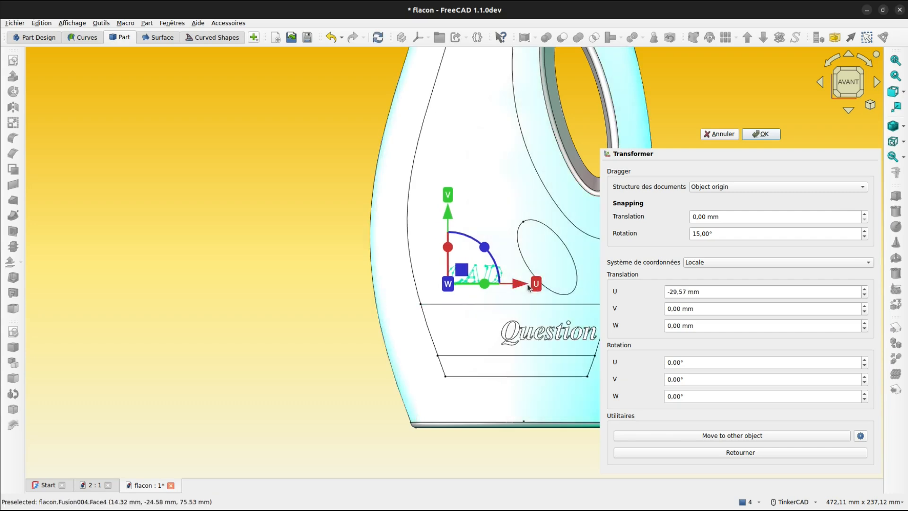
click(761, 134)
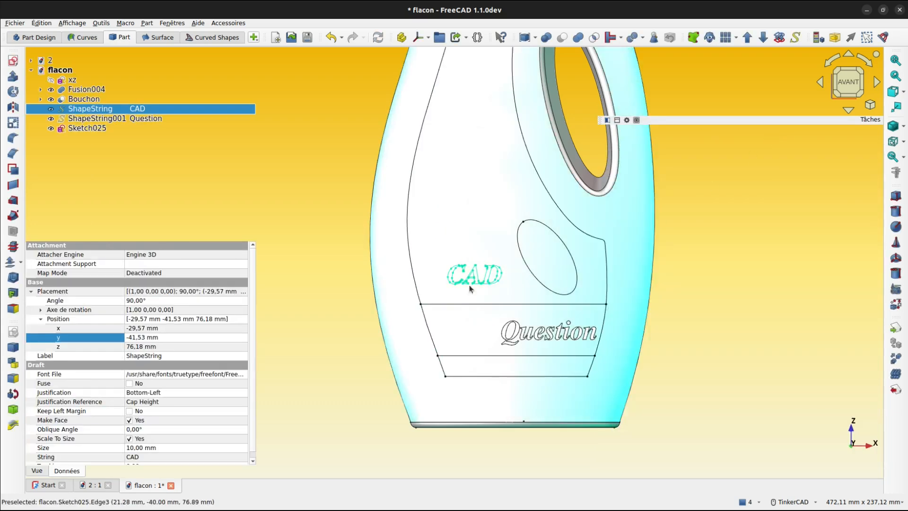
Step: Transform the Question lettering about -17.6 mm along its U axis to center it within the label band
click(132, 121)
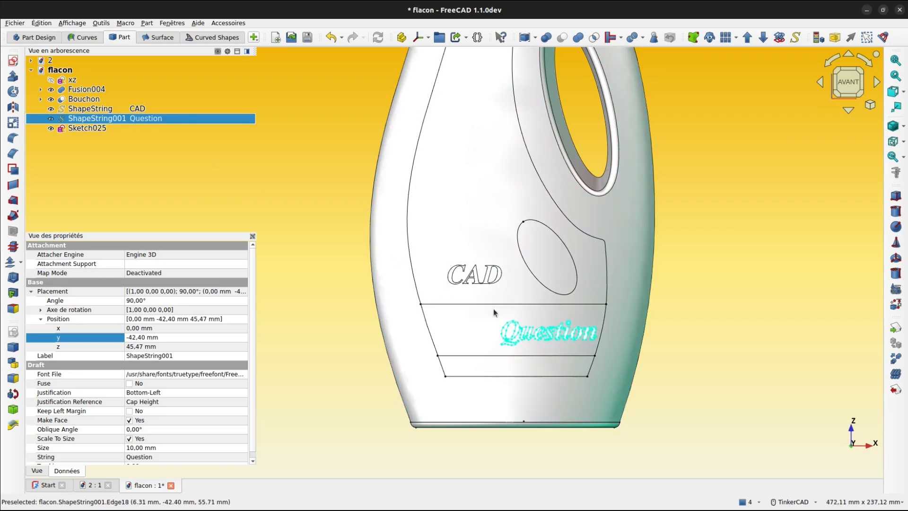
right_click(138, 122)
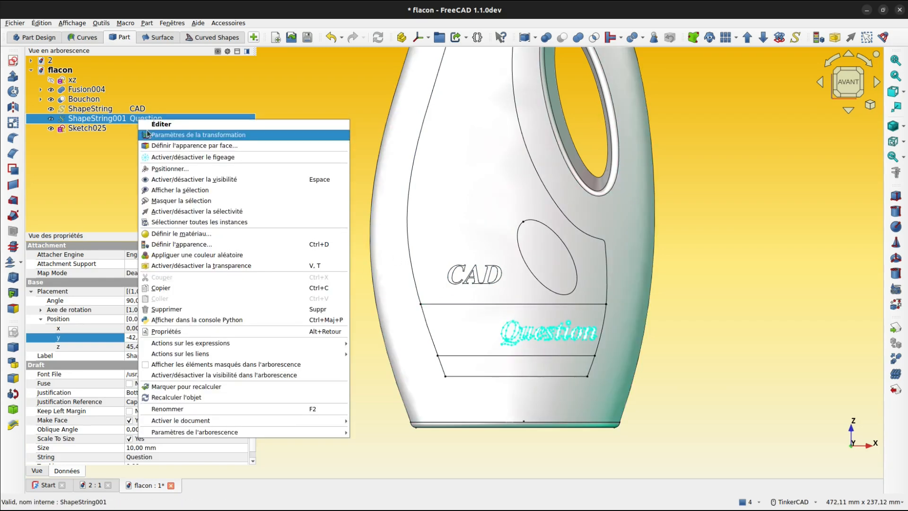
click(150, 135)
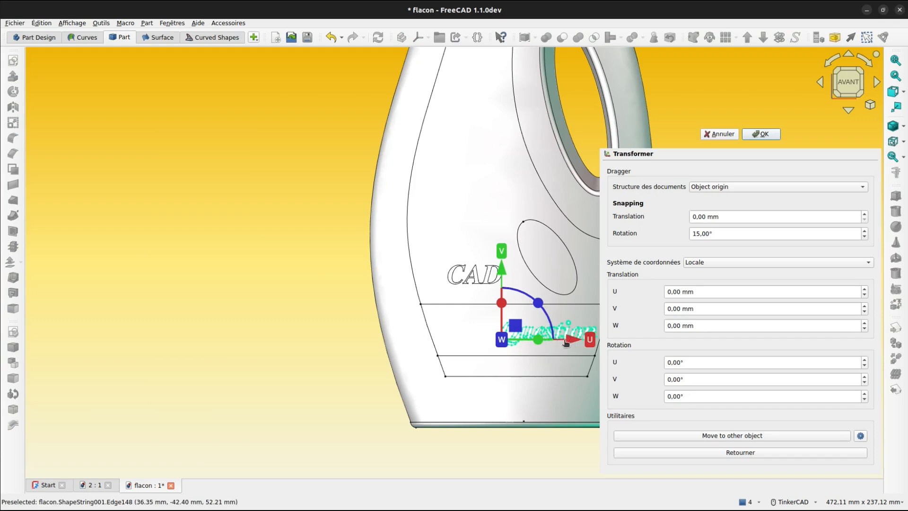
drag(566, 343, 541, 346)
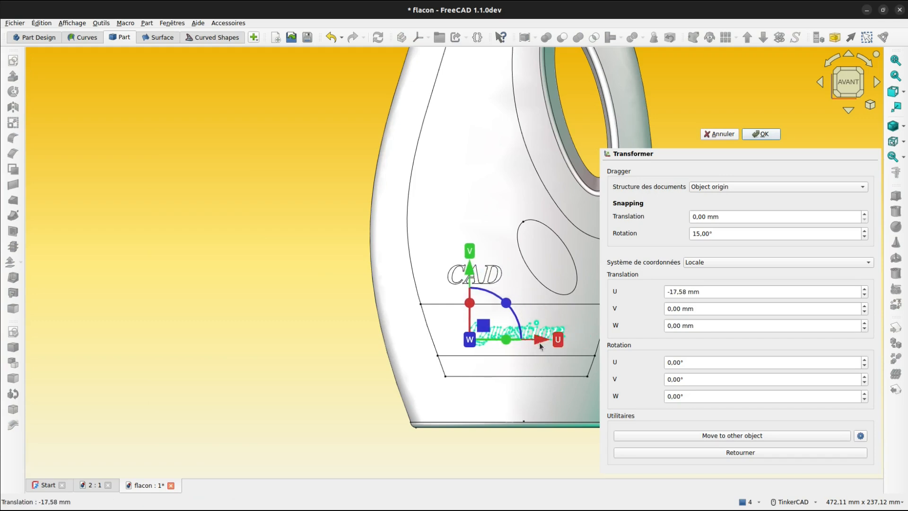
click(762, 134)
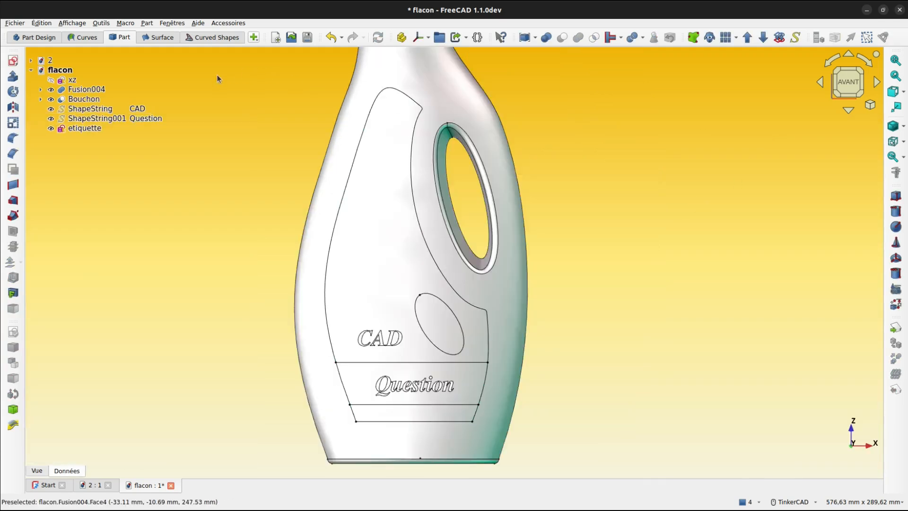
Step: Combine the etiquette sketch and the CAD and Question lettering into one compound
click(82, 128)
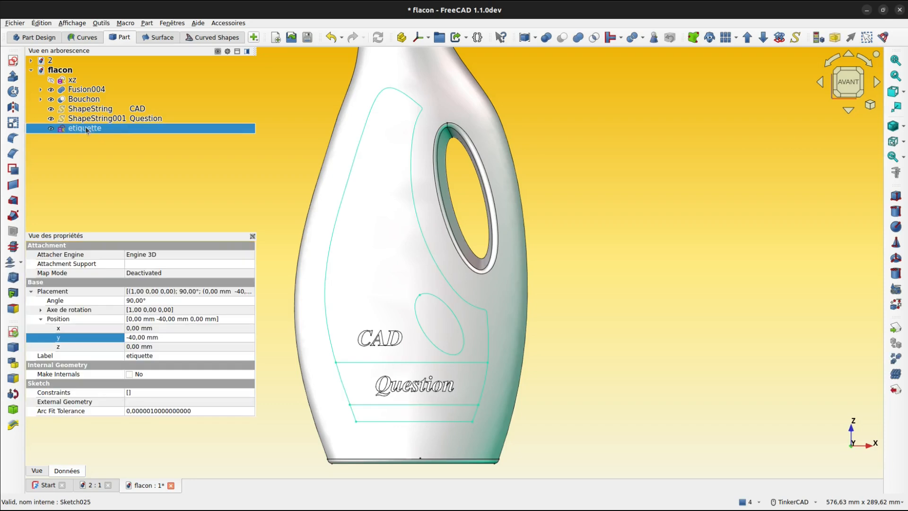
ctrl+click(87, 120)
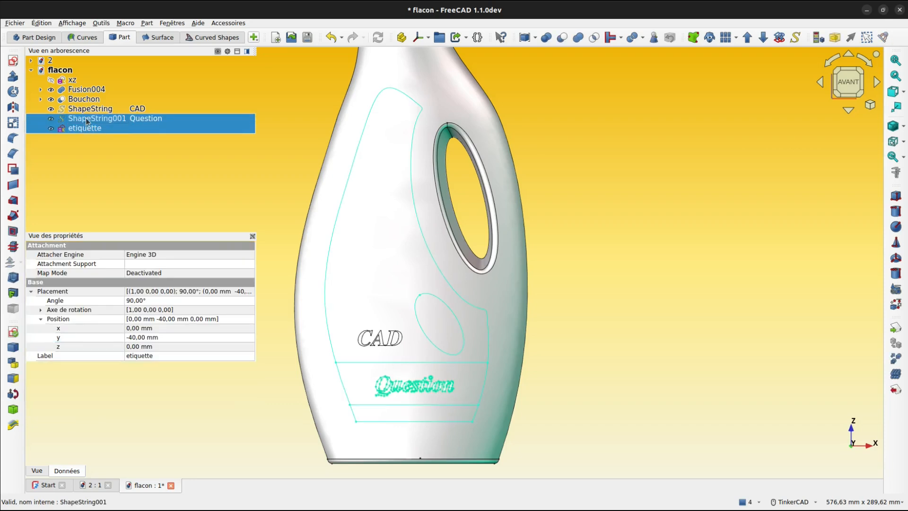
ctrl+click(87, 110)
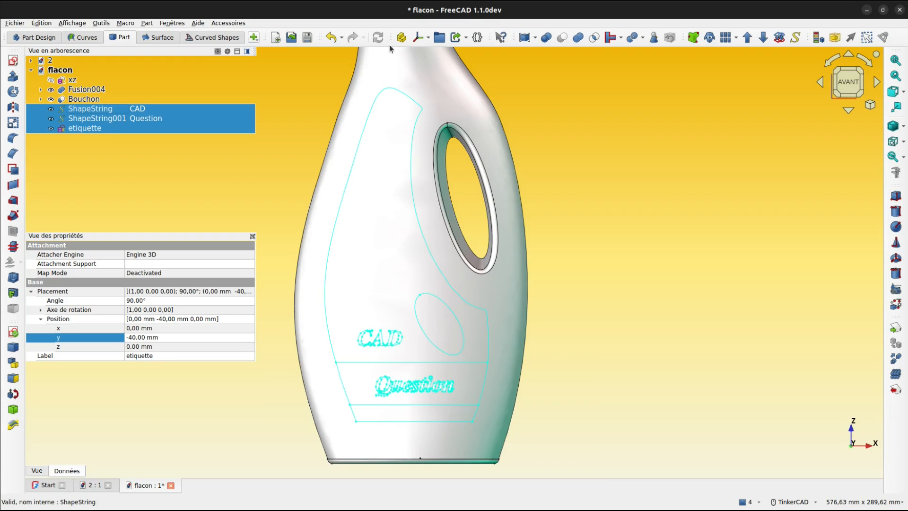
click(526, 41)
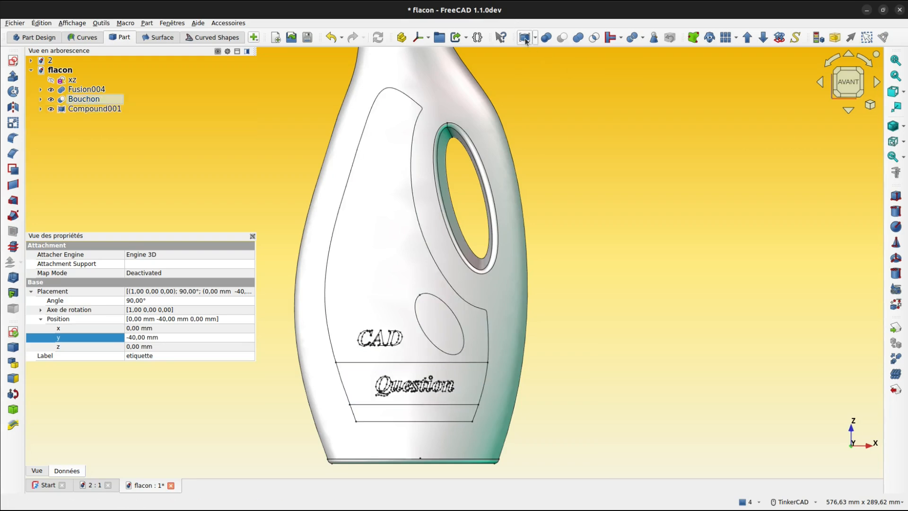
Step: Extrude the label compound 50 mm along the custom Y direction without creating a solid
click(95, 109)
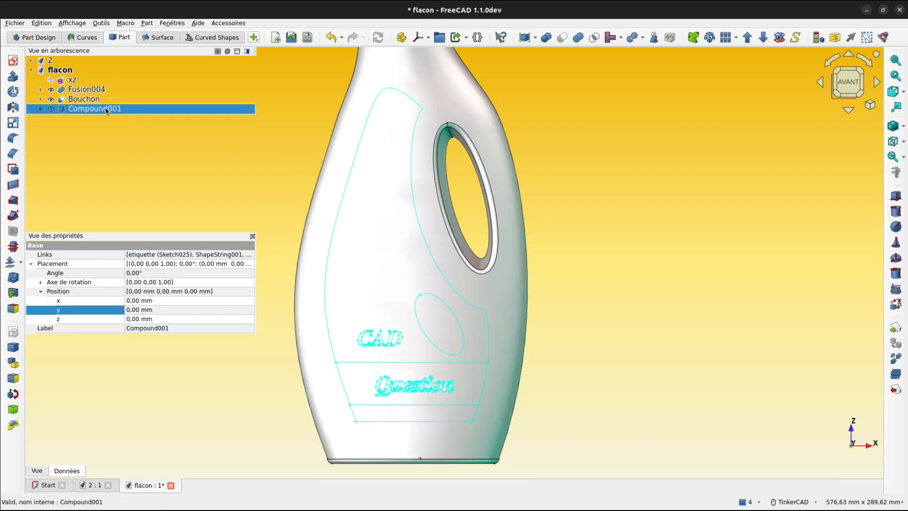
right_drag(413, 226, 170, 234)
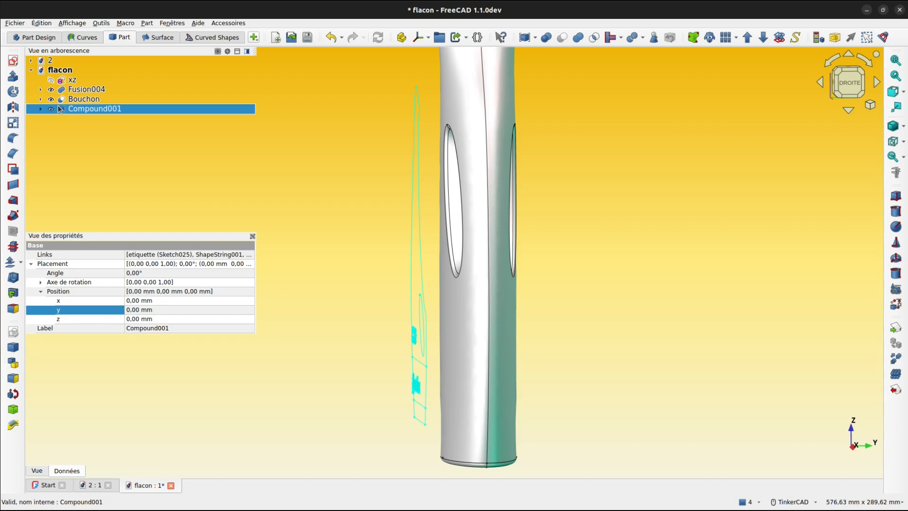
click(13, 77)
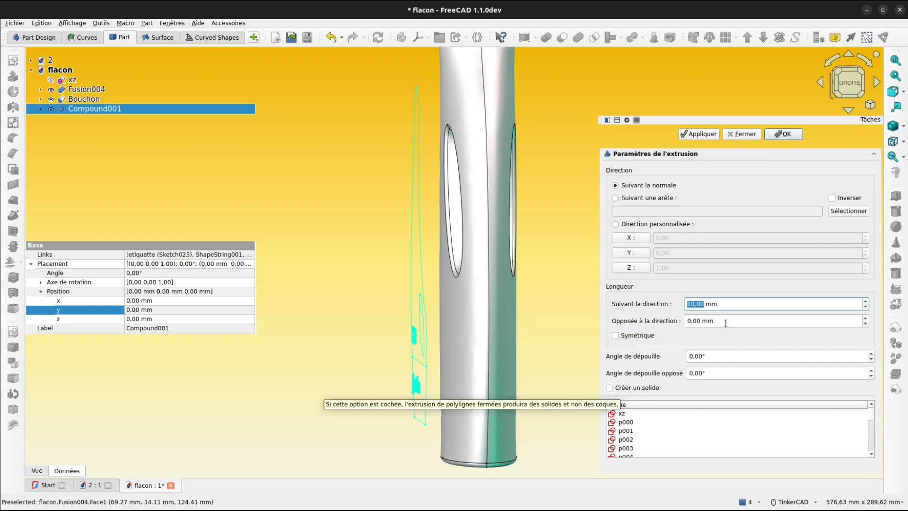
drag(690, 304, 682, 304)
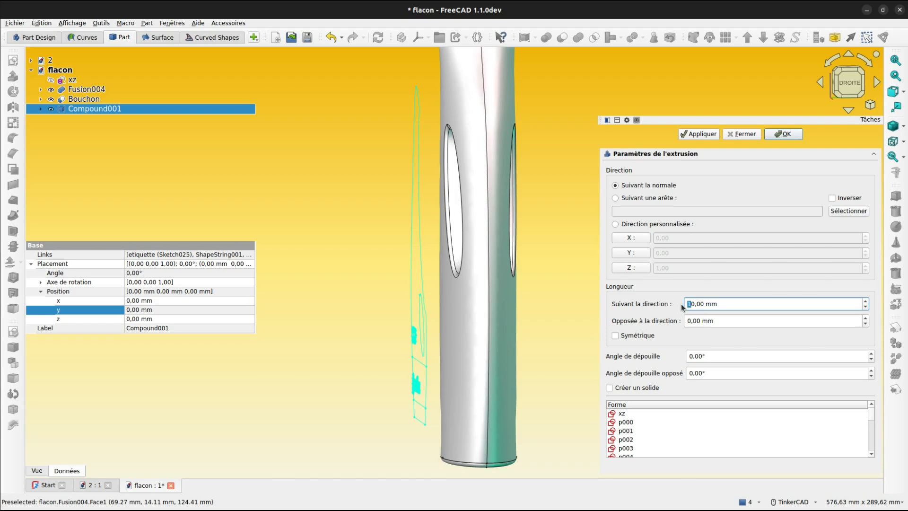
text(5)
click(629, 254)
click(628, 254)
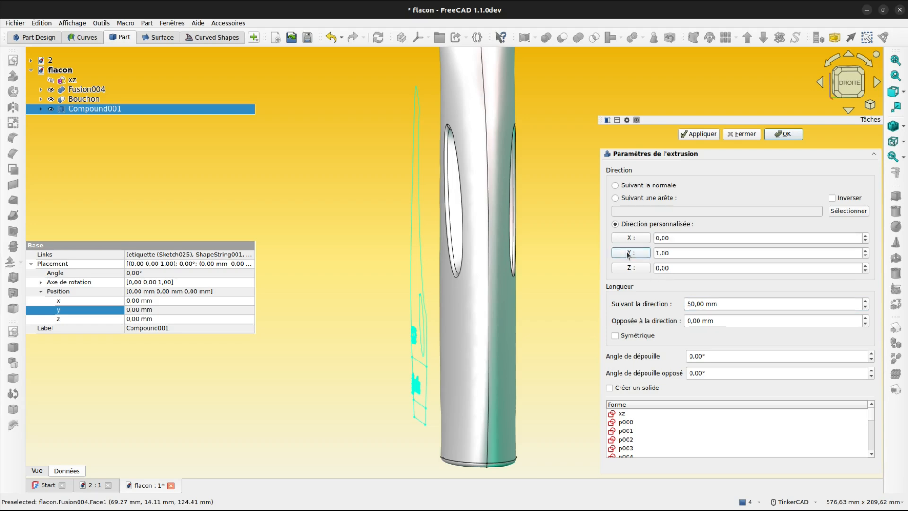
click(783, 134)
Step: Set the label extrusion's forward length to 60 mm
right_drag(561, 226, 680, 217)
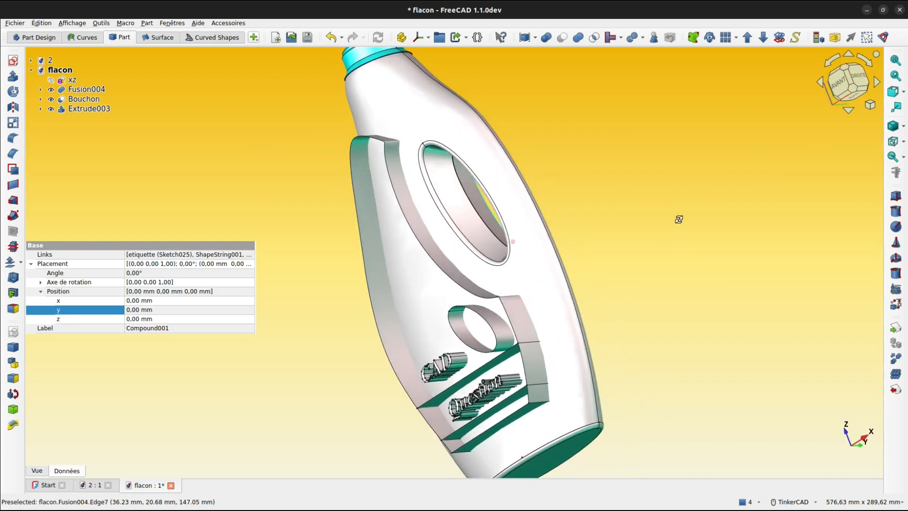
click(89, 109)
click(137, 375)
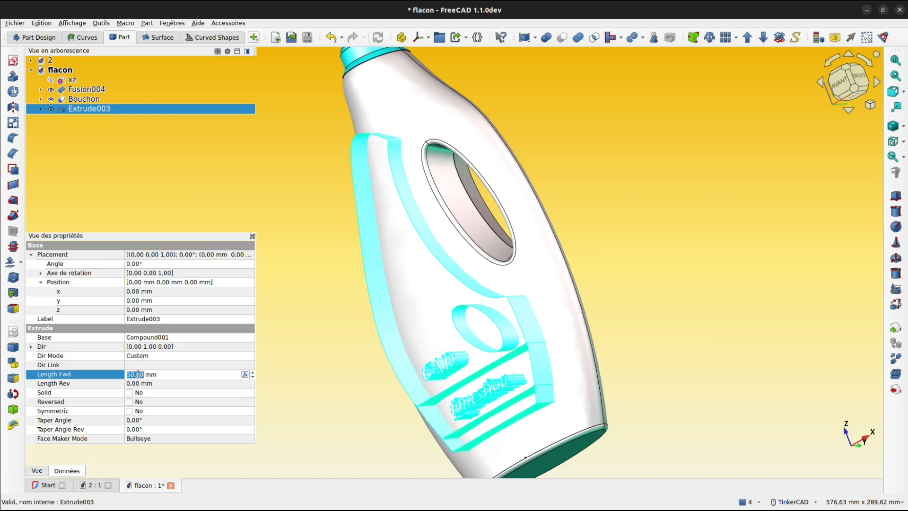
scroll(138, 375, up, 2)
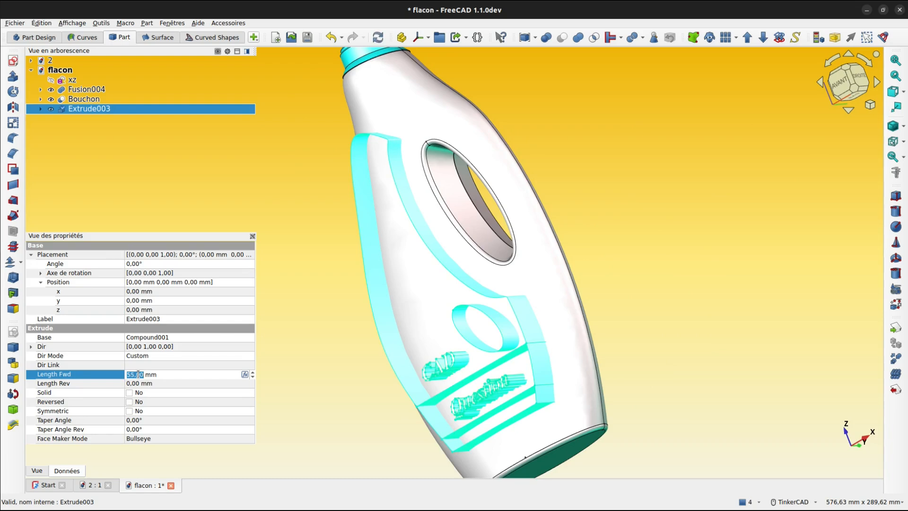
scroll(137, 375, up, 1)
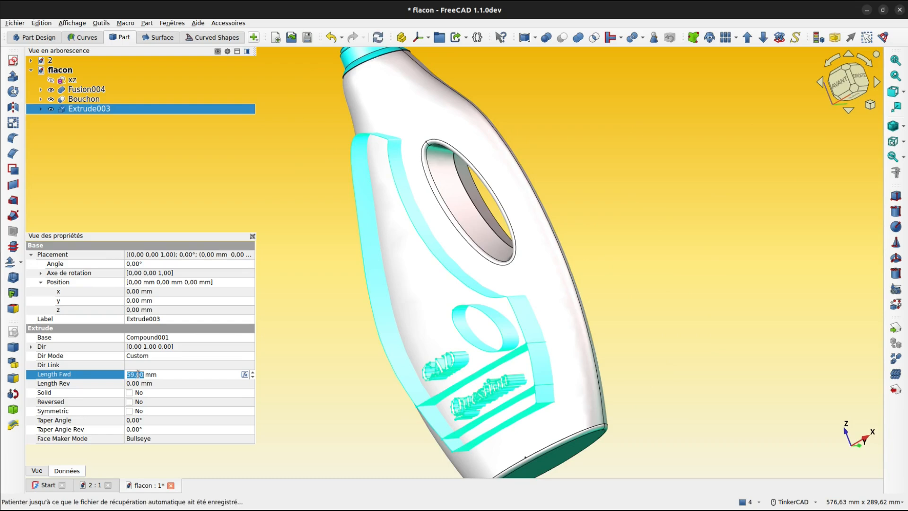
key(Return)
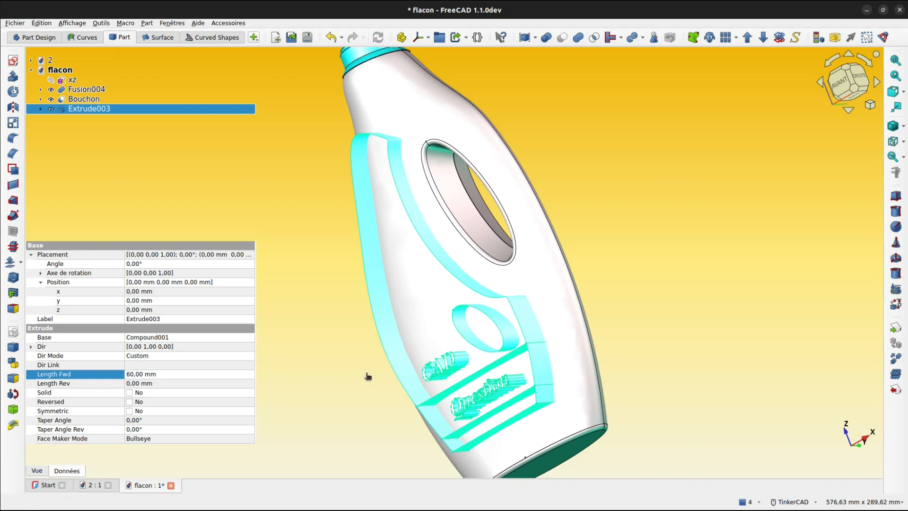
right_click(529, 337)
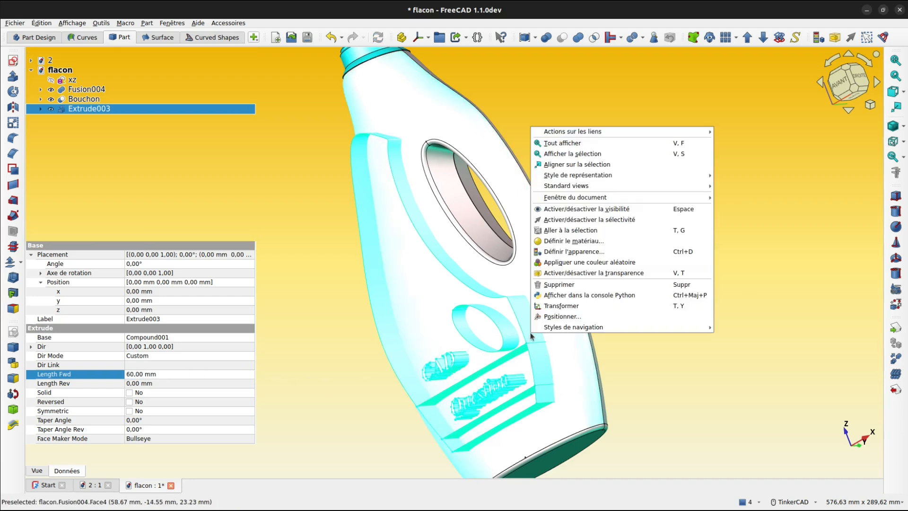
click(341, 351)
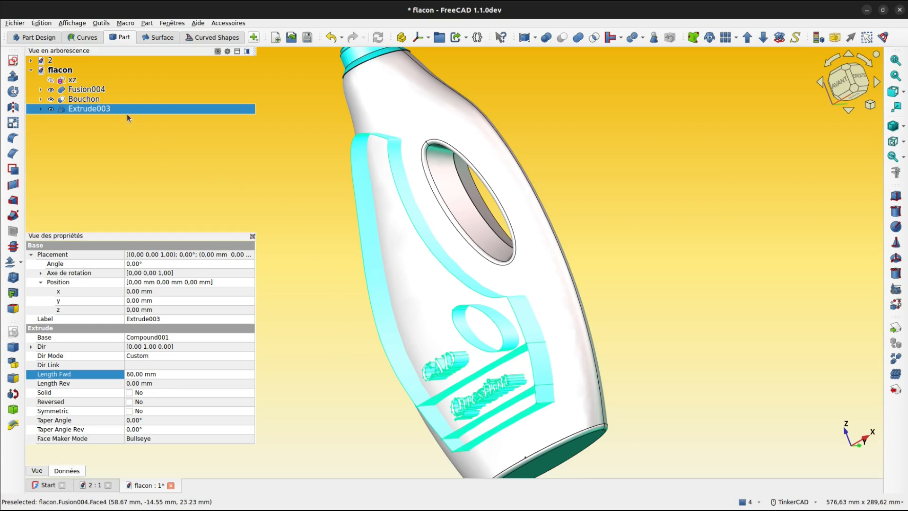
Step: Slice the bottle body with the label extrusion using Slice to compound
click(403, 252)
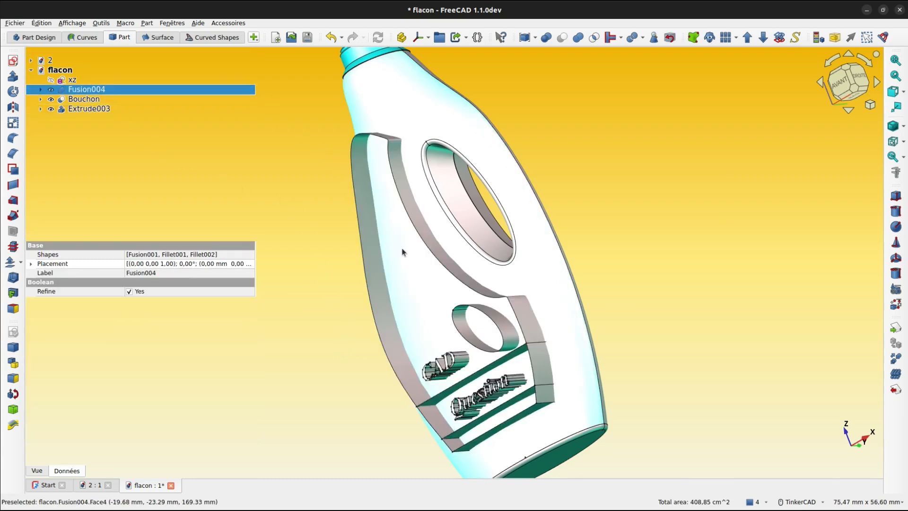
ctrl+click(88, 109)
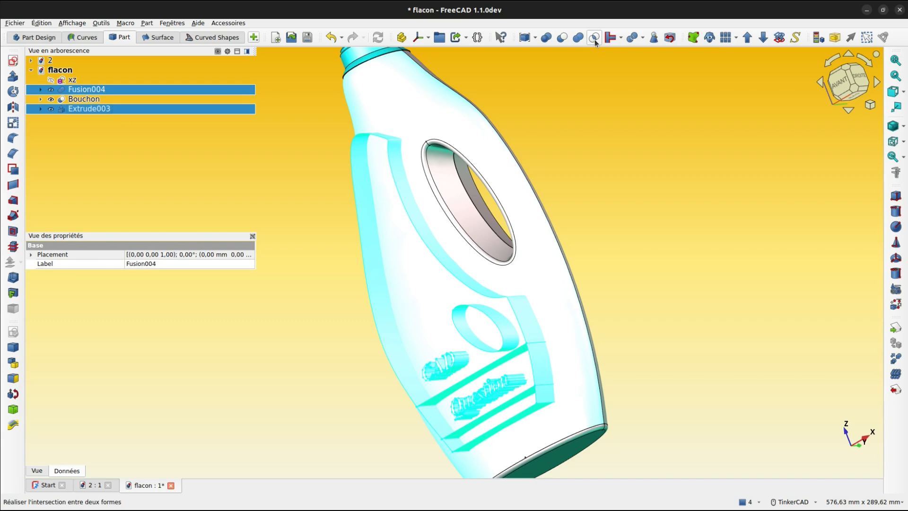
click(643, 41)
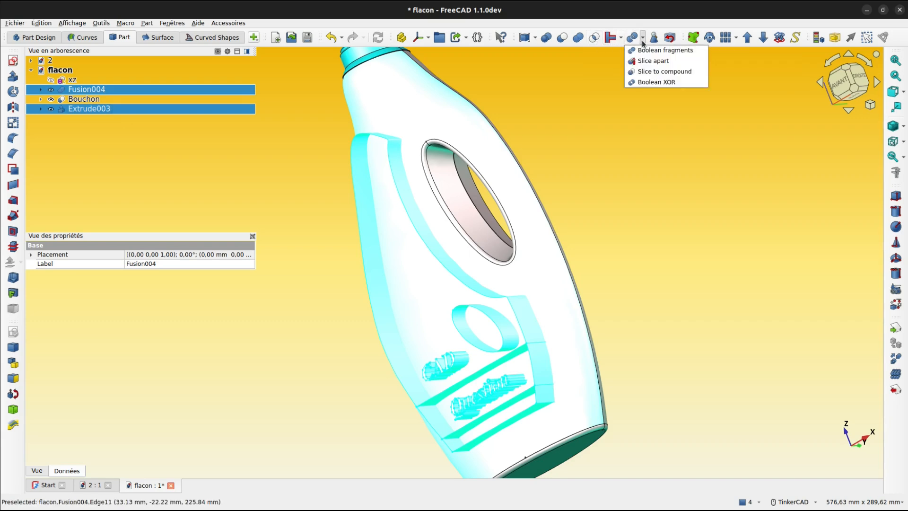
click(656, 72)
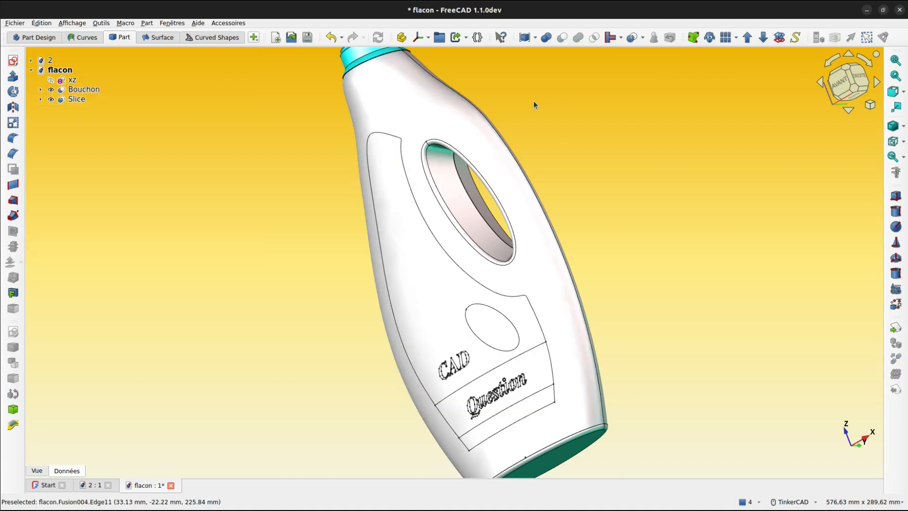
Step: Rename the sliced bottle compound as Flacon
click(417, 300)
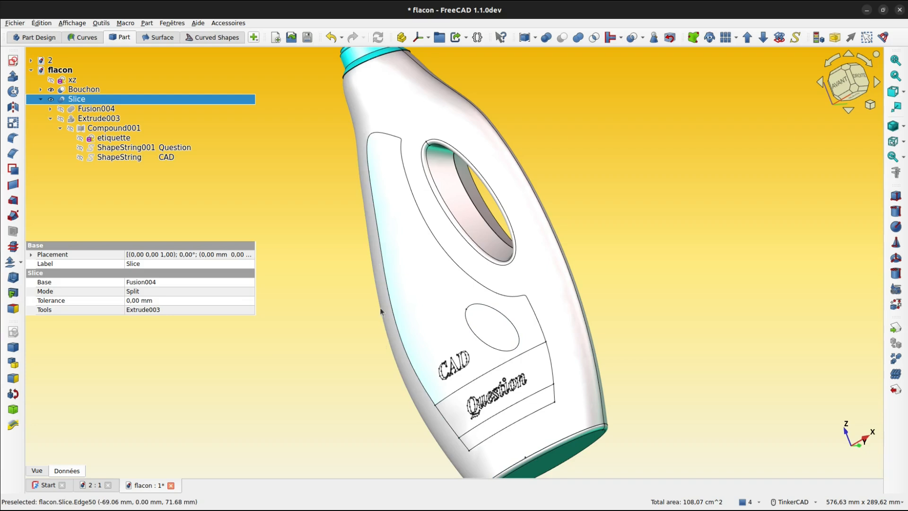
click(166, 161)
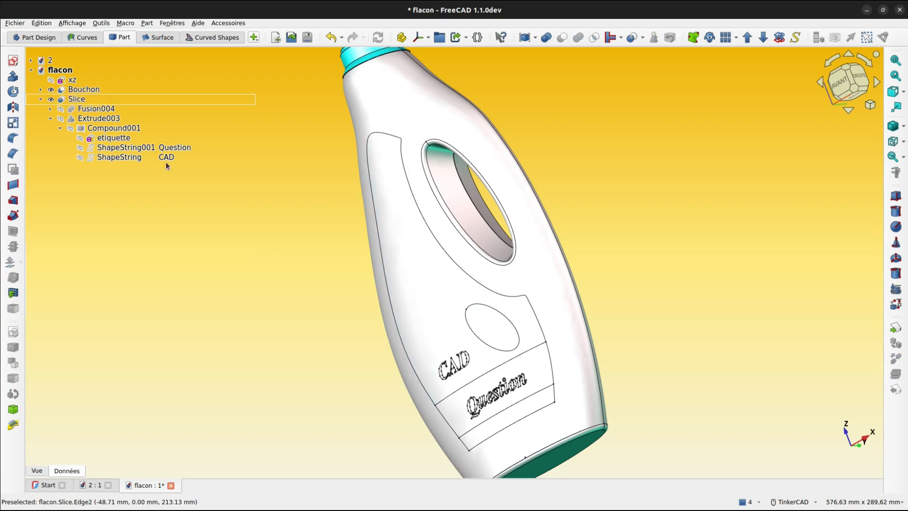
click(50, 118)
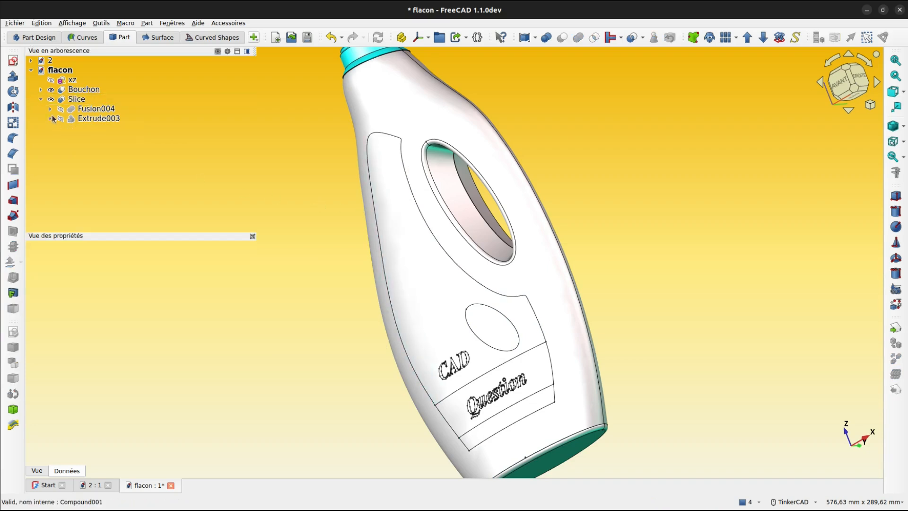
click(41, 99)
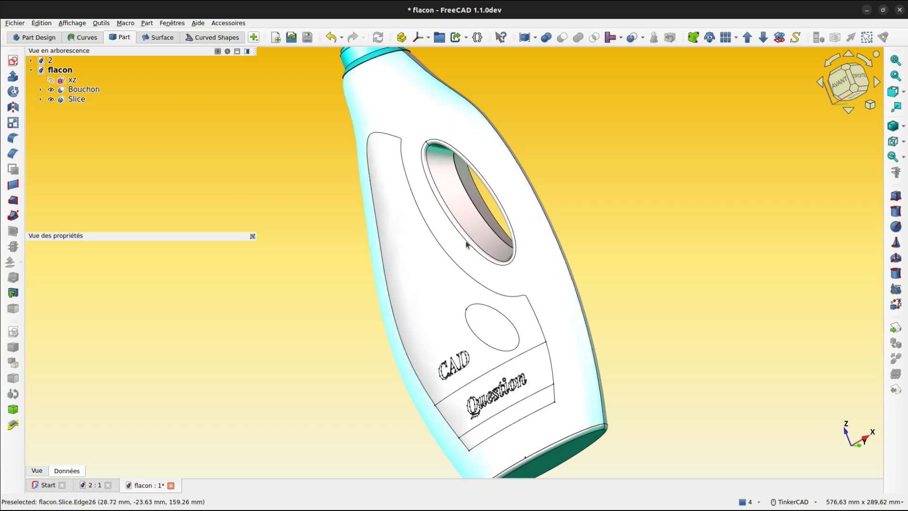
right_drag(467, 239, 580, 201)
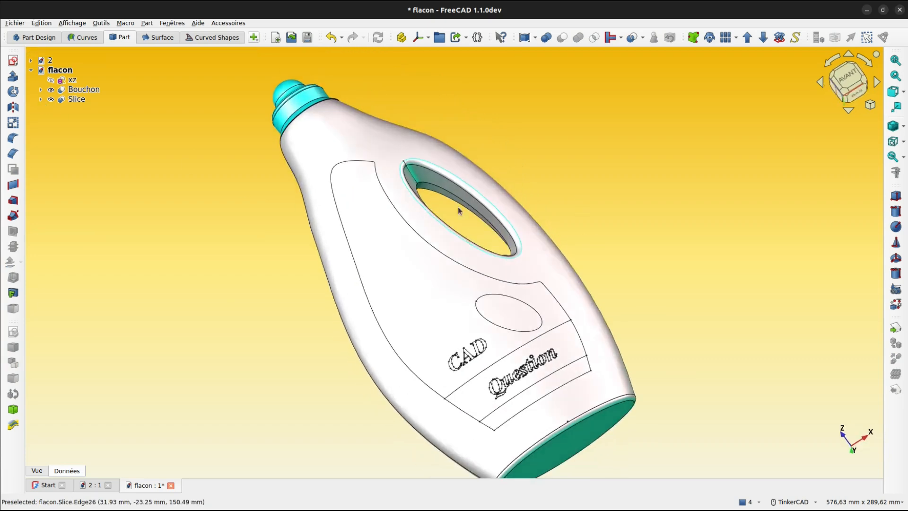
click(73, 100)
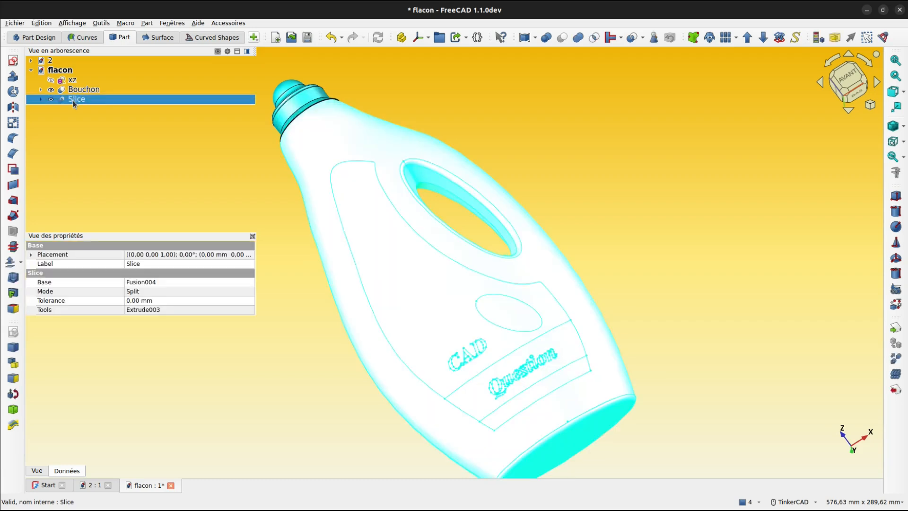
click(74, 100)
text(Flacon)
key(Return)
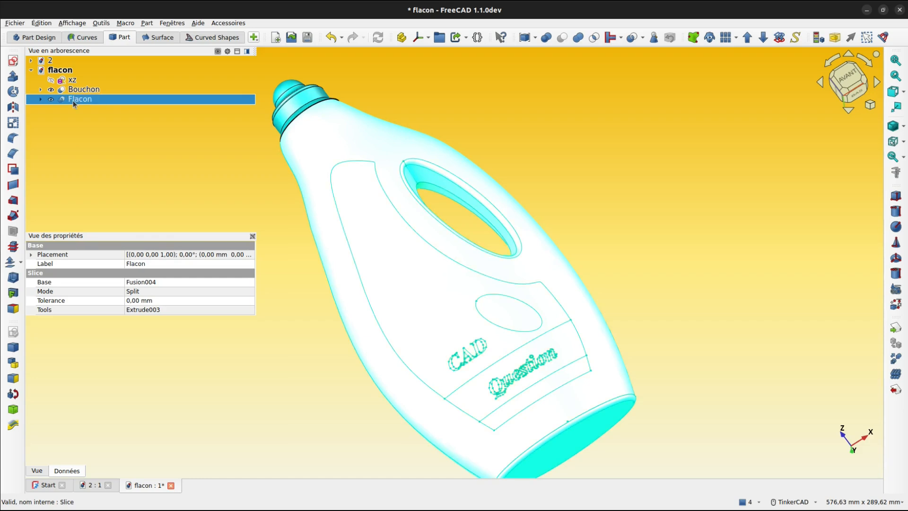
Step: Set the Flacon object's shape appearance colour to cyan (#00ffff)
click(36, 471)
click(133, 396)
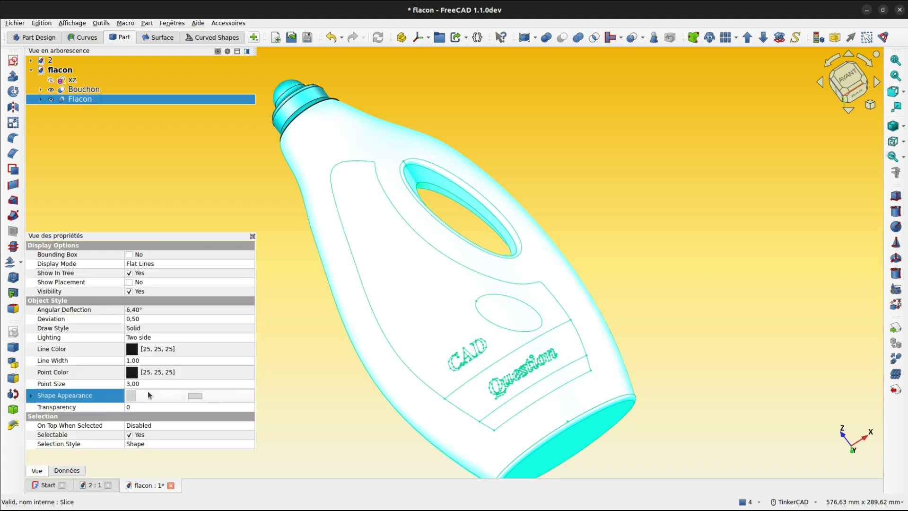
click(193, 396)
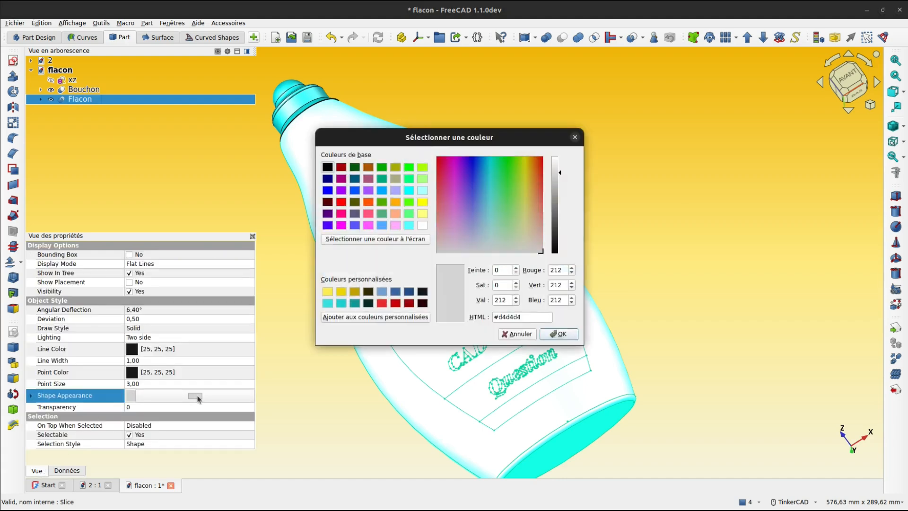
click(409, 191)
click(552, 335)
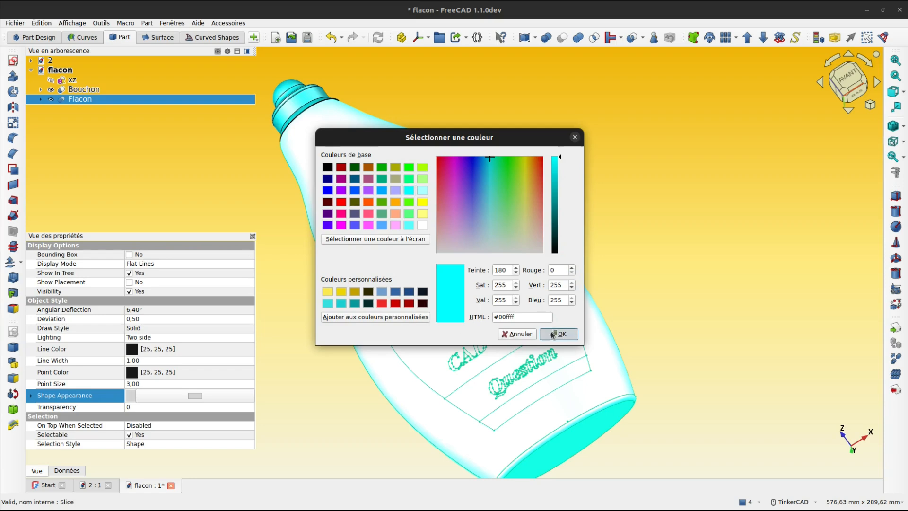
click(329, 400)
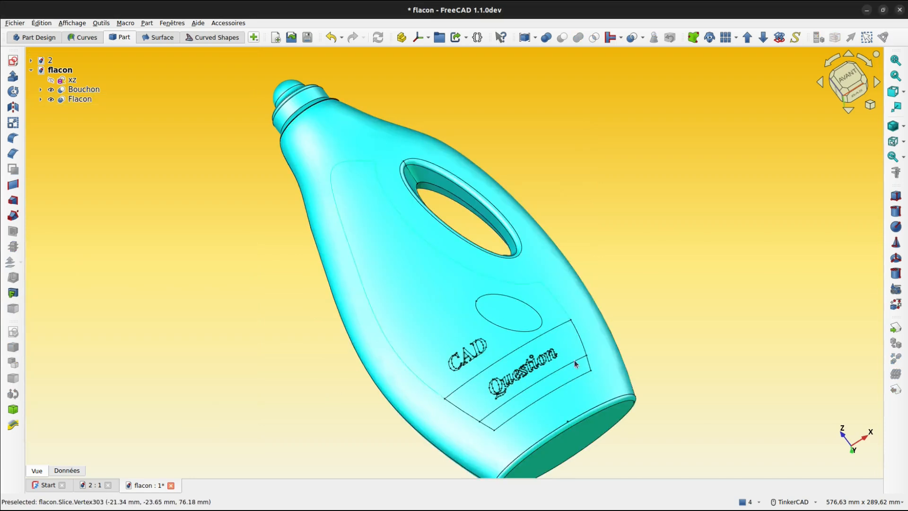
Step: Set the Flacon object's line colour to cyan (#00ffff)
mouse_move(576, 363)
right_down()
mouse_move(587, 292)
mouse_move(489, 258)
mouse_move(481, 263)
right_up()
scroll(587, 293, down, 2)
right_drag(657, 278, 527, 302)
scroll(340, 297, up, 2)
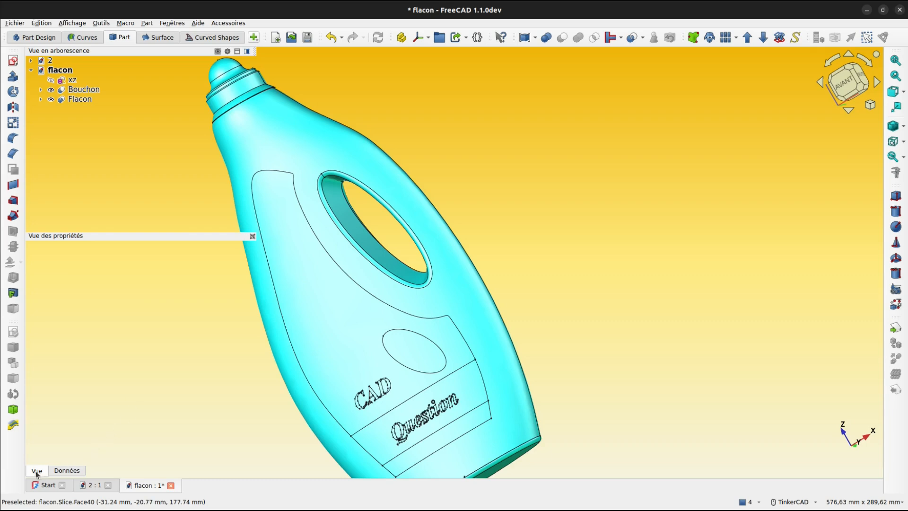
click(77, 99)
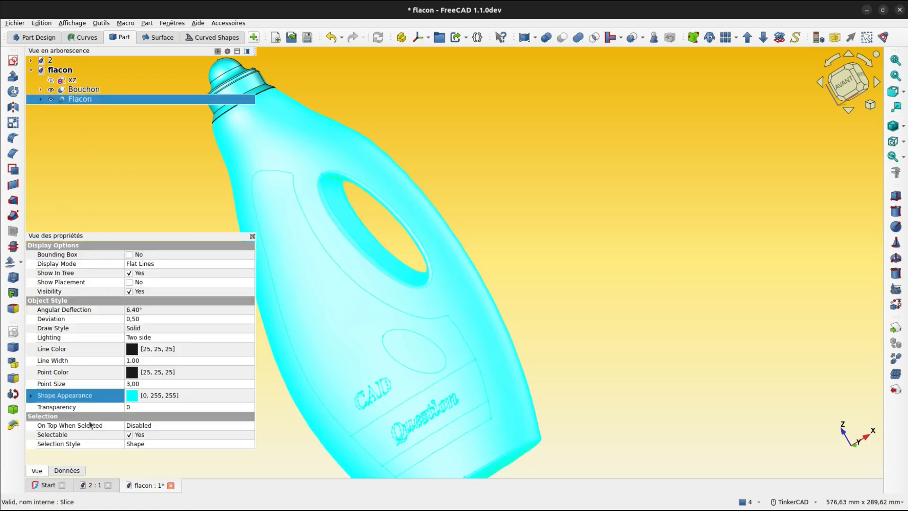
click(128, 350)
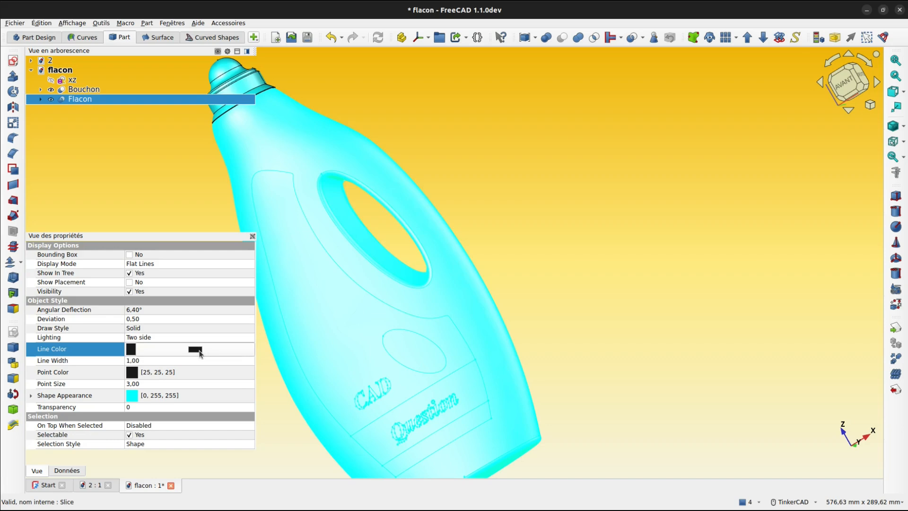
click(195, 350)
click(408, 190)
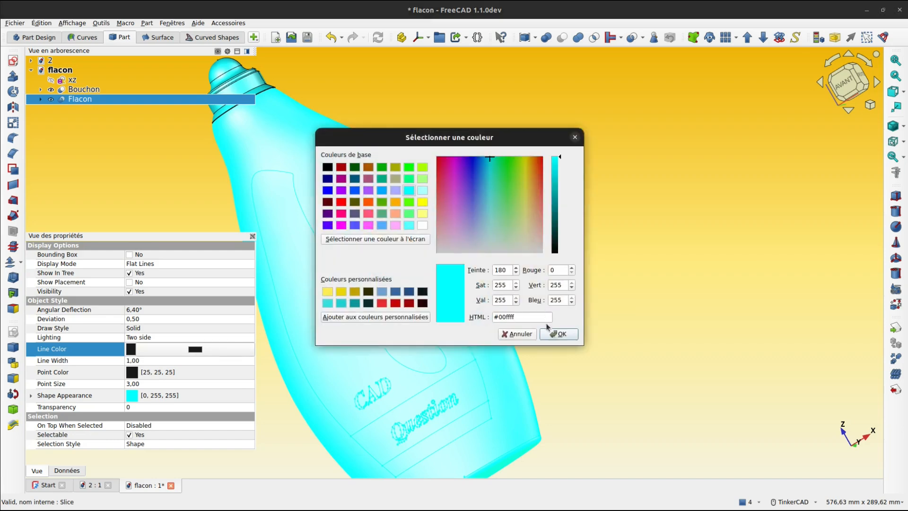
click(558, 334)
Step: Set the Flacon object's point colour to cyan (#00ffff)
click(133, 373)
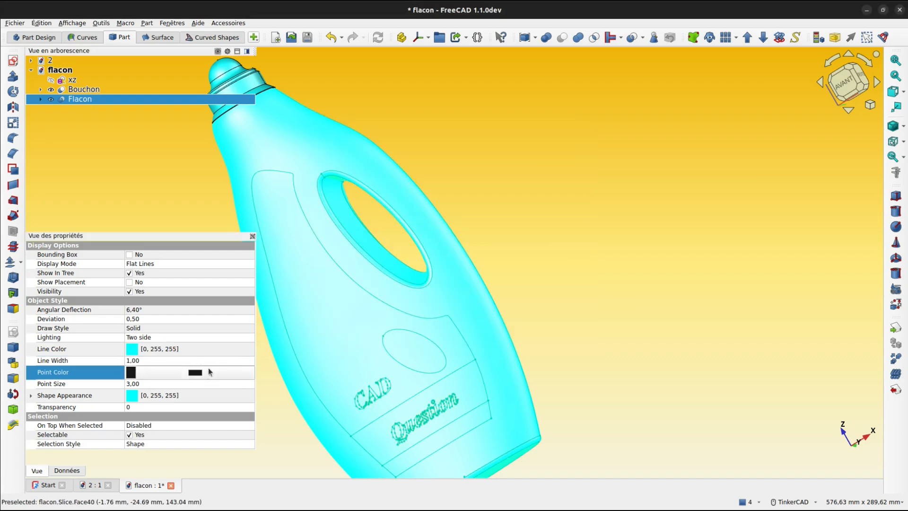
click(196, 373)
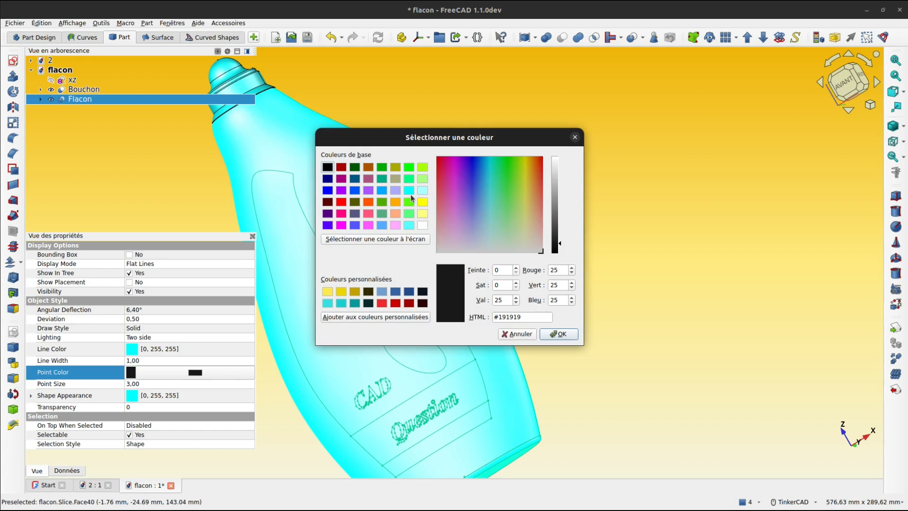
click(409, 193)
click(556, 334)
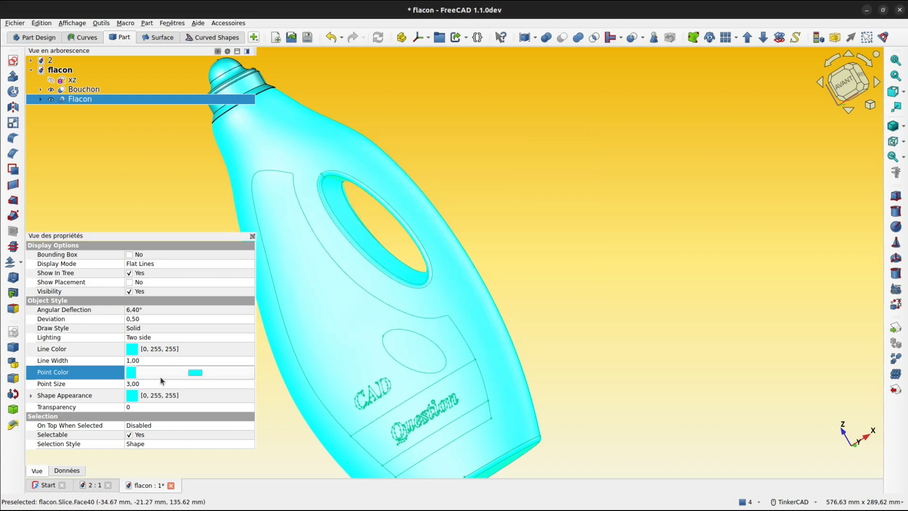
click(166, 376)
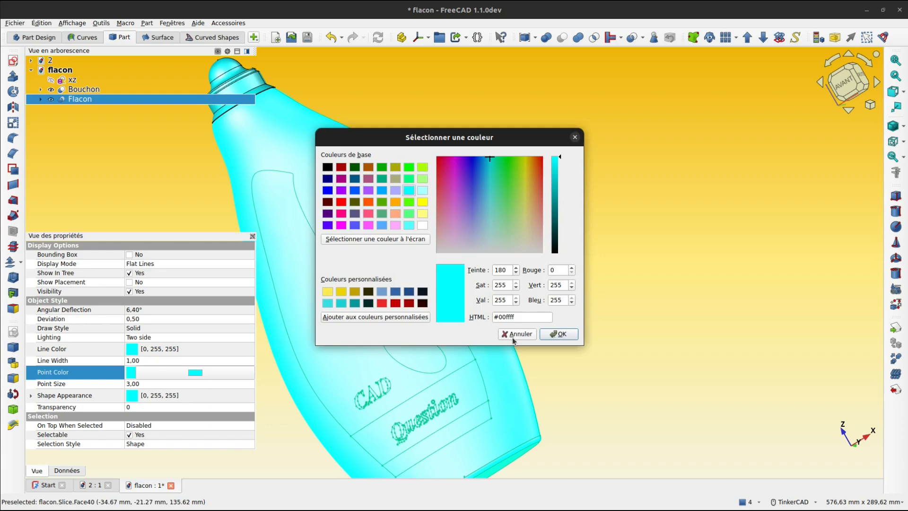
click(513, 336)
Step: Set the Flacon object's point size to 1 and its display deviation to 0.05
click(170, 384)
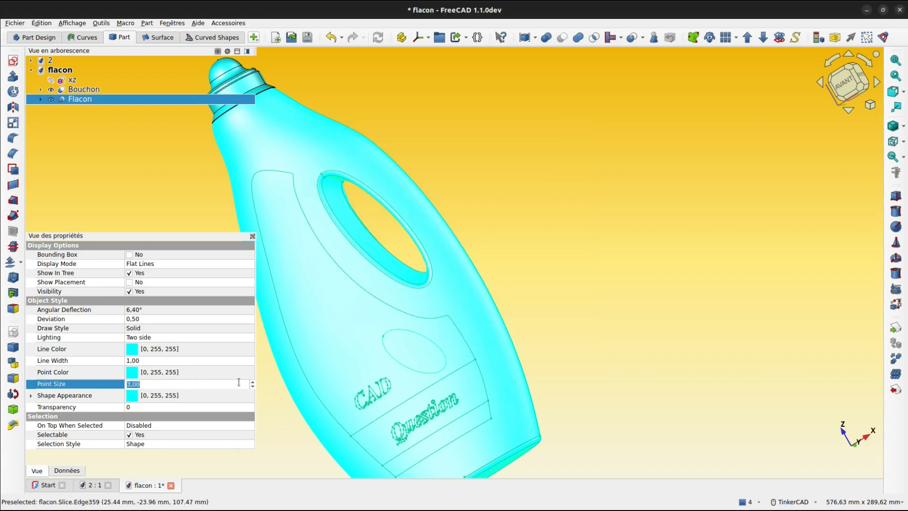
click(253, 387)
click(142, 320)
drag(142, 320, 134, 320)
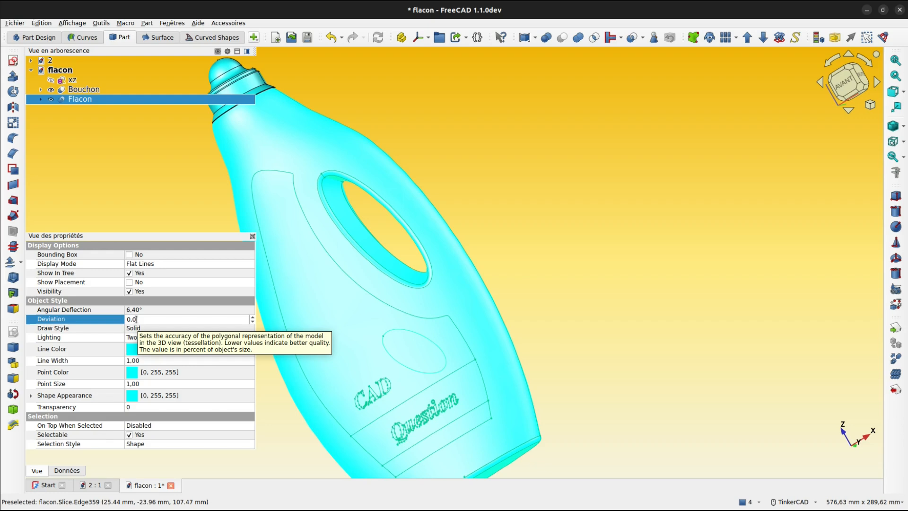
text(05)
key(Return)
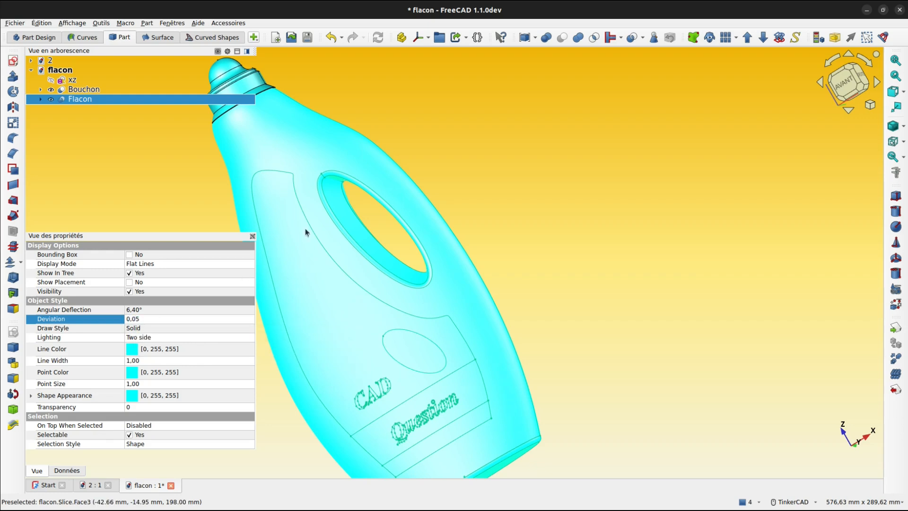
click(471, 142)
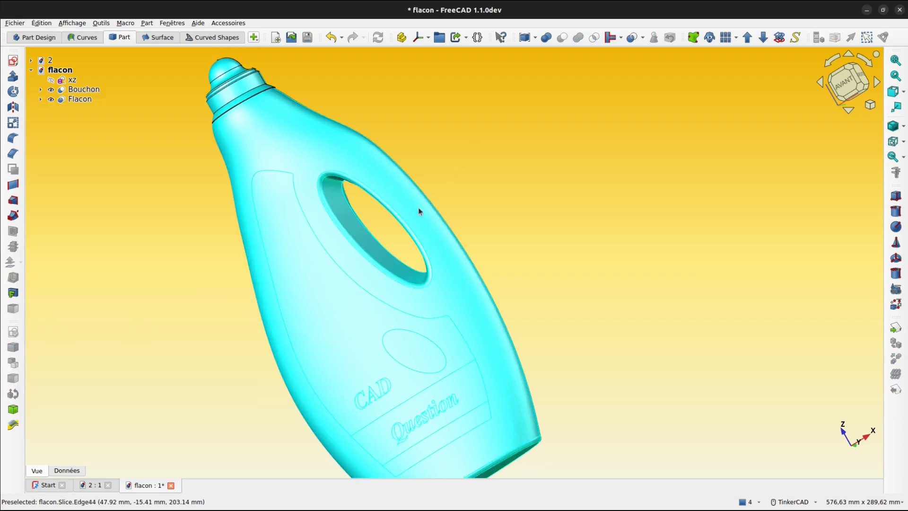
Step: Set the Bouchon cap's point size to 1 and its line colour to cyan (#00ffff)
right_drag(359, 285, 334, 270)
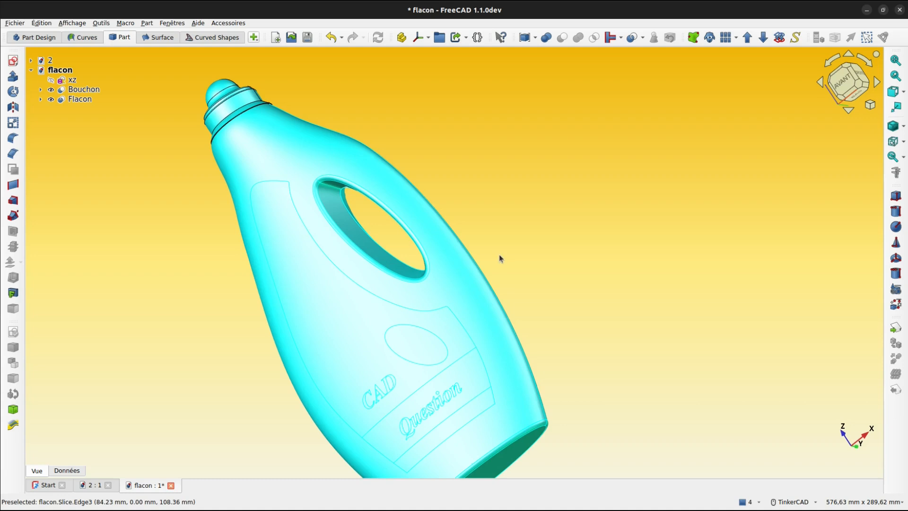
click(84, 89)
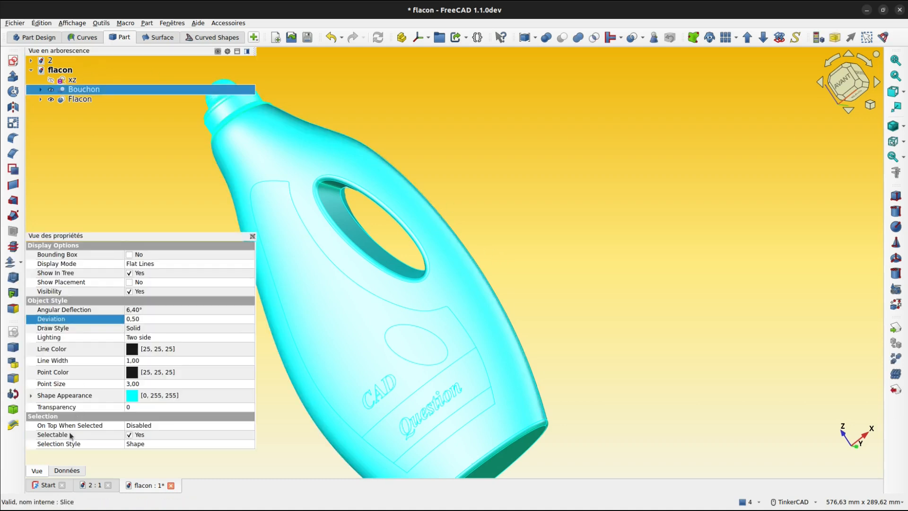
click(141, 384)
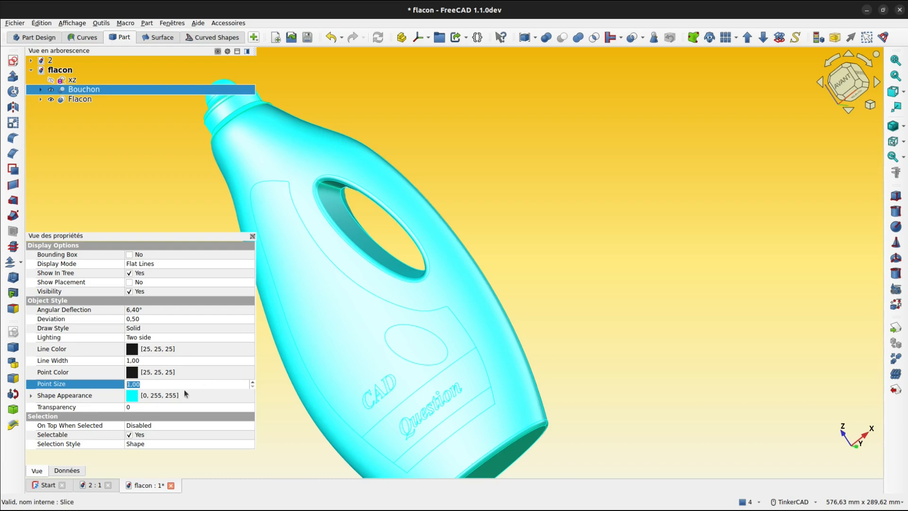
click(138, 350)
click(197, 348)
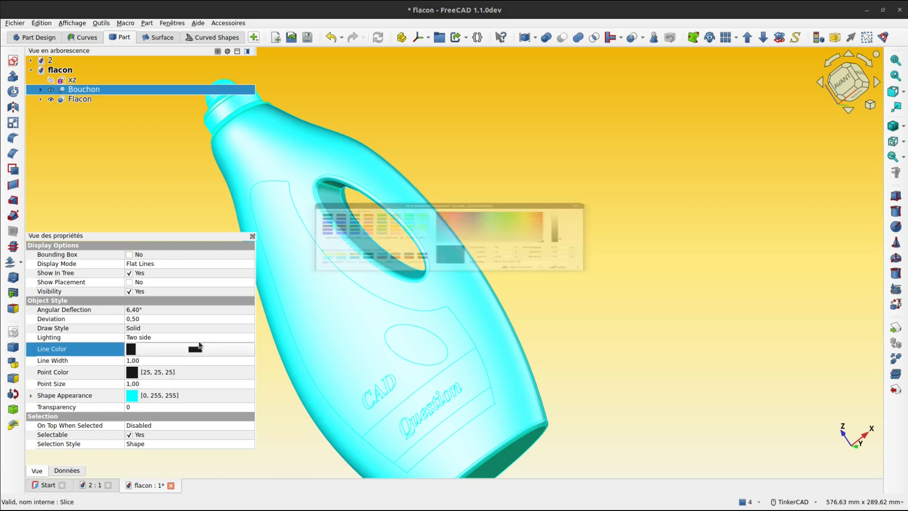
click(409, 190)
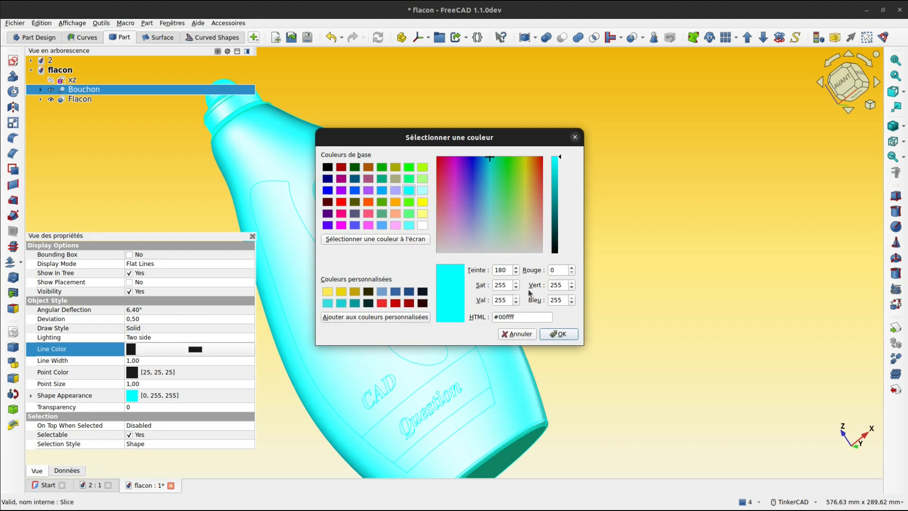
click(555, 334)
Step: Set the Bouchon cap's point colour to cyan (#00ffff)
click(132, 374)
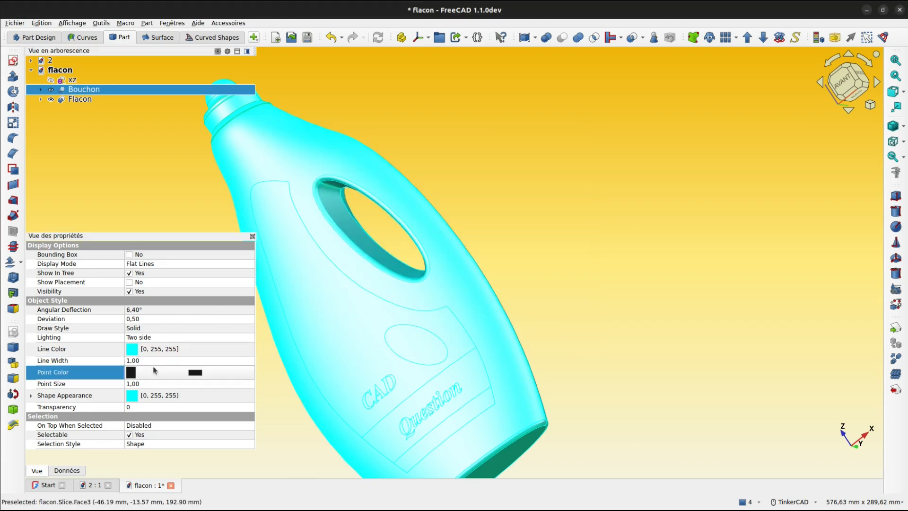
click(195, 374)
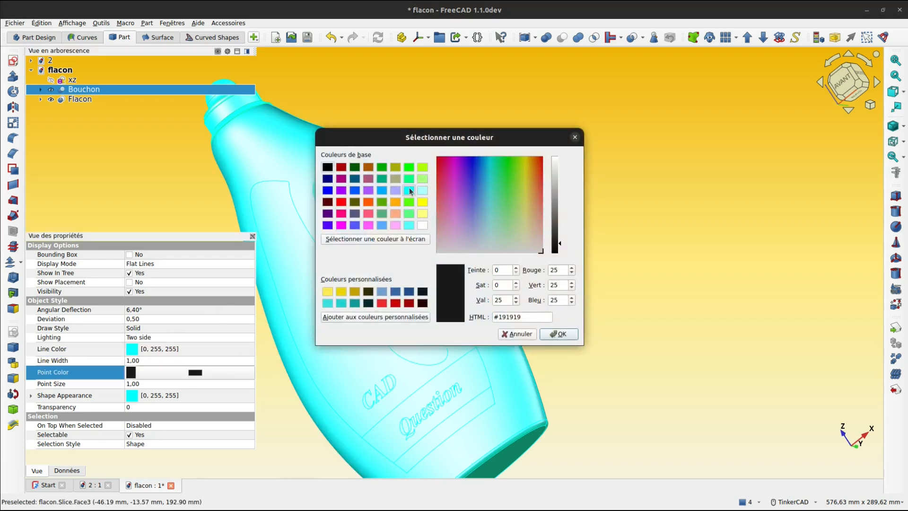
click(409, 190)
click(558, 334)
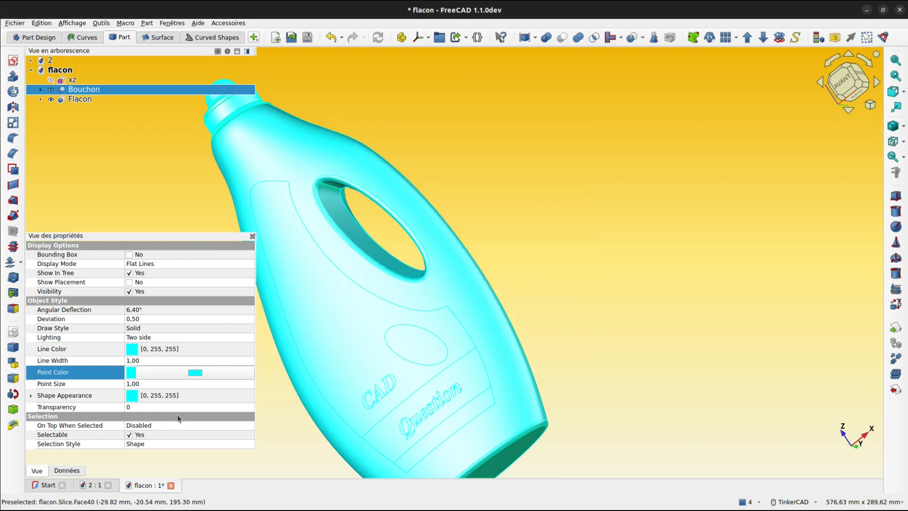
Step: Change the Bouchon cap's display deviation and clear the selection
click(142, 319)
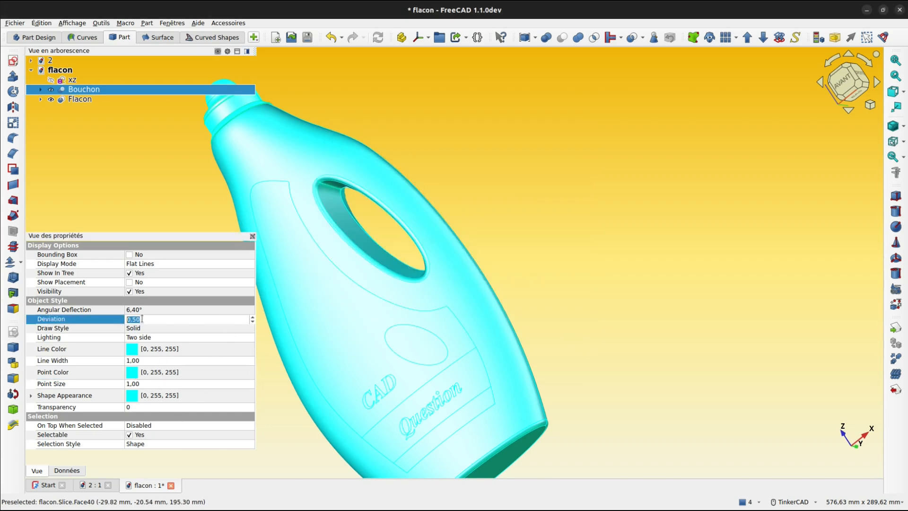
click(133, 319)
text(5)
key(Return)
click(452, 151)
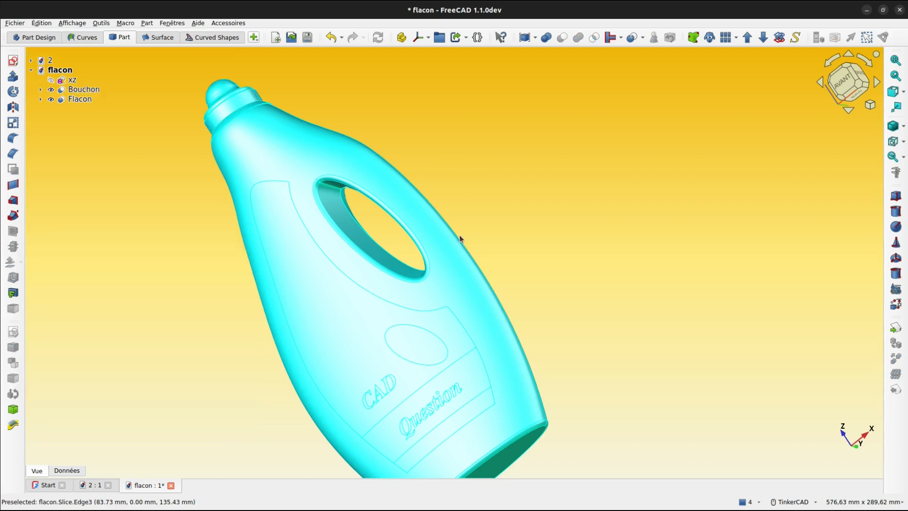
Step: Start per-face appearance editing on the Flacon object and select the faces enclosed by the letters D and A of CAD
middle_drag(497, 239, 525, 170)
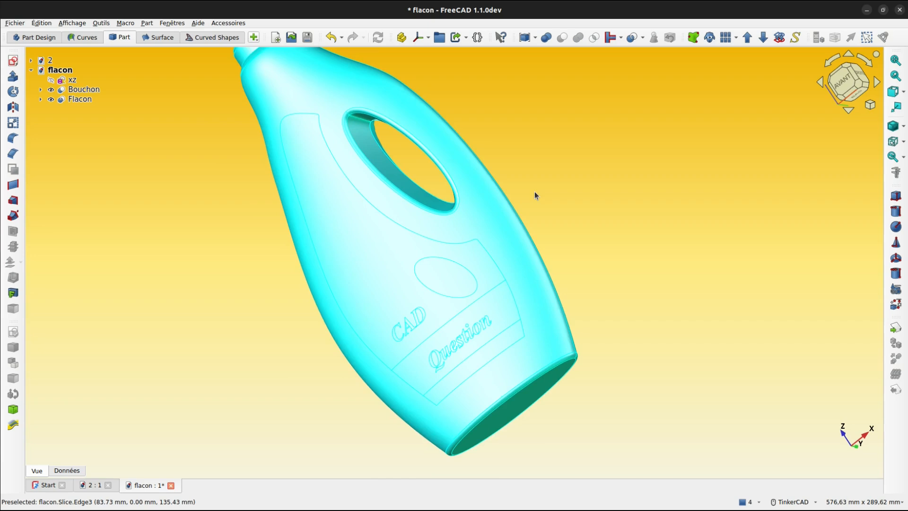
scroll(535, 192, up, 1)
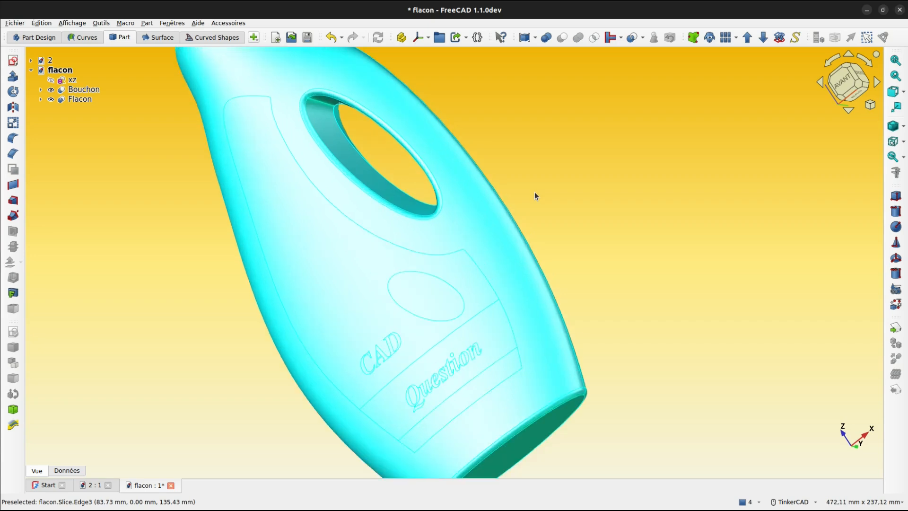
click(348, 303)
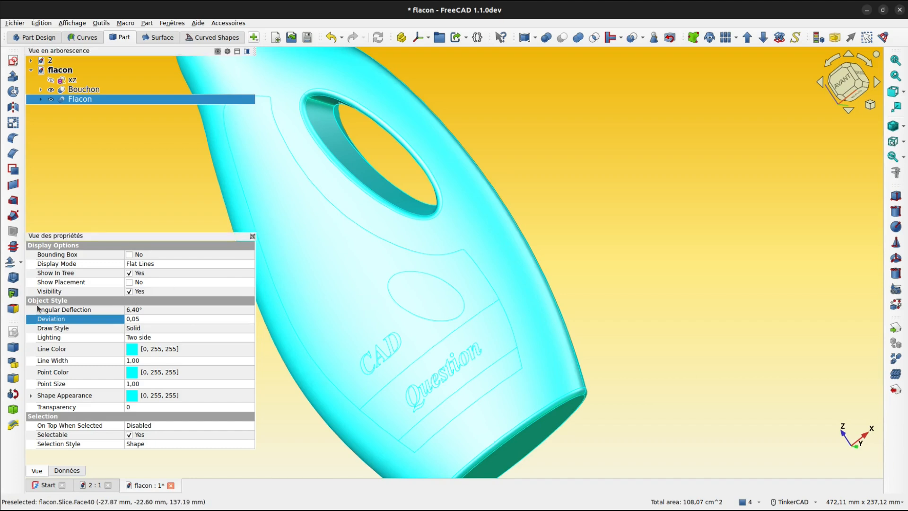
click(13, 309)
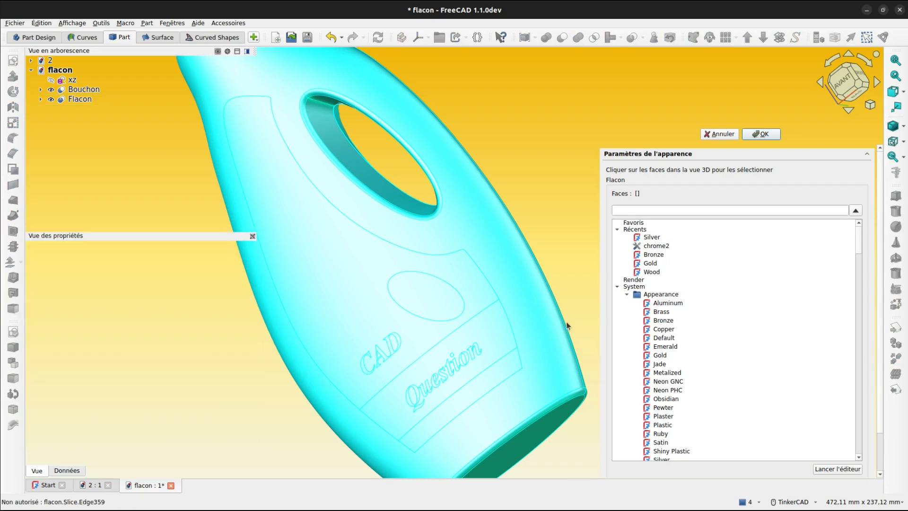
scroll(870, 343, down, 1)
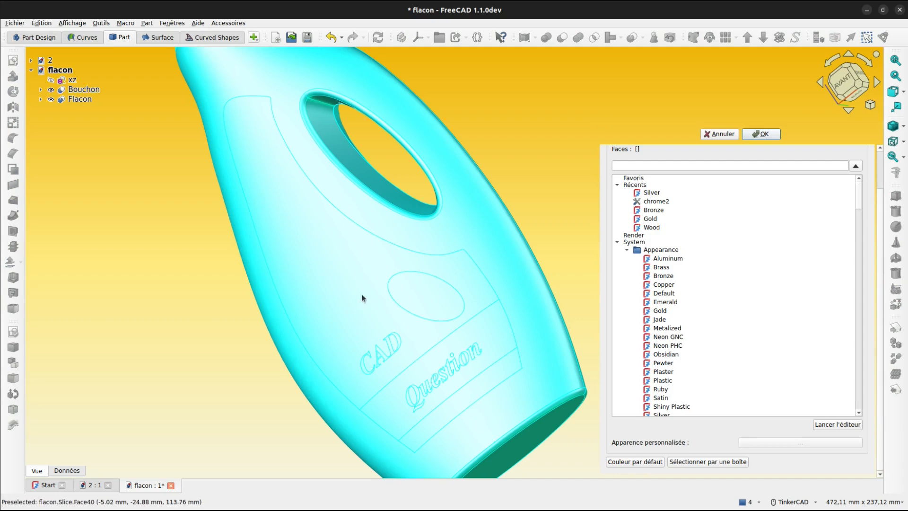
scroll(382, 338, up, 4)
mouse_move(405, 335)
right_down()
mouse_move(408, 294)
mouse_move(381, 332)
mouse_move(405, 351)
right_up()
scroll(406, 351, up, 4)
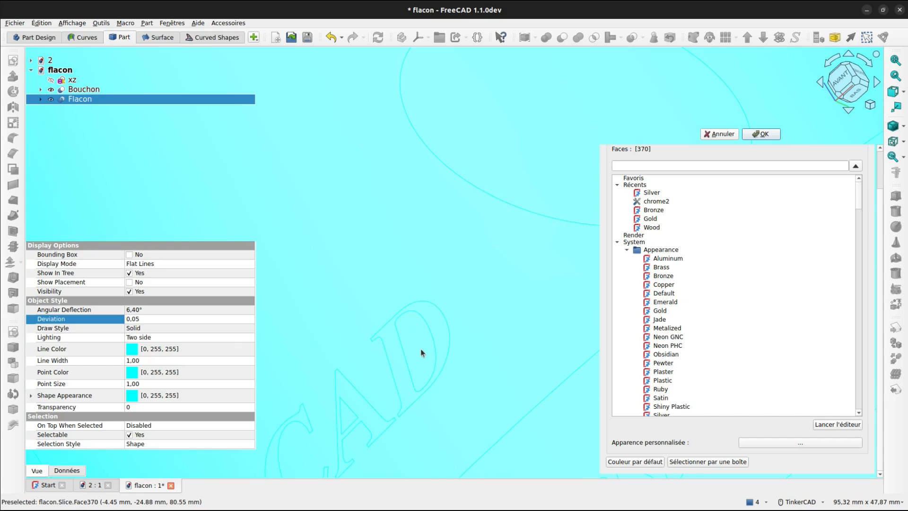
right_drag(416, 321, 425, 273)
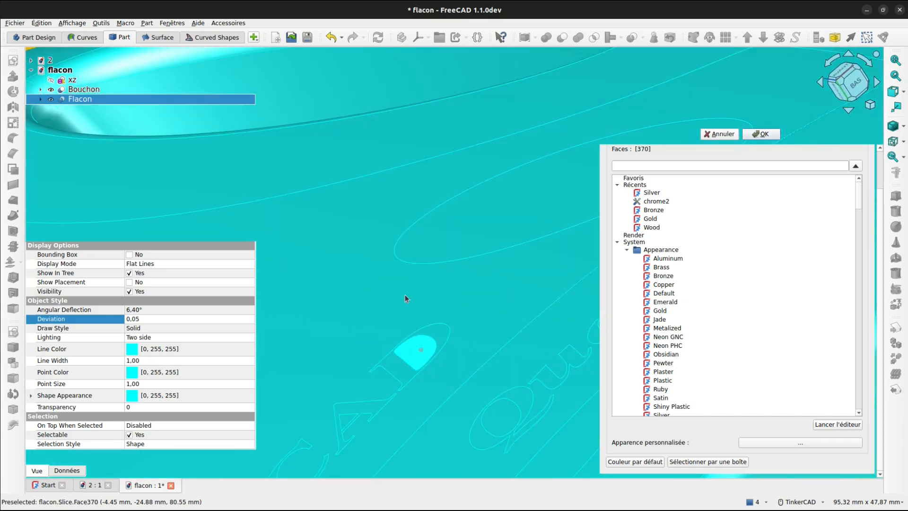
middle_drag(345, 367, 383, 296)
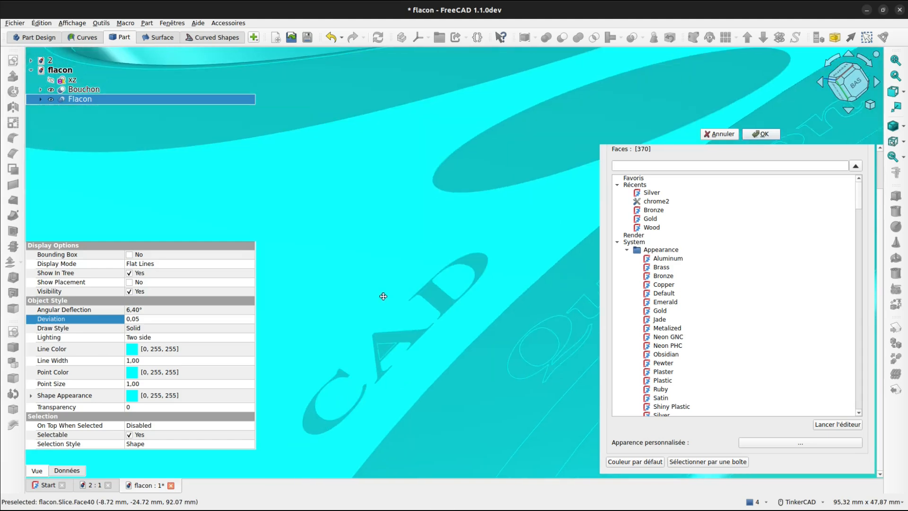
scroll(374, 348, up, 5)
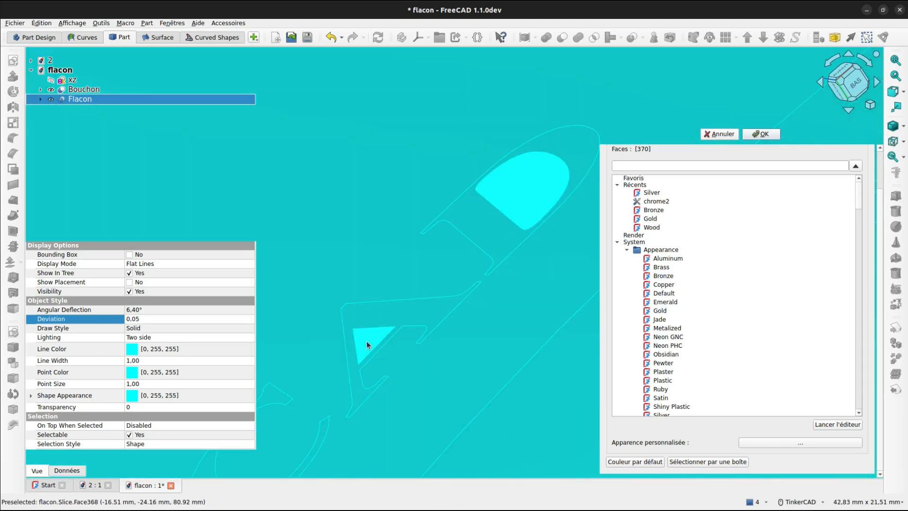
click(367, 338)
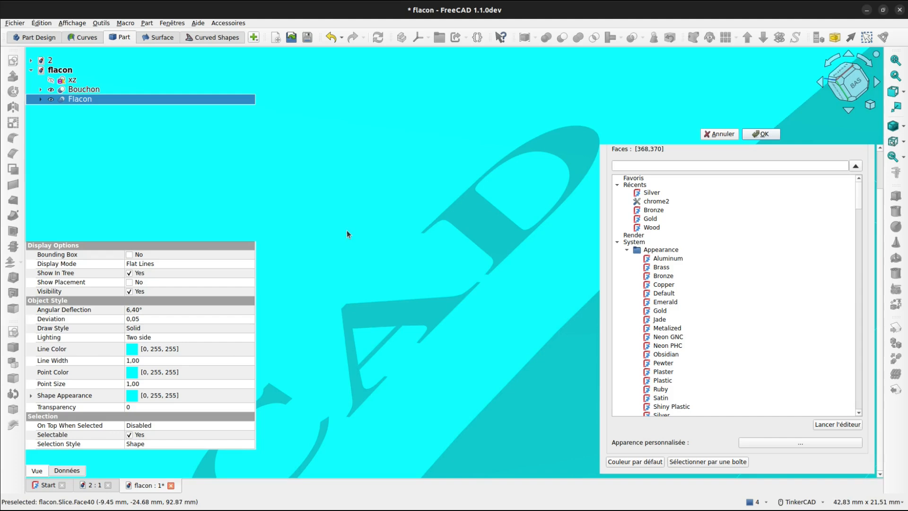
Step: Add the large label panel around CAD and the narrow strip below Question to the face selection
click(347, 231)
scroll(347, 230, down, 8)
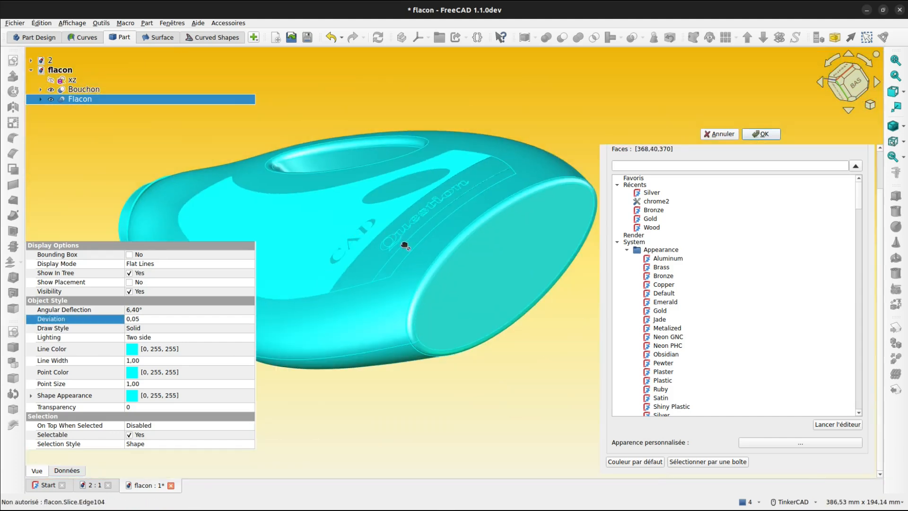
scroll(404, 246, up, 5)
scroll(404, 244, up, 3)
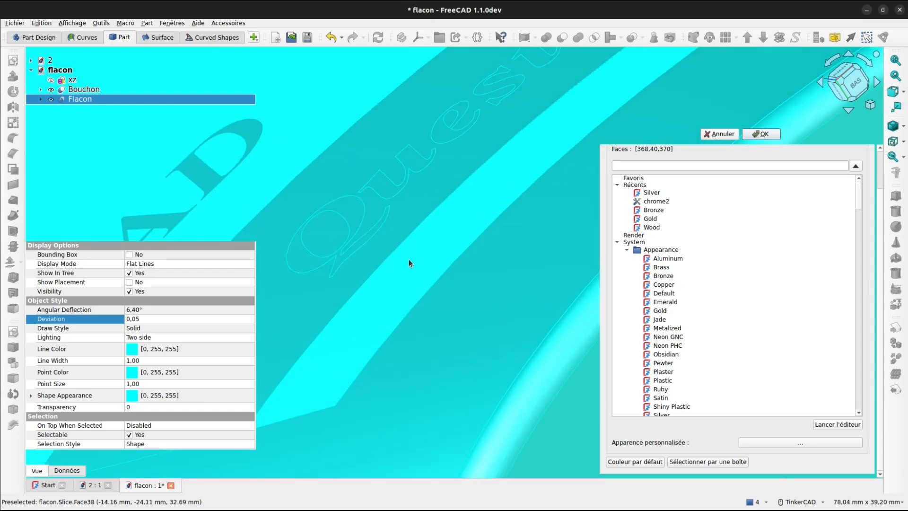
click(409, 260)
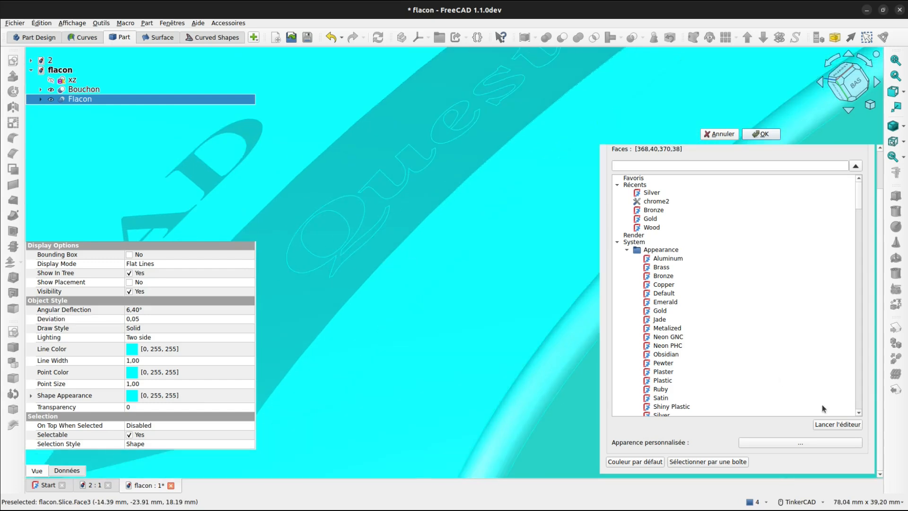
Step: Give the selected label faces a white (#ffffff) diffuse colour and apply the appearance
click(796, 445)
click(482, 213)
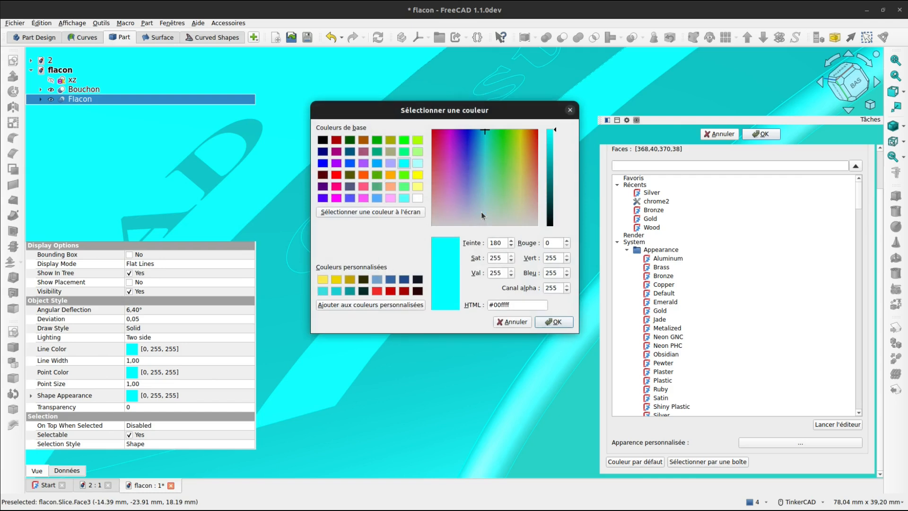
click(417, 198)
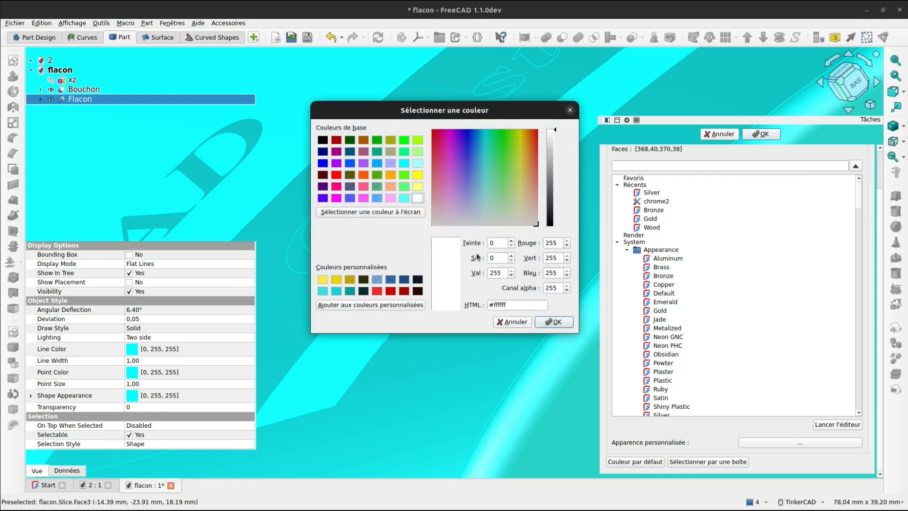
click(550, 322)
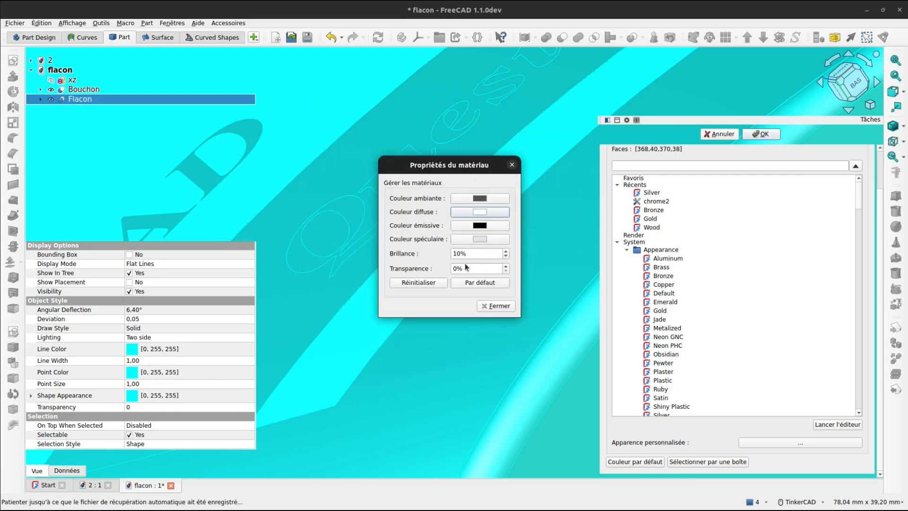
click(500, 307)
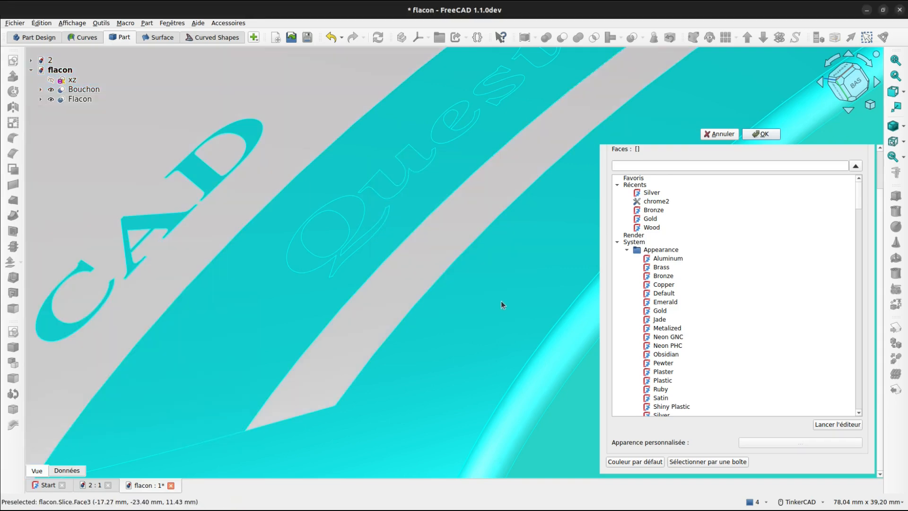
scroll(501, 305, down, 3)
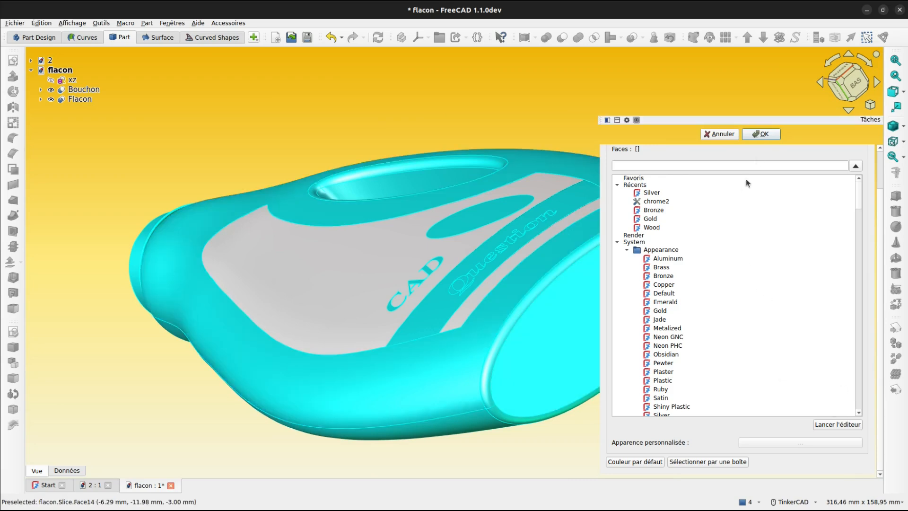
click(763, 135)
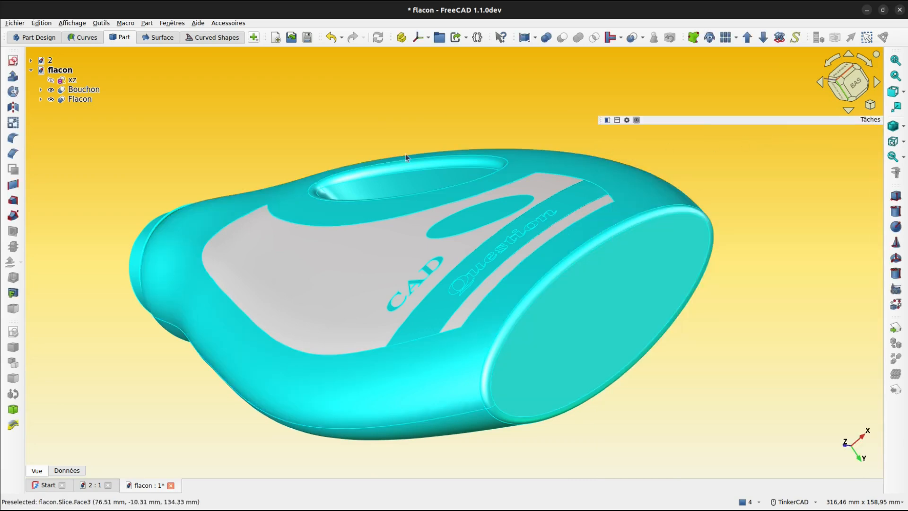
Step: Restart per-face appearance editing on the Flacon object and select the face enclosed by the letter Q of Question
click(424, 322)
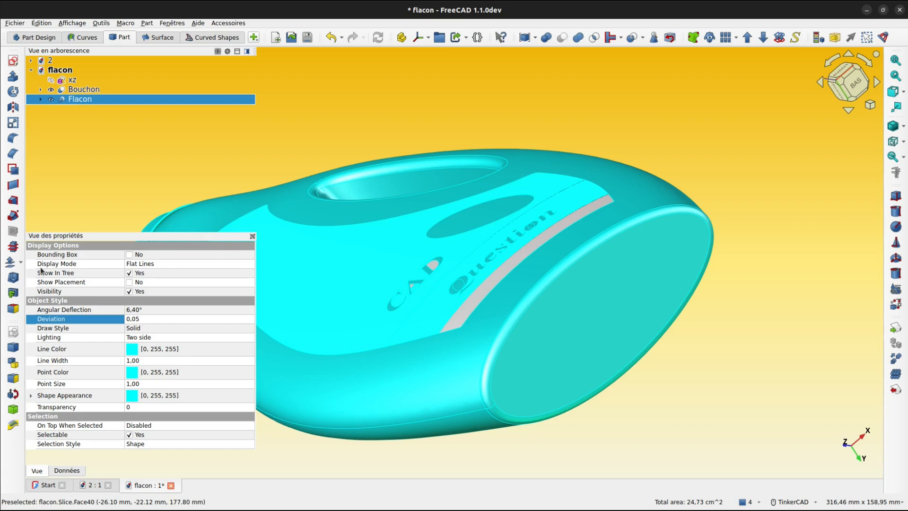
click(13, 310)
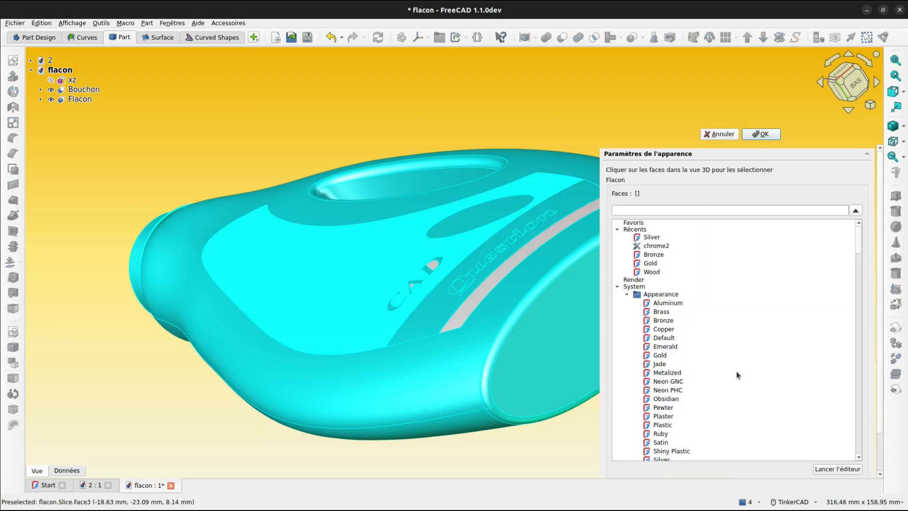
scroll(873, 374, down, 2)
scroll(865, 378, down, 1)
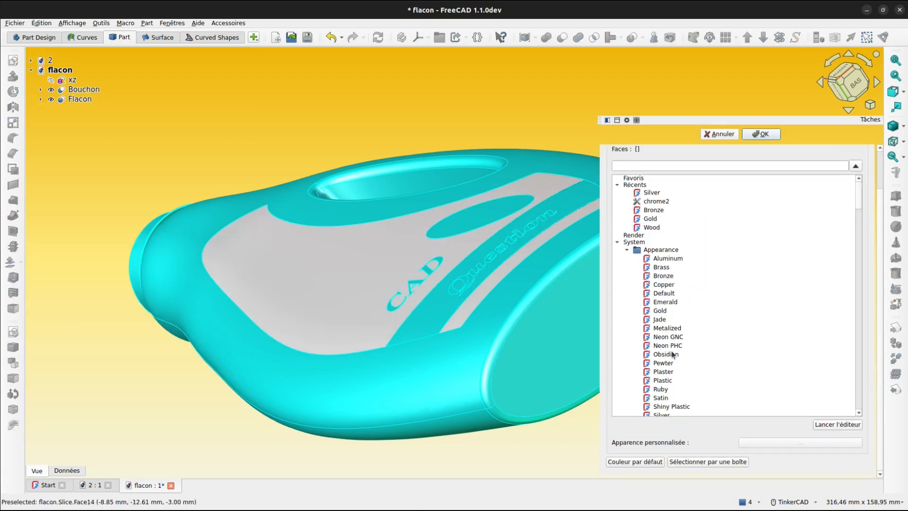
scroll(461, 284, up, 5)
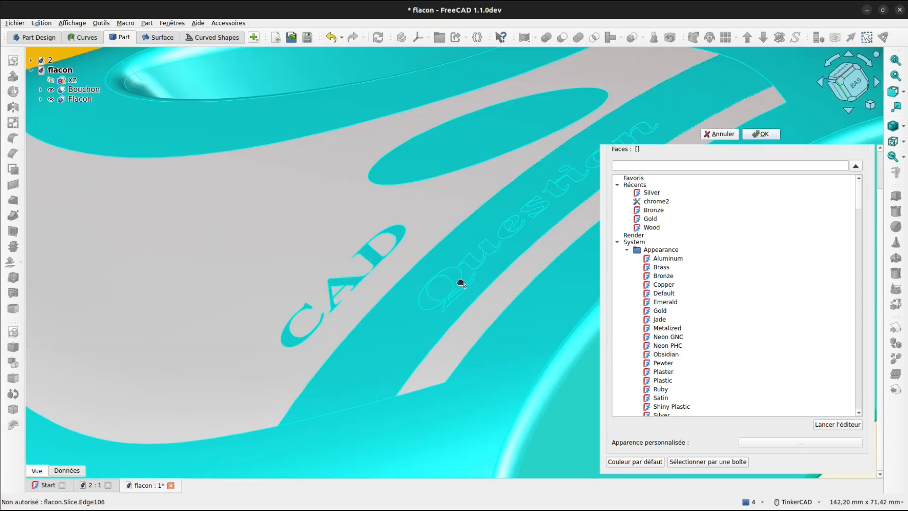
scroll(439, 288, up, 3)
click(439, 287)
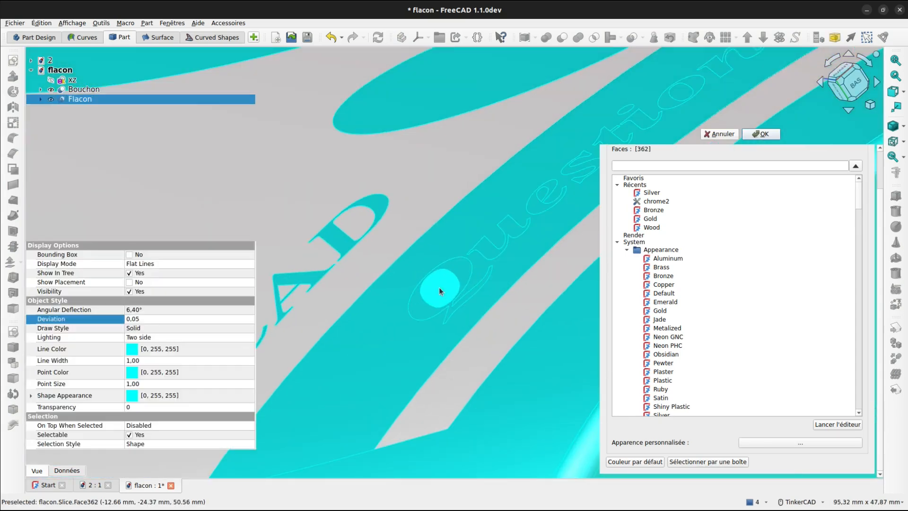
Step: Add the faces enclosed by the letters e and o, plus the band surrounding Question, to the face selection
middle_drag(520, 248, 385, 333)
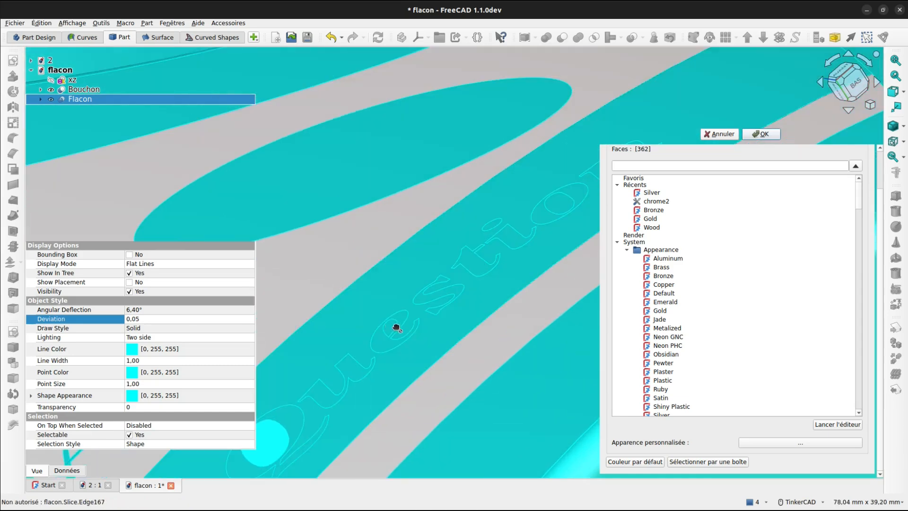
scroll(396, 328, up, 4)
click(388, 318)
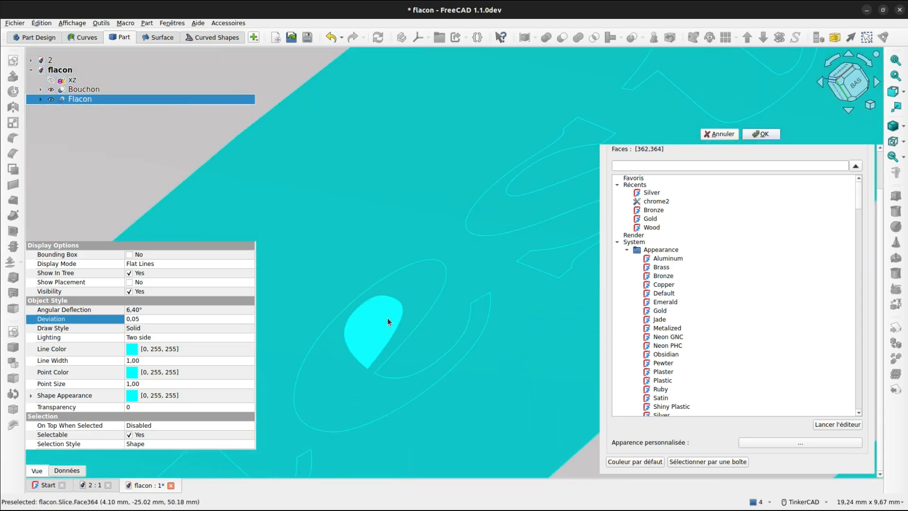
scroll(404, 310, down, 5)
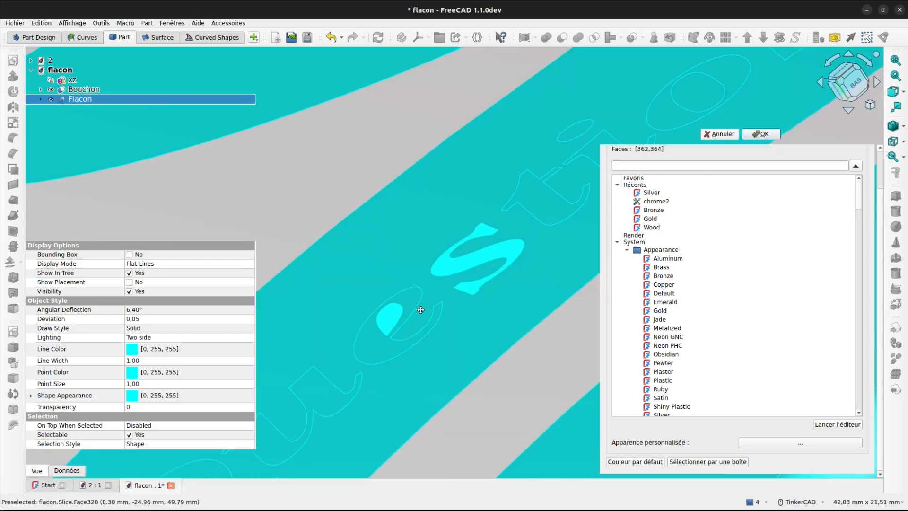
middle_drag(418, 308, 515, 228)
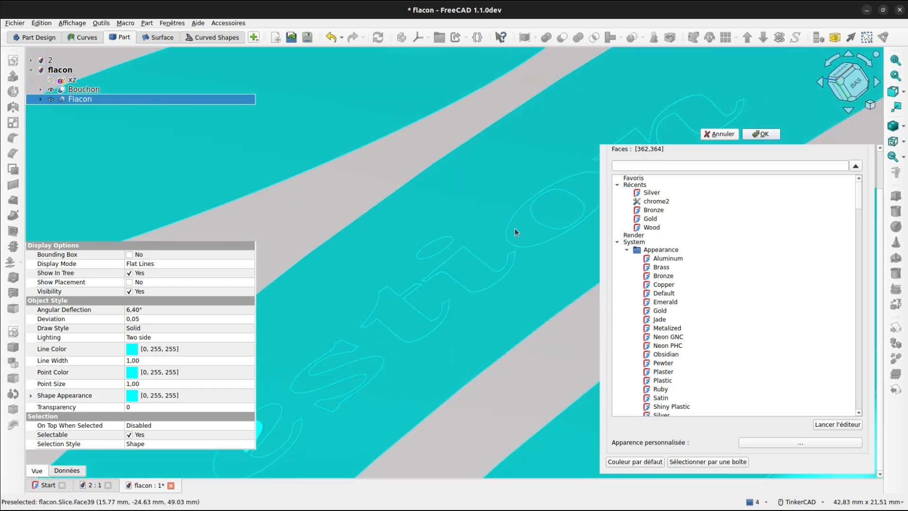
click(555, 208)
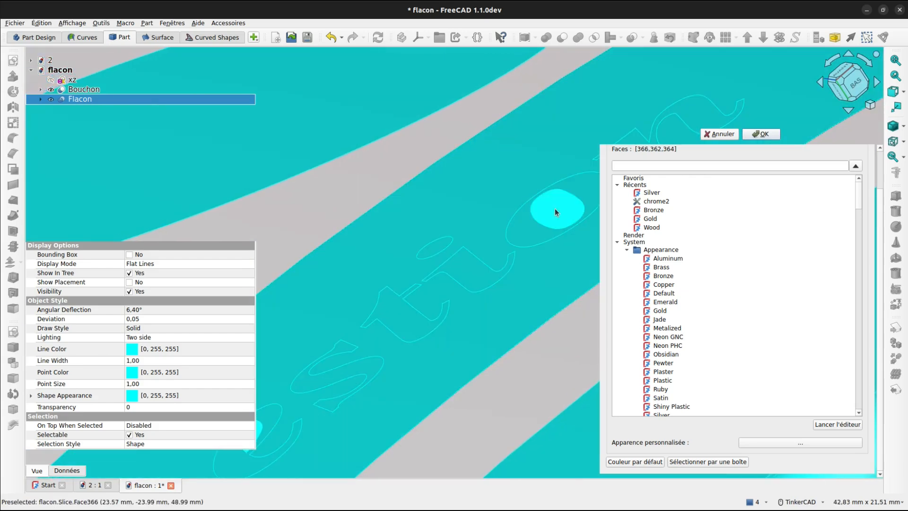
click(499, 186)
scroll(498, 185, down, 5)
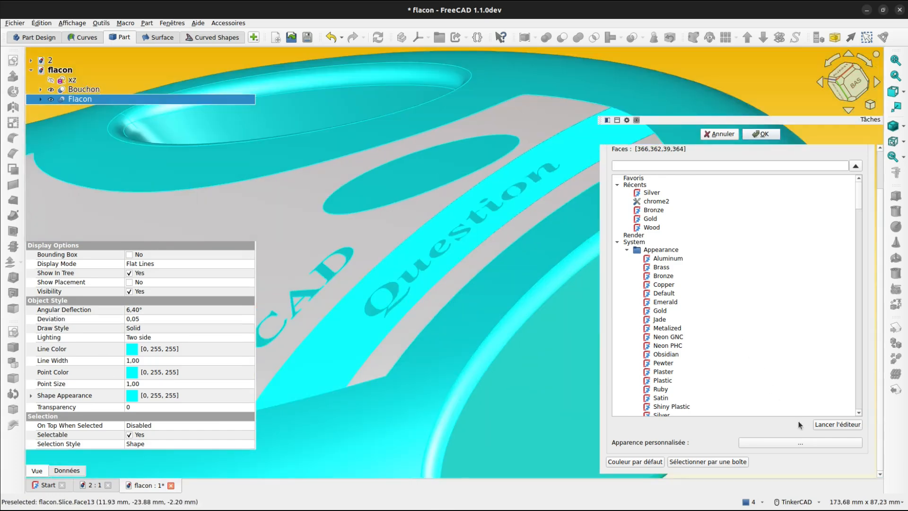
Step: Give the selected band and letter-interior faces of Question an orange (#ffb218) diffuse colour and apply the appearance
click(805, 442)
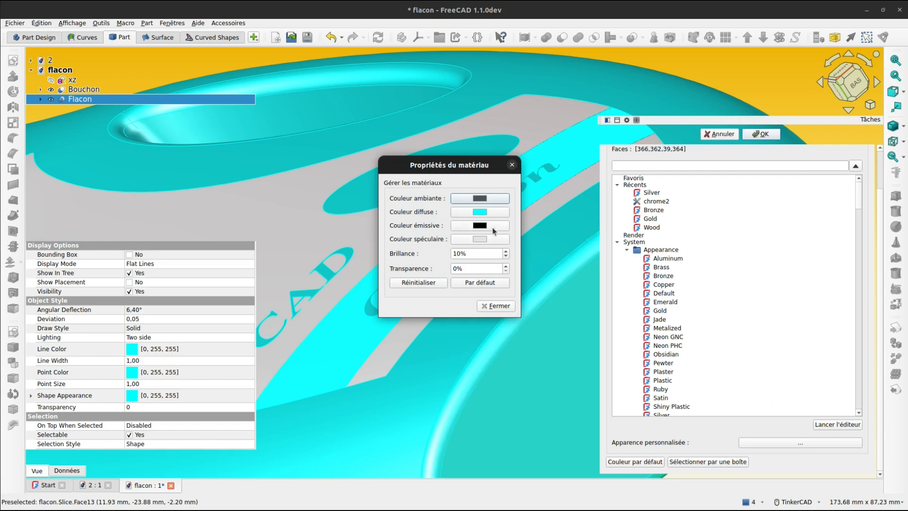
click(482, 211)
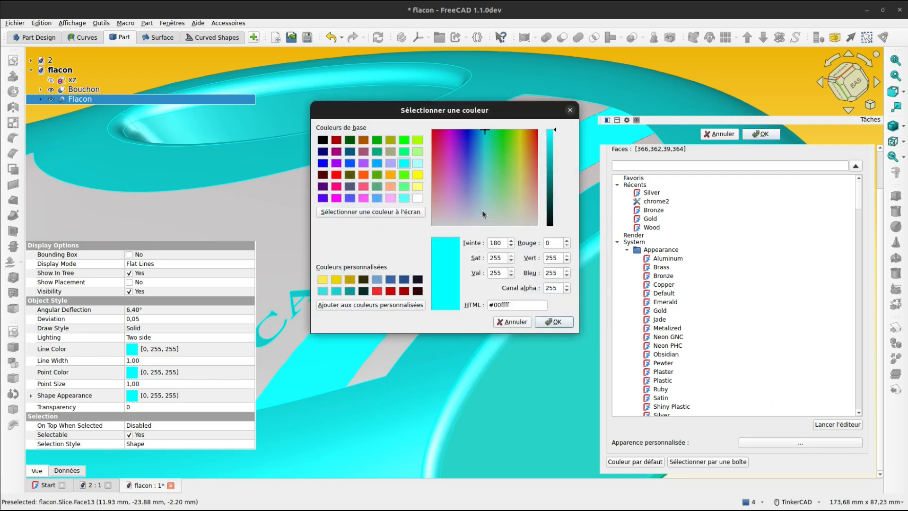
click(393, 175)
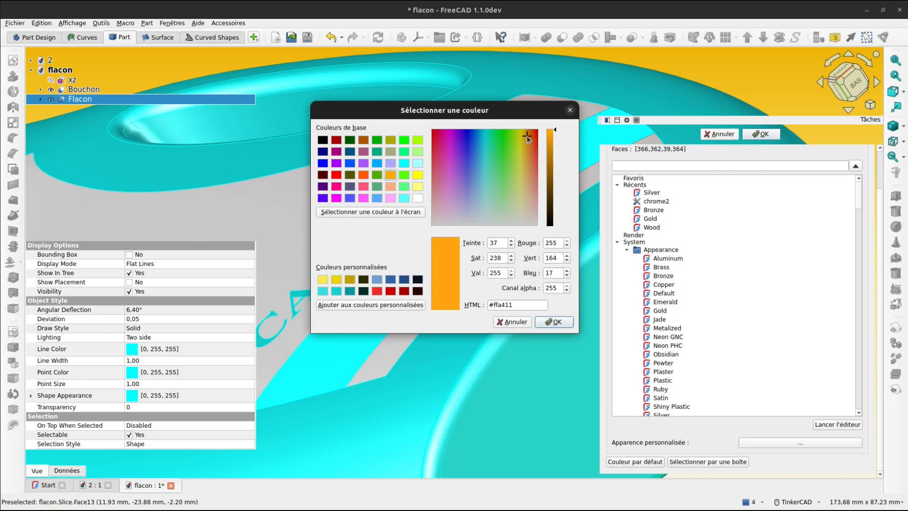
drag(527, 135, 524, 133)
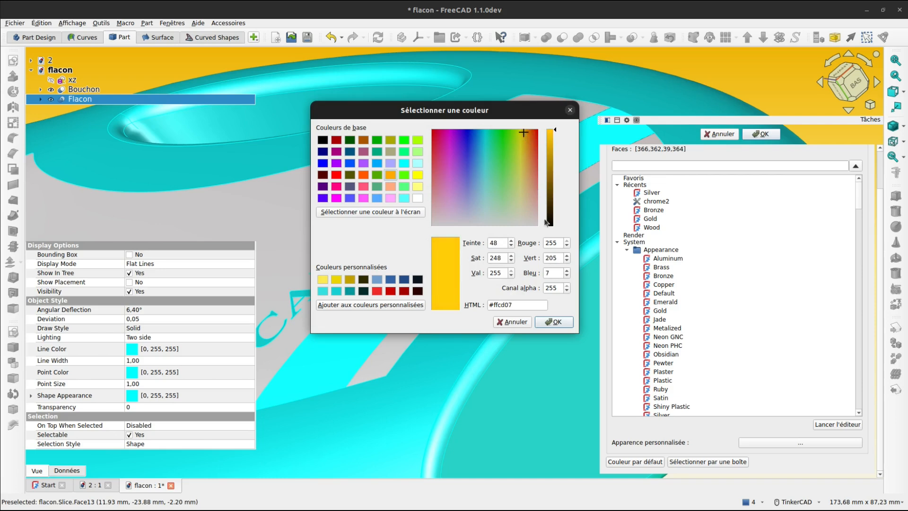
click(526, 143)
drag(527, 144, 527, 142)
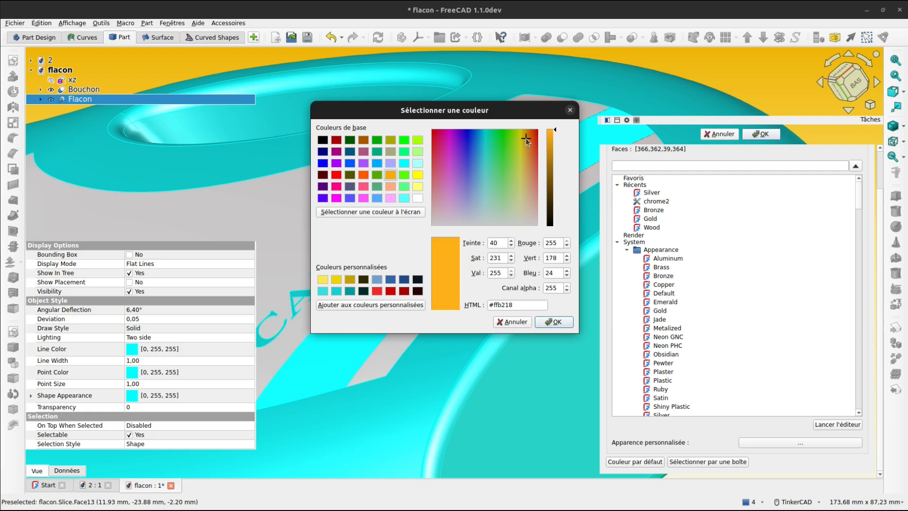
click(561, 320)
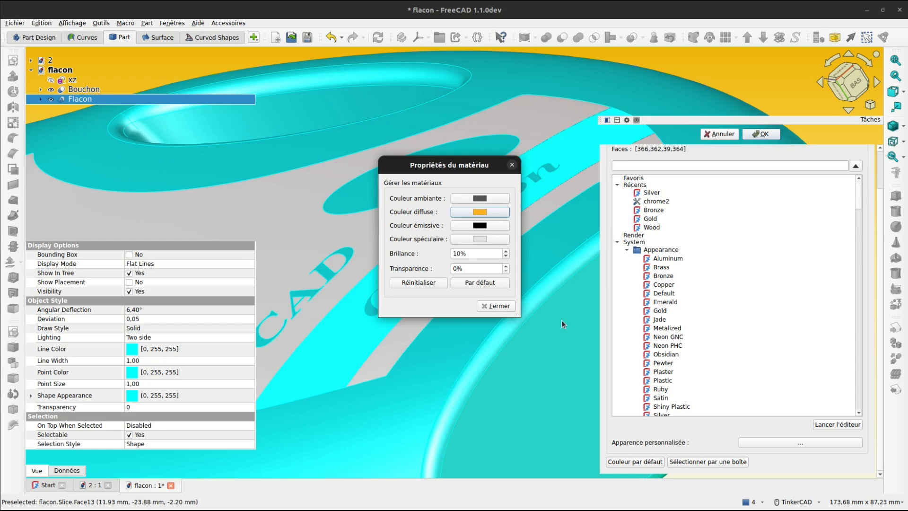
click(497, 306)
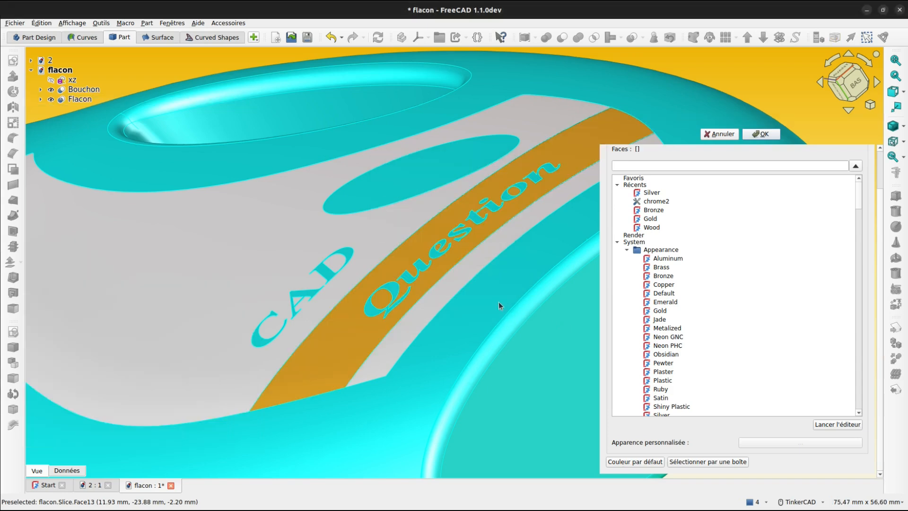
scroll(498, 300, down, 5)
right_drag(506, 300, 528, 330)
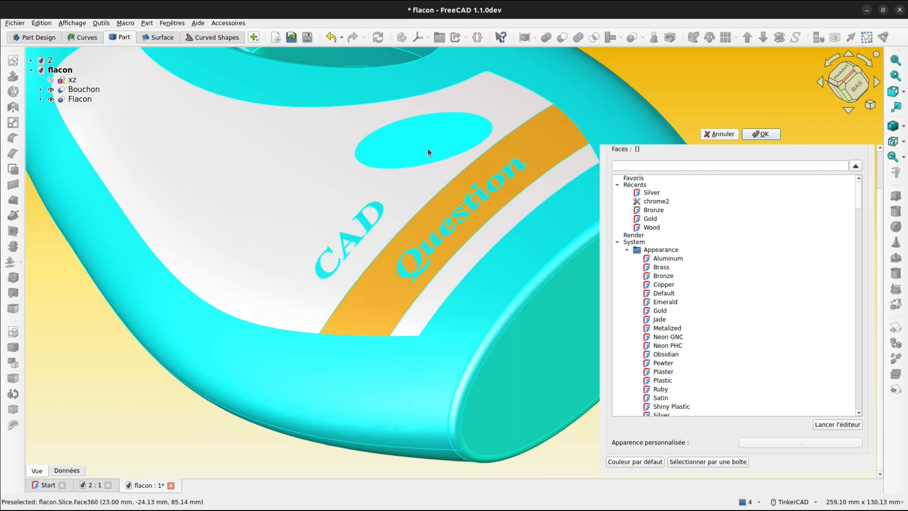
click(765, 134)
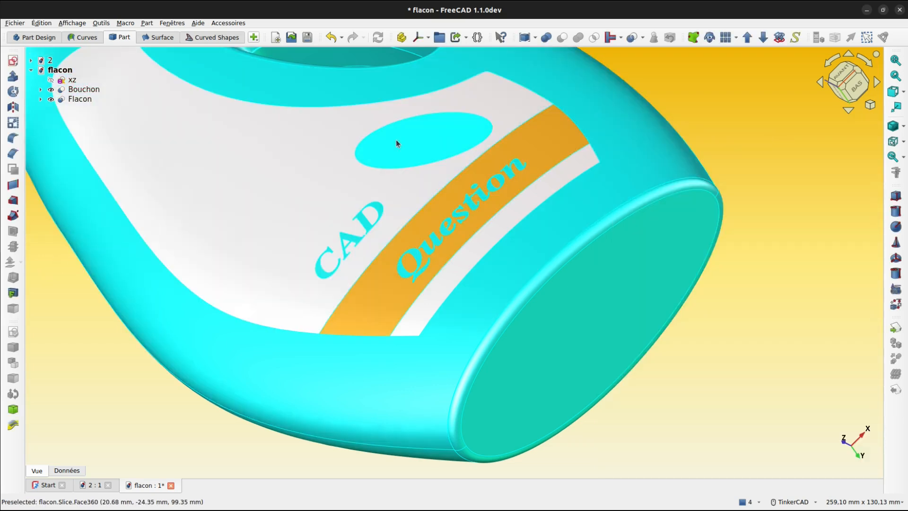
Step: Restart per-face appearance editing on the Flacon object and give the oval label face a lime green (#aaff00) diffuse colour
click(396, 140)
click(10, 310)
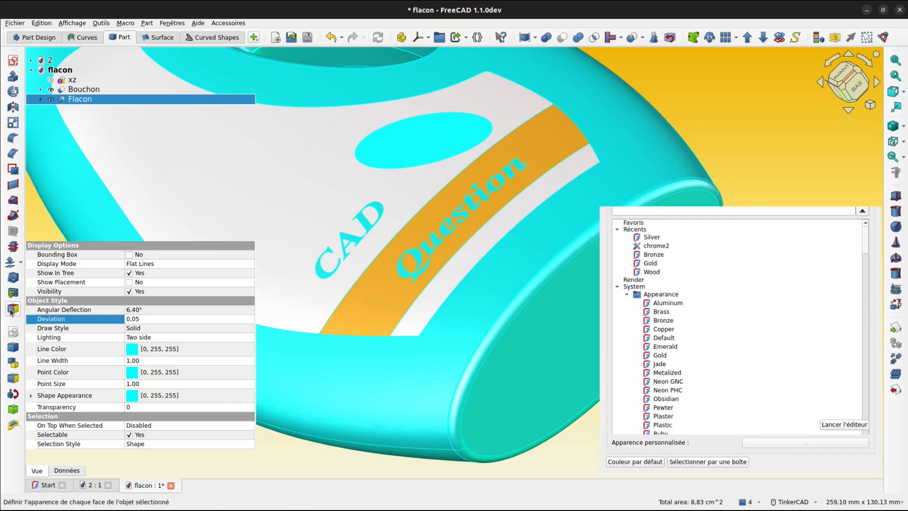
scroll(873, 316, down, 2)
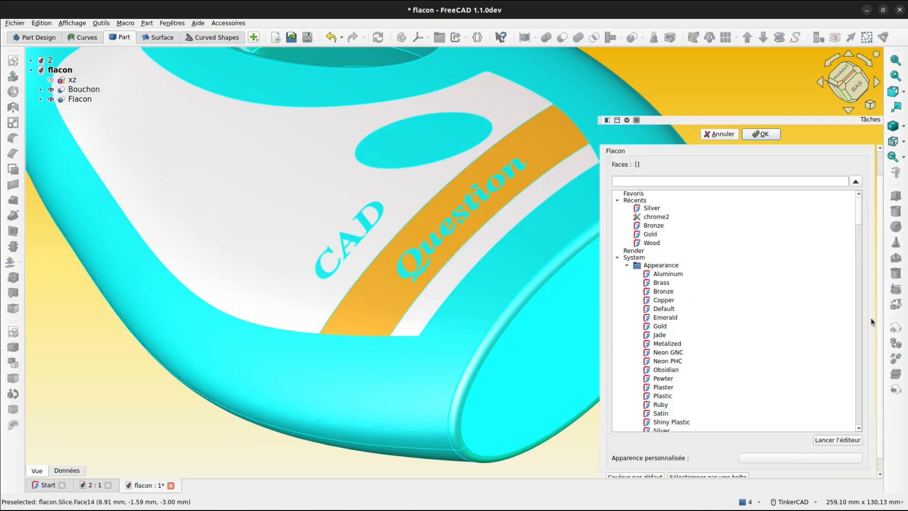
click(435, 141)
click(803, 443)
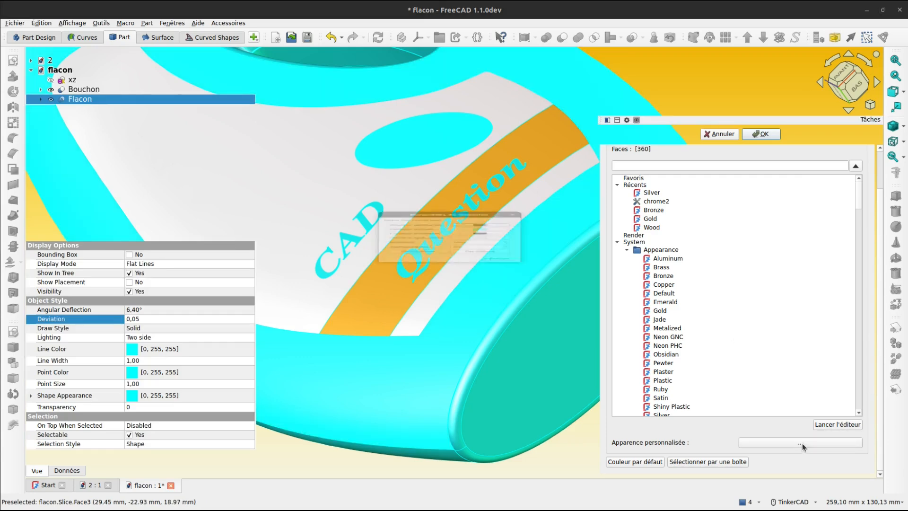
click(480, 211)
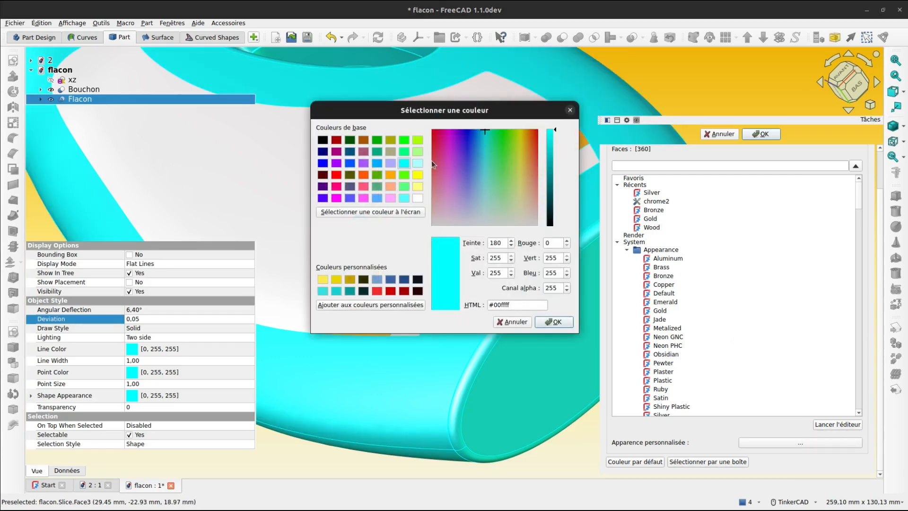
click(404, 151)
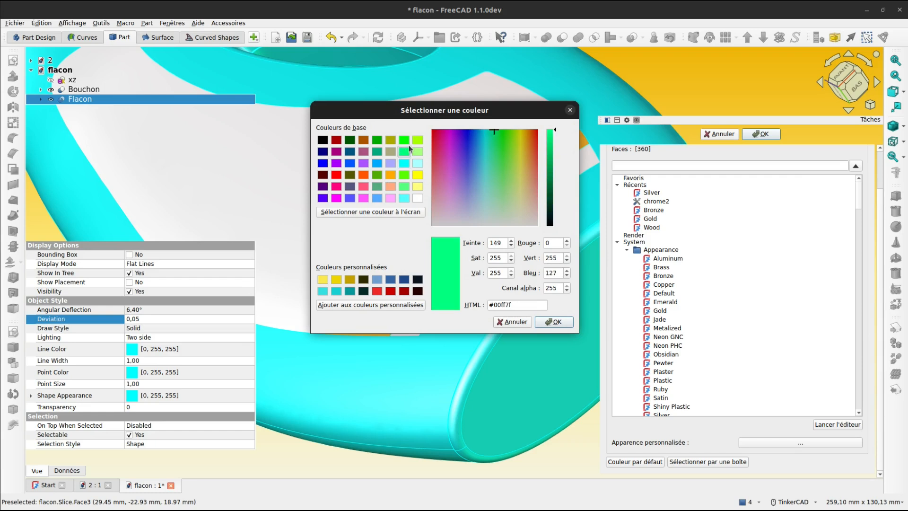
click(417, 141)
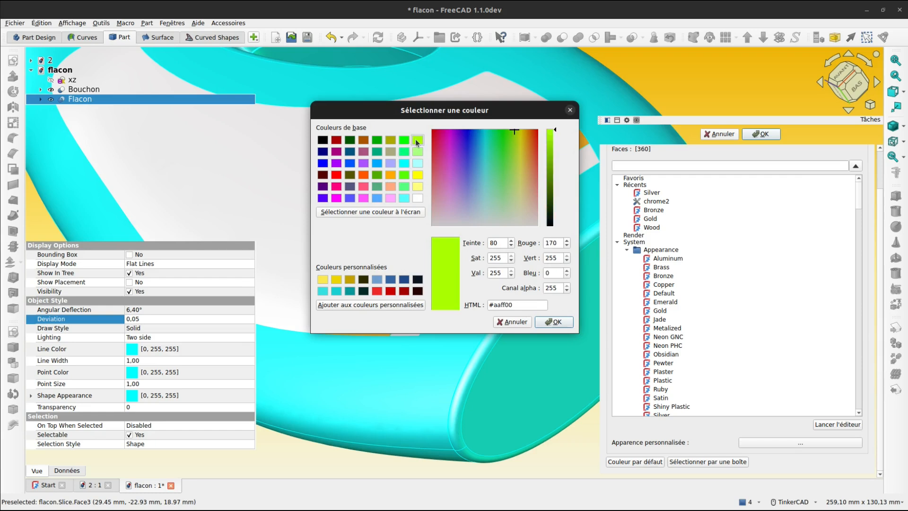
click(551, 322)
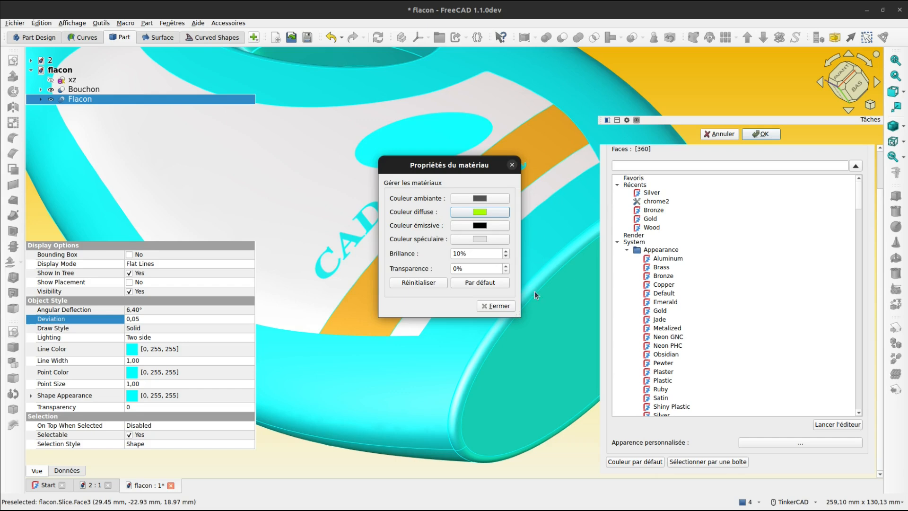
click(499, 306)
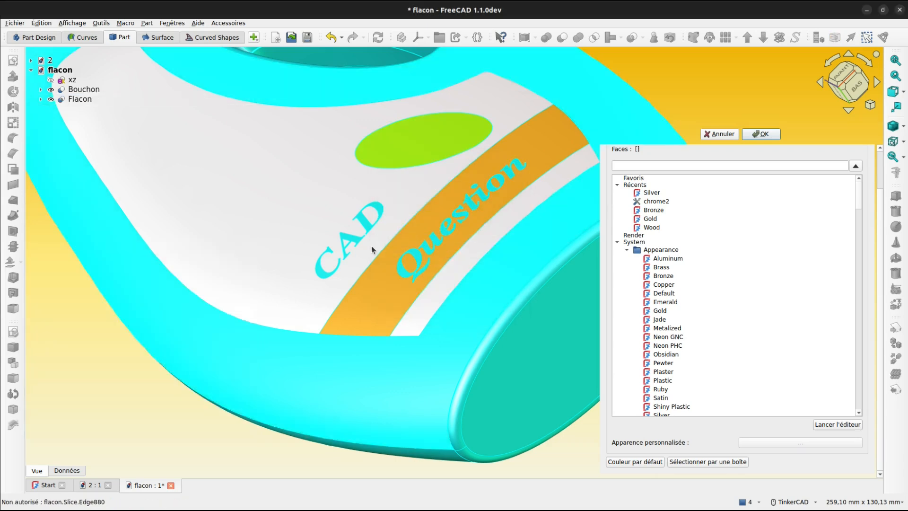
Step: Select the C, A and D letter faces of CAD and give them a yellow (#ffcd1a) diffuse colour
scroll(329, 253, up, 3)
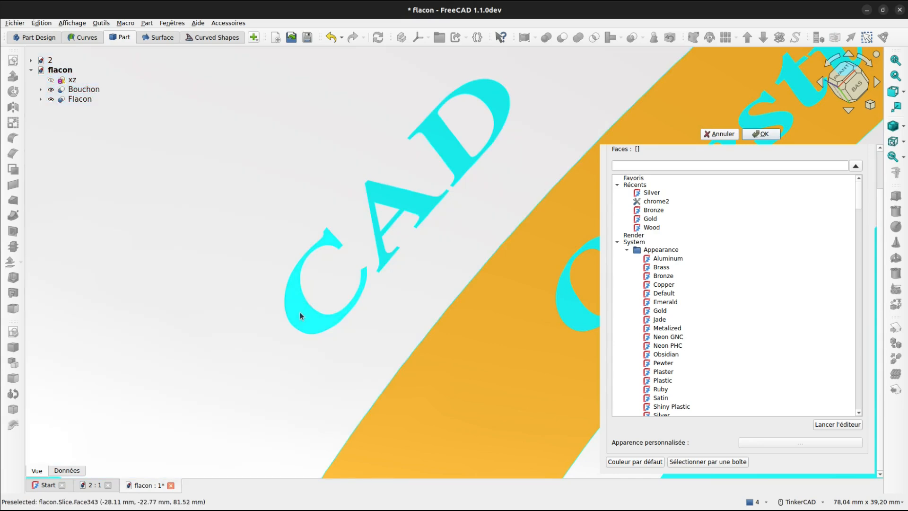
scroll(300, 312, up, 2)
click(299, 312)
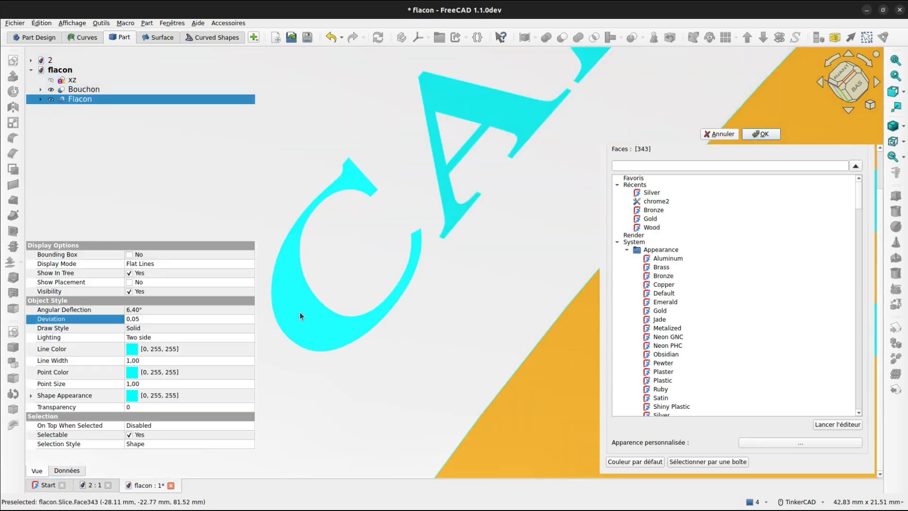
right_drag(300, 312, 331, 277)
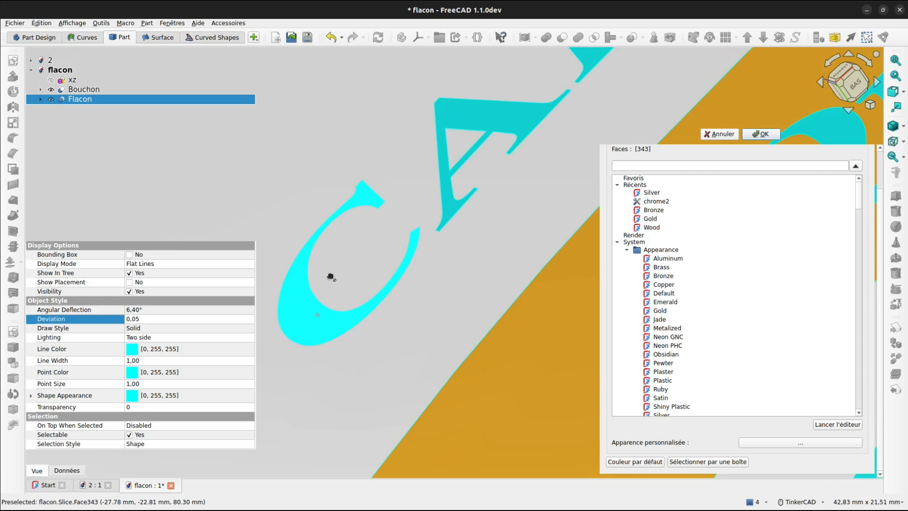
click(492, 120)
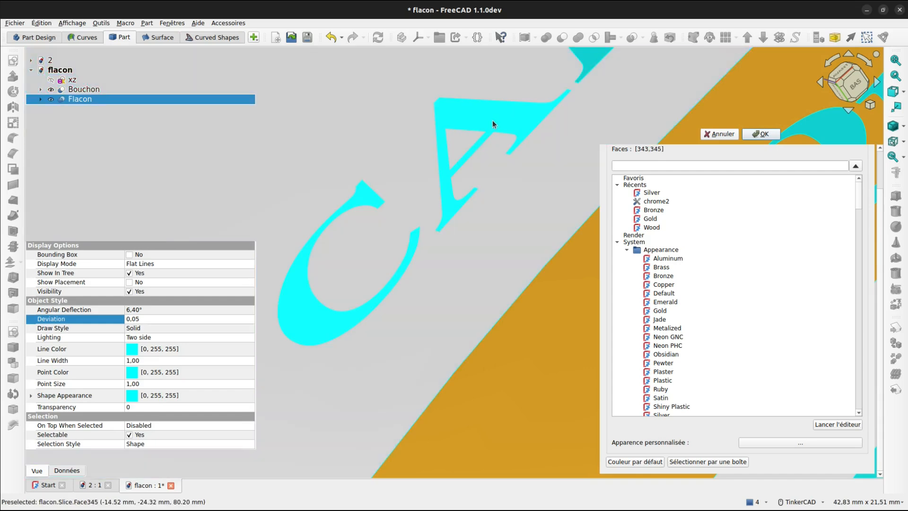
middle_drag(513, 121, 424, 209)
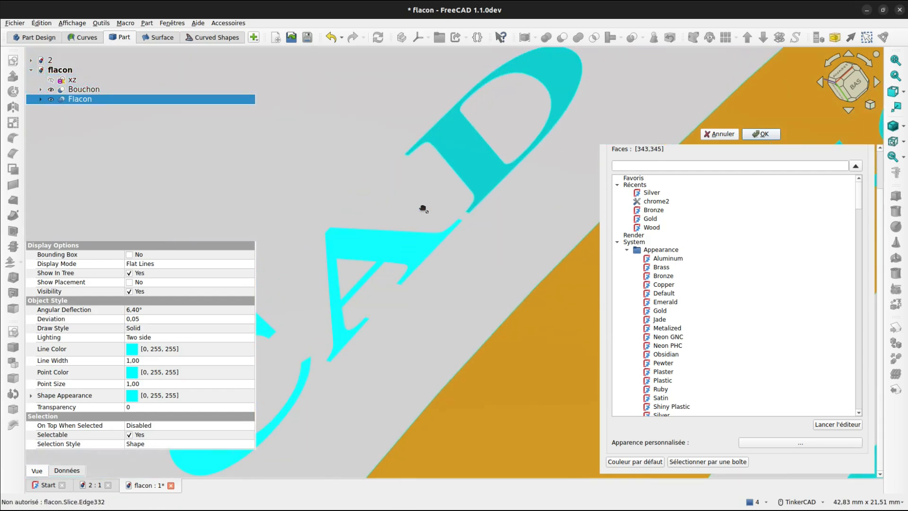
click(477, 163)
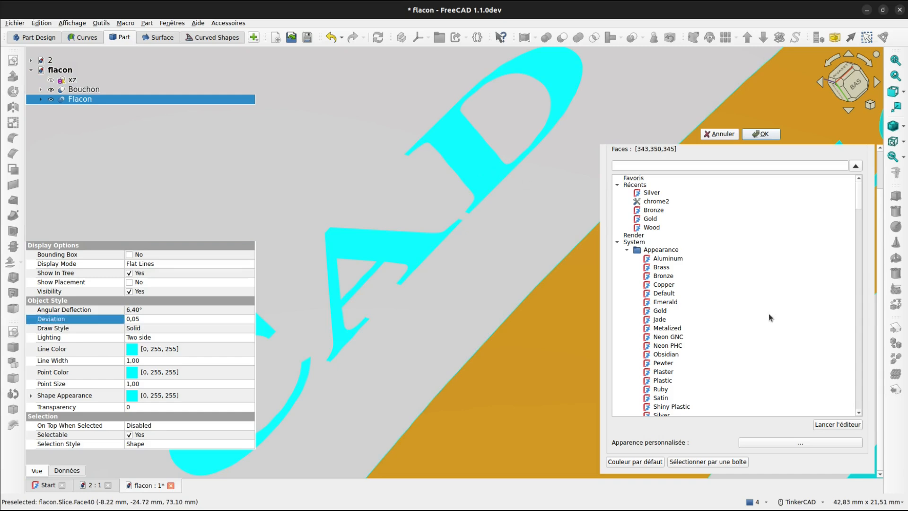
click(801, 443)
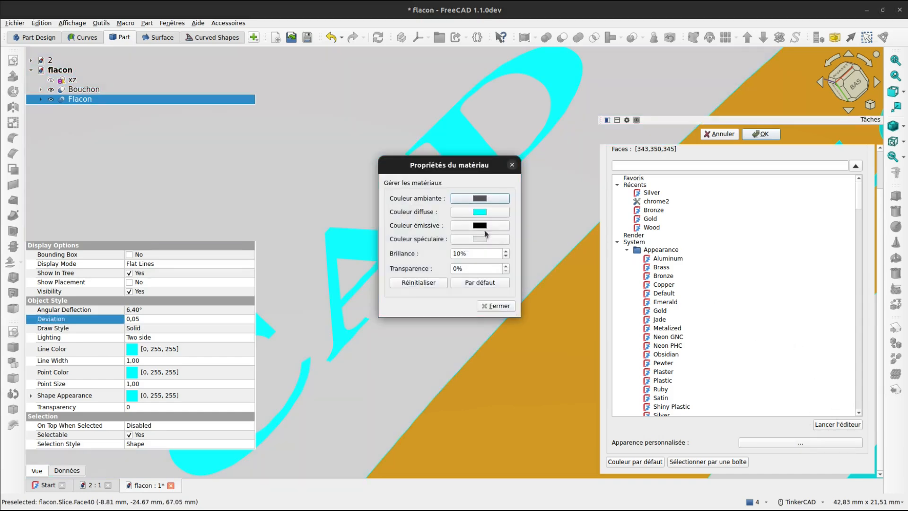
click(481, 212)
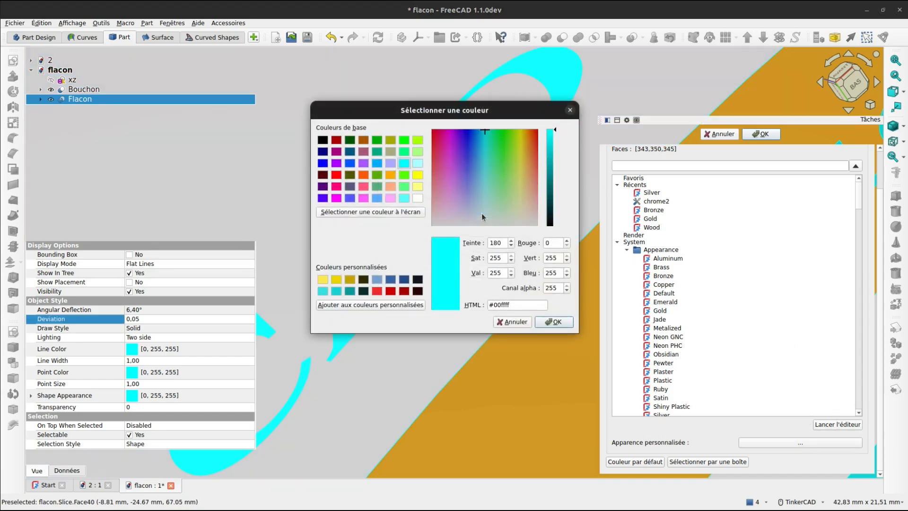
click(391, 175)
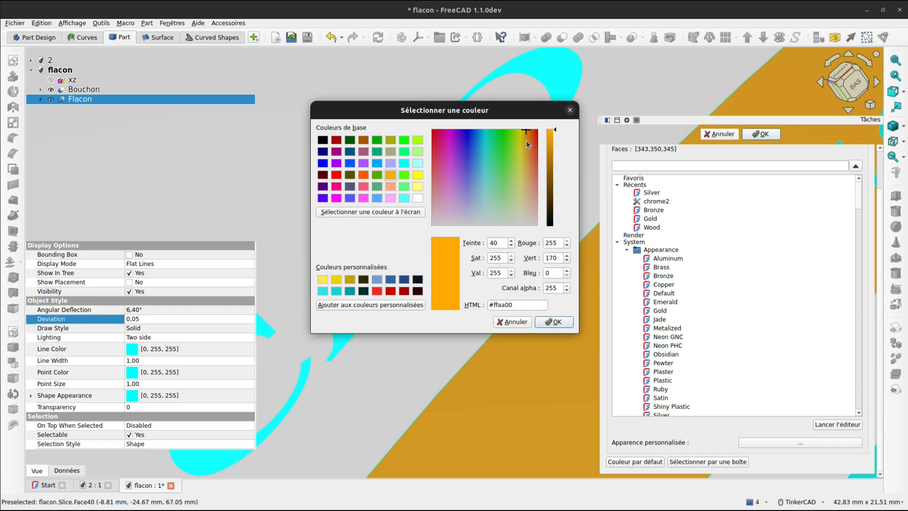
drag(526, 141, 524, 139)
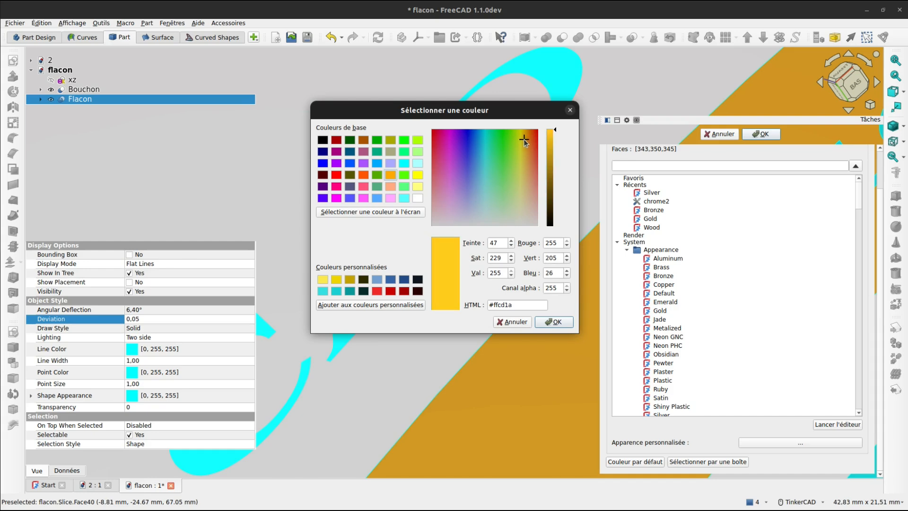
click(555, 322)
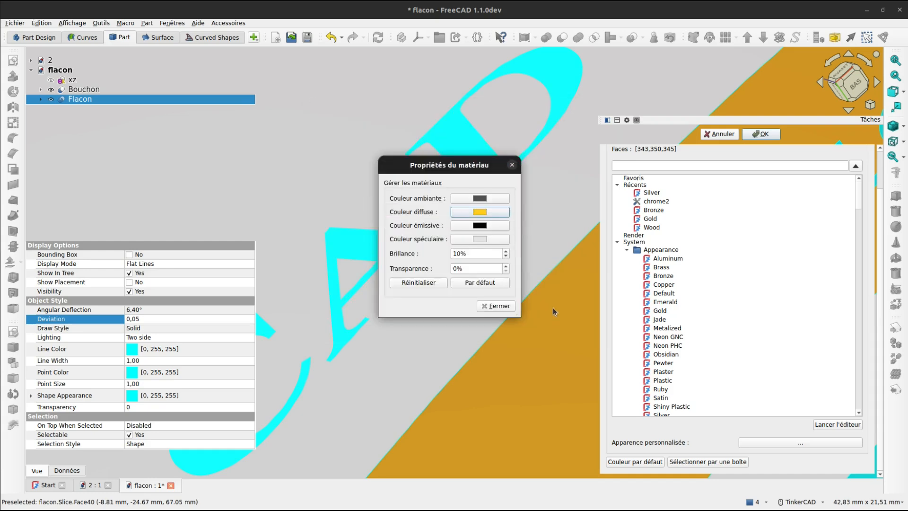
click(500, 306)
Step: Select the Q, u and e letter faces of Question on the orange band
scroll(501, 298, up, 8)
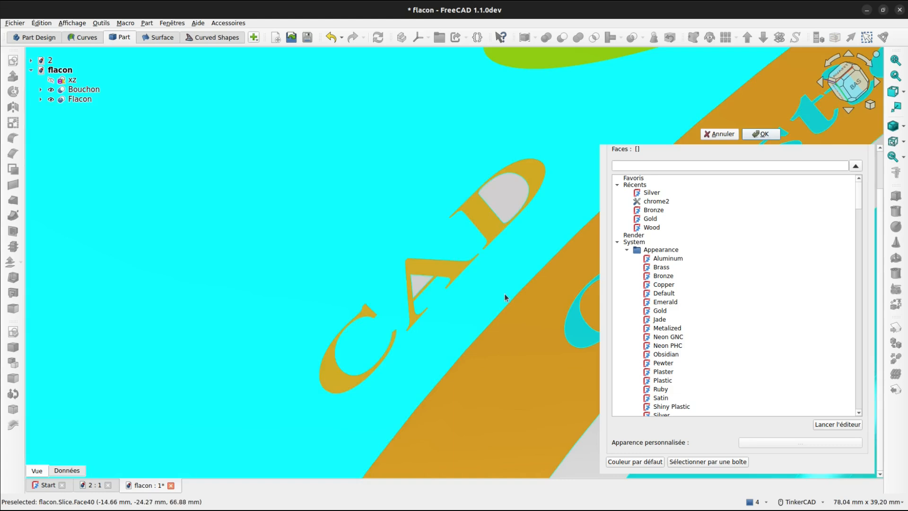
scroll(506, 295, down, 4)
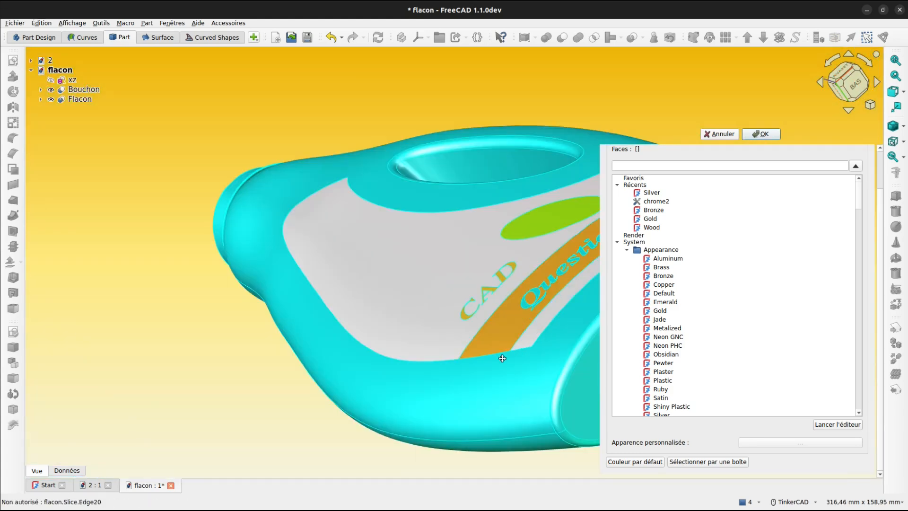
middle_drag(500, 356, 385, 416)
right_drag(488, 349, 497, 363)
scroll(462, 326, up, 5)
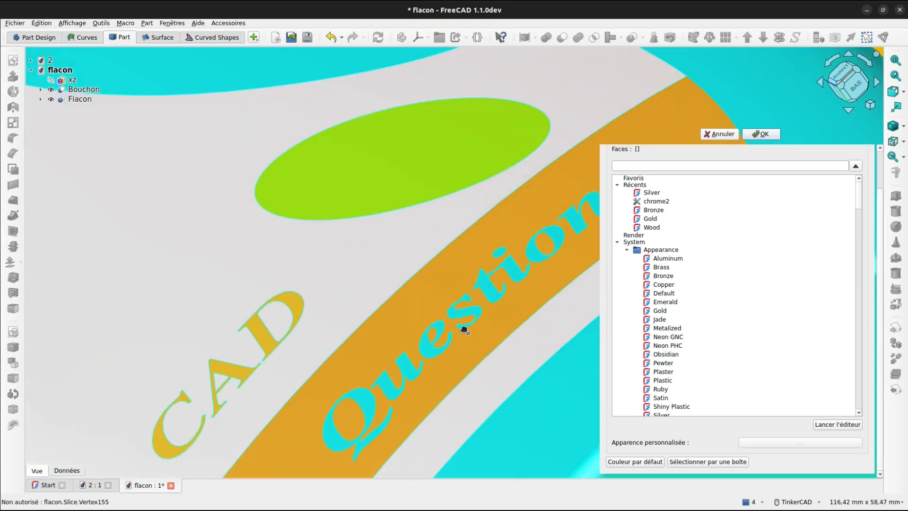
scroll(368, 402, up, 3)
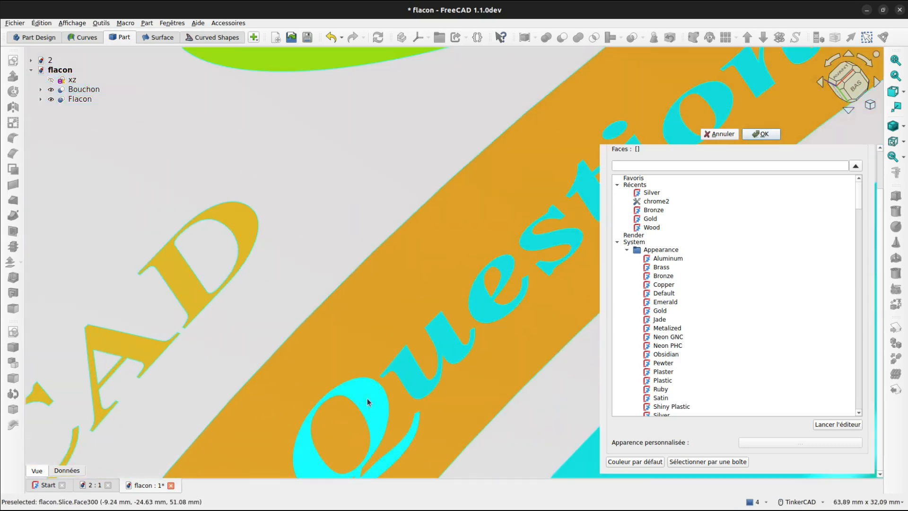
click(370, 402)
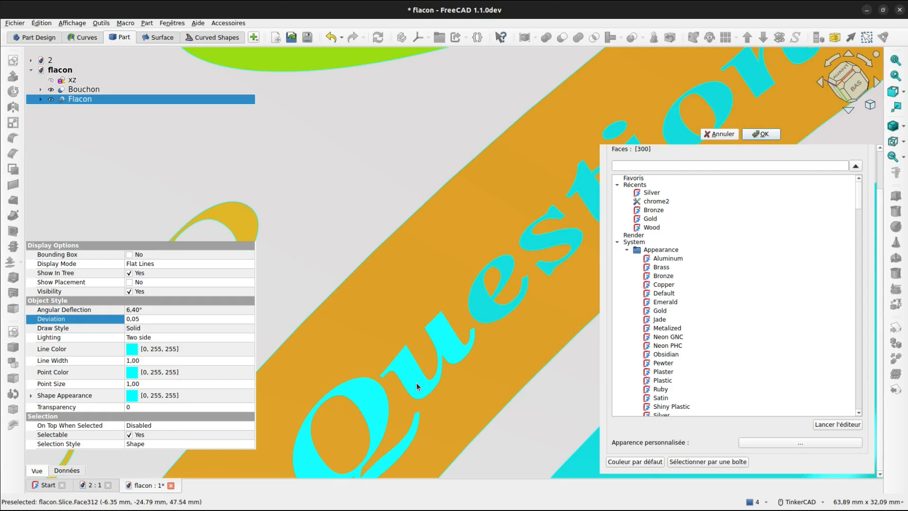
click(492, 305)
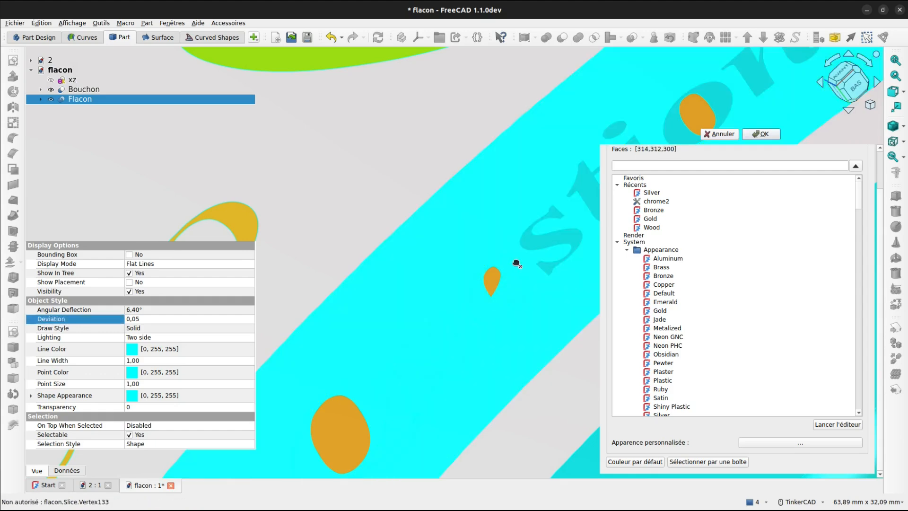
Step: Add the s, t, i, o and n letter faces of Question and the dot of the i to the face selection
middle_drag(480, 293, 325, 397)
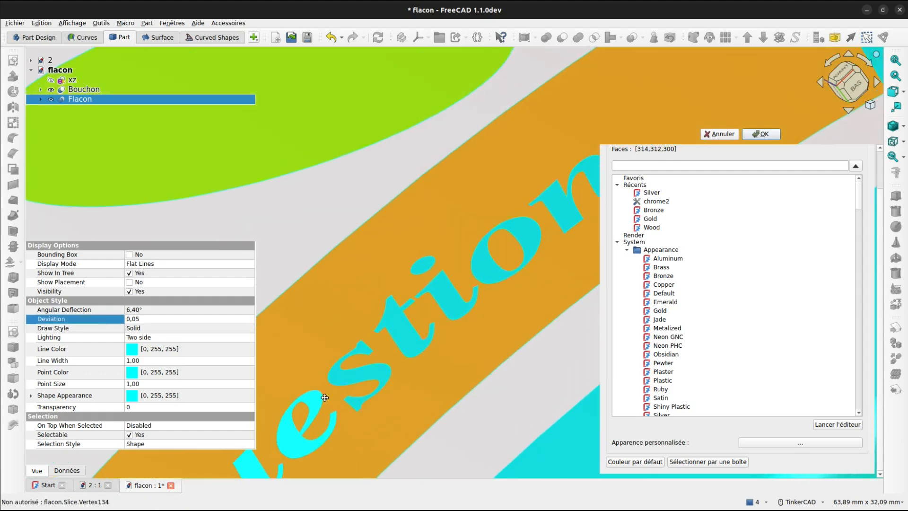
click(364, 369)
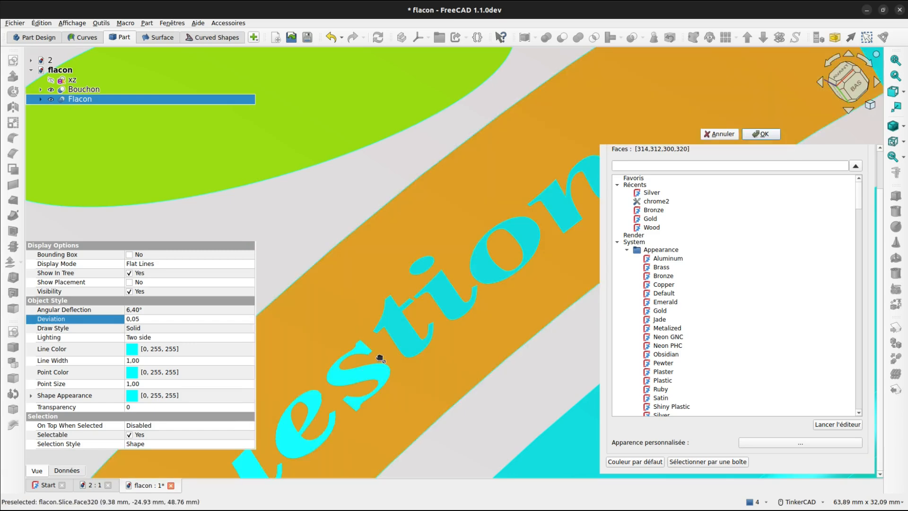
click(409, 328)
click(445, 299)
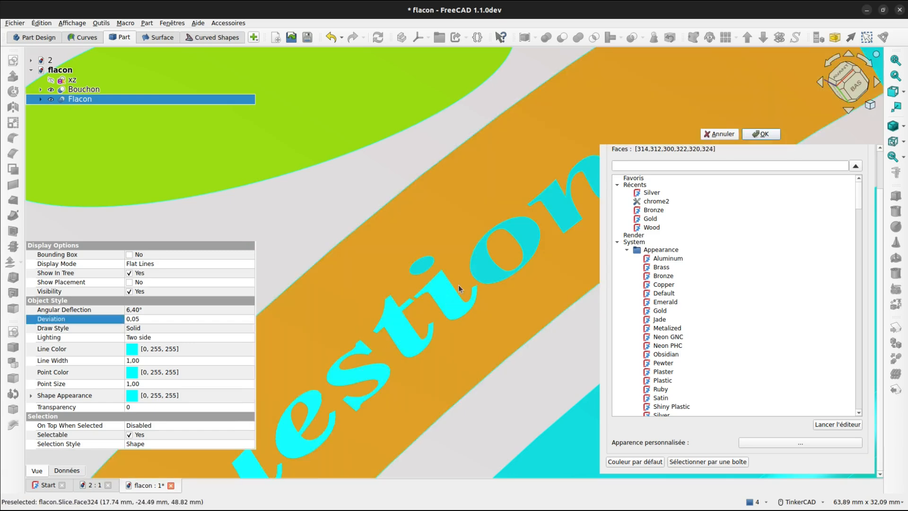
click(480, 270)
click(561, 208)
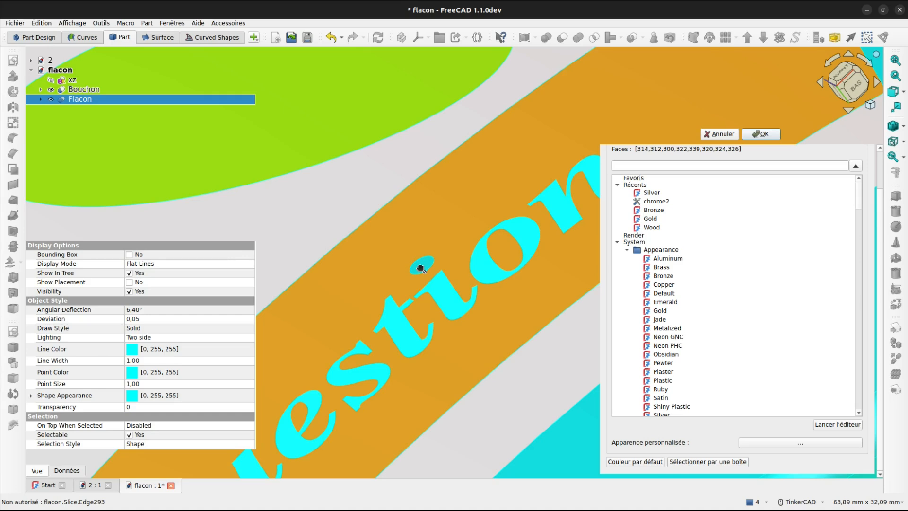
scroll(421, 268, up, 8)
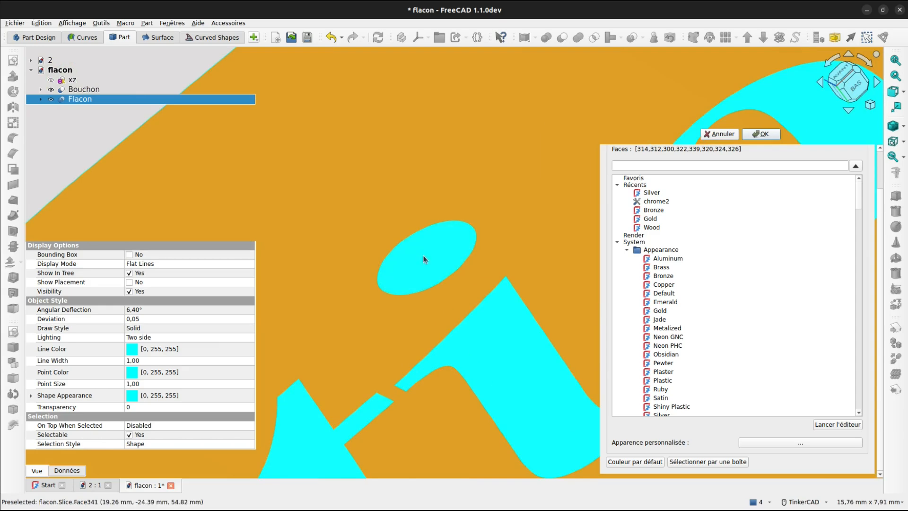
click(424, 256)
scroll(424, 255, down, 10)
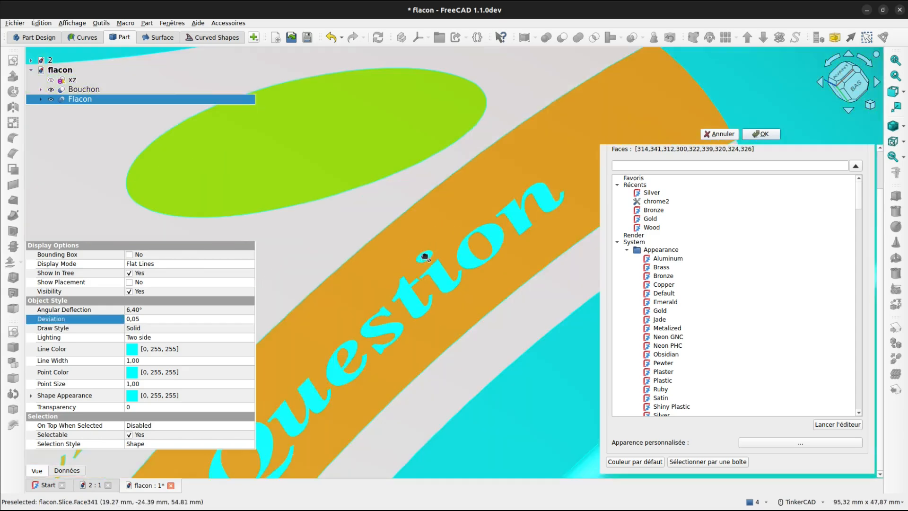
Step: Give the selected Question lettering a teal green (#00aa7f) diffuse colour and apply the per-face appearance
scroll(424, 257, down, 6)
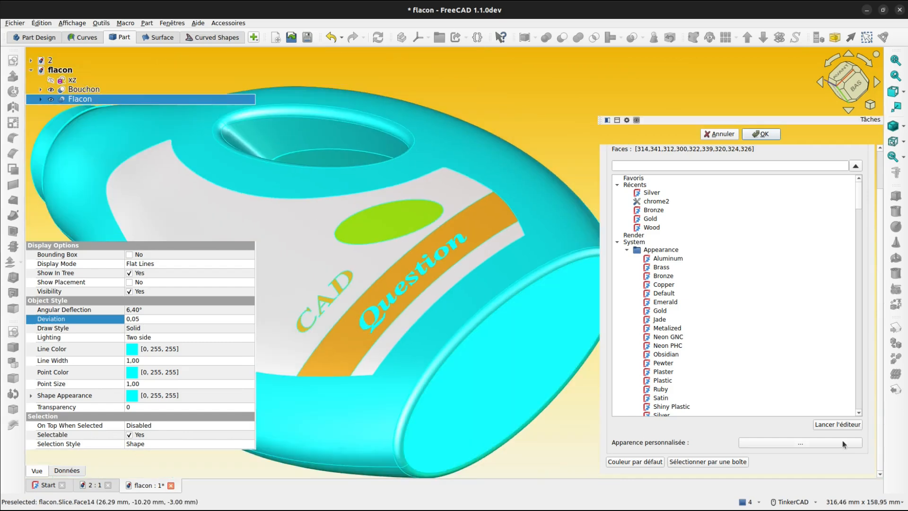
click(816, 445)
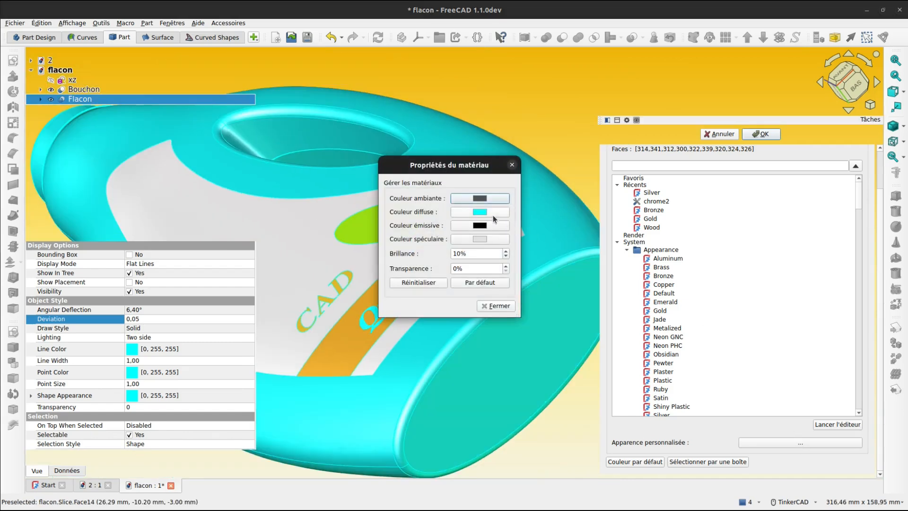
click(479, 211)
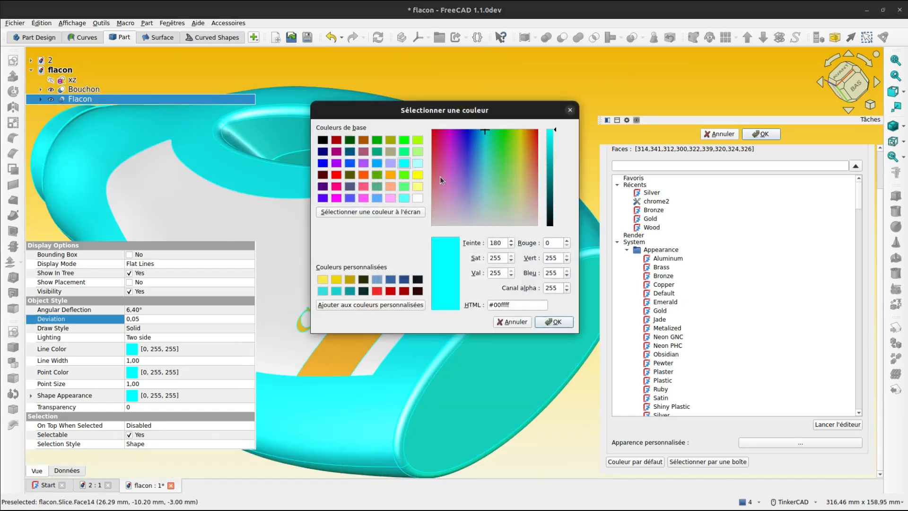
click(377, 151)
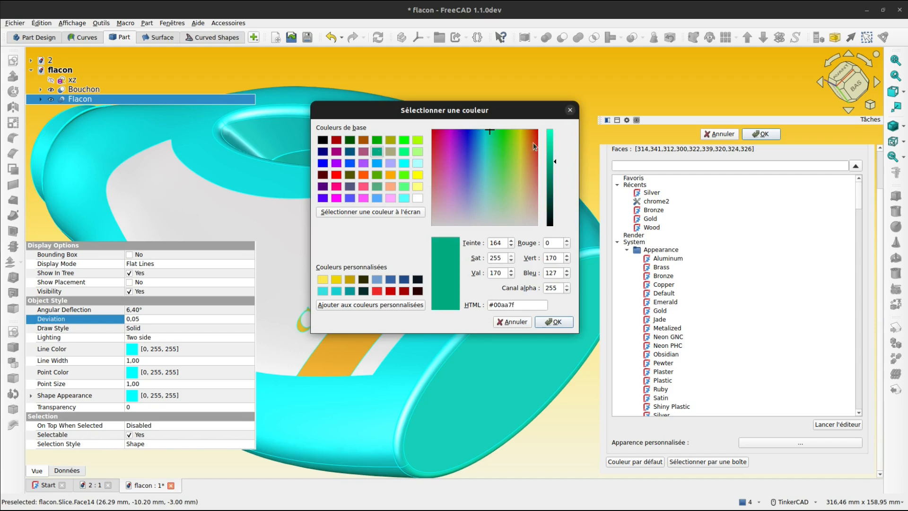
click(556, 323)
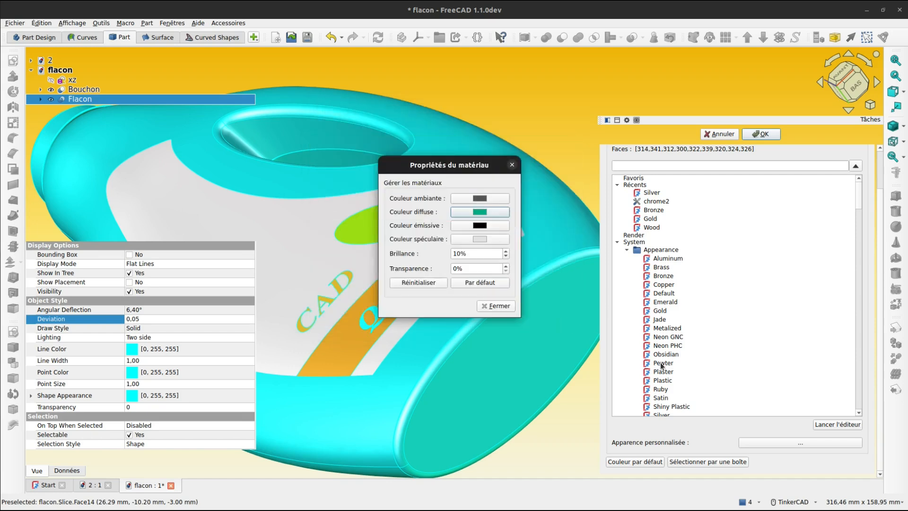
click(497, 306)
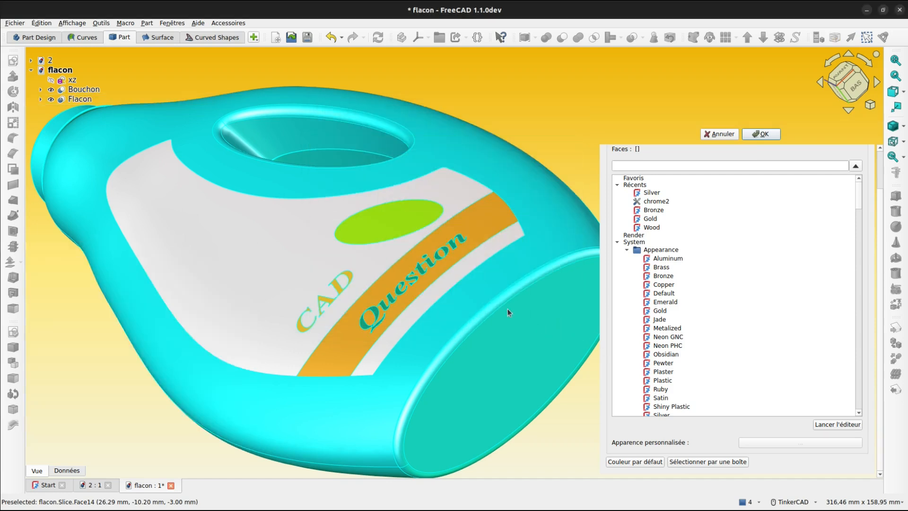
click(763, 134)
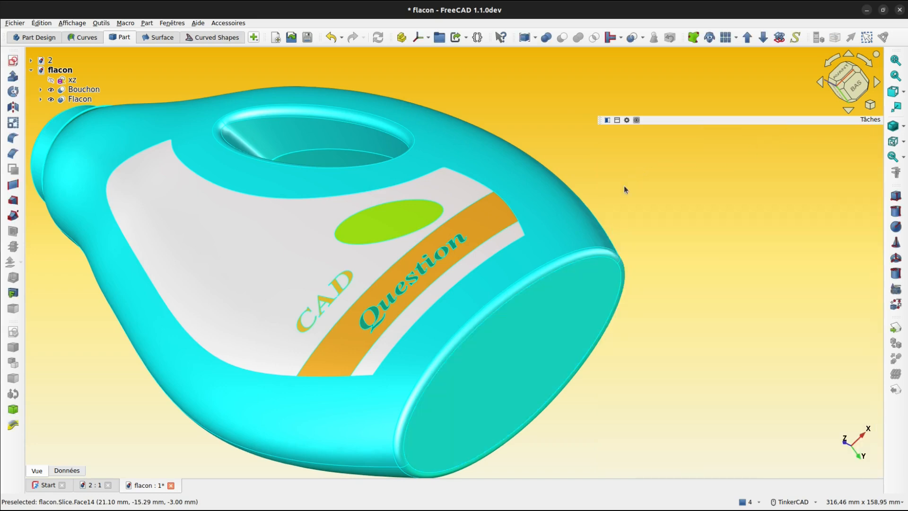
Step: Transform the Bouchon cap from its center of mass, moving it about 24.34 mm along W away from the bottle neck
scroll(543, 126, down, 3)
right_drag(557, 199, 585, 305)
middle_drag(584, 305, 628, 407)
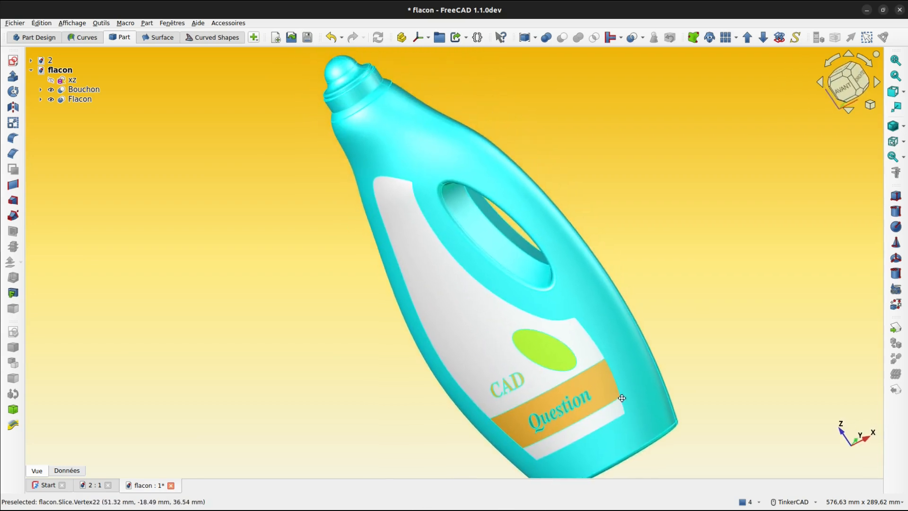
click(85, 91)
right_click(101, 92)
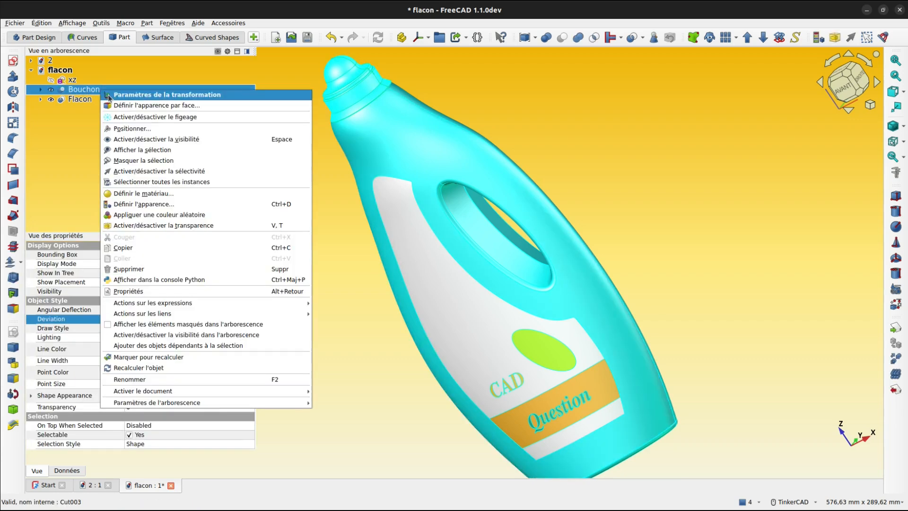
click(142, 92)
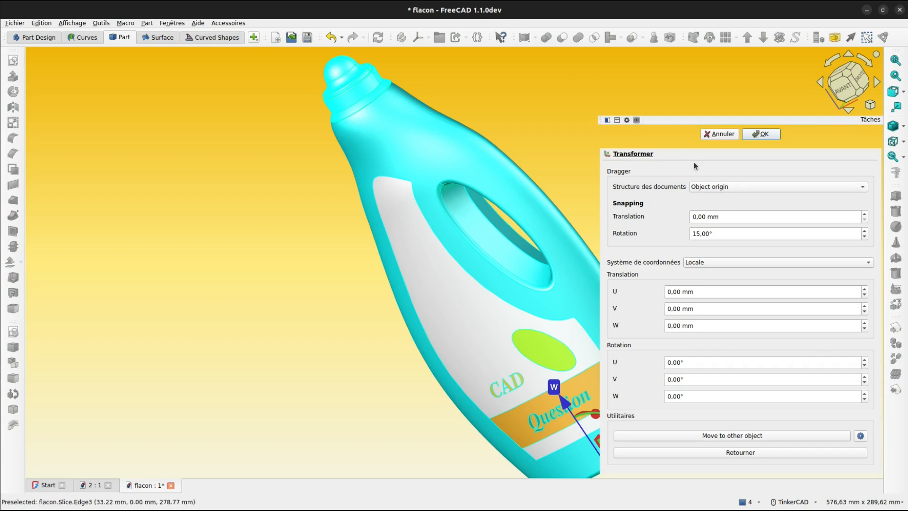
click(708, 188)
click(712, 198)
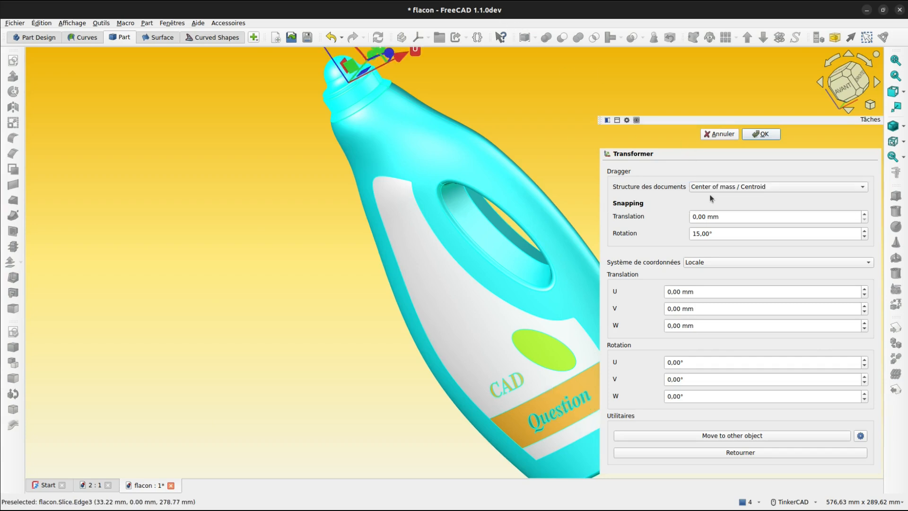
middle_drag(454, 122, 463, 209)
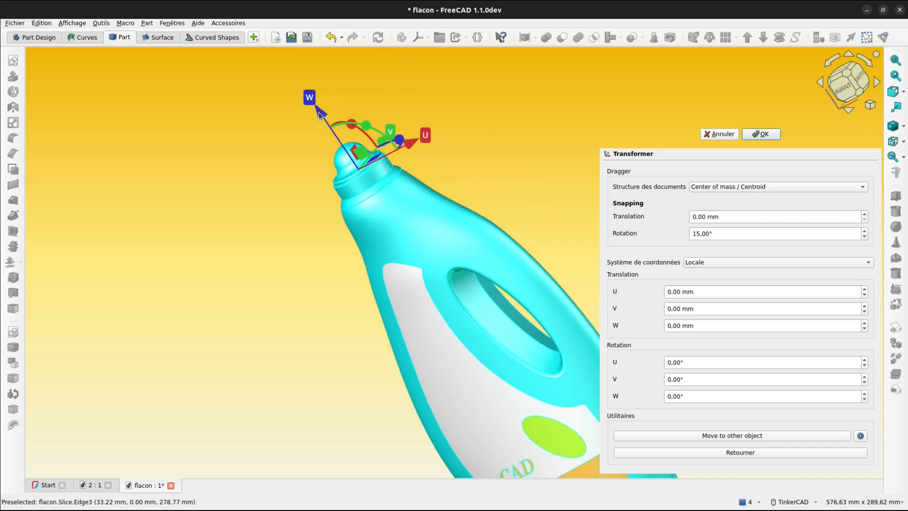
drag(316, 113, 300, 84)
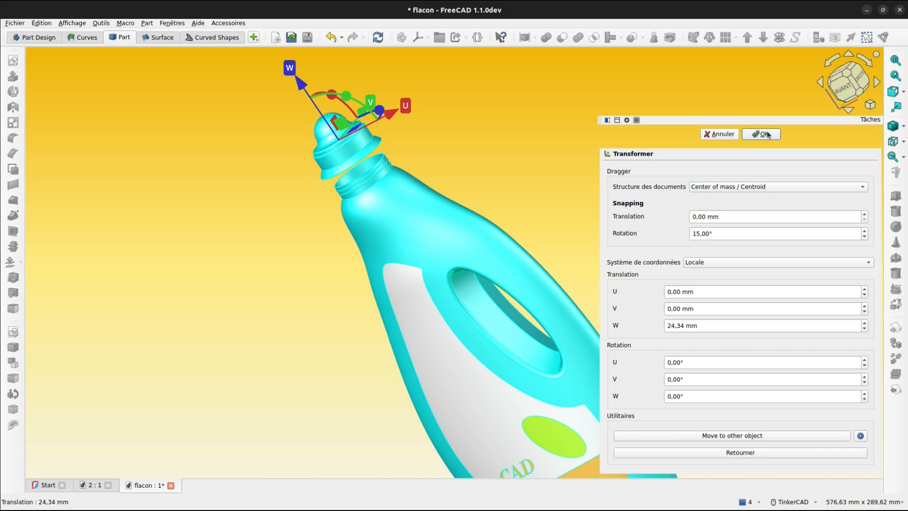
click(767, 134)
middle_drag(499, 159, 479, 124)
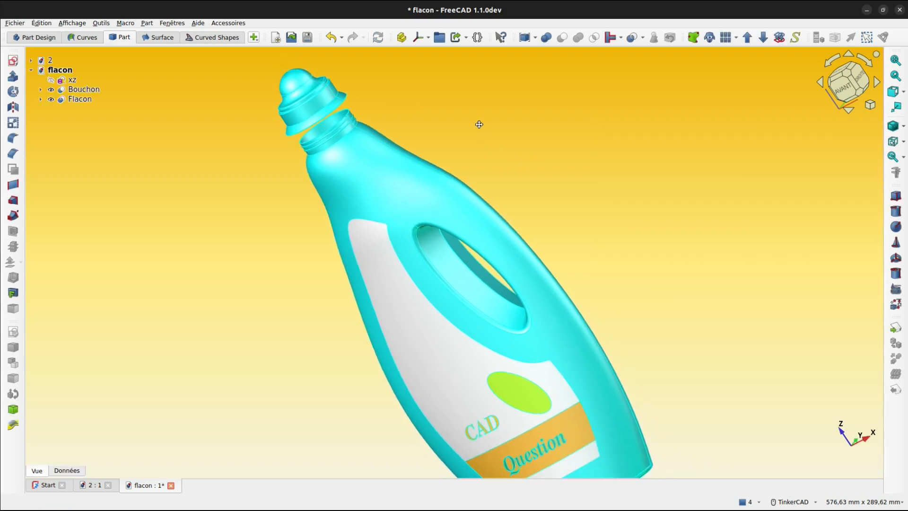
right_drag(486, 119, 481, 123)
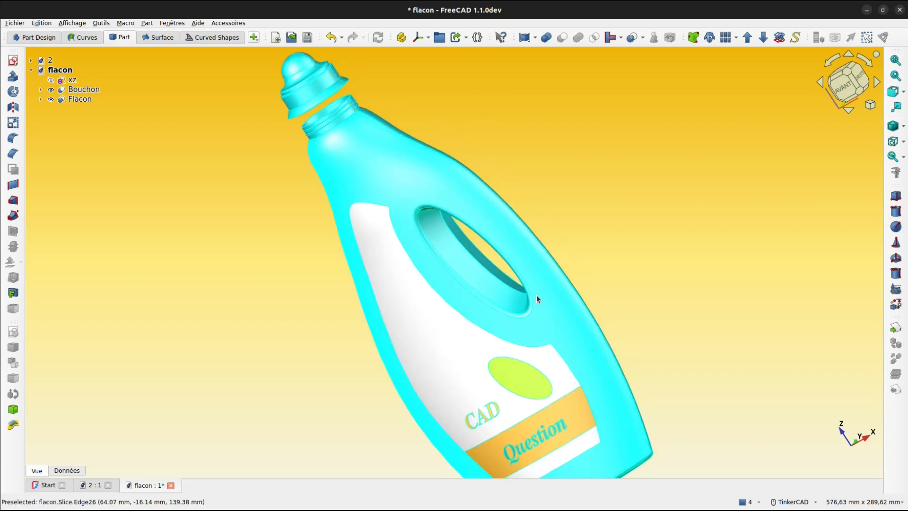
right_drag(532, 293, 341, 342)
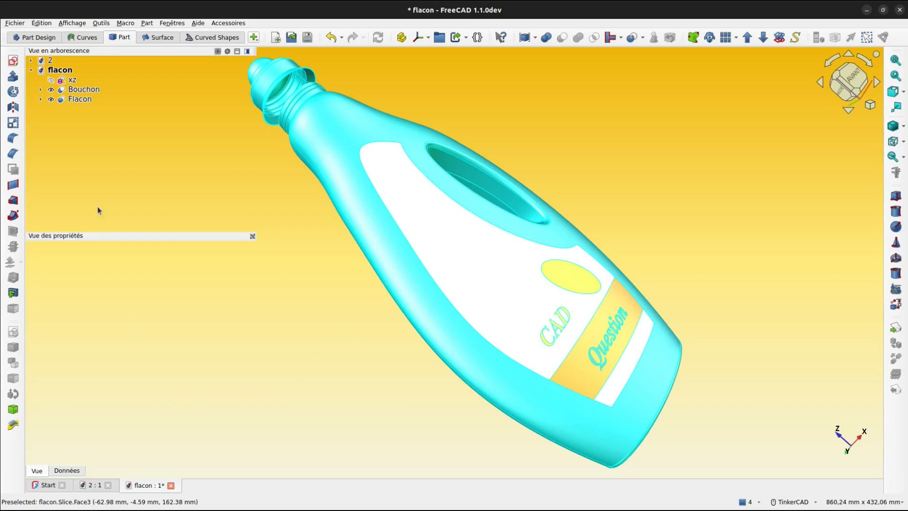
Step: Switch to the web browser and open the QuestionCAD video "Comment utiliser le lissage de l'atelier Part de FreeCAD?" in a new tab
key(alt+Tab)
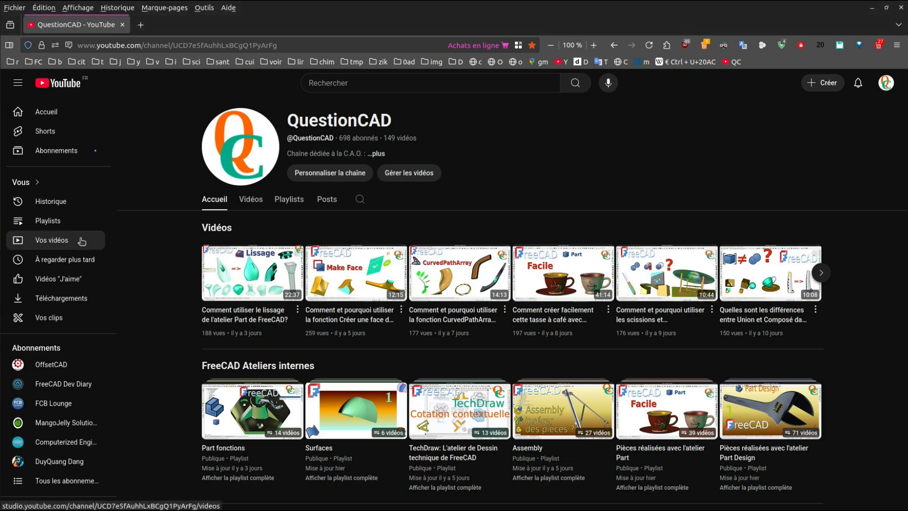
middle_click(262, 322)
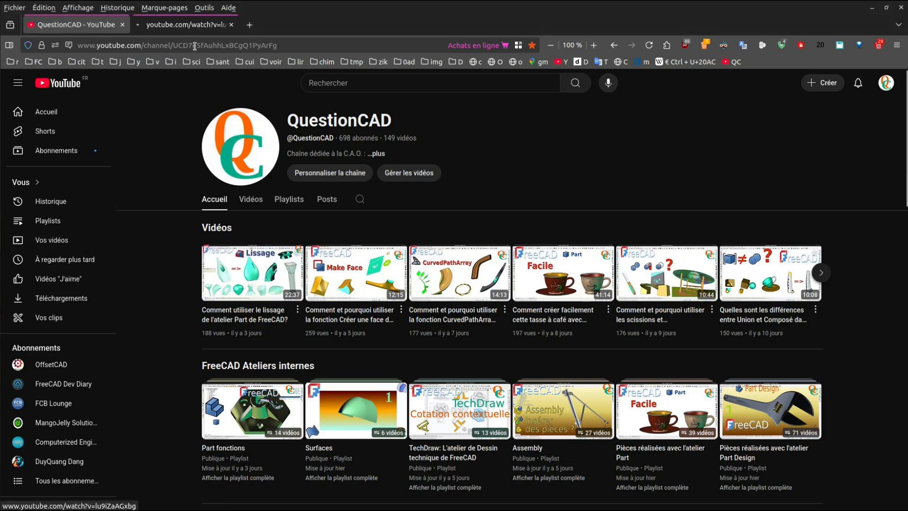
click(179, 26)
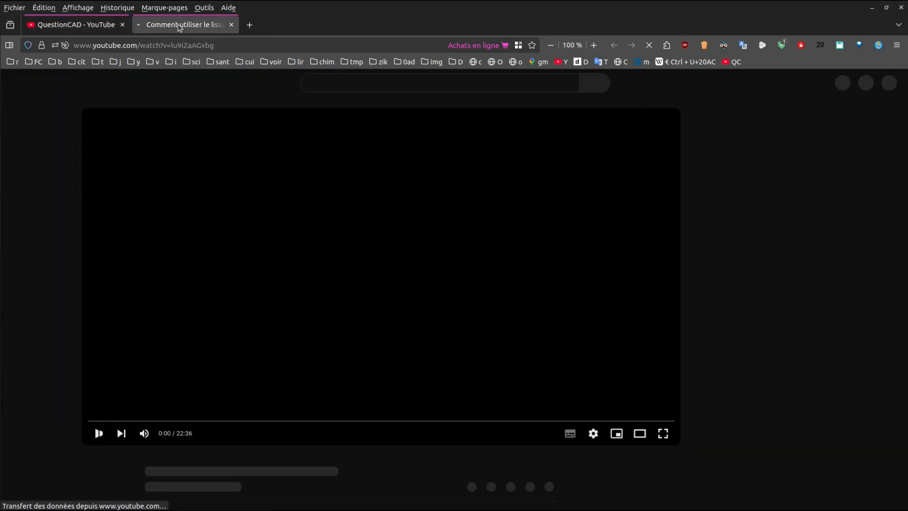
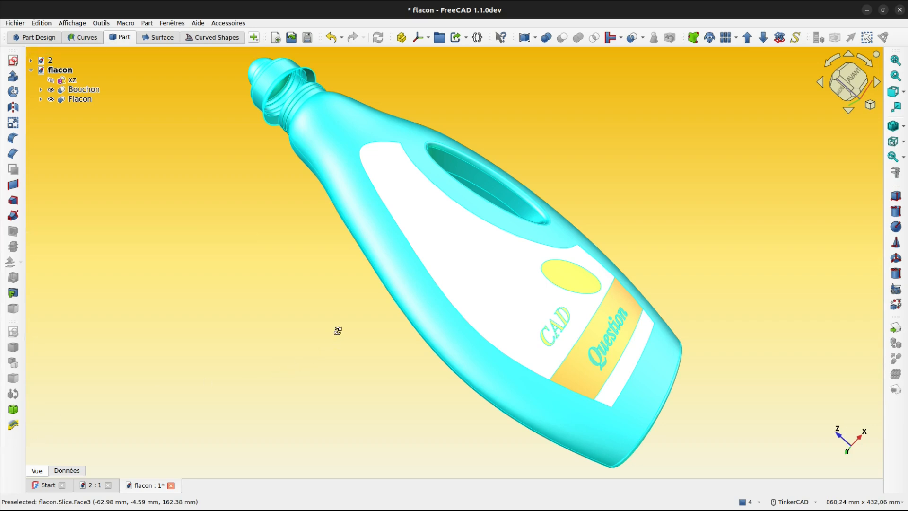
mouse_move(338, 331)
right_down()
mouse_move(315, 343)
mouse_move(339, 318)
right_up()
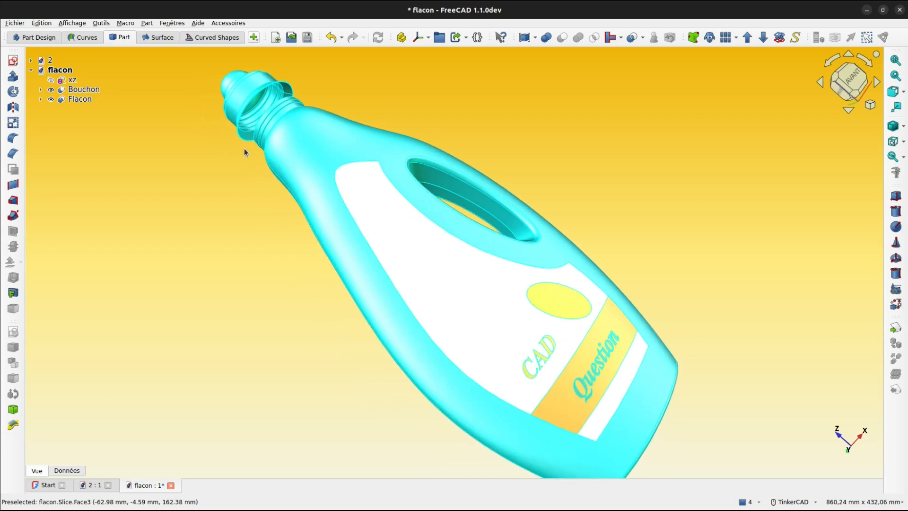